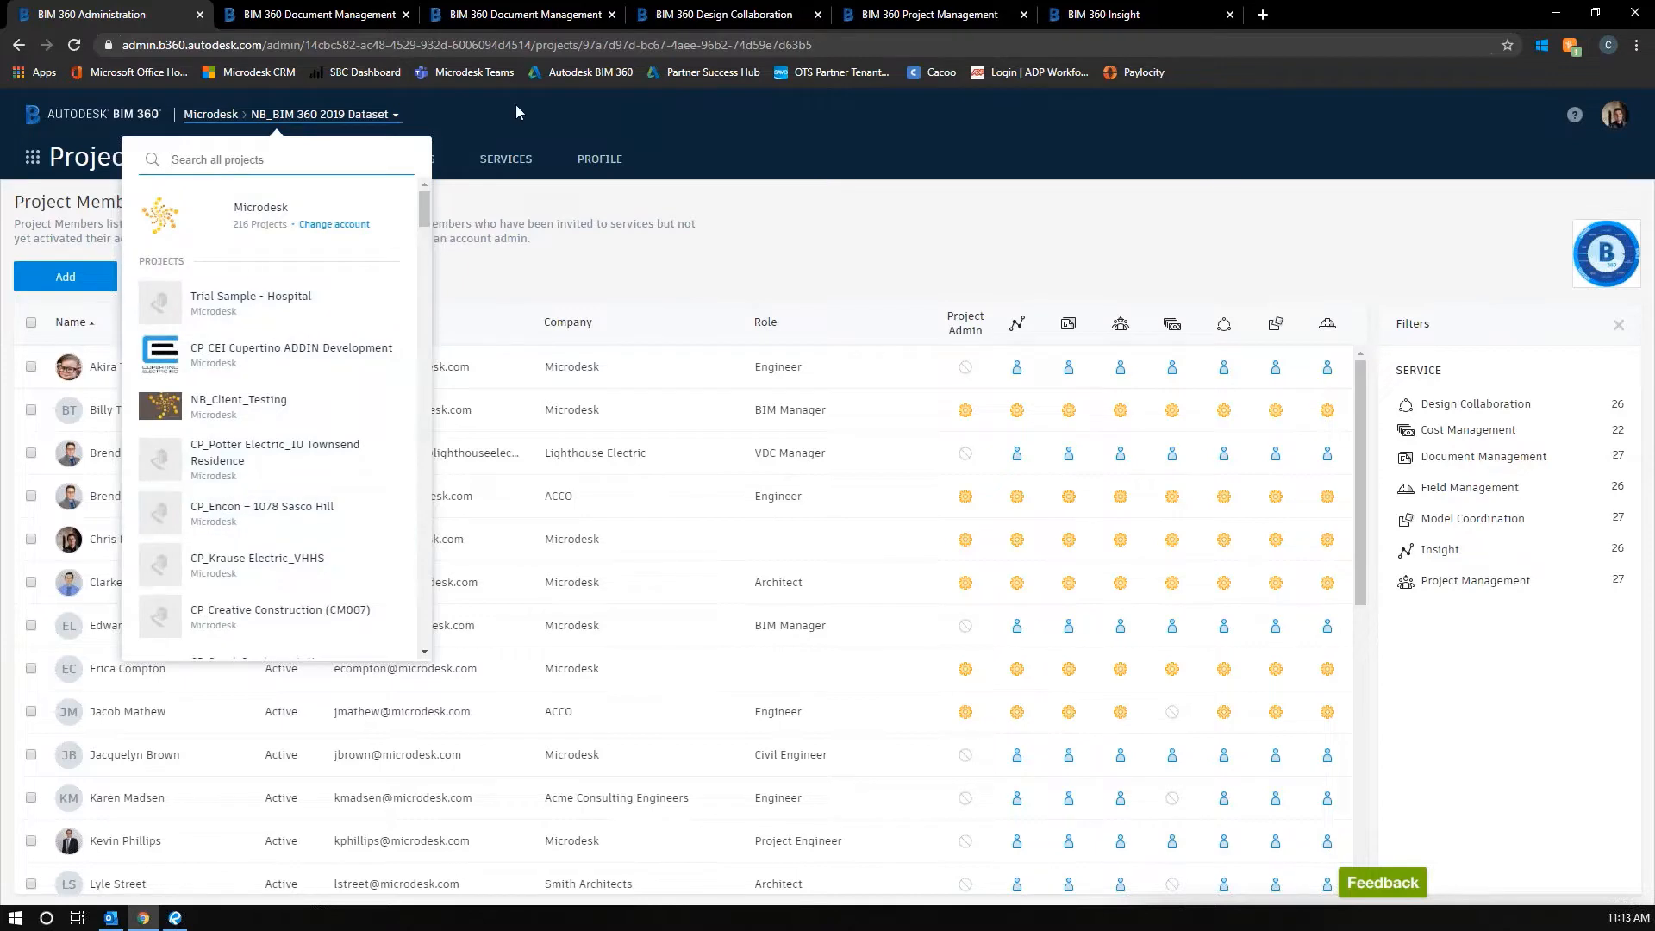
# - Examine the project members list and the companies those members belong to
pyautogui.click(515, 105)
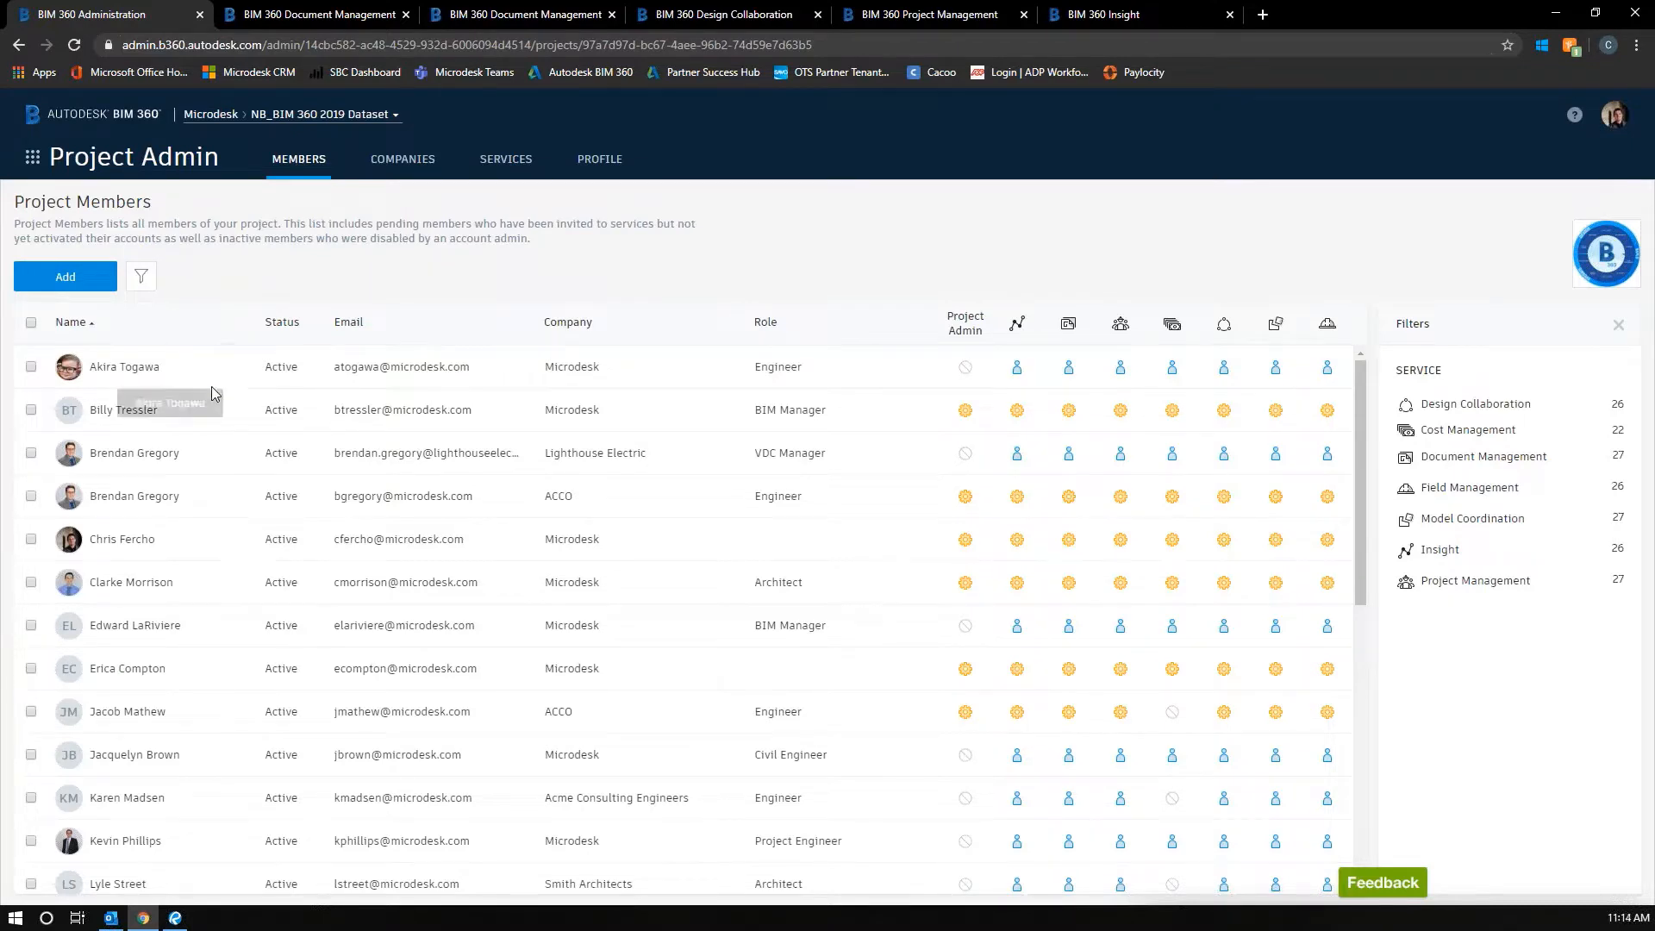
pyautogui.scroll(-1, 215, 417)
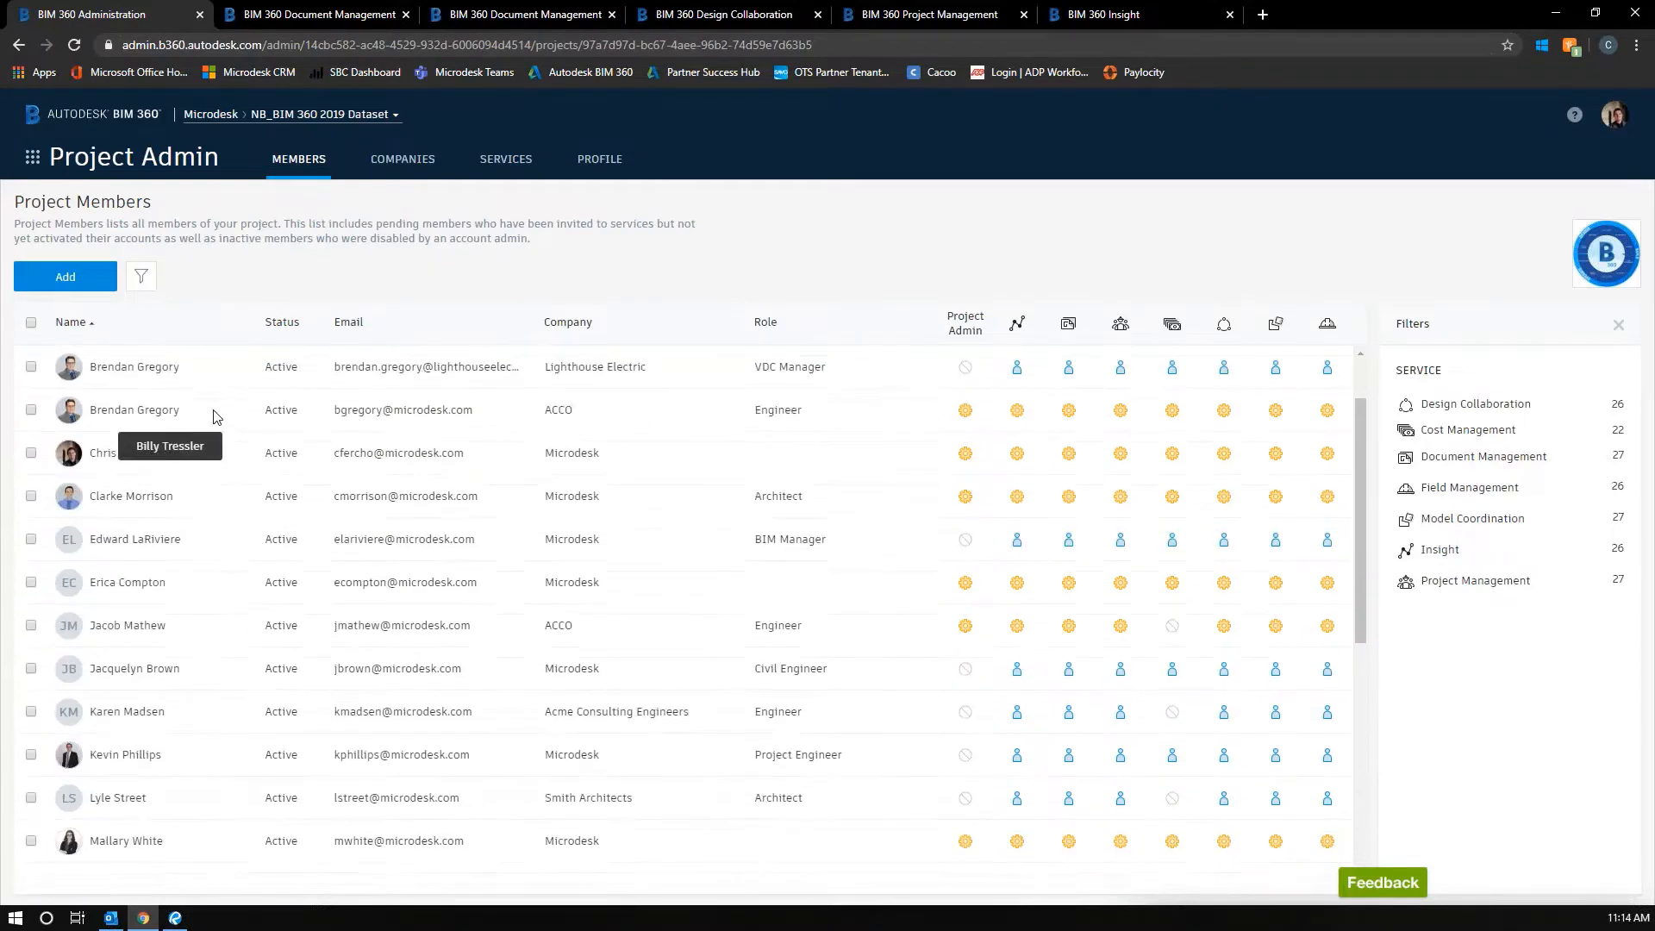
pyautogui.scroll(1, 263, 517)
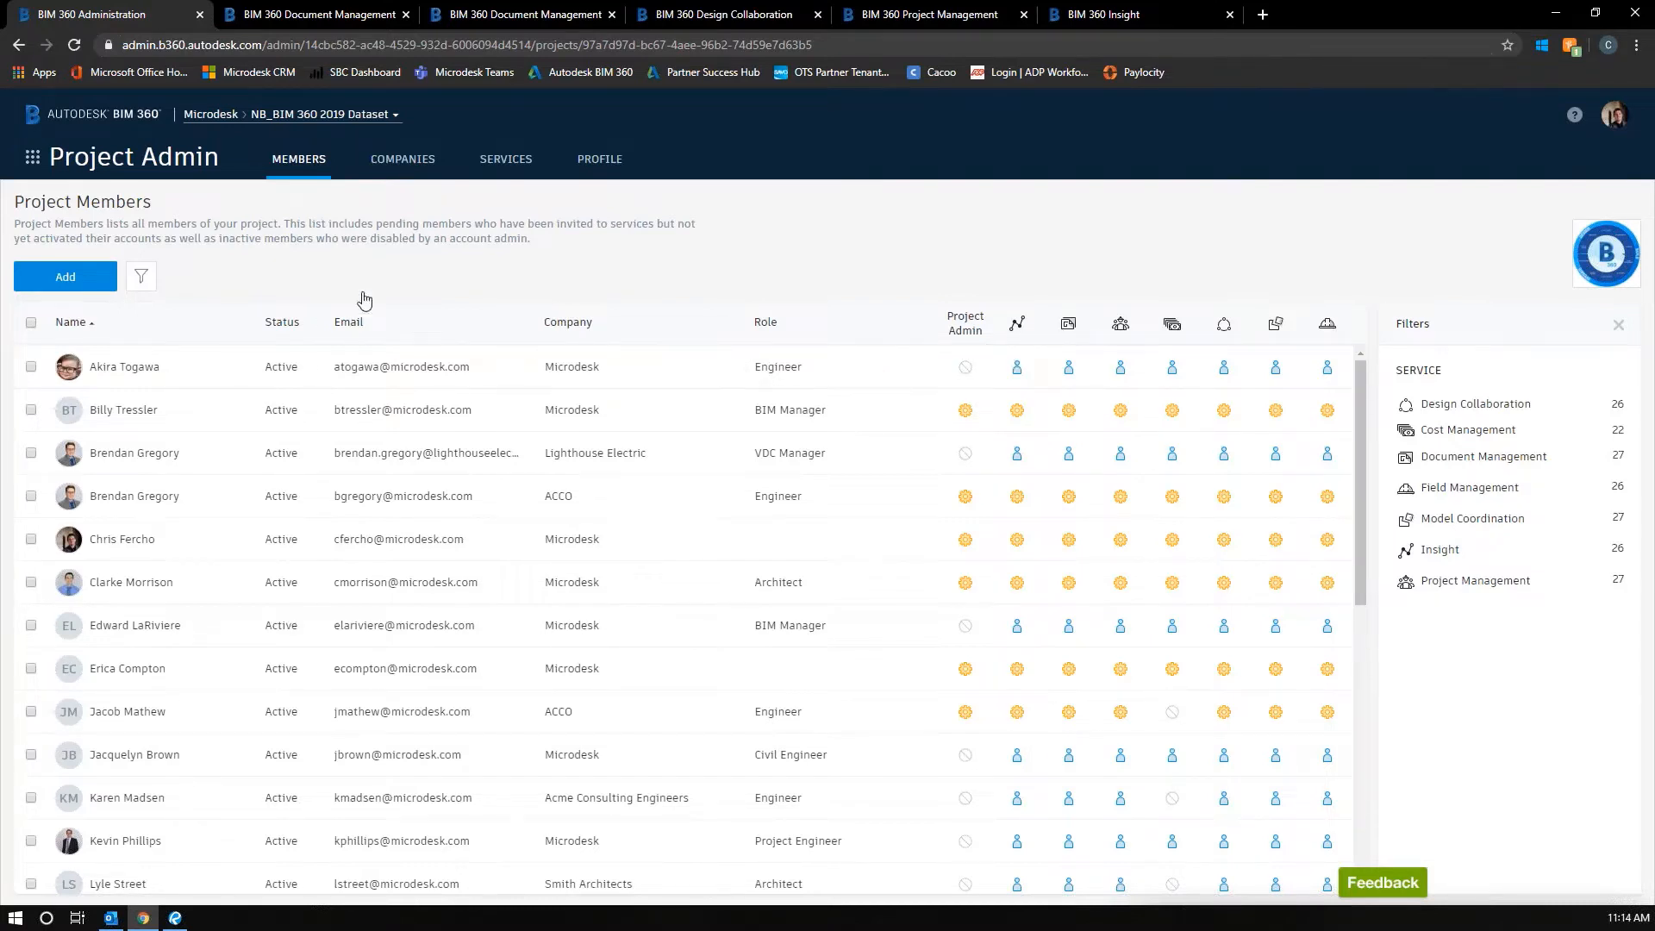
pyautogui.click(422, 171)
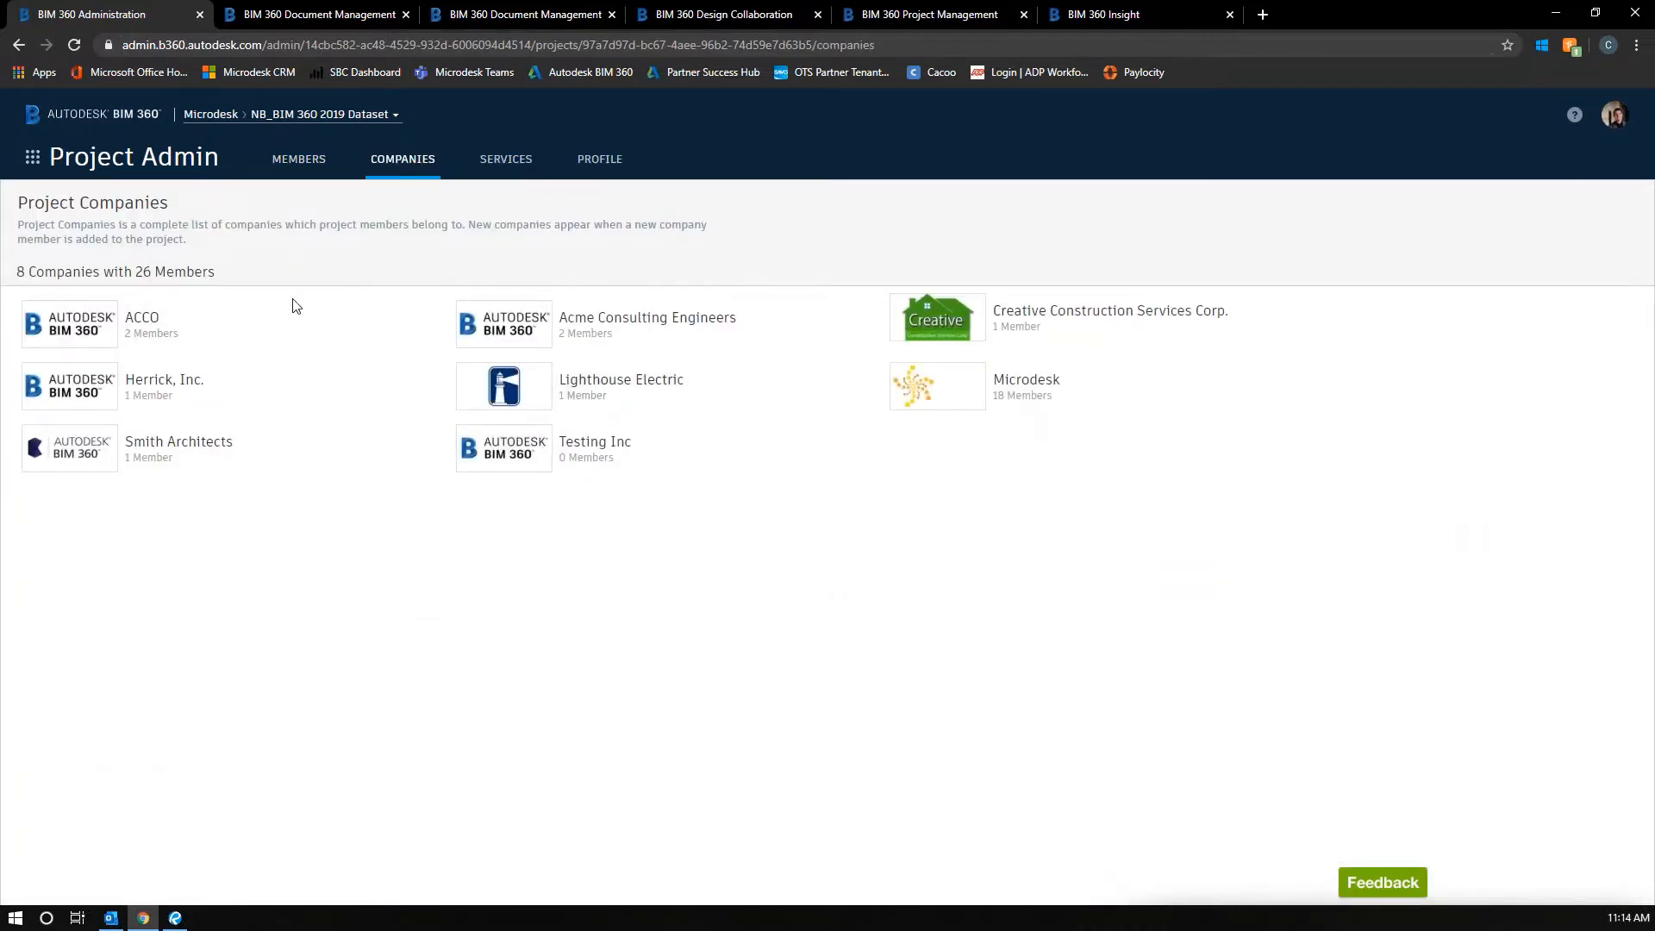
pyautogui.click(301, 160)
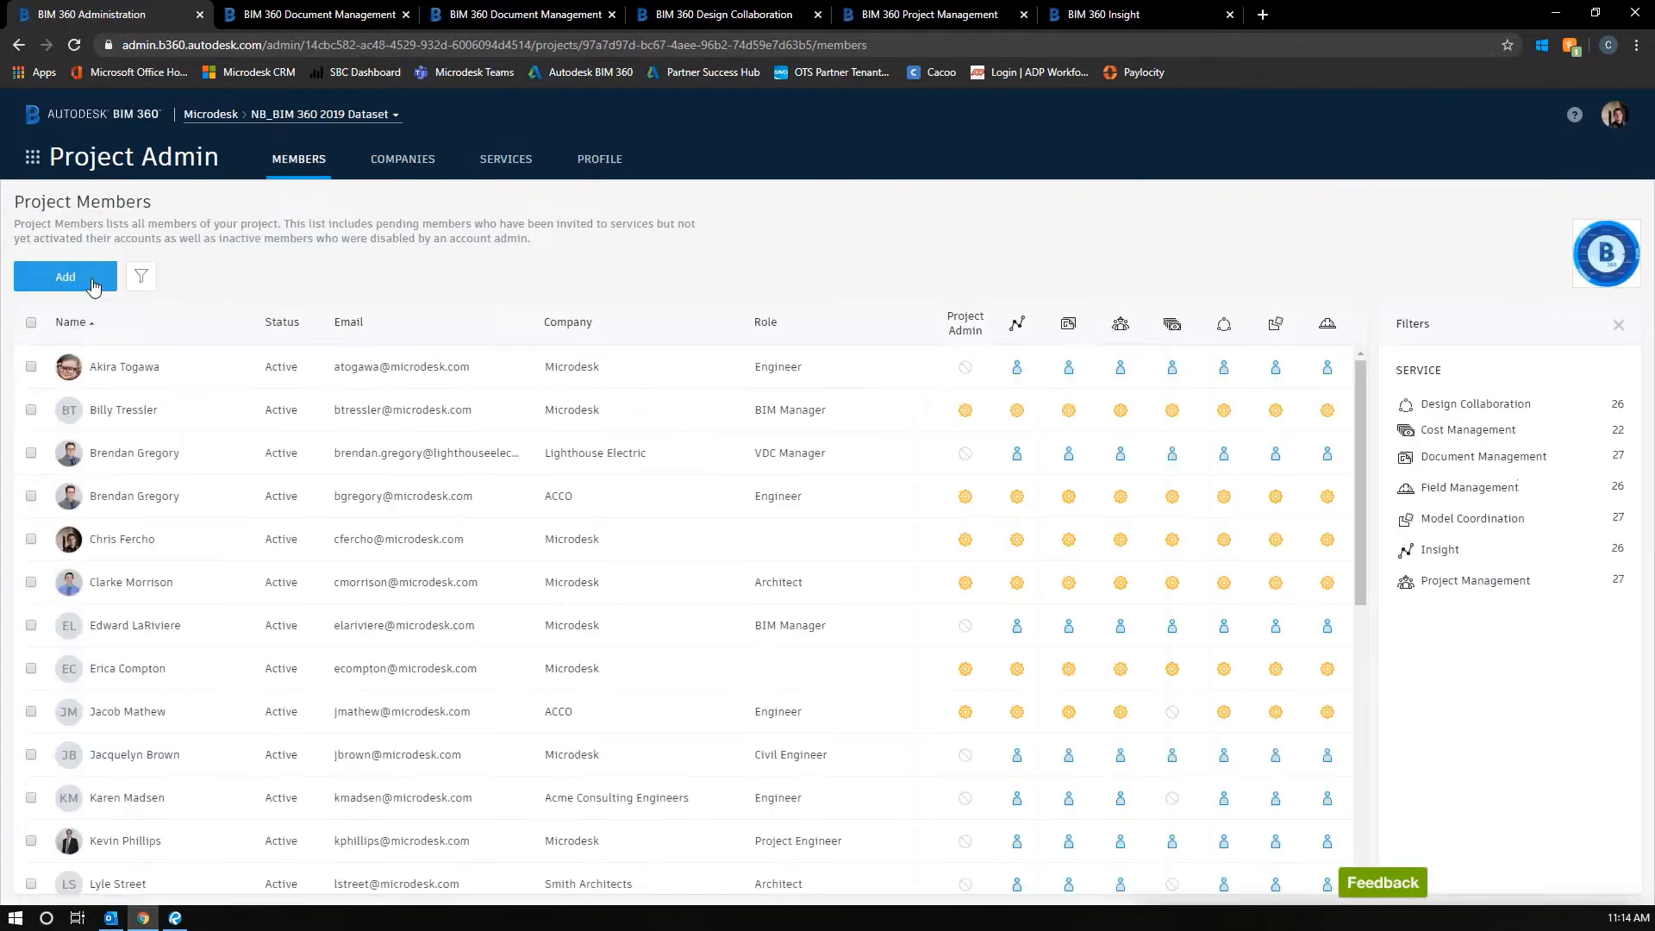
# - View the form for adding project members, leave it empty, and return to the members list by way of the companies
pyautogui.click(52, 276)
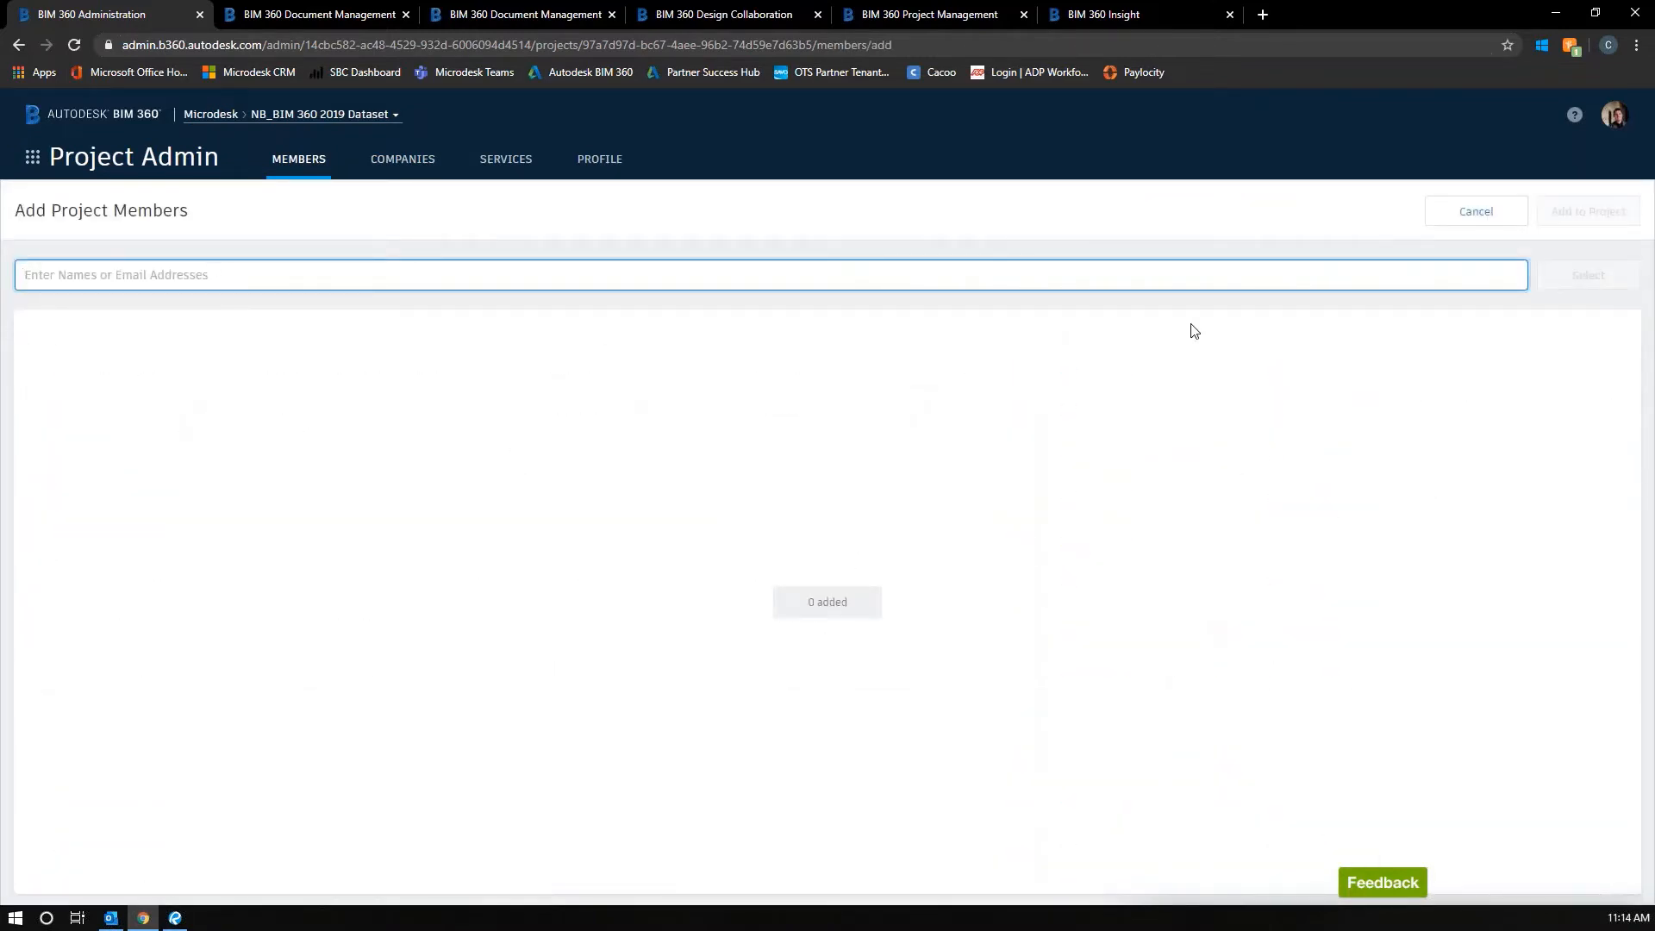
pyautogui.click(394, 170)
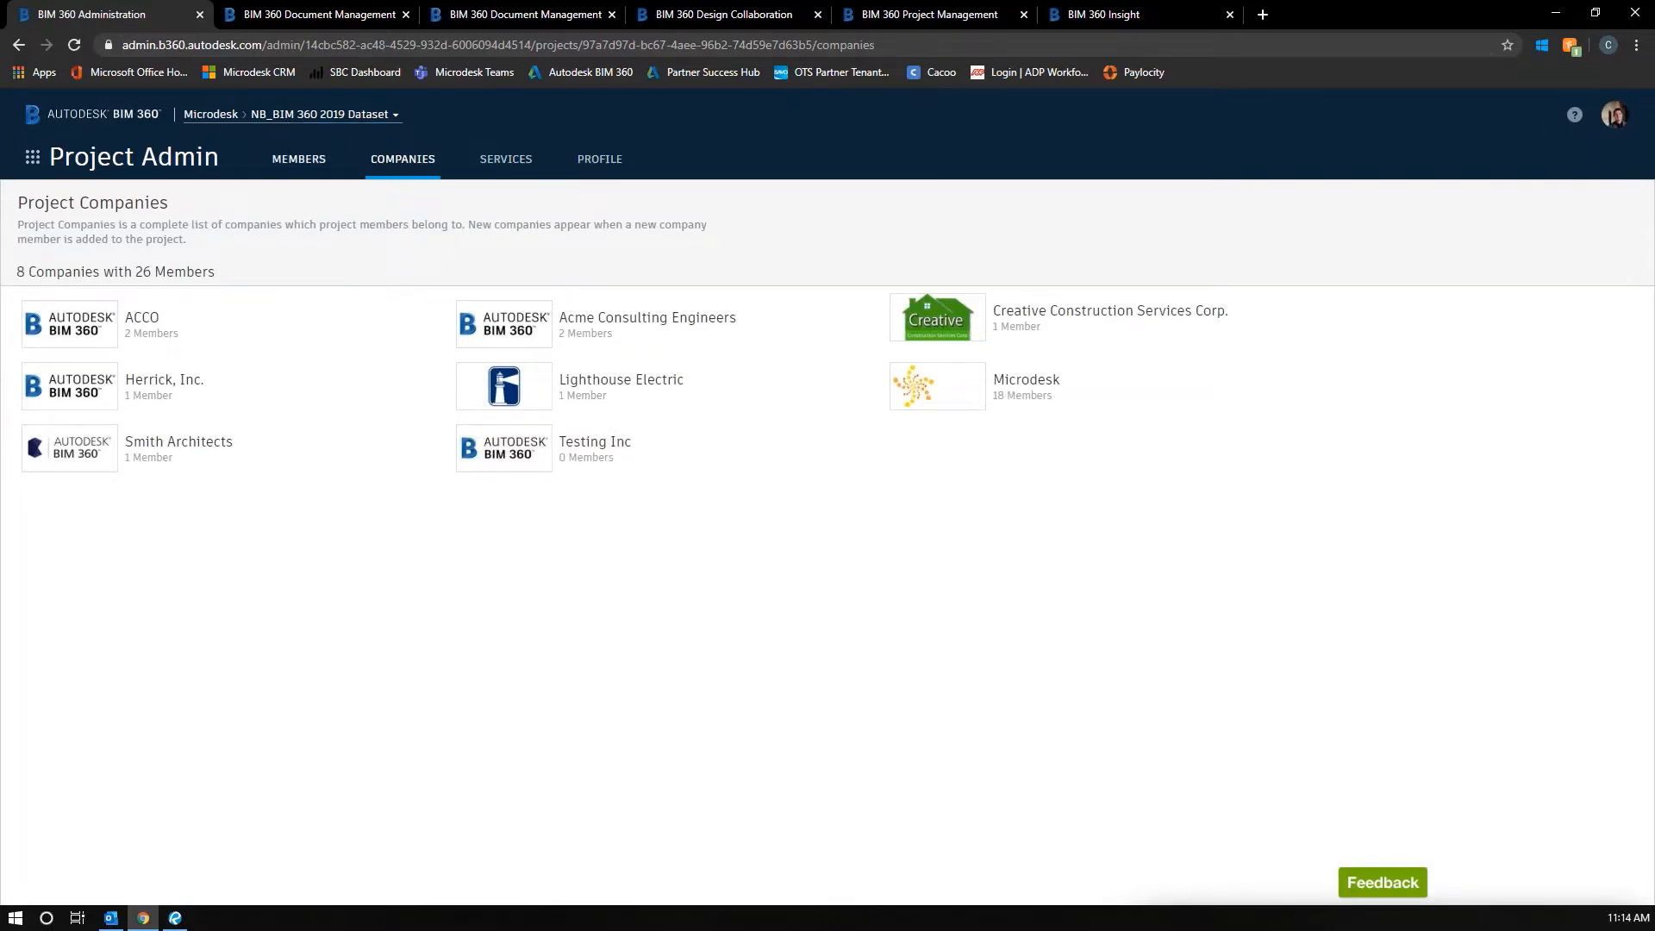
pyautogui.click(298, 159)
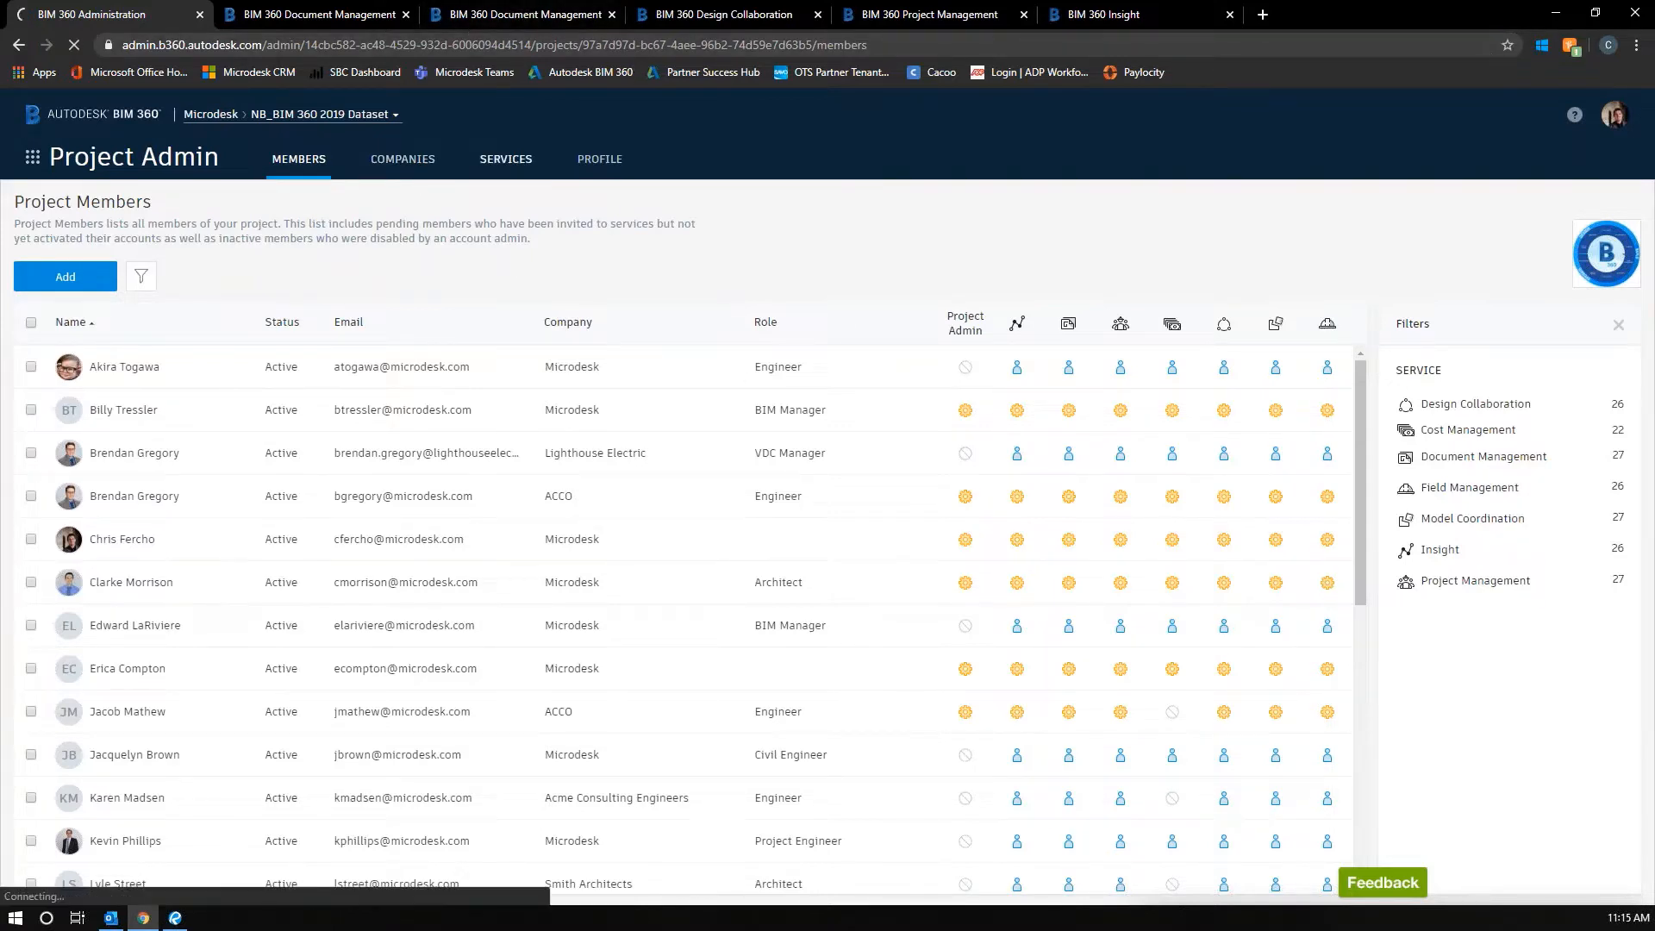
# - Open the Issues settings under the project services and examine the permissions and the sub-types of the Design issue type
pyautogui.click(506, 159)
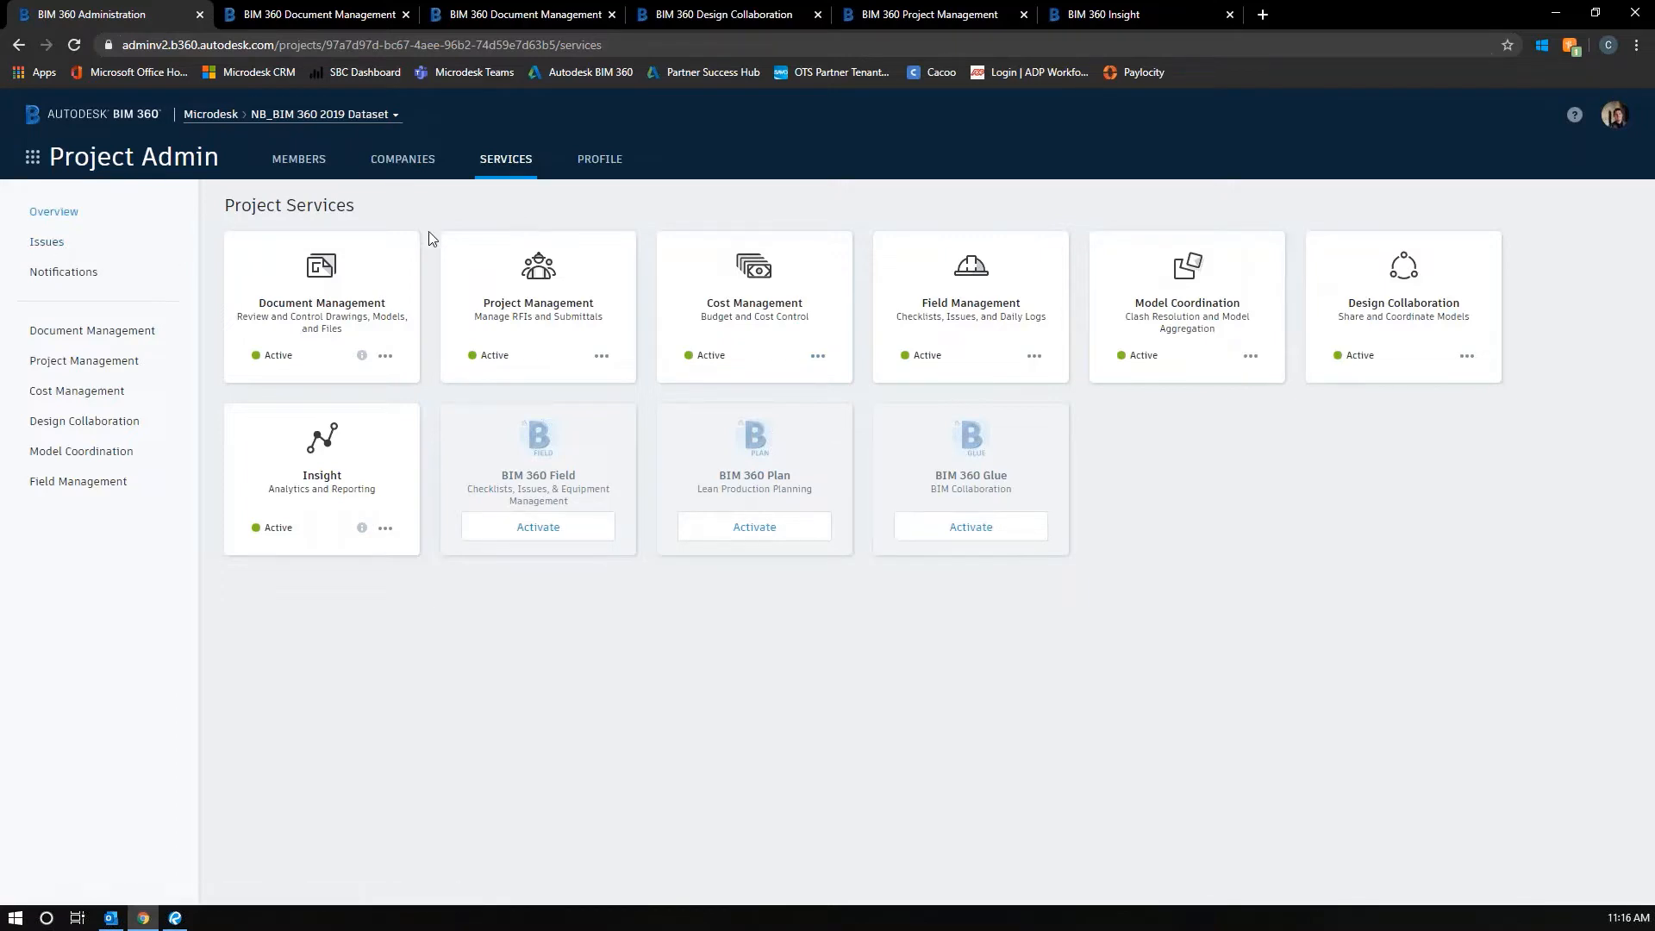
pyautogui.click(53, 246)
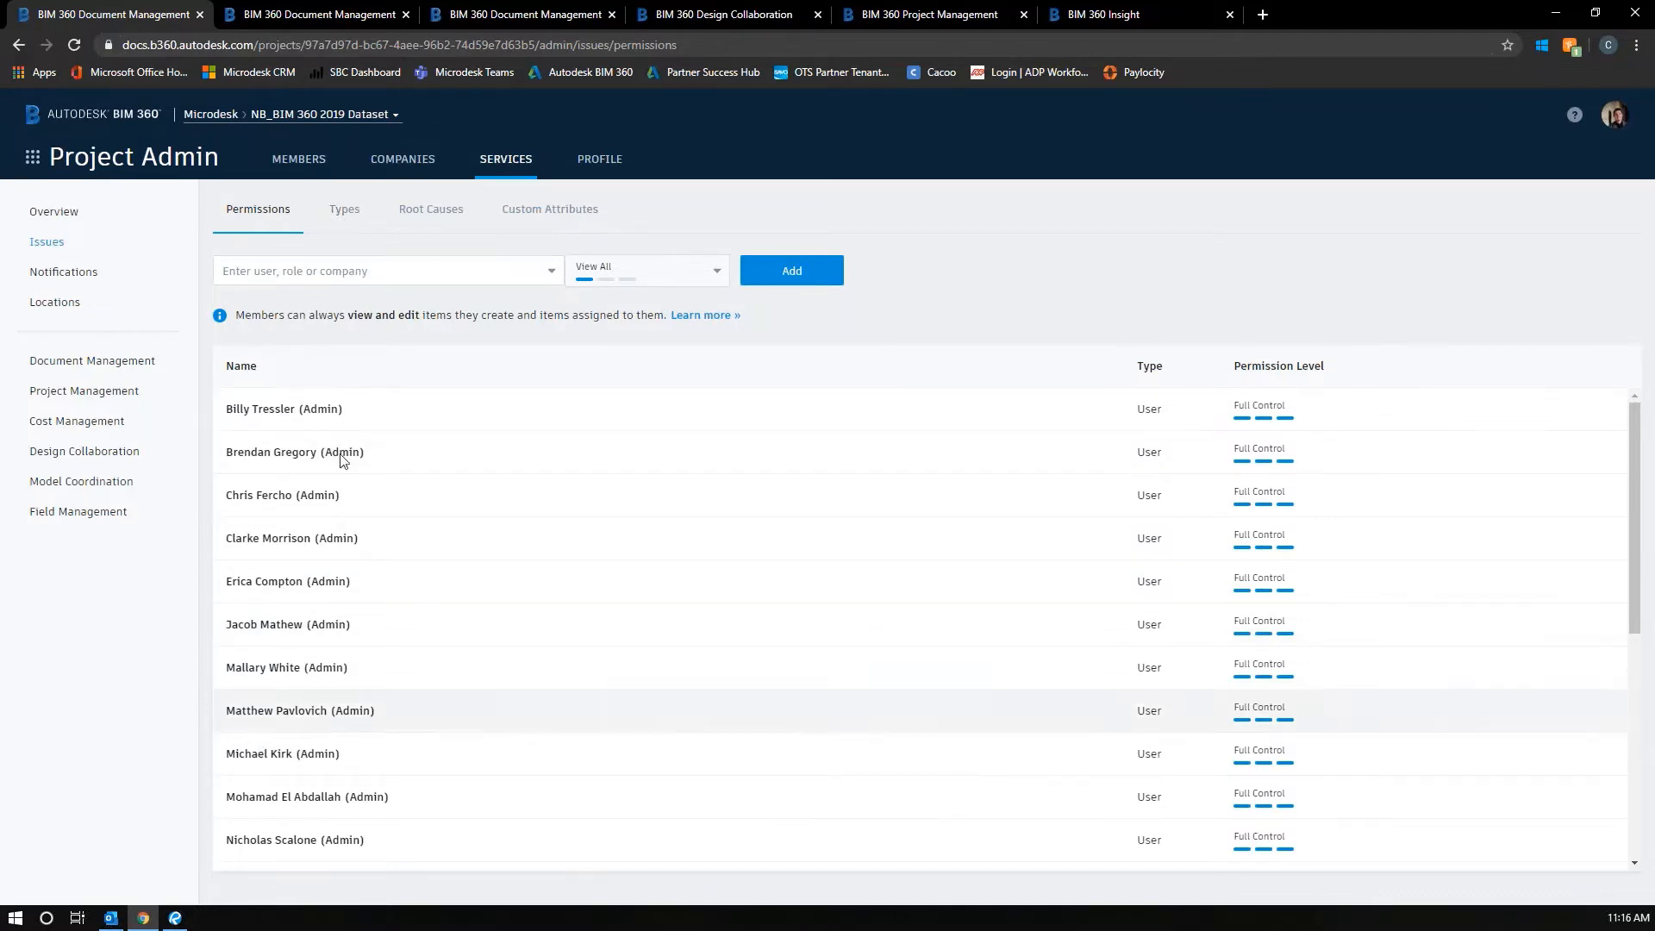
pyautogui.click(343, 222)
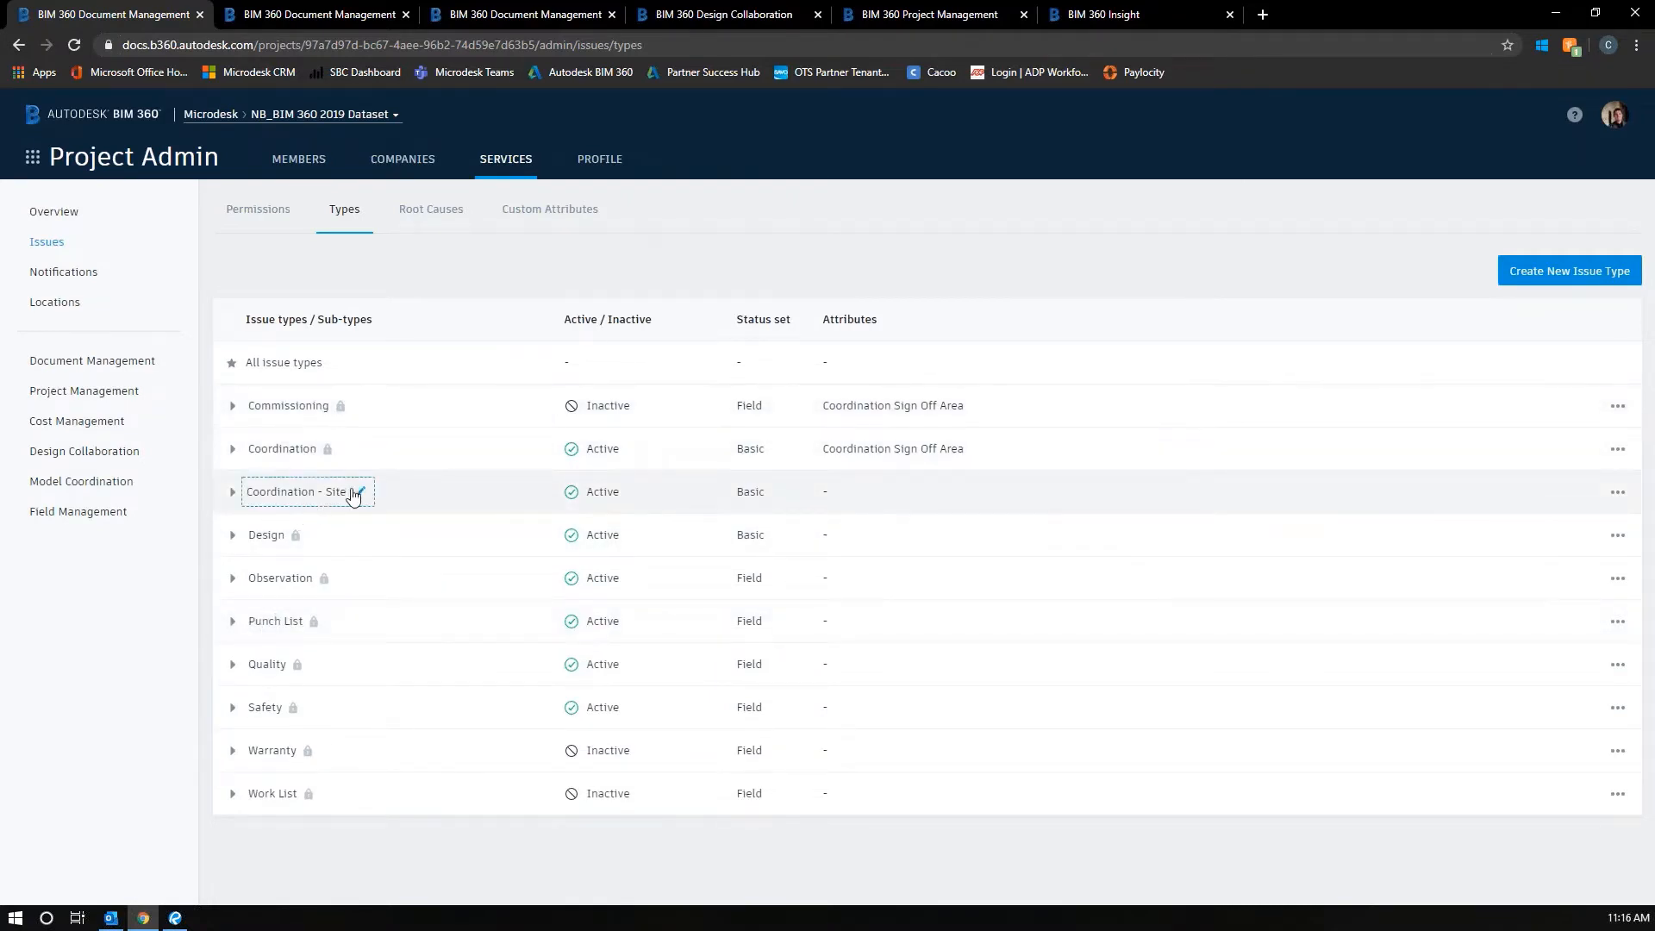
pyautogui.click(234, 540)
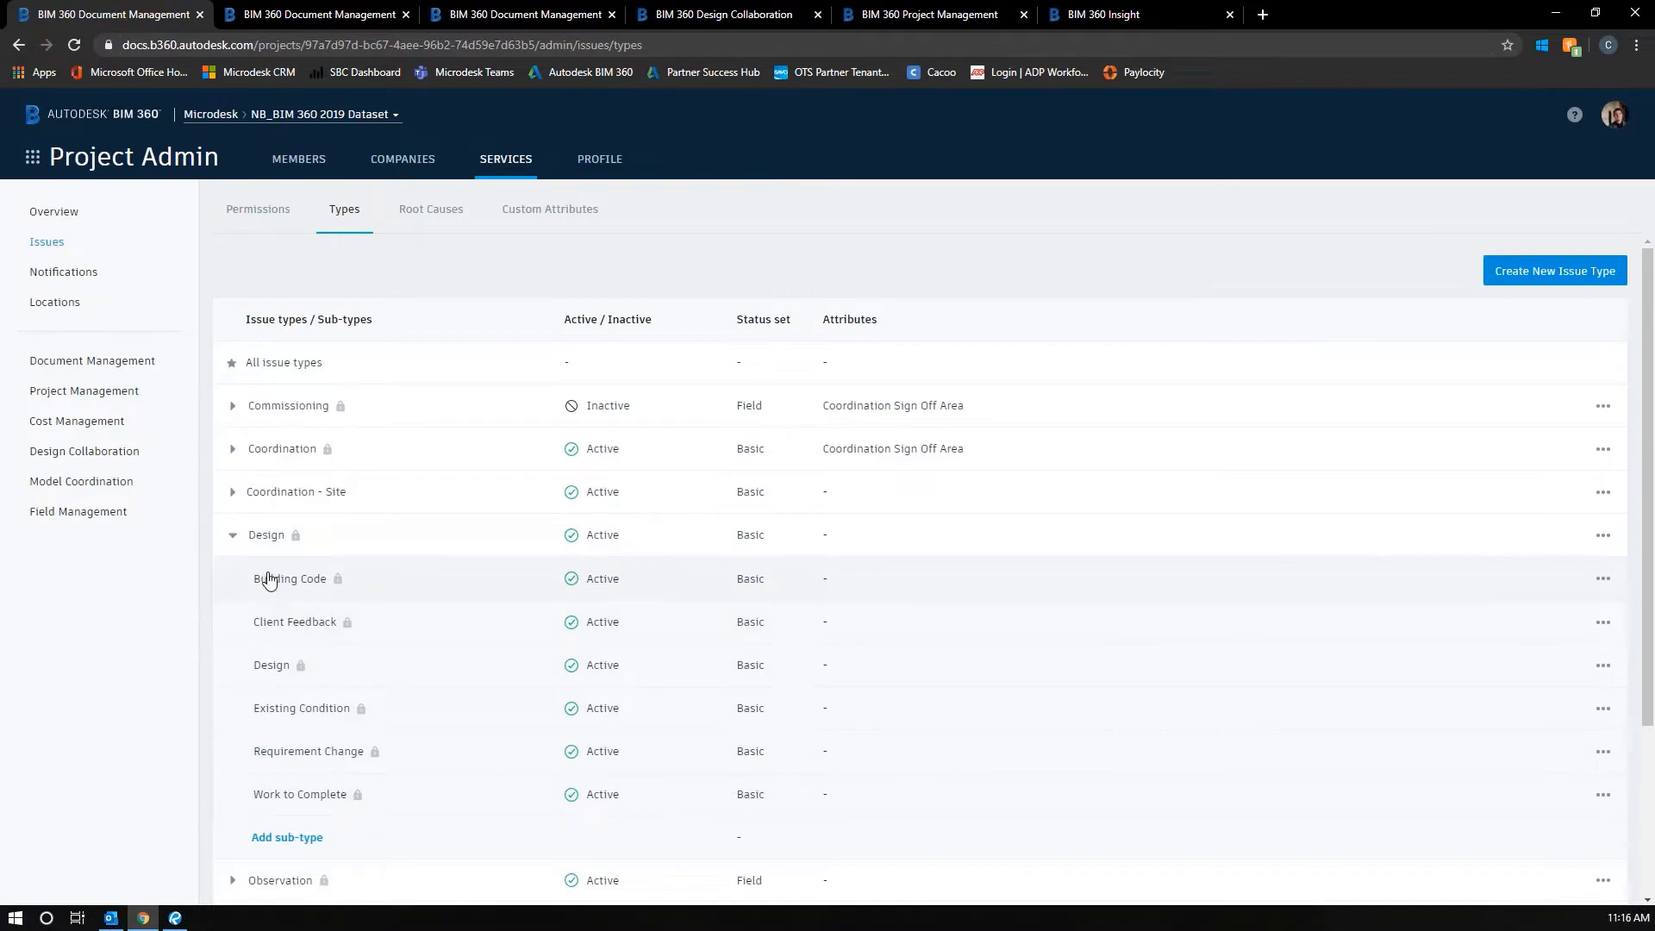
# - Examine the issue root cause categories and expand Design to view its root causes
pyautogui.click(441, 214)
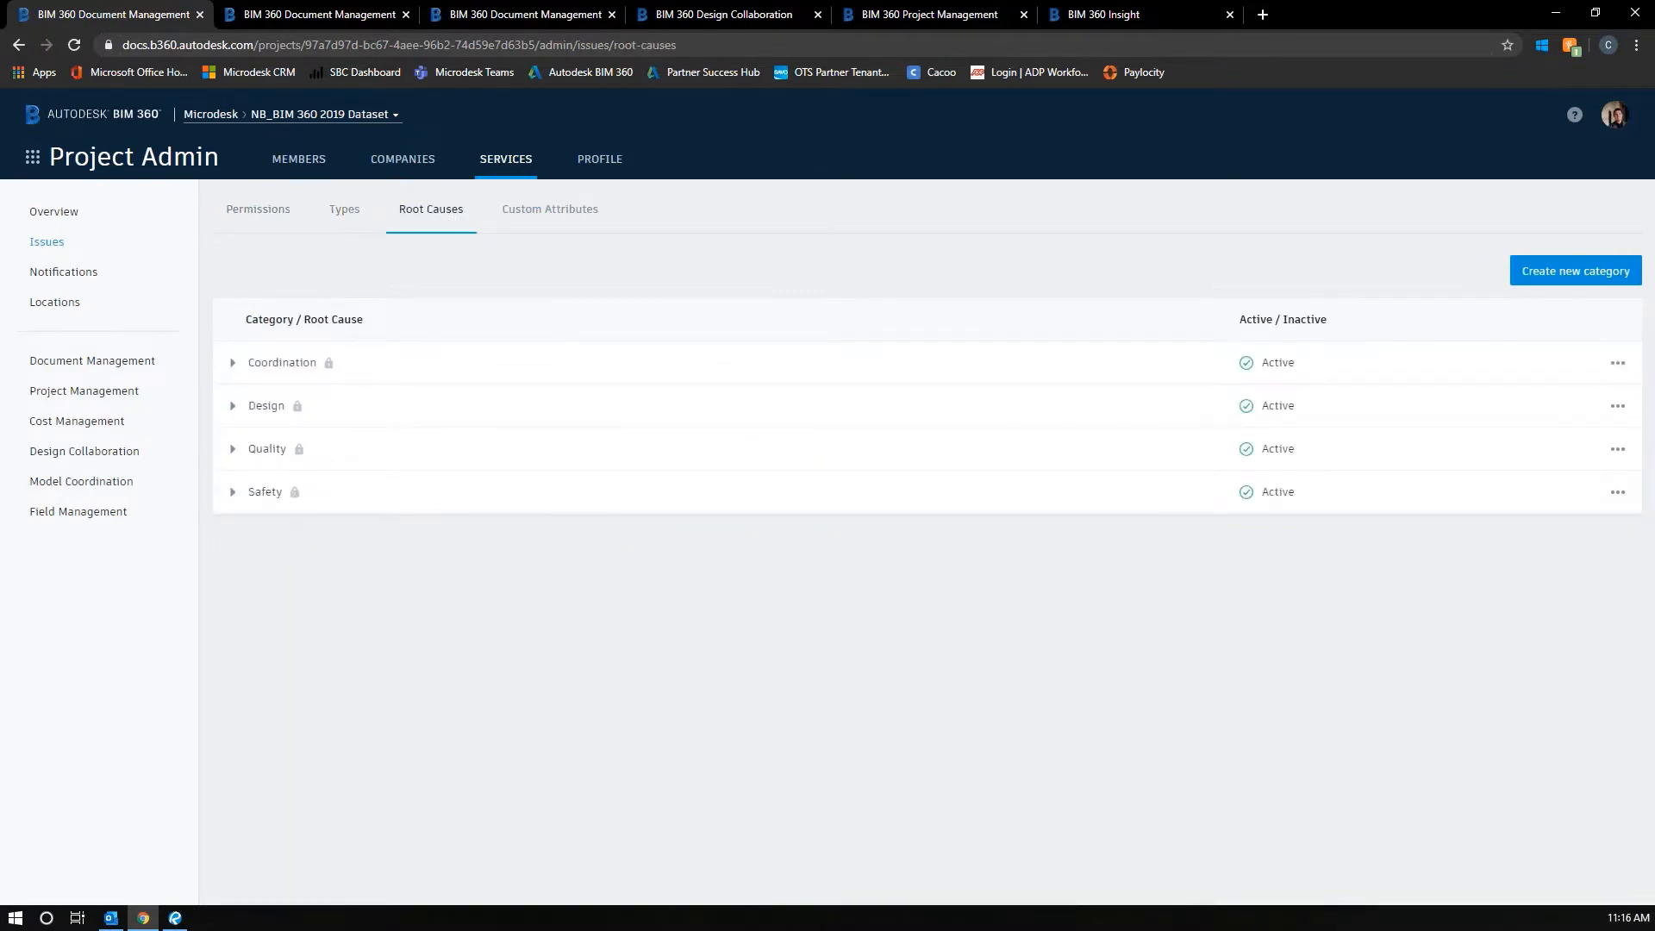
pyautogui.click(233, 406)
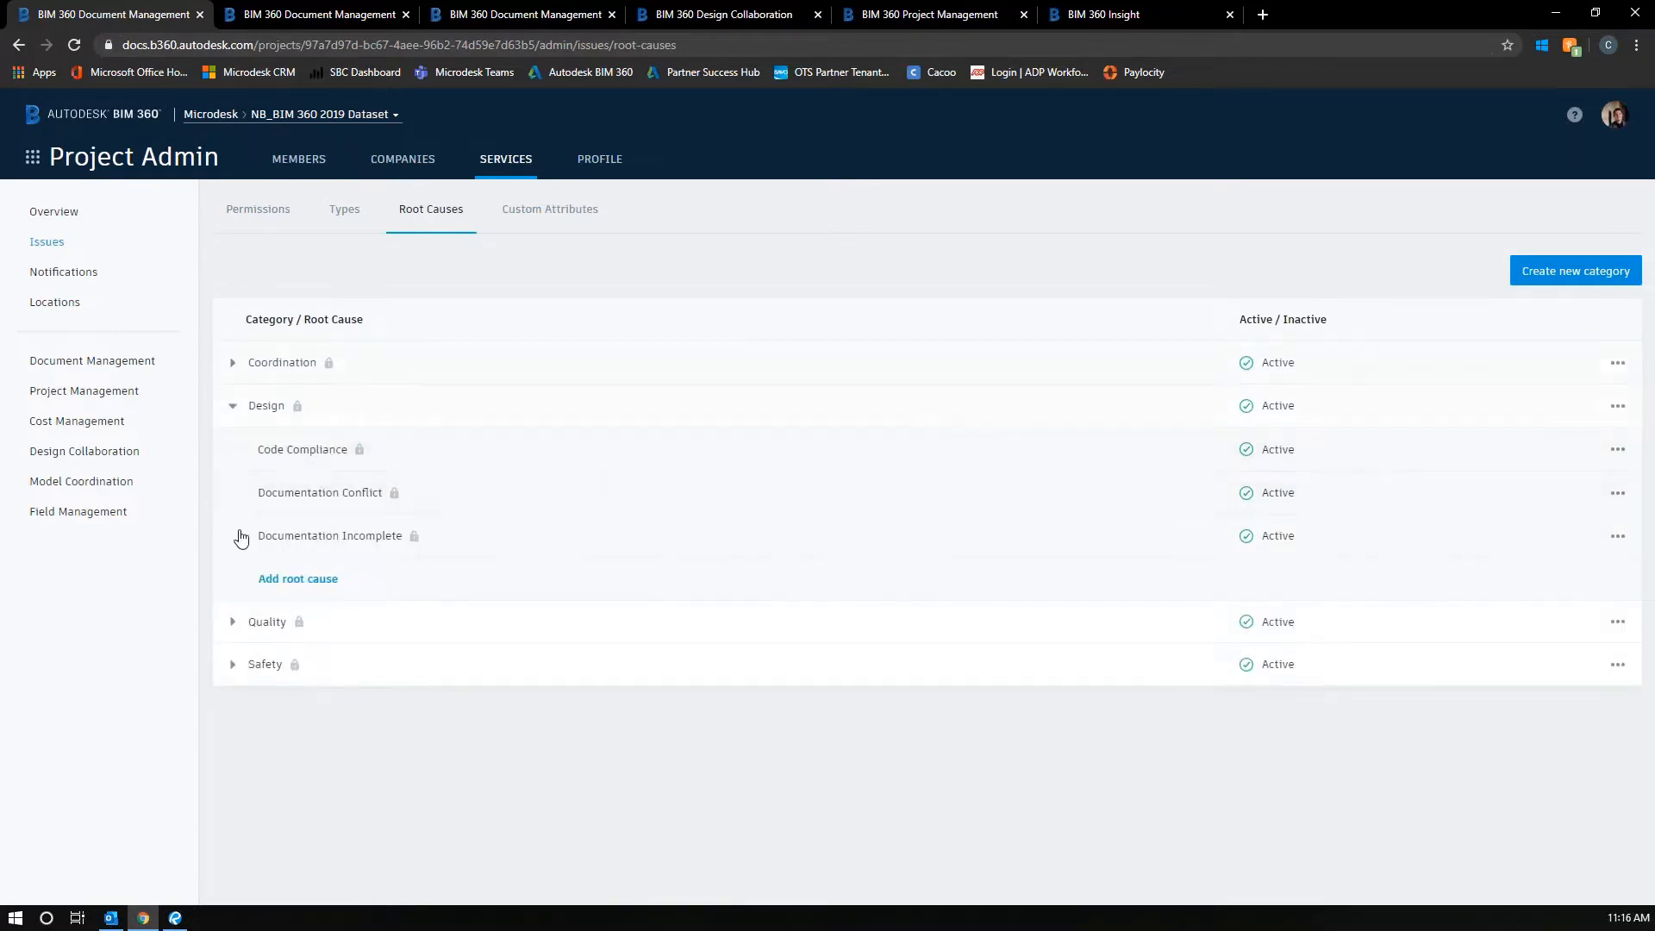
pyautogui.click(291, 577)
# - Examine the custom issue attributes and the types offered for a new attribute, closing the dialog without creating one
pyautogui.click(522, 215)
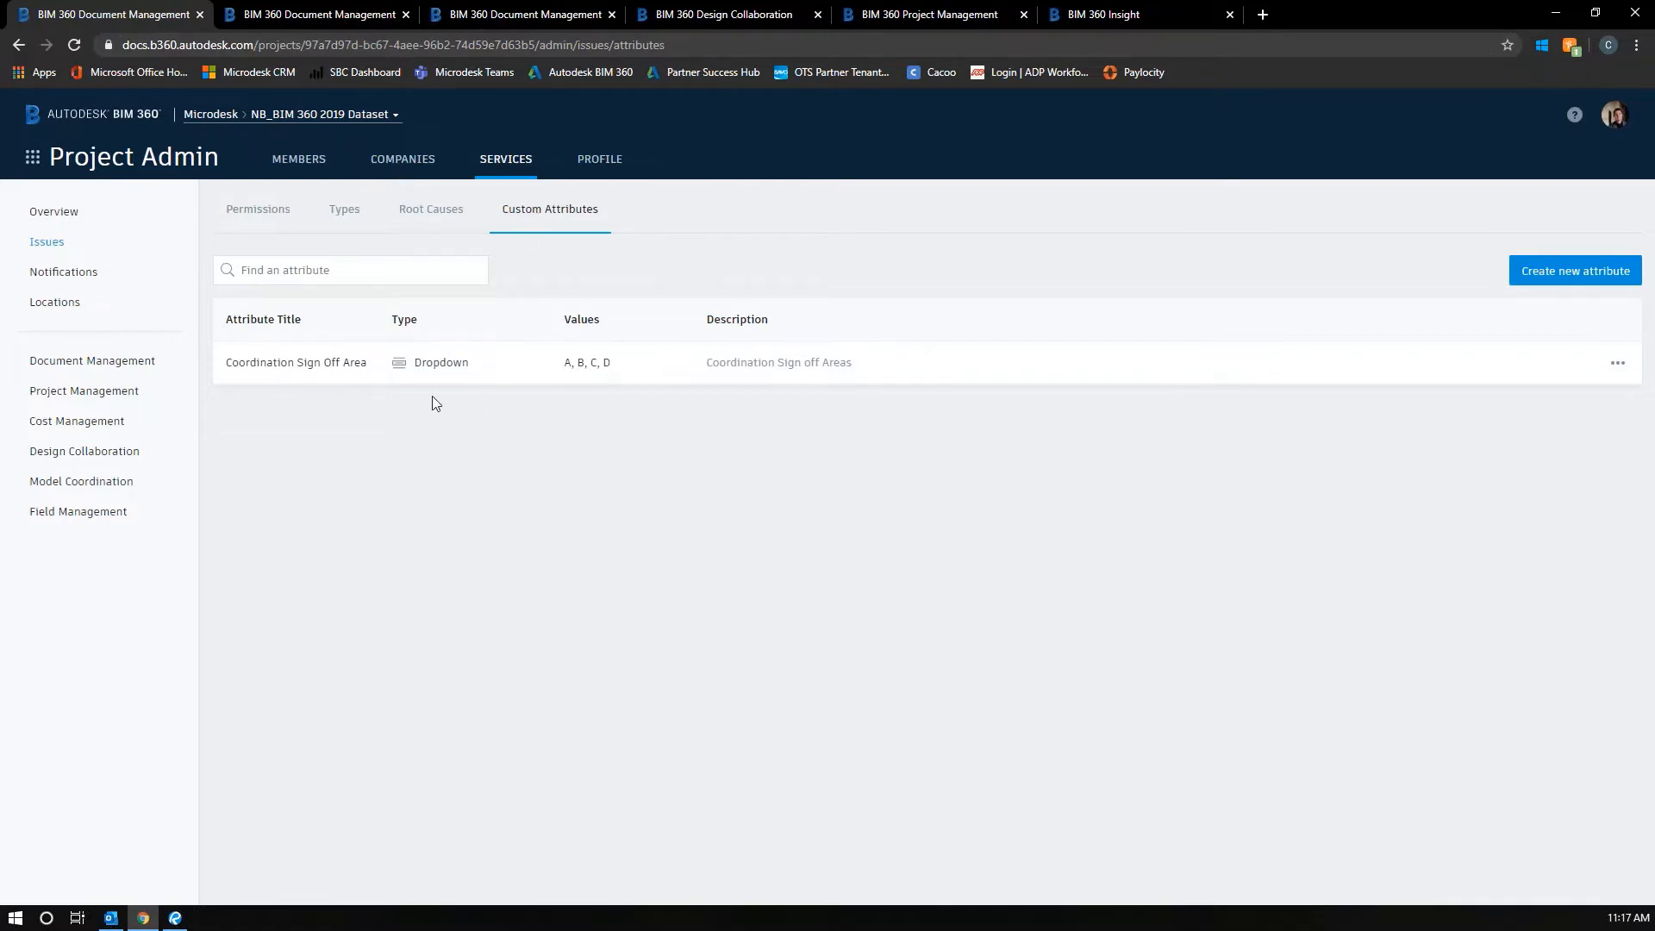
pyautogui.click(1539, 273)
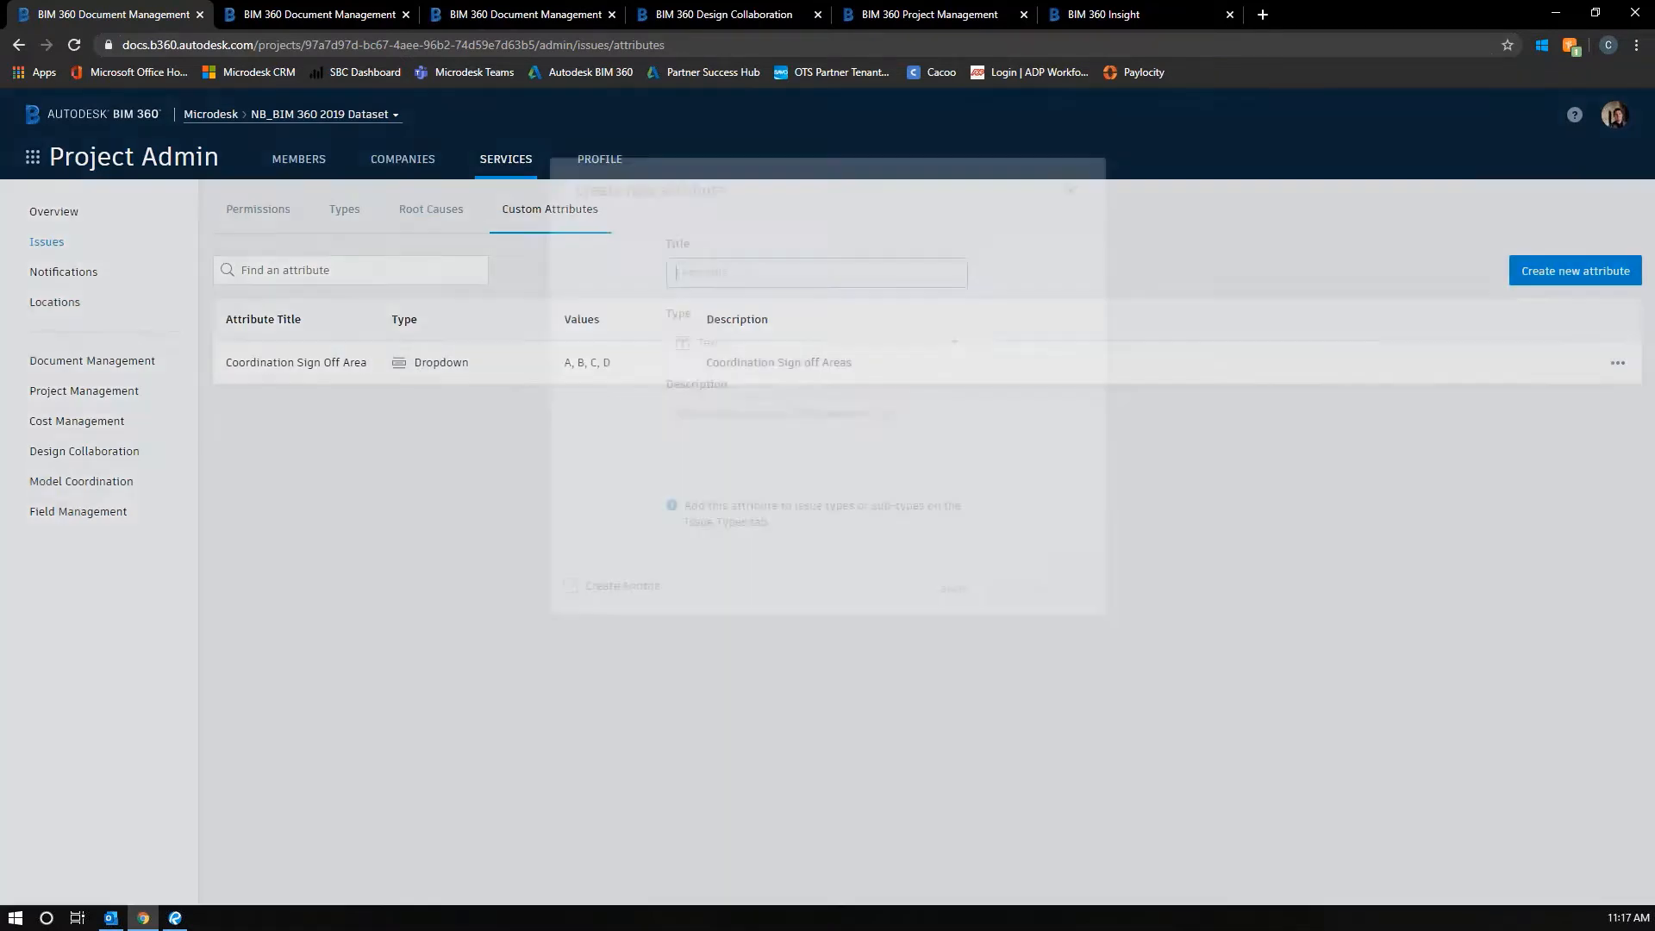
pyautogui.click(755, 447)
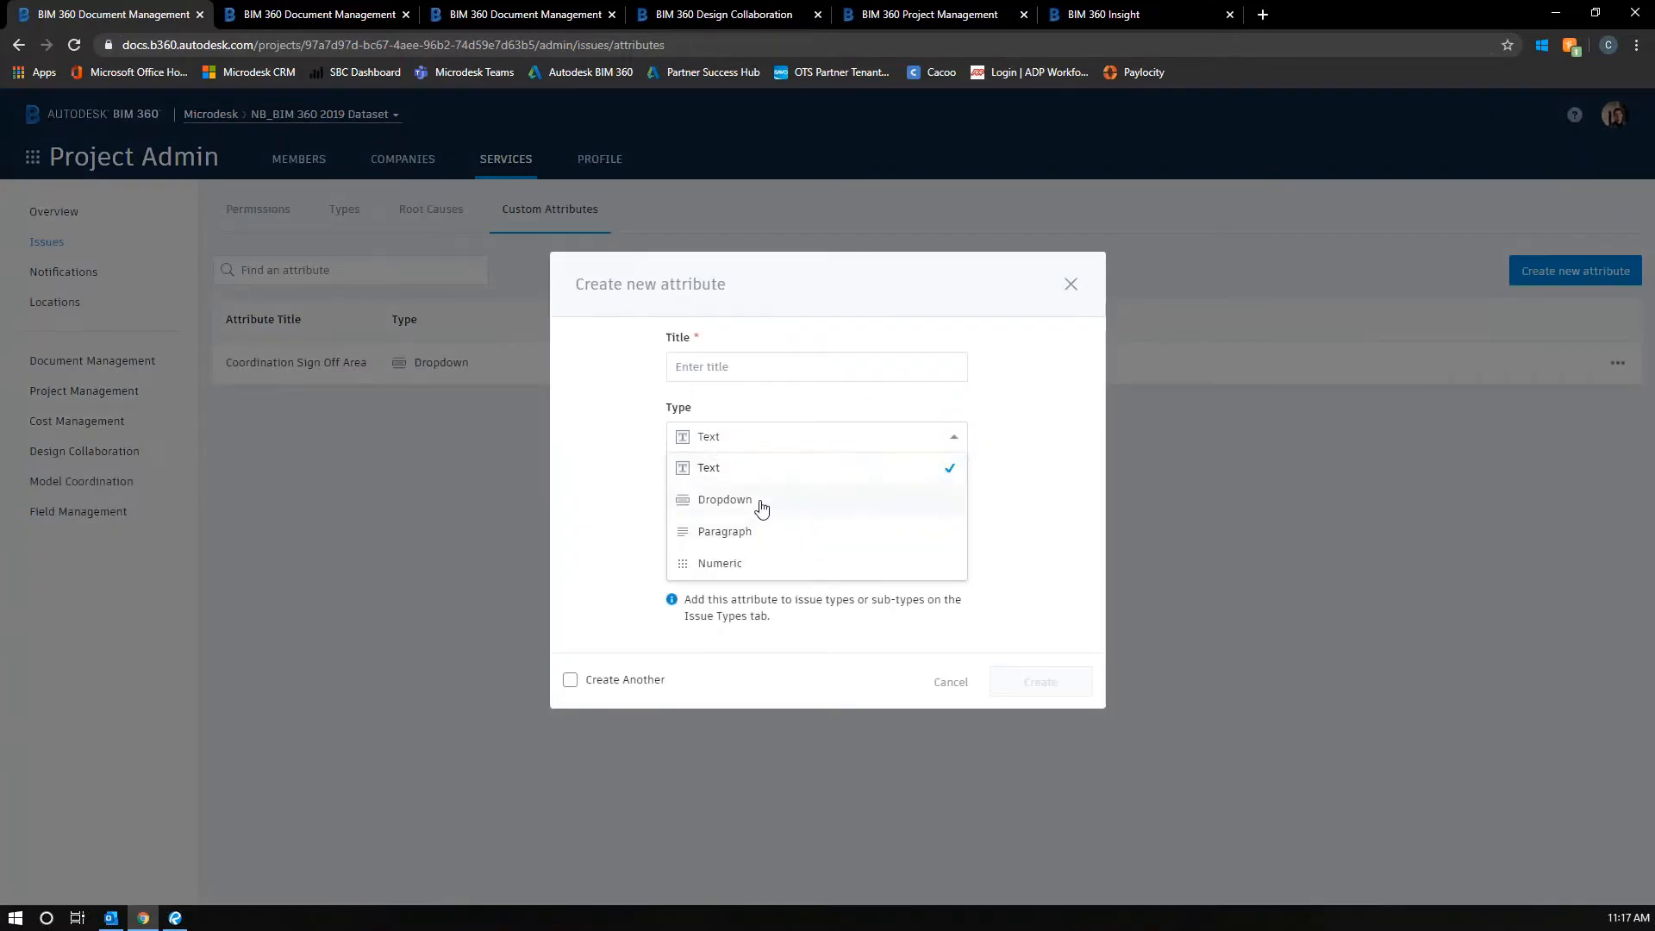
pyautogui.click(642, 569)
pyautogui.click(1071, 283)
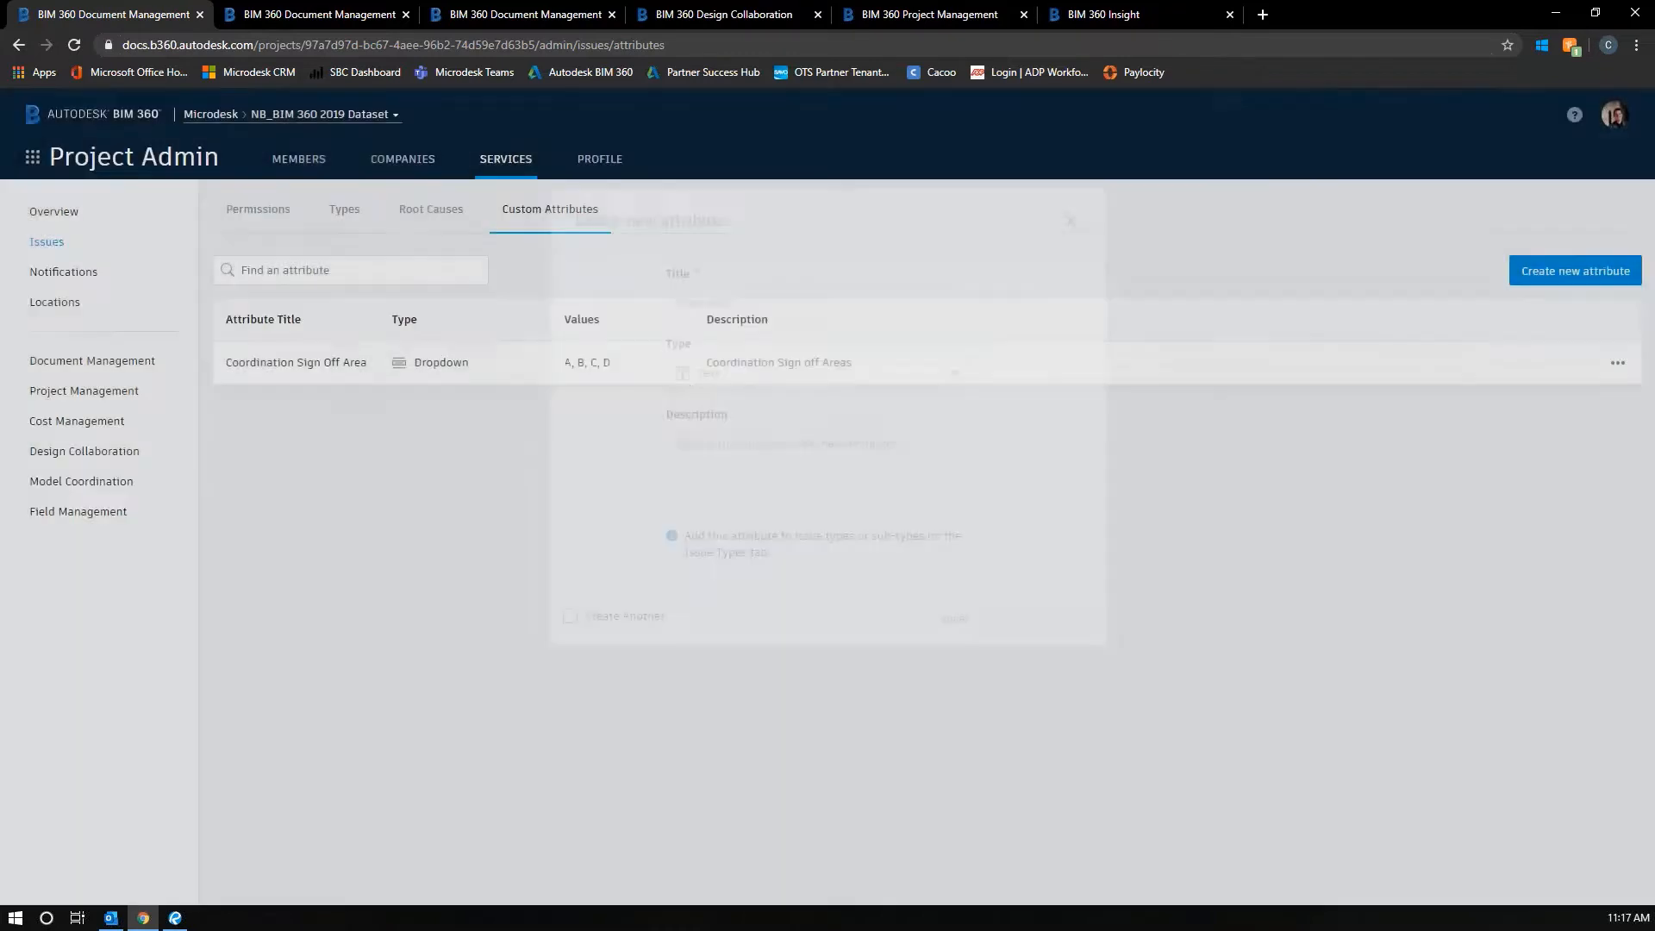
# - Examine the email notification settings and the frequency options offered for Issues, leaving the selection as it is
pyautogui.click(58, 273)
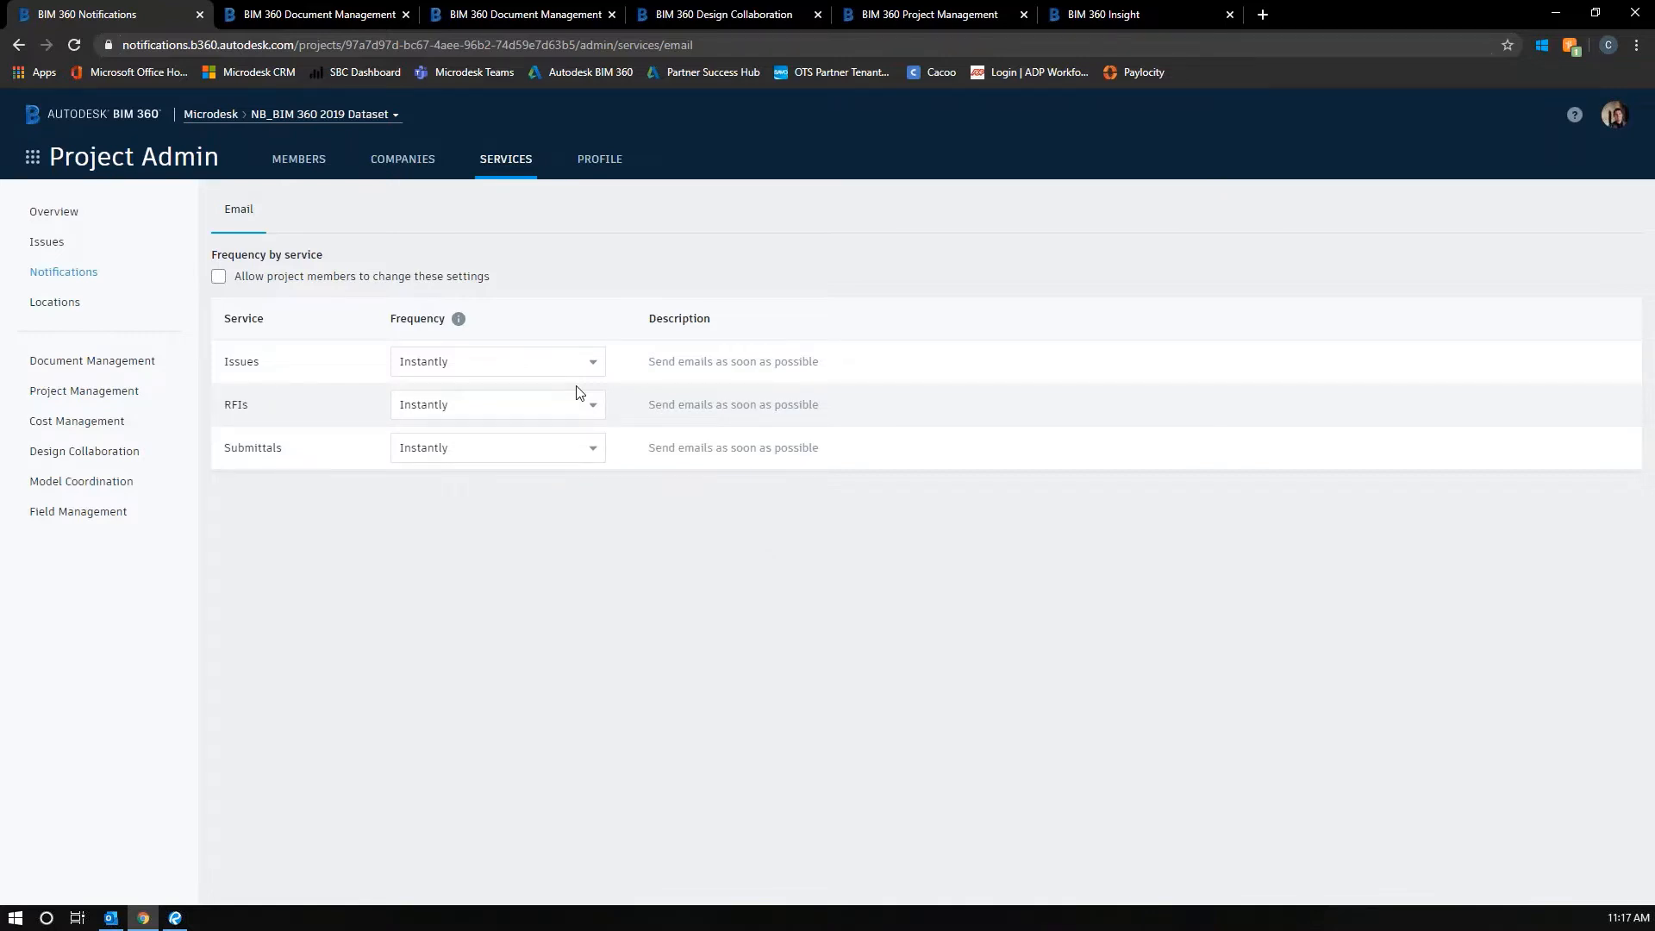
pyautogui.click(488, 365)
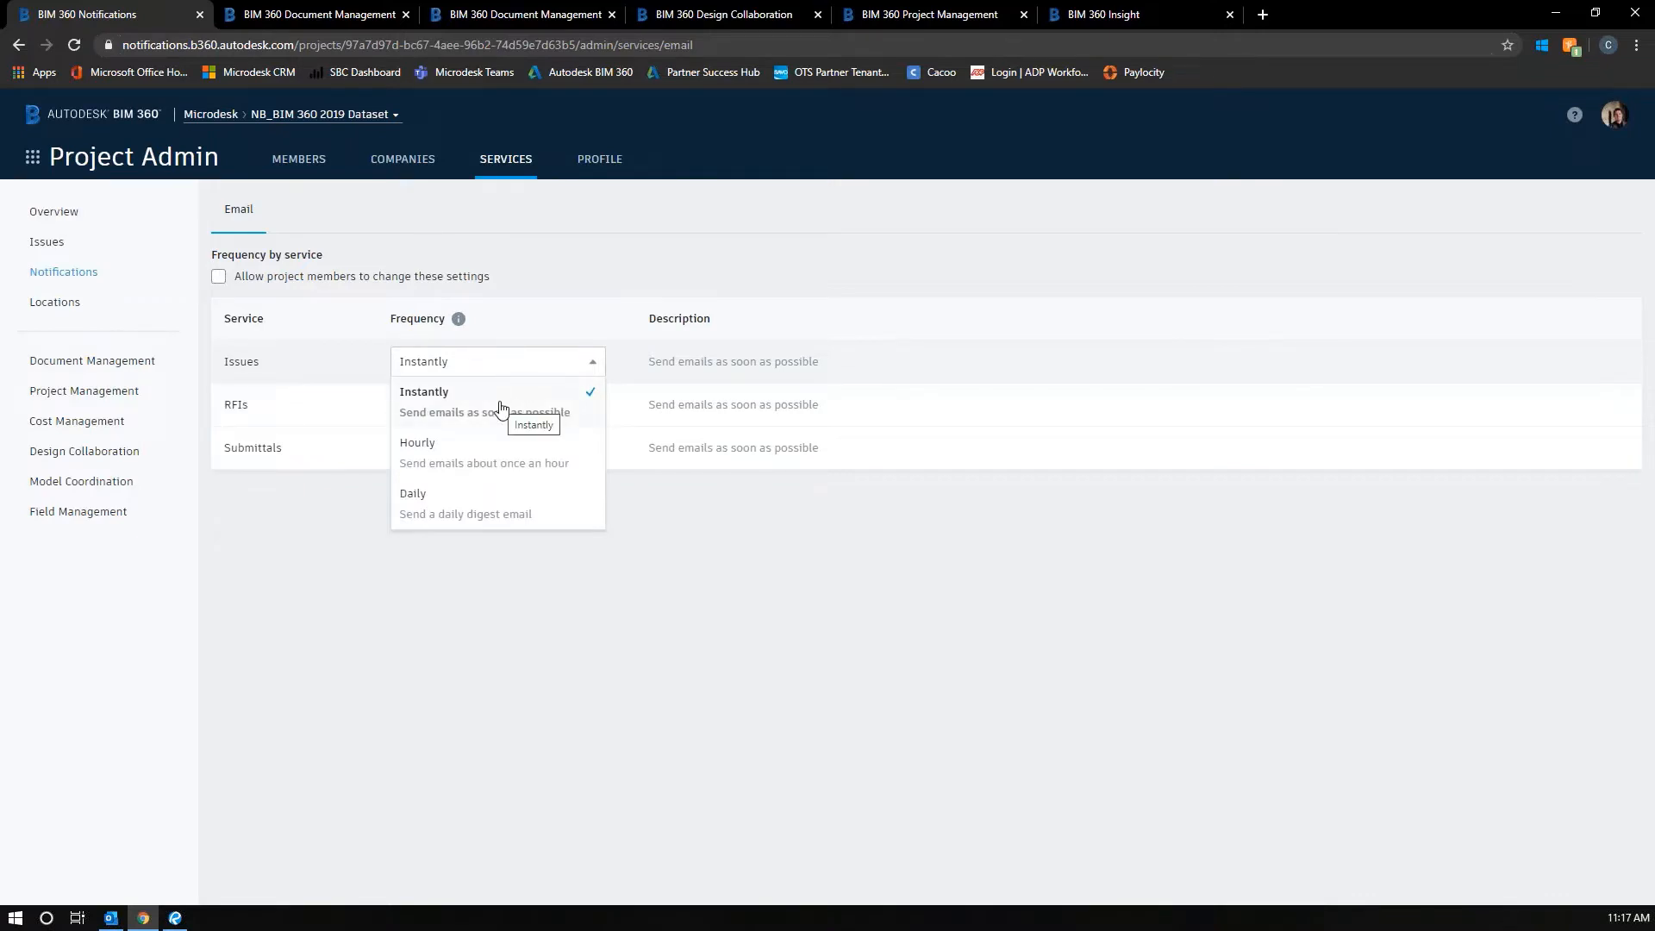
pyautogui.click(327, 581)
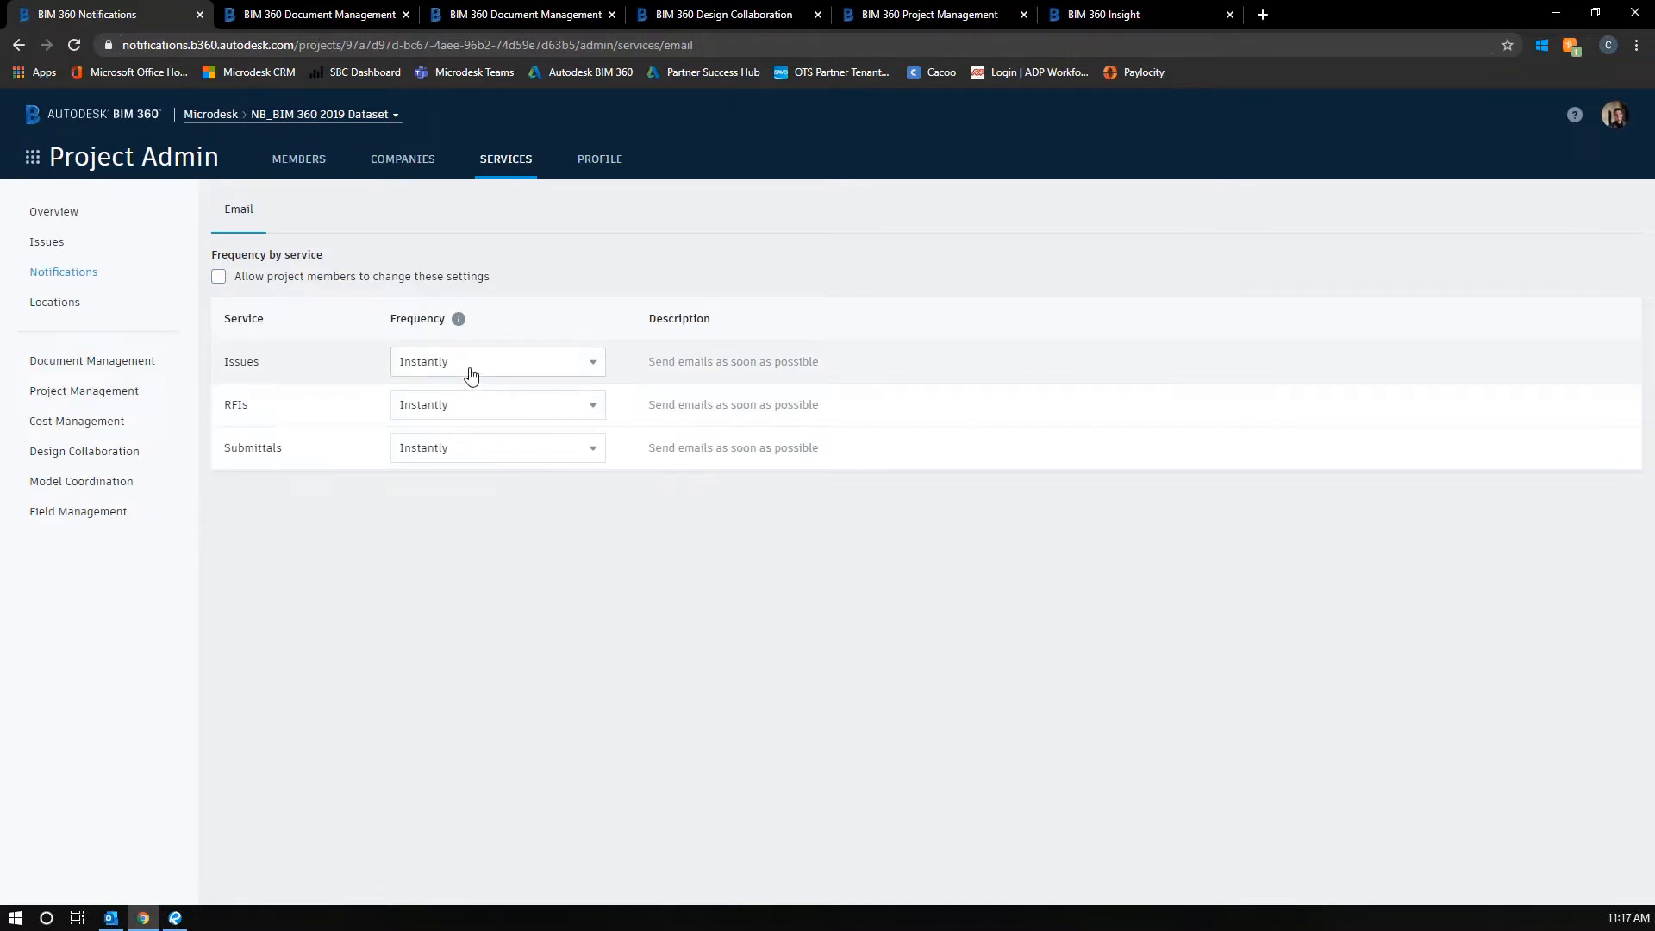
pyautogui.click(424, 370)
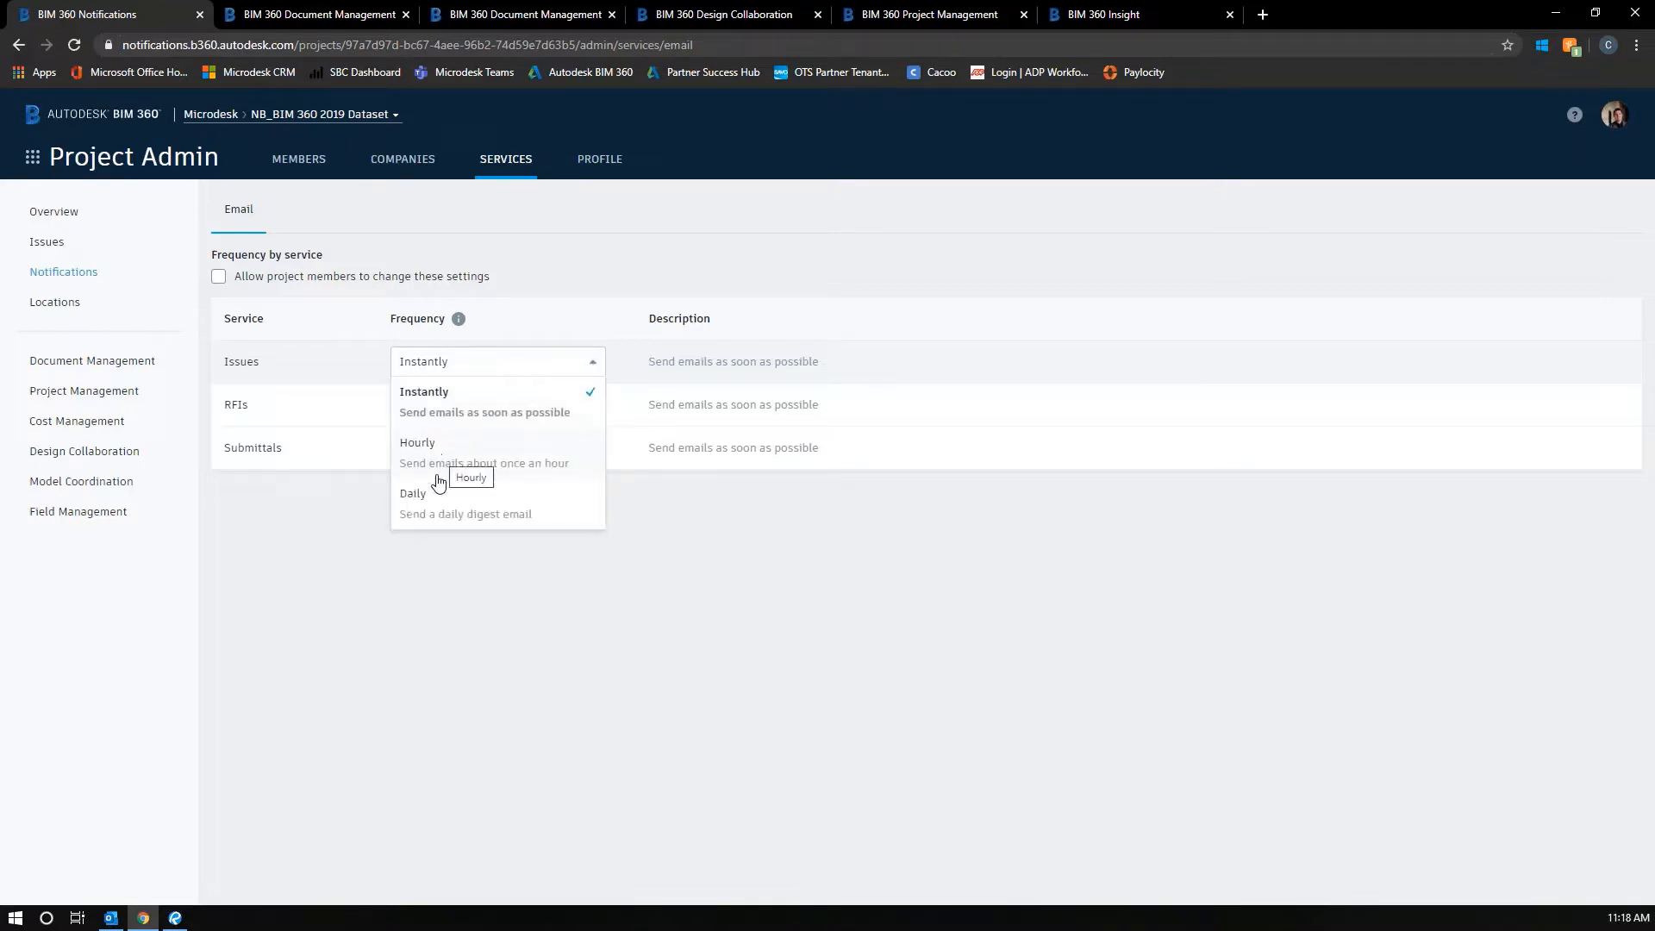
pyautogui.click(366, 601)
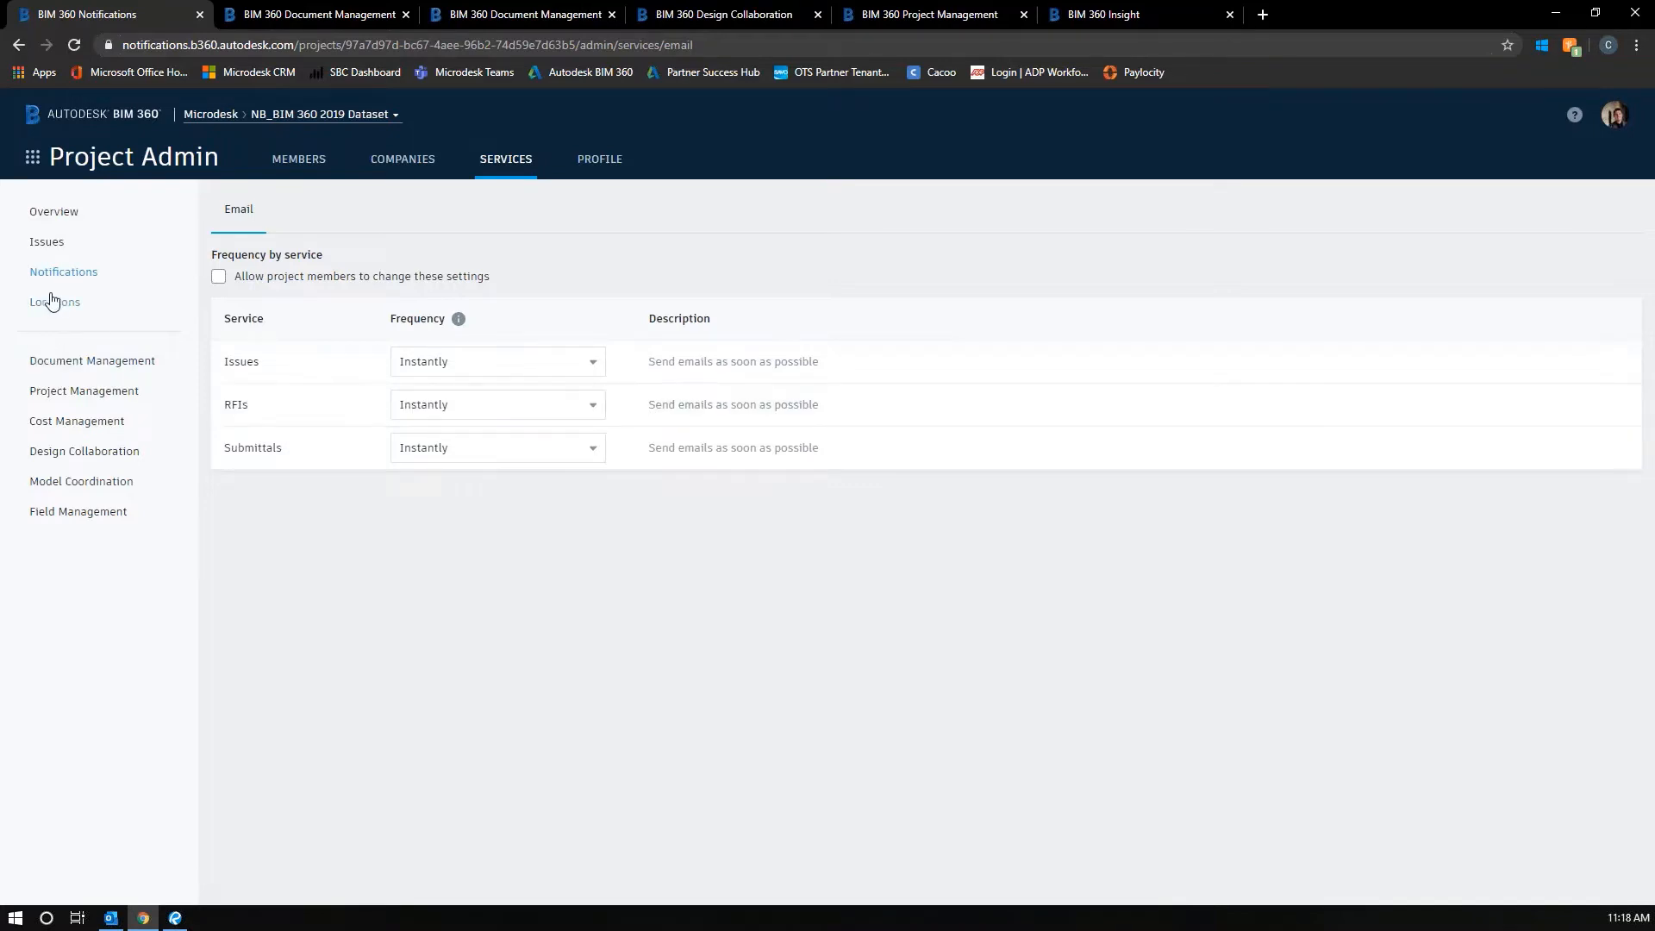
# - Open the Document Management service settings and view its approval workflows and activity log
pyautogui.click(49, 218)
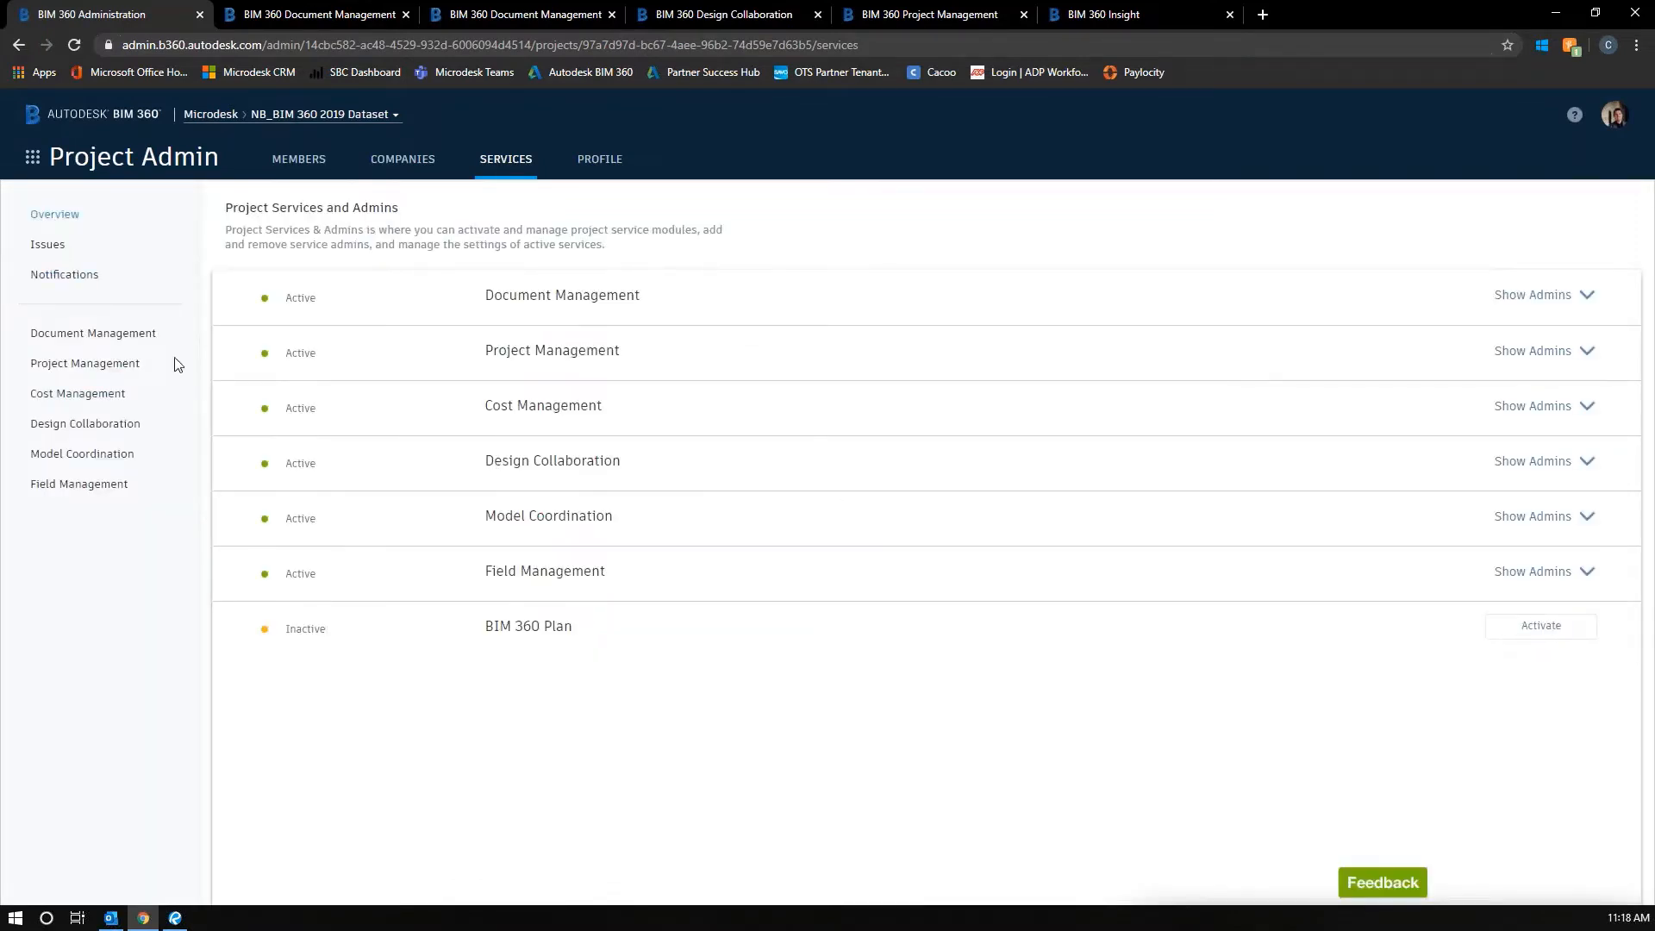
pyautogui.click(86, 334)
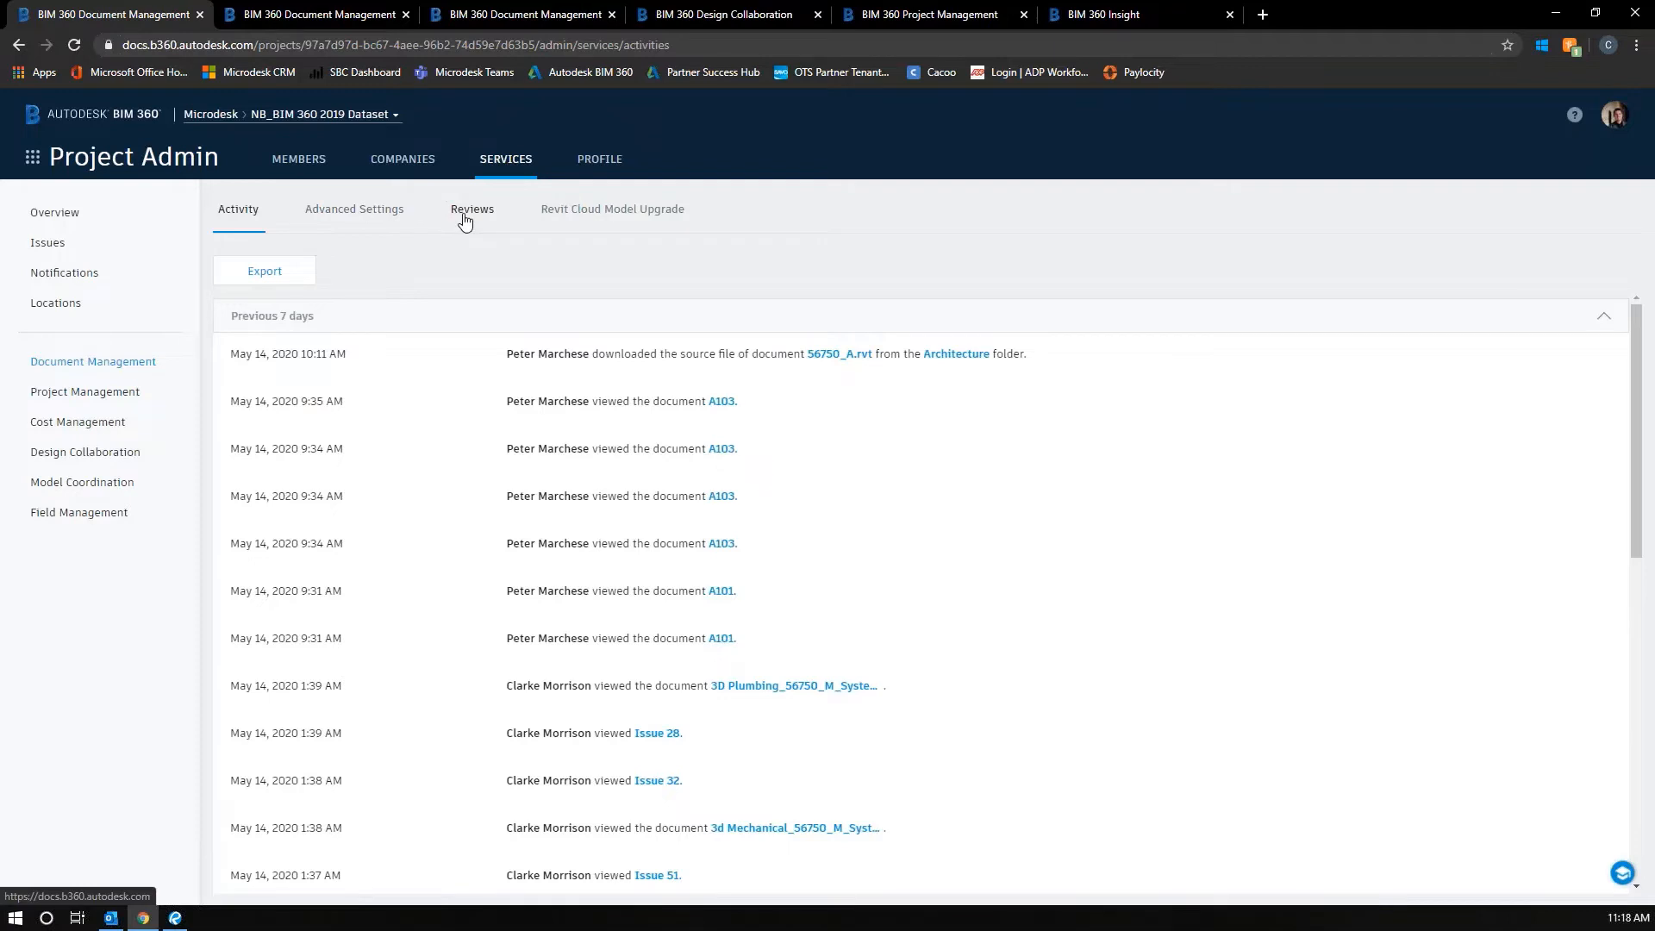
pyautogui.click(465, 211)
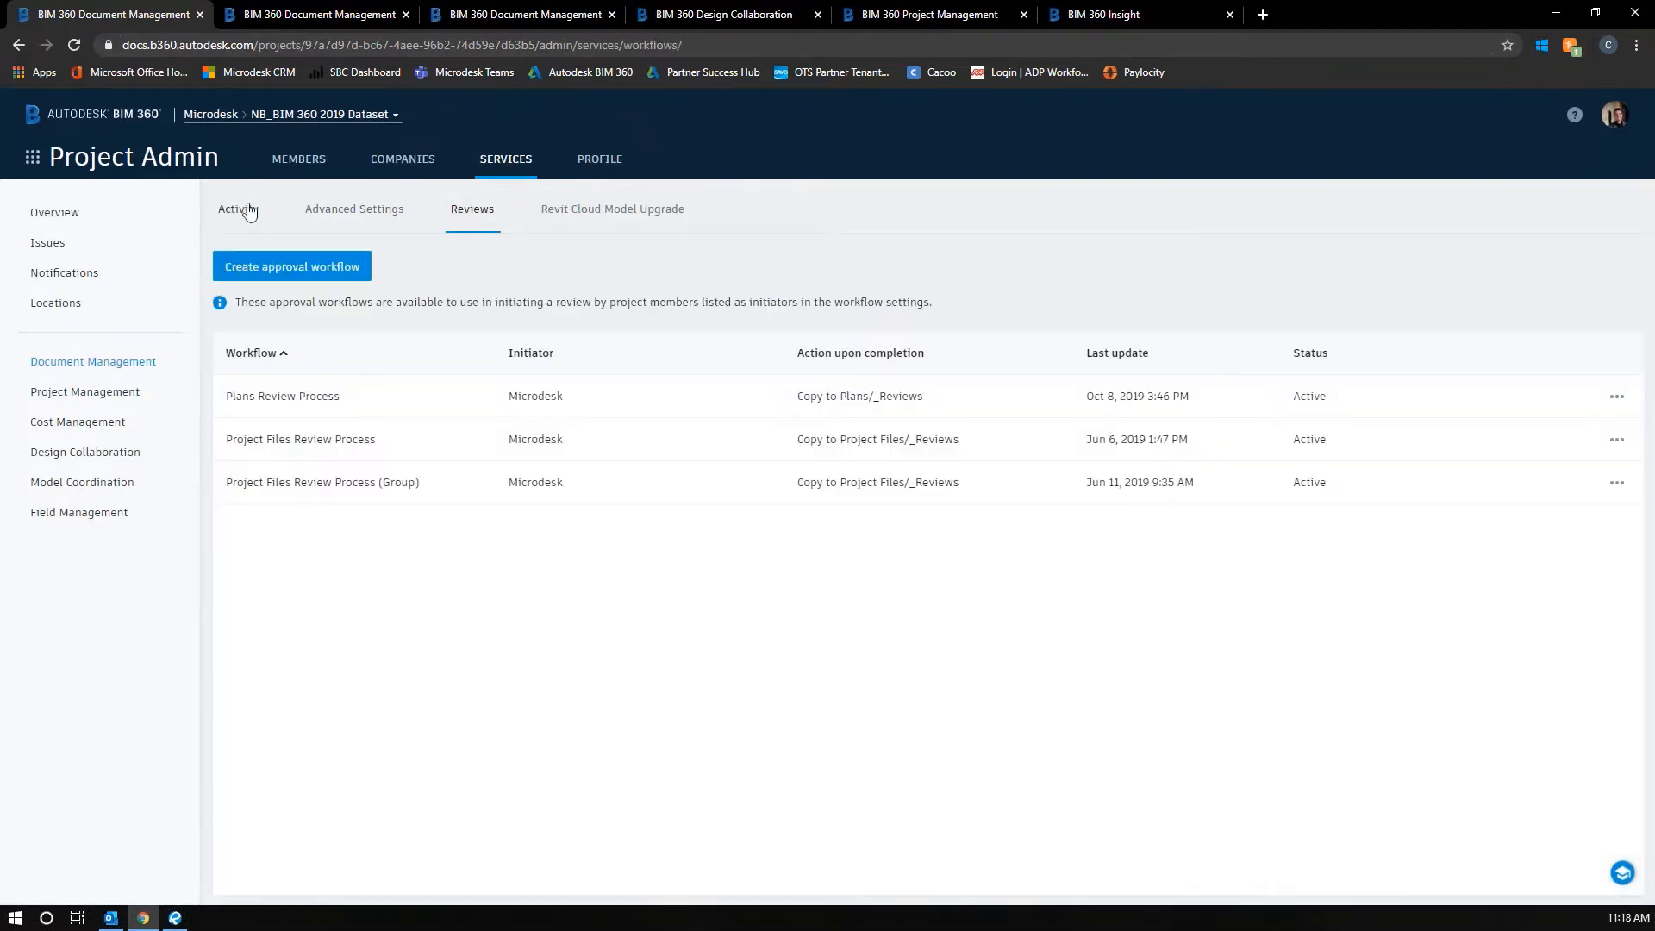
pyautogui.click(248, 211)
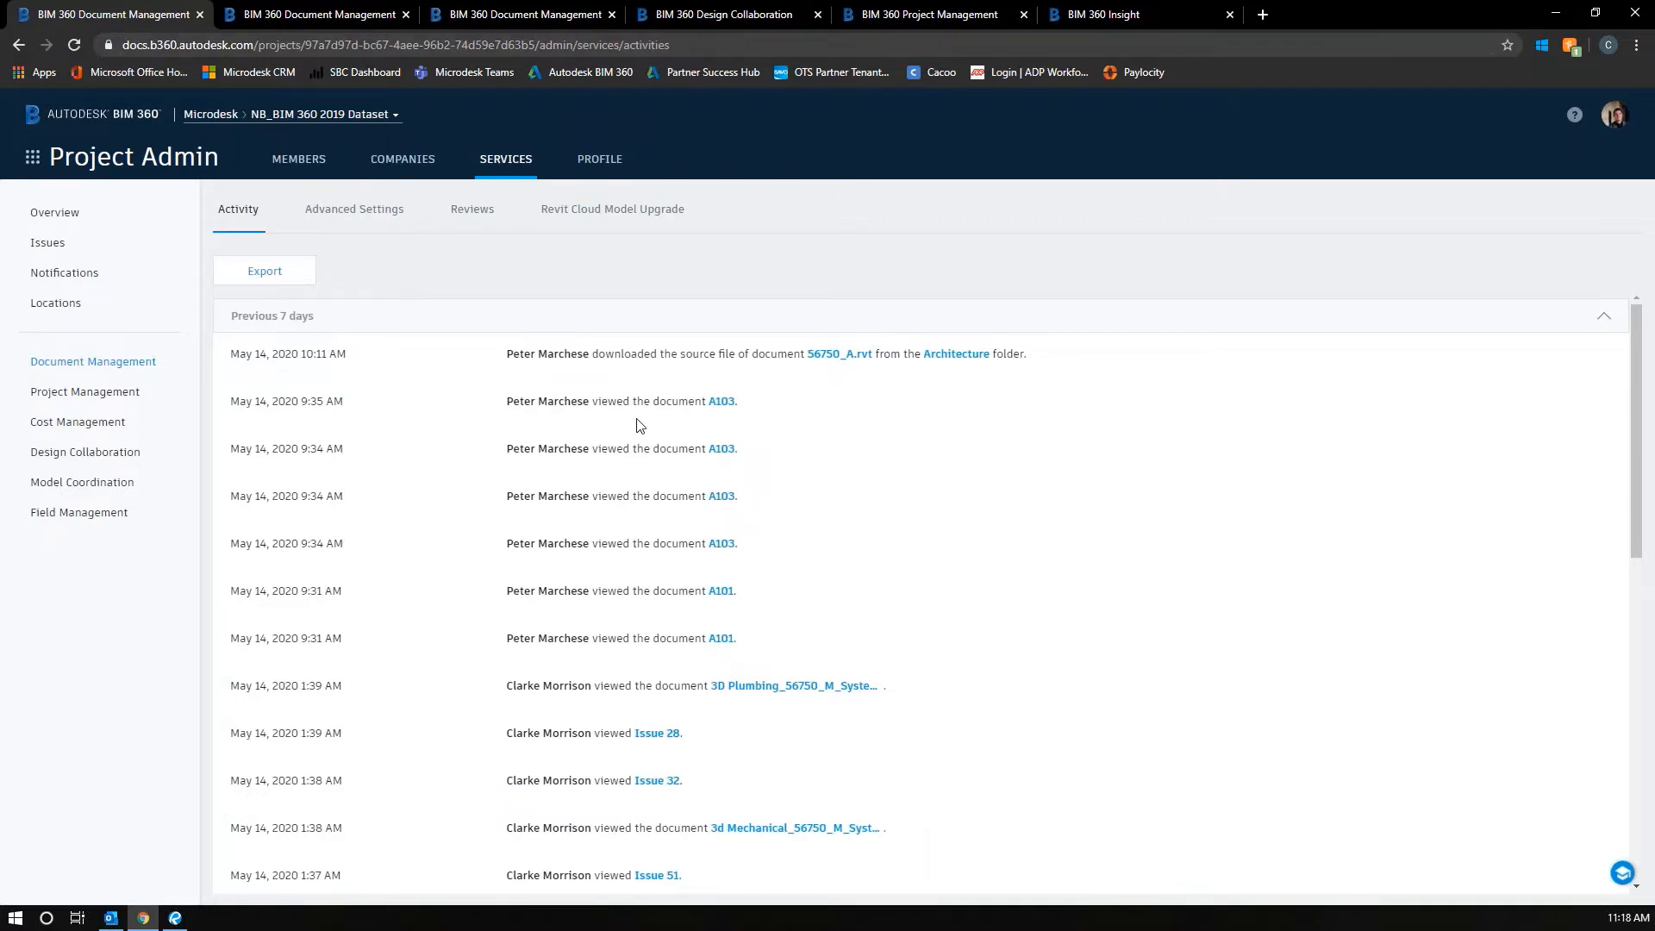
# - Examine the Document Management activity entries for the previous 7 days, including who viewed or downloaded which documents
pyautogui.scroll(-6, 517, 396)
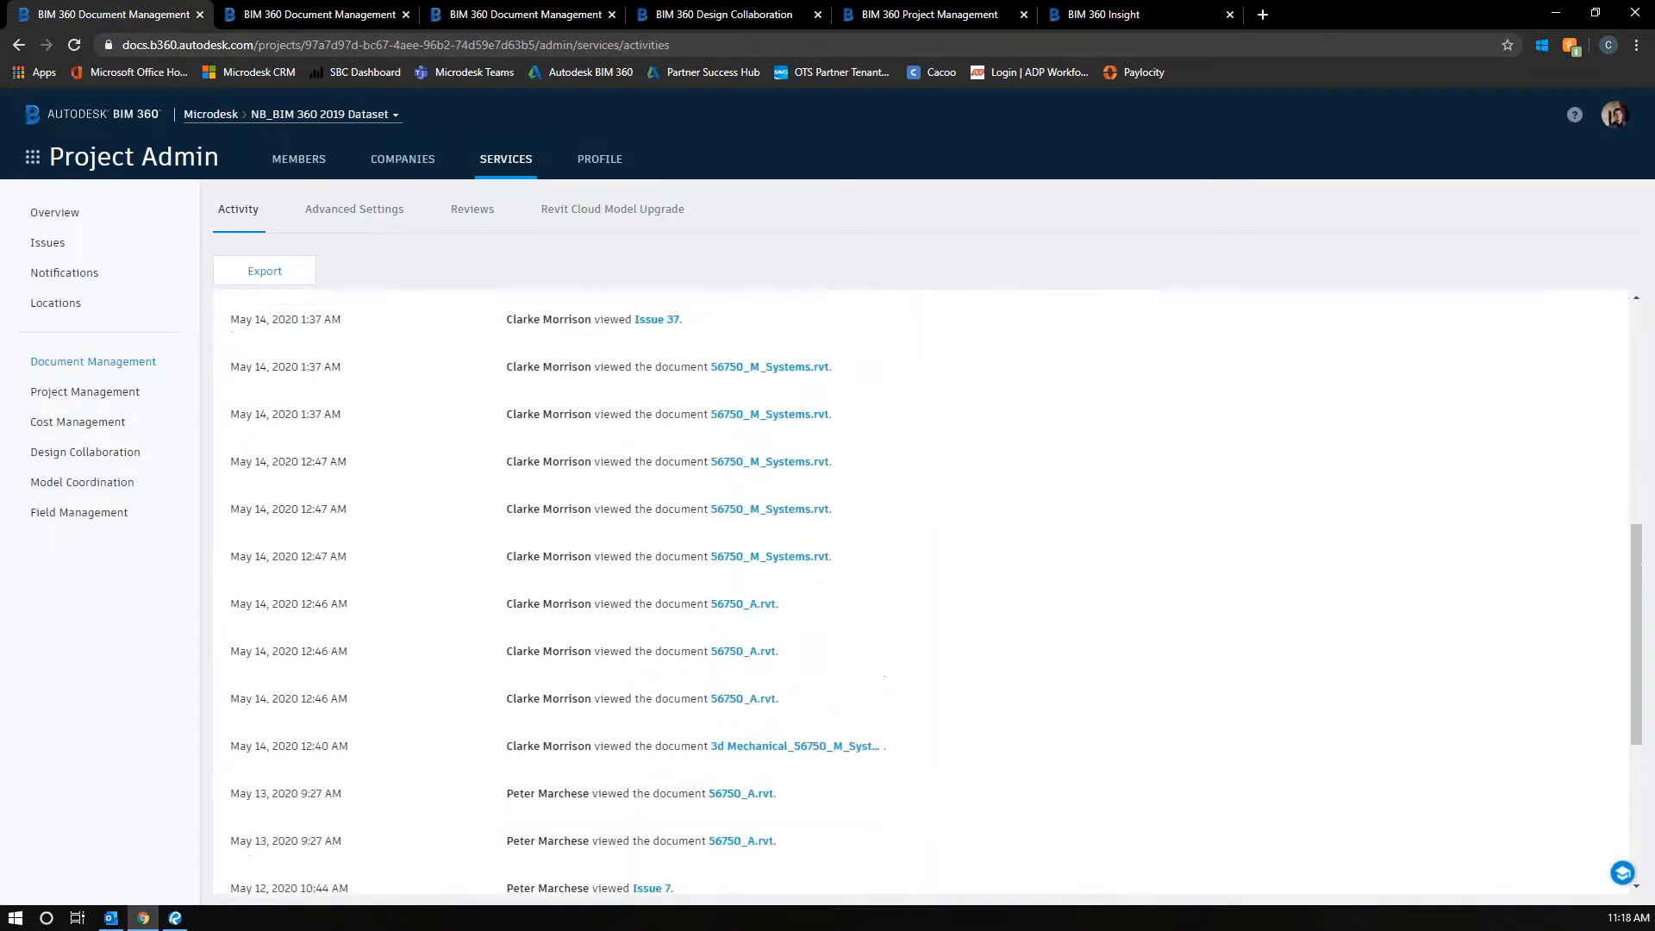
pyautogui.scroll(-5, 510, 517)
pyautogui.scroll(10, 510, 517)
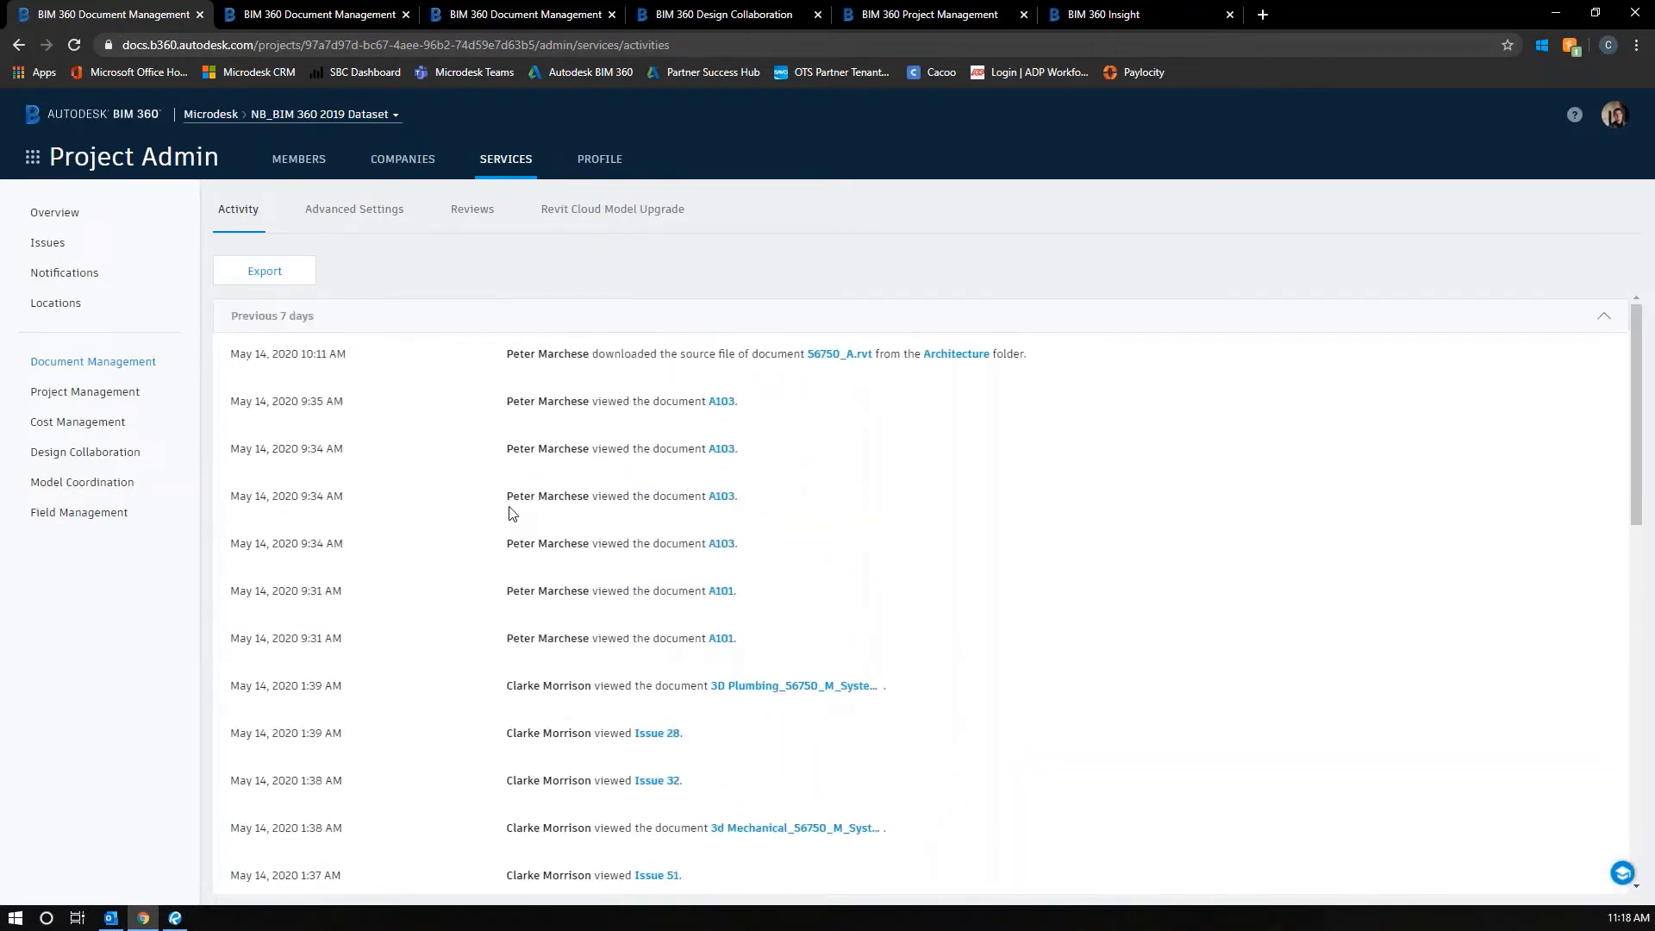
pyautogui.moveTo(499, 355); pyautogui.dragTo(762, 377)
pyautogui.click(510, 405)
pyautogui.moveTo(511, 405); pyautogui.dragTo(804, 407)
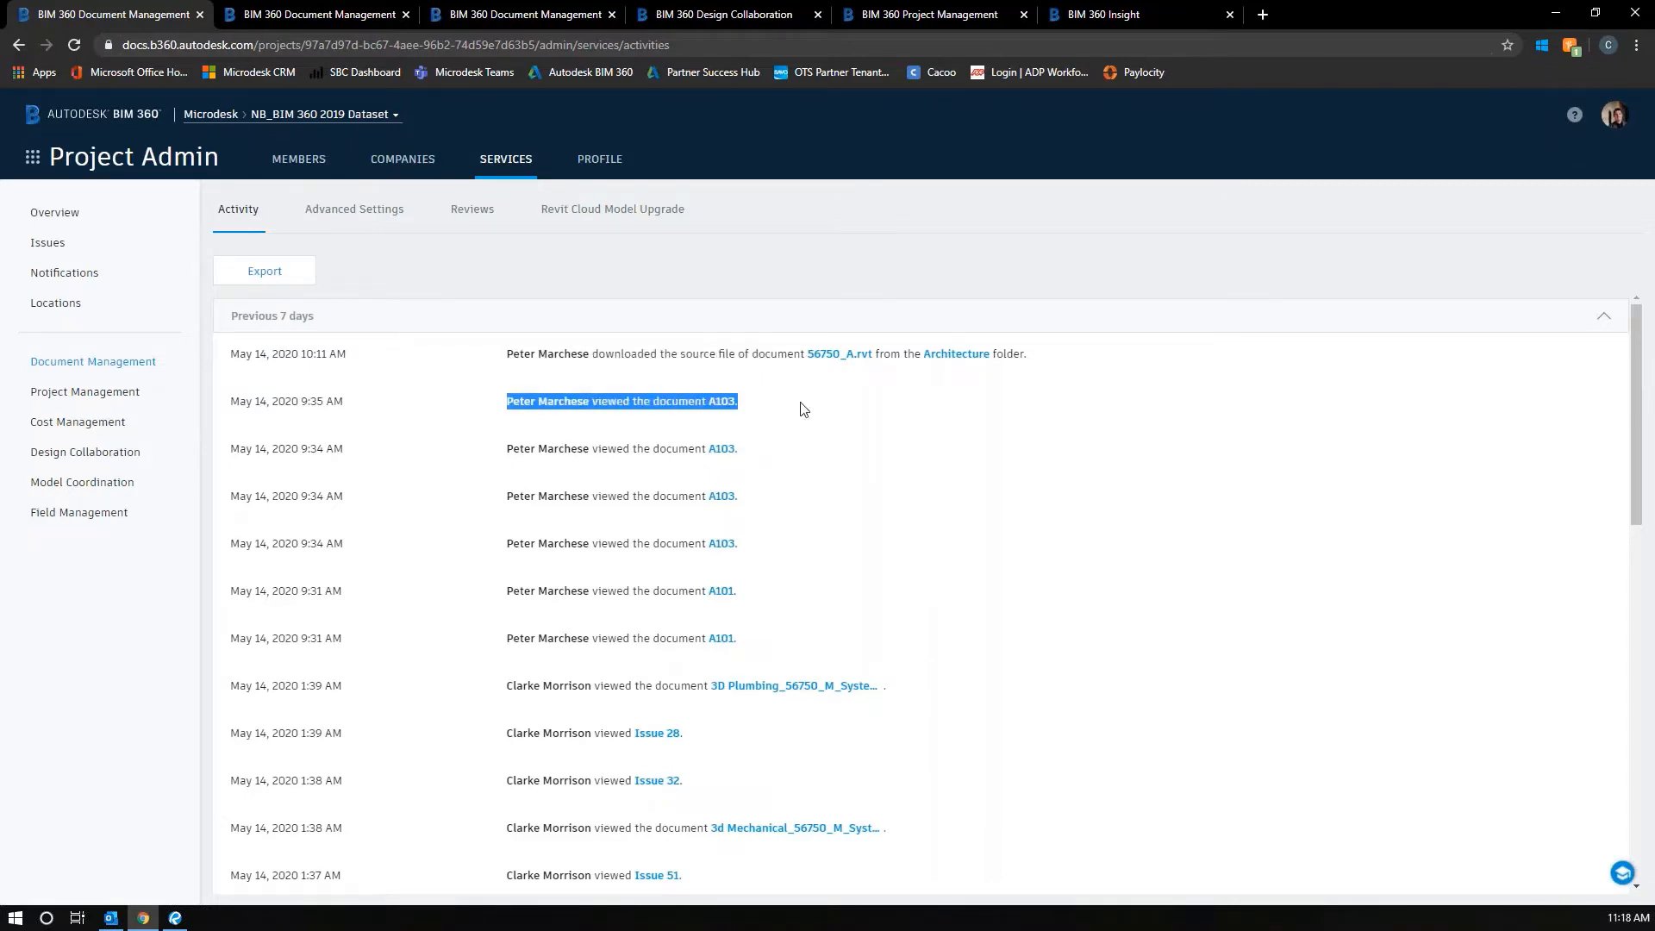
pyautogui.scroll(-4, 580, 554)
pyautogui.scroll(-6, 580, 554)
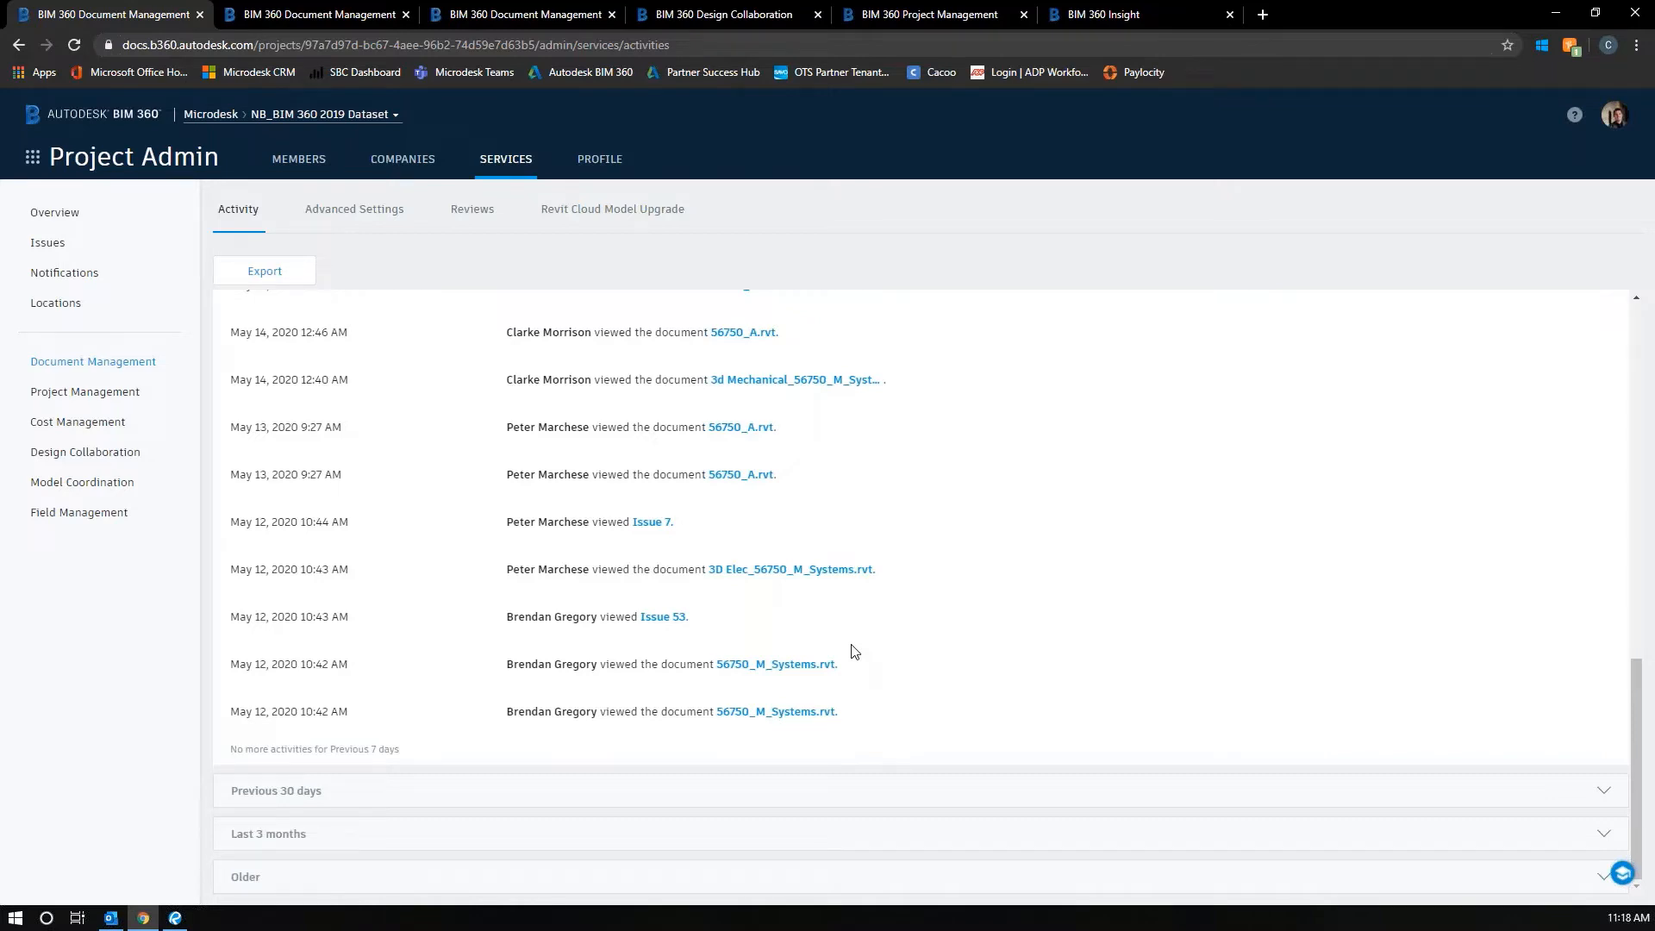
pyautogui.scroll(7, 571, 473)
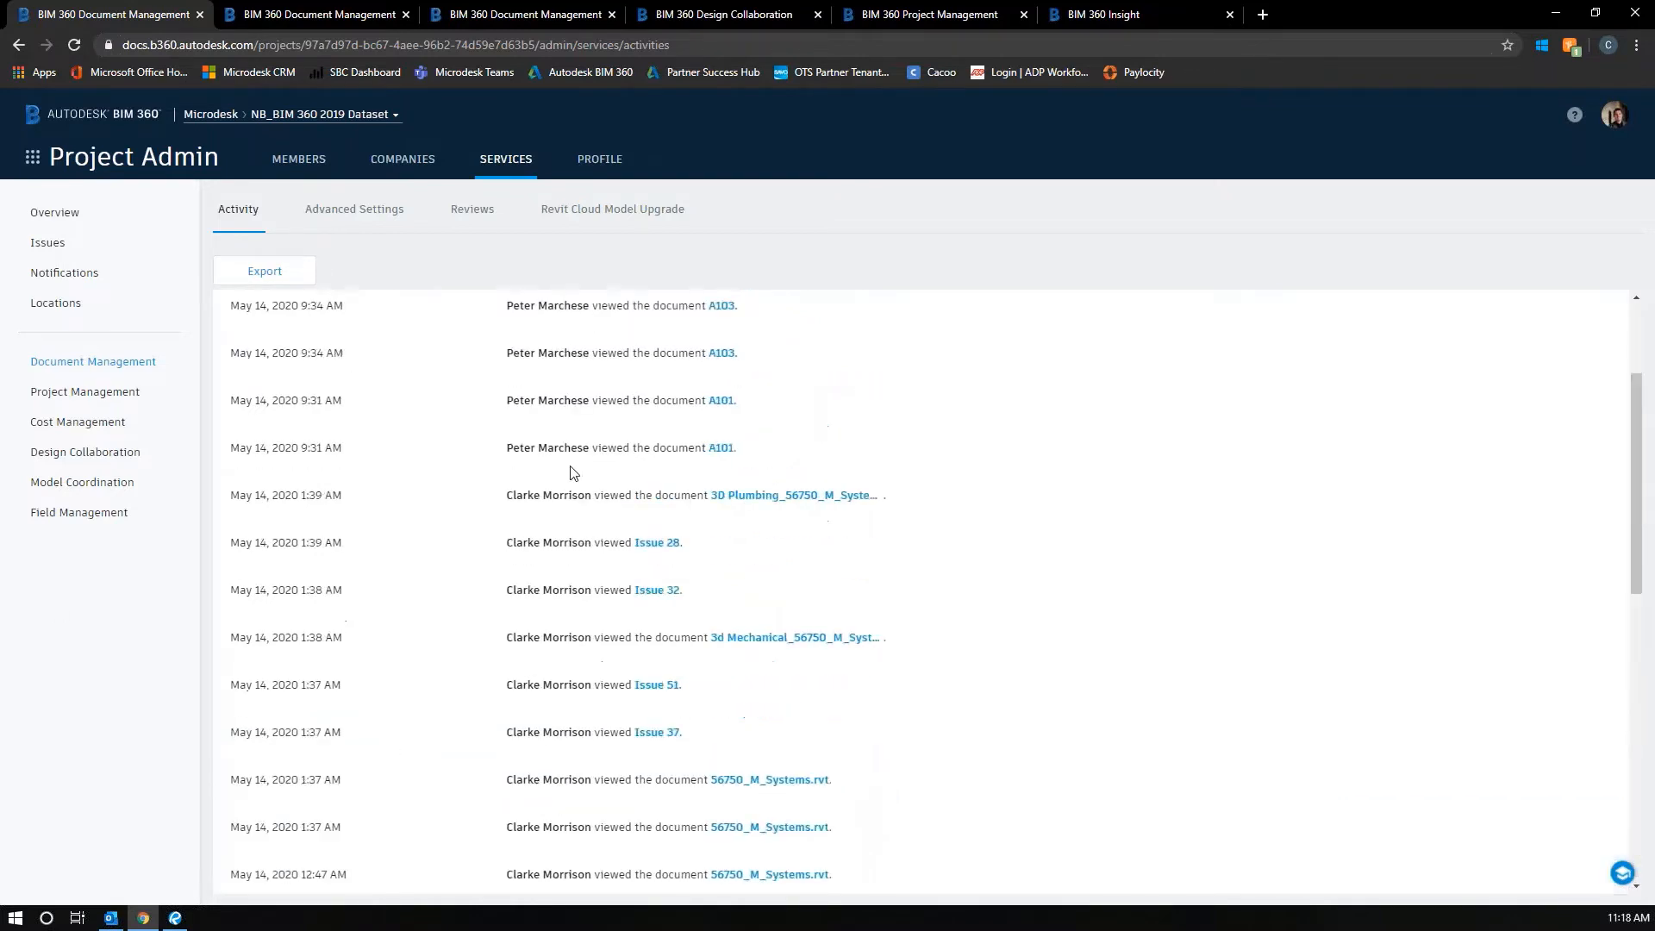
pyautogui.scroll(2, 572, 472)
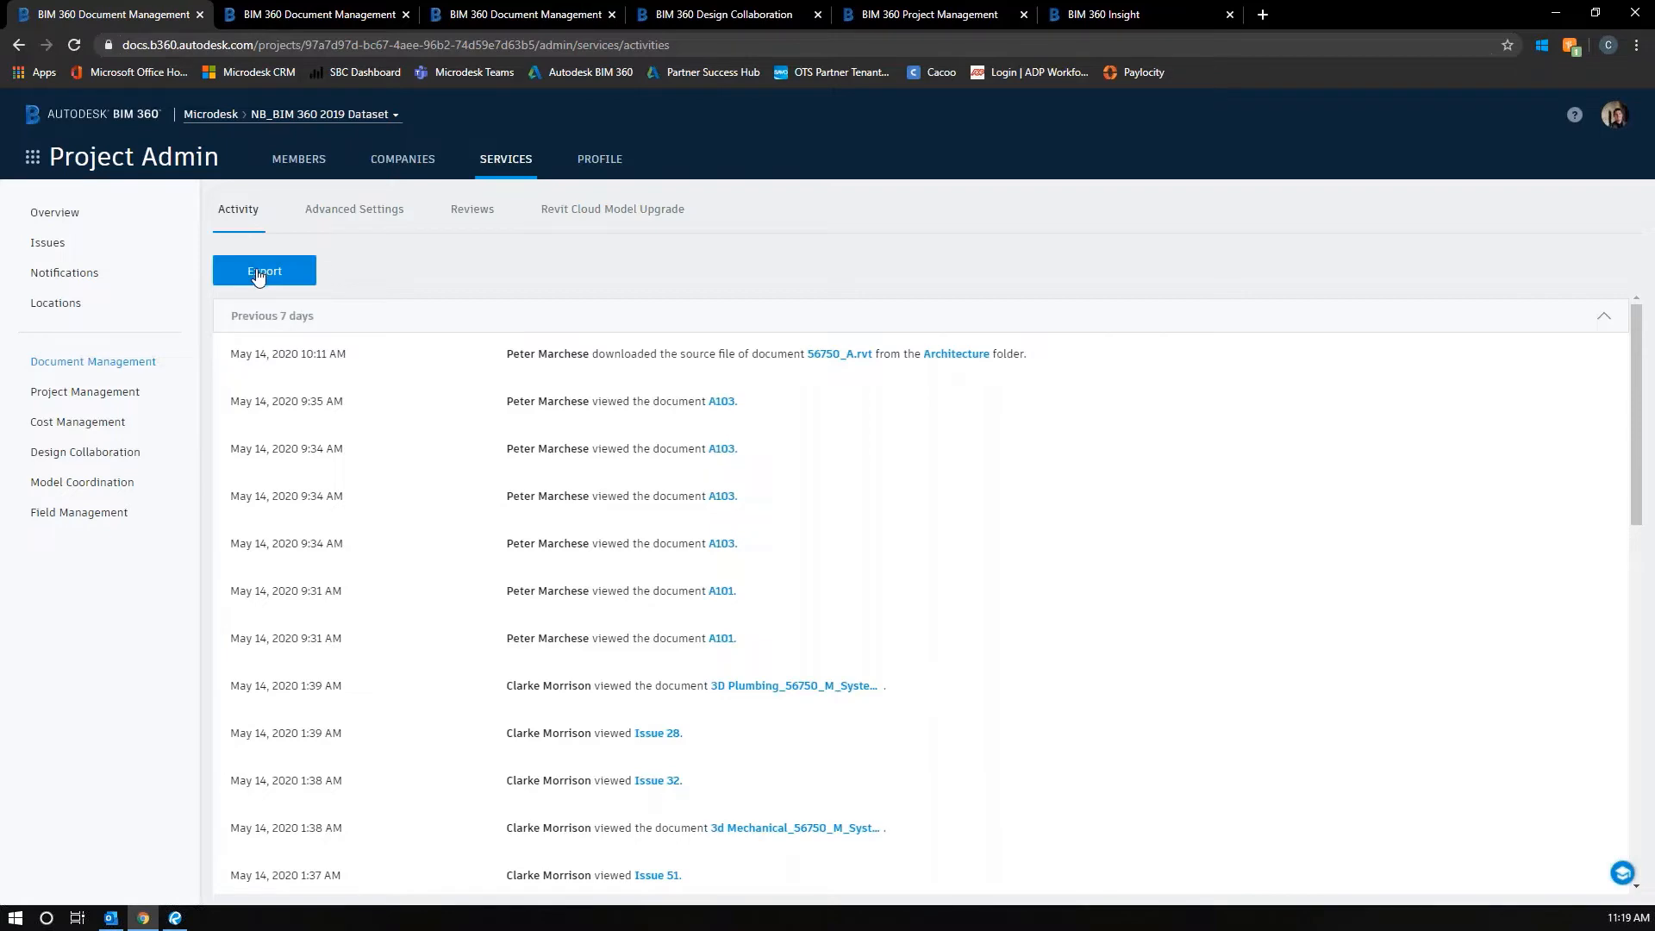
# - Open the advanced settings of Document Management and examine the Show folder path option
pyautogui.click(356, 216)
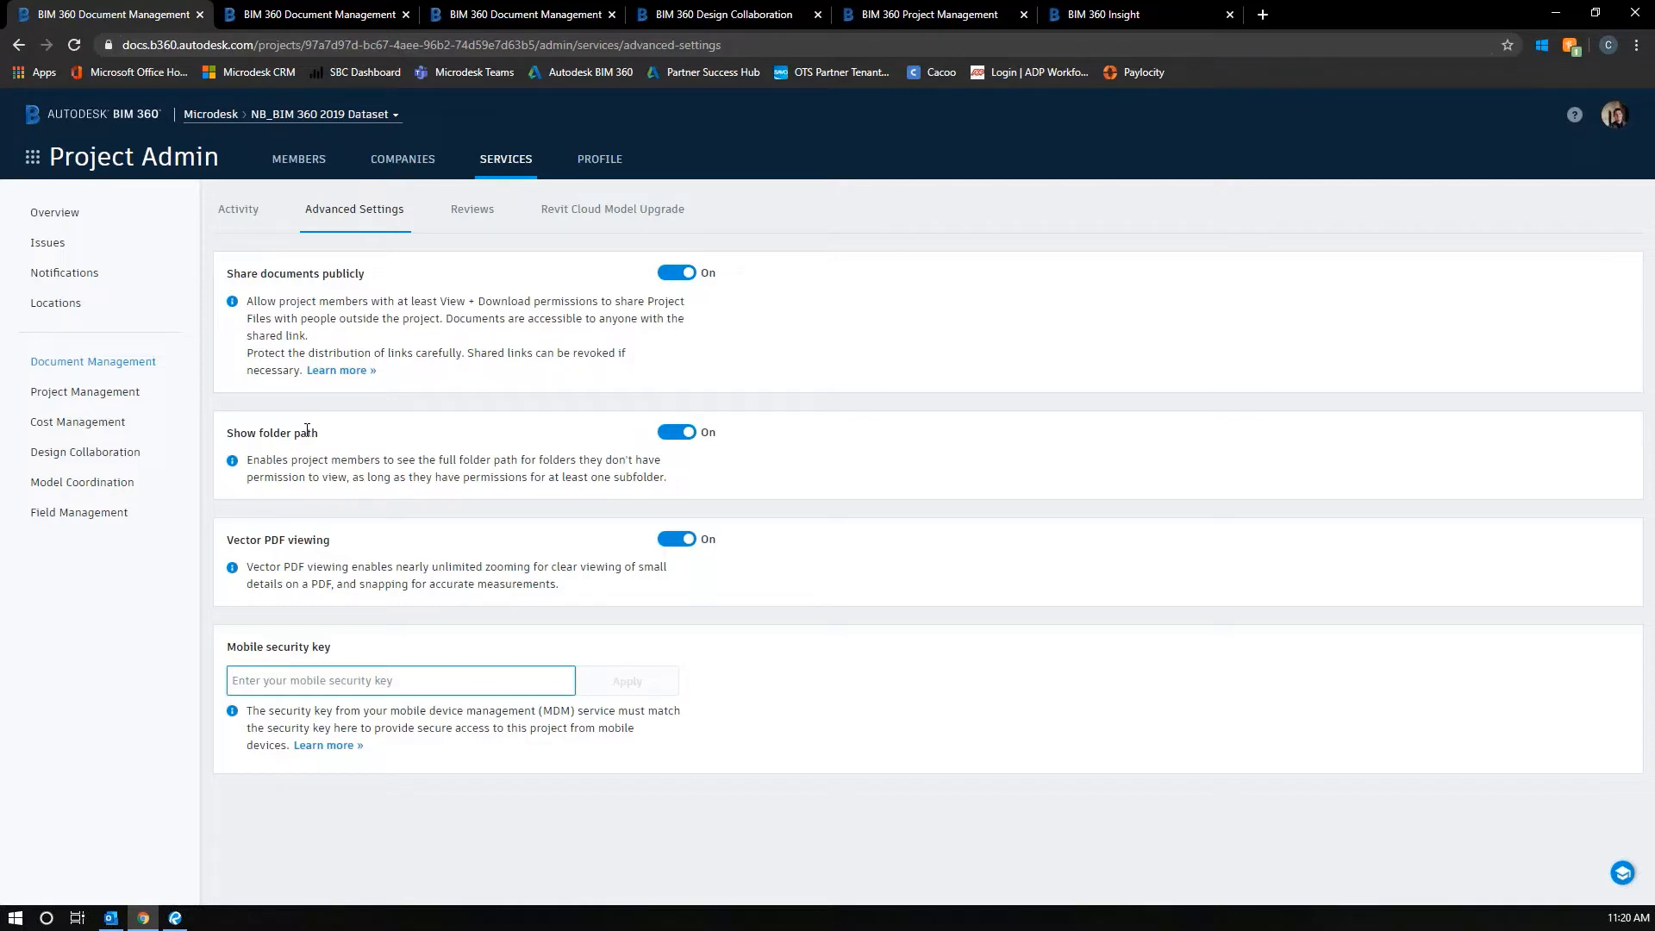
pyautogui.click(687, 433)
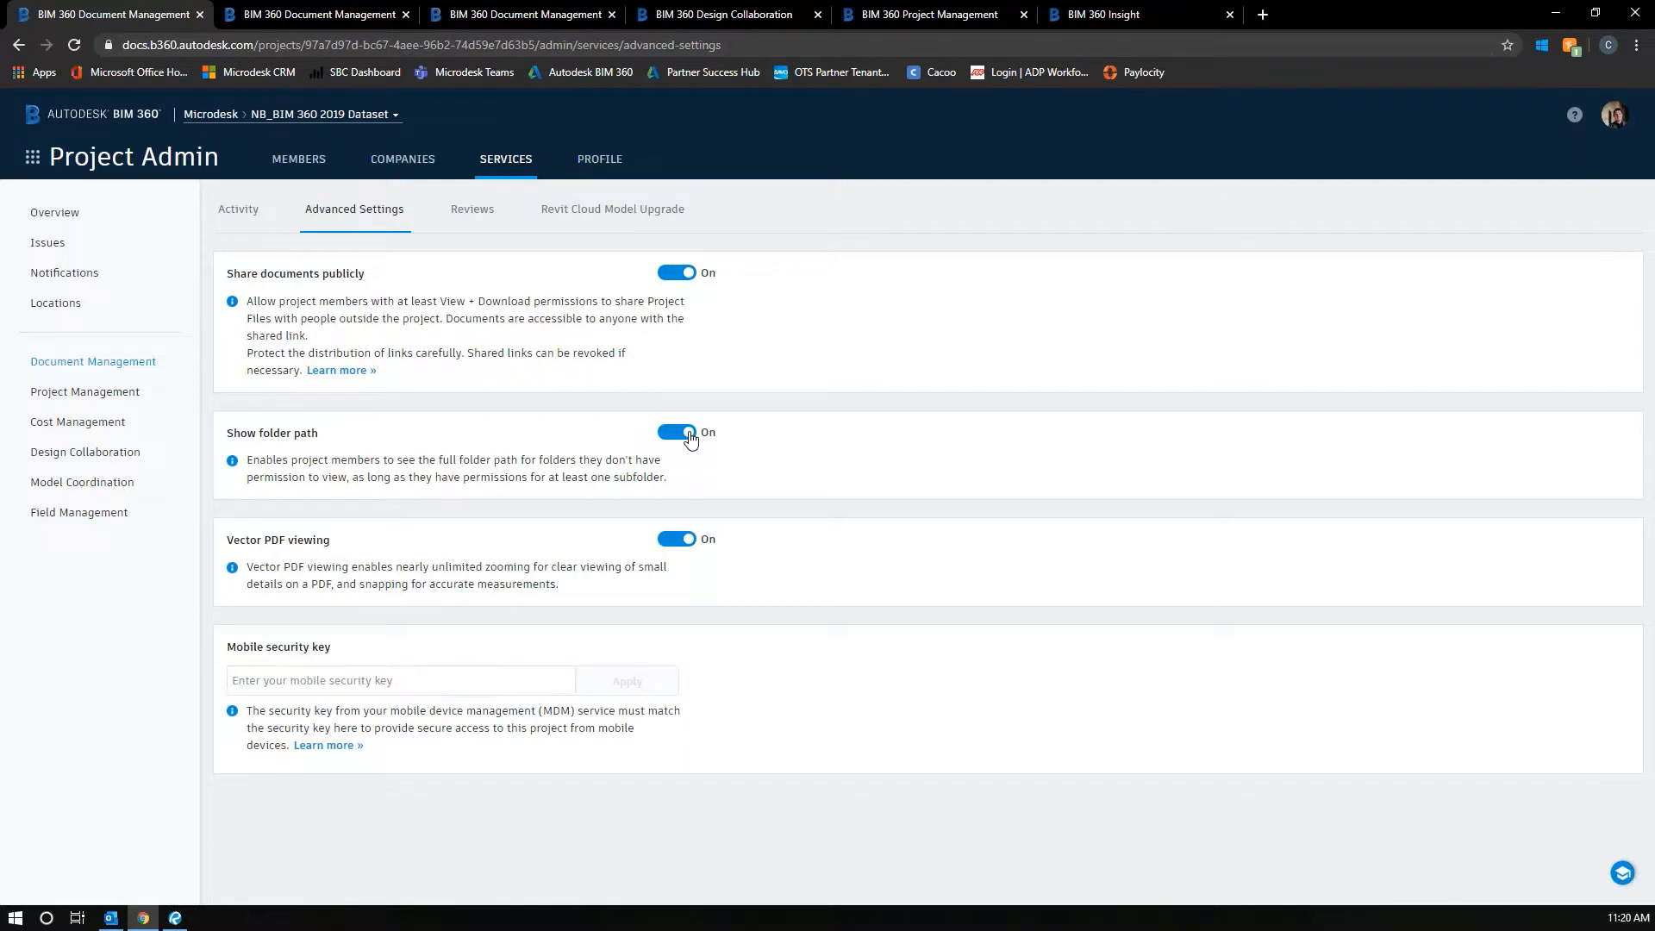
# - Open the Document Management review workflows and start a new approval workflow from the Two Step Approval template
pyautogui.click(1043, 416)
pyautogui.click(473, 220)
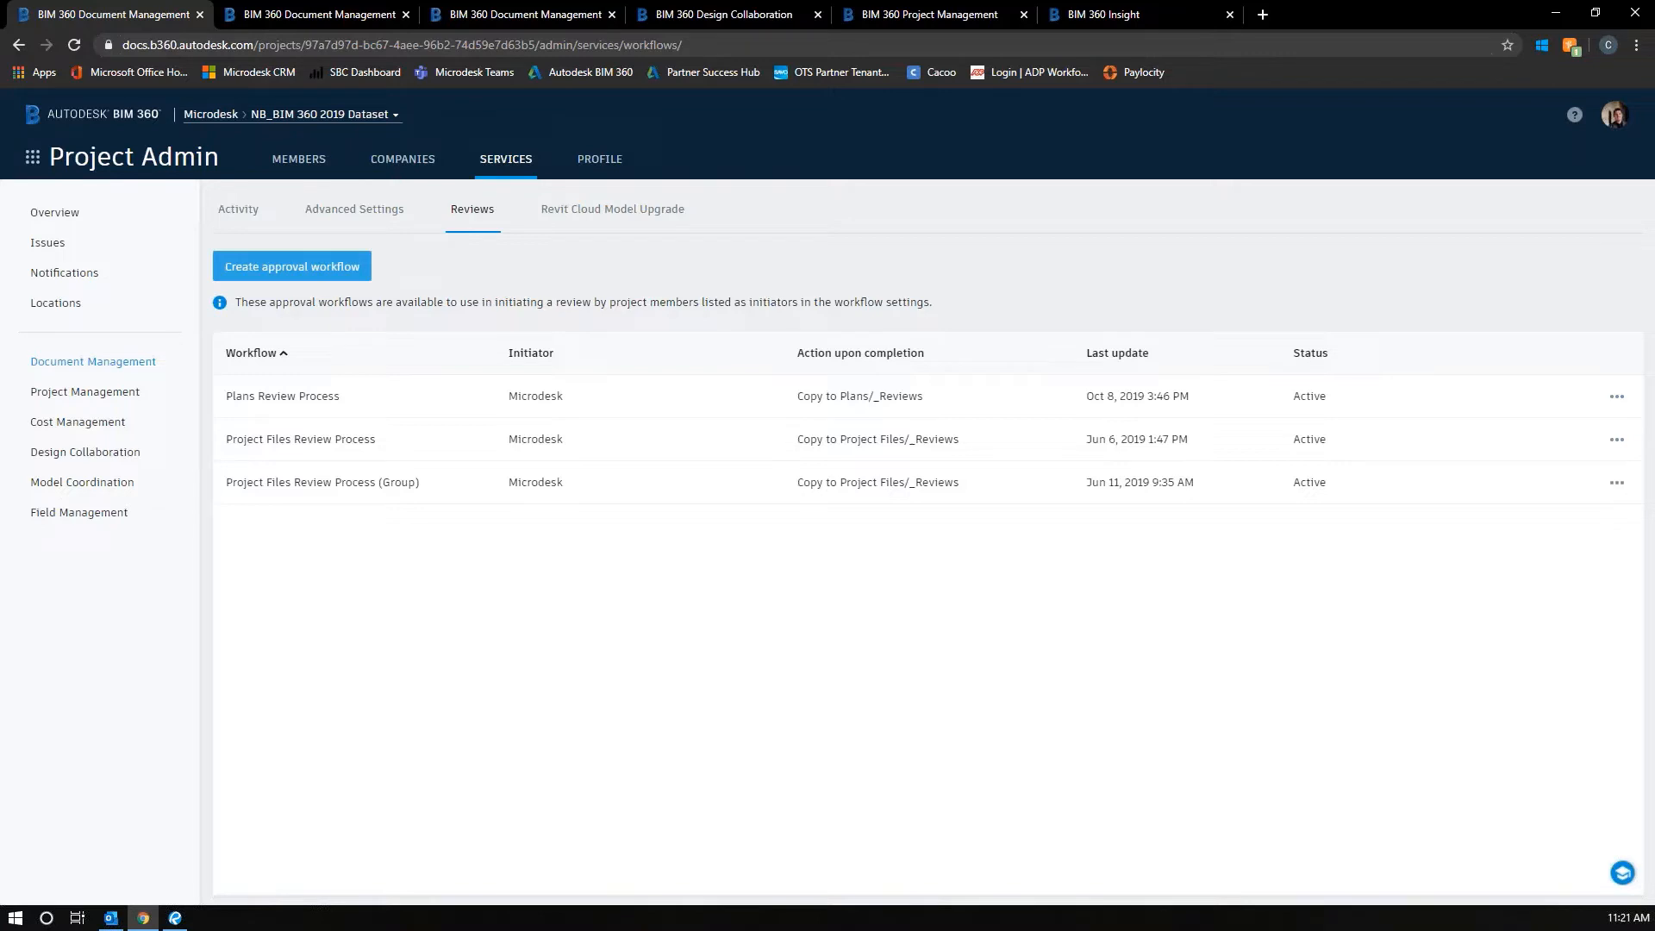
pyautogui.click(346, 274)
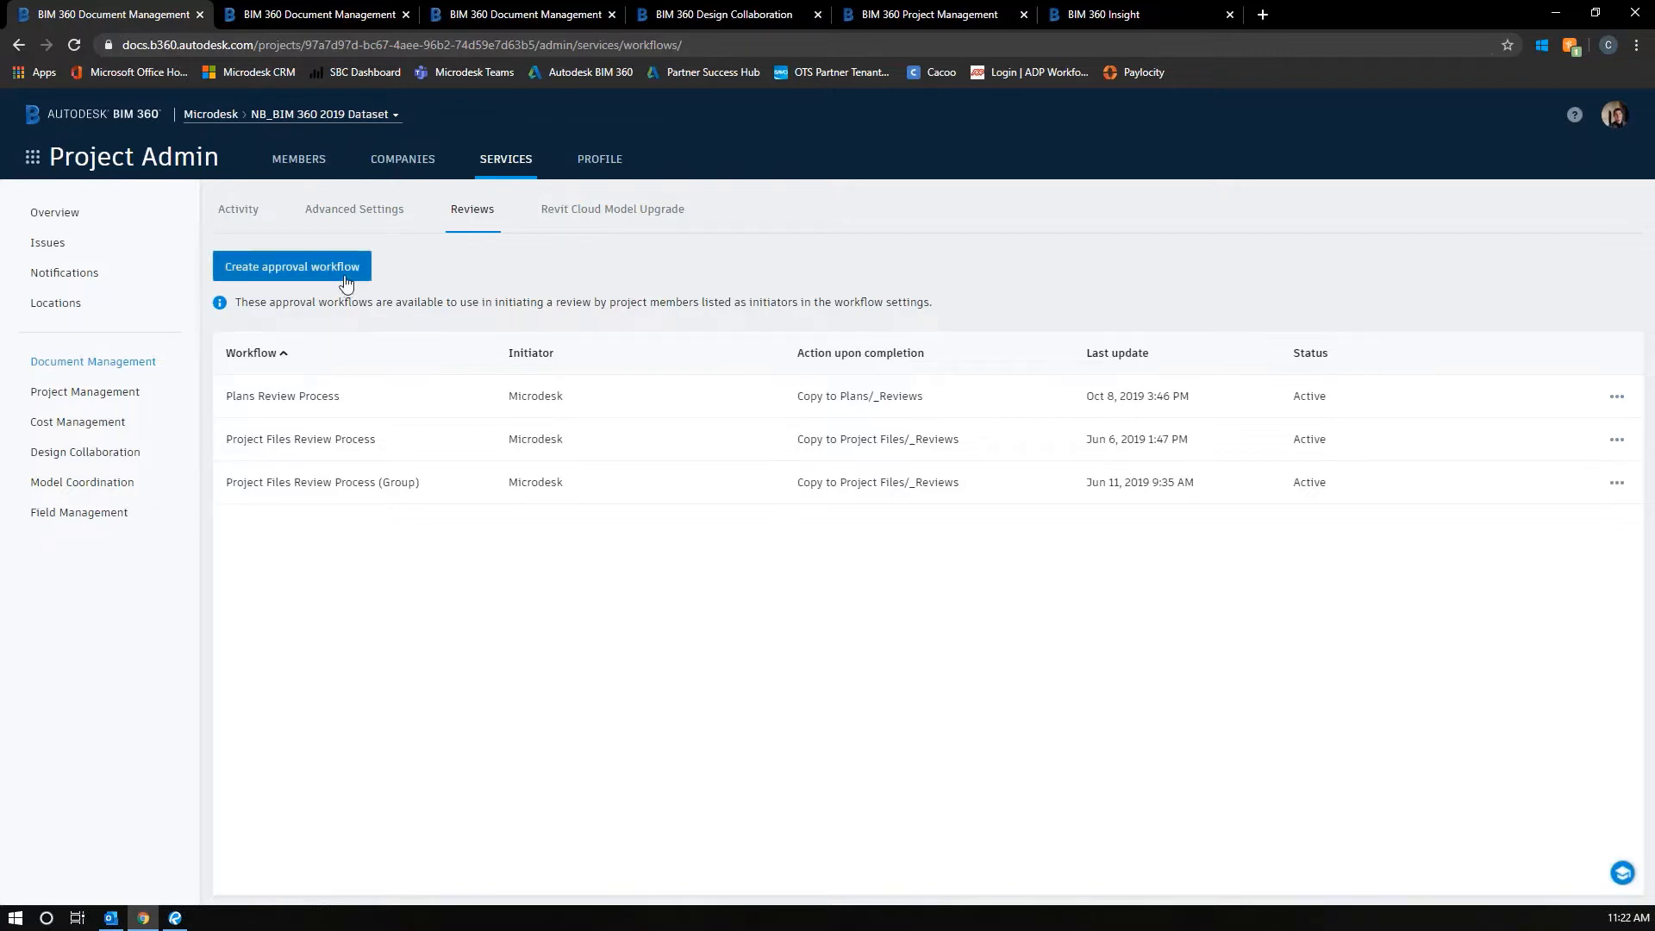
pyautogui.click(871, 444)
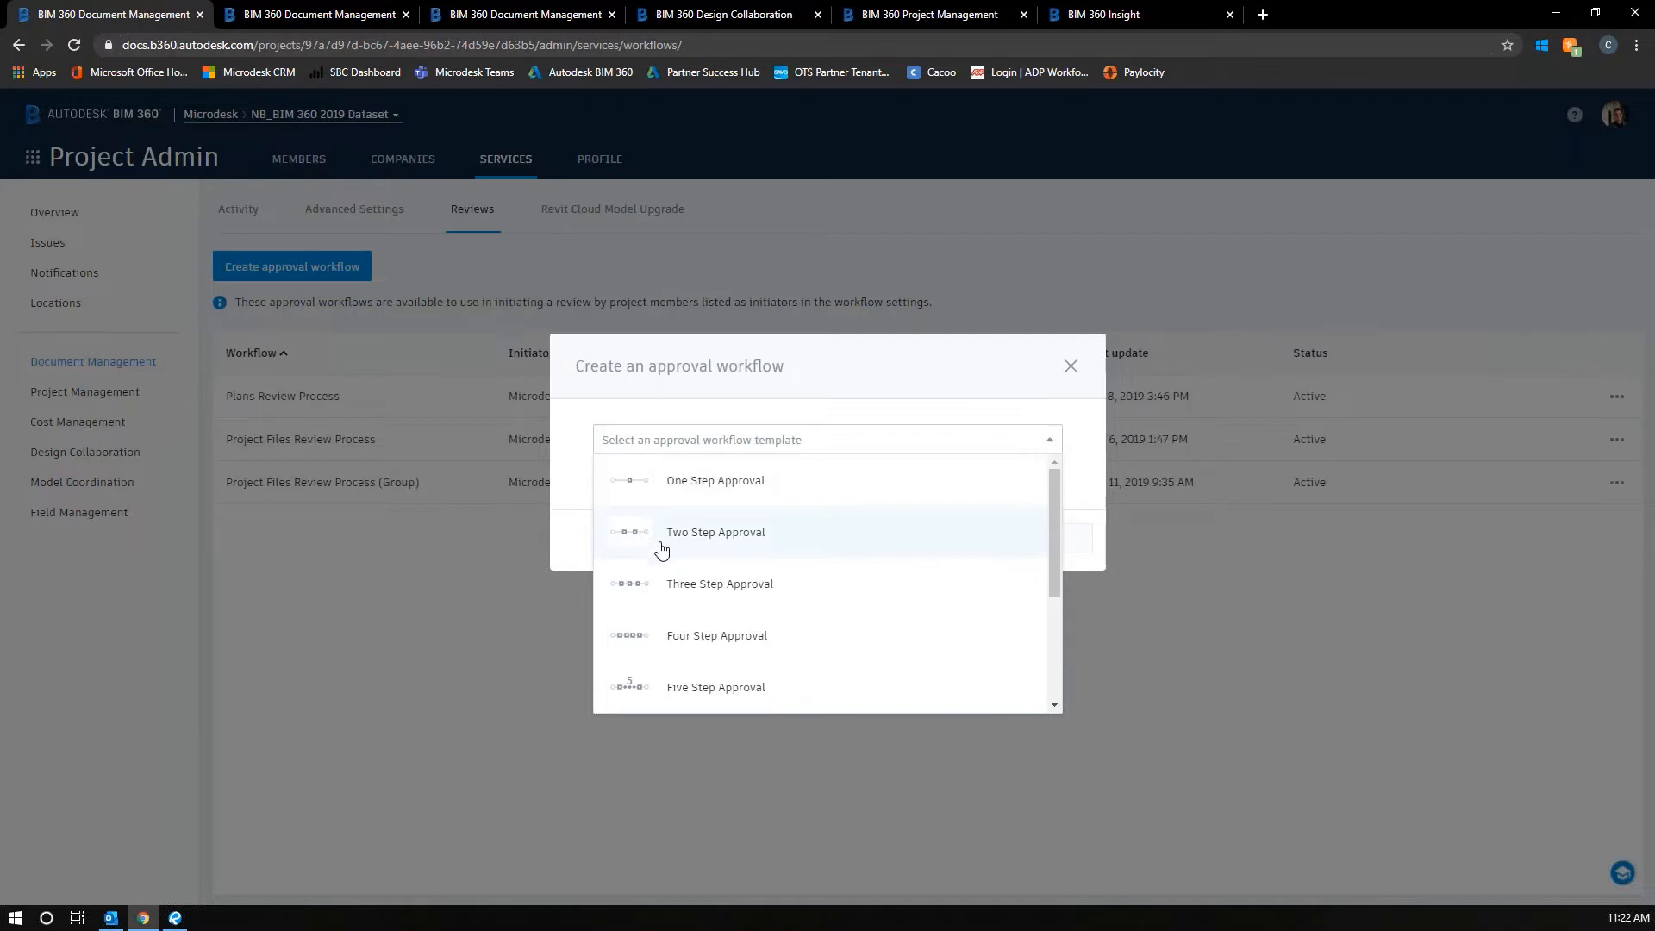
pyautogui.scroll(-2, 740, 565)
pyautogui.scroll(-1, 740, 565)
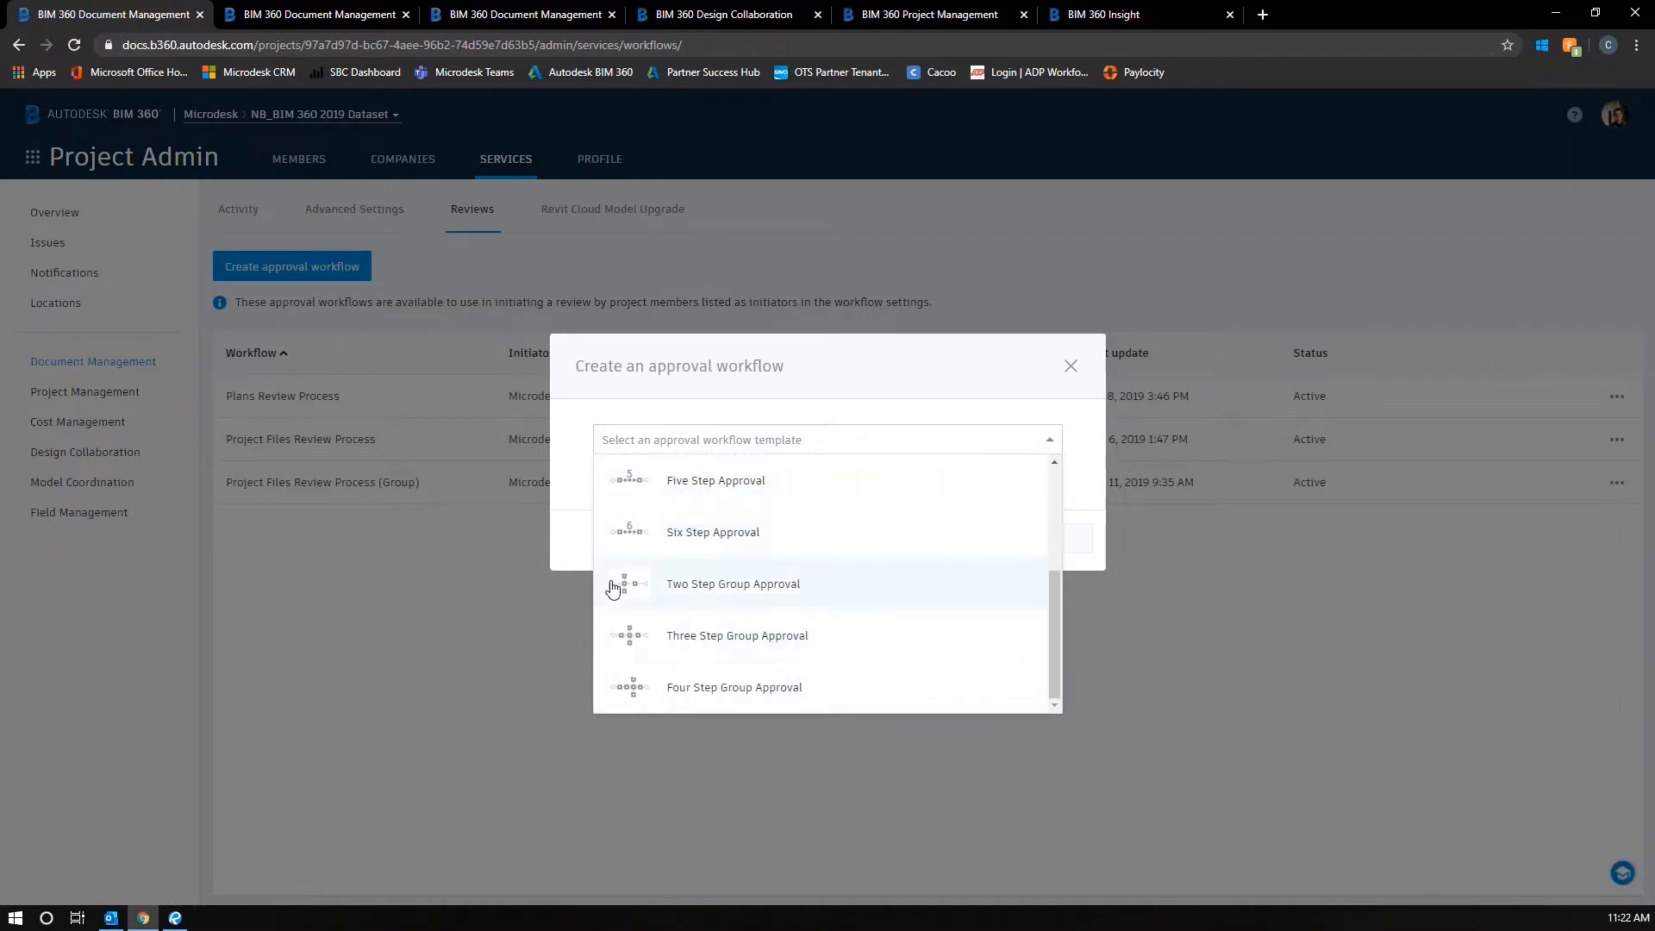
pyautogui.scroll(3, 712, 591)
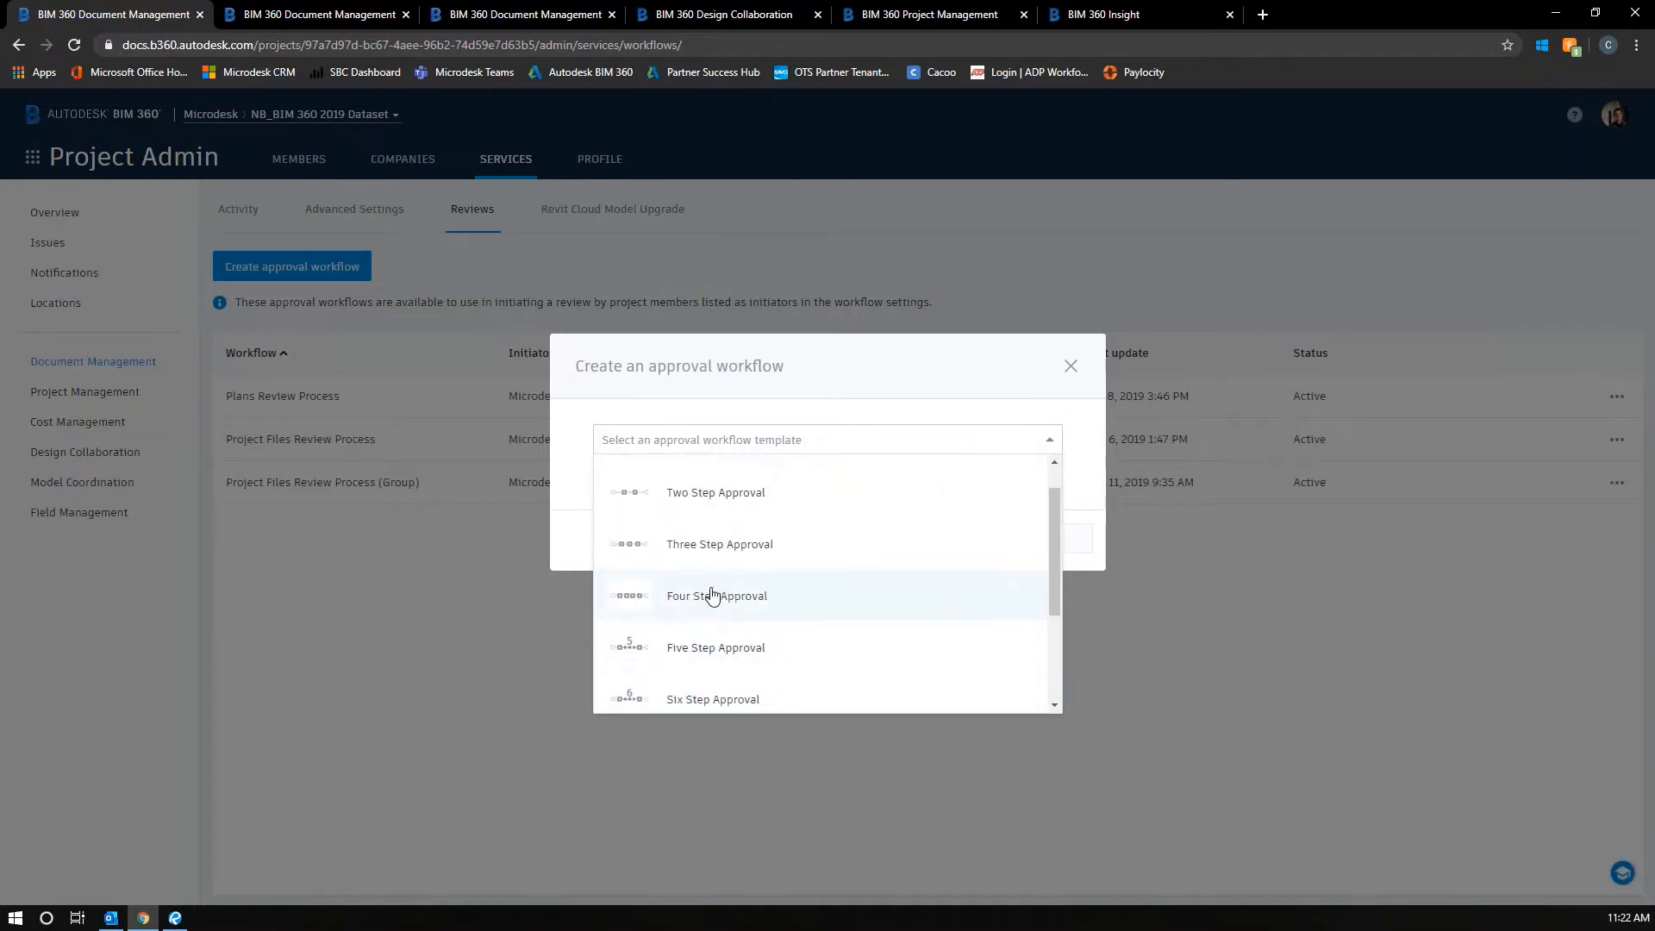
pyautogui.click(684, 532)
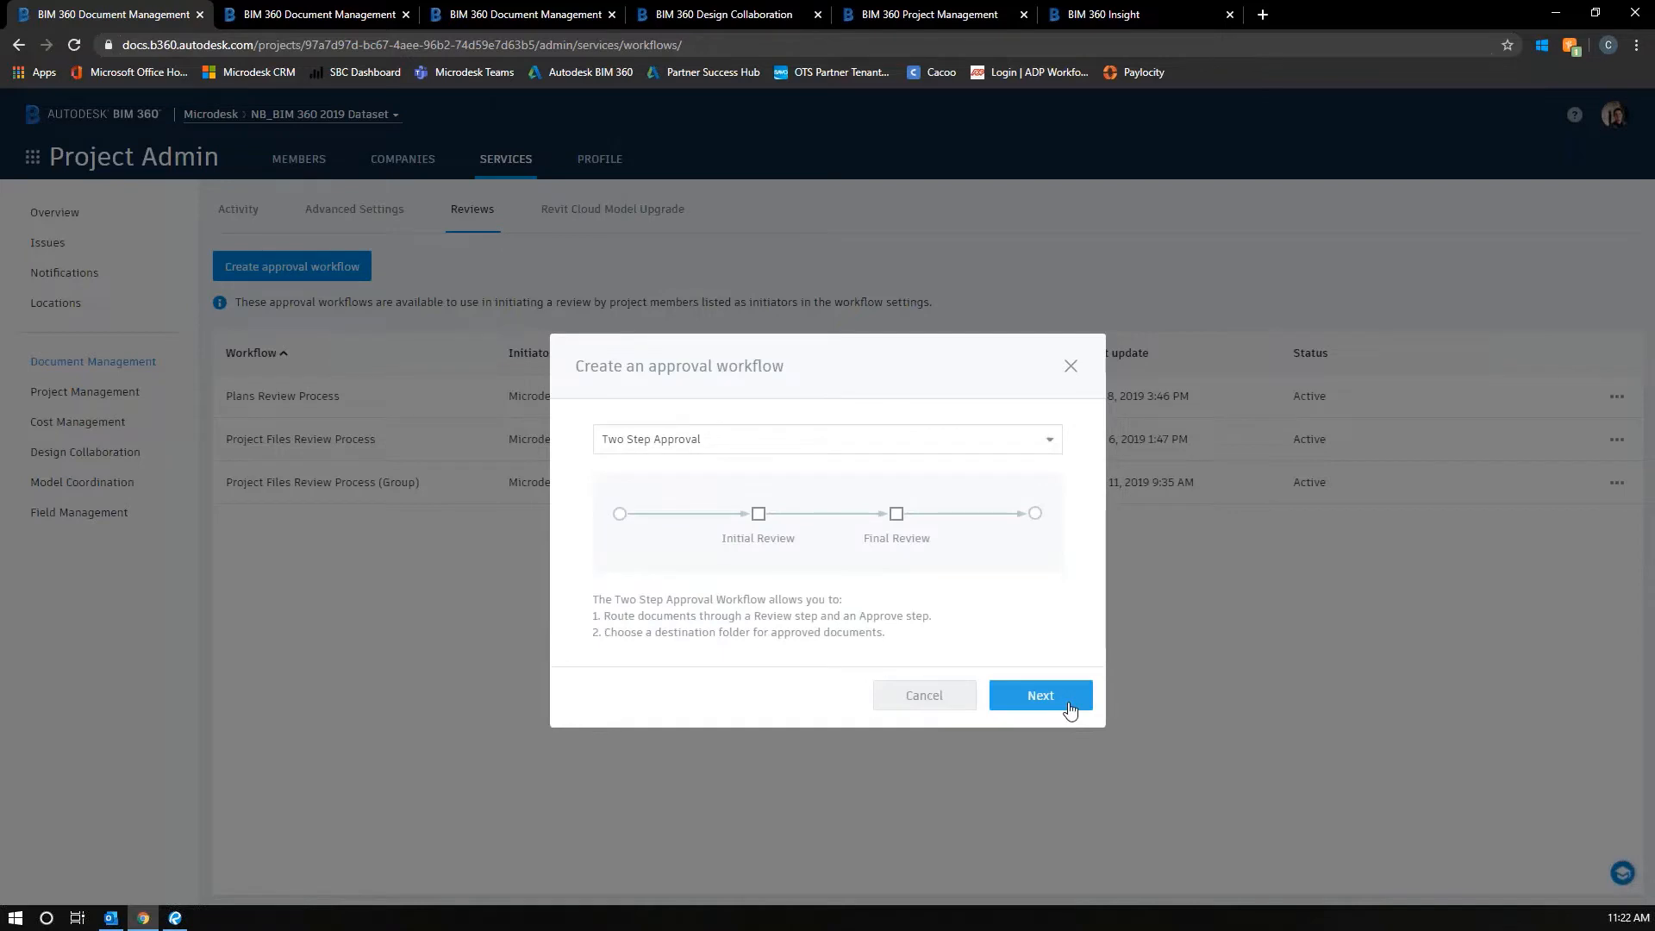
pyautogui.click(1041, 696)
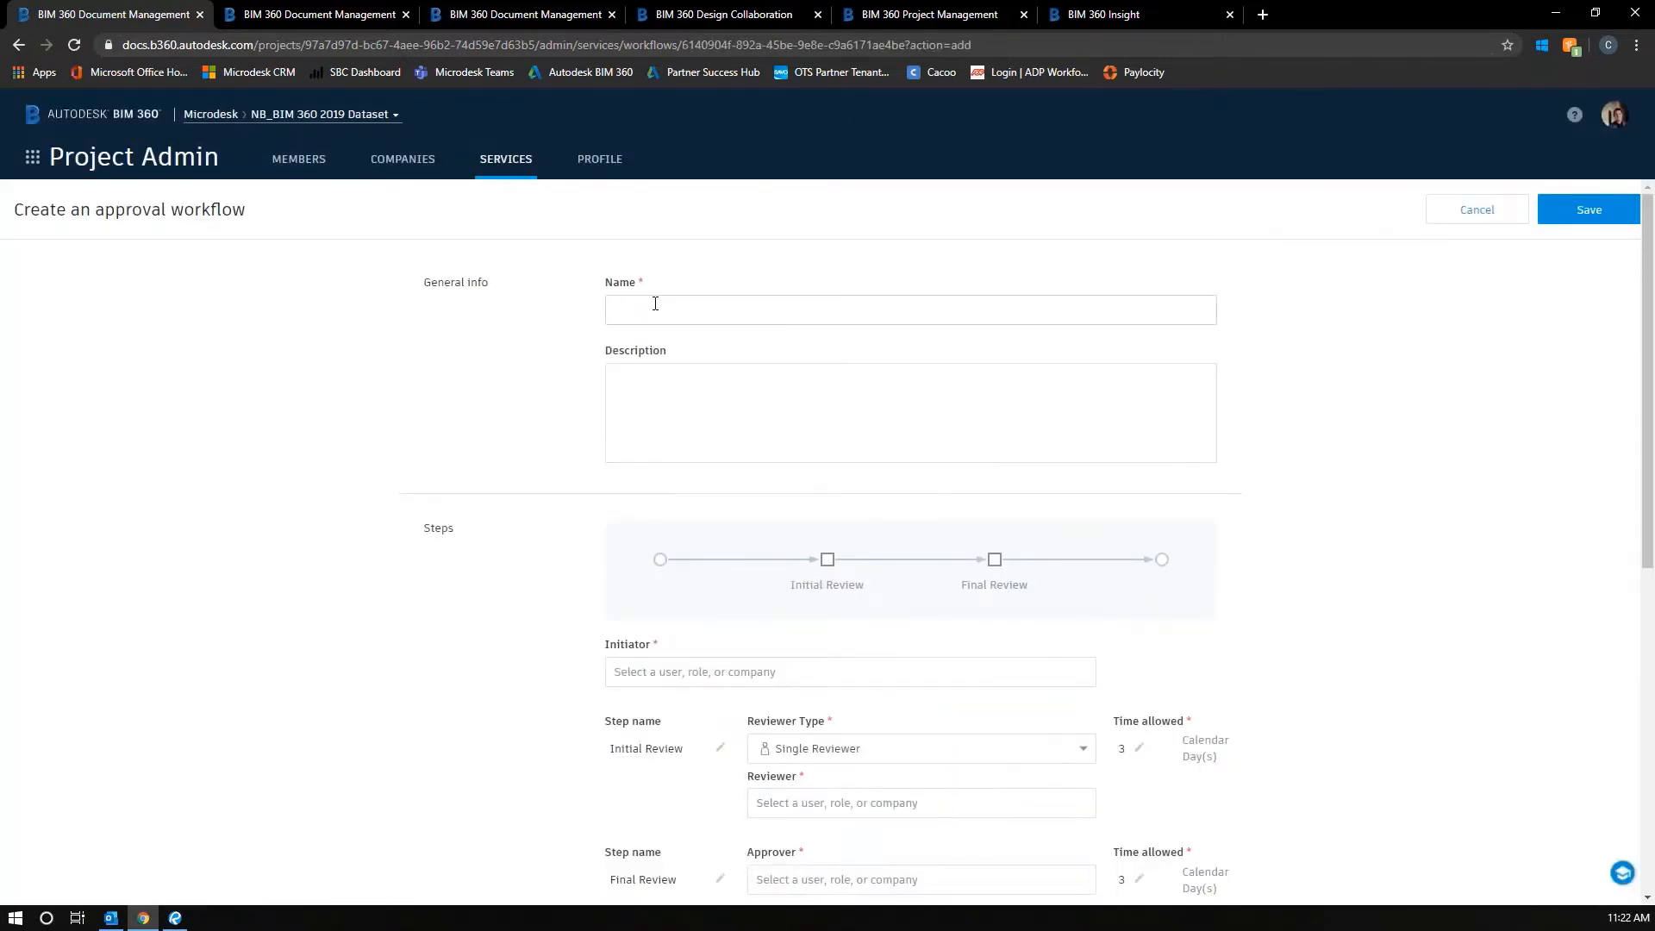
# - Name the new approval workflow "Production and PM"
pyautogui.click(623, 308)
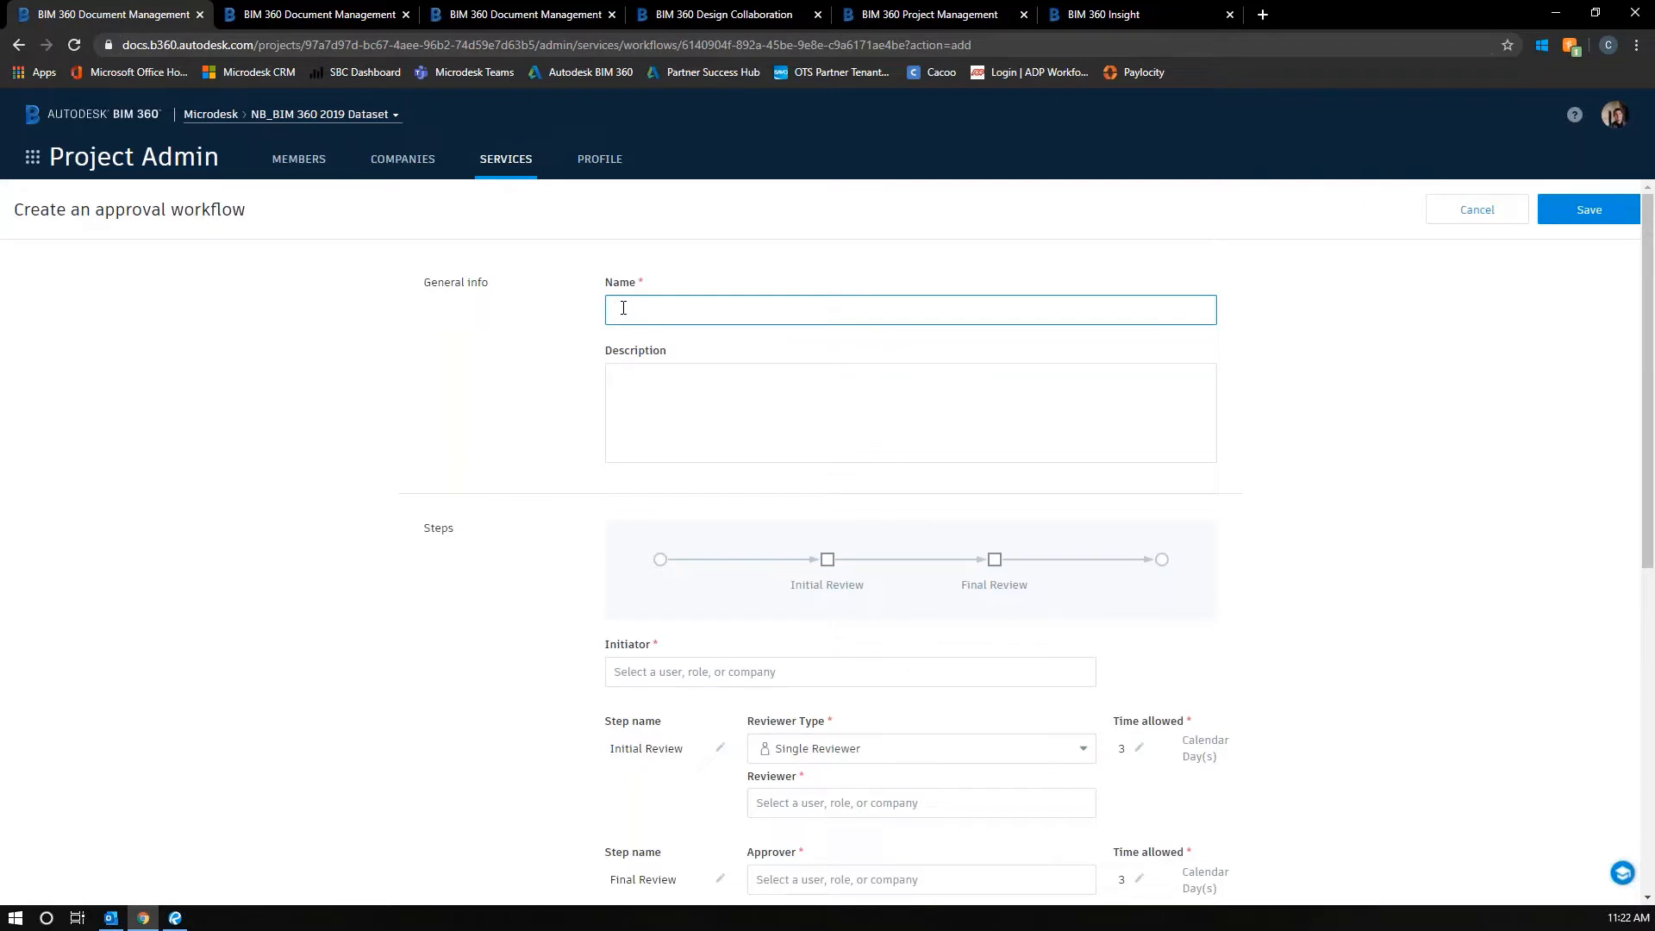
pyautogui.write('P')
pyautogui.write('roduction')
pyautogui.write(' &')
pyautogui.press('BackSpace')
pyautogui.write('and PM')
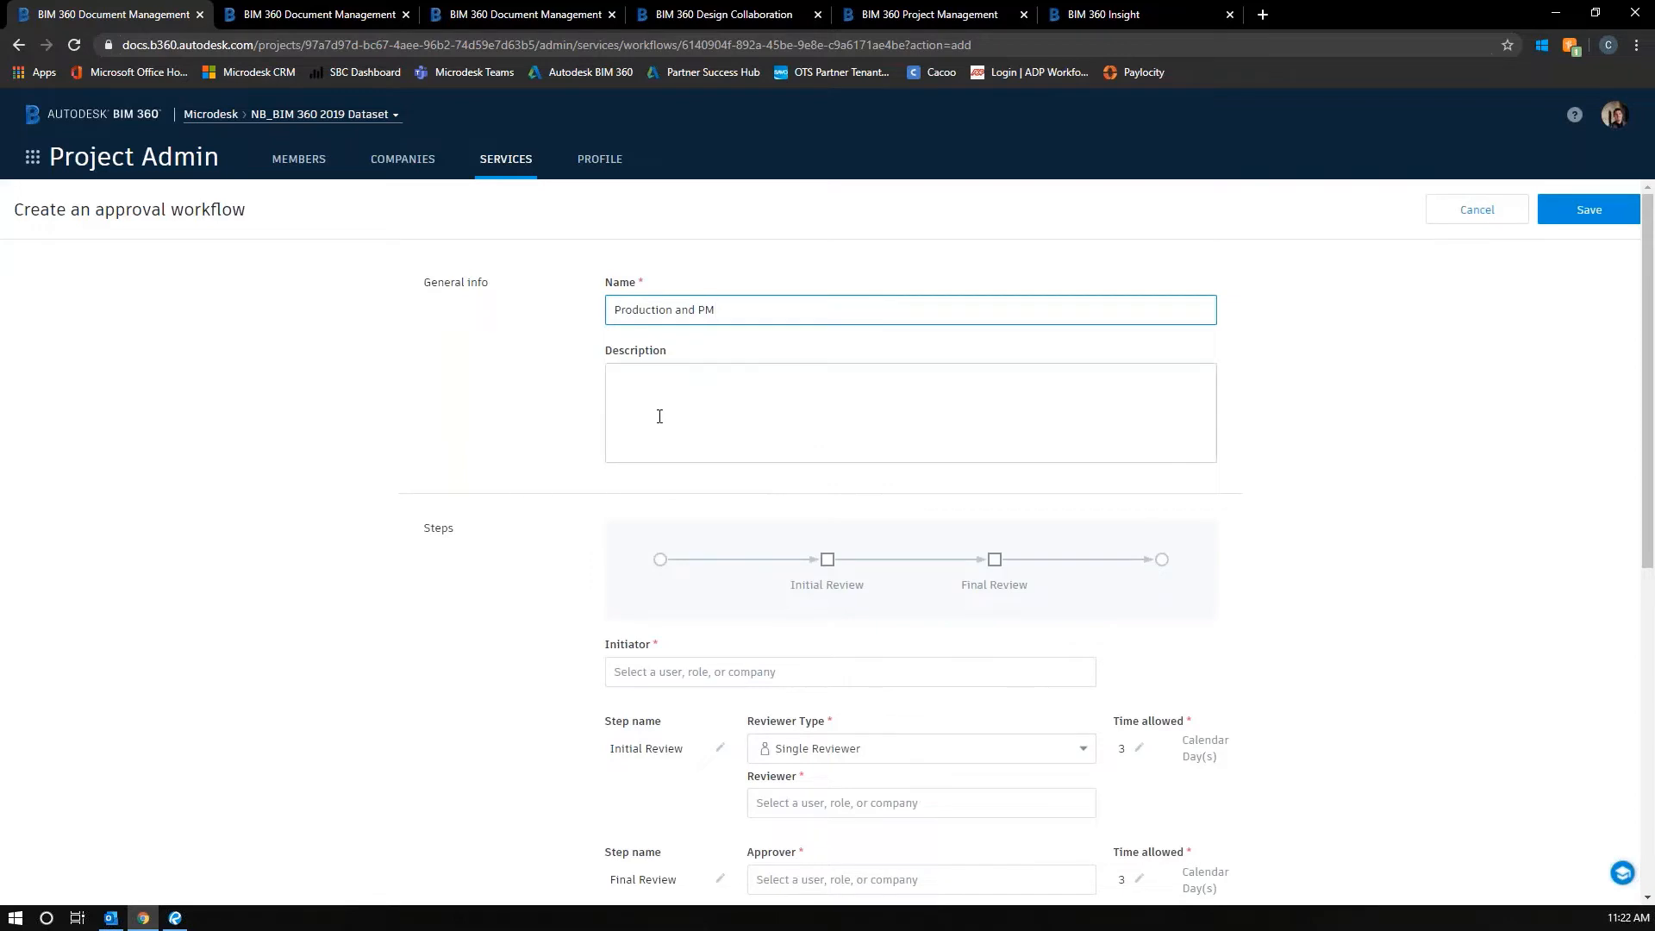
# - Examine the users, roles and companies offered for the workflow's initiator, leaving none selected
pyautogui.click(729, 671)
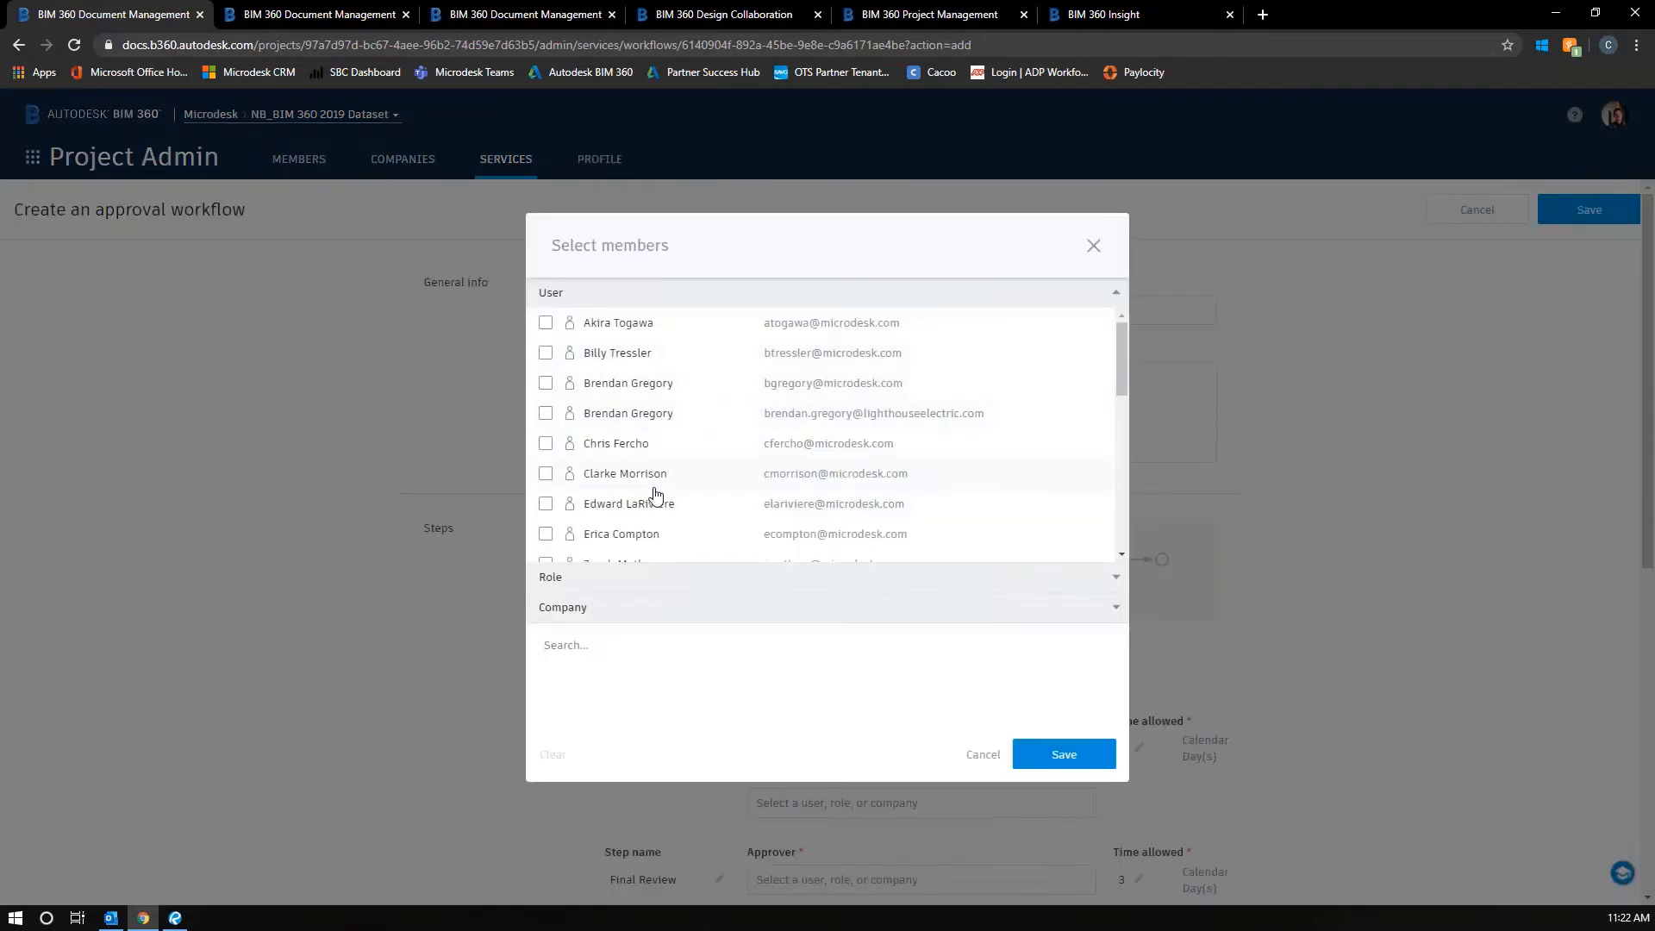
pyautogui.scroll(-1, 670, 418)
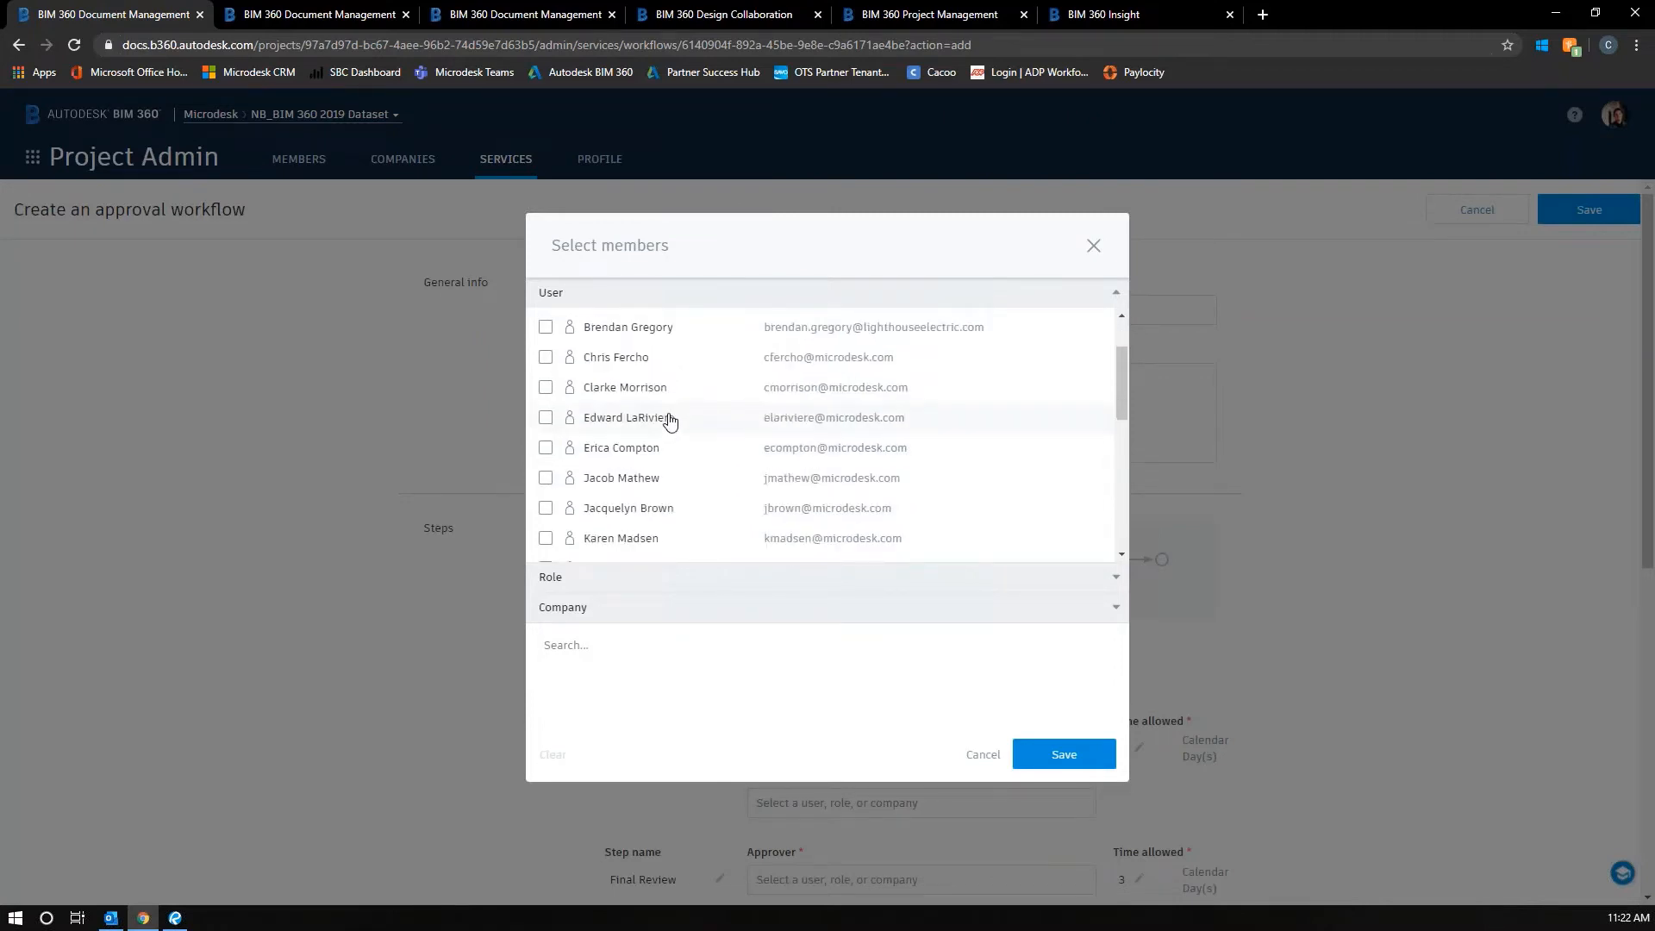
pyautogui.scroll(-5, 669, 418)
pyautogui.scroll(6, 670, 418)
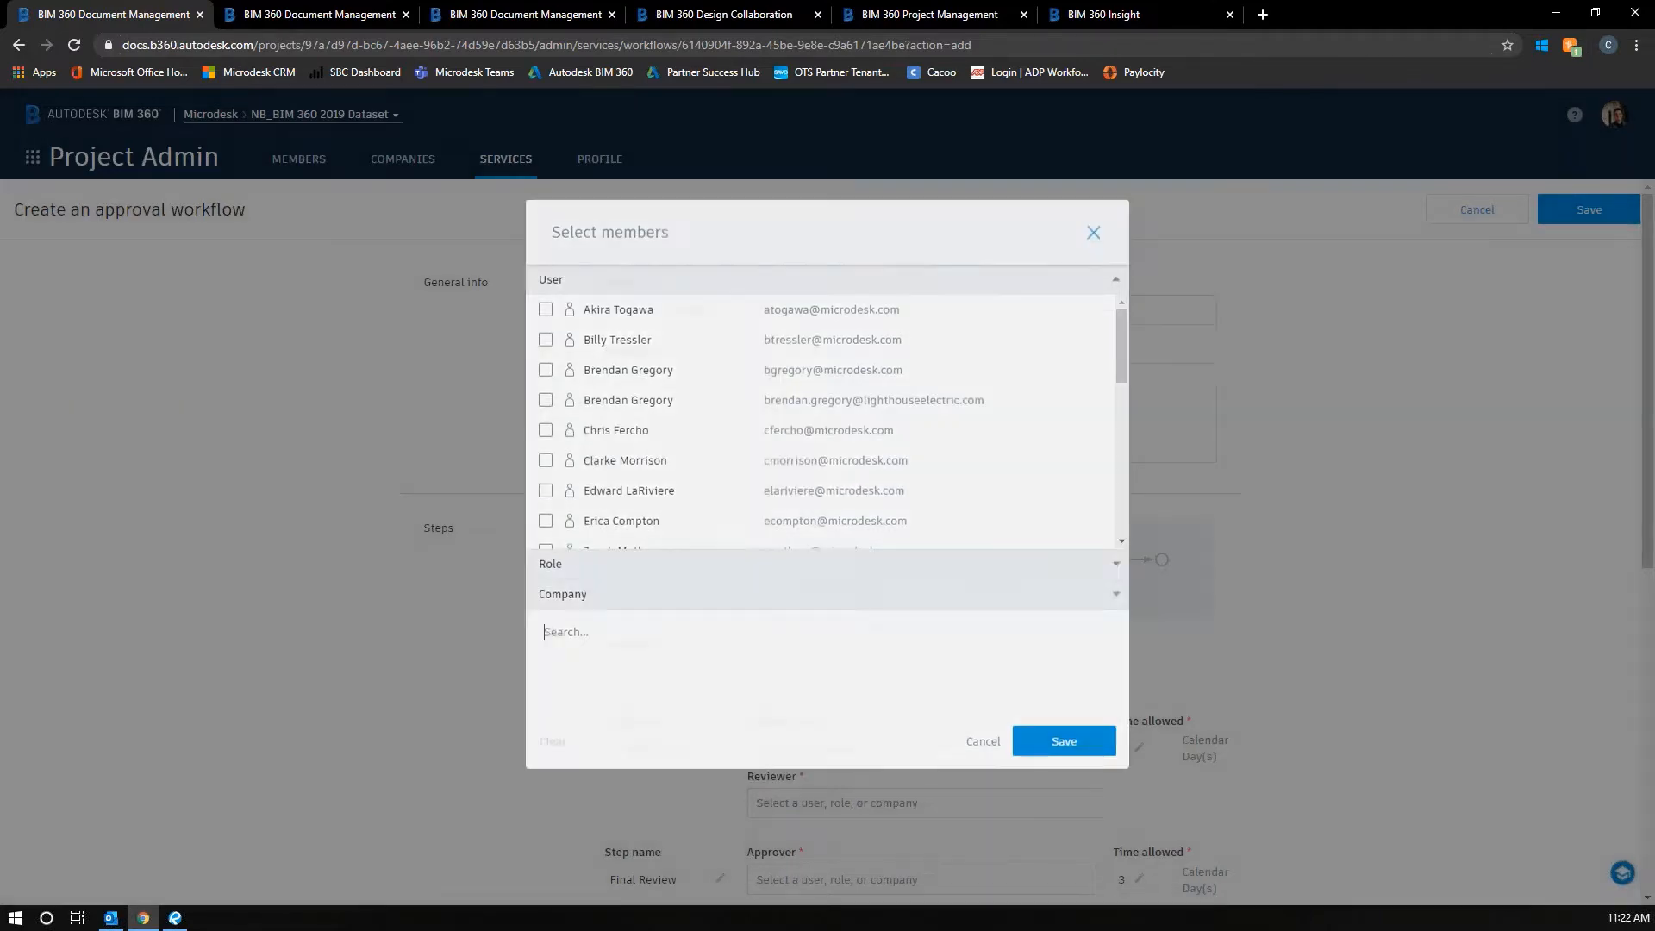
pyautogui.click(1092, 250)
# - Examine the reviewer type choices for the Initial Review, the document approval statuses and the completion actions
pyautogui.scroll(-4, 617, 524)
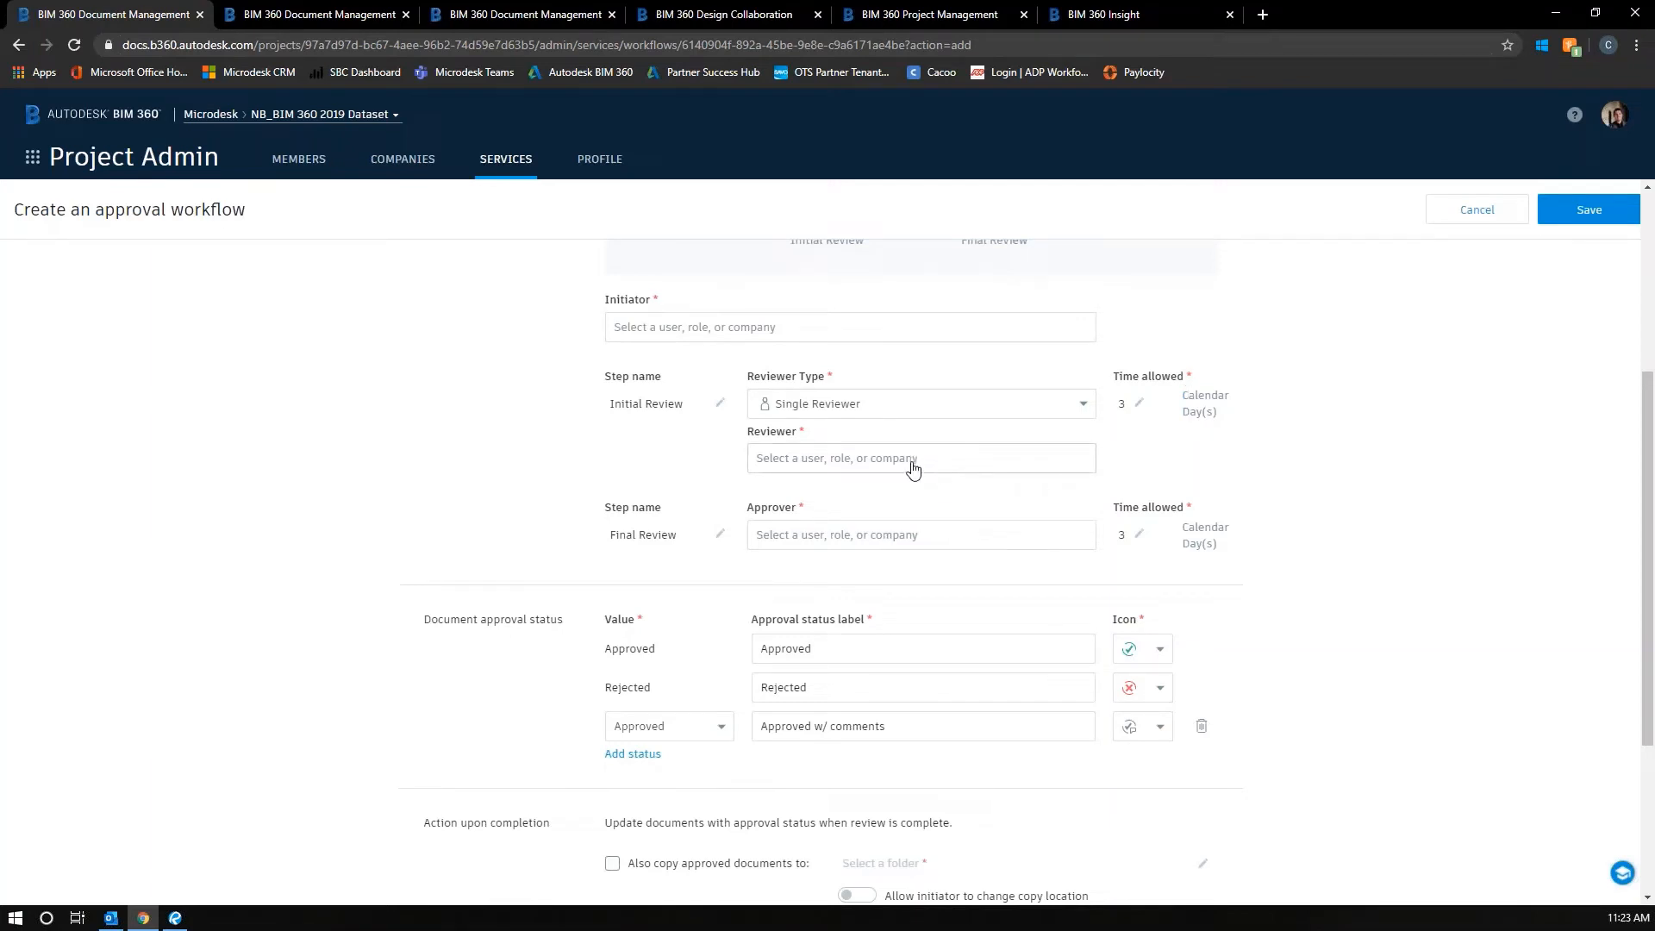
pyautogui.click(826, 414)
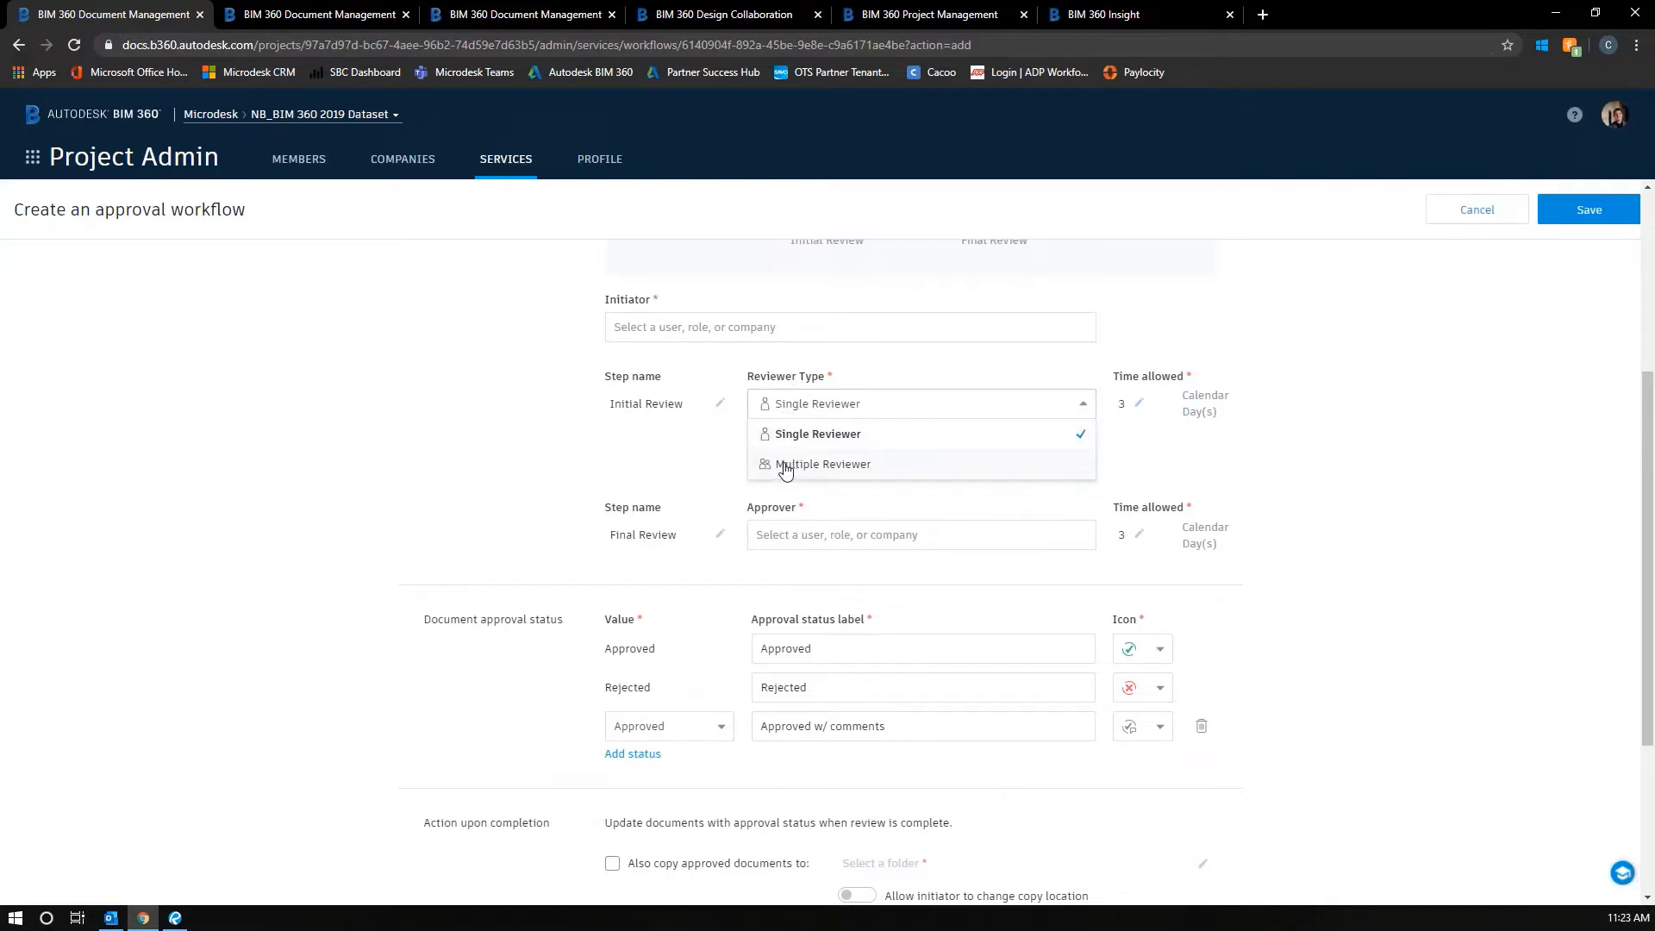
pyautogui.click(127, 310)
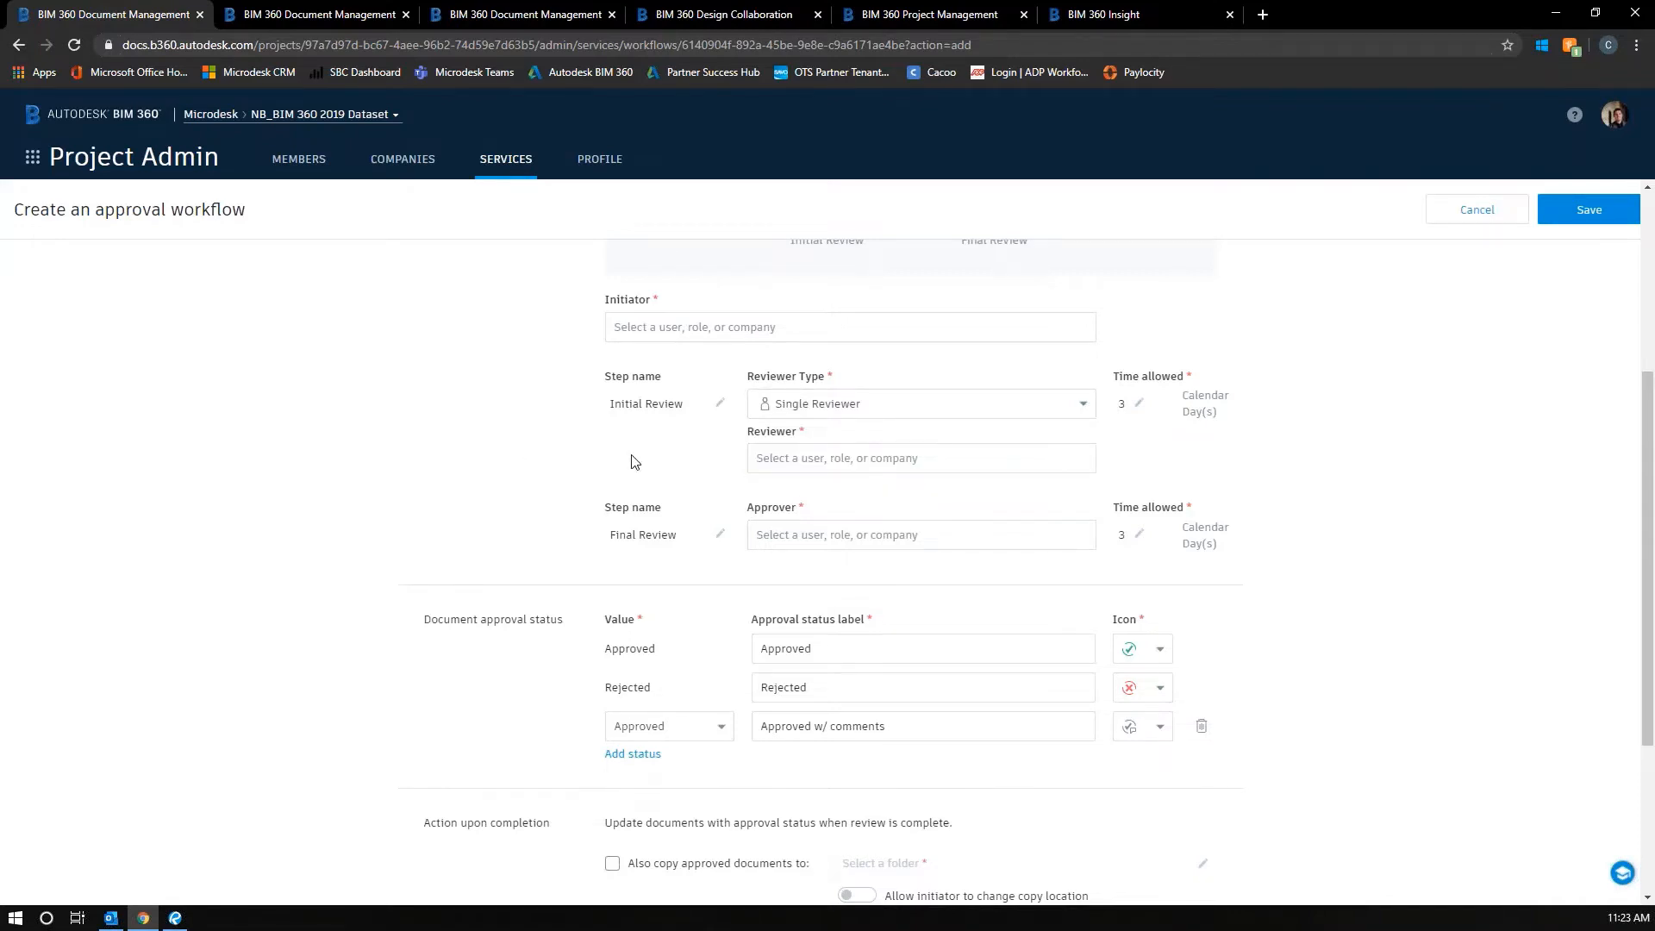
pyautogui.scroll(-3, 852, 567)
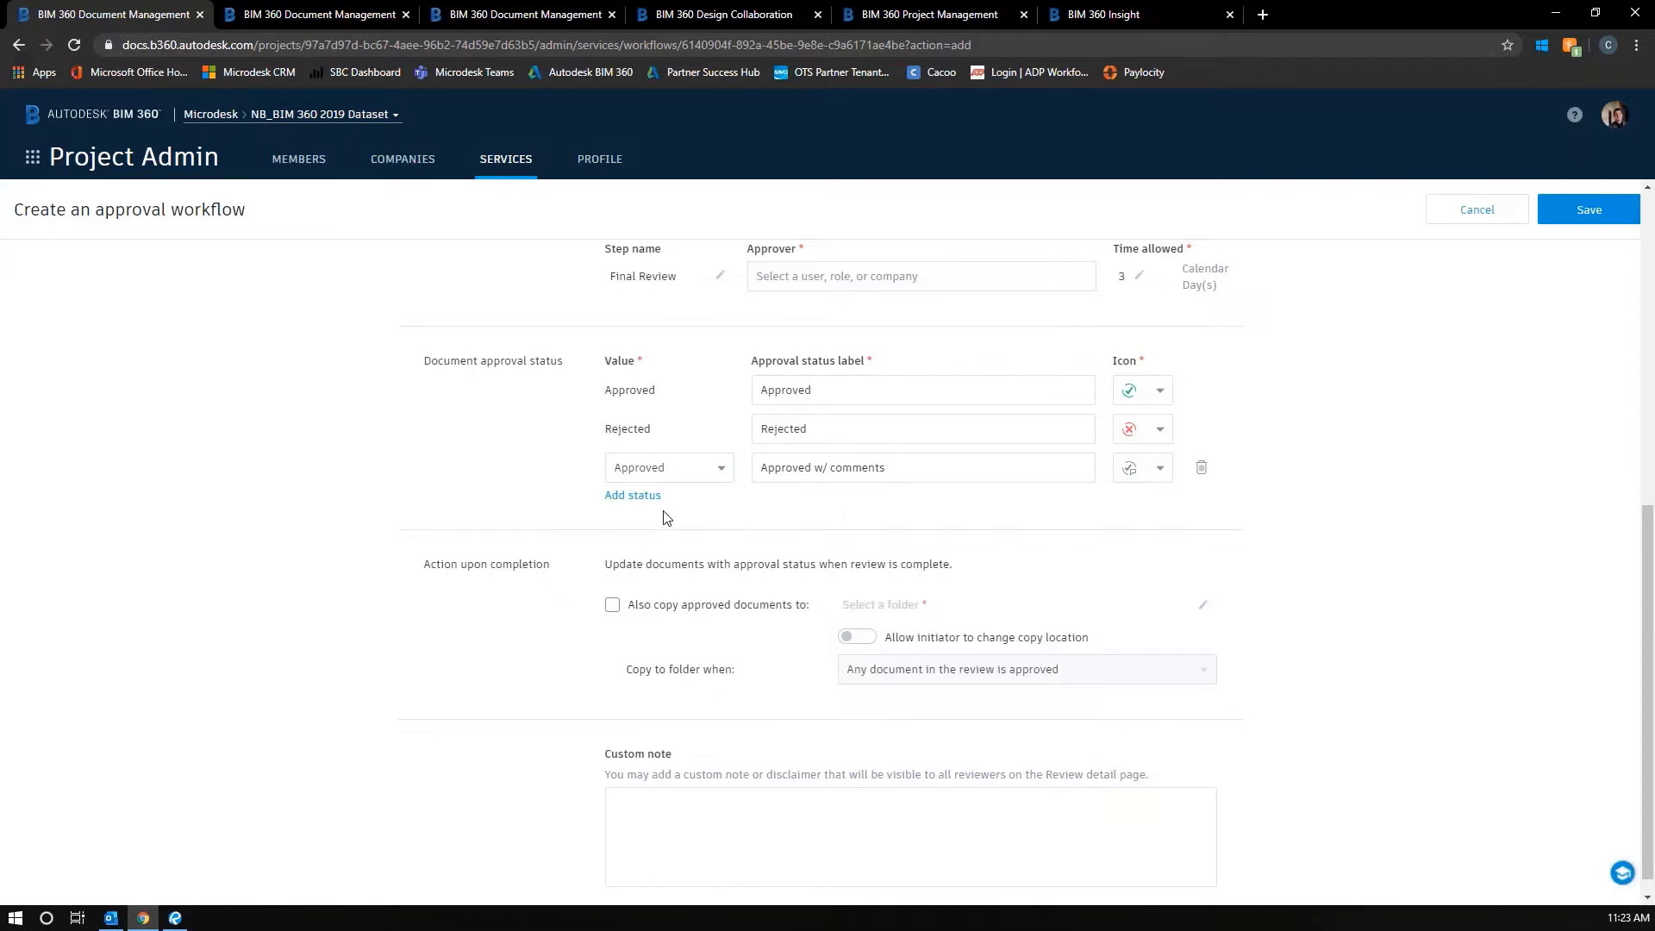
pyautogui.scroll(-1, 712, 600)
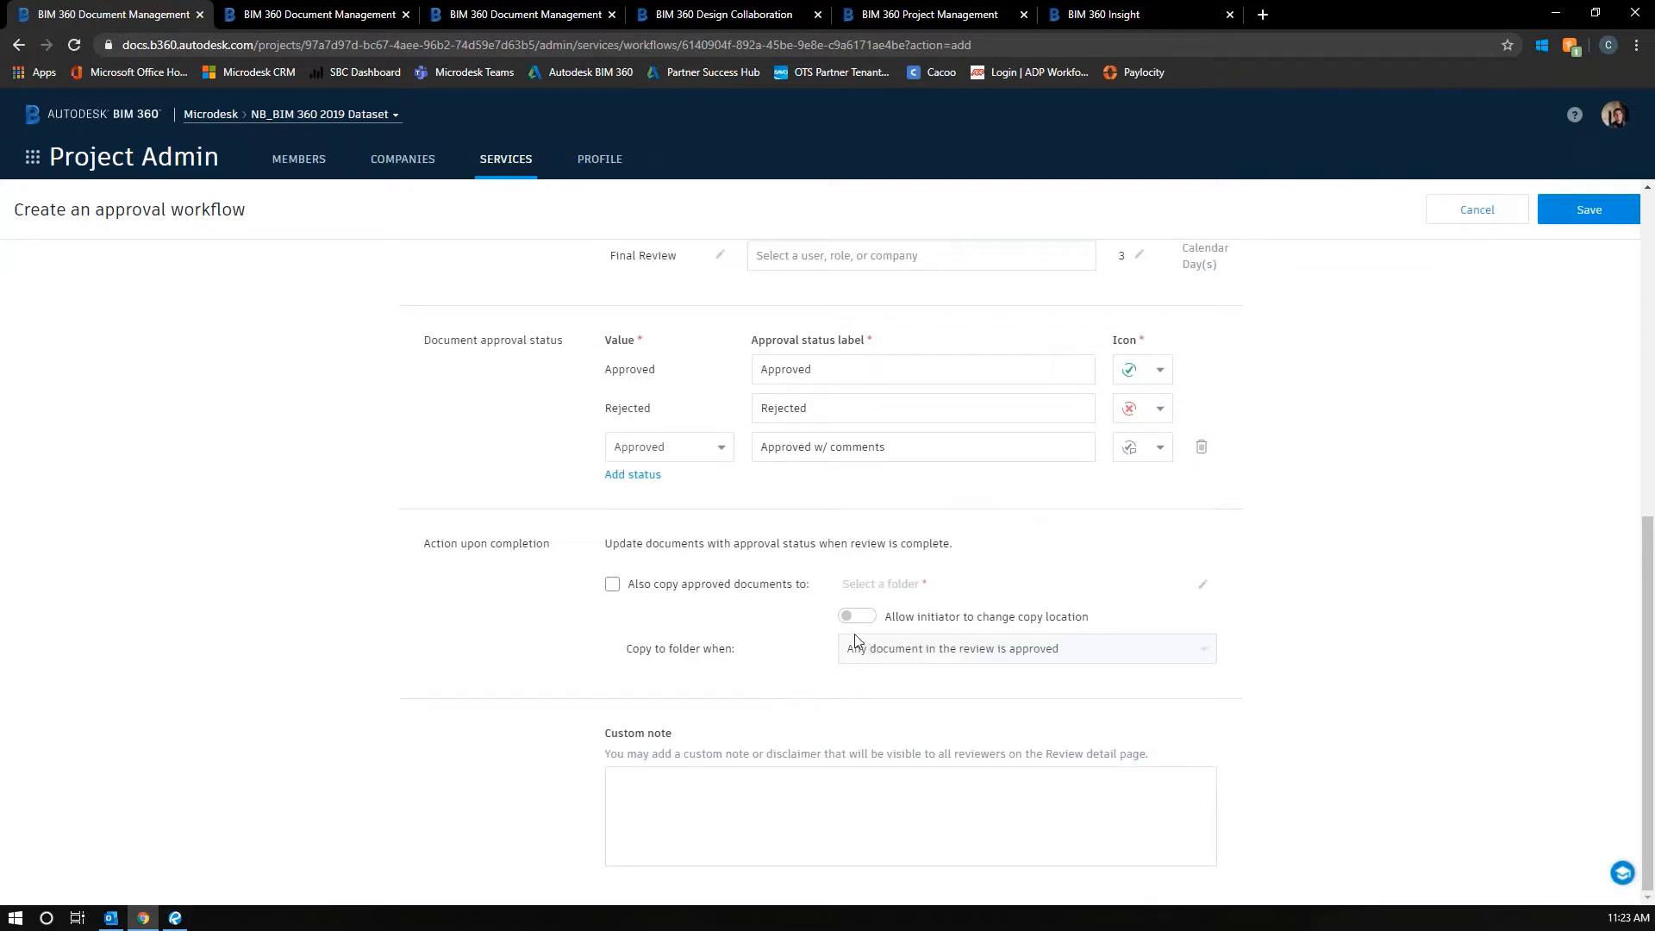
# - Have the workflow also copy approved documents to the Project Files/_Reviews folder
pyautogui.click(612, 585)
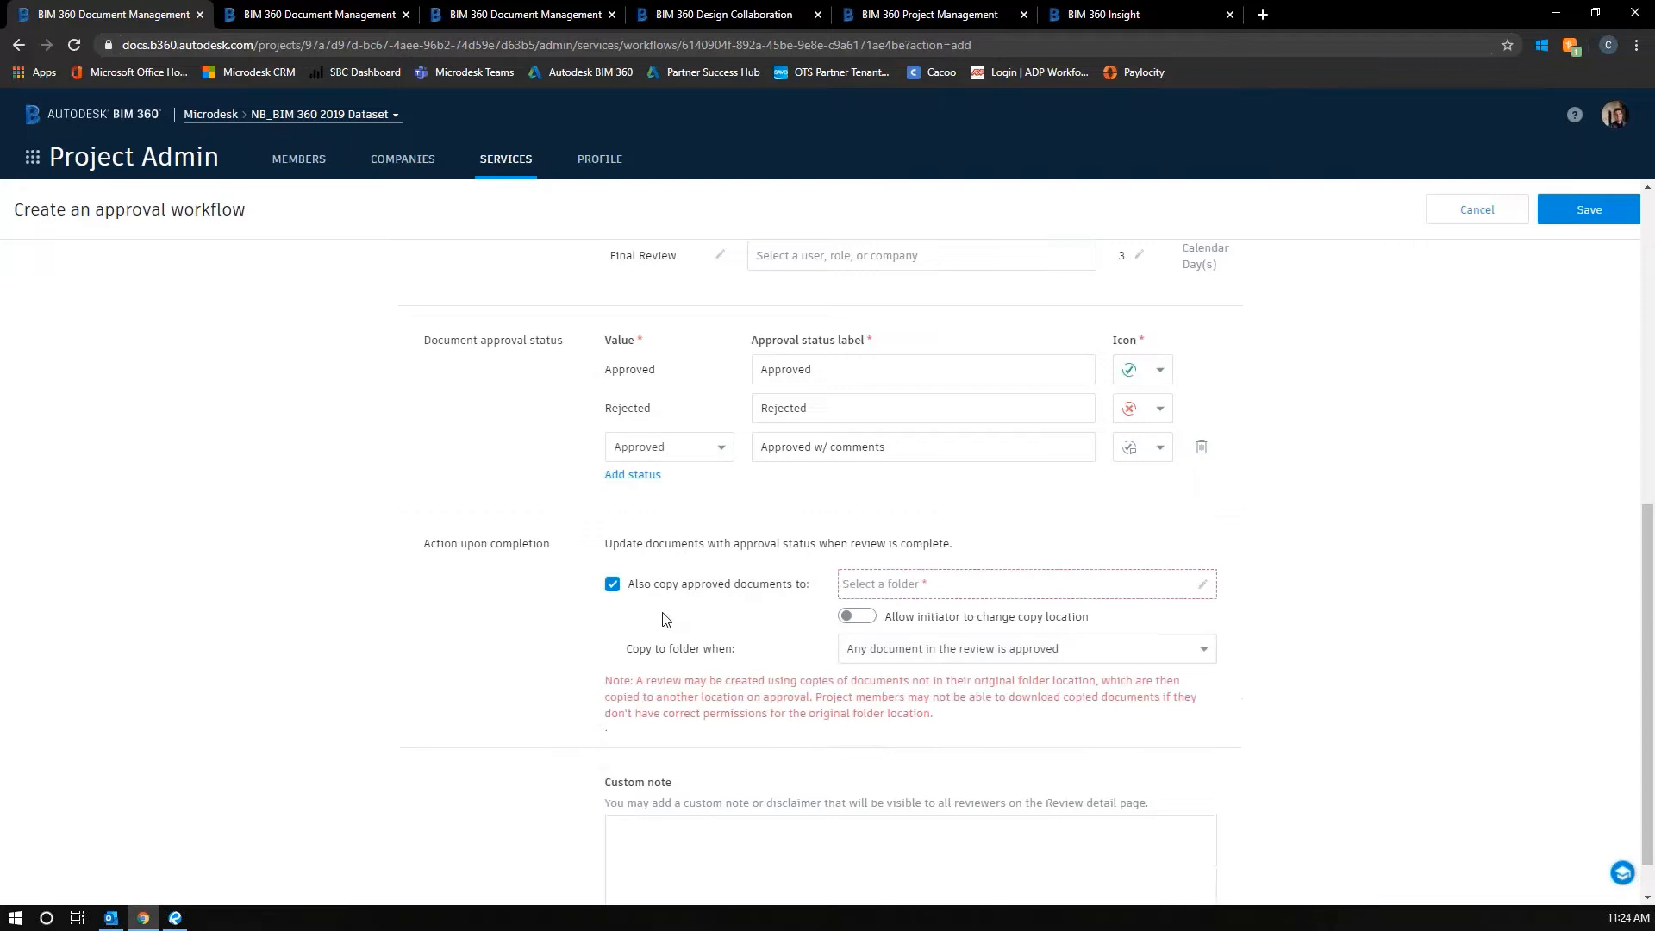
pyautogui.click(869, 584)
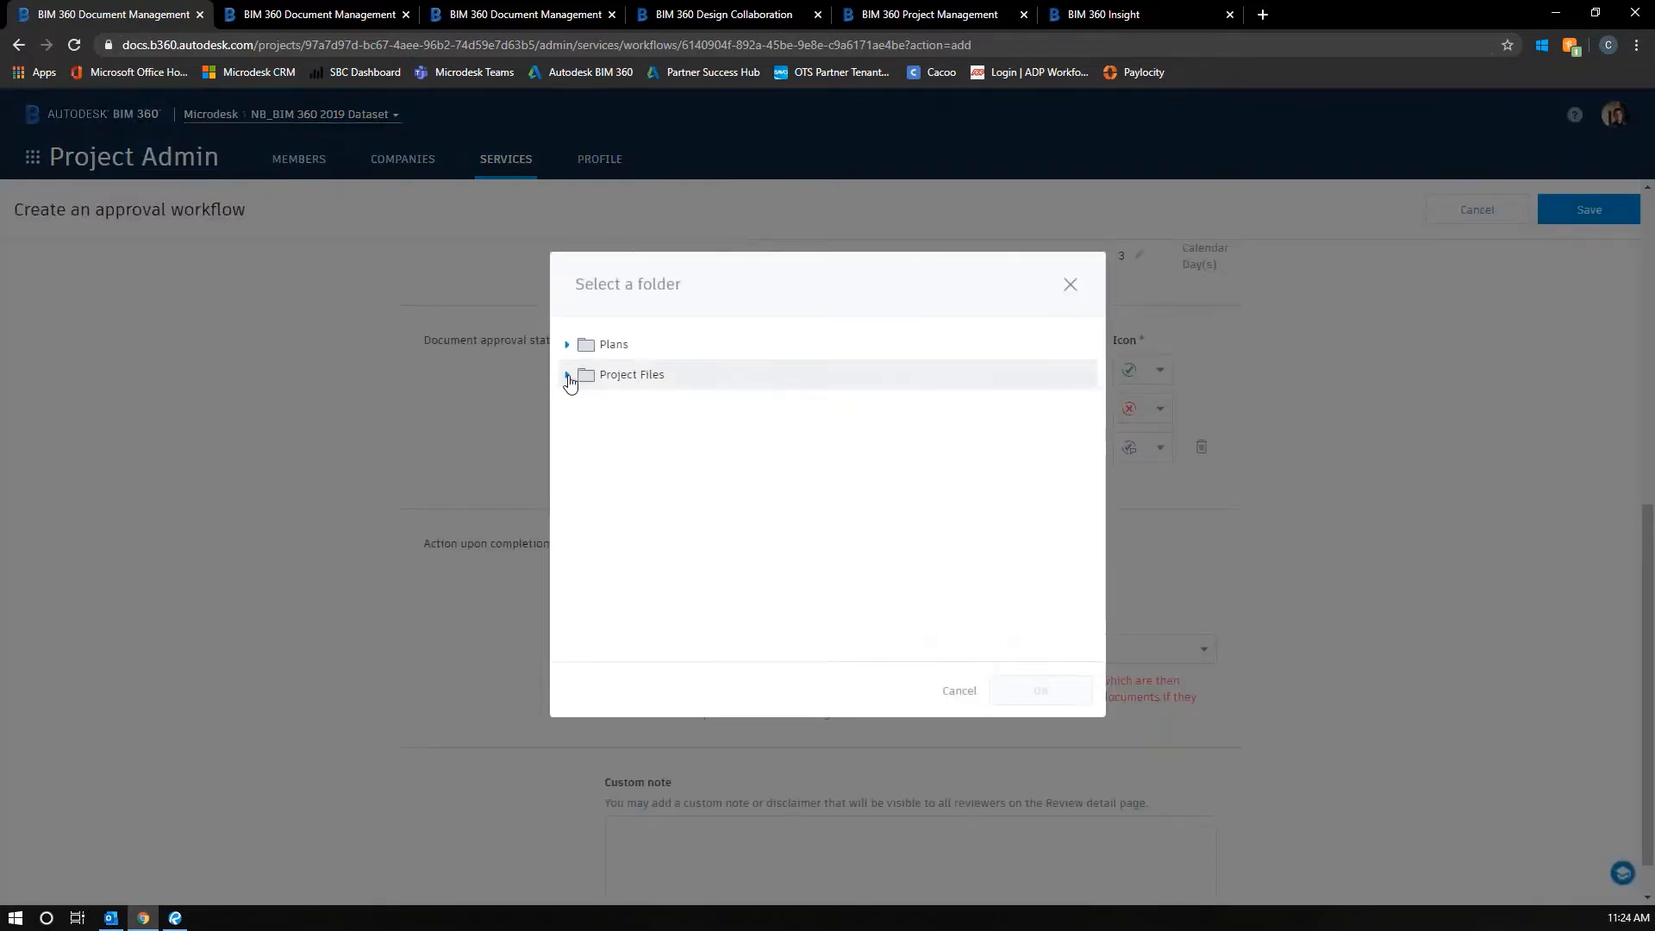
pyautogui.click(568, 375)
pyautogui.click(642, 405)
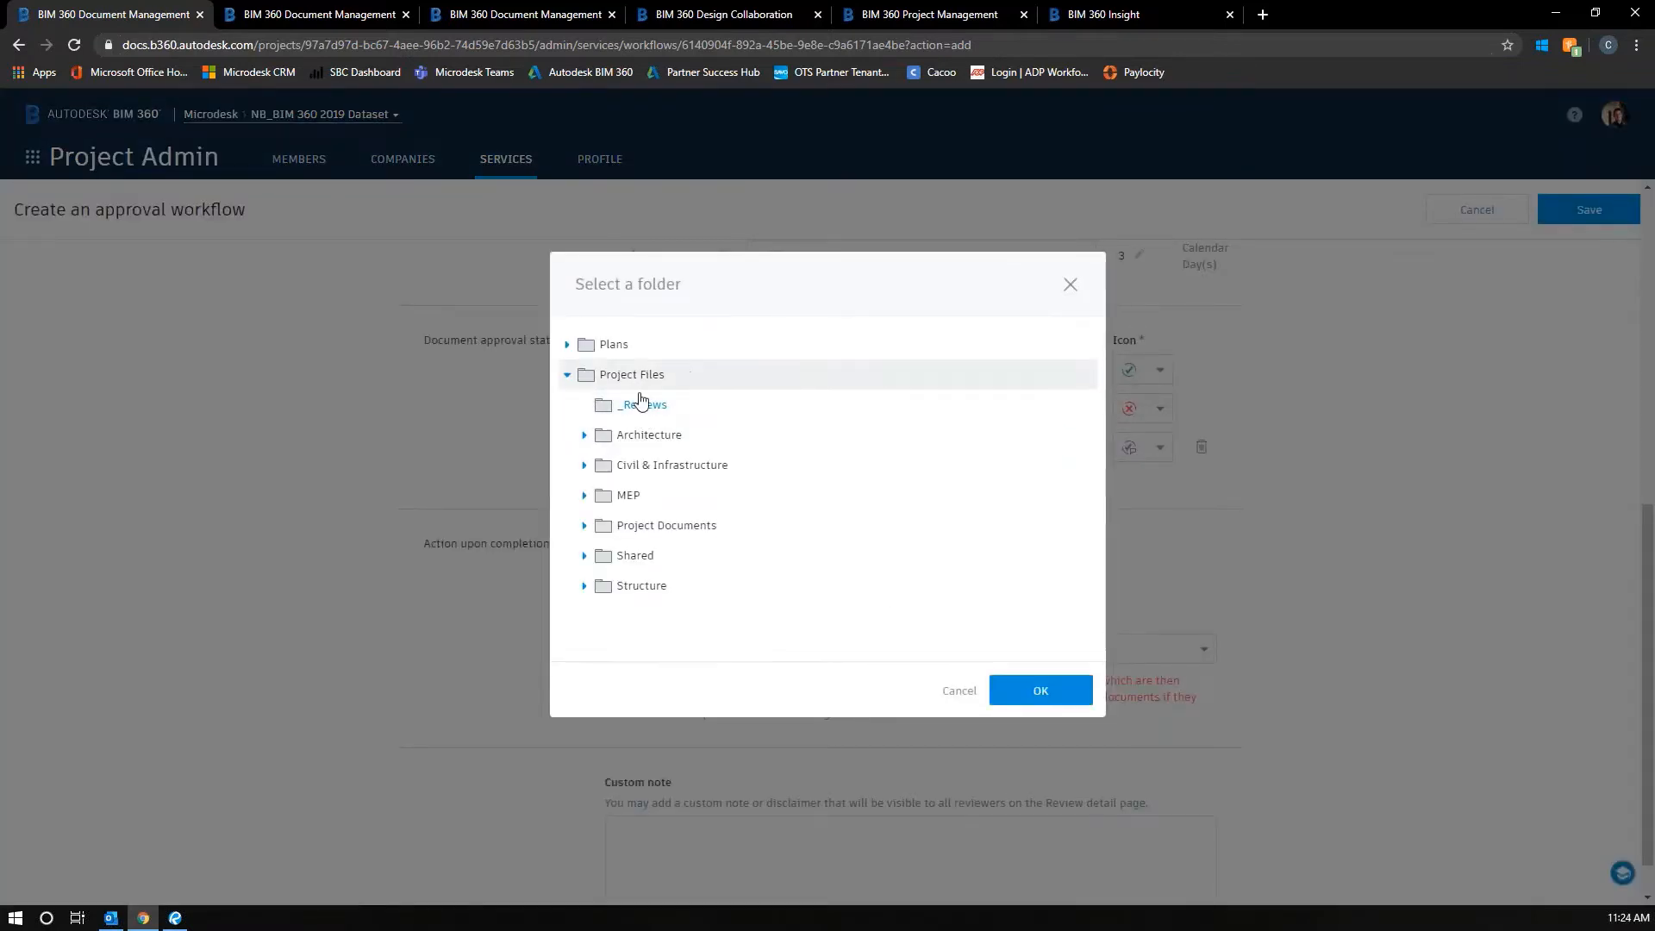
pyautogui.click(1041, 690)
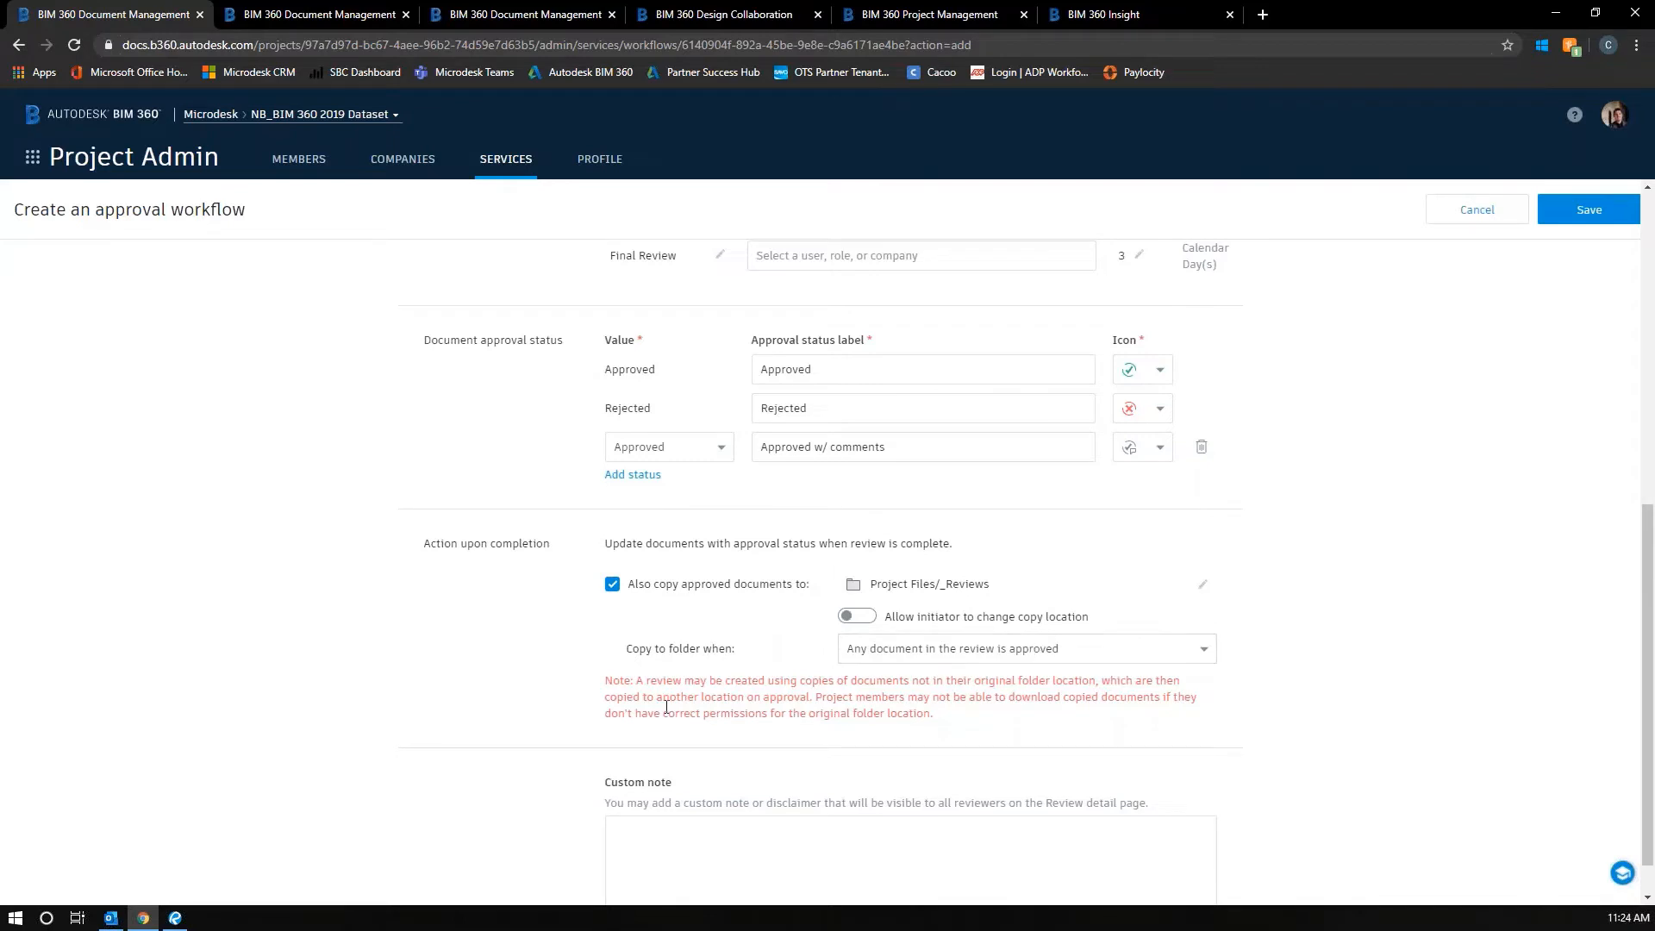
# - Cancel the new approval workflow after checking its custom note field, and view the Revit Cloud Model Upgrade settings
pyautogui.scroll(-1, 656, 800)
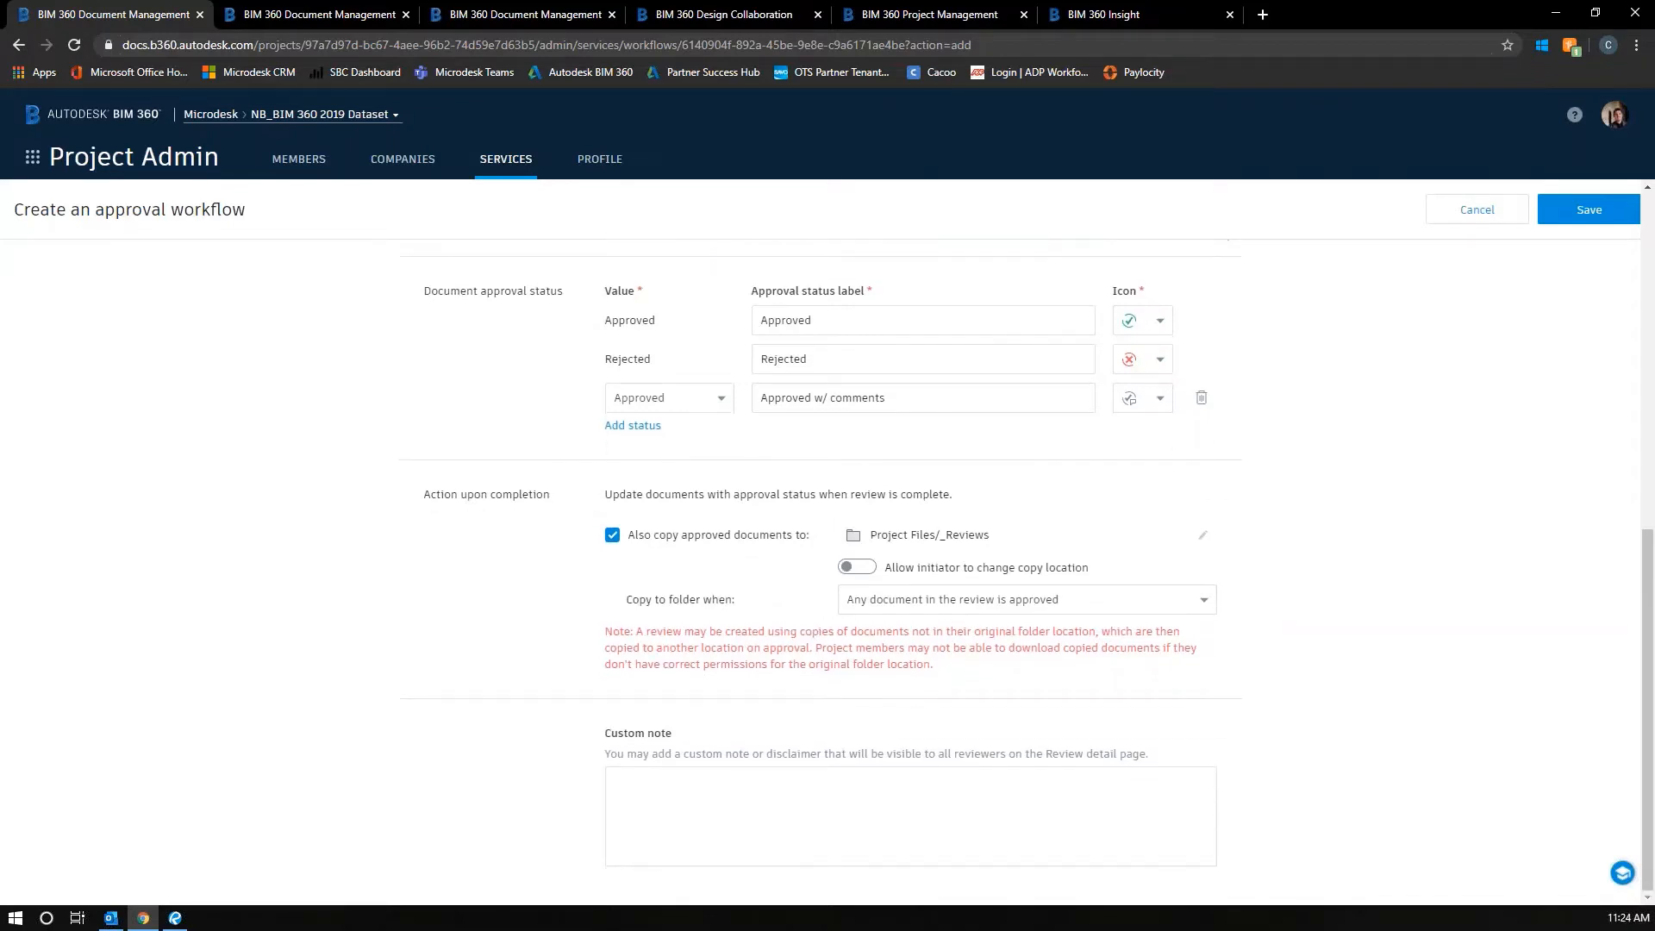
pyautogui.click(656, 801)
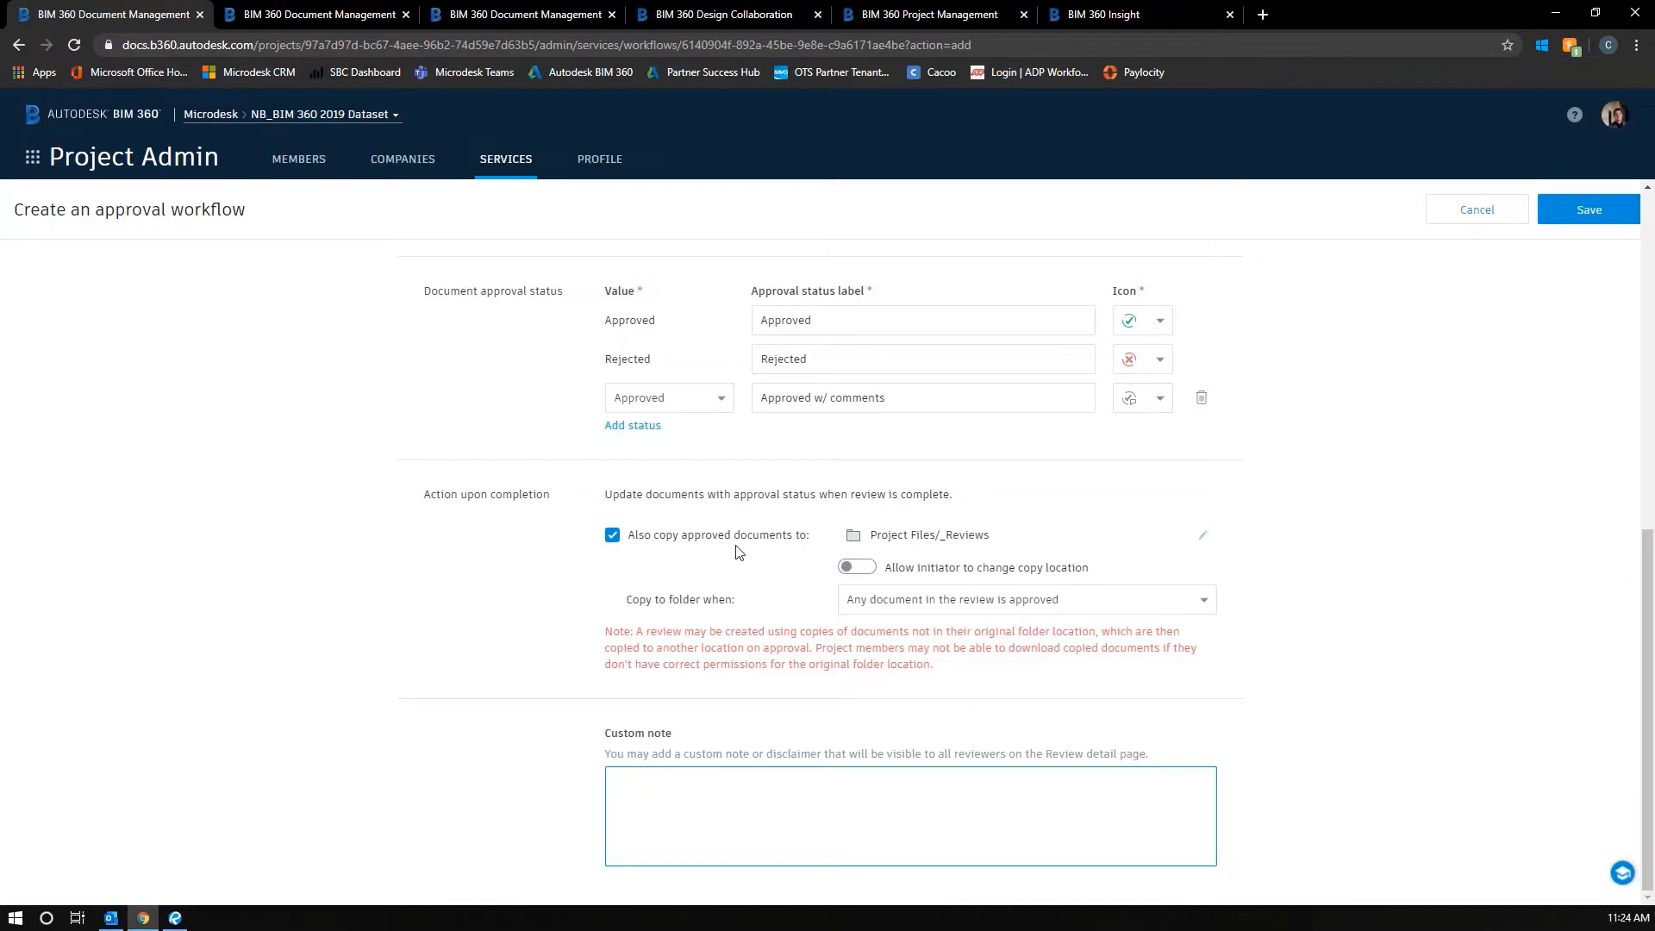
pyautogui.scroll(10, 739, 551)
pyautogui.click(1478, 209)
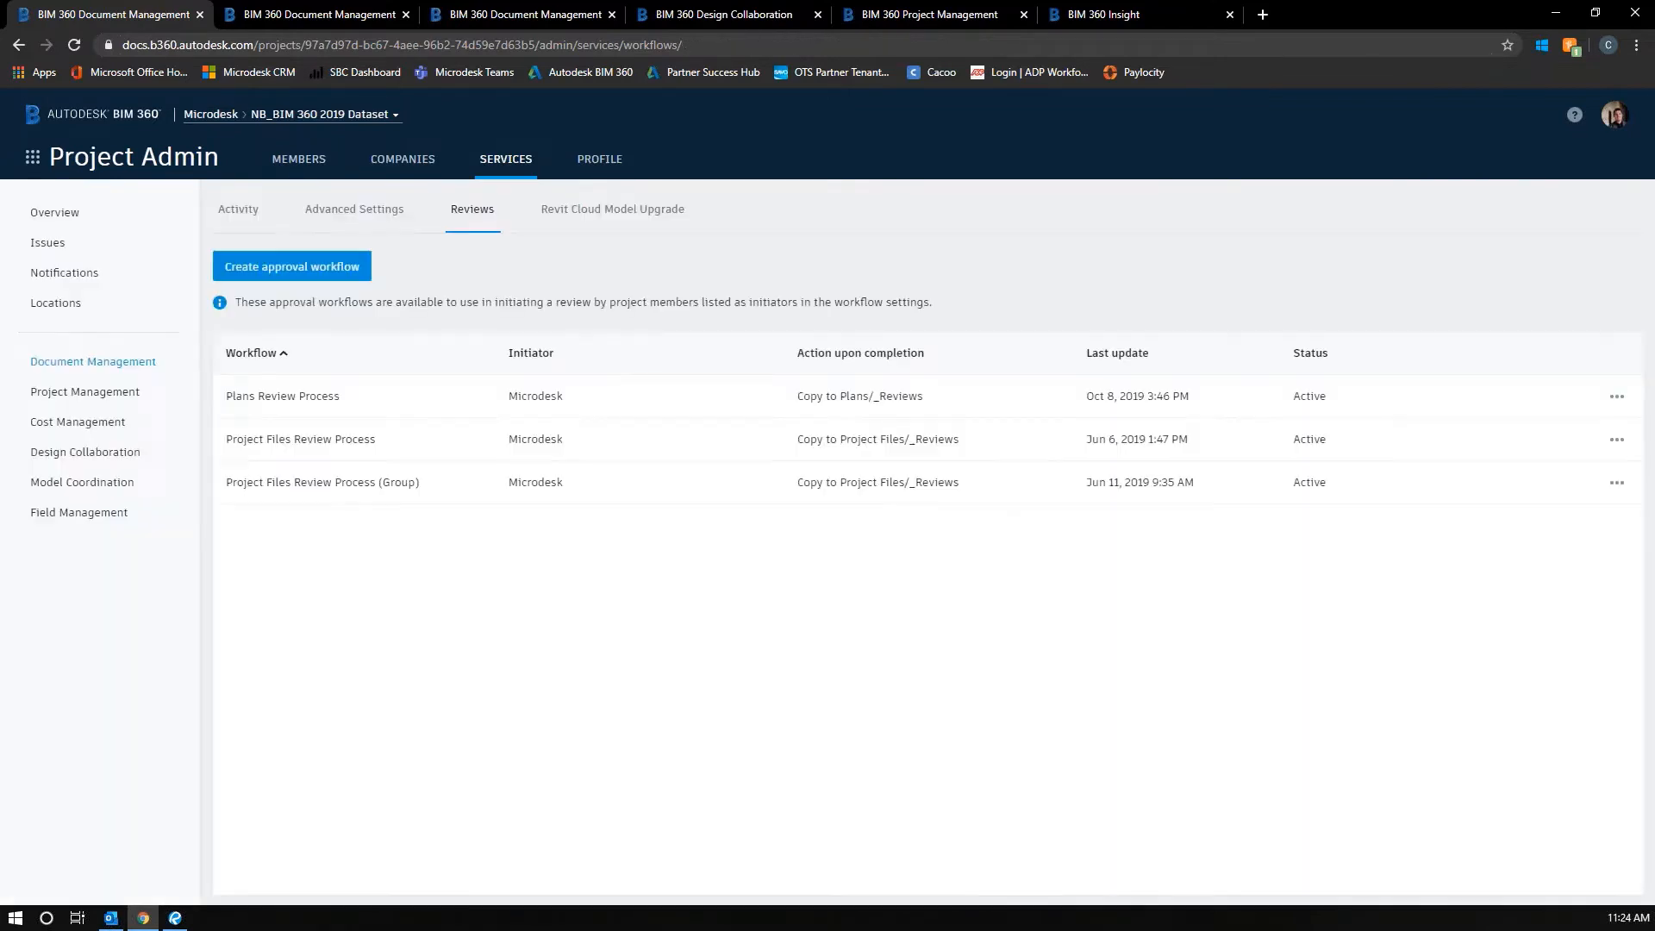
pyautogui.click(616, 225)
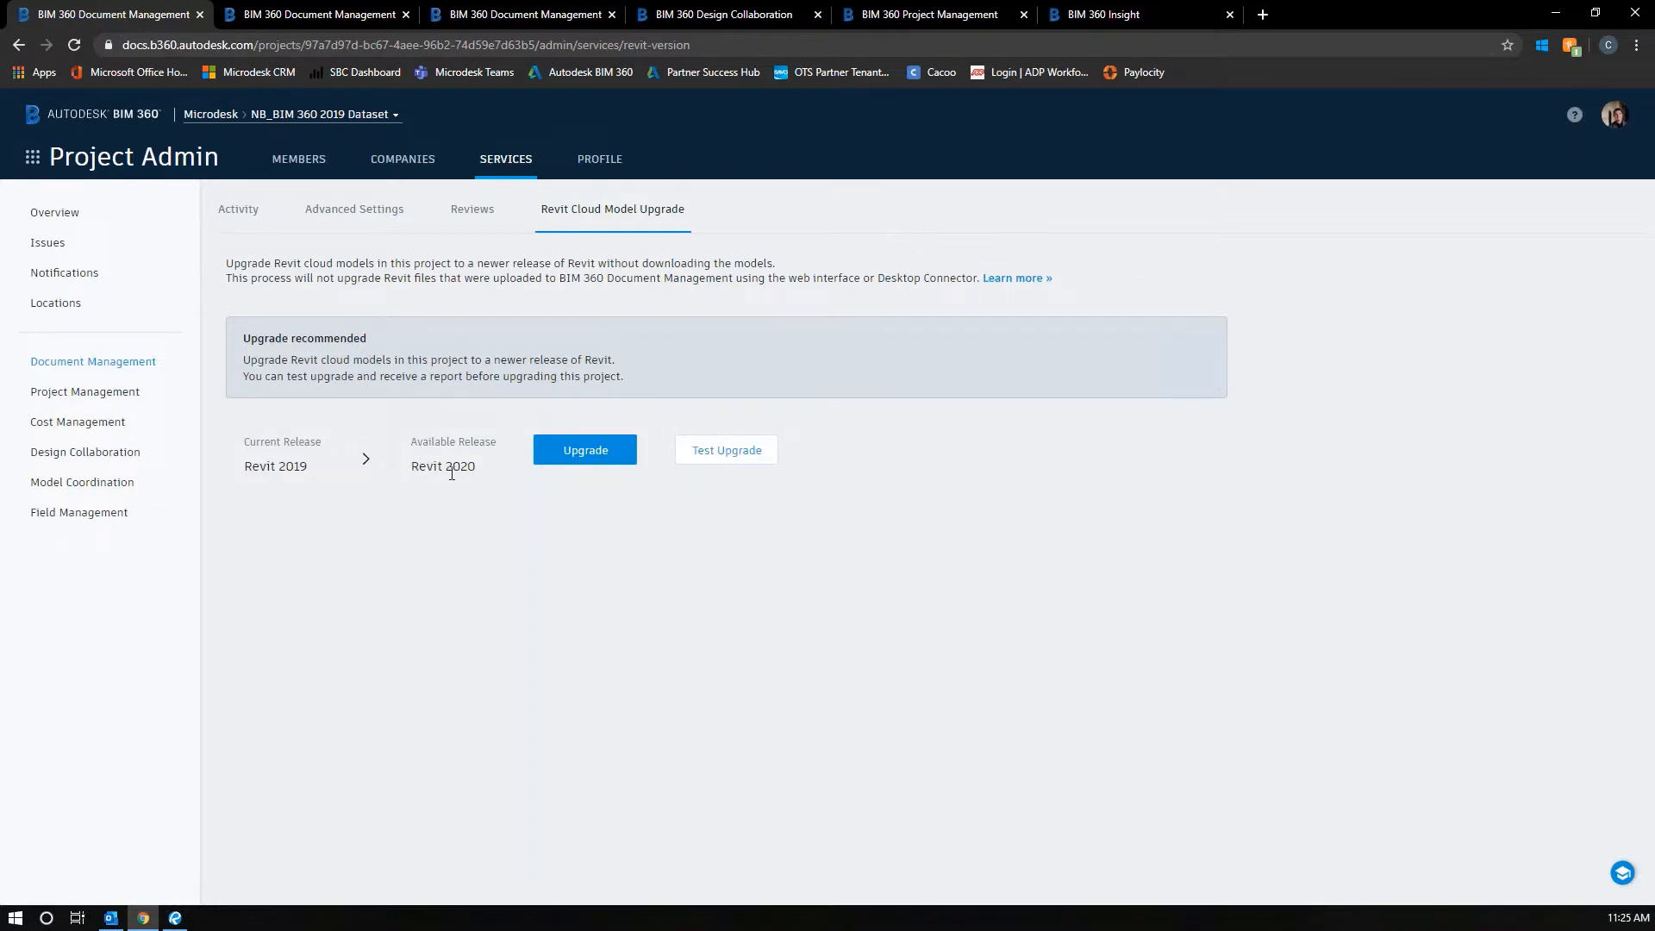
# - Switch to the Document Management module and select sheets A001, A101, A102 and A103 in the Plans/PDF Documents folder
pyautogui.click(285, 14)
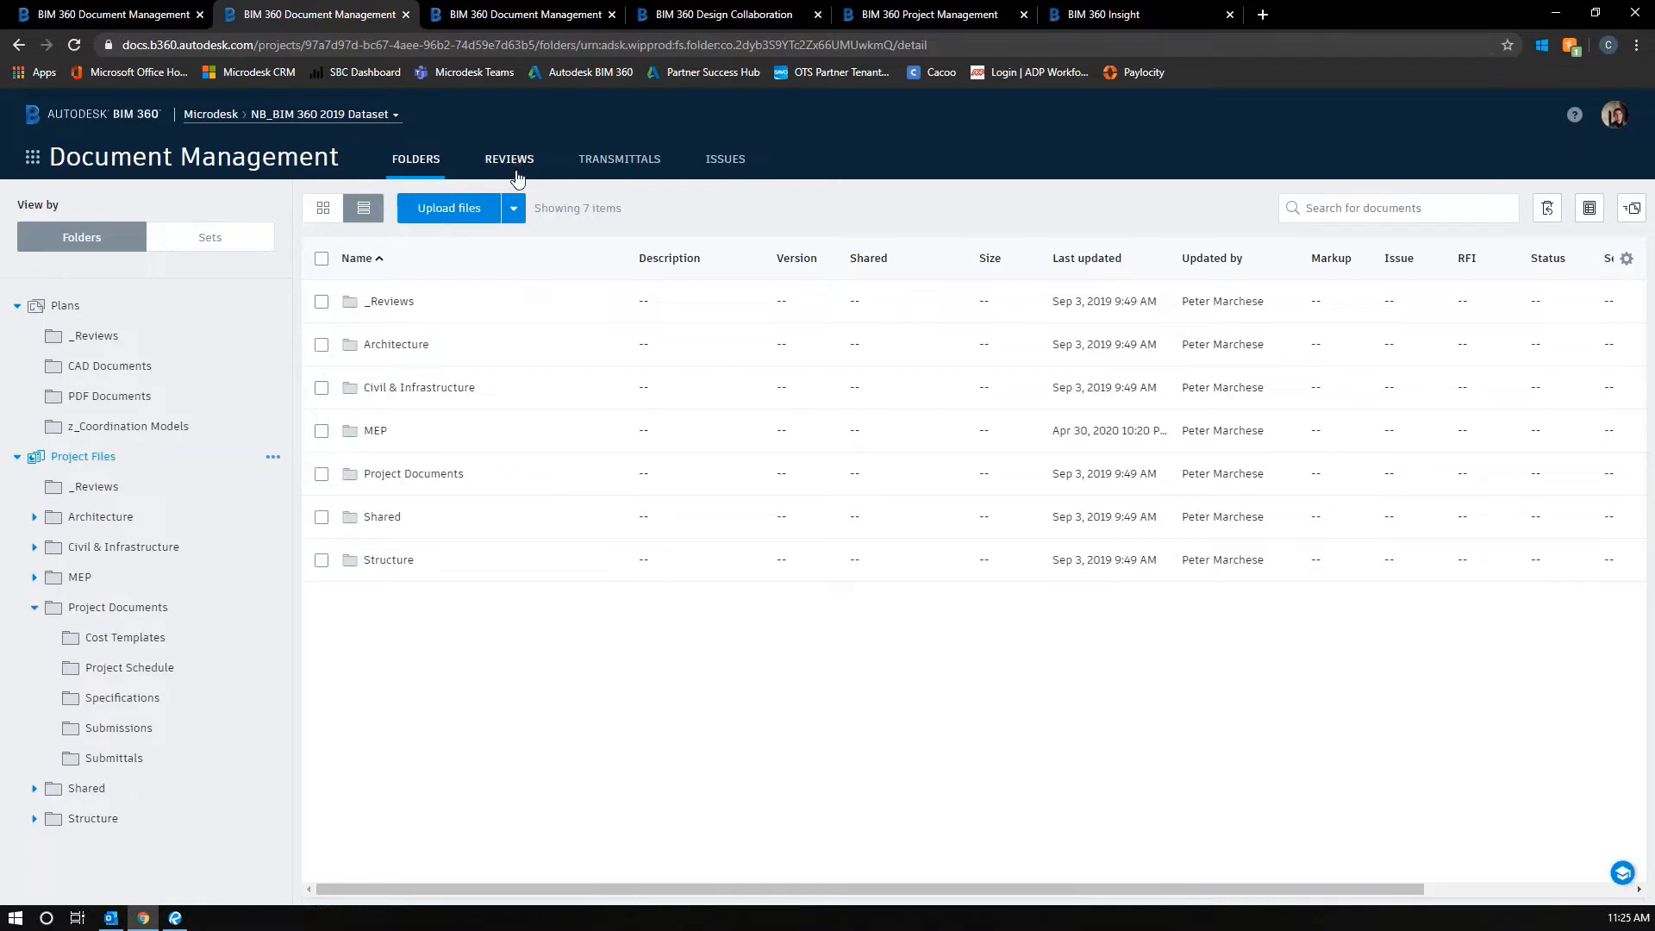
pyautogui.click(143, 395)
pyautogui.click(321, 302)
pyautogui.click(321, 345)
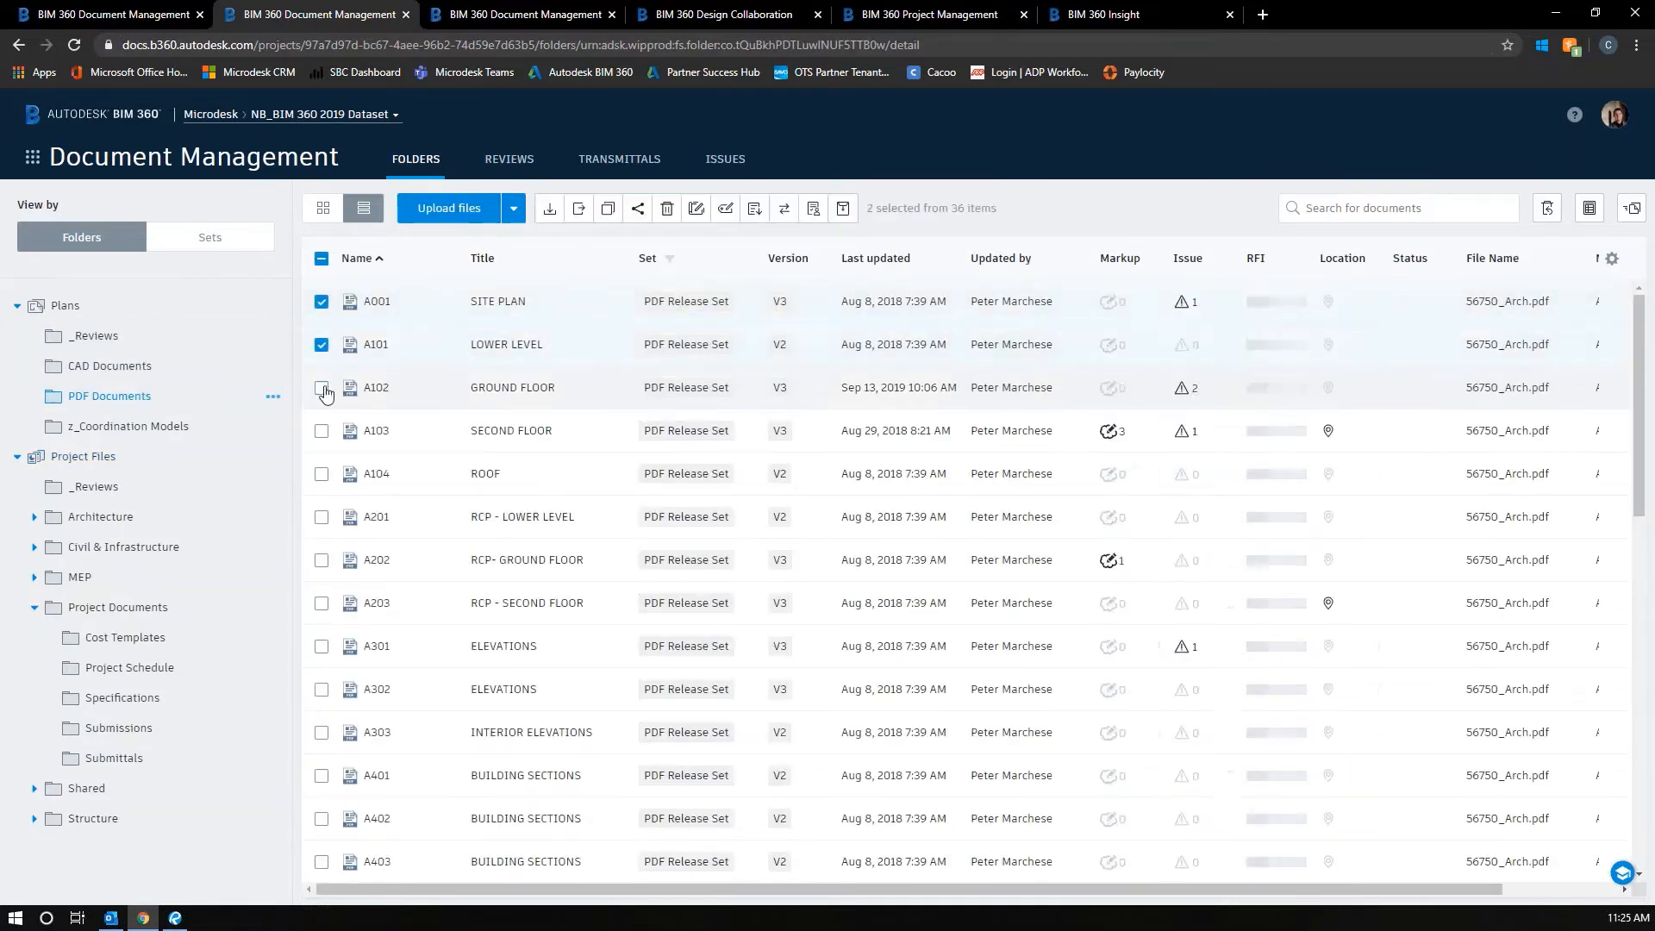
pyautogui.click(322, 388)
pyautogui.click(321, 431)
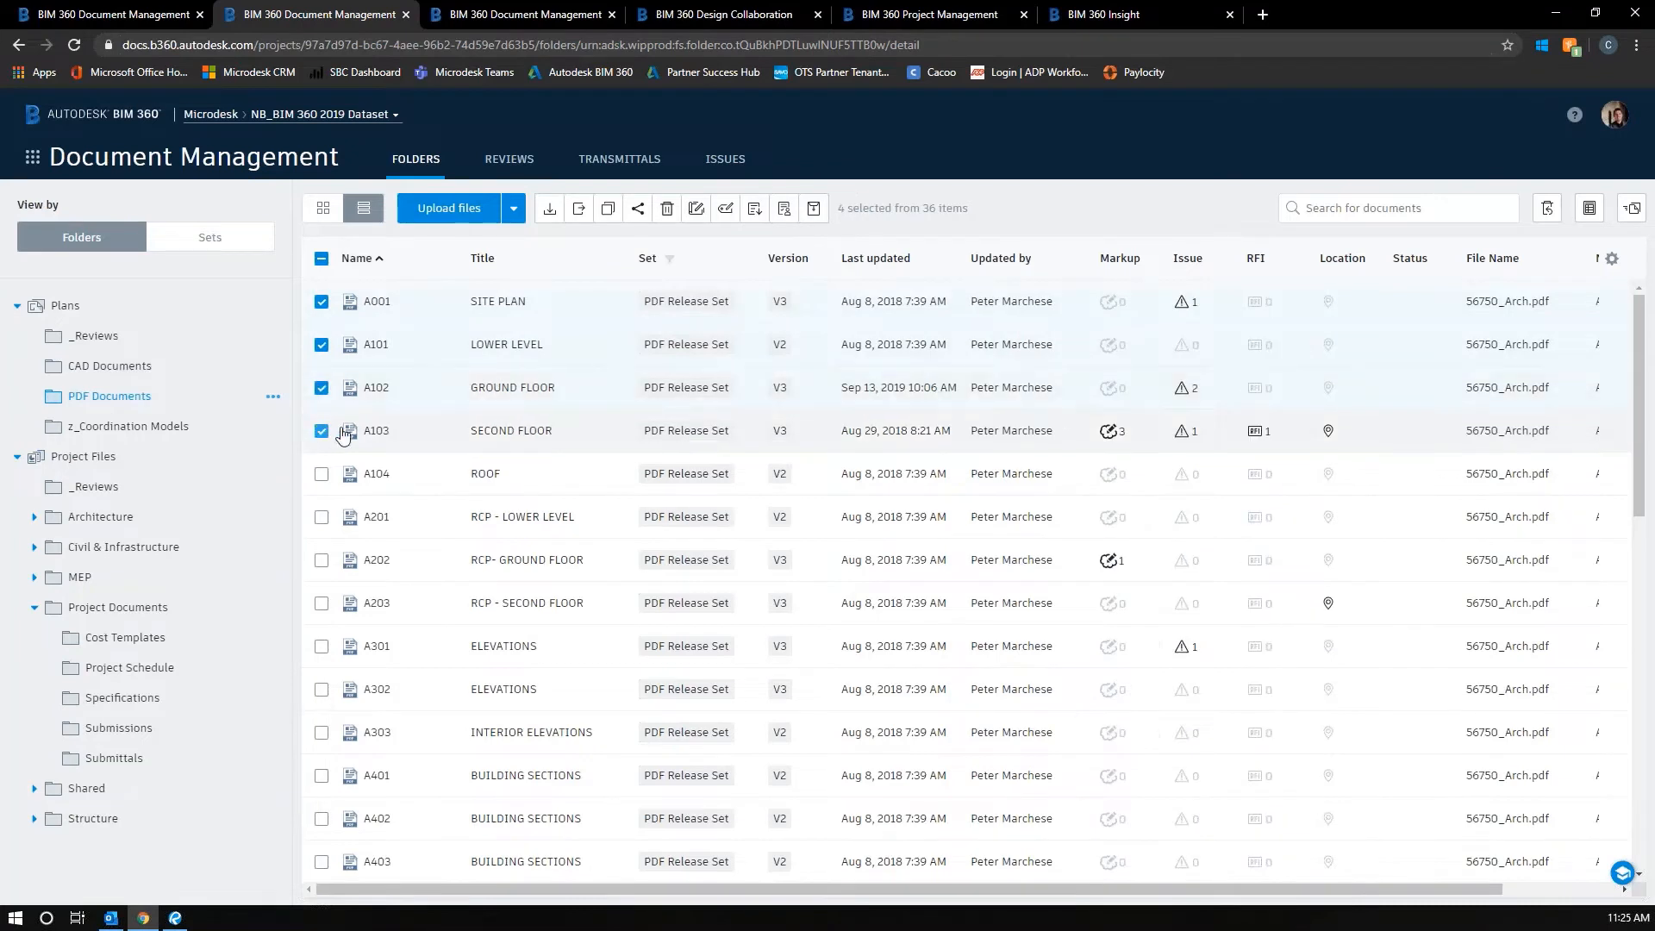
# - Start a review submission for the selected sheets and assign the Plans Review Process approval workflow
pyautogui.click(782, 209)
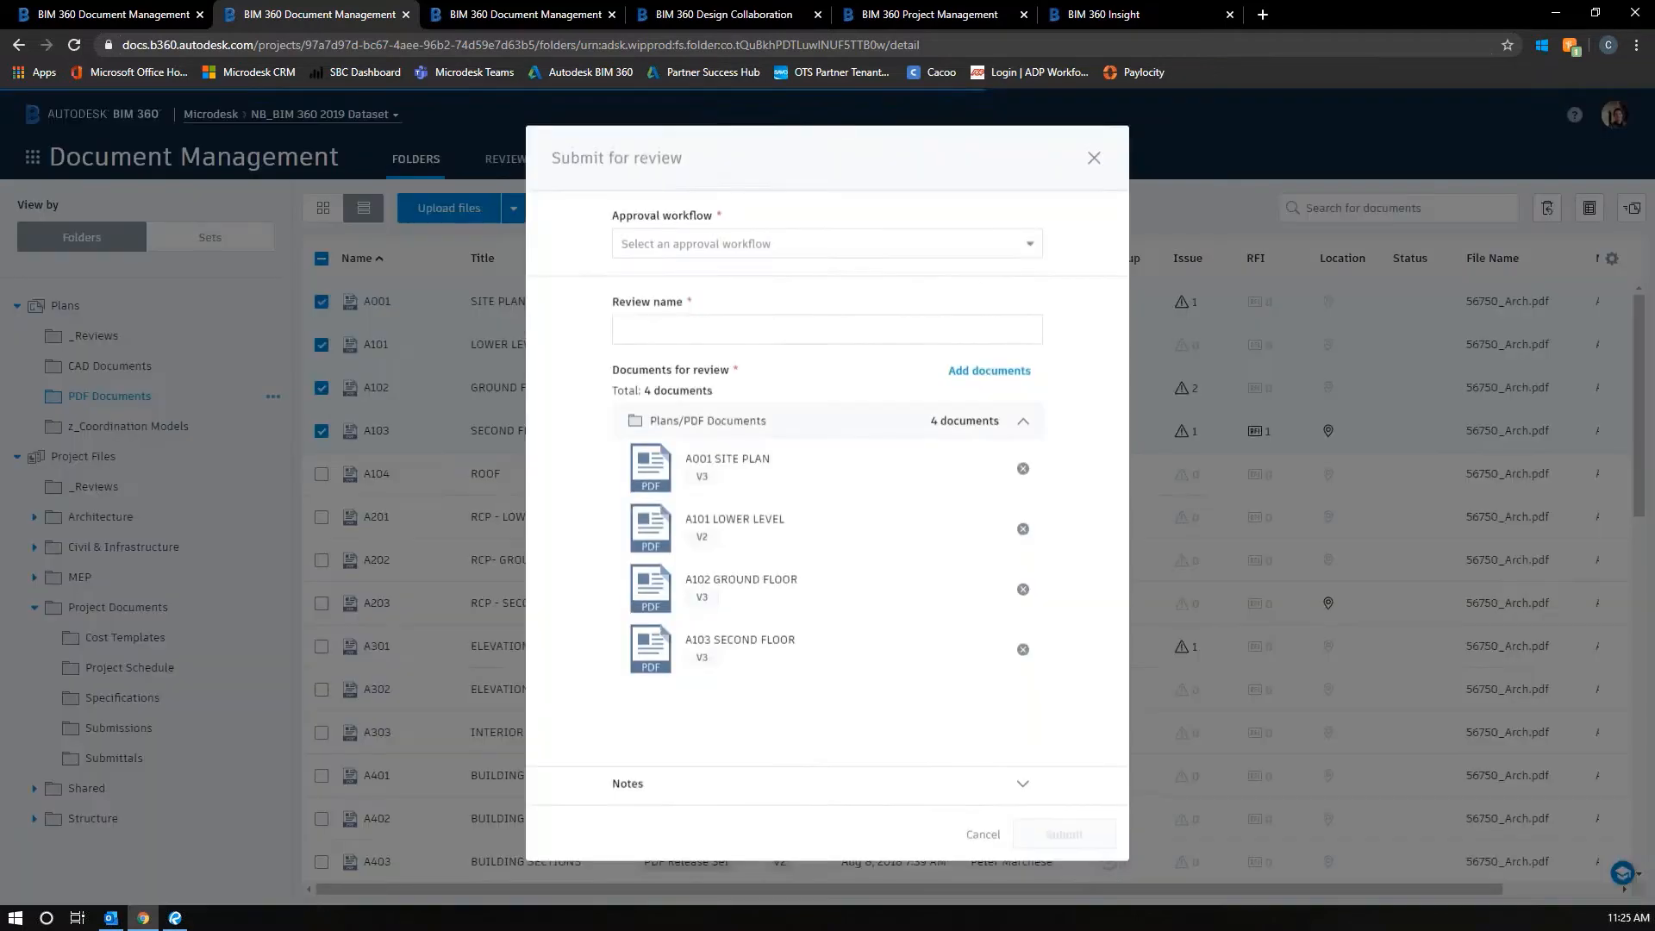
pyautogui.click(808, 248)
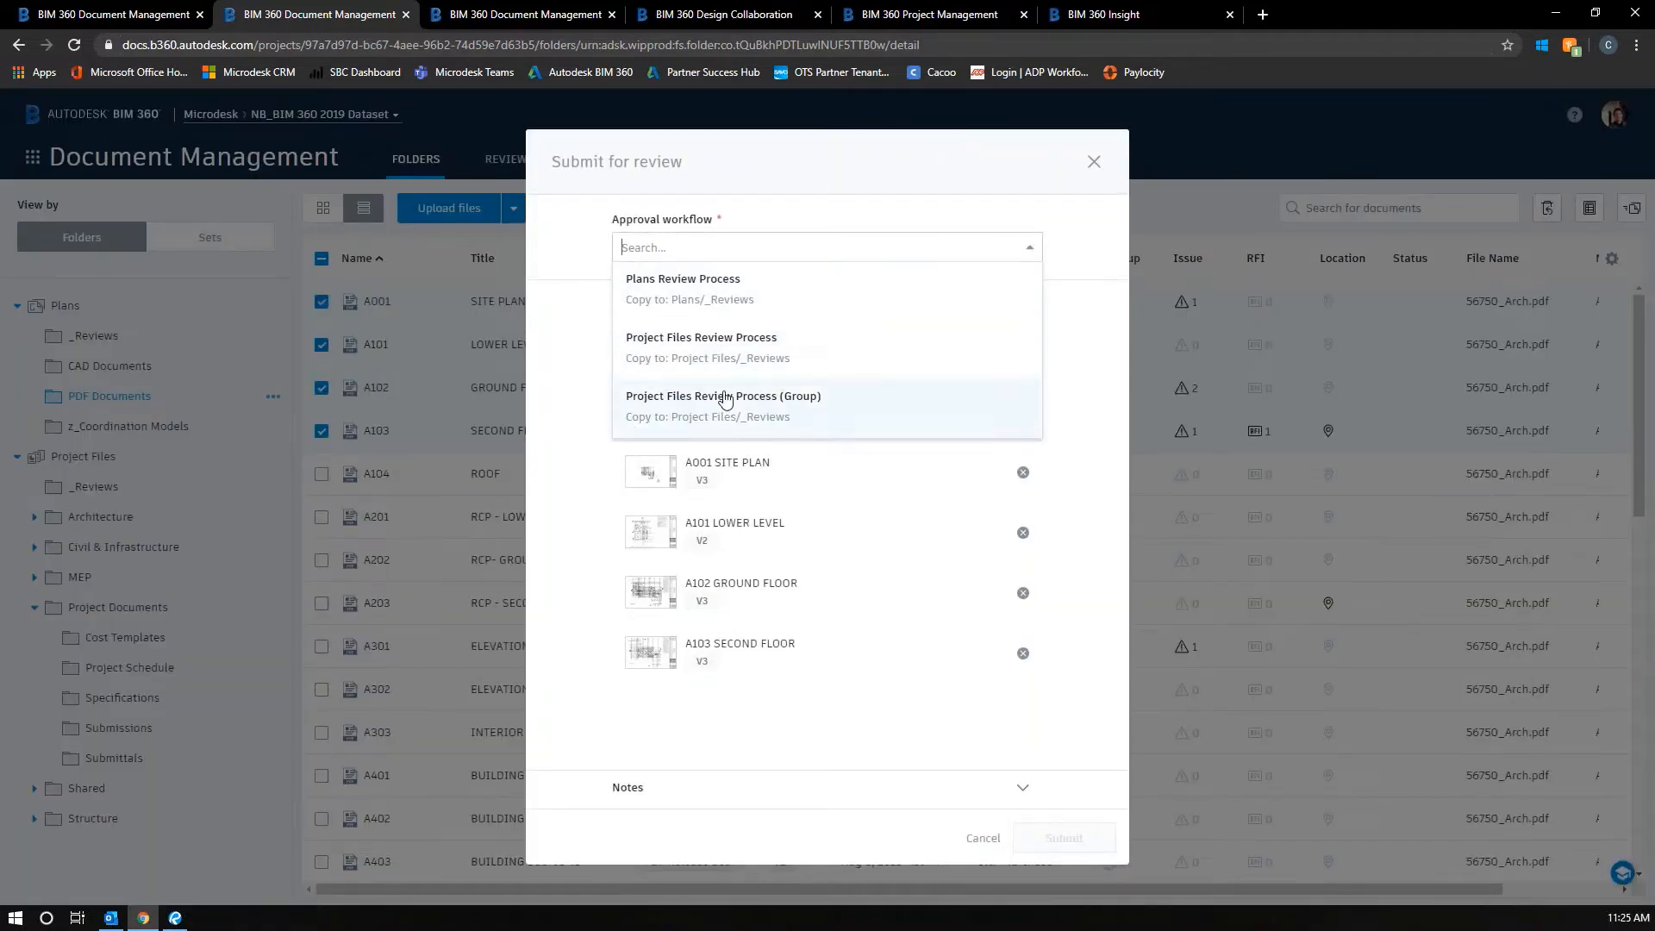
pyautogui.click(695, 289)
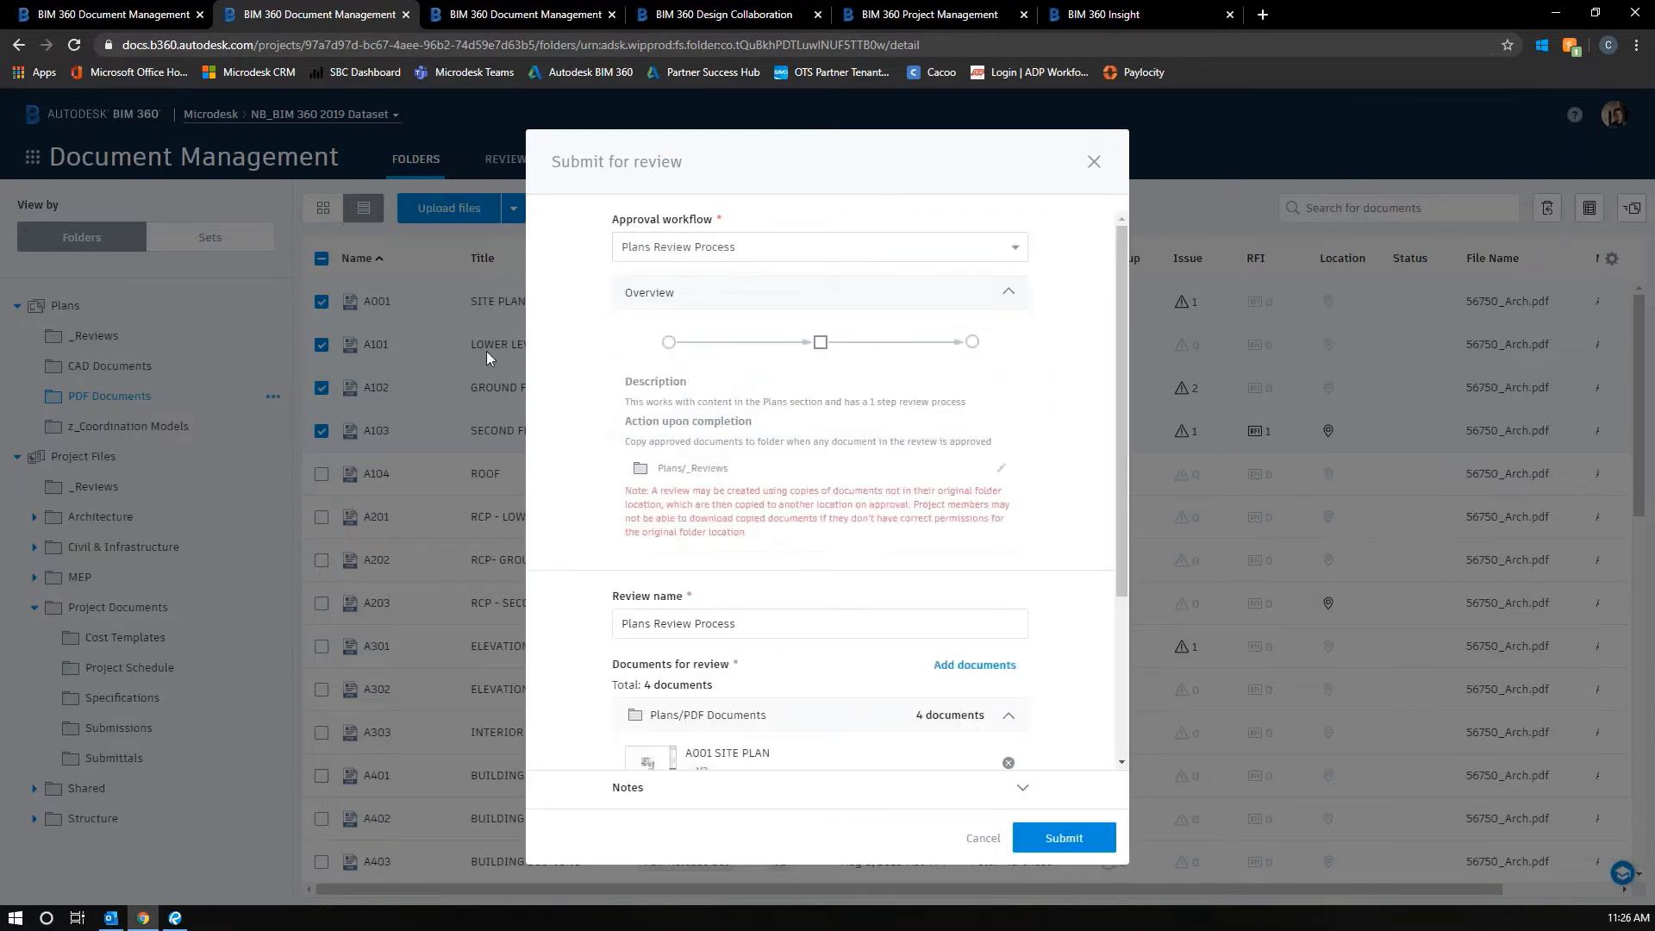
# - Examine the review's workflow overview, copy destination and document list, along with the other approval workflows on offer
pyautogui.scroll(-1, 734, 646)
pyautogui.scroll(-2, 733, 646)
pyautogui.scroll(3, 733, 639)
pyautogui.scroll(-1, 646, 483)
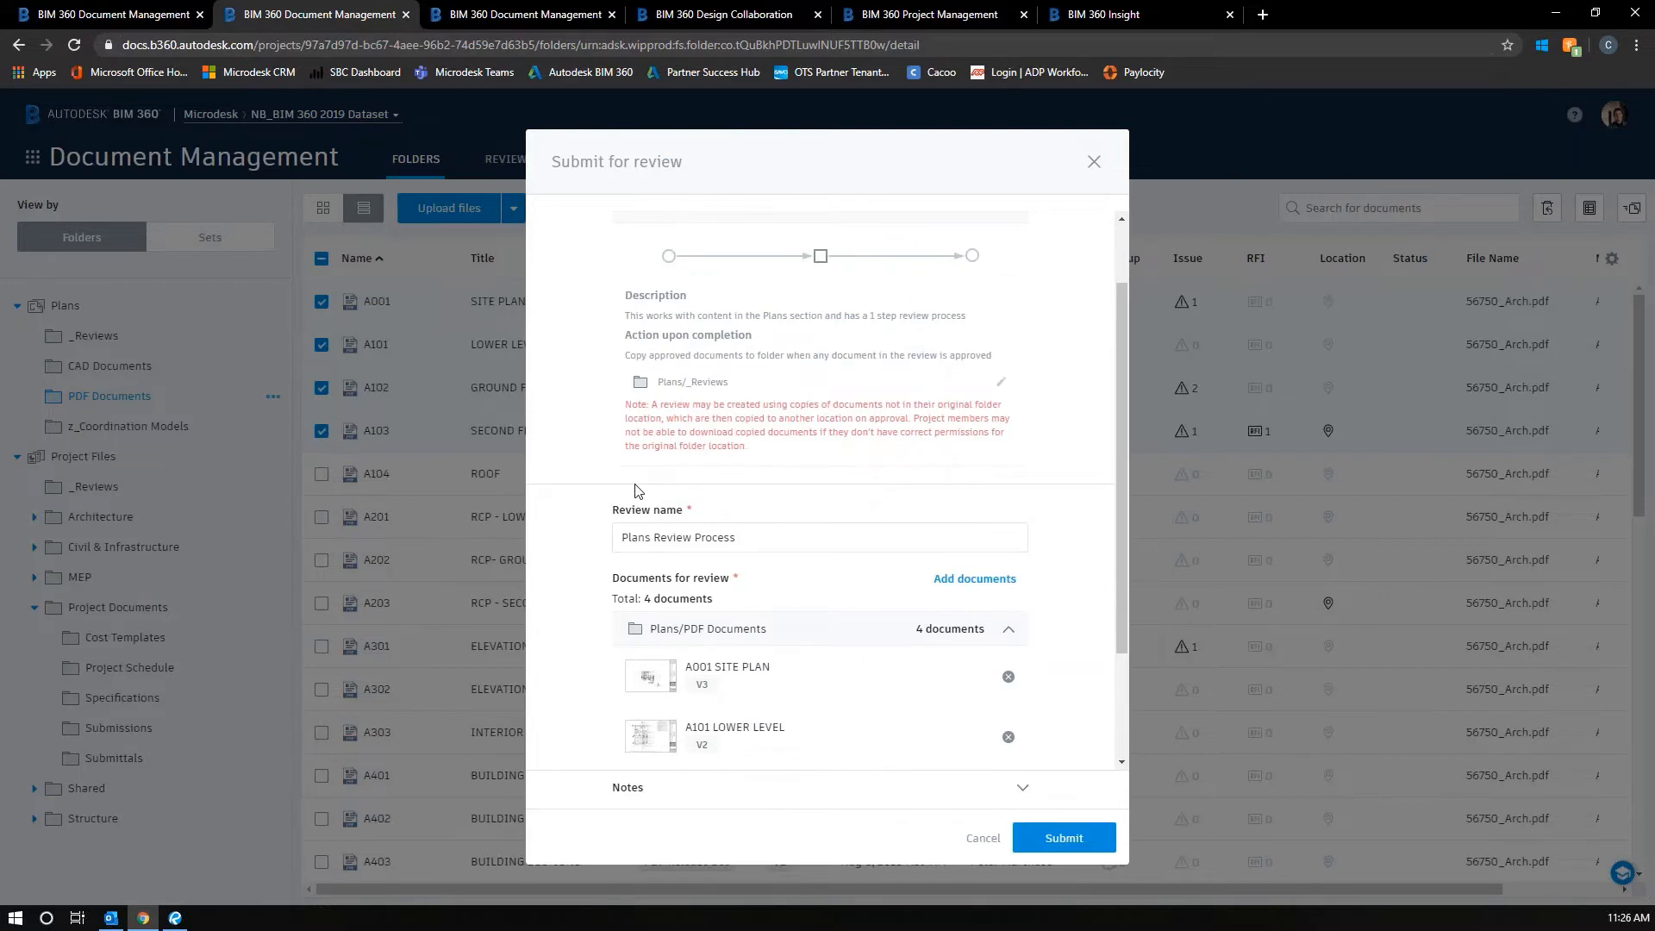
pyautogui.scroll(-2, 799, 536)
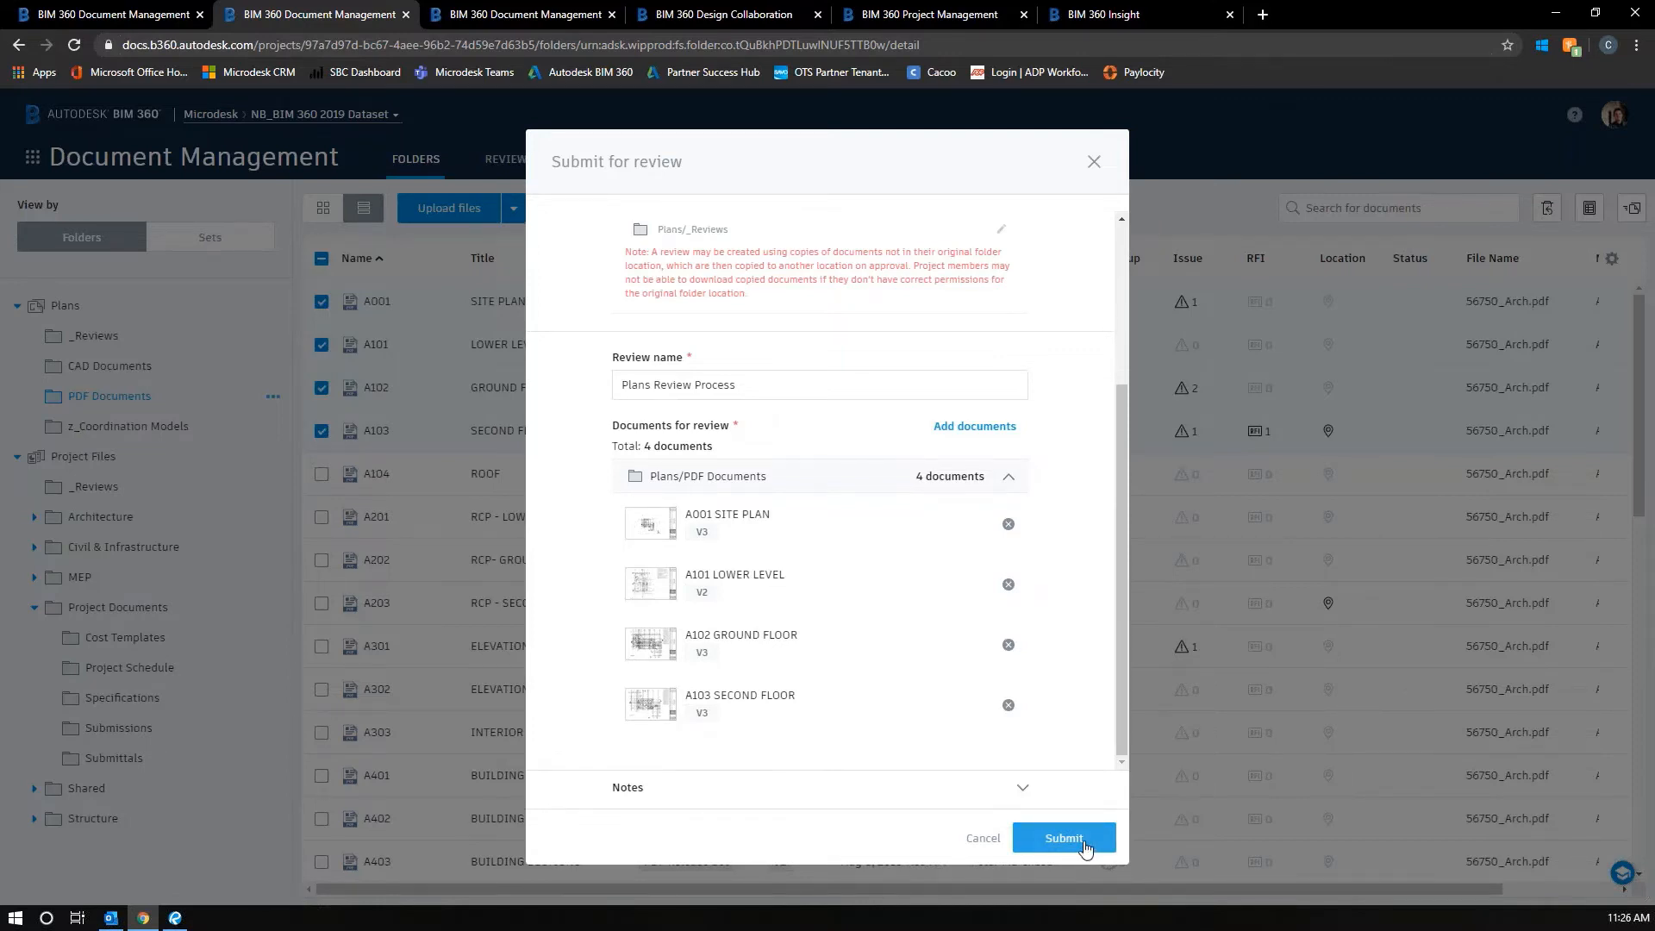
pyautogui.scroll(3, 887, 617)
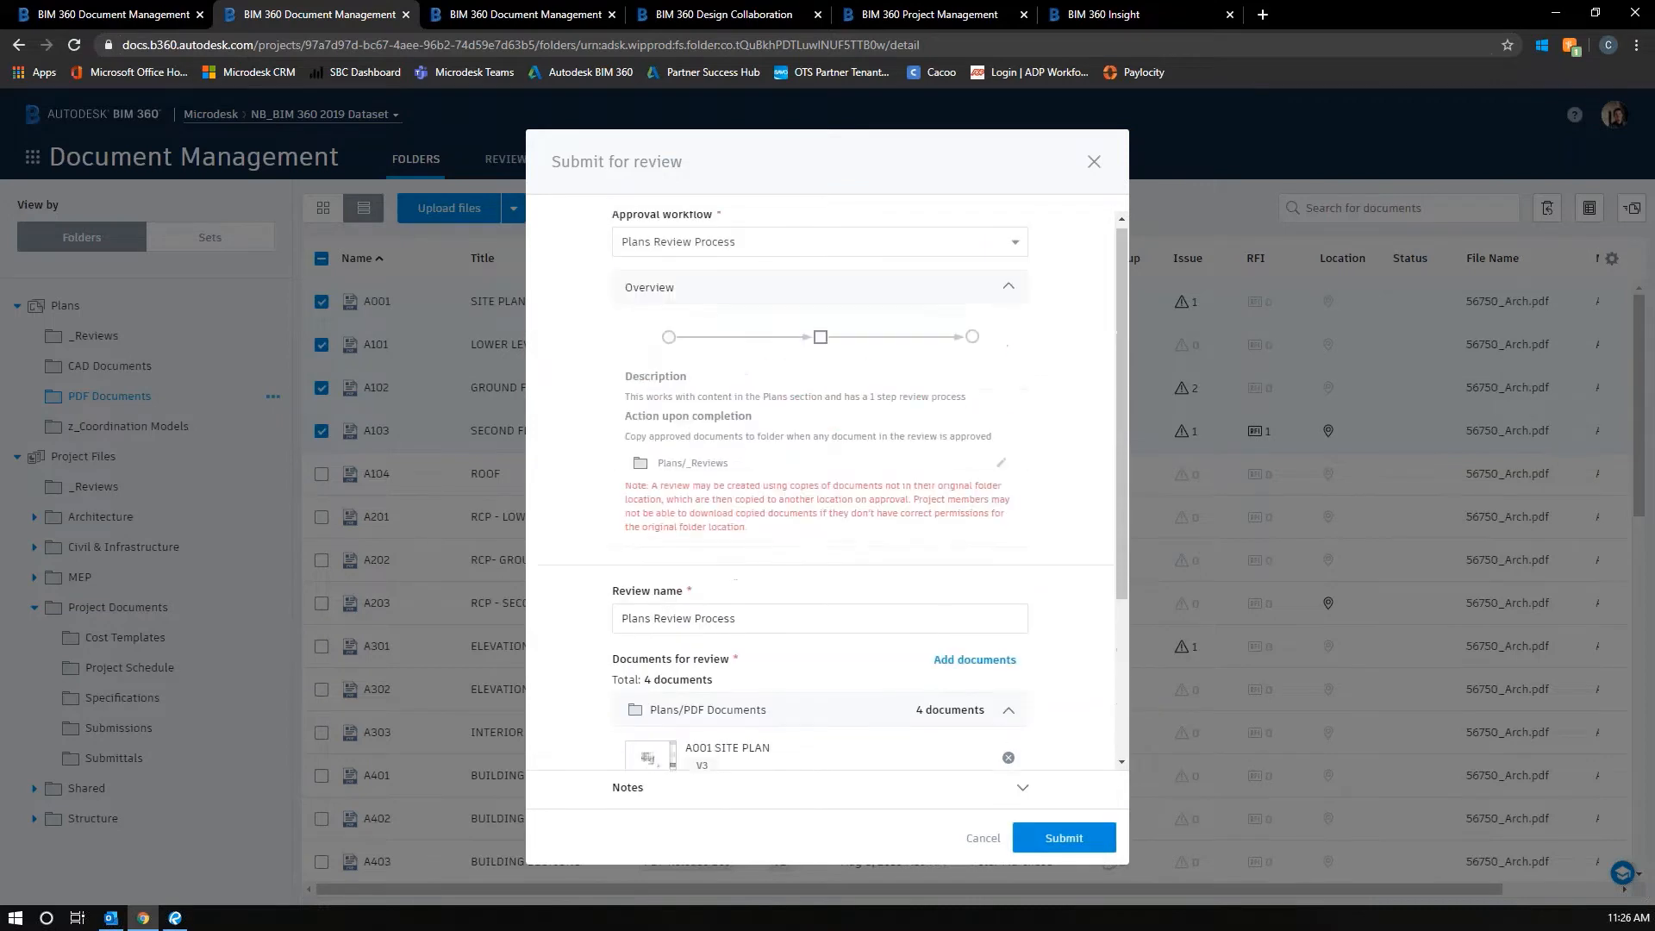
pyautogui.click(676, 248)
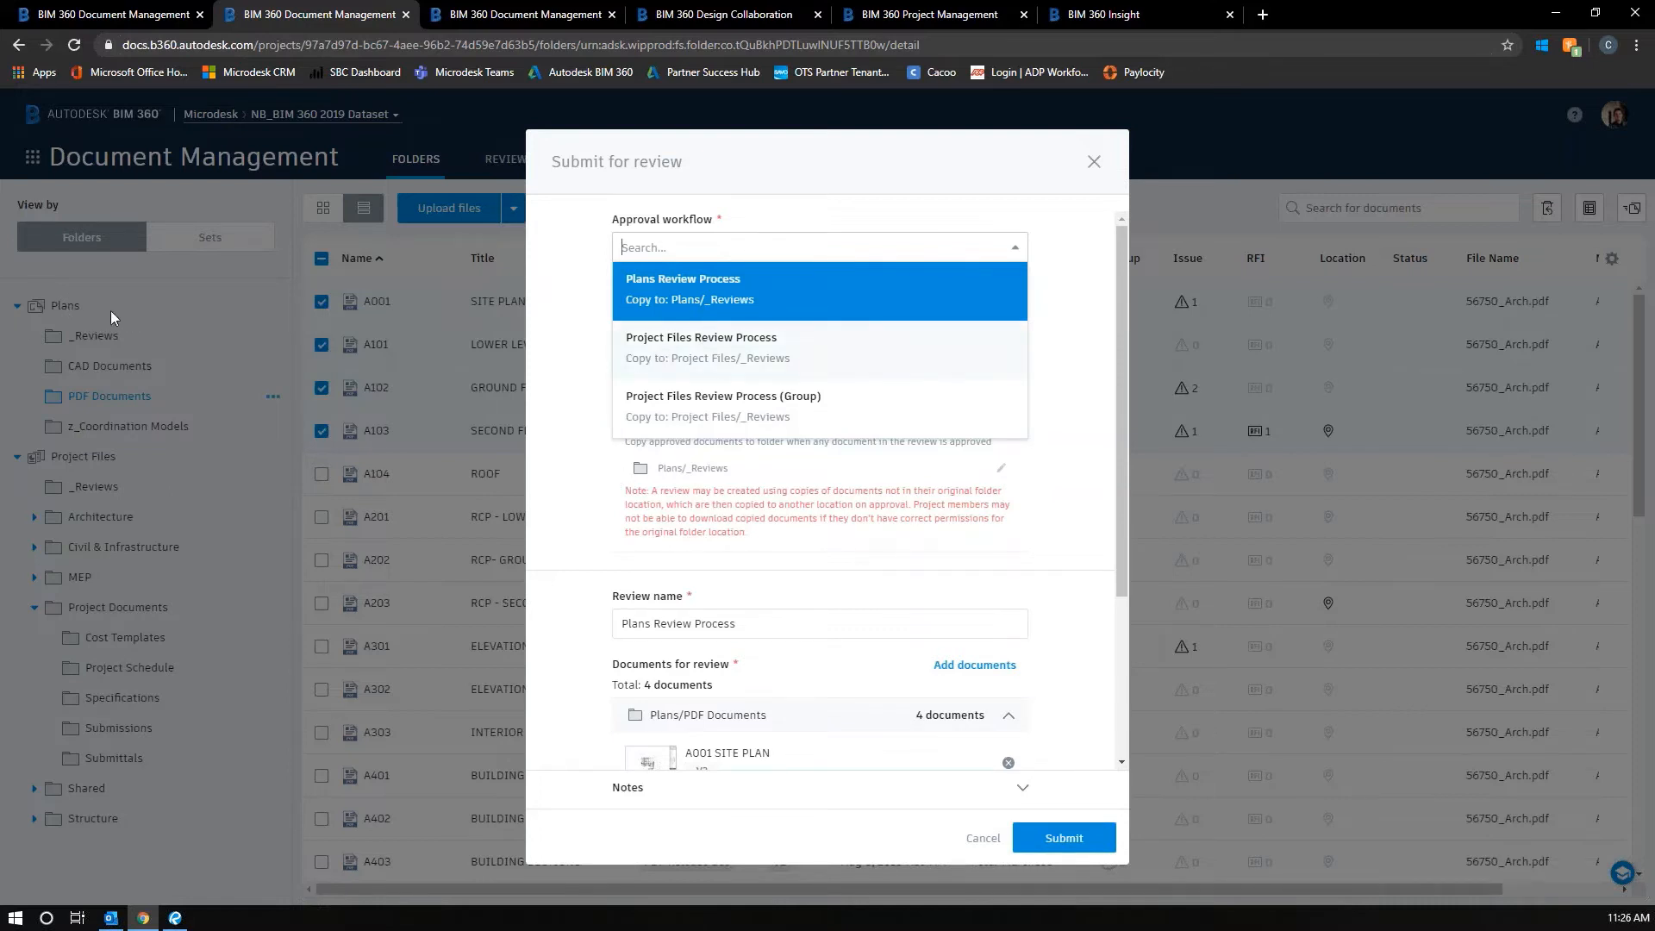
# - Check the documents listed for the Plans Review Process review and close the submission without sending it
pyautogui.click(574, 513)
pyautogui.scroll(-3, 630, 530)
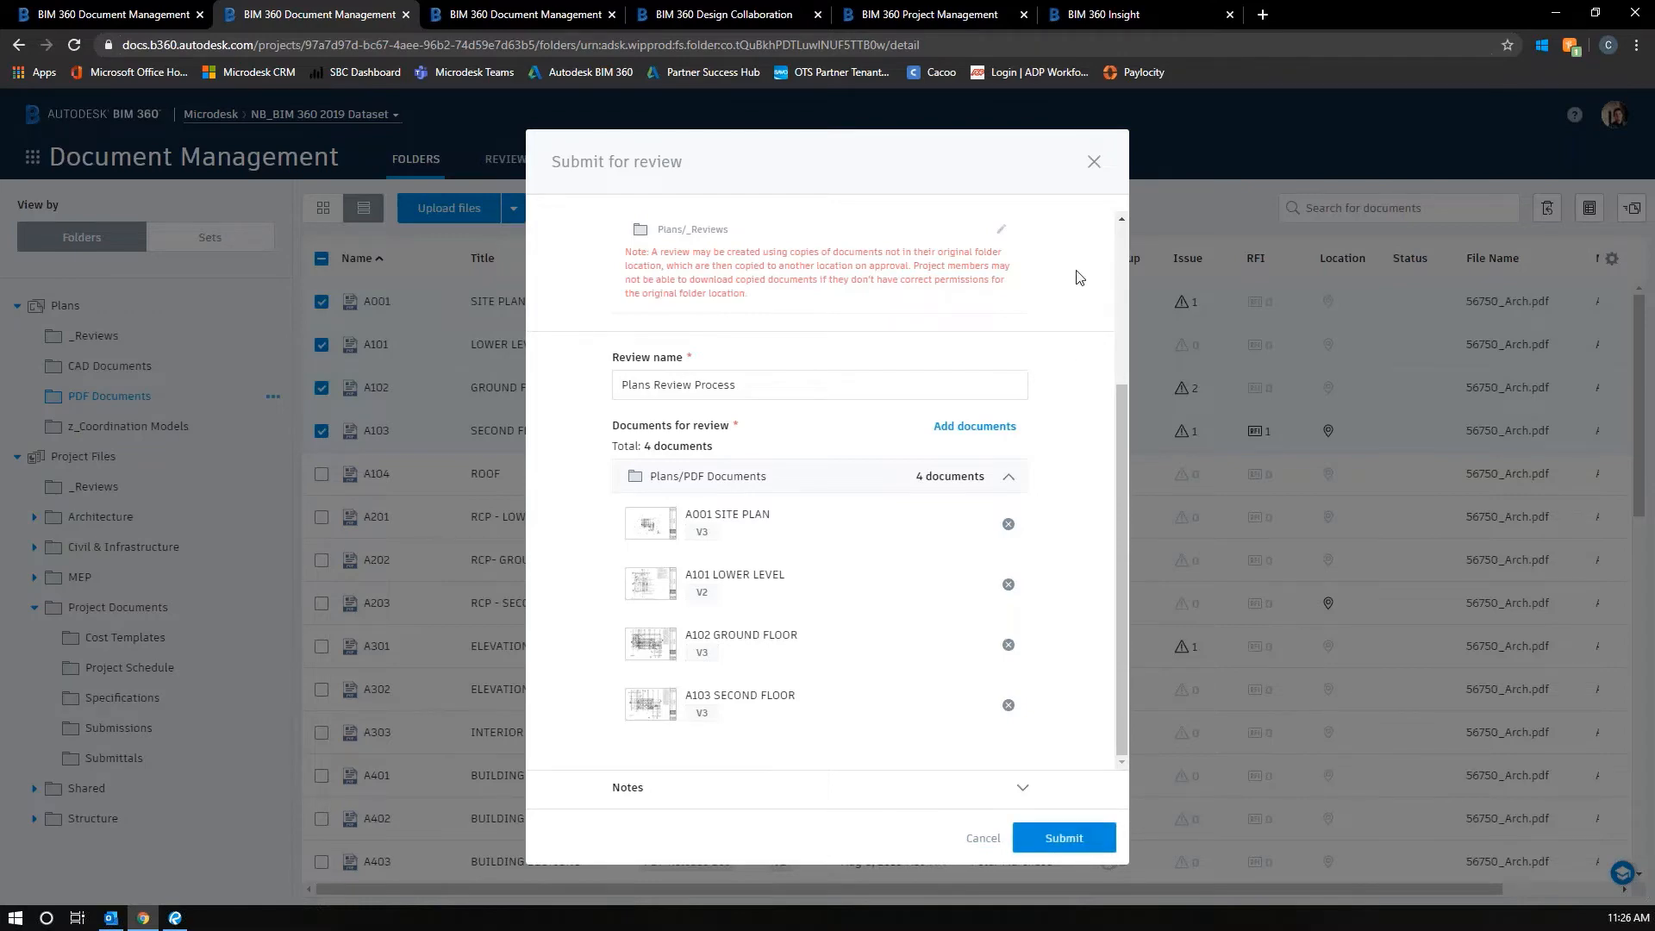
pyautogui.click(1094, 162)
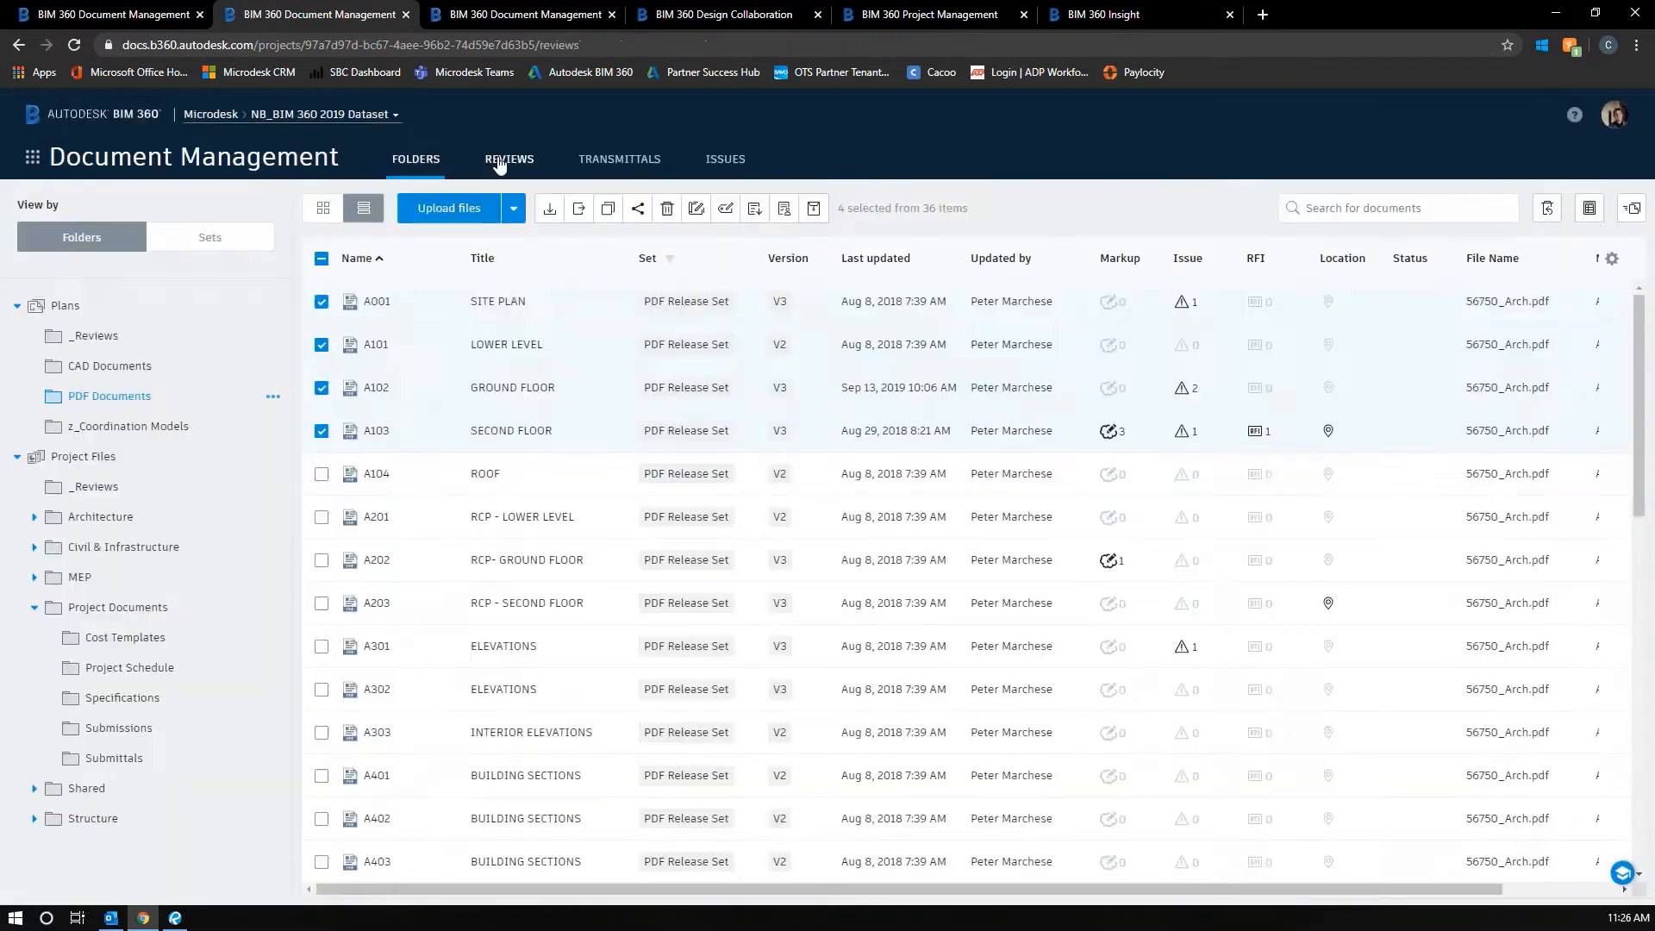
# - Open review 8, Plans Review Process, from the project's reviews and start its Final Review task
pyautogui.click(507, 159)
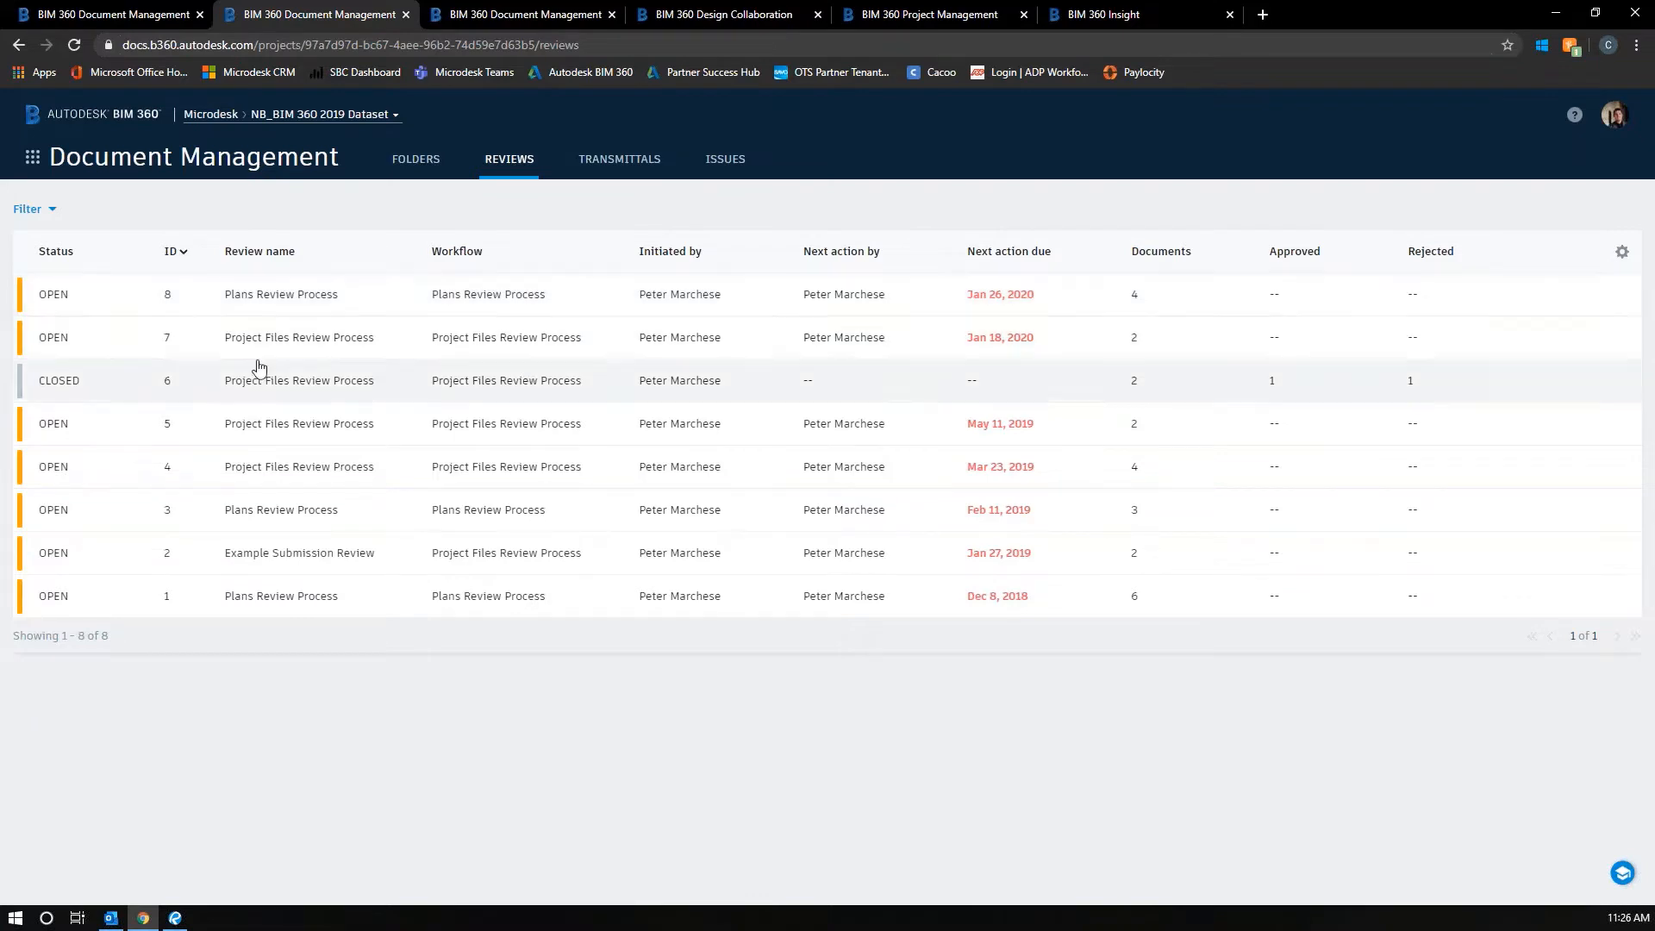
pyautogui.click(254, 293)
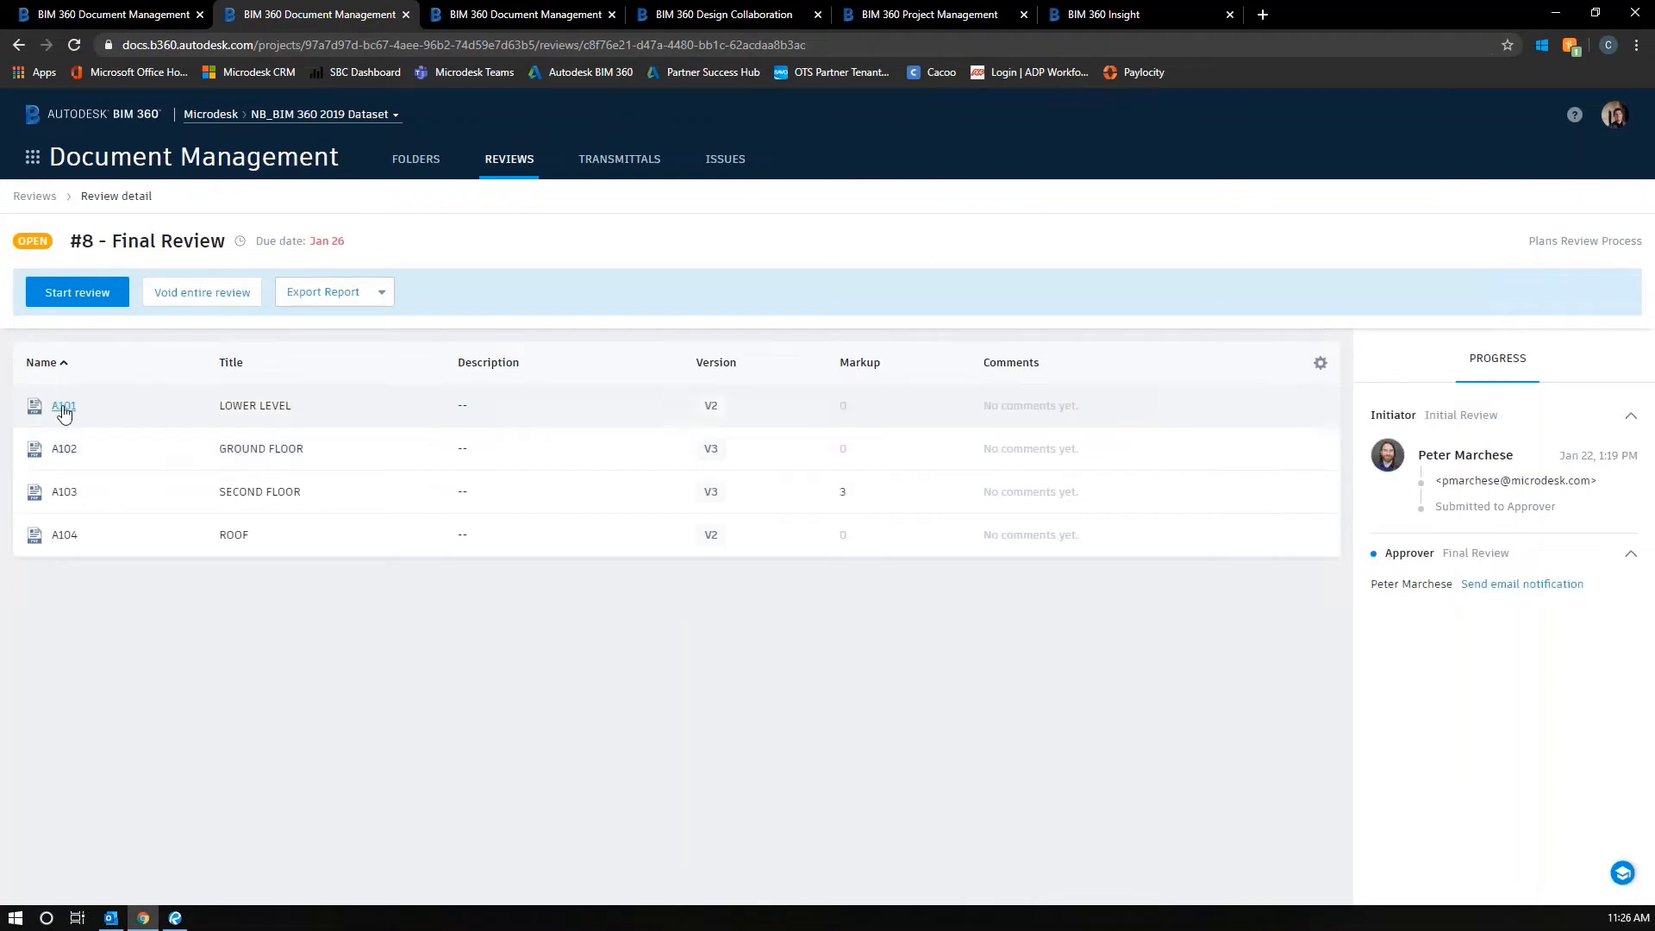
pyautogui.click(81, 294)
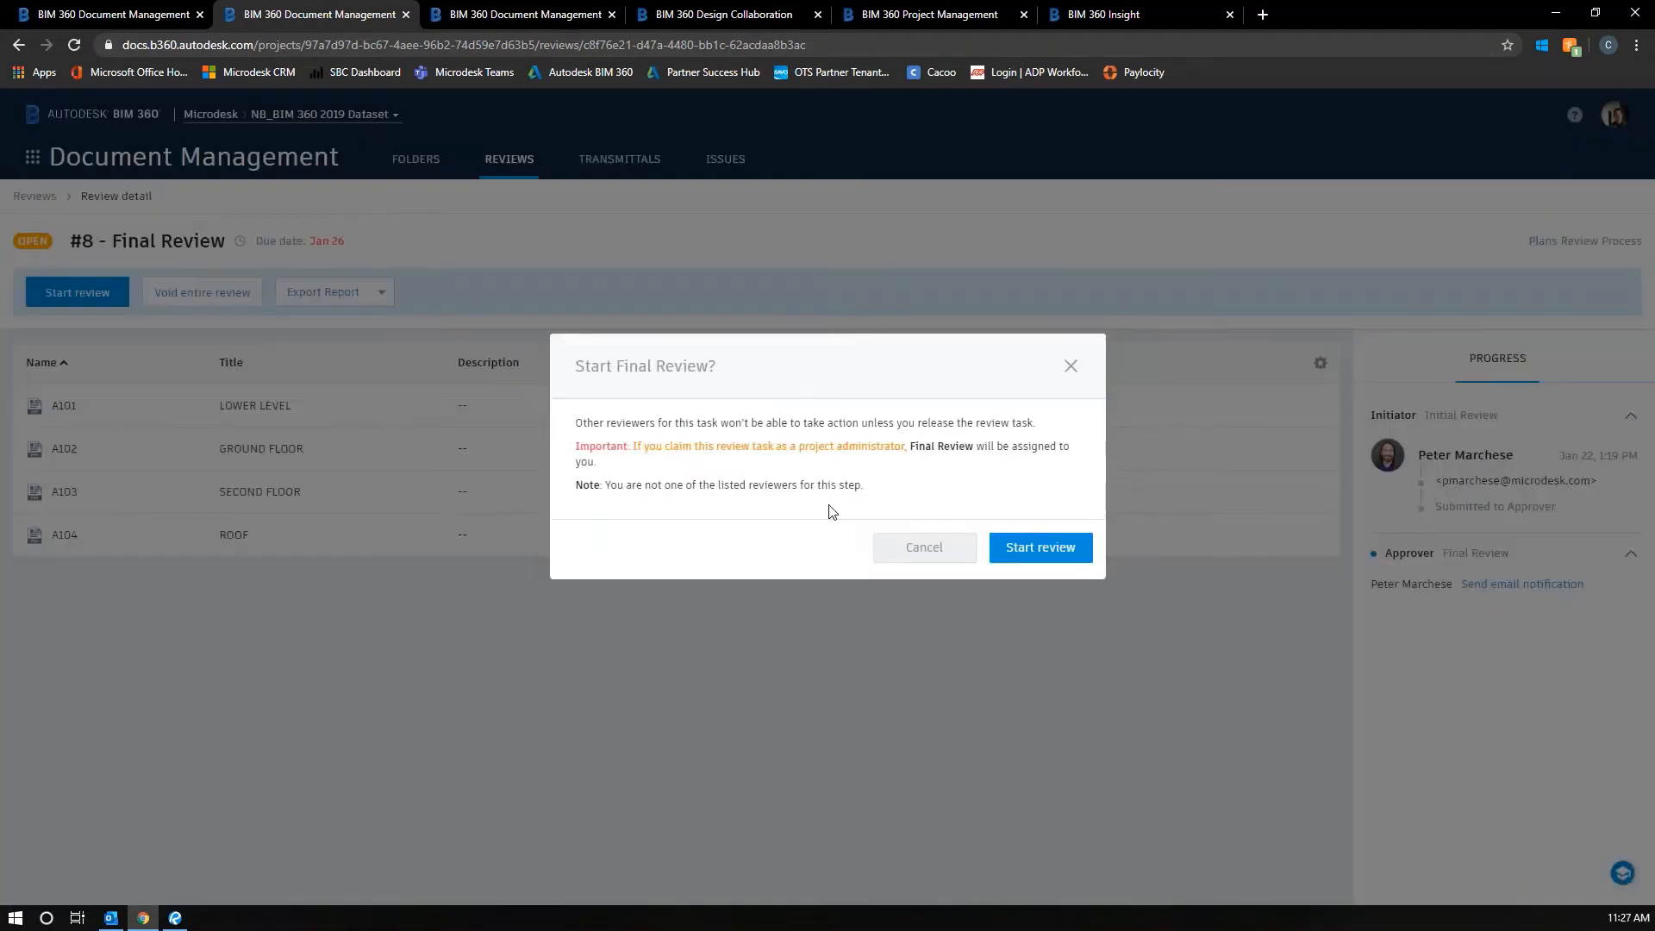
pyautogui.click(1018, 548)
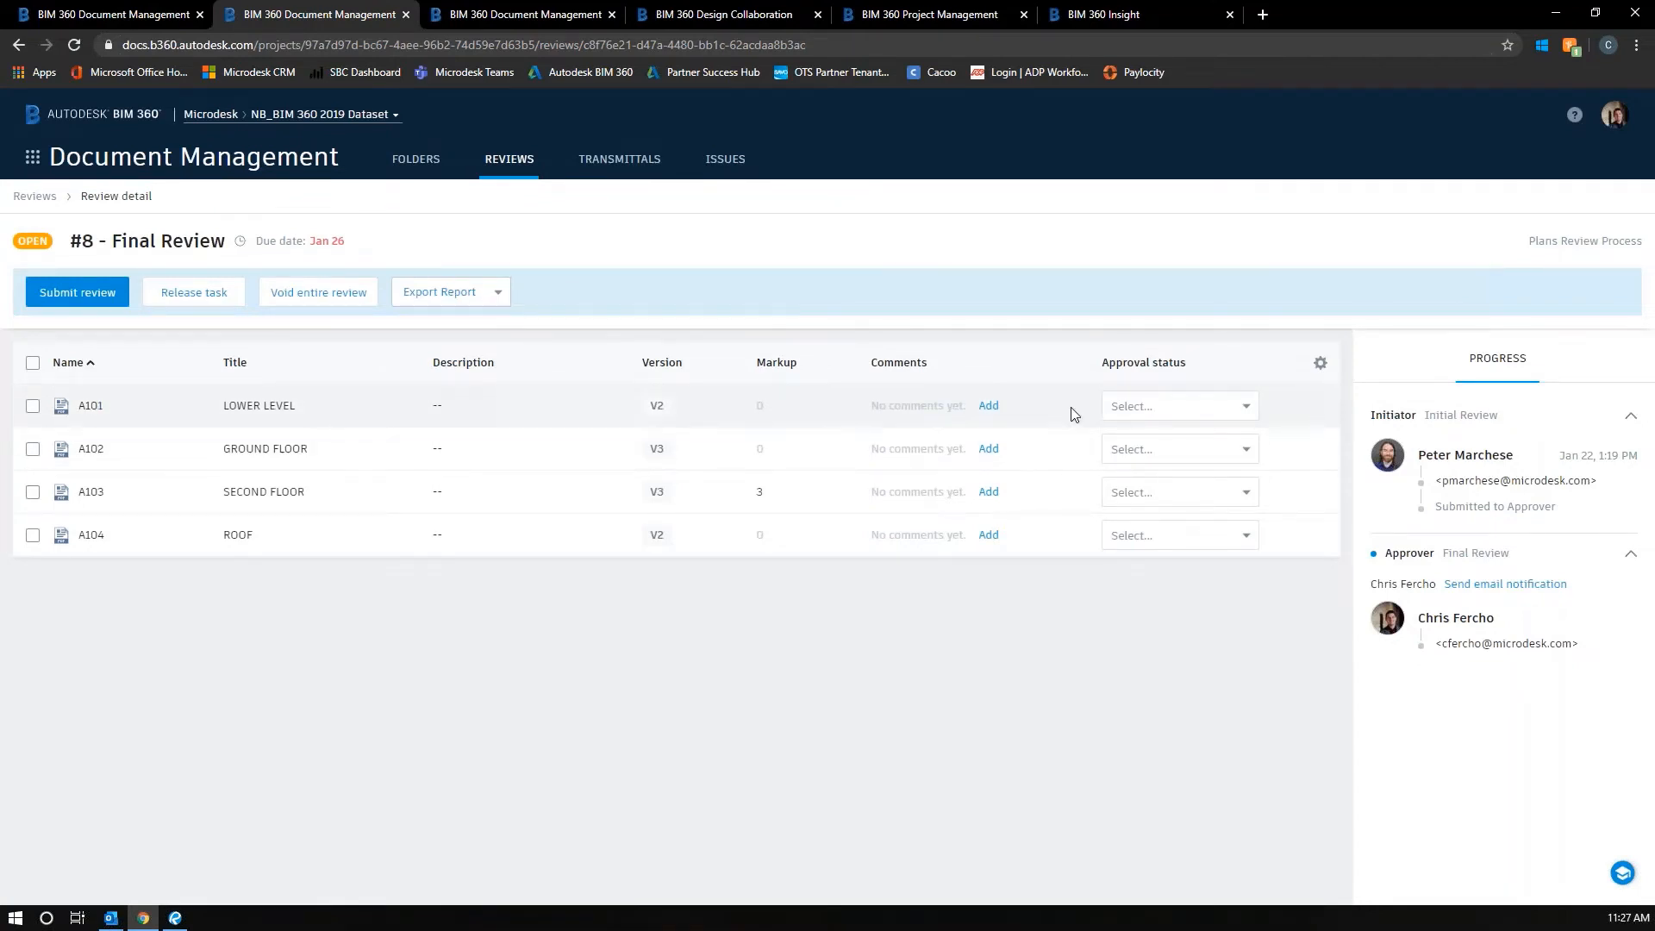
# - View the approval status options offered for sheet A101 without assigning one
pyautogui.click(1212, 405)
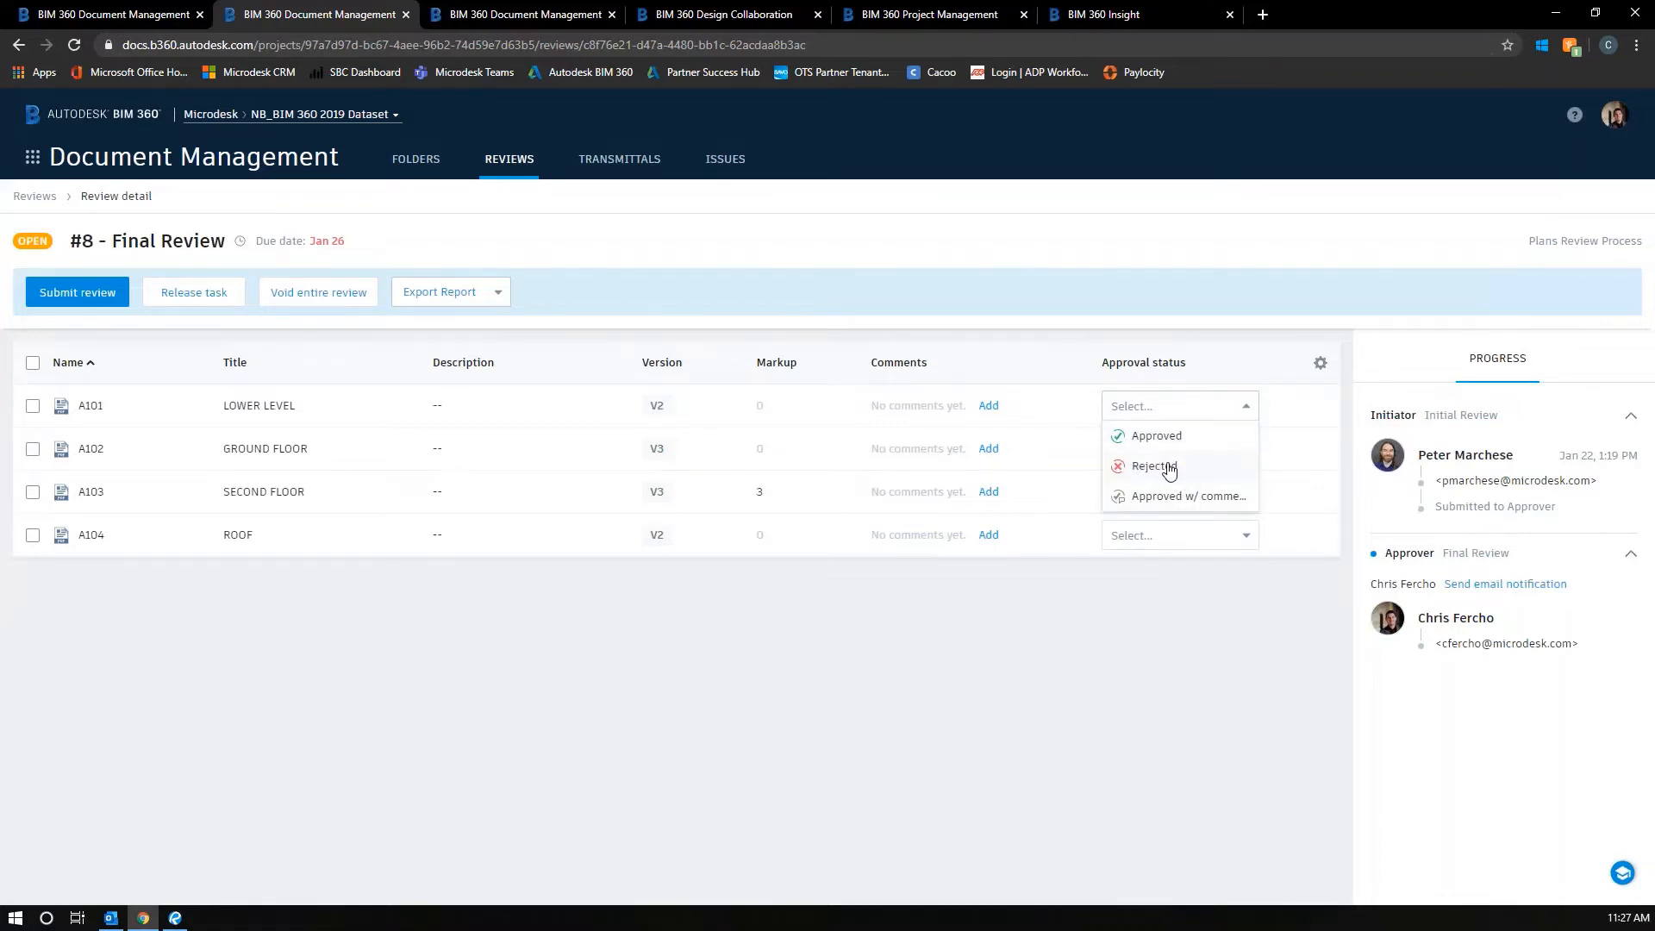
pyautogui.click(1136, 710)
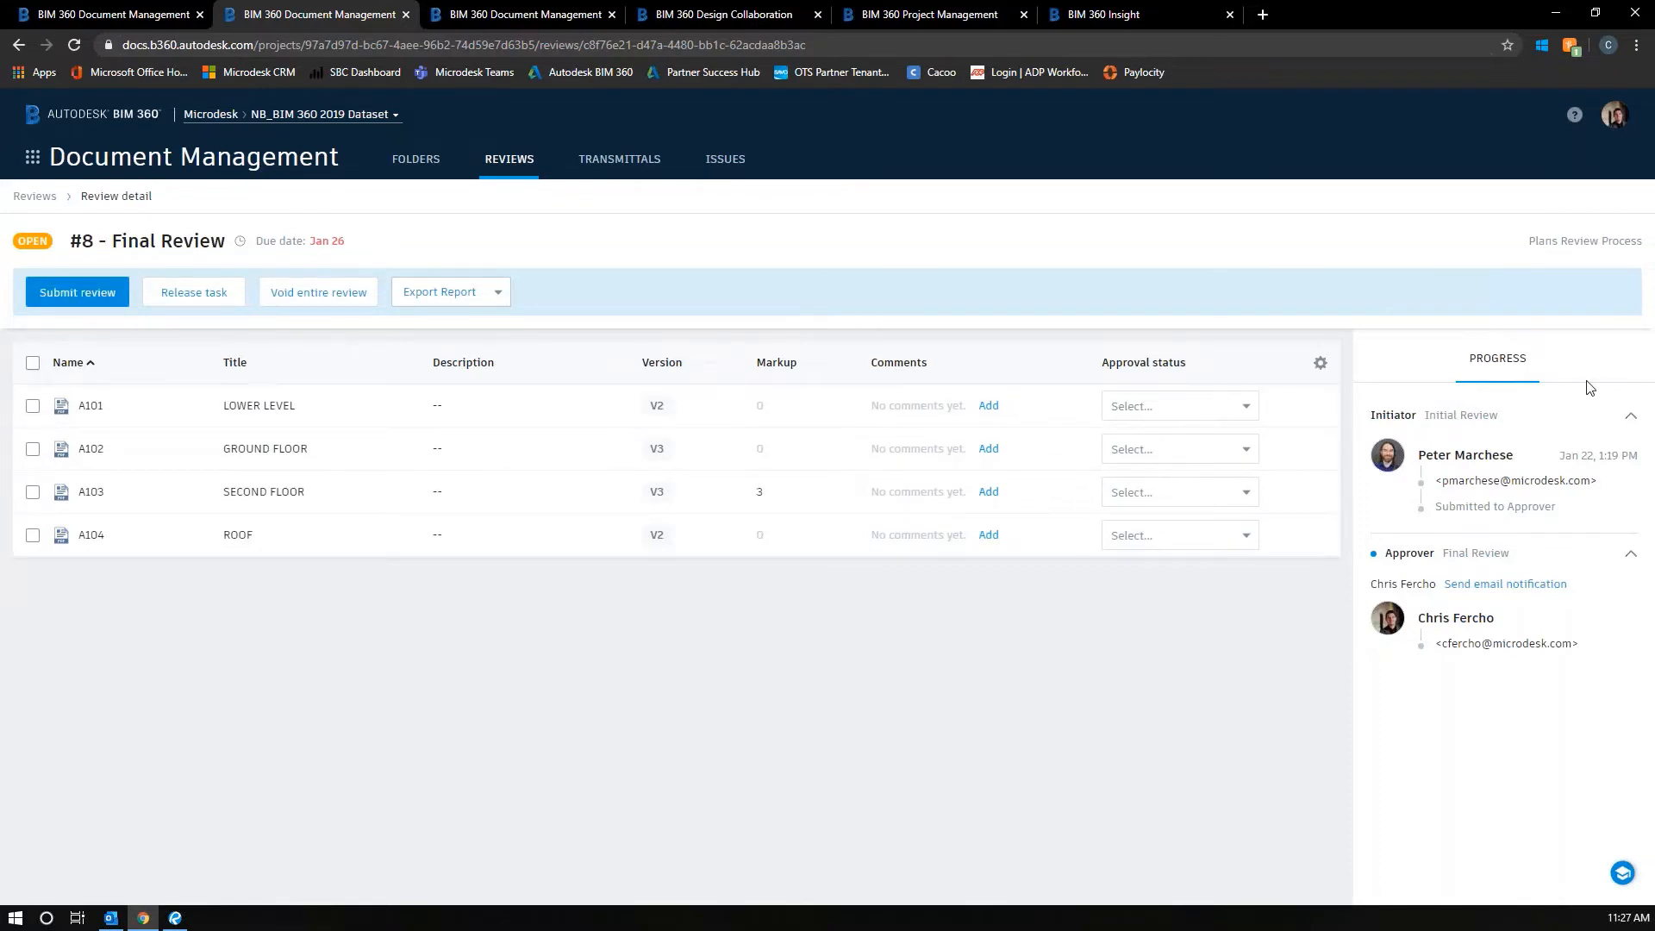
pyautogui.click(1184, 408)
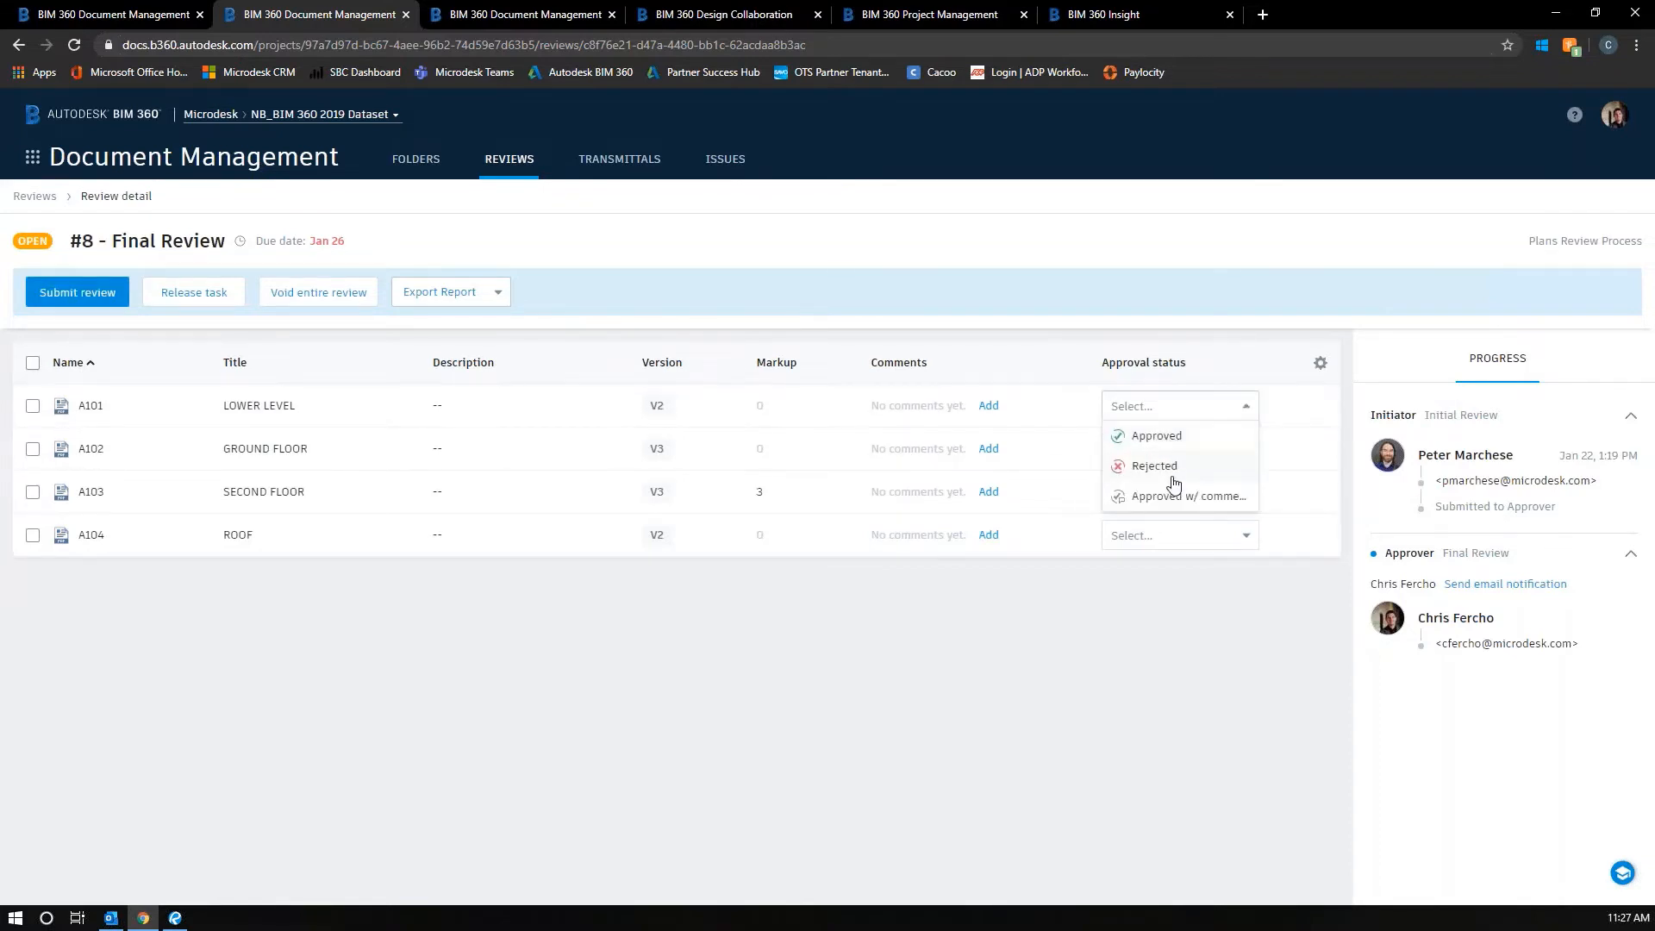
pyautogui.click(427, 668)
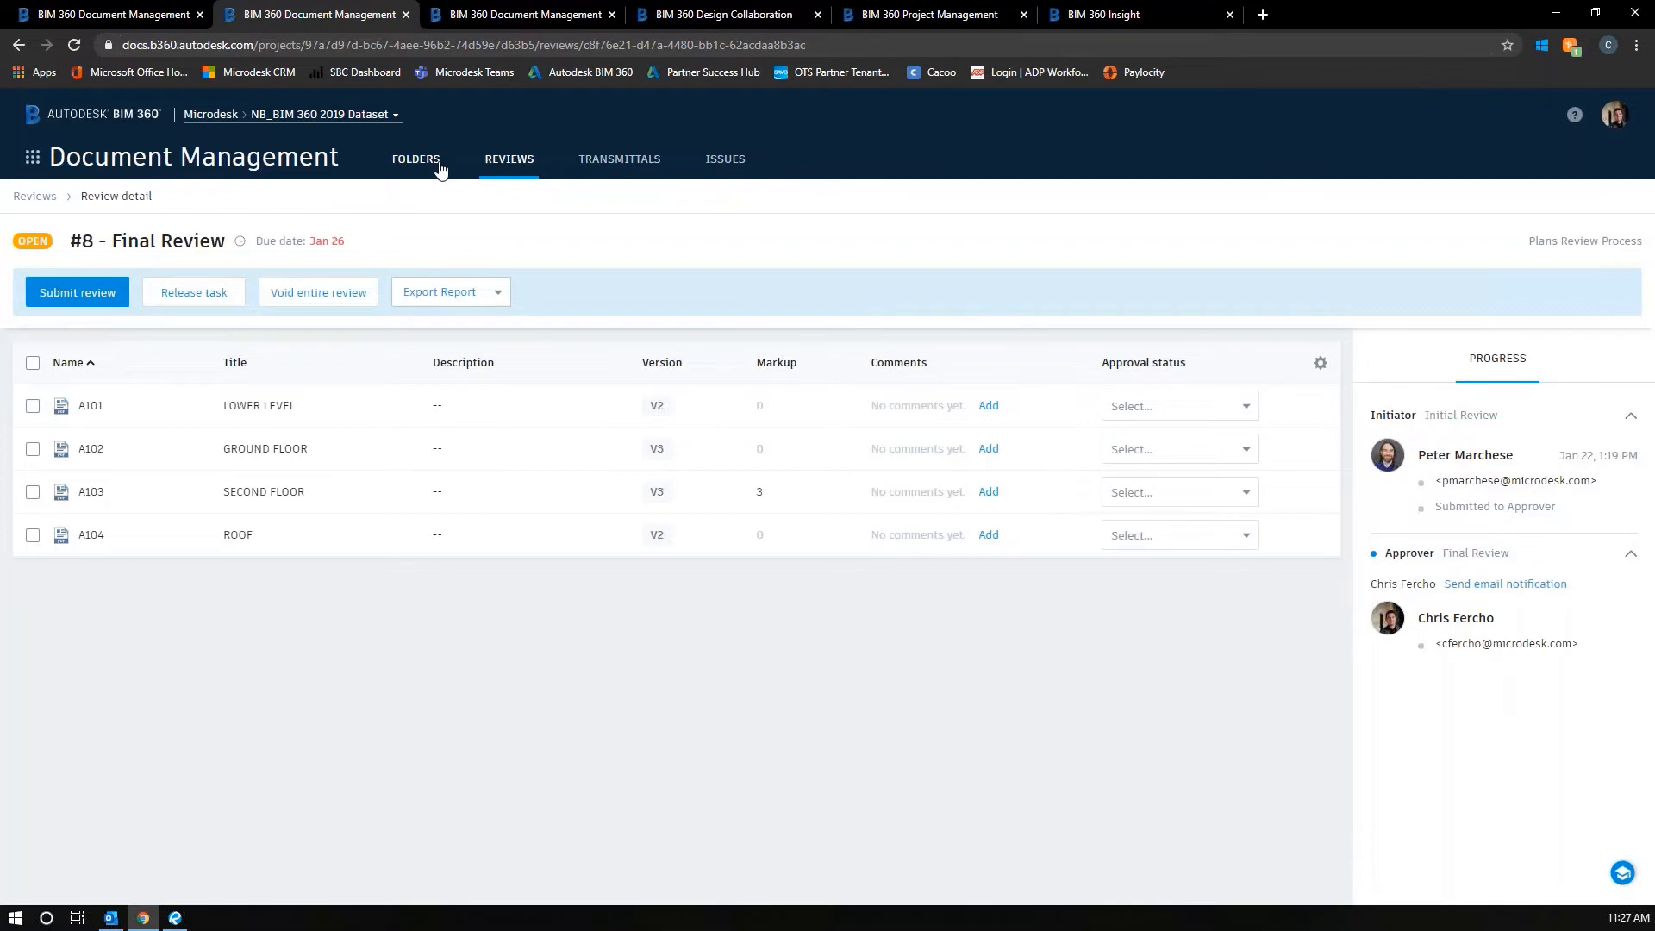
# - Return to the project folders and view the actions available for the Structure folder
pyautogui.click(438, 166)
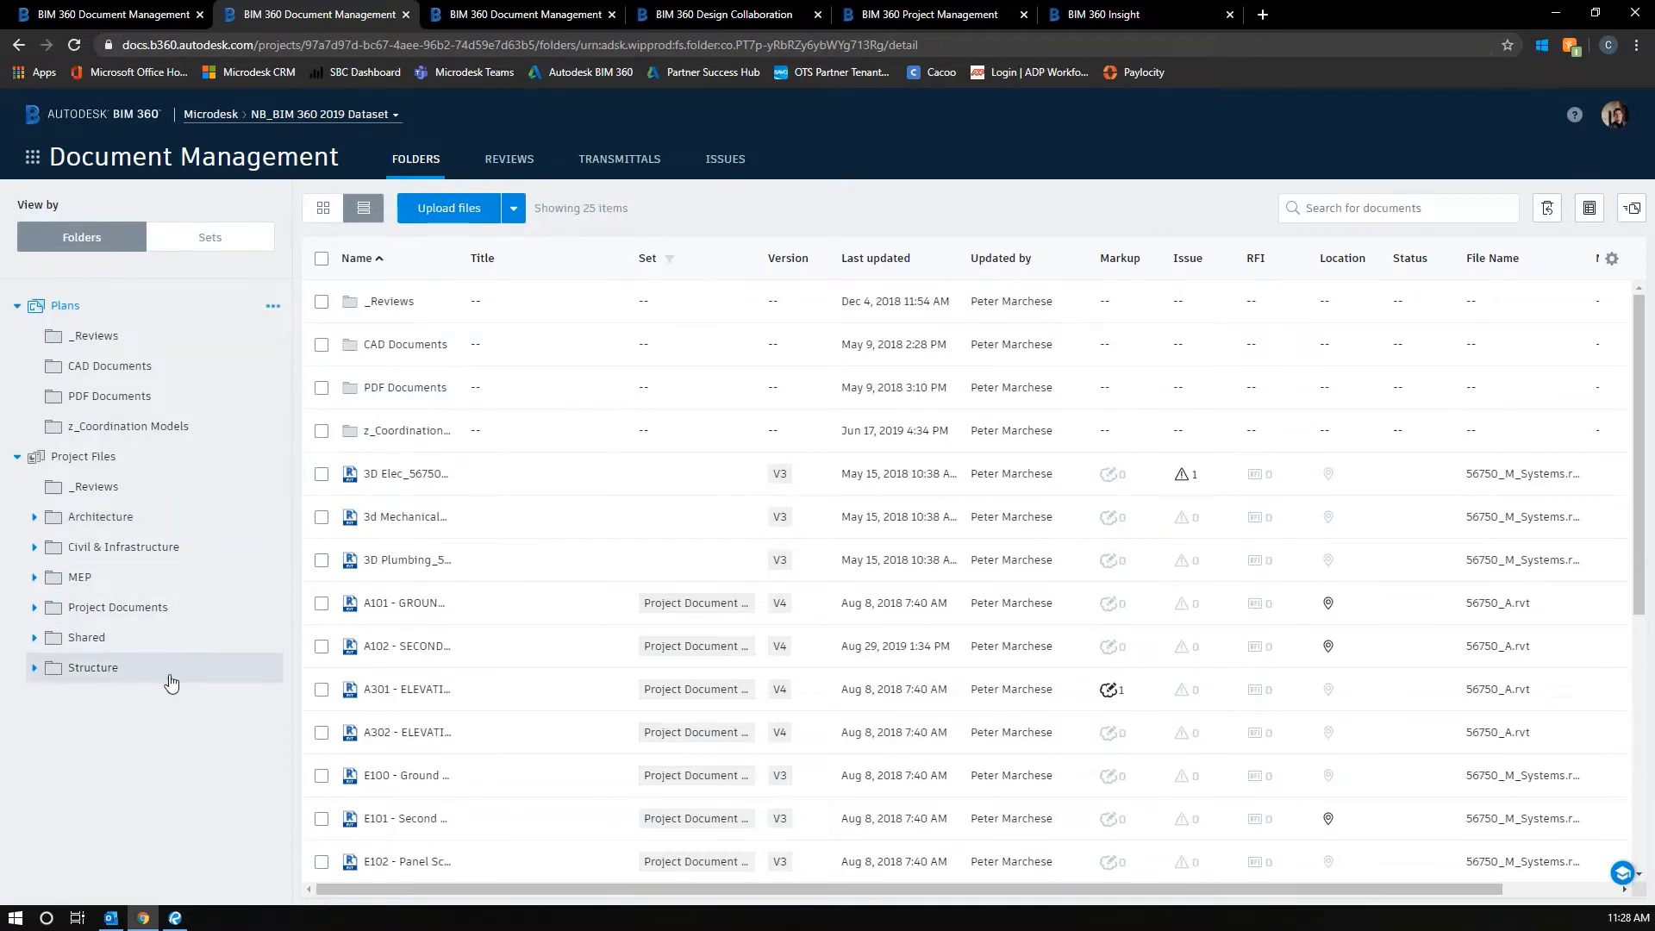
pyautogui.click(272, 668)
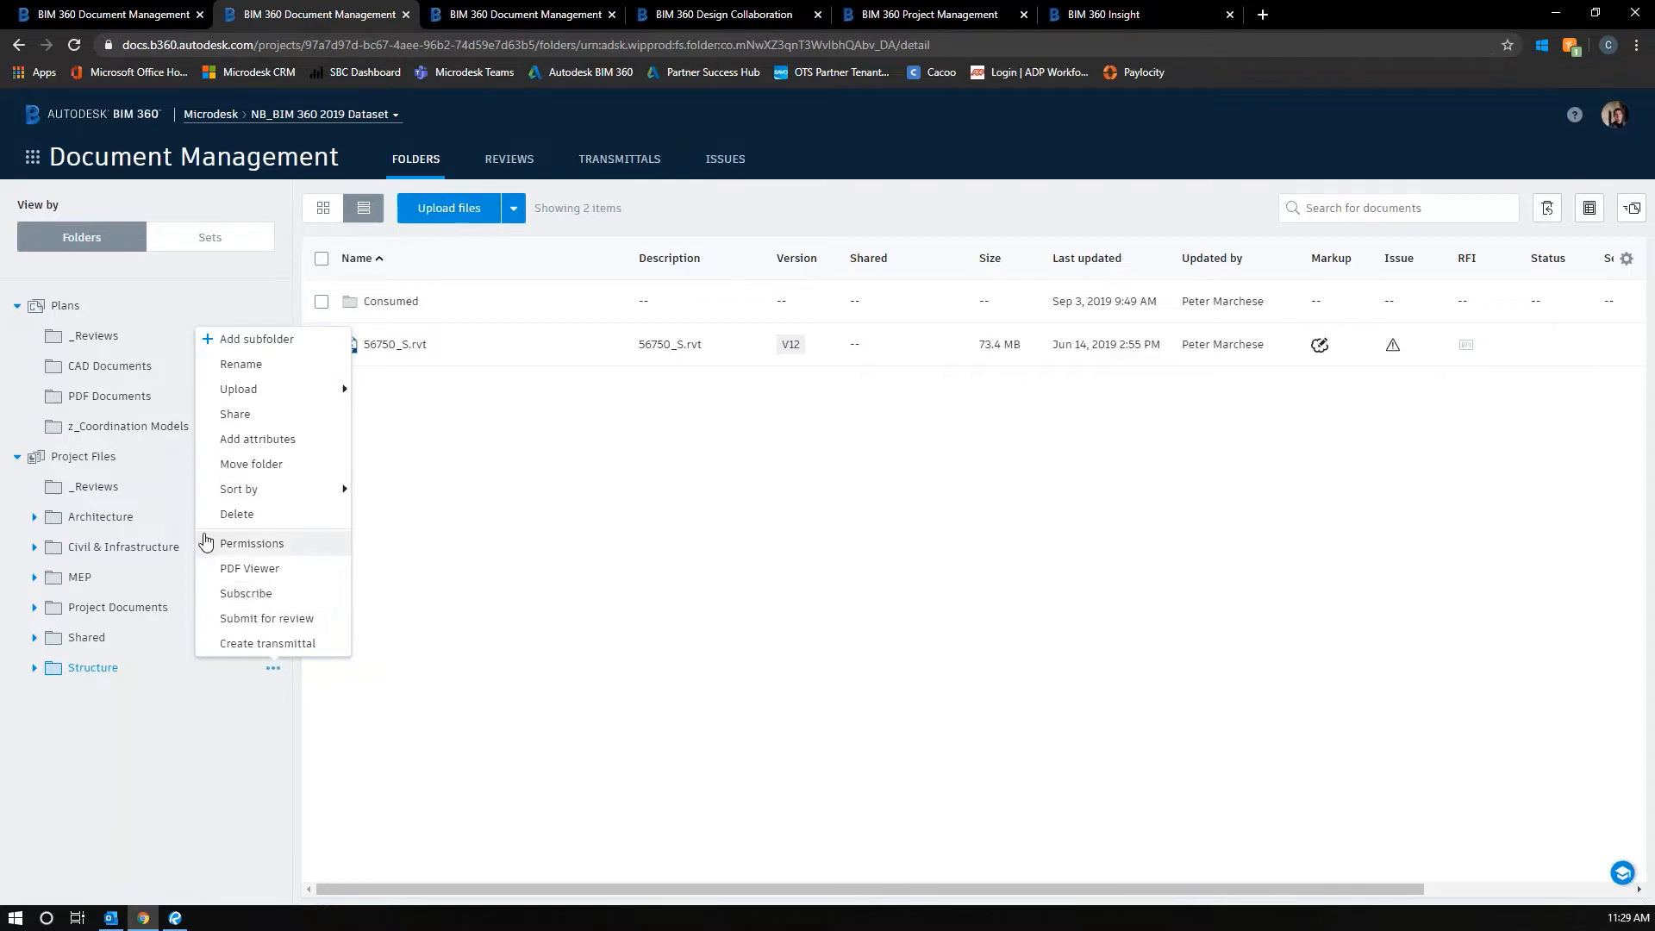
pyautogui.click(153, 829)
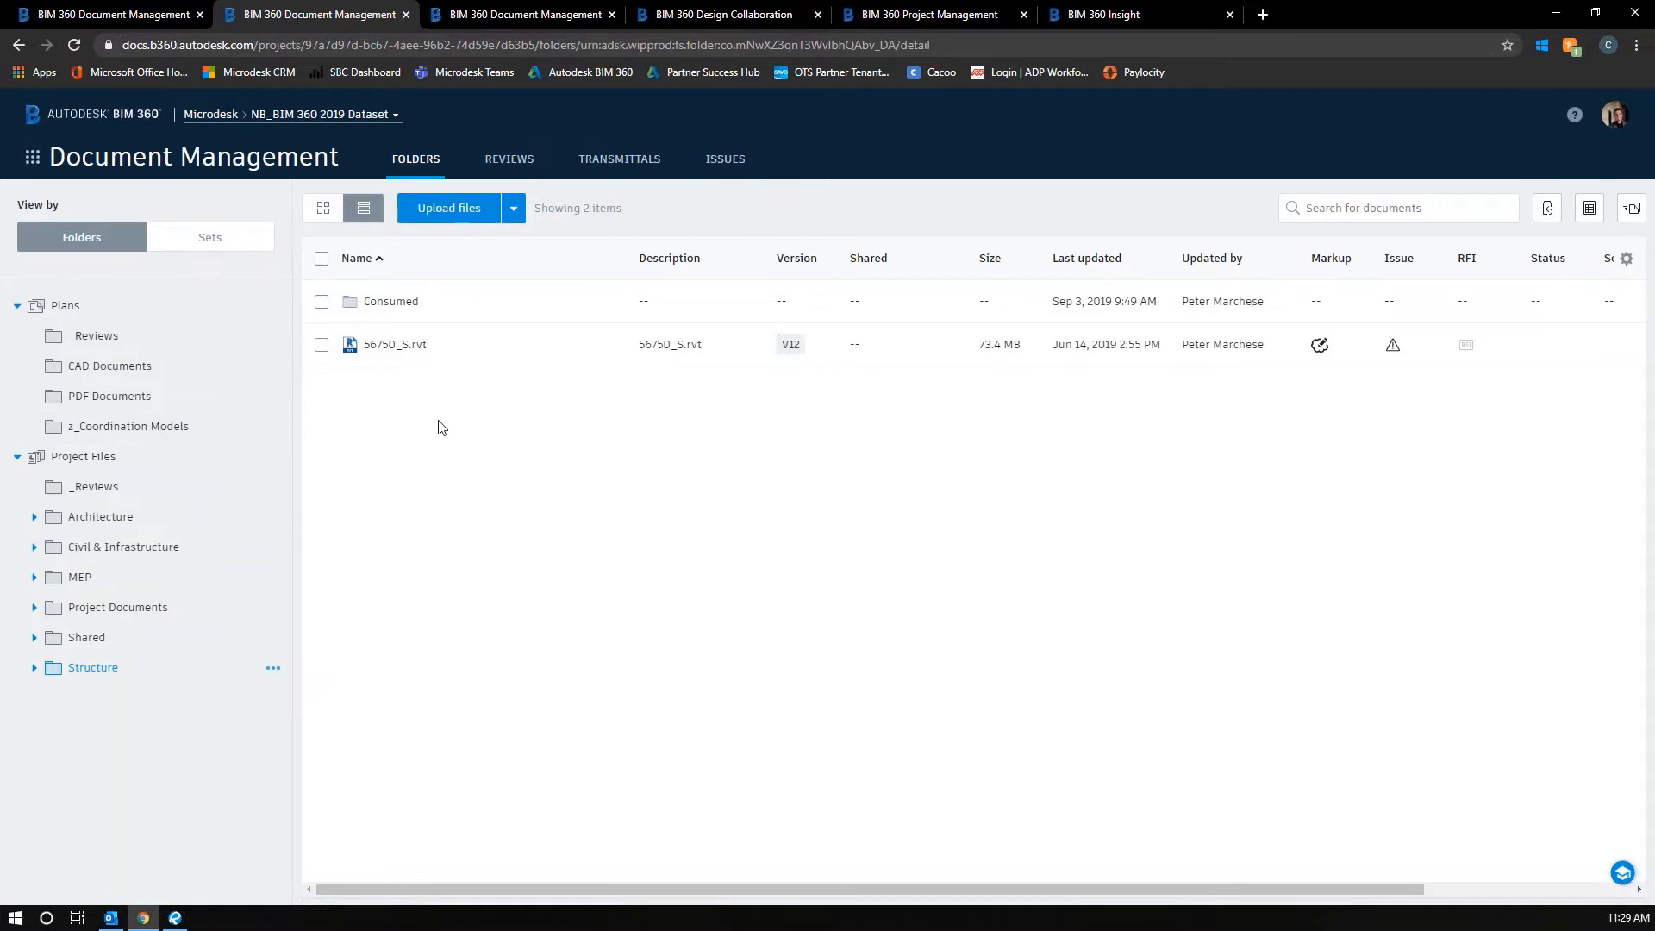
# - Select sheets A102, A103 and A104 in the Plans/PDF Documents folder and view their sharing options
pyautogui.click(34, 516)
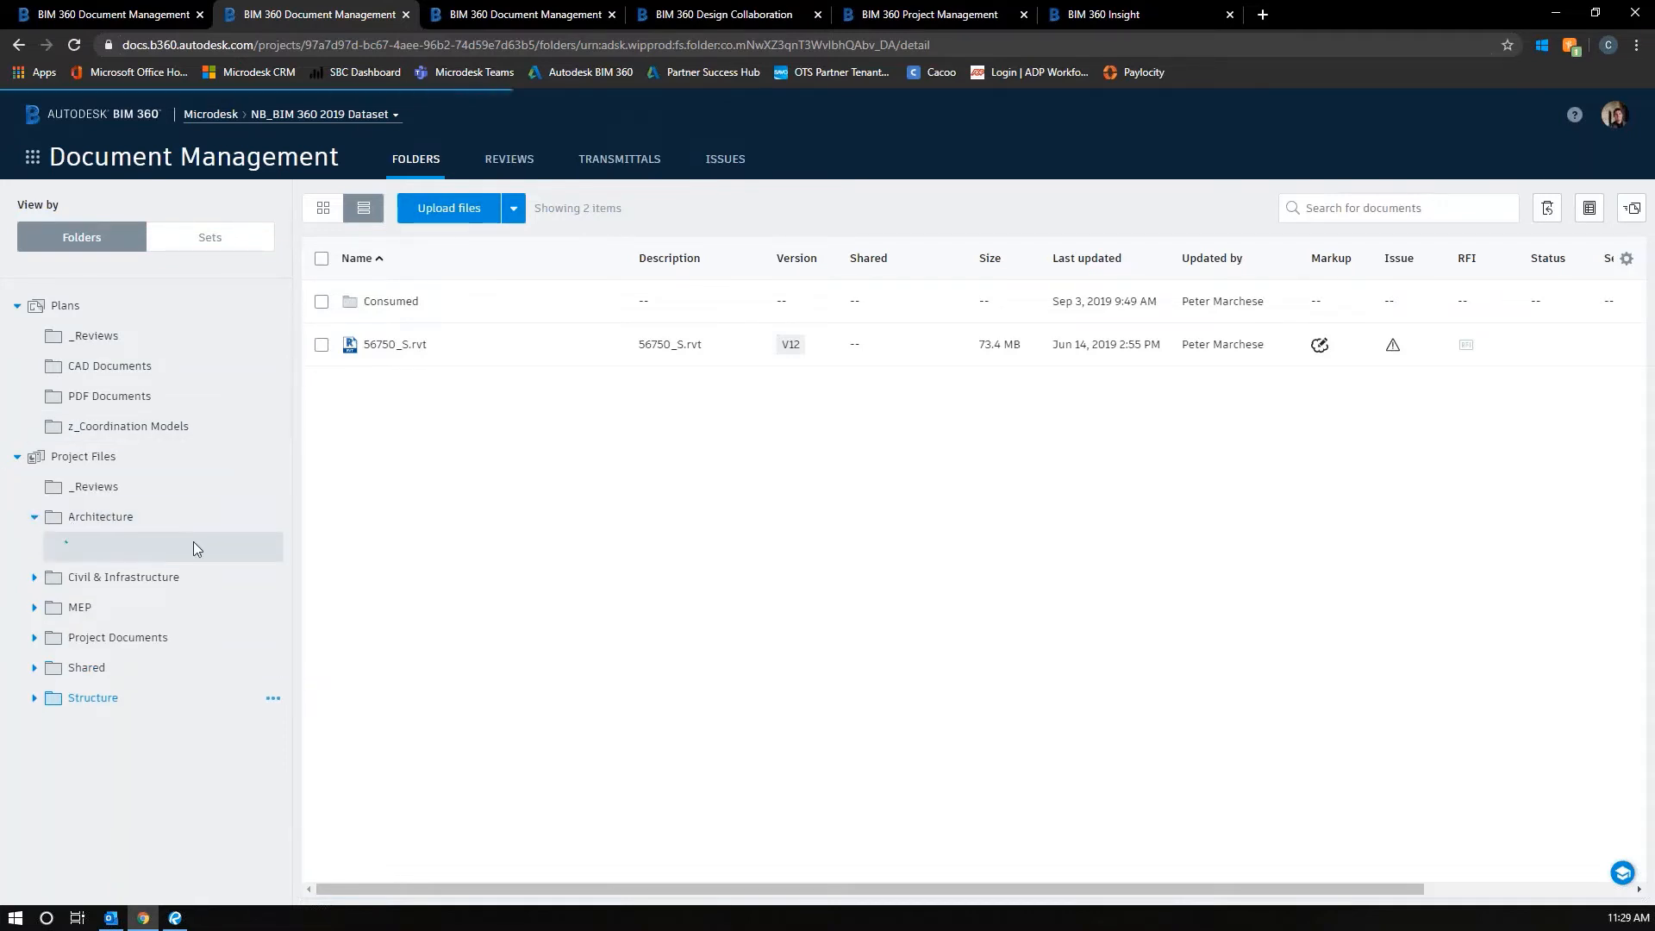
pyautogui.click(121, 396)
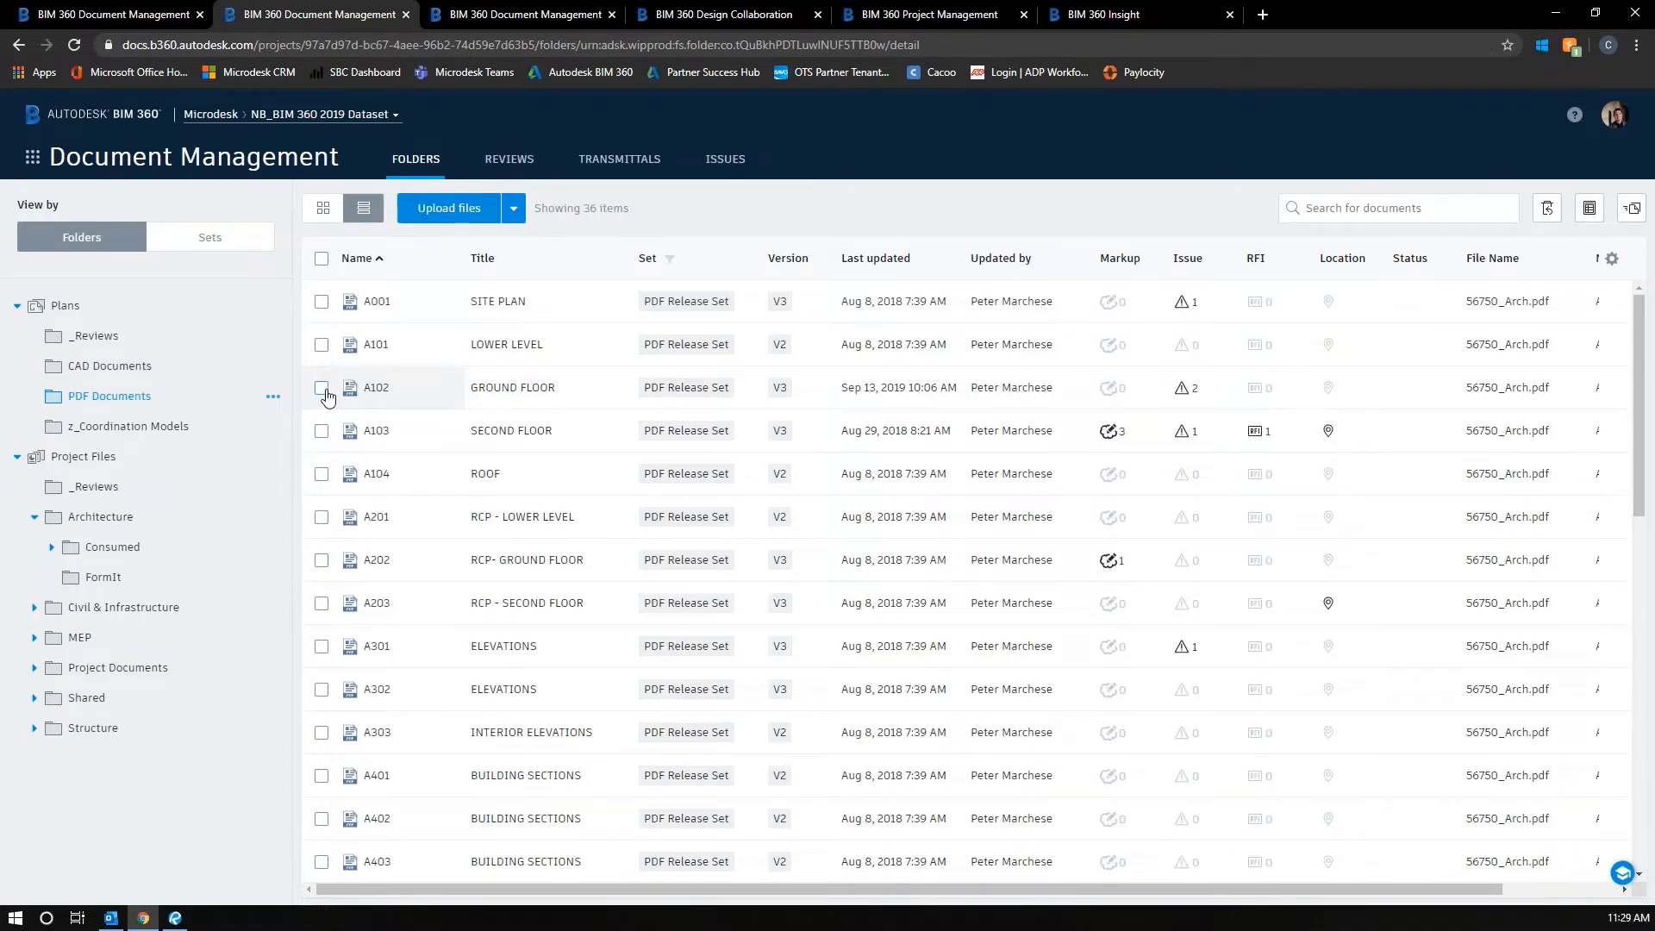
pyautogui.click(321, 388)
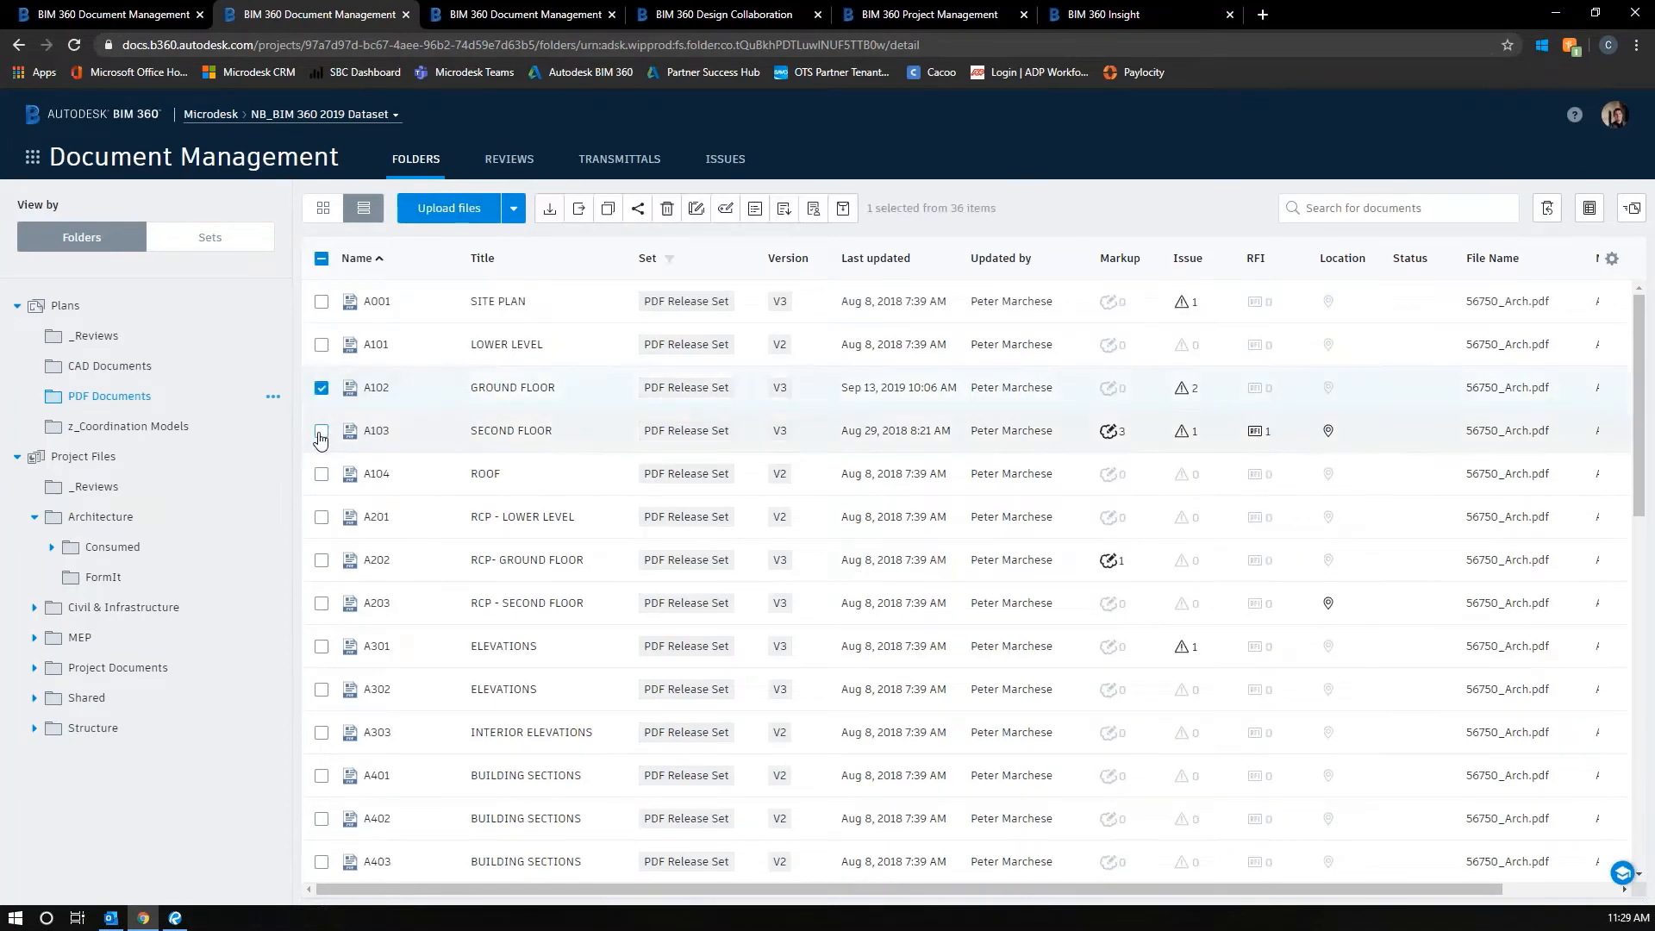
pyautogui.click(322, 431)
pyautogui.click(321, 474)
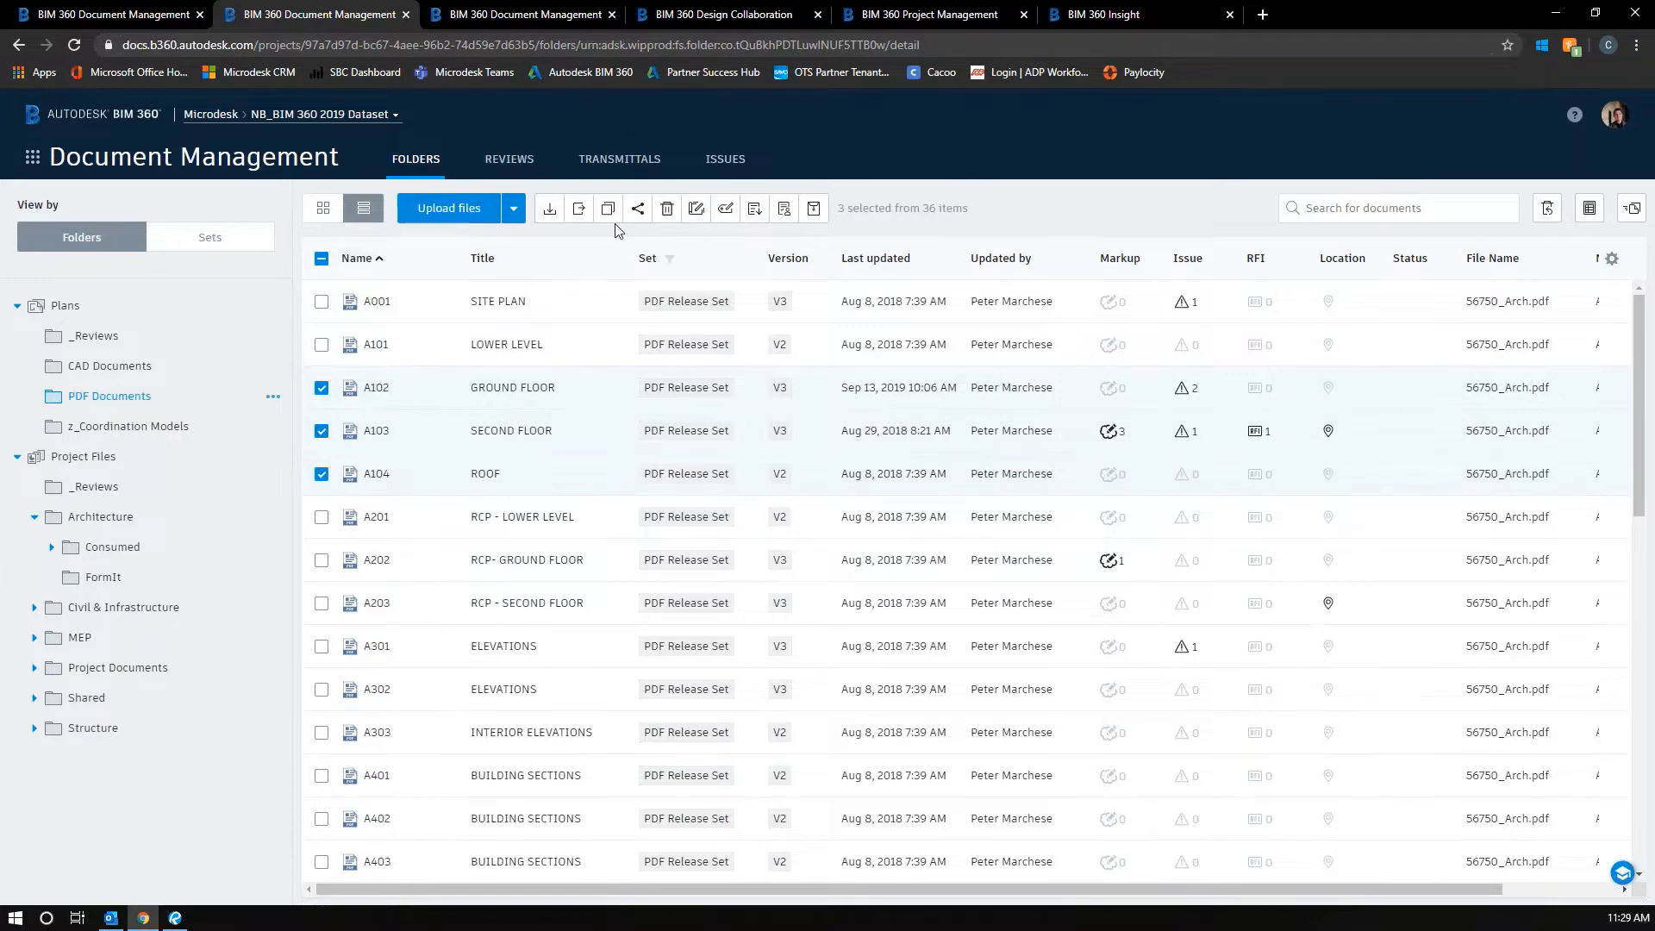
pyautogui.click(638, 210)
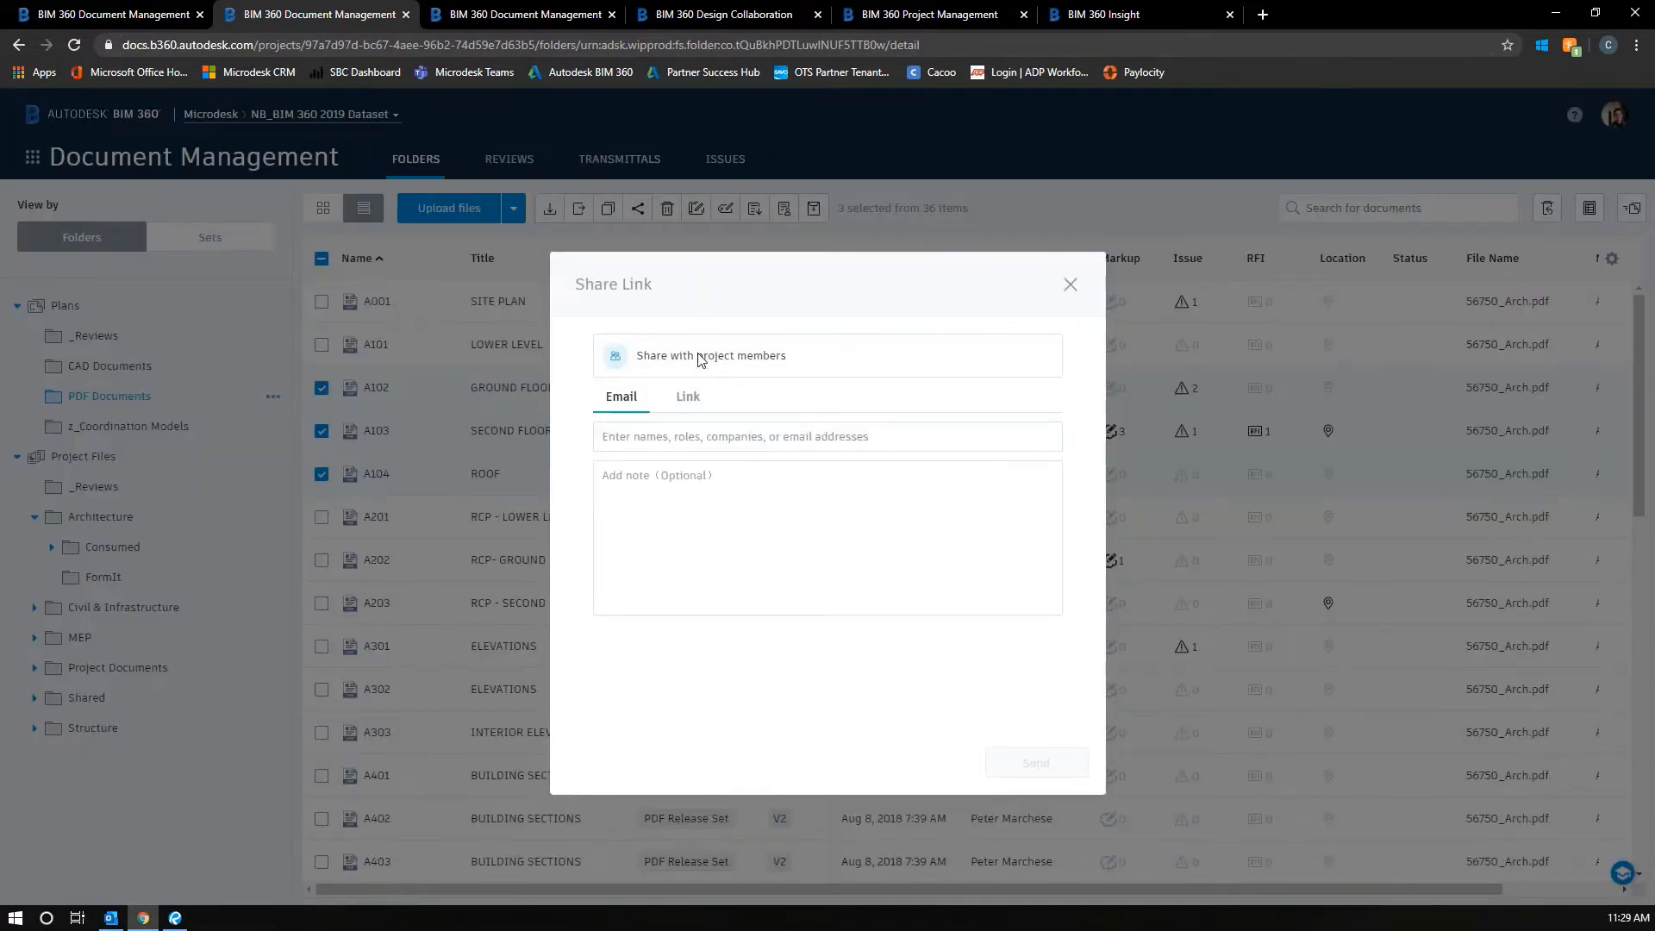
pyautogui.click(1070, 287)
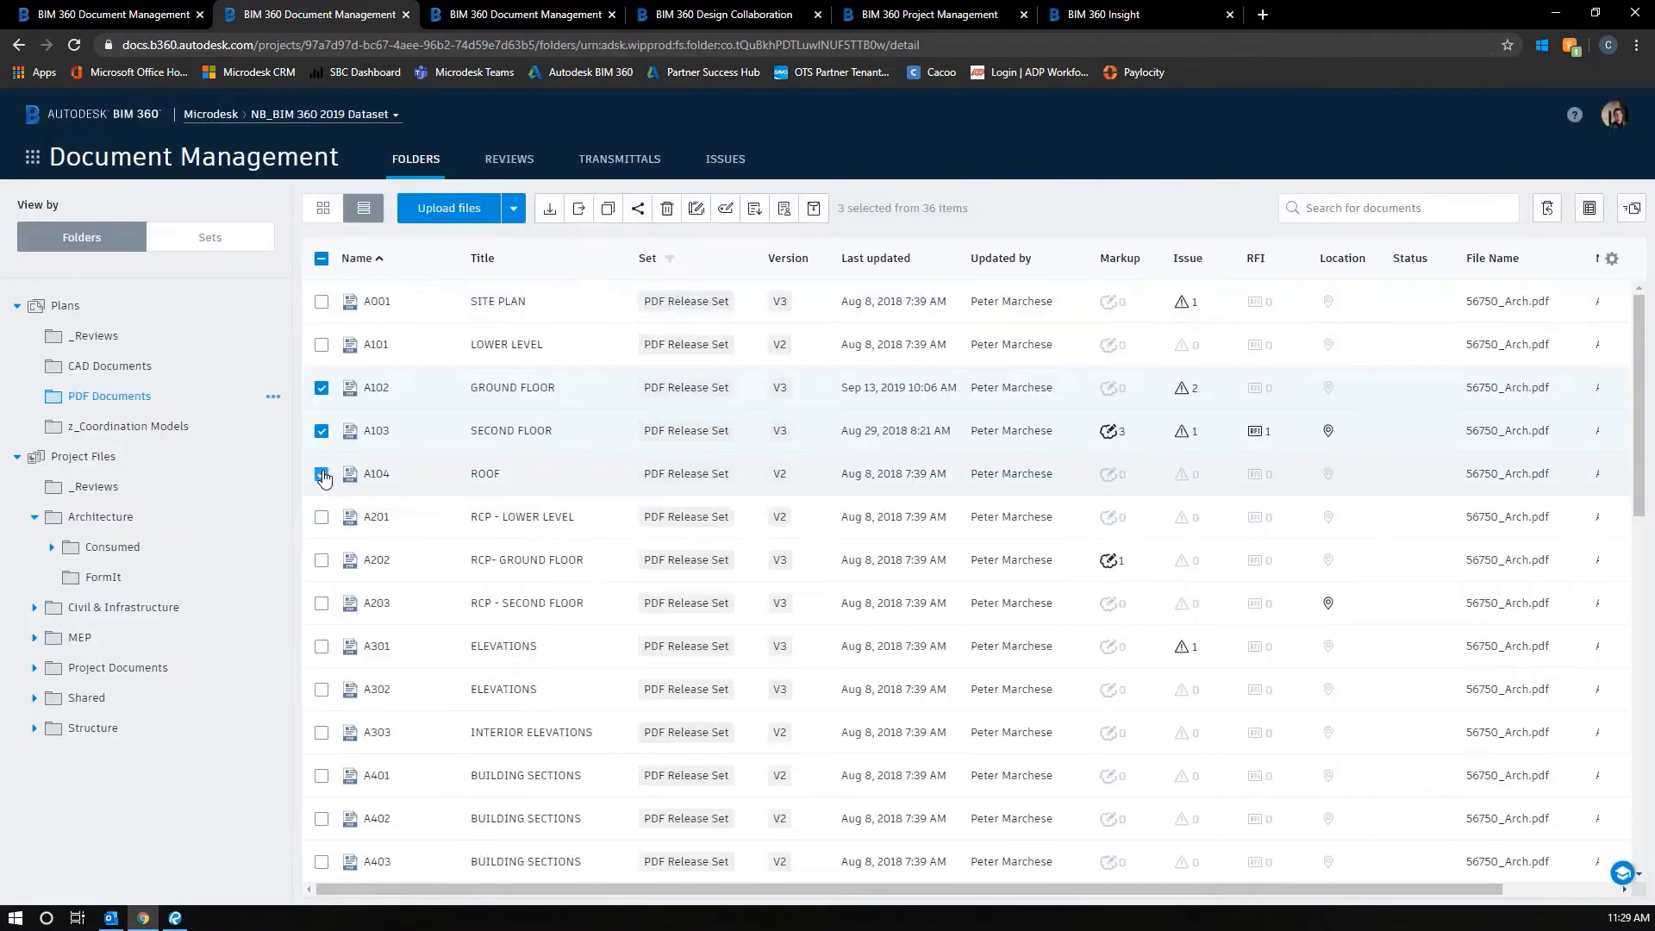
# - Reduce the selection to sheet A102 and view its generated share link for project members
pyautogui.click(322, 473)
pyautogui.click(322, 431)
pyautogui.click(637, 210)
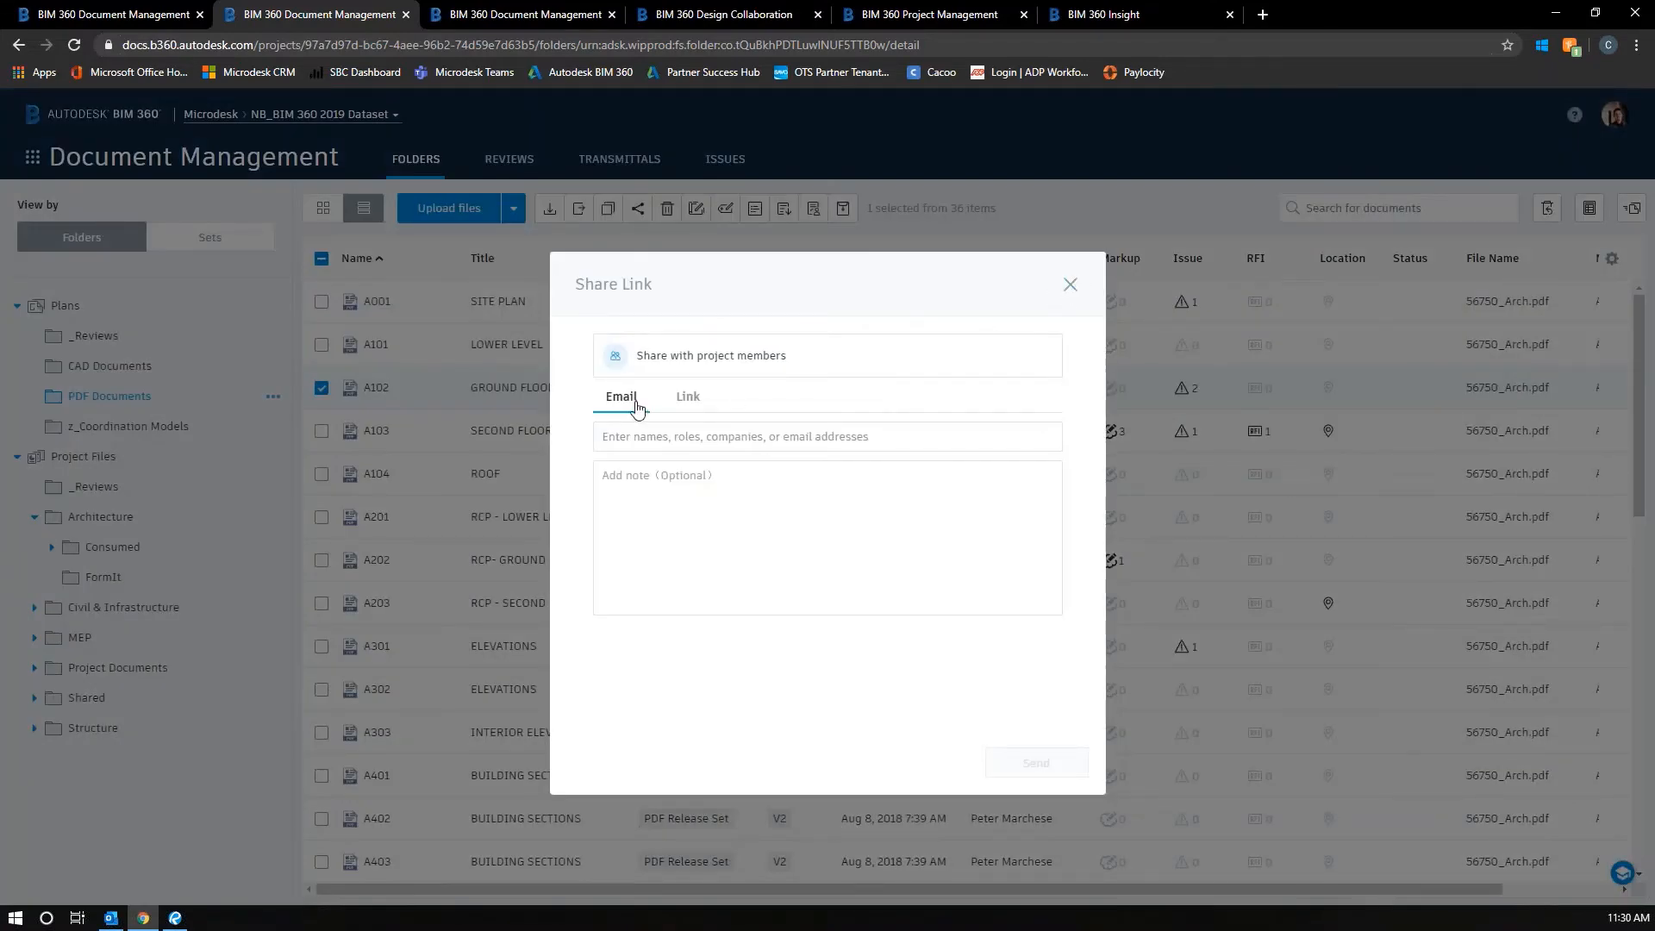
pyautogui.click(688, 398)
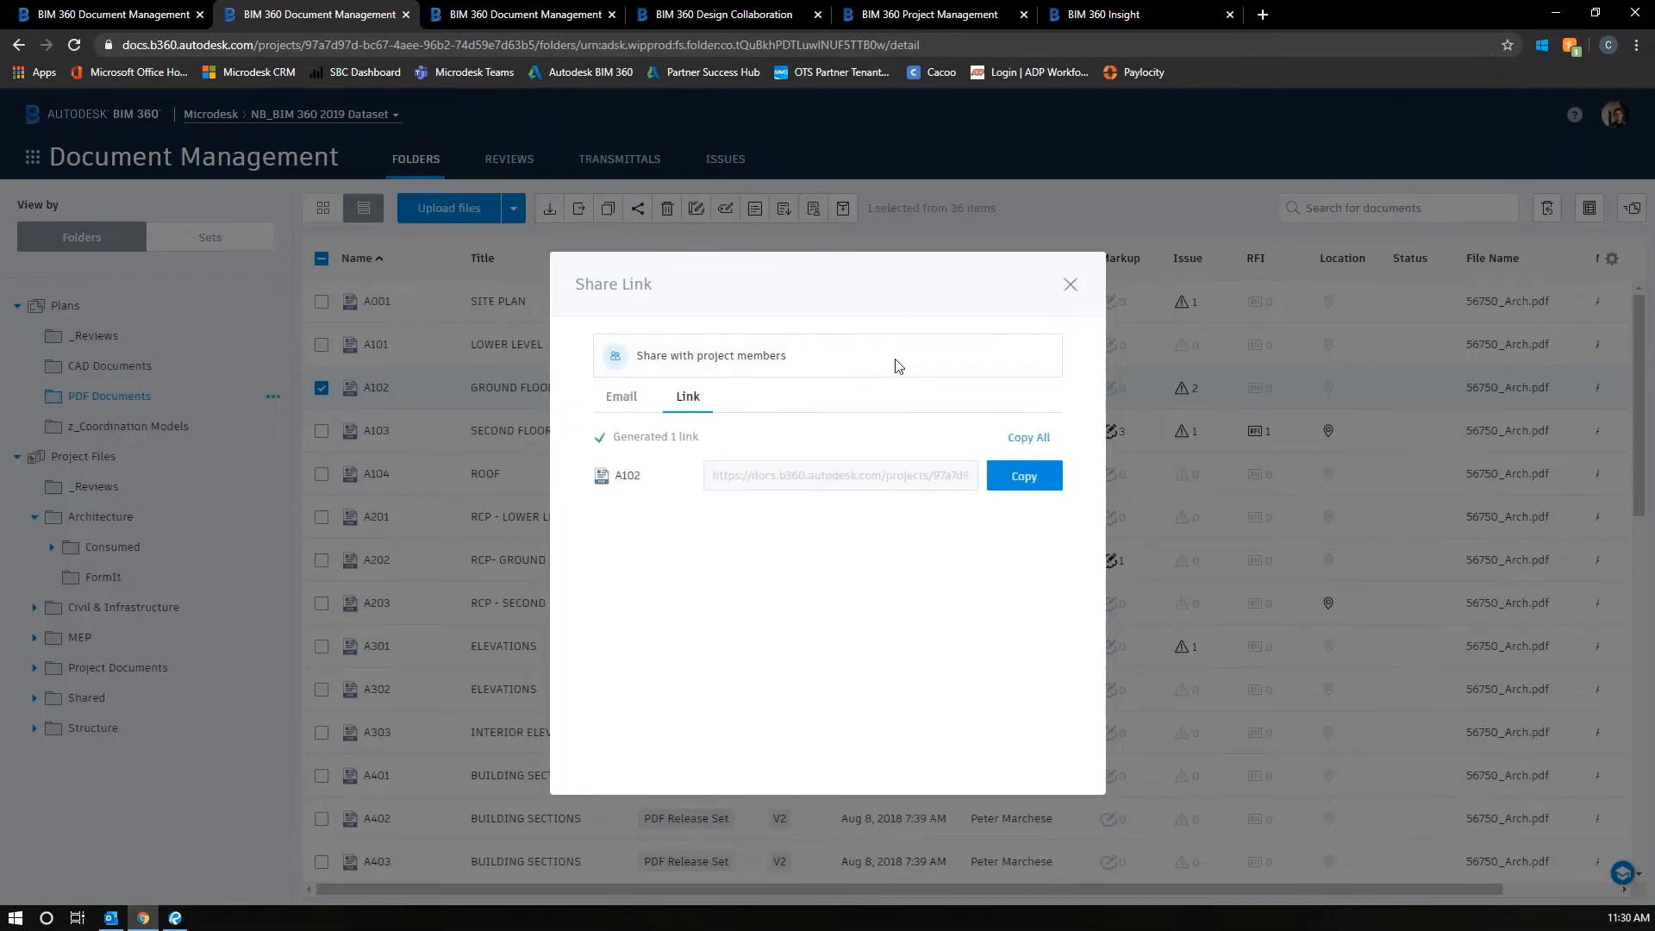
pyautogui.click(1070, 285)
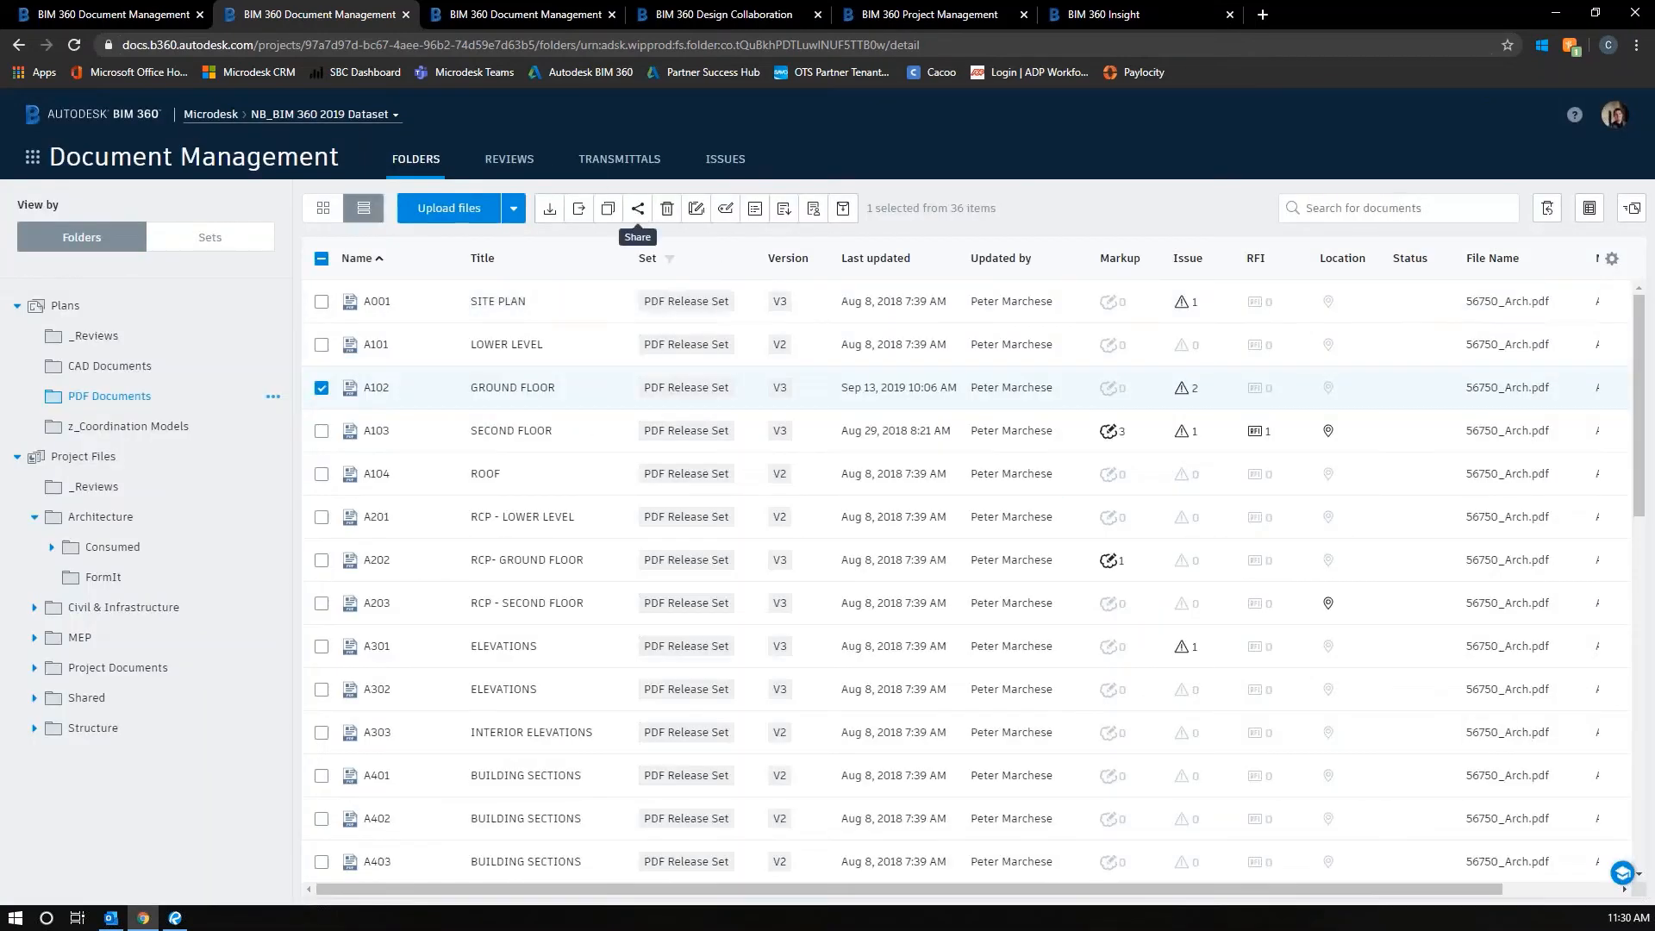
# - Check the public document sharing setting in Project Admin's Document Management advanced settings, and return to the PDF Documents folder
pyautogui.click(144, 15)
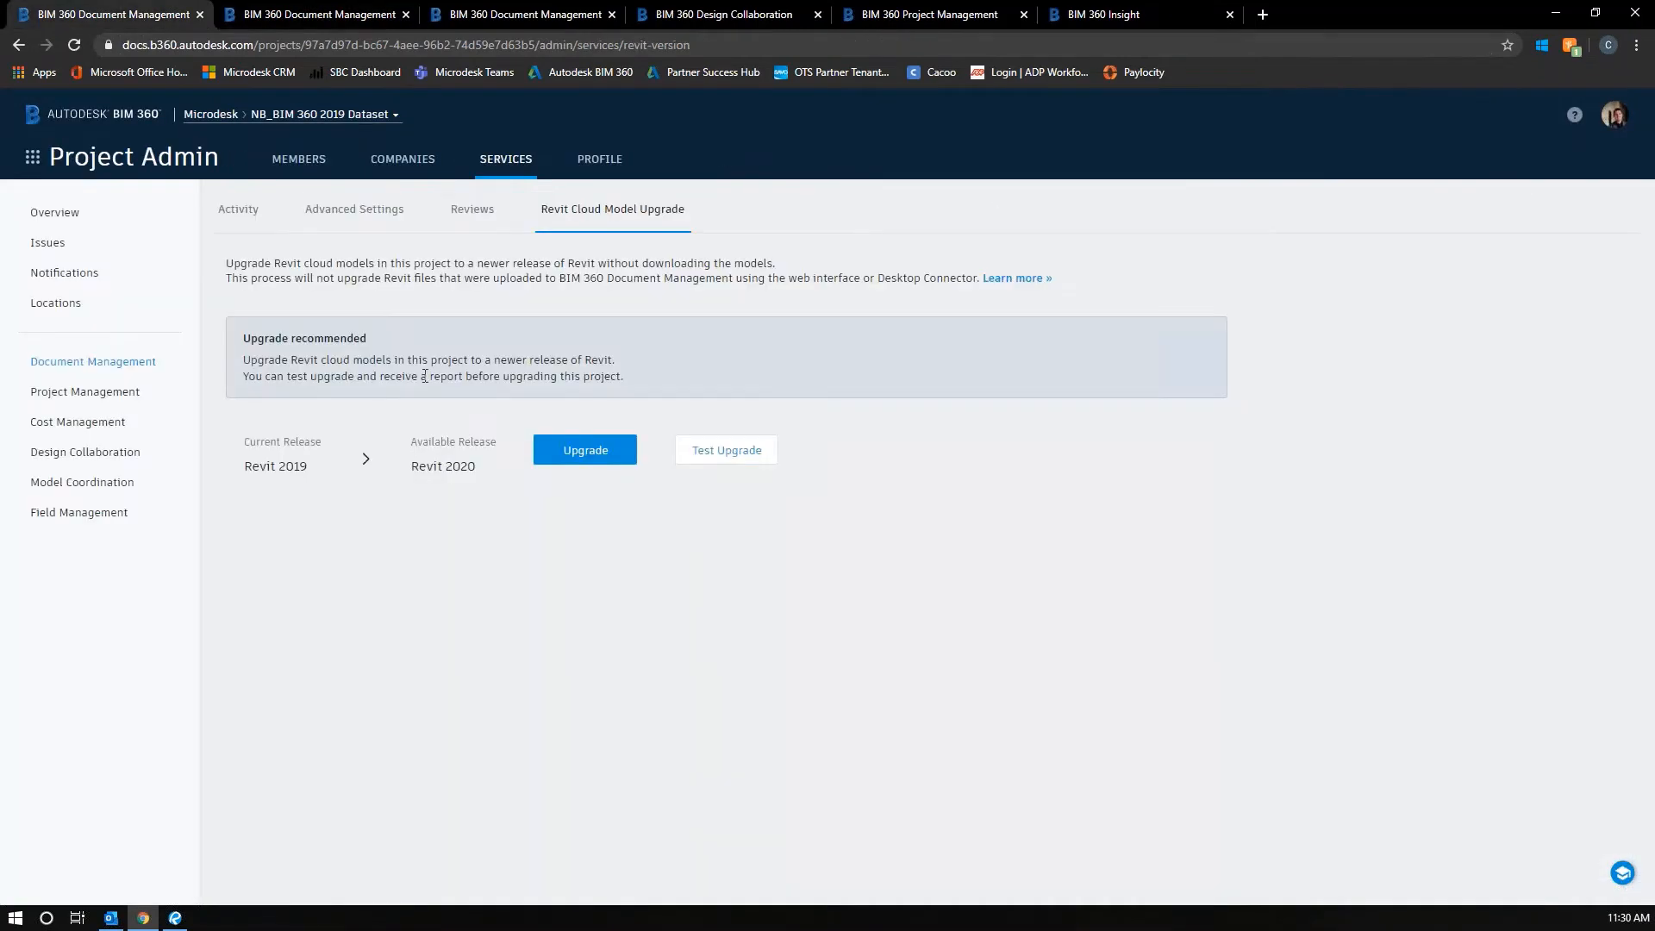
pyautogui.click(96, 361)
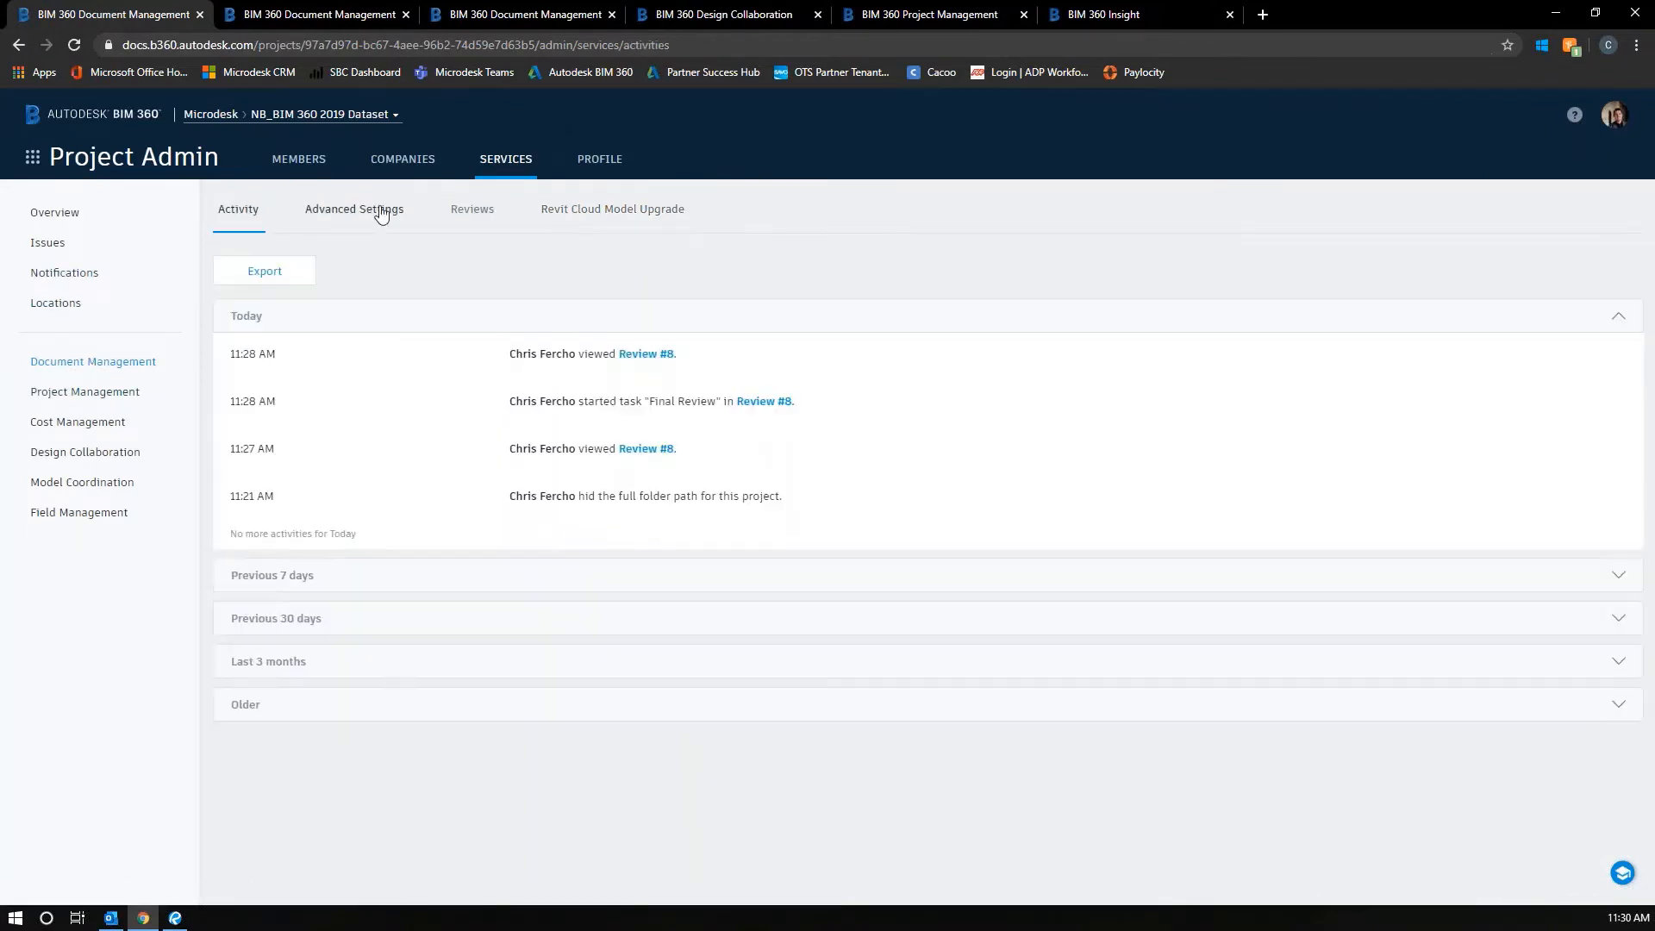
pyautogui.click(381, 213)
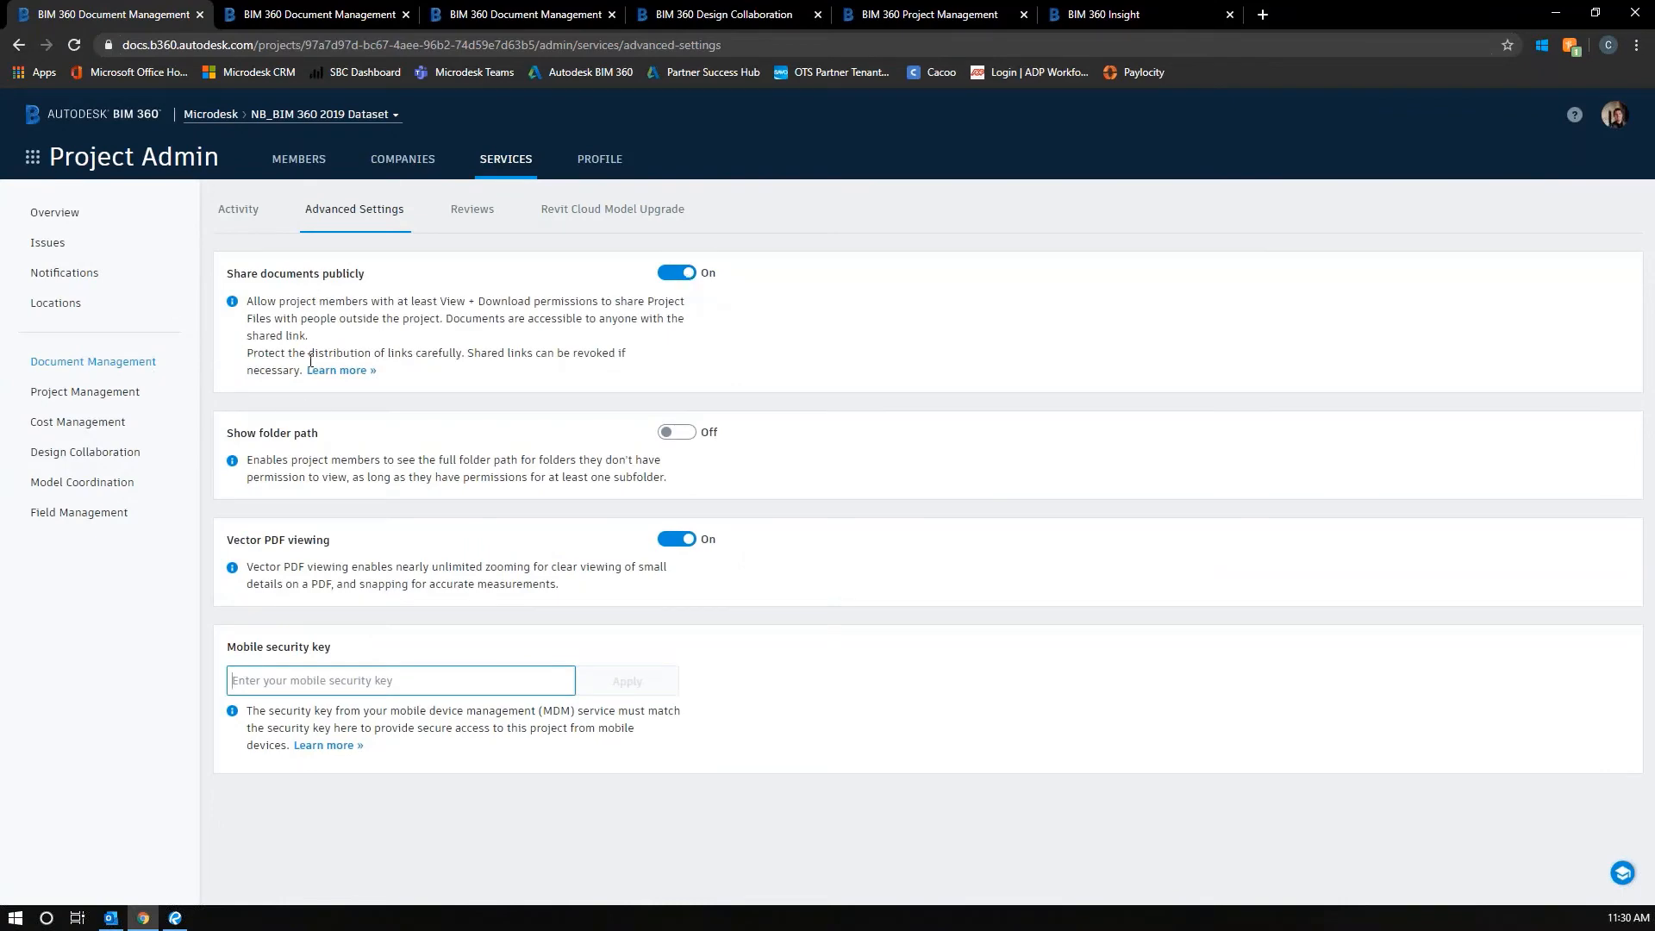
pyautogui.click(343, 15)
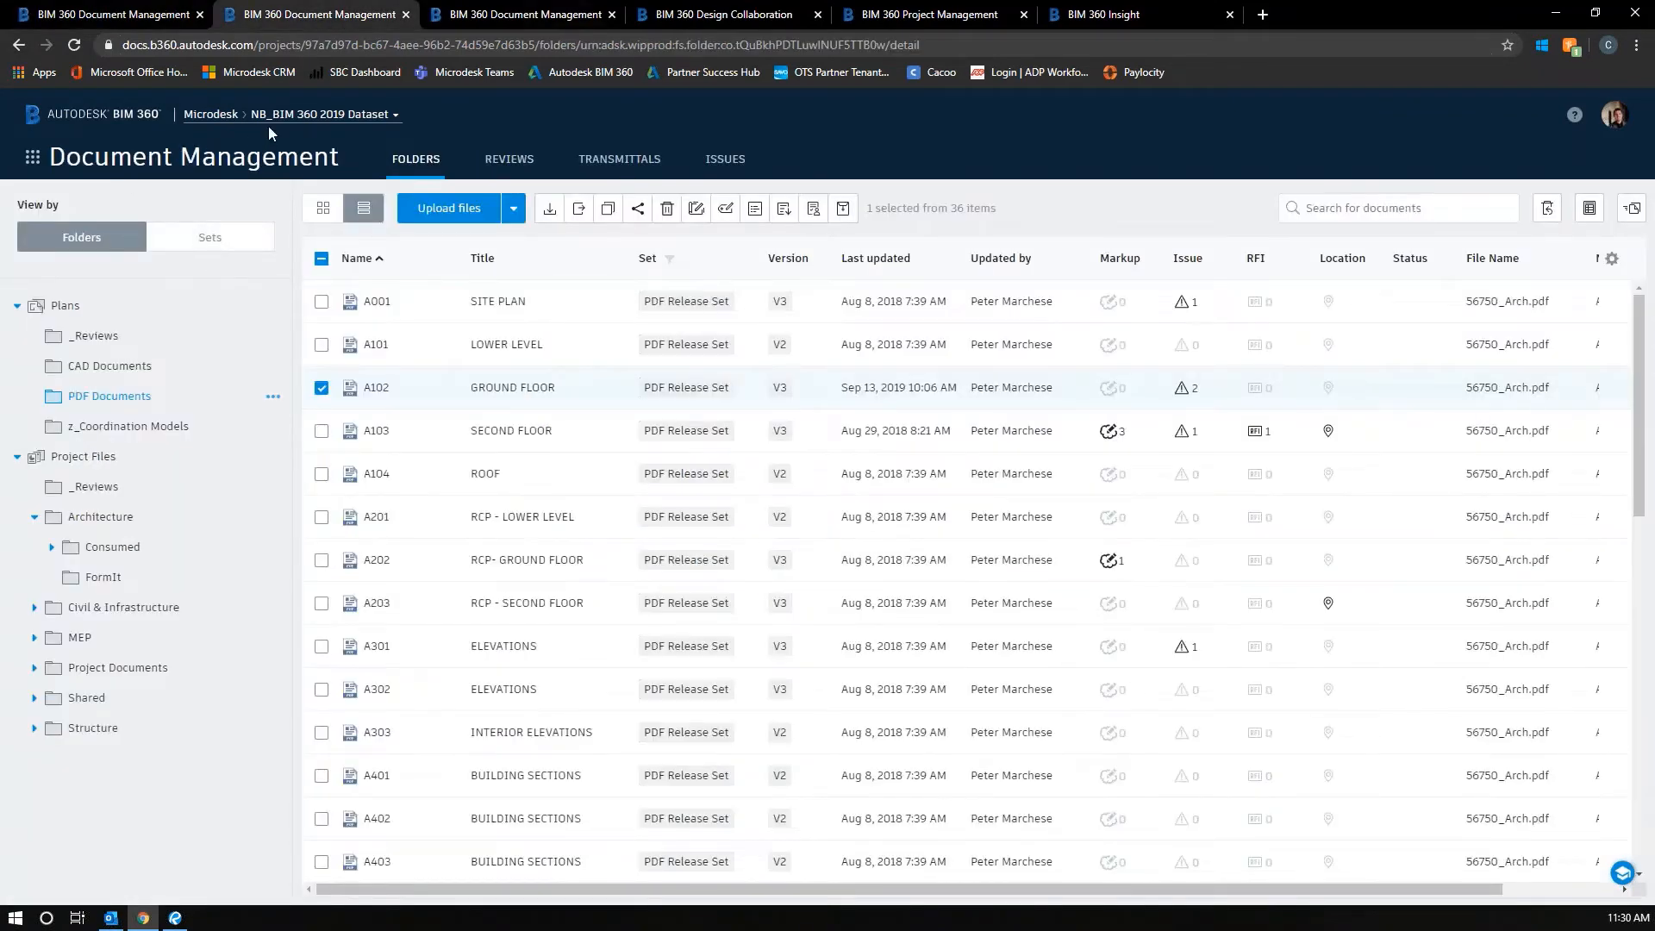
# - View the recipient choices and note field for sharing sheet A102 by email, and close without sending
pyautogui.click(637, 208)
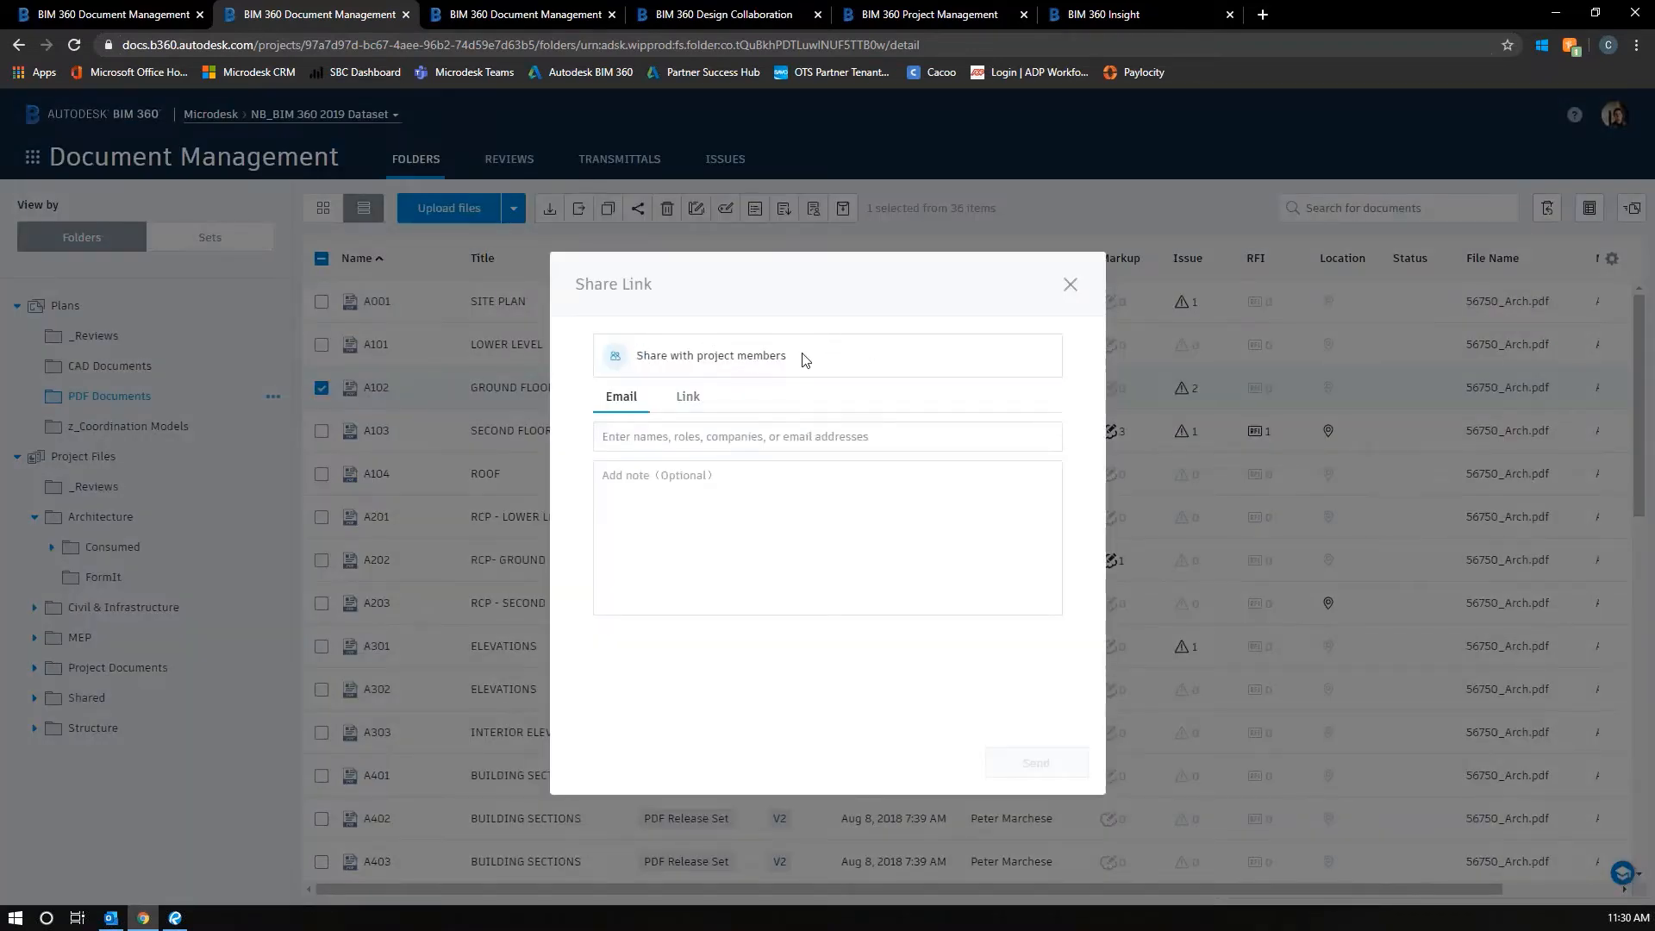
pyautogui.click(688, 448)
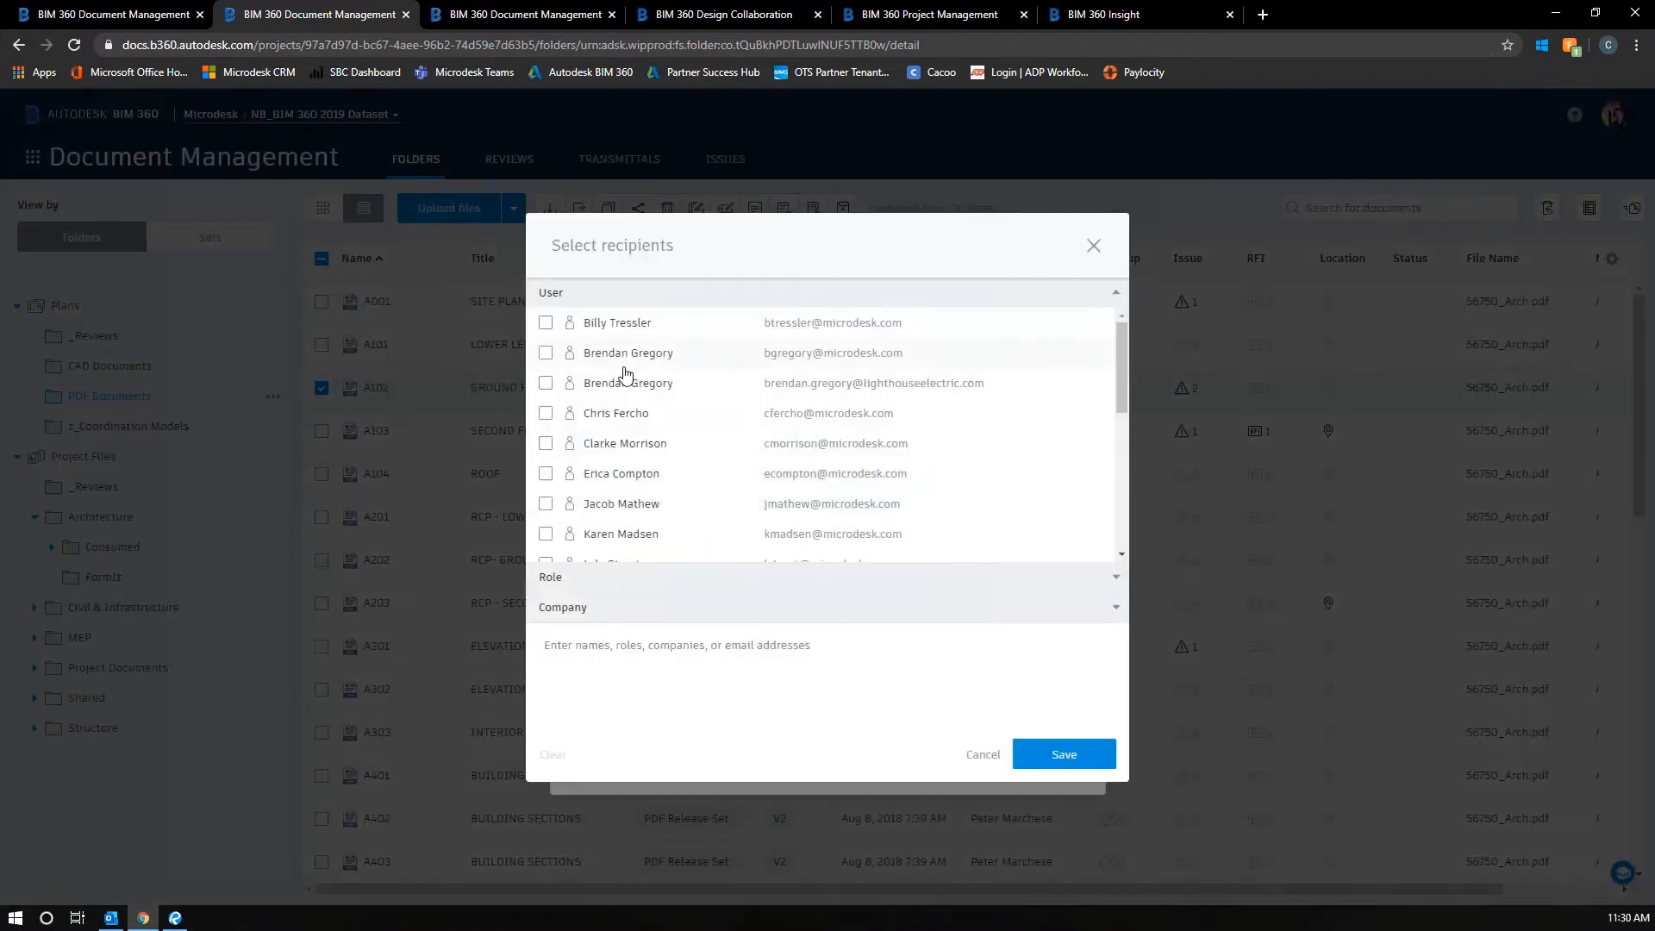
pyautogui.scroll(-3, 633, 397)
pyautogui.scroll(-3, 638, 413)
pyautogui.click(970, 757)
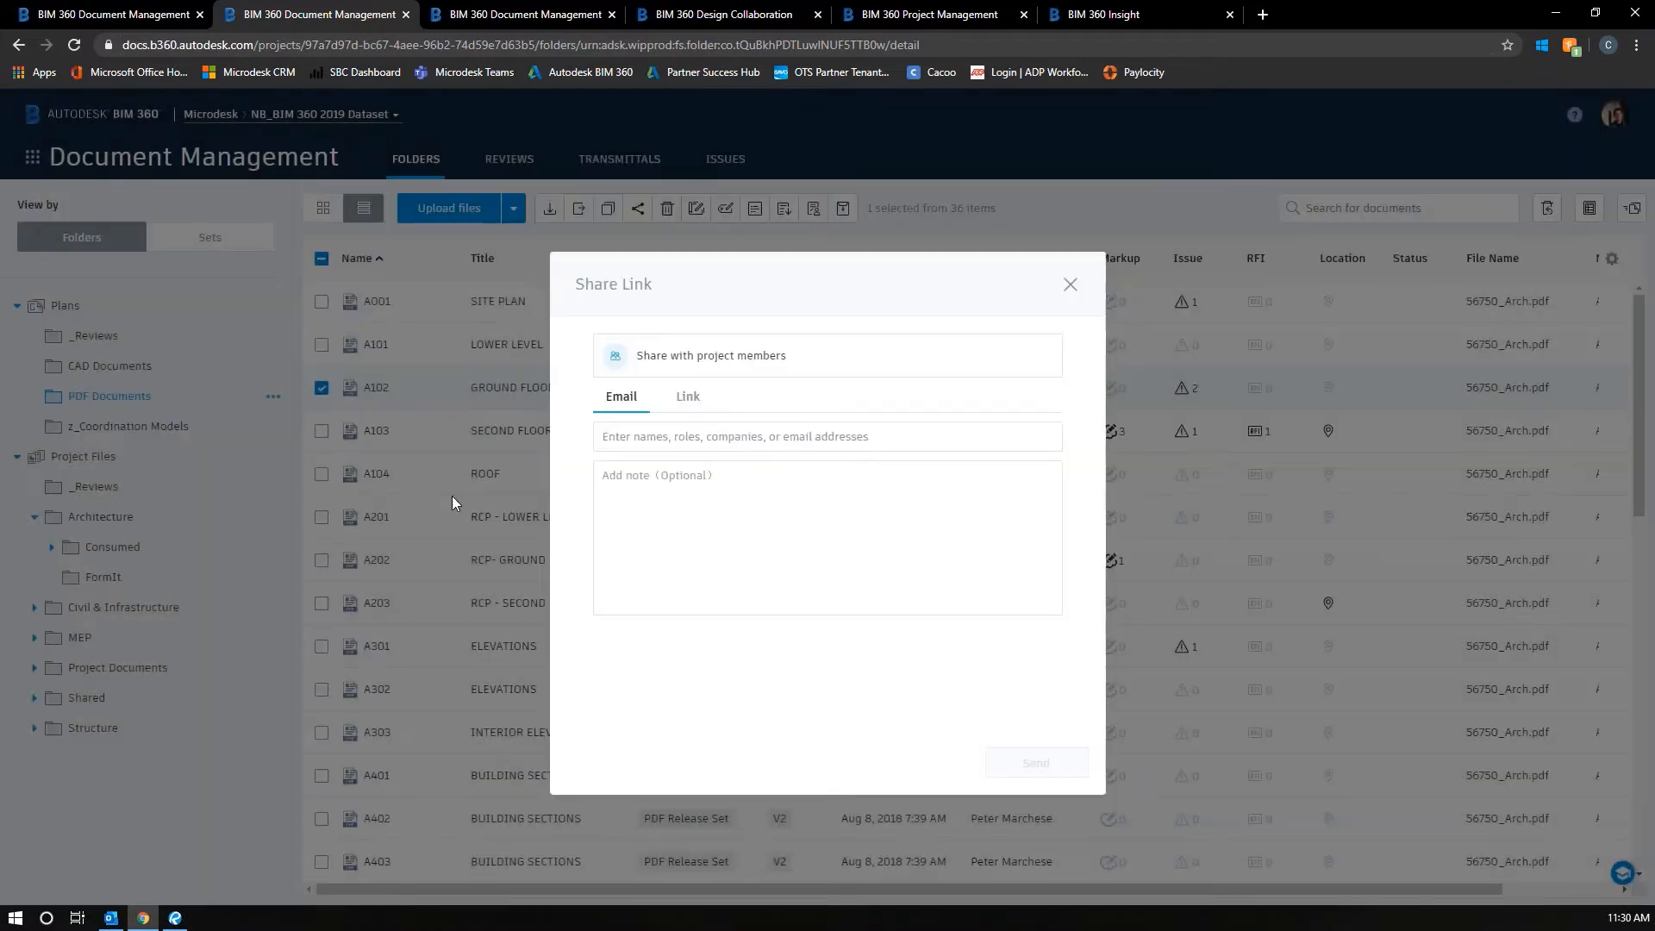
pyautogui.click(665, 485)
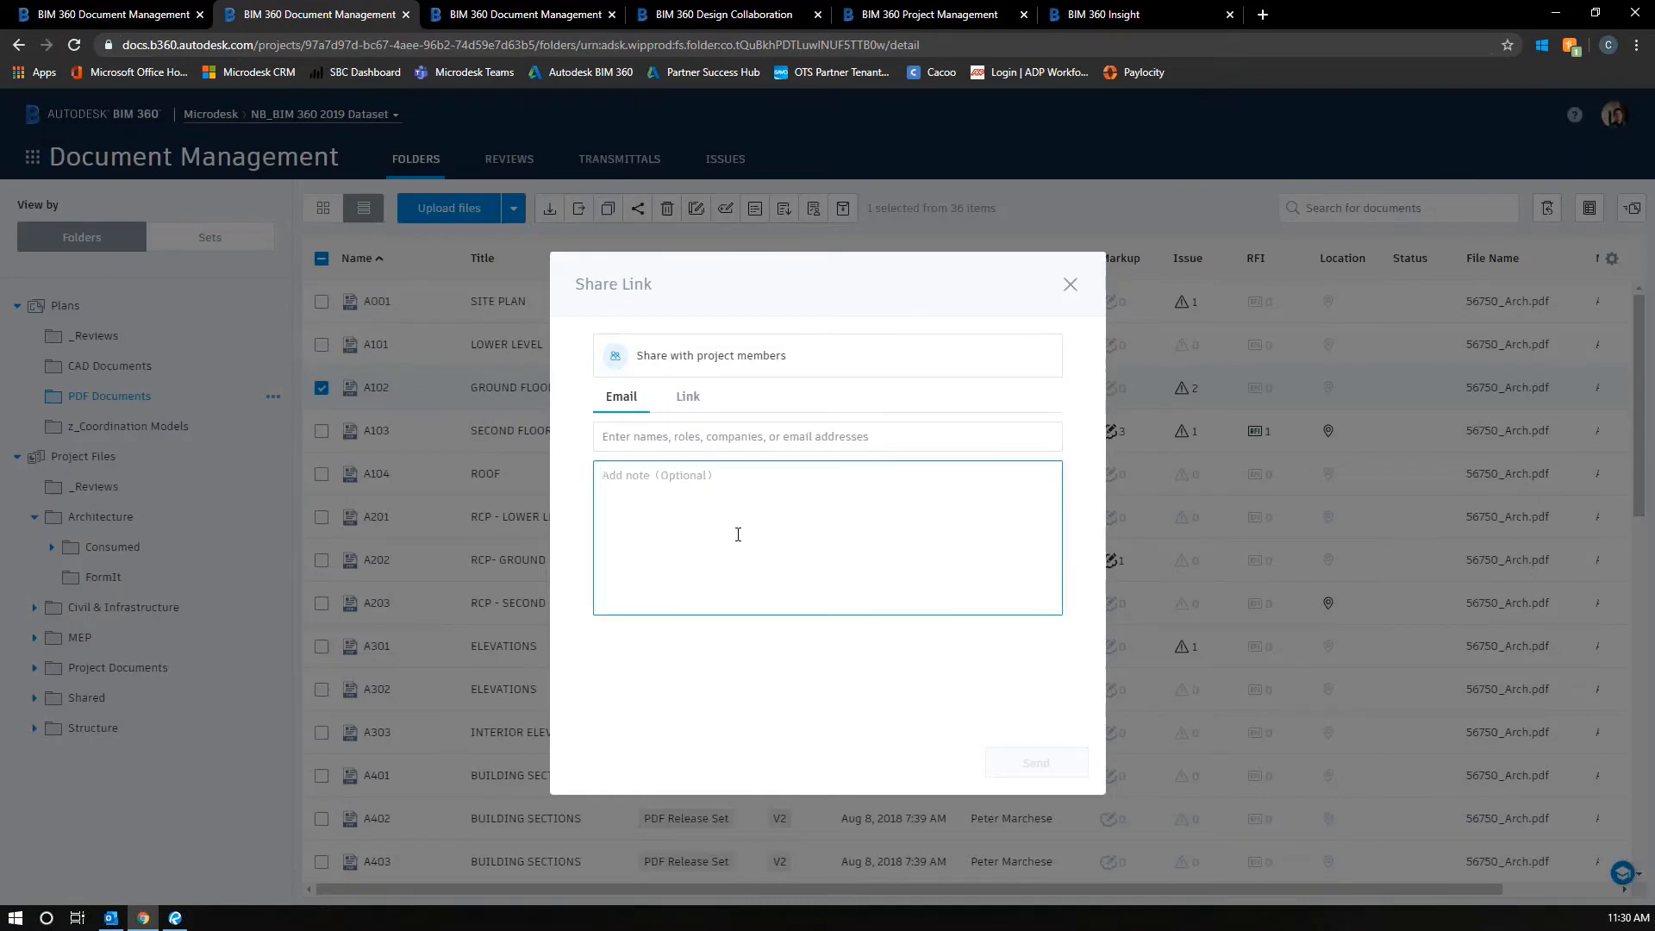
pyautogui.click(1071, 285)
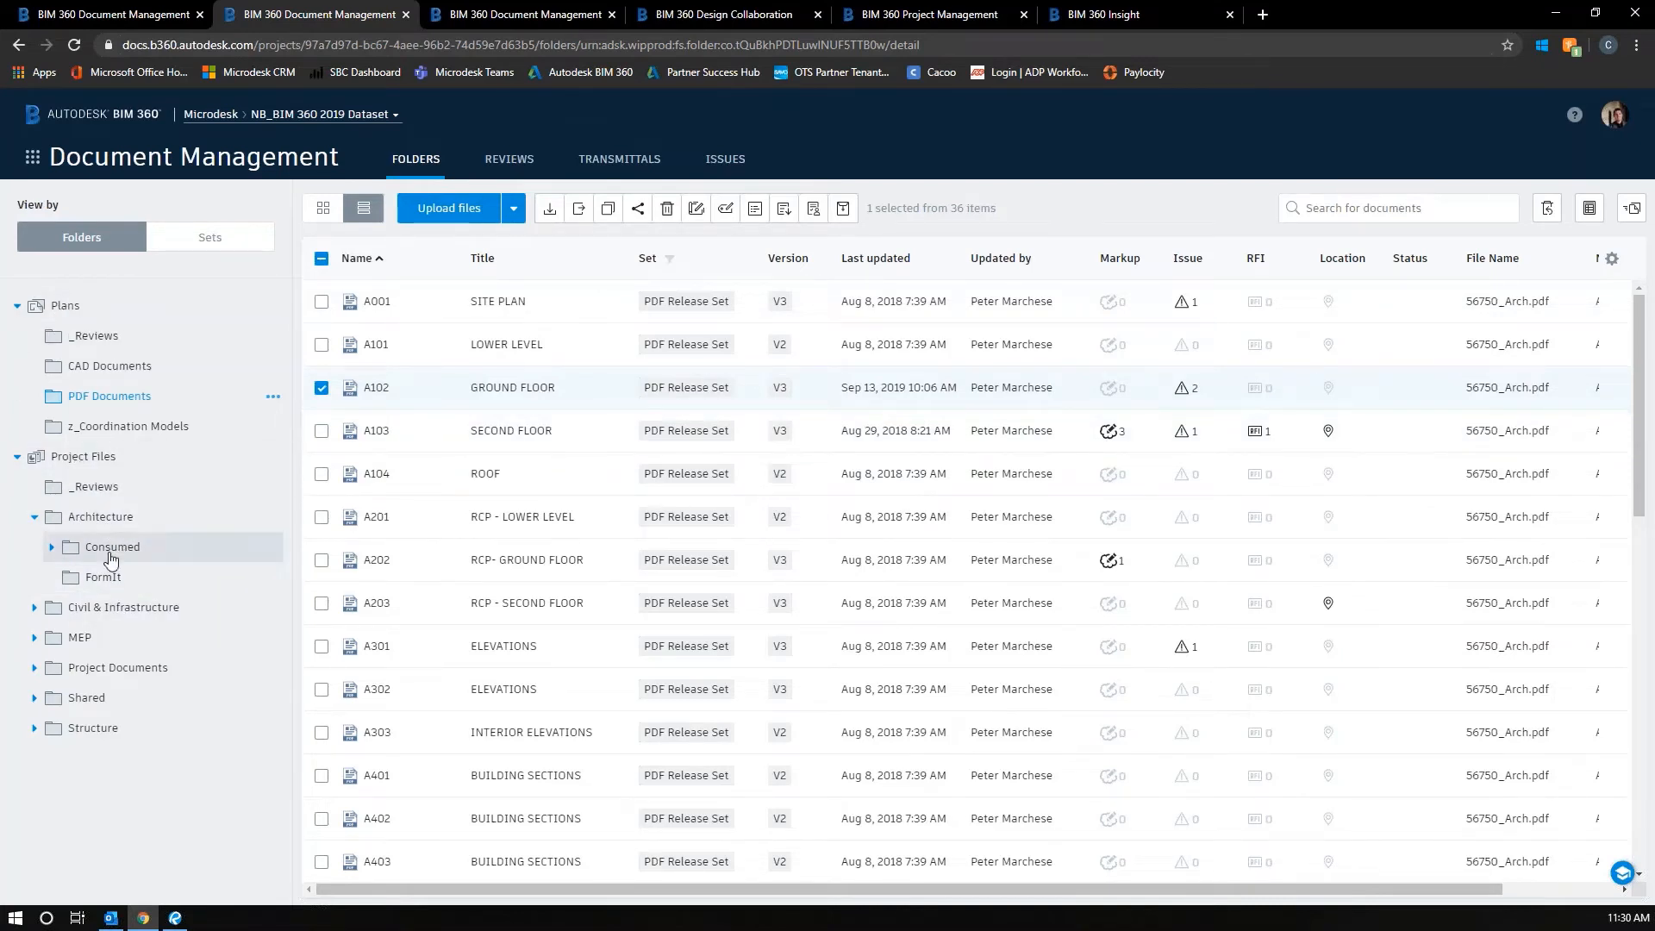
# - Start sharing CD_19_0624 Review Set.pdf from the Project Documents/Submissions folder and set its access to Share with public
pyautogui.click(119, 666)
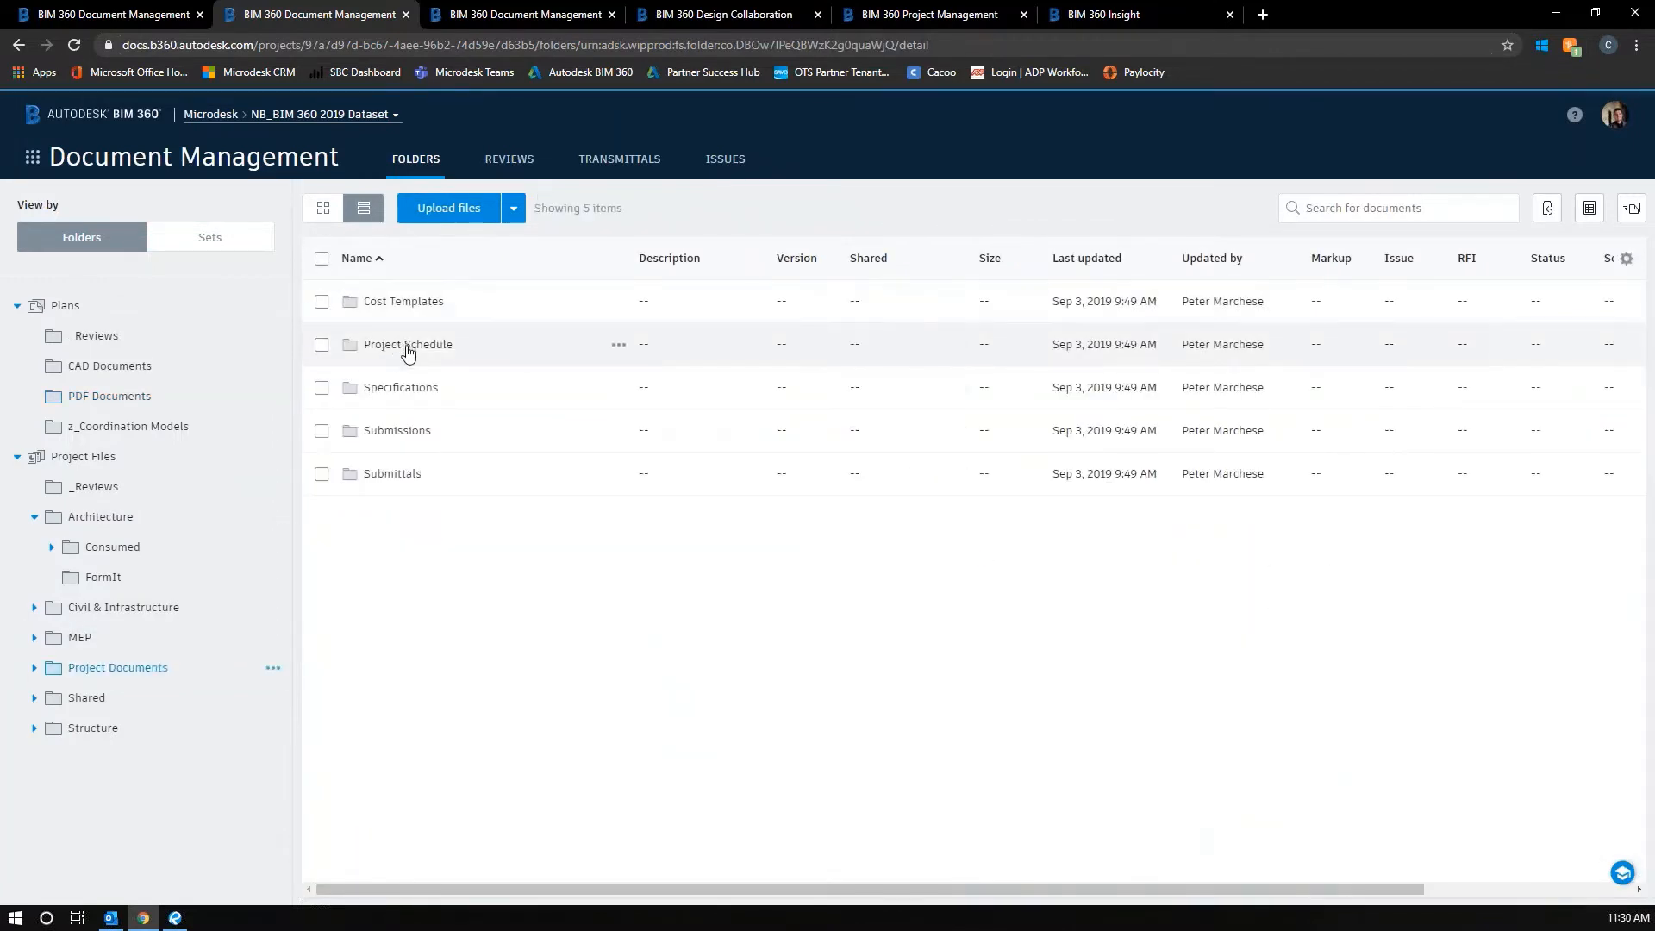
pyautogui.click(398, 433)
pyautogui.click(321, 303)
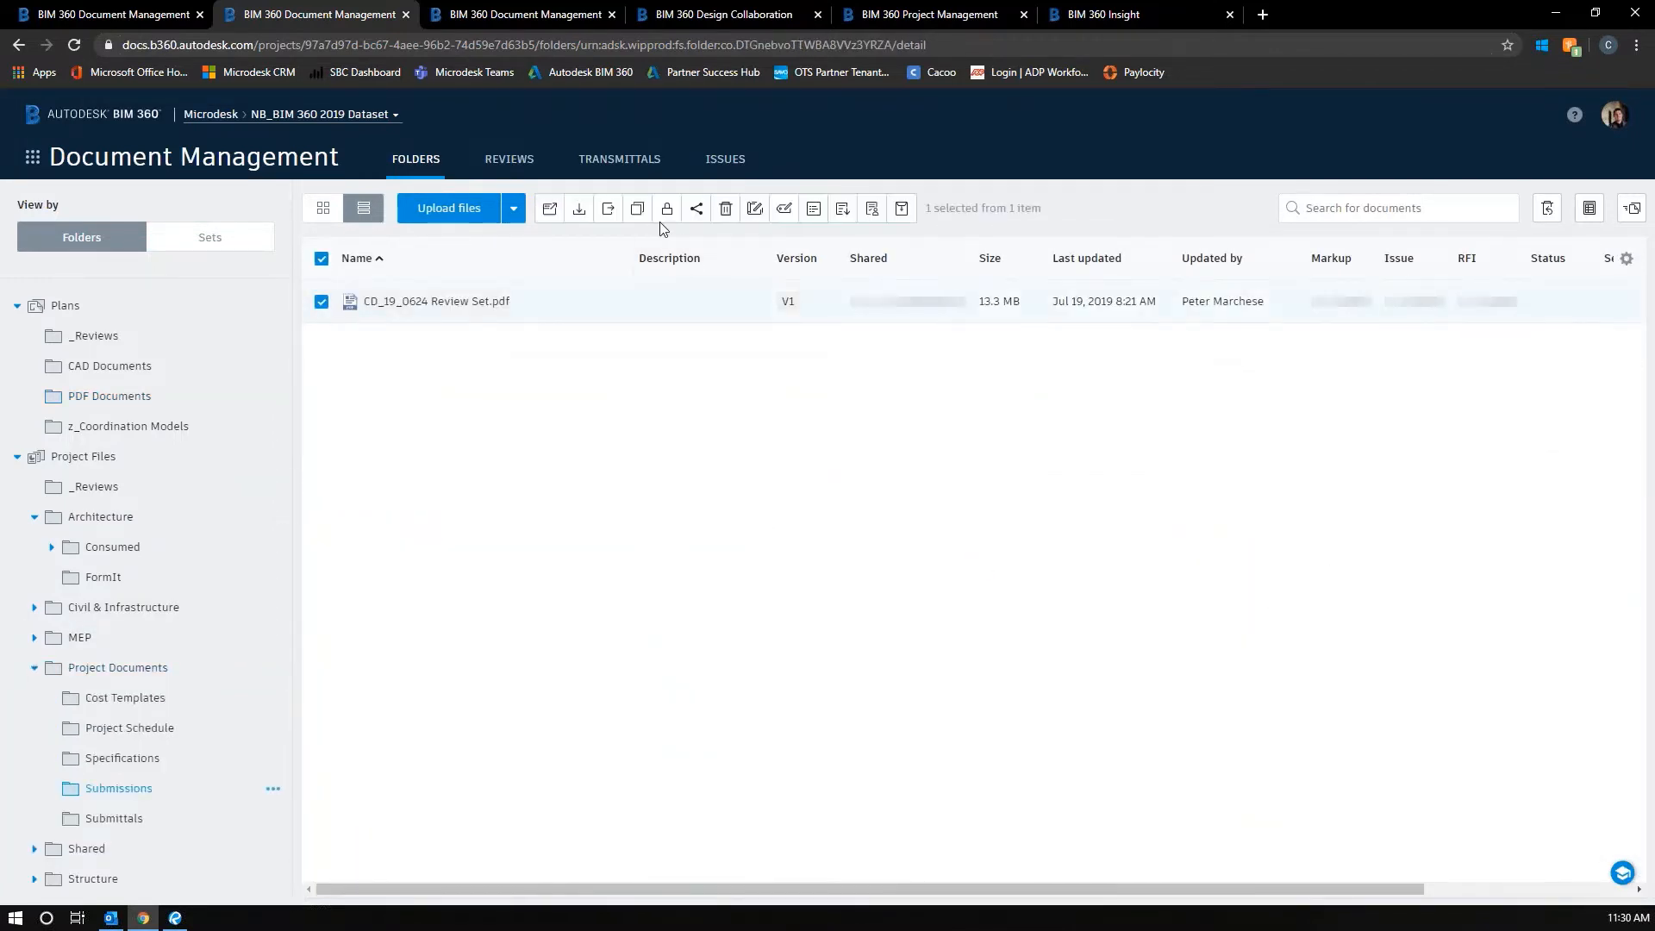
pyautogui.click(695, 208)
pyautogui.click(775, 362)
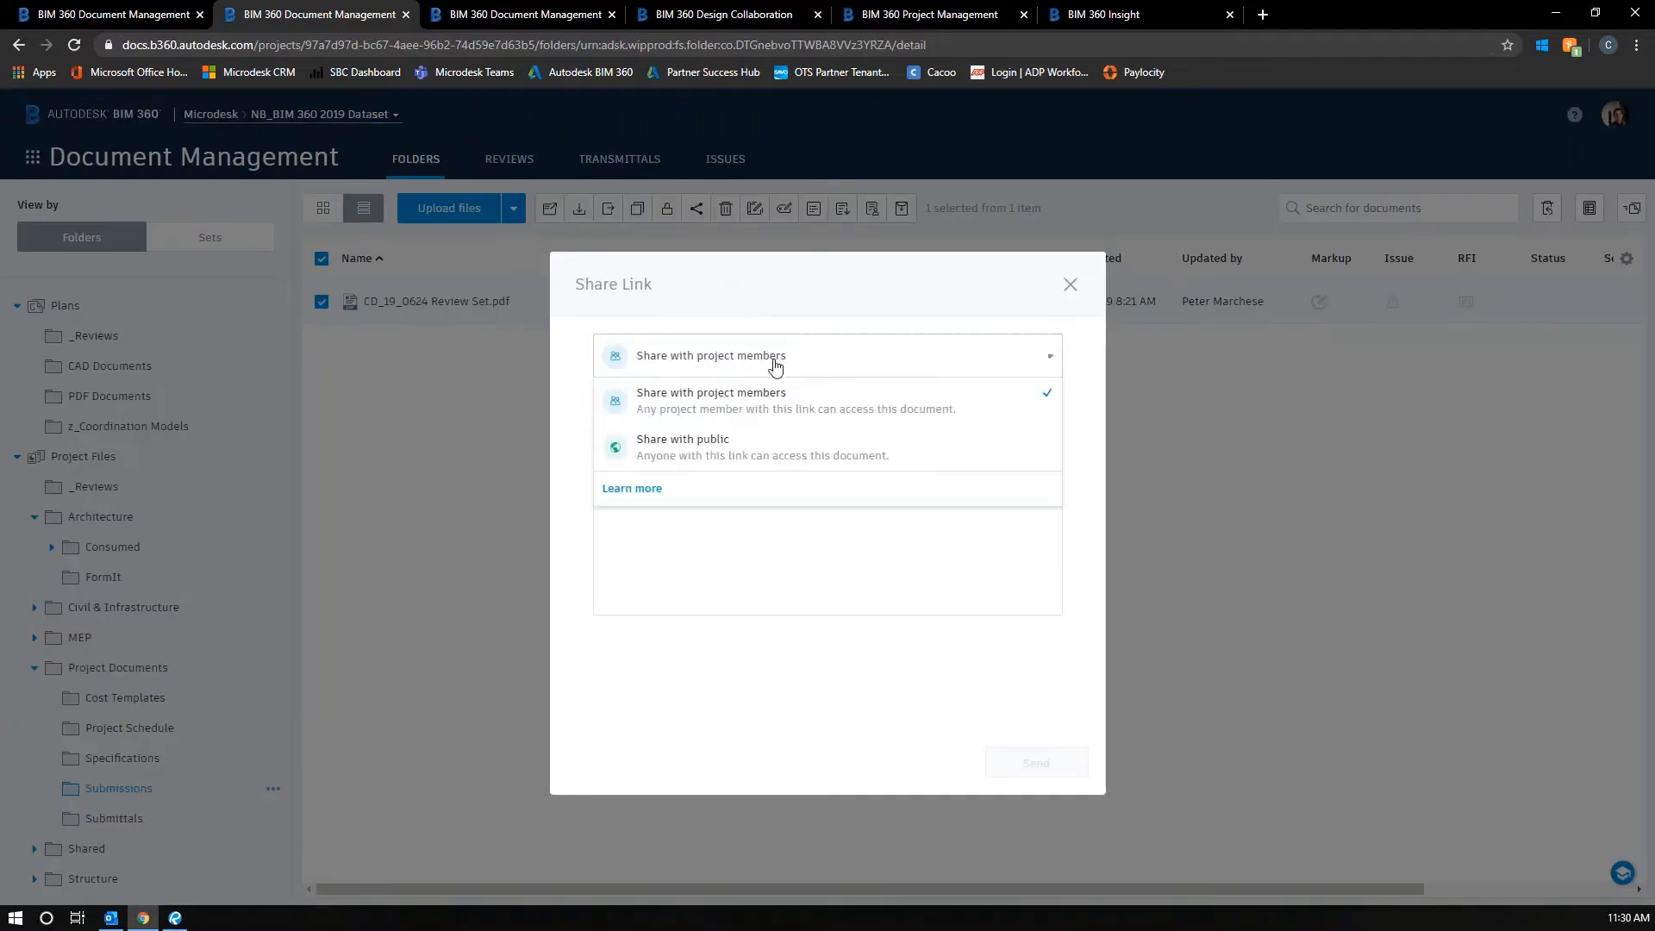
pyautogui.click(760, 446)
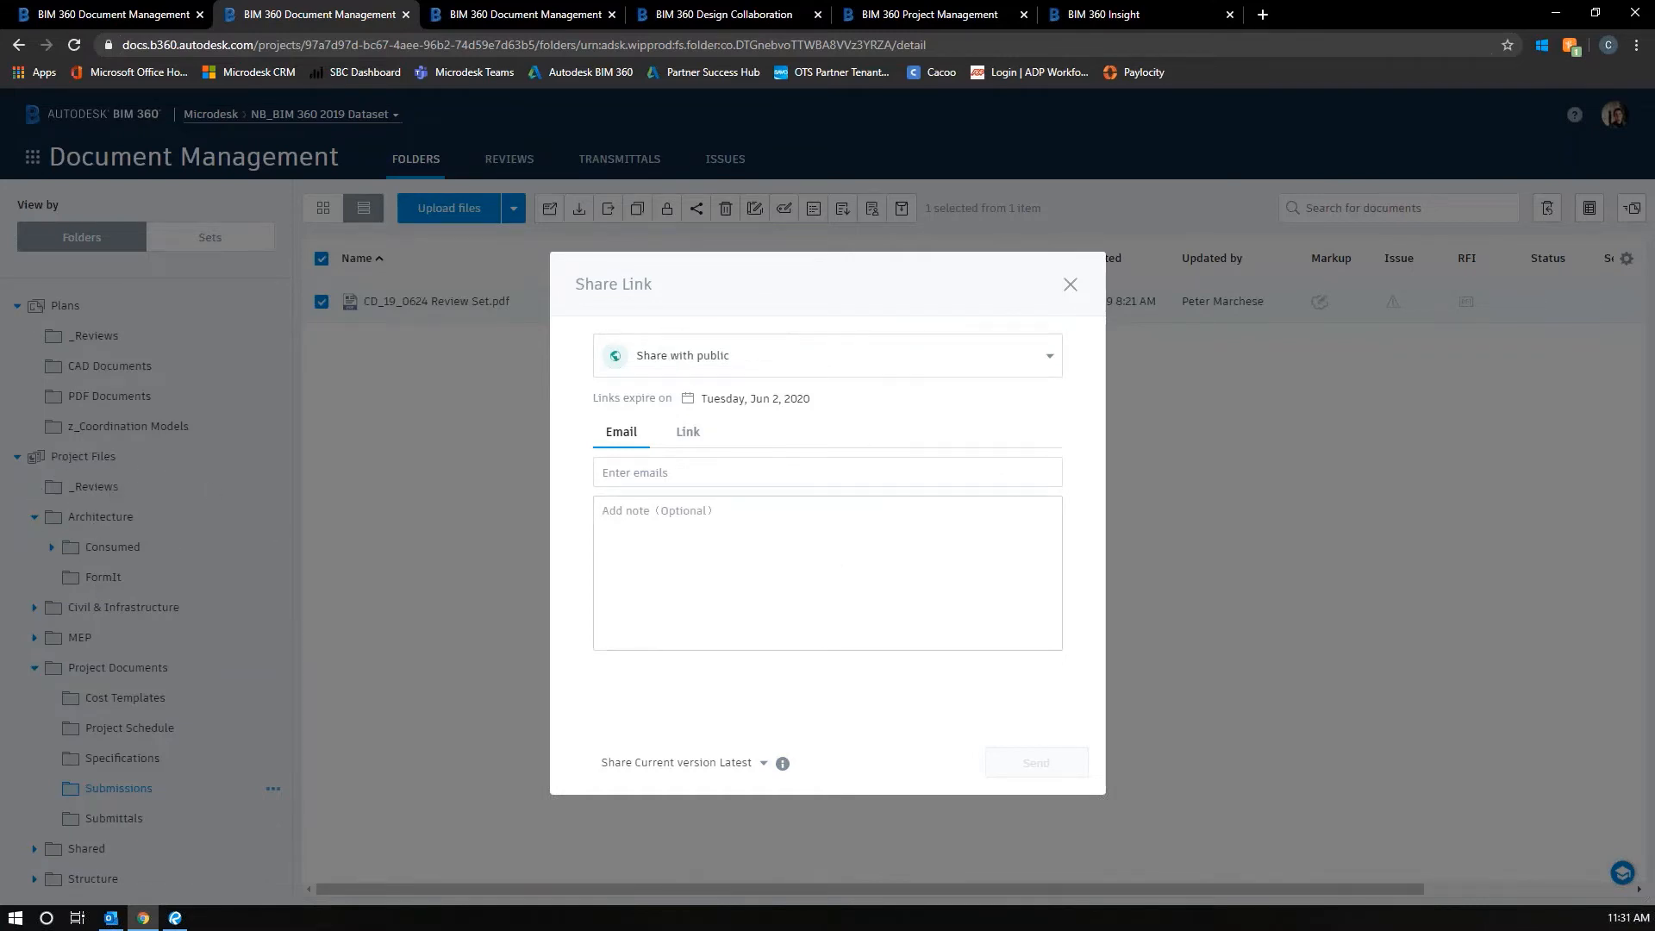
# - View the public access option, recipient field and note field for sharing CD_19_0624 Review Set.pdf, and close without sending
pyautogui.click(732, 357)
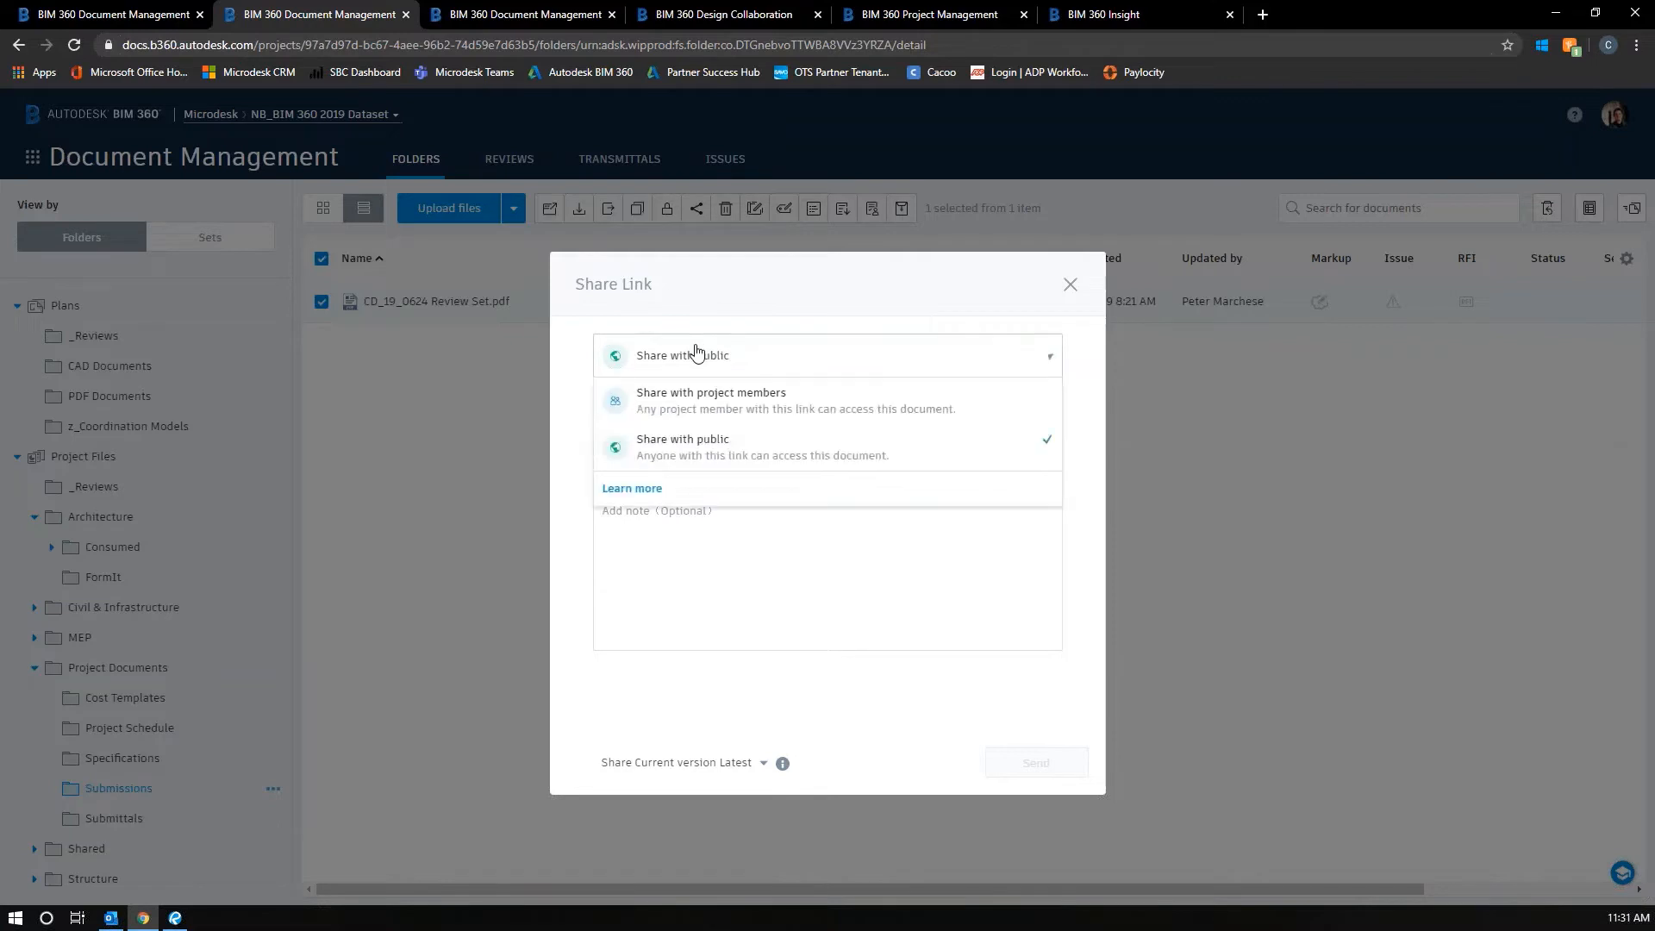
pyautogui.click(705, 440)
pyautogui.click(683, 475)
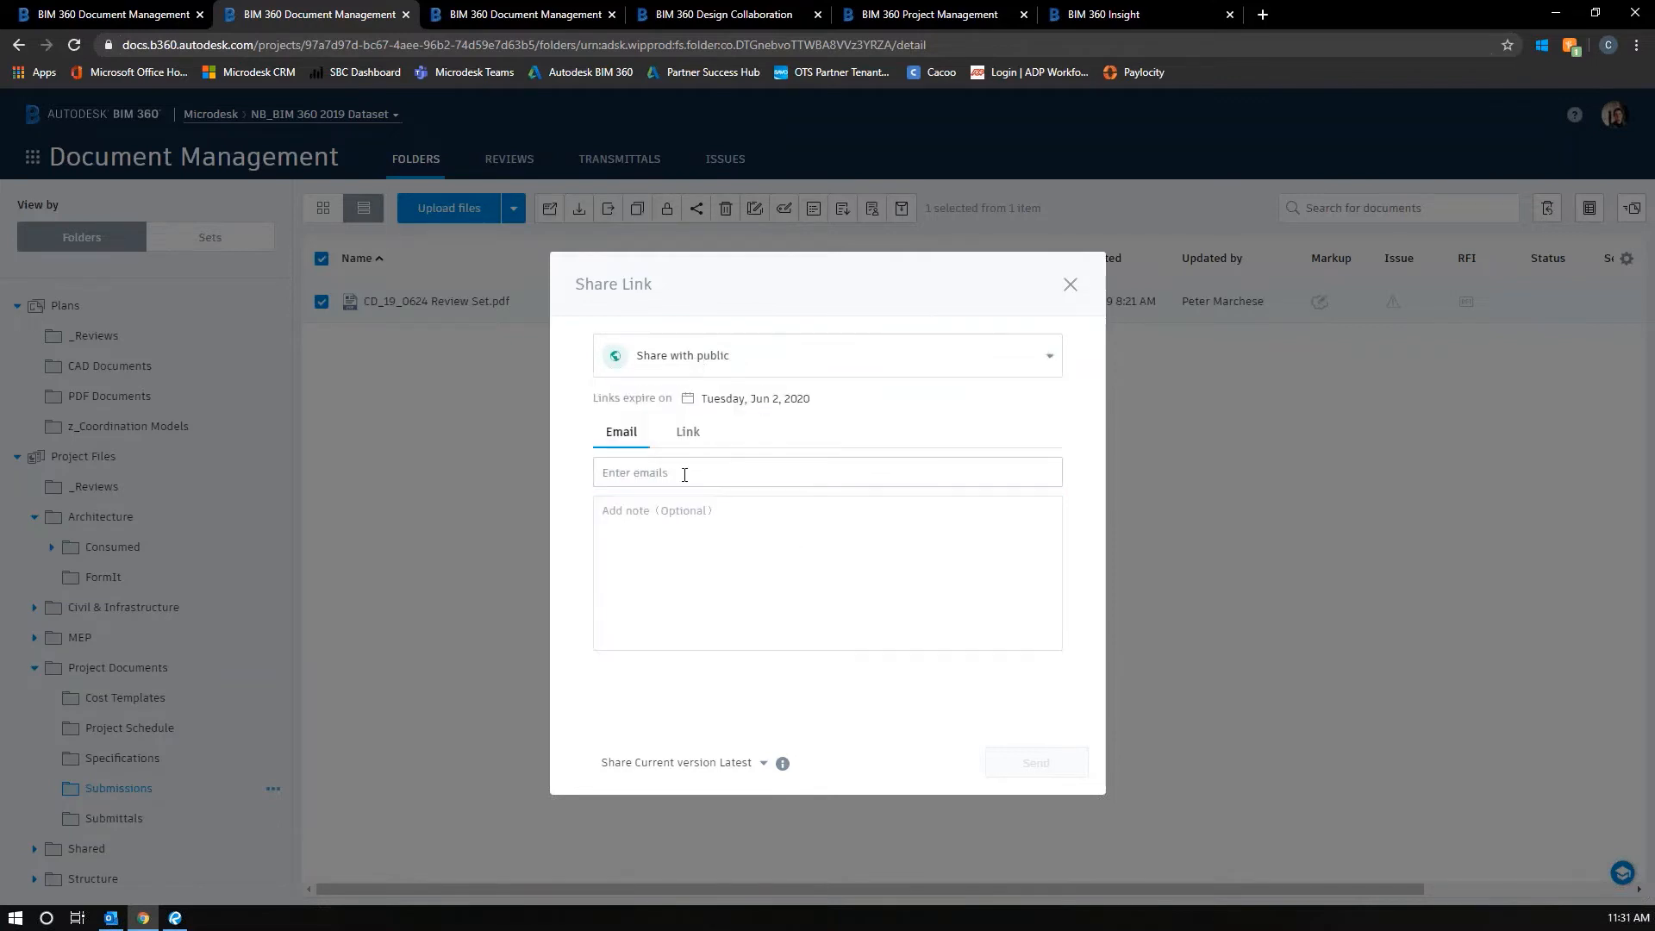
pyautogui.click(691, 512)
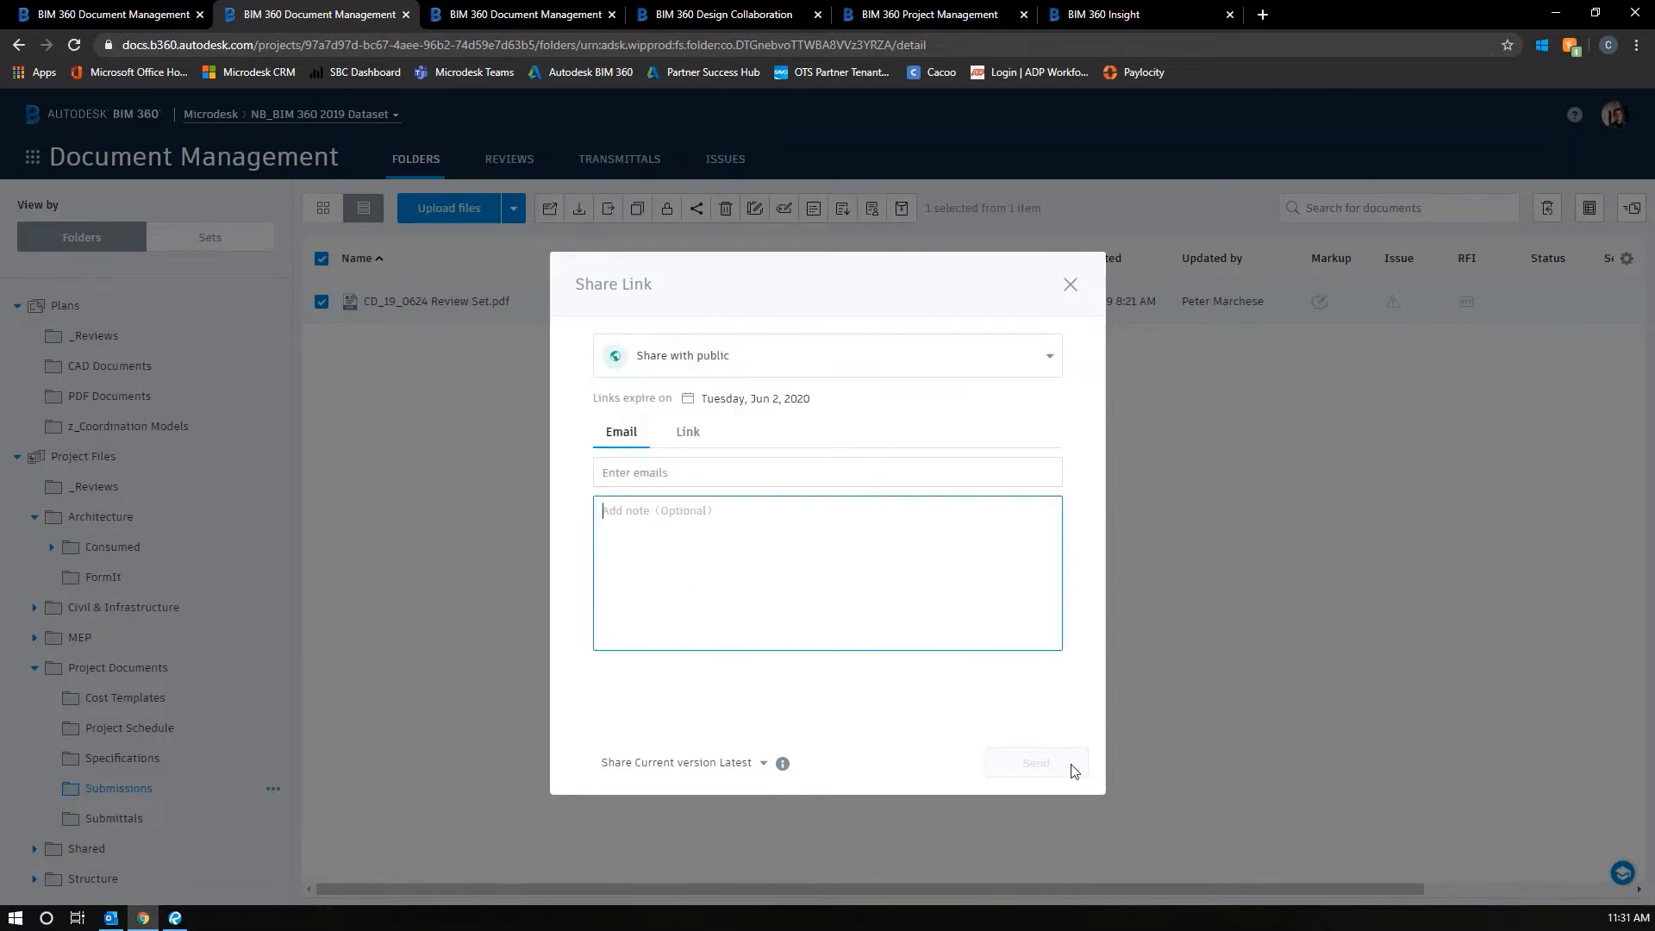
pyautogui.click(1071, 285)
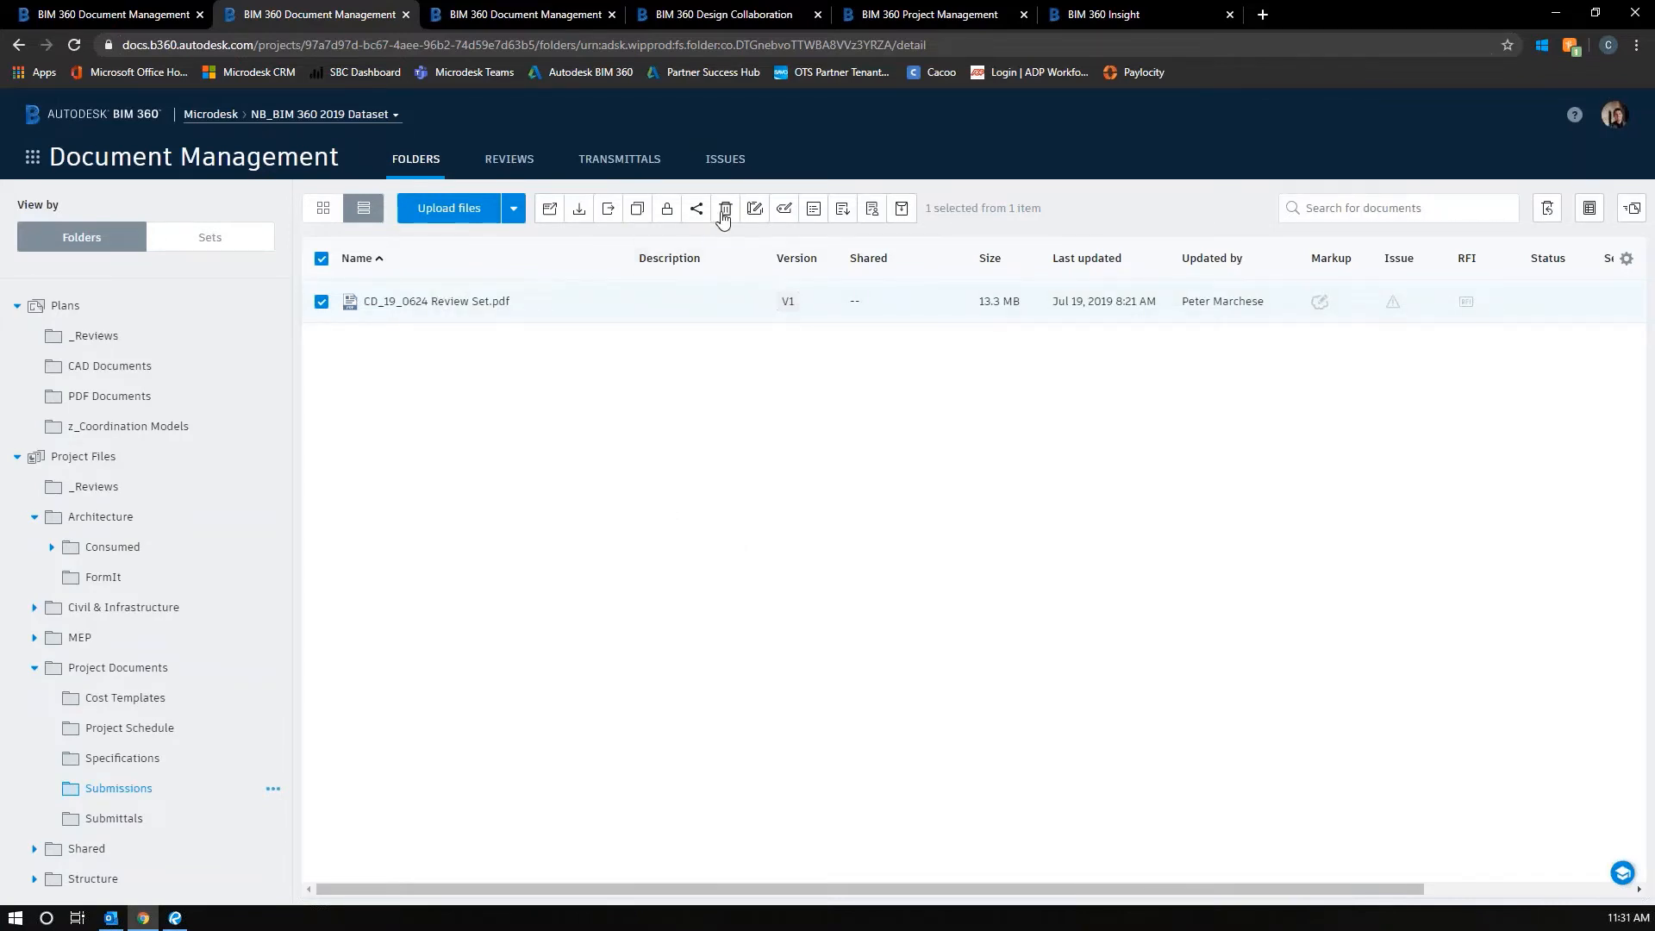
# - Create a transmittal titled Submissions containing CD_19_0624 Review Set.pdf, with one project user as recipient
pyautogui.click(901, 212)
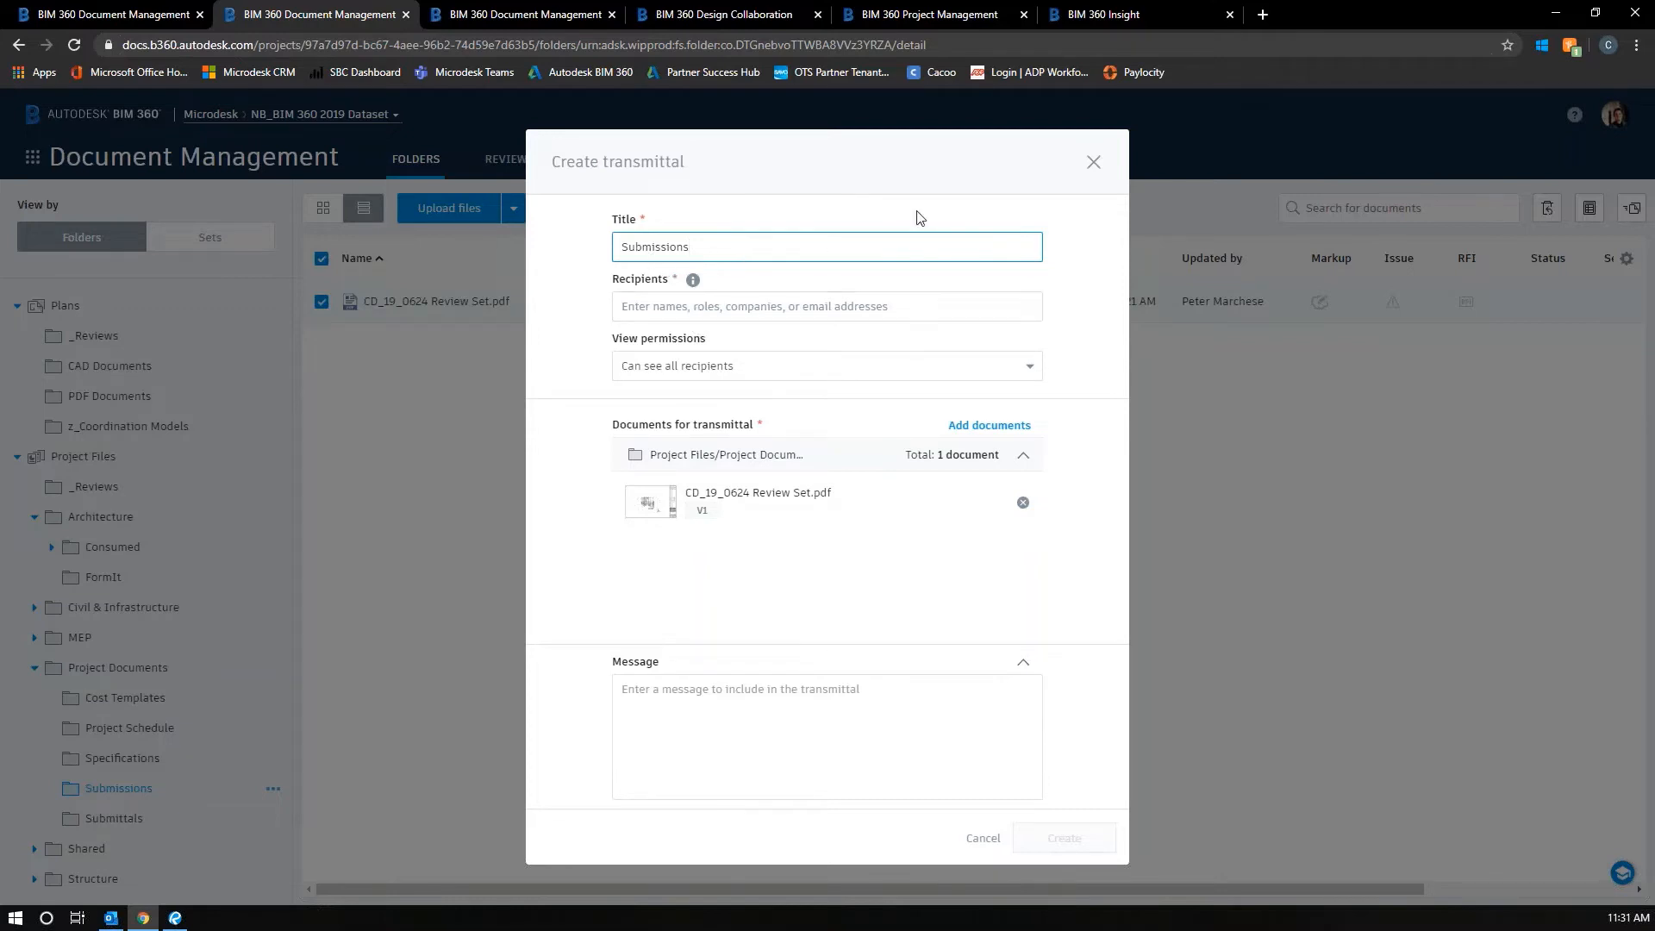
pyautogui.click(656, 307)
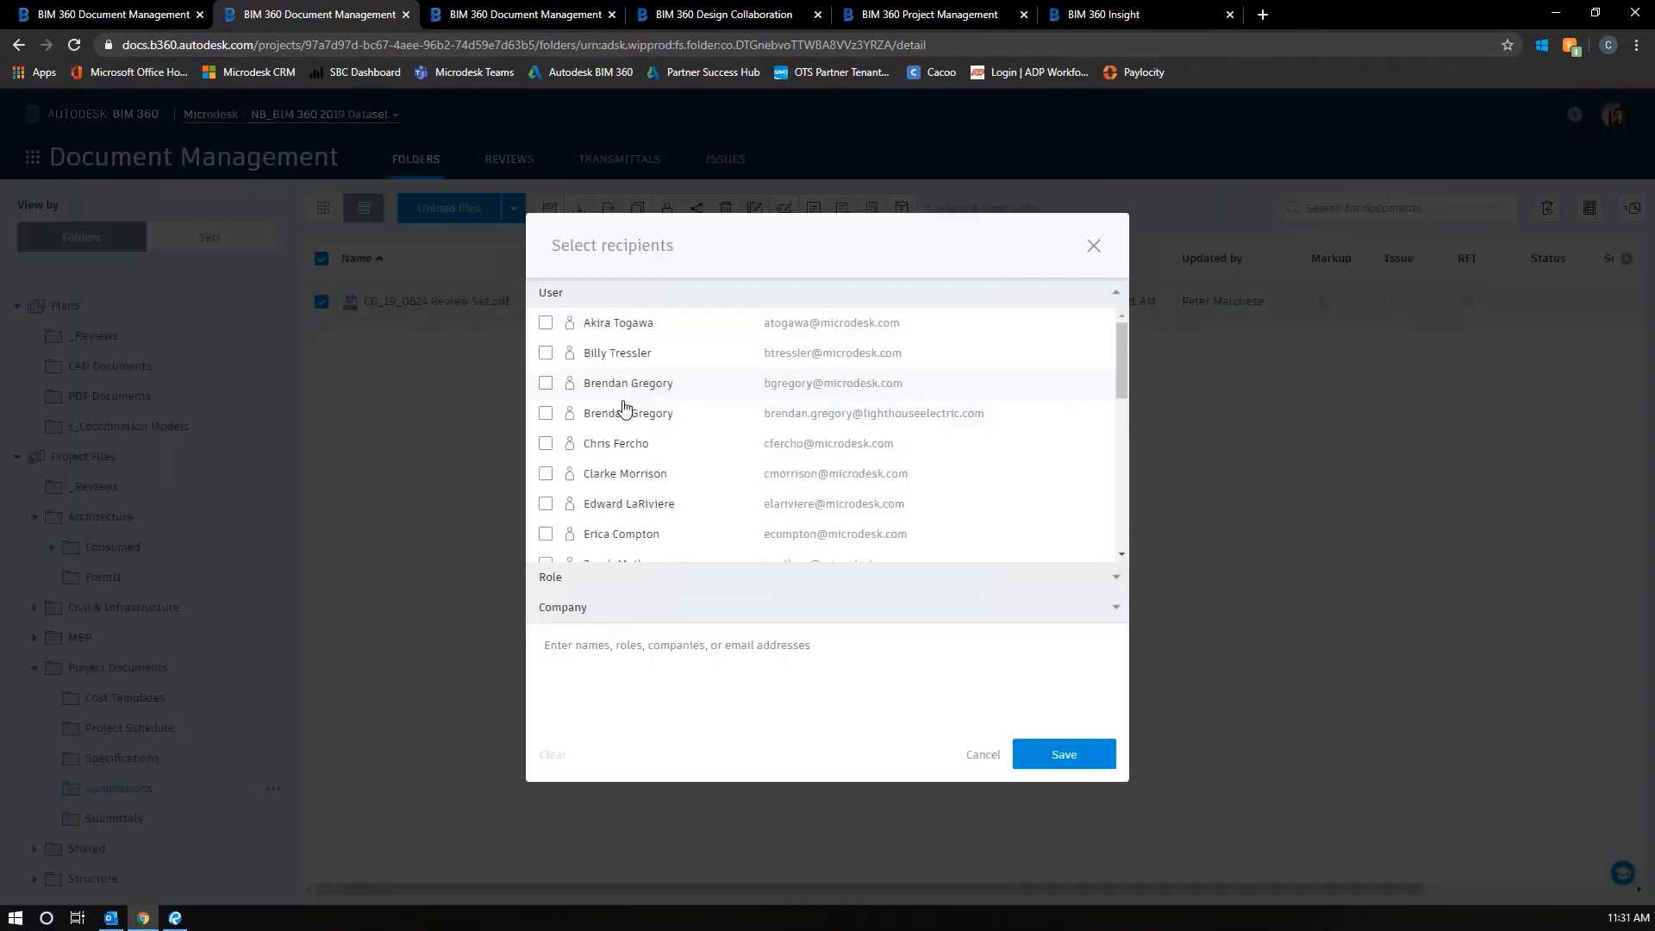
pyautogui.scroll(-10, 658, 483)
pyautogui.scroll(10, 621, 465)
pyautogui.click(545, 443)
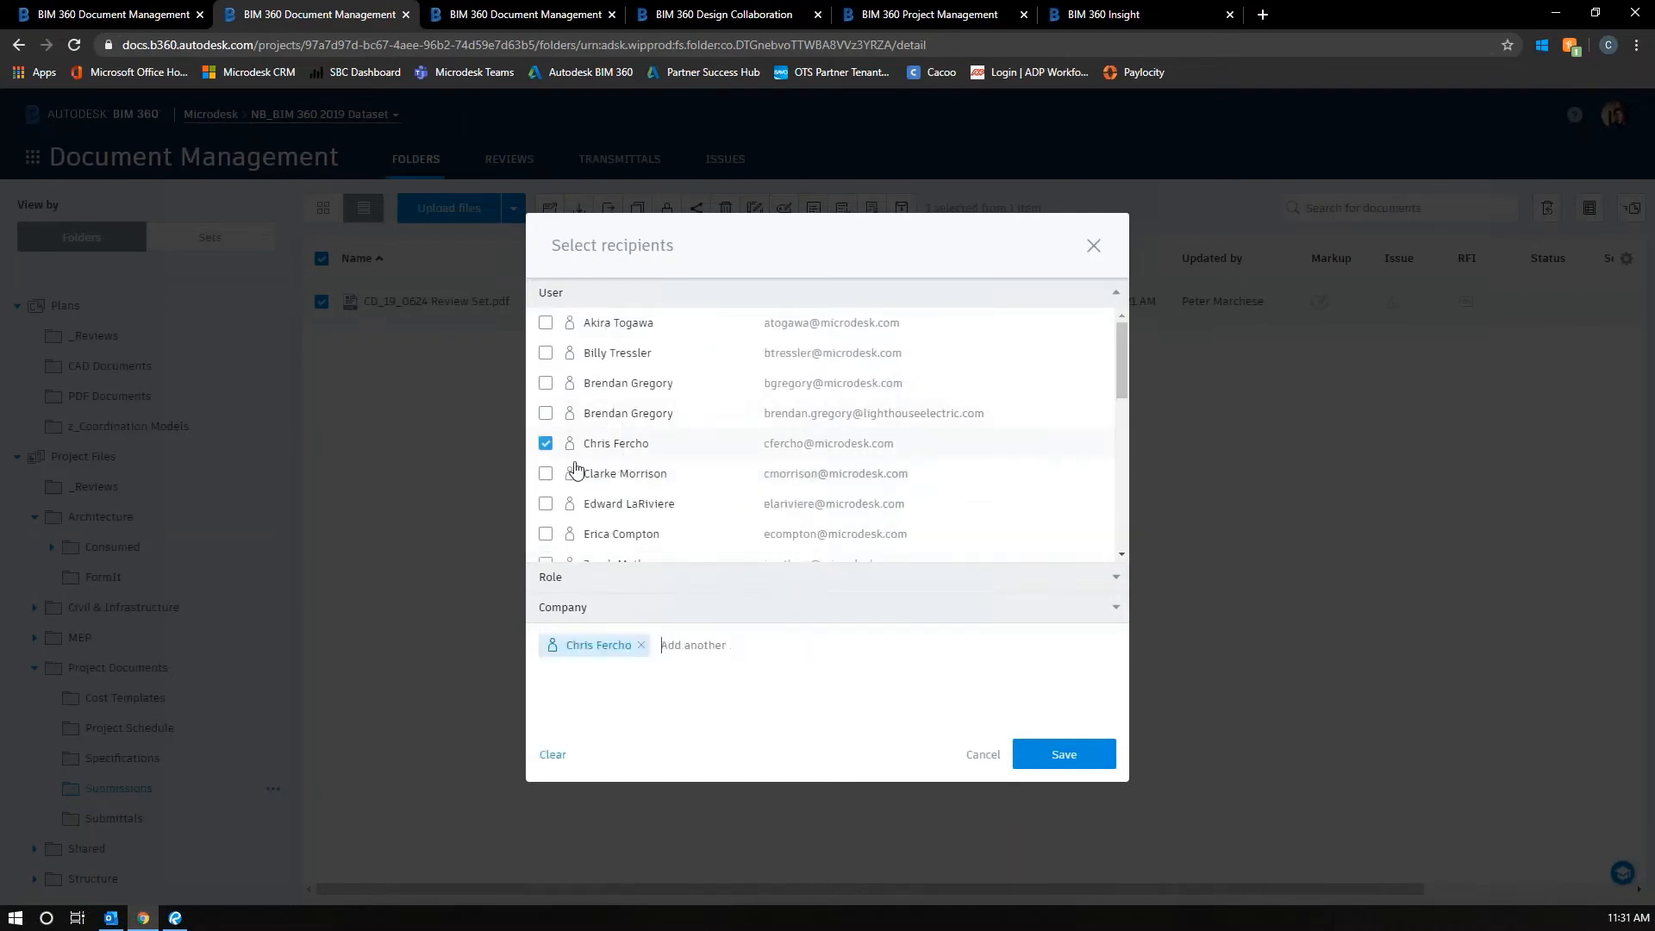
pyautogui.click(1076, 758)
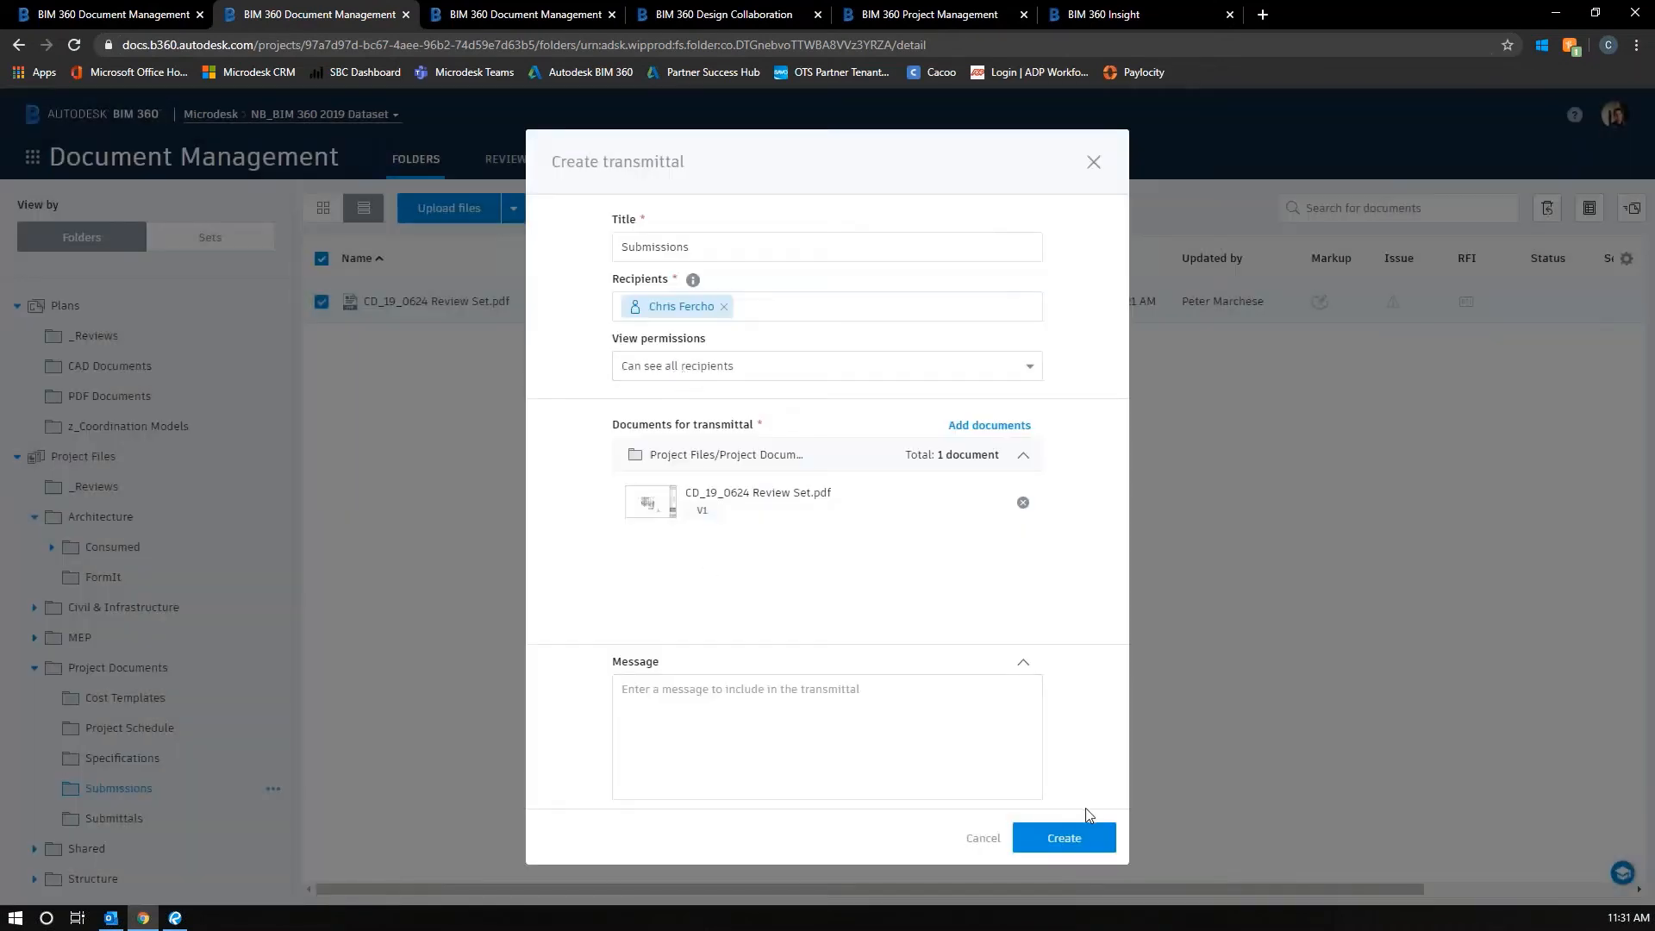
pyautogui.click(1073, 839)
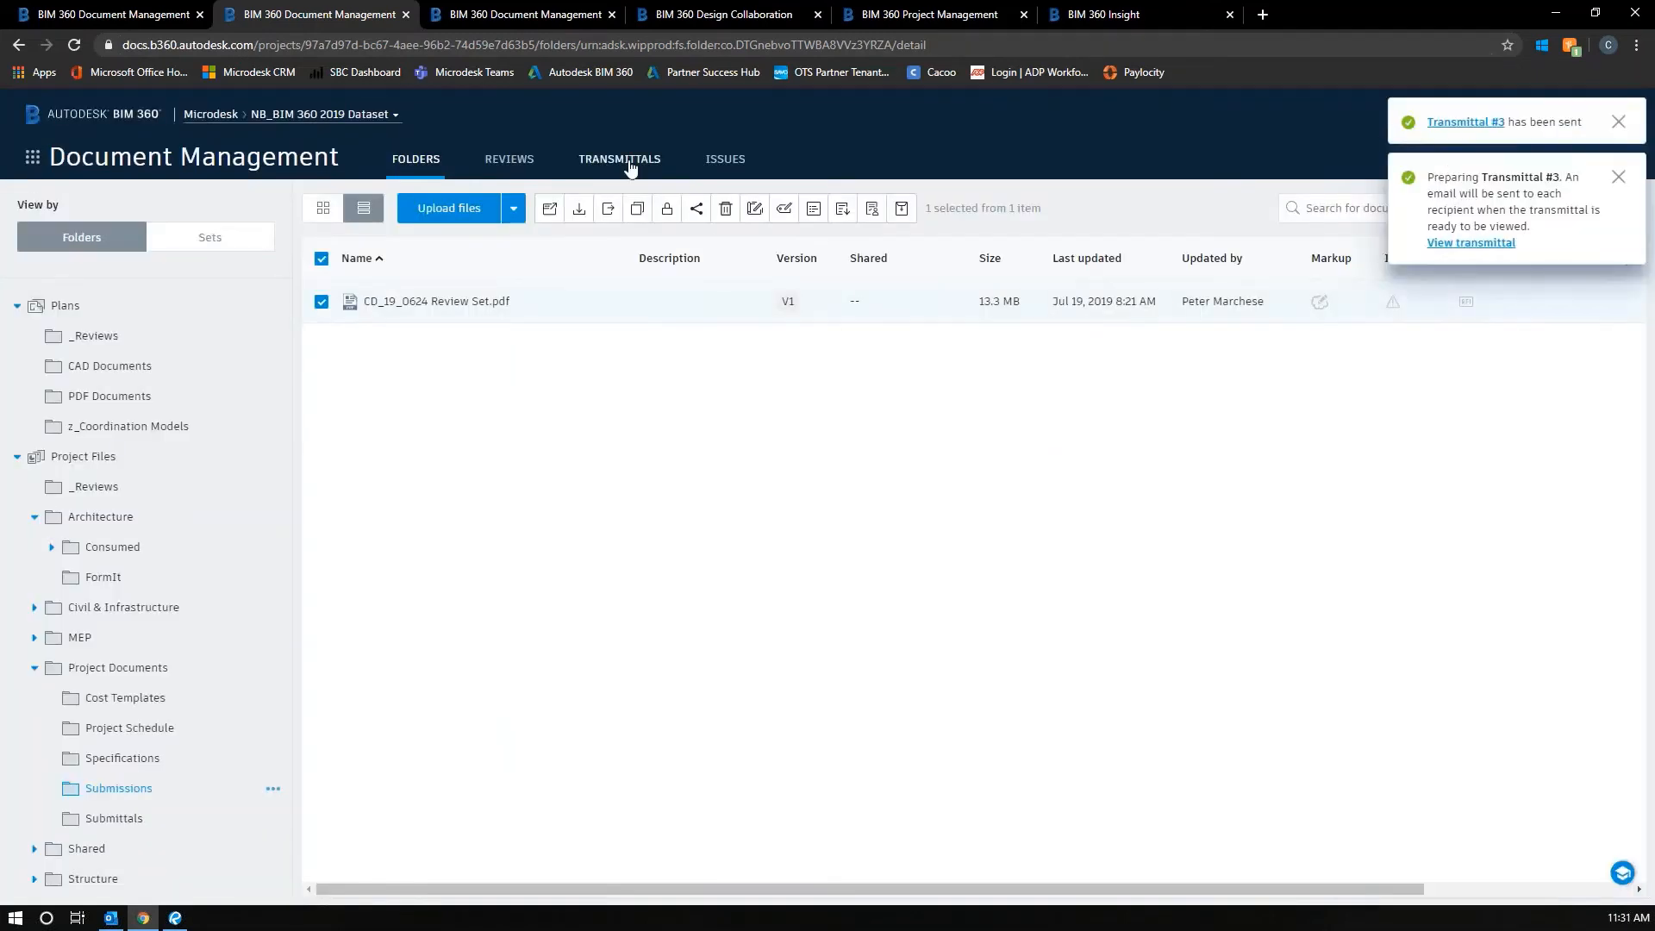
# - Open the newly sent Submissions transmittal from the transmittals list and examine its sender and recipient details
pyautogui.click(620, 160)
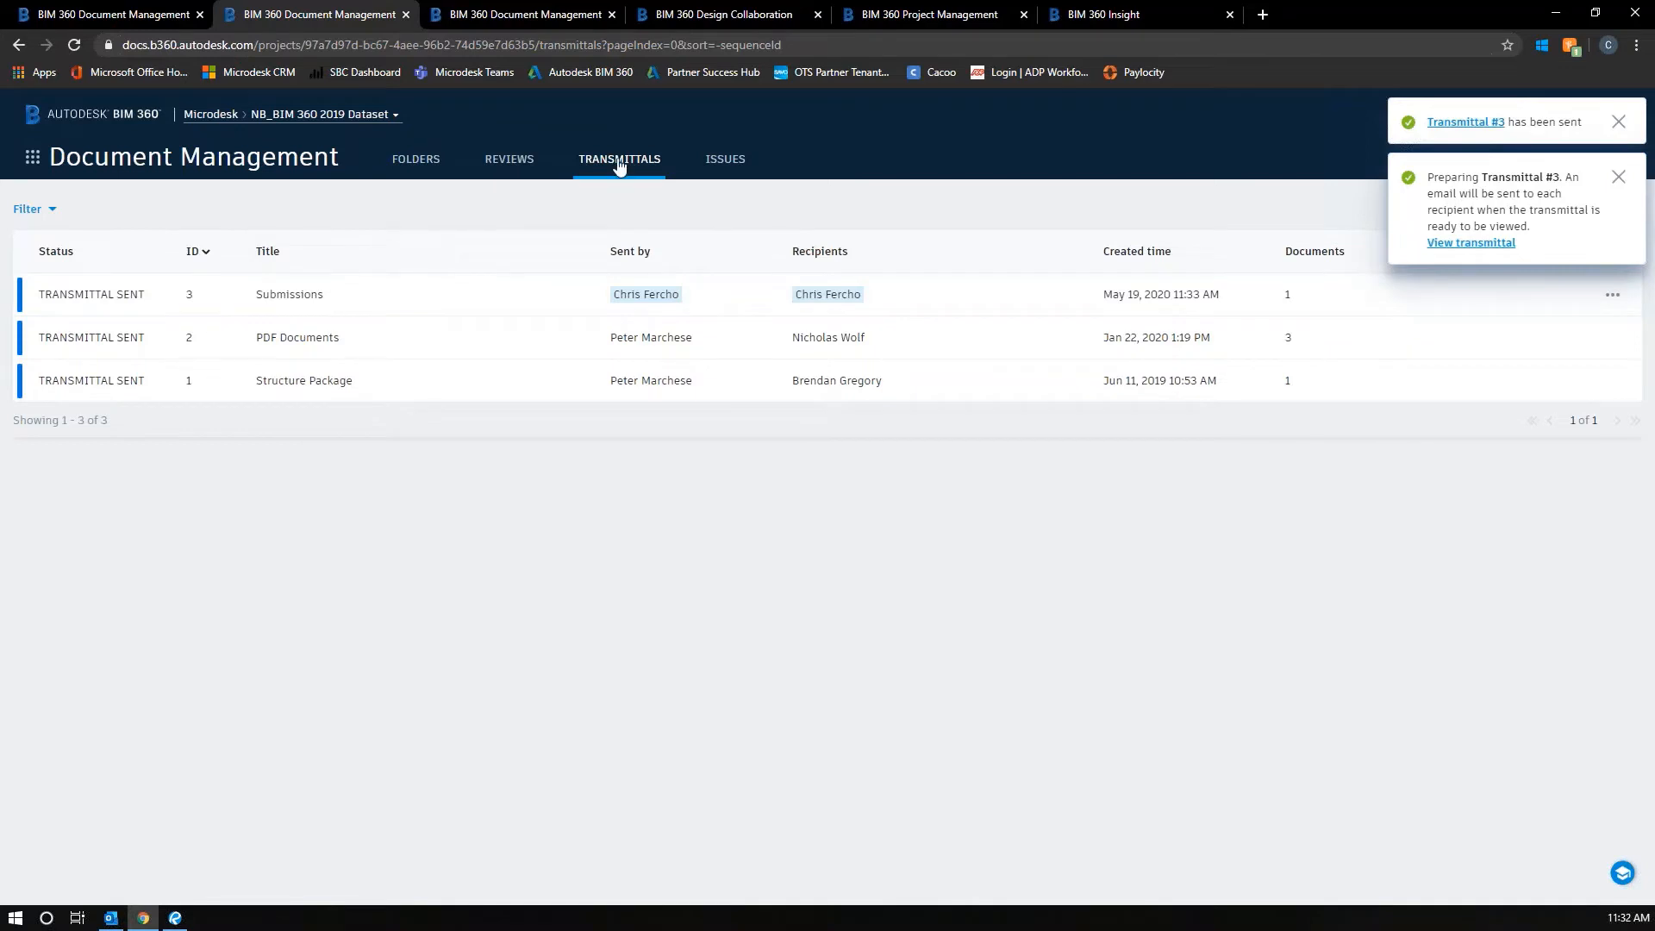
pyautogui.click(362, 306)
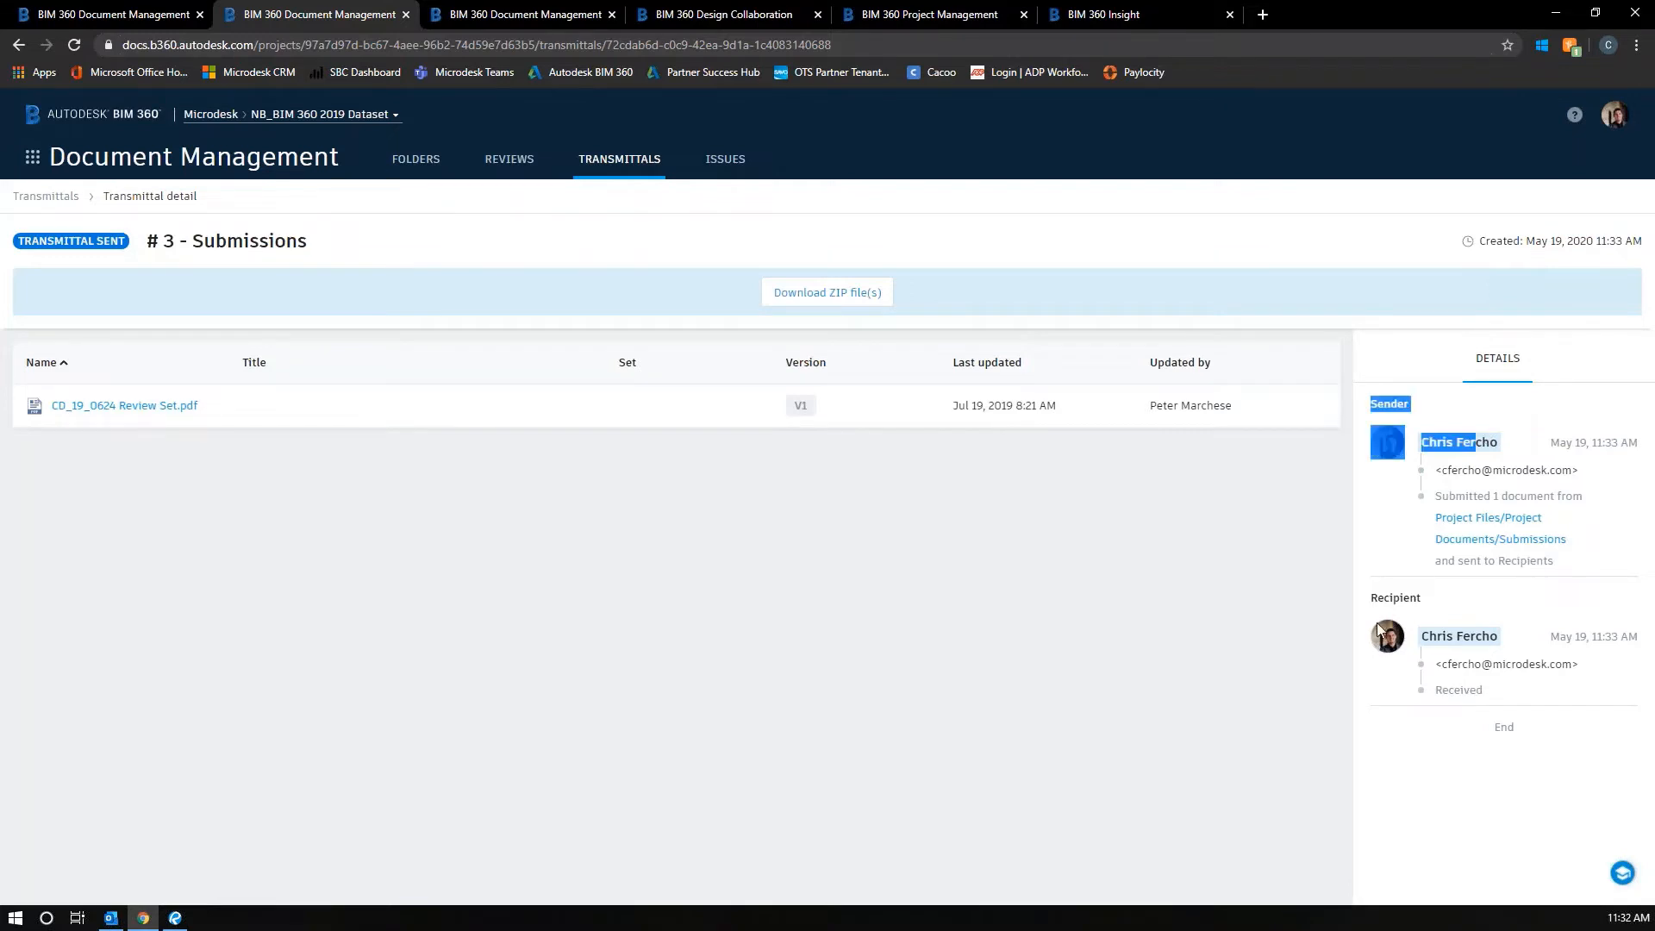
pyautogui.moveTo(1370, 594); pyautogui.dragTo(1483, 690)
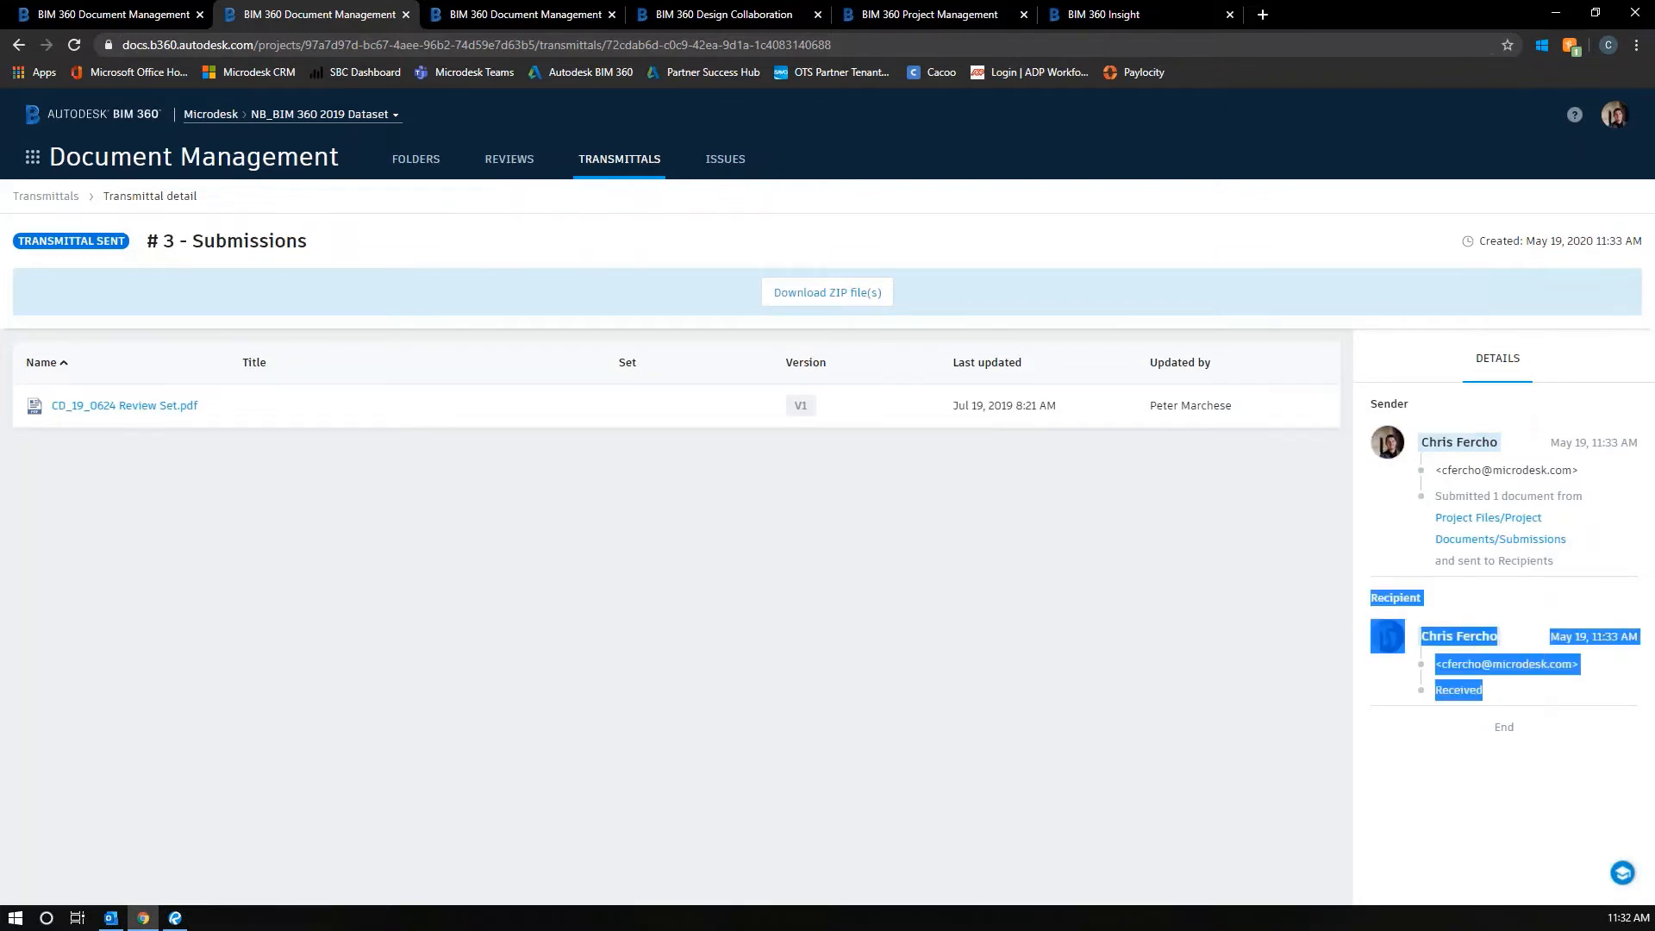
# - Switch to Outlook, read the notification email for the Submissions transmittal in its own window, and open the transmittal from it
pyautogui.click(143, 917)
pyautogui.click(112, 917)
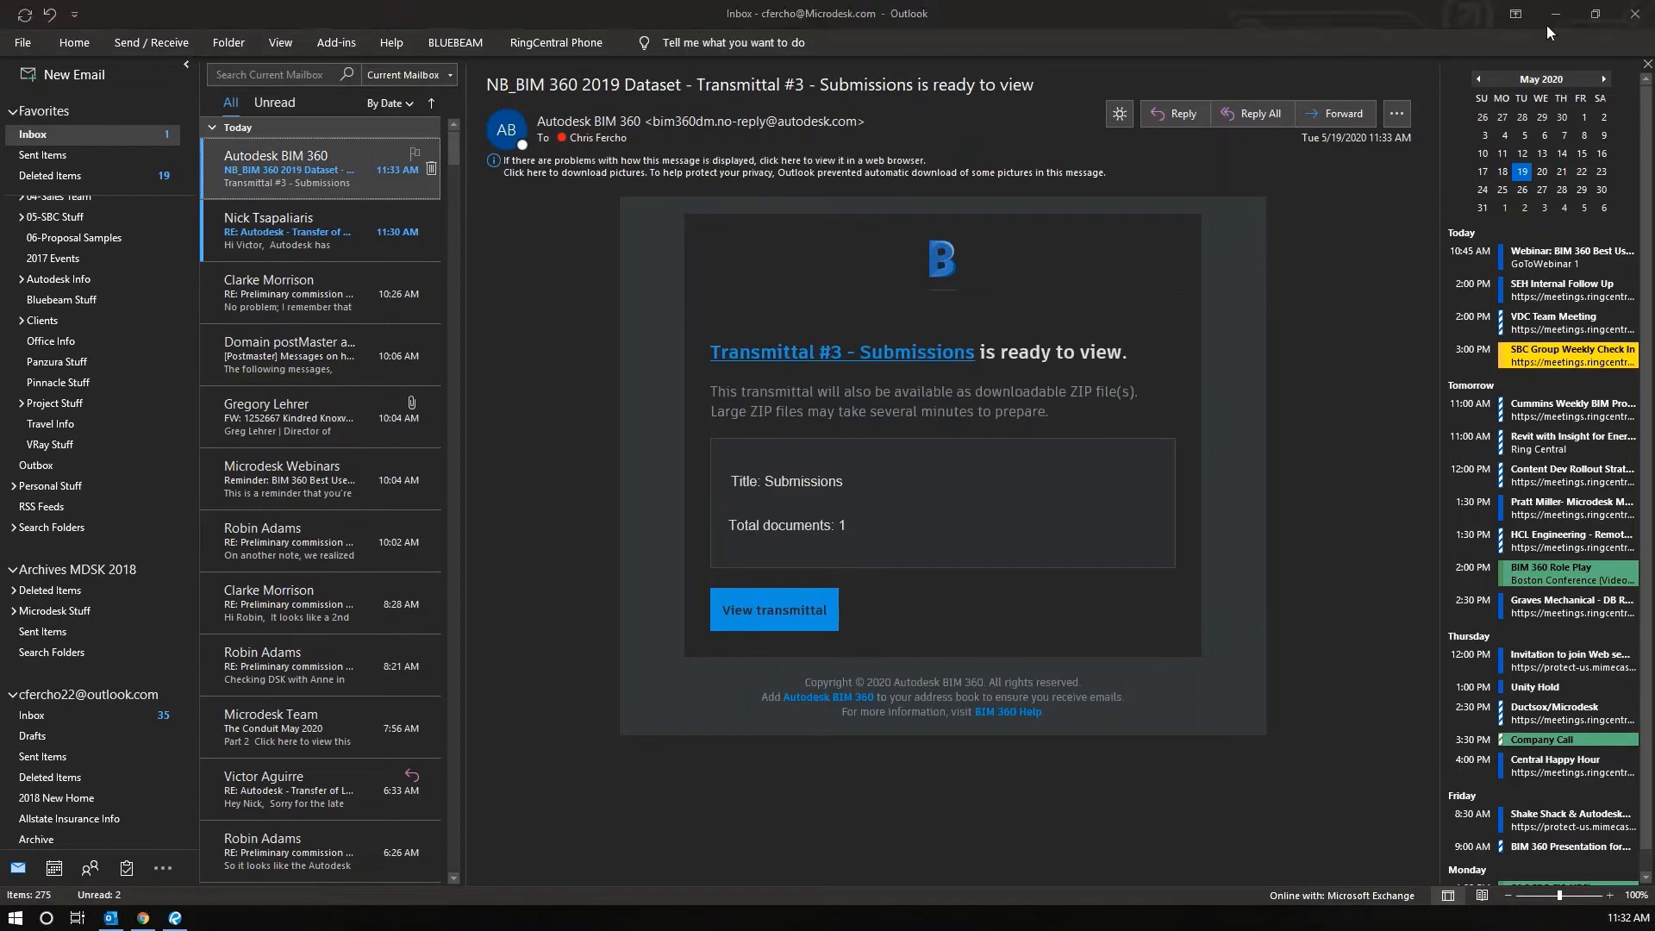
pyautogui.click(1554, 15)
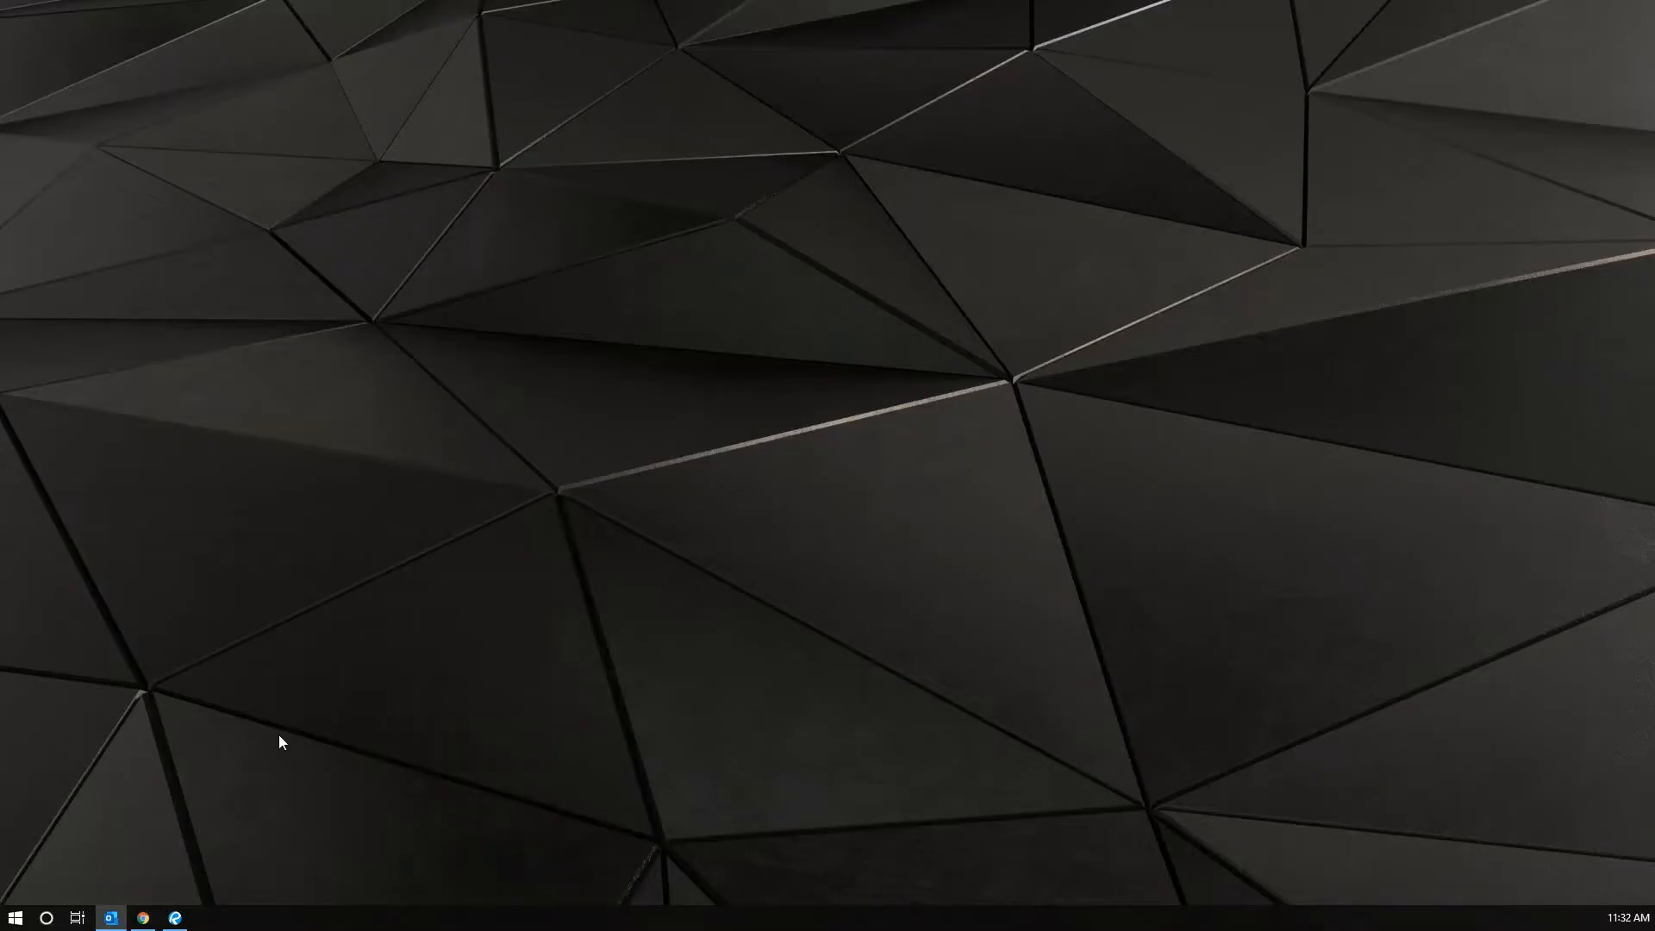
pyautogui.moveTo(277, 735); pyautogui.dragTo(921, 59)
pyautogui.scroll(-3, 736, 454)
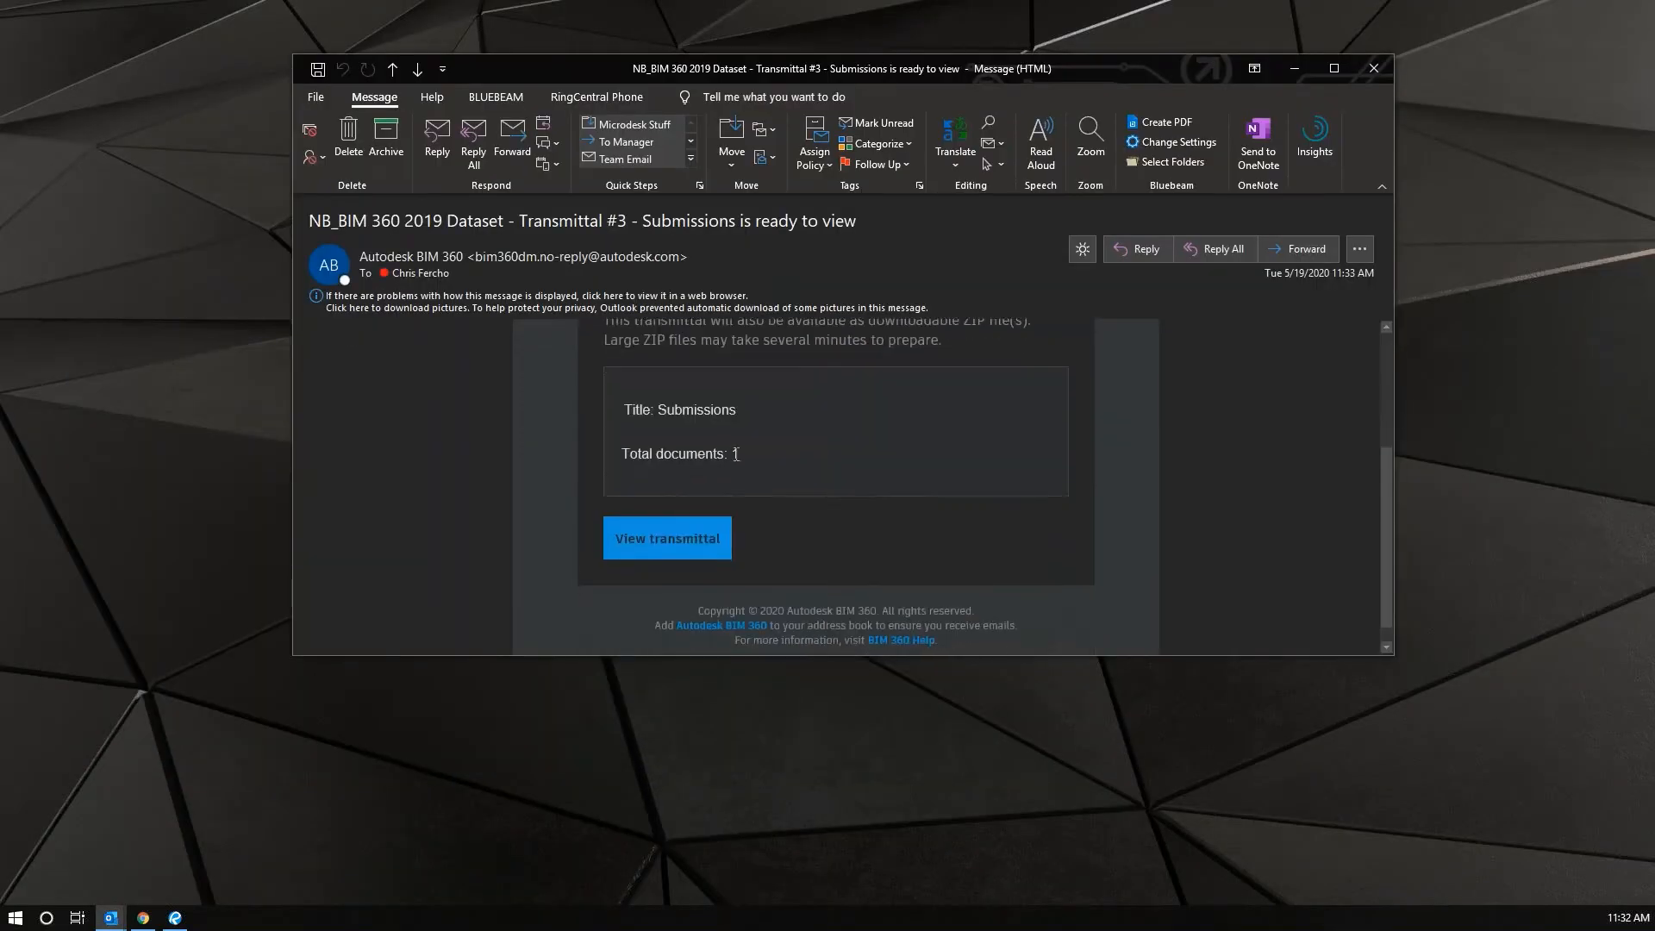
pyautogui.scroll(3, 736, 454)
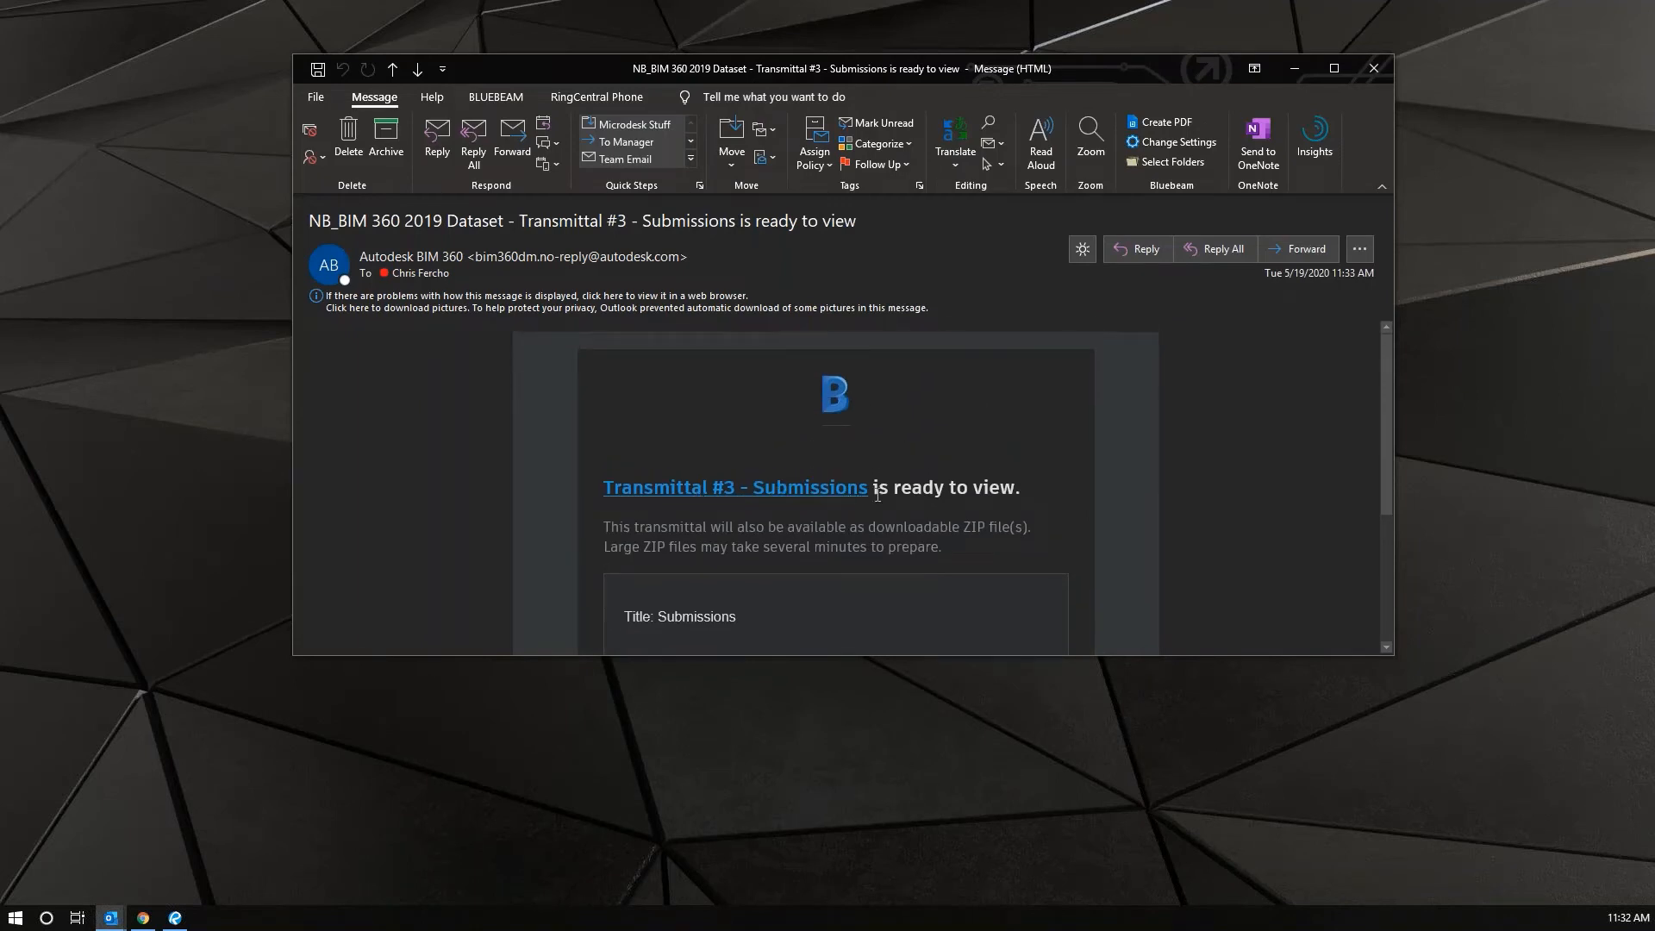
pyautogui.scroll(-3, 984, 497)
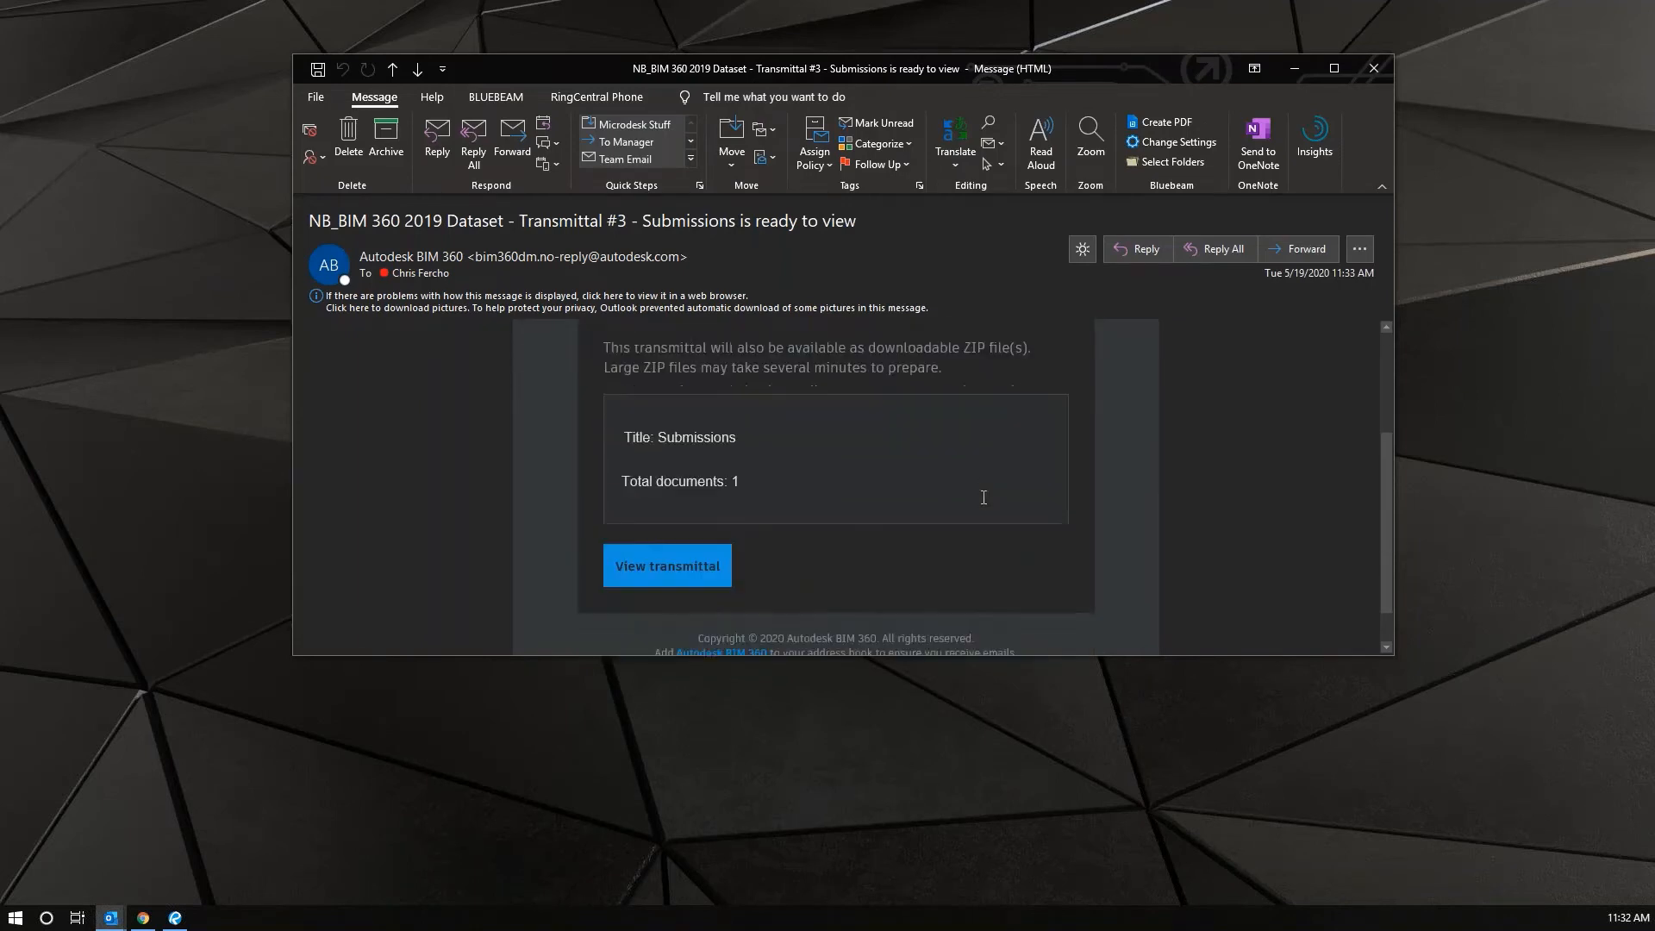
pyautogui.click(667, 516)
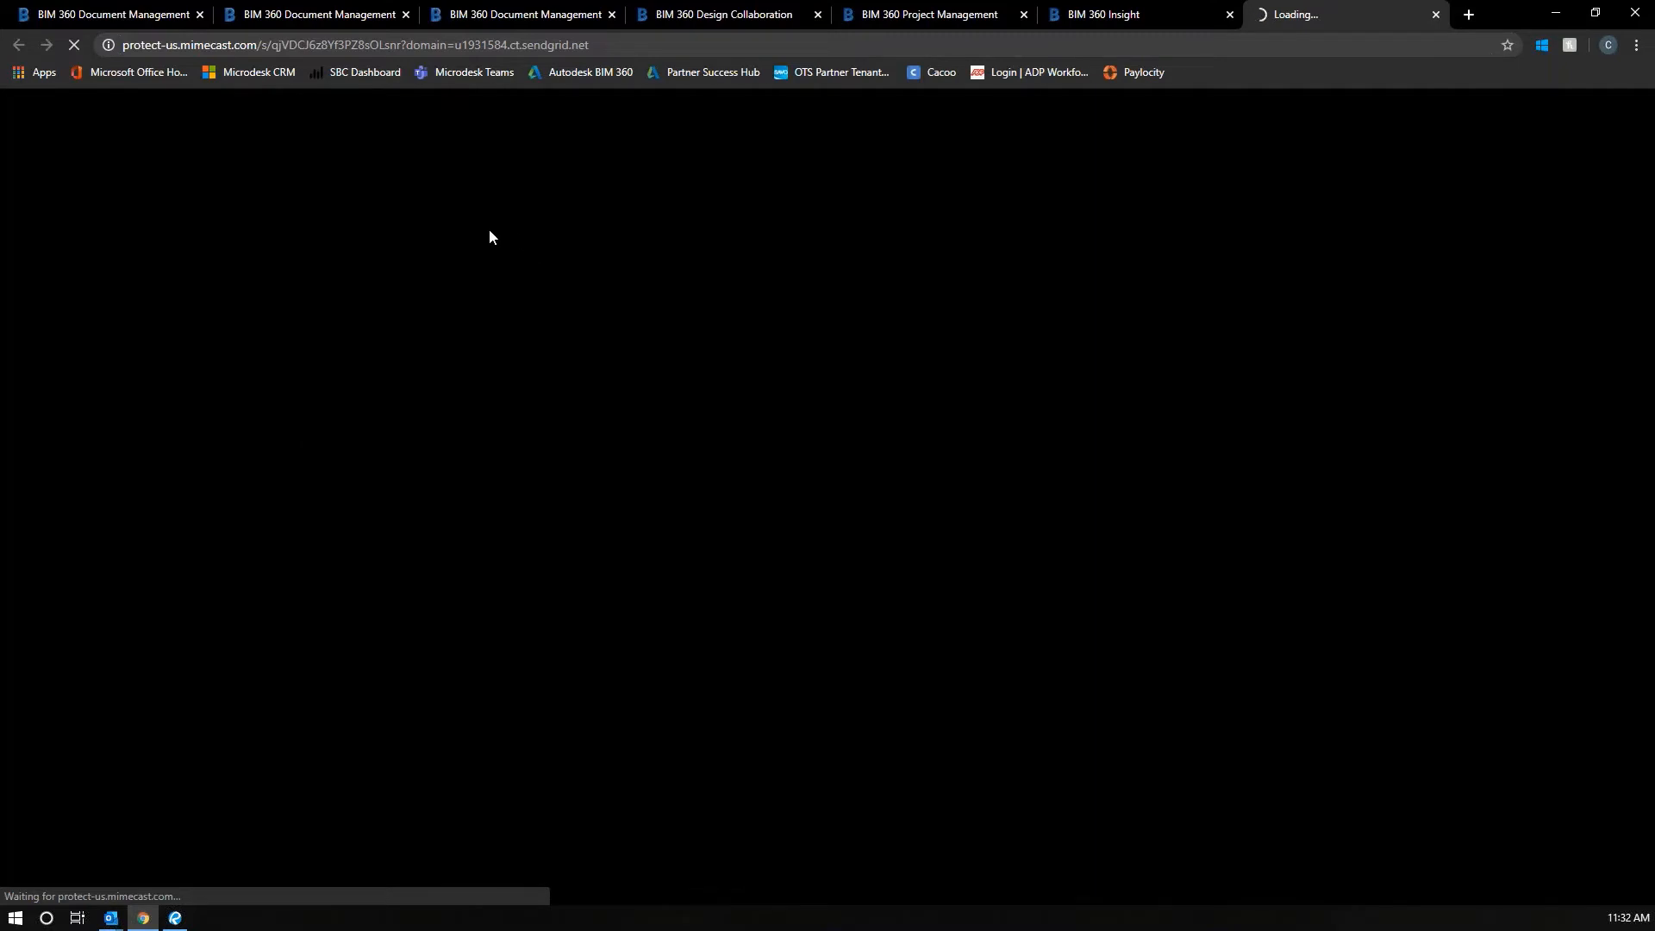
# - Return to the project's Plans/PDF Documents folder in Document Management and close the extra browser tab opened from the email
pyautogui.click(359, 19)
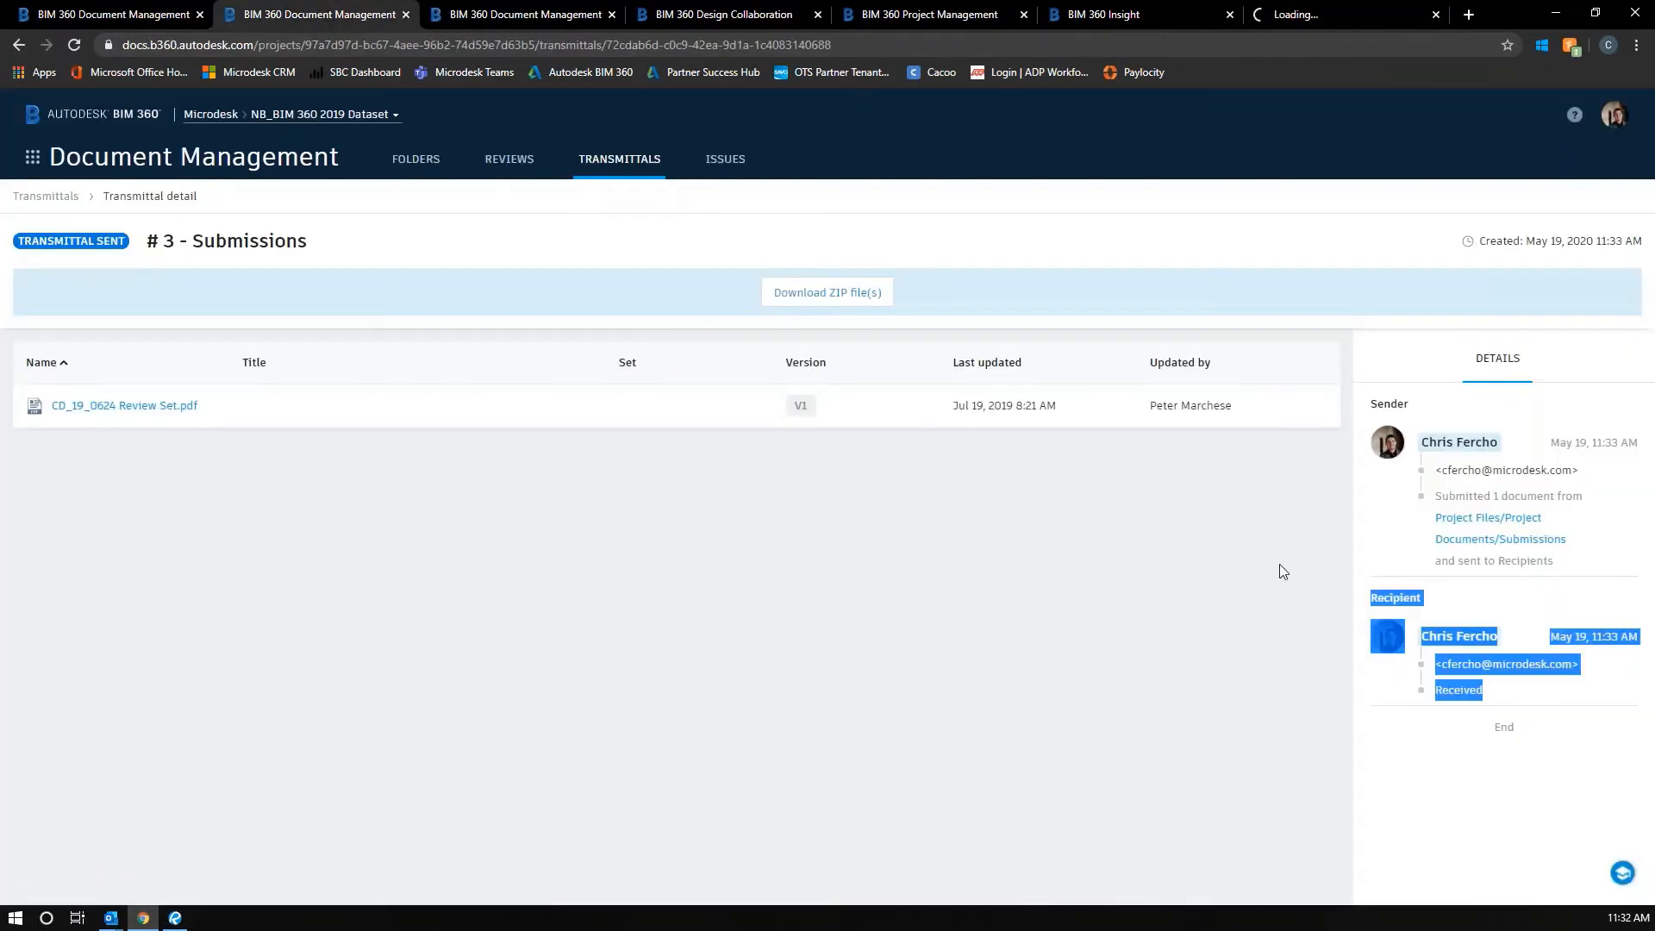
pyautogui.click(1505, 718)
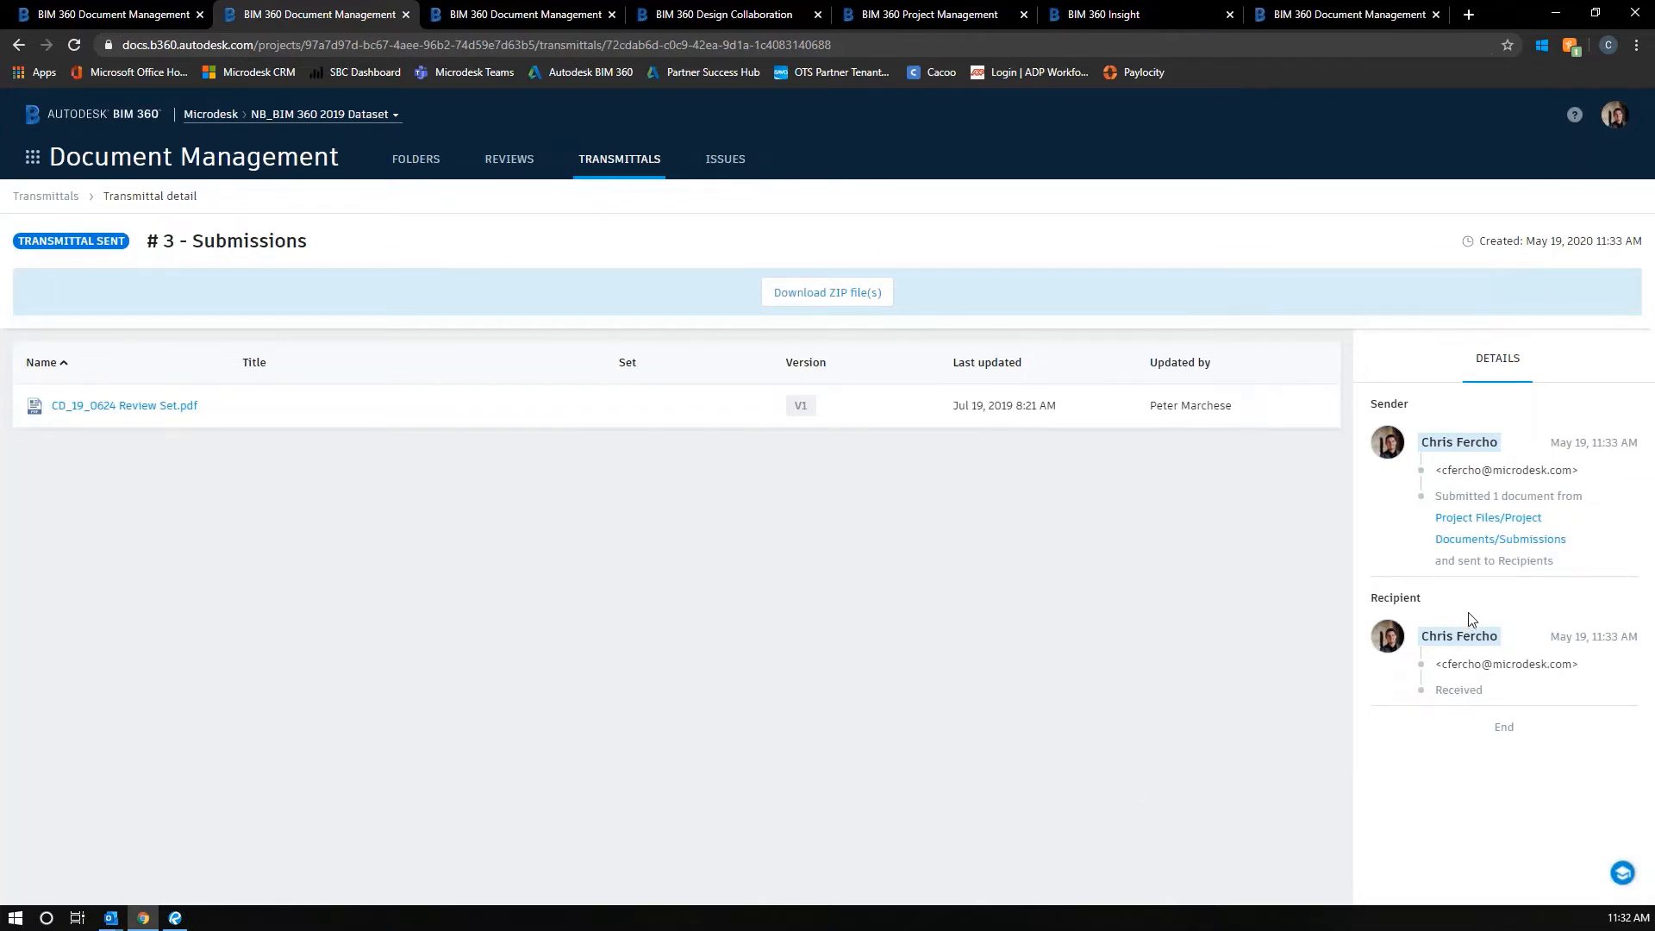
pyautogui.click(414, 160)
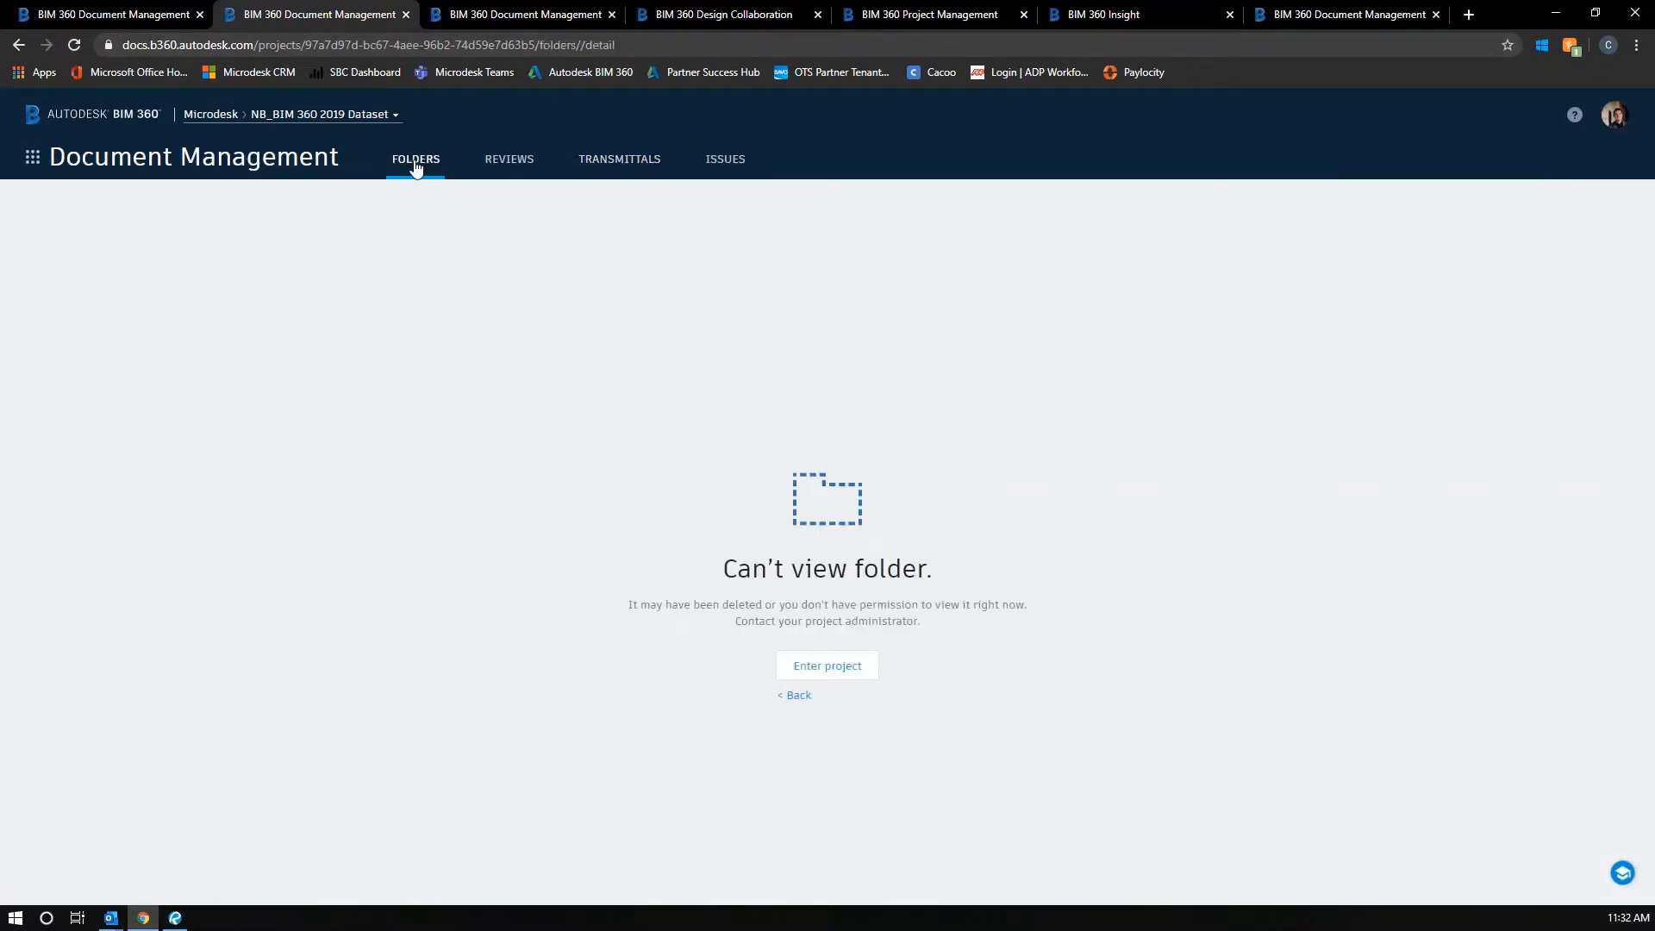
pyautogui.click(832, 669)
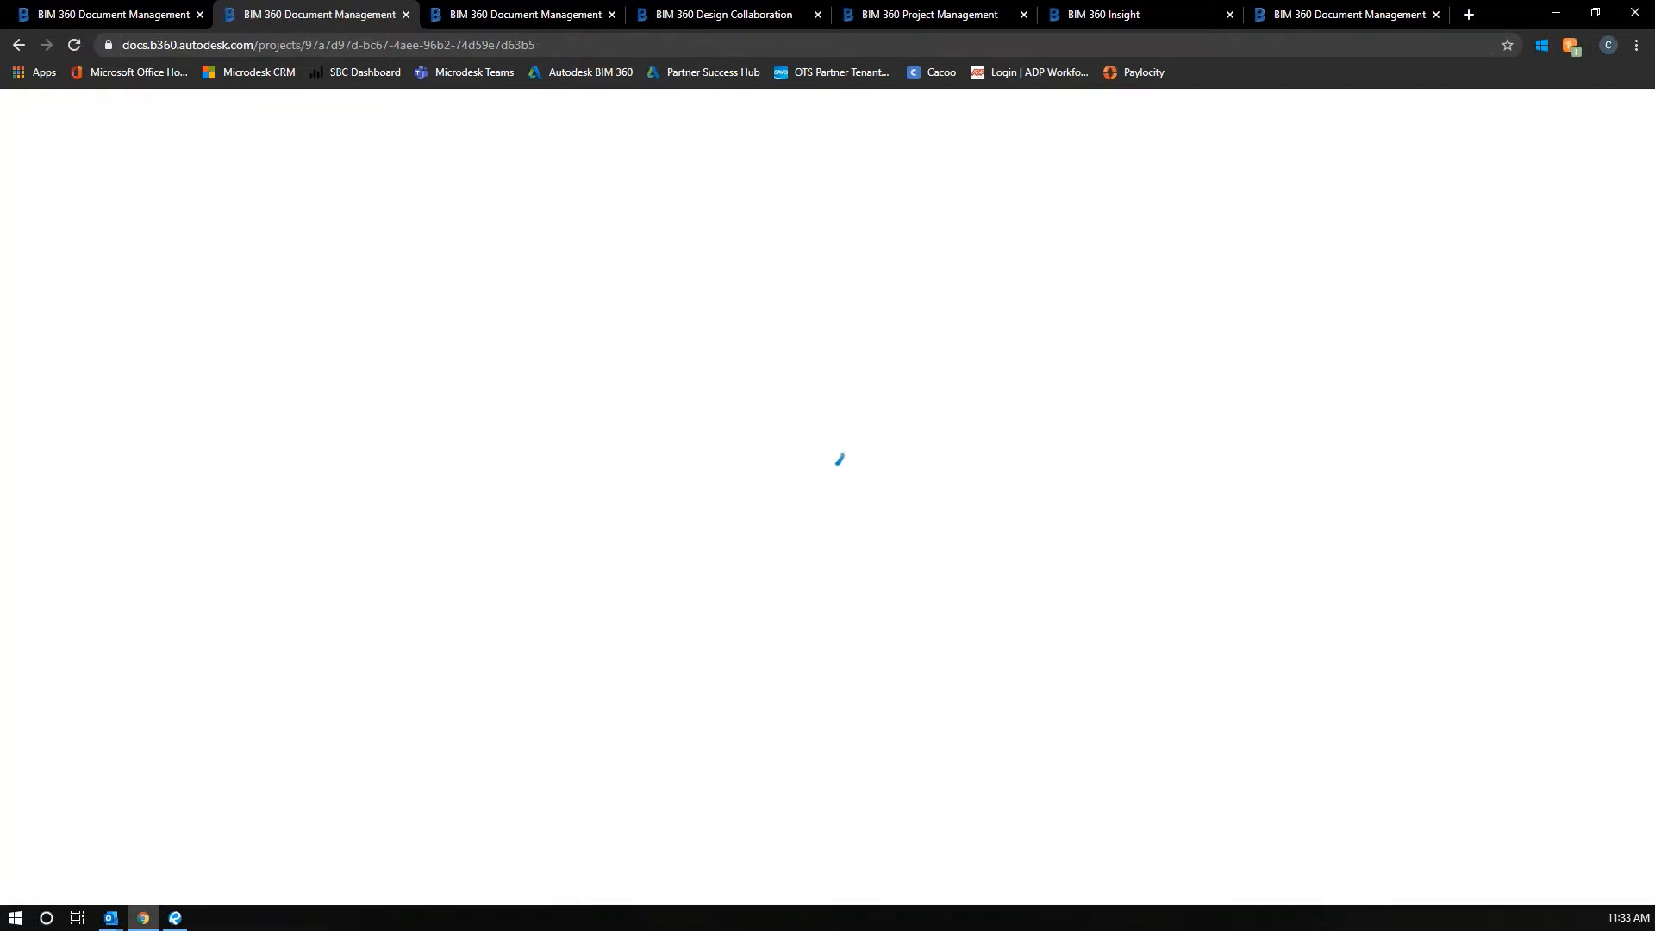
pyautogui.middleClick(1313, 8)
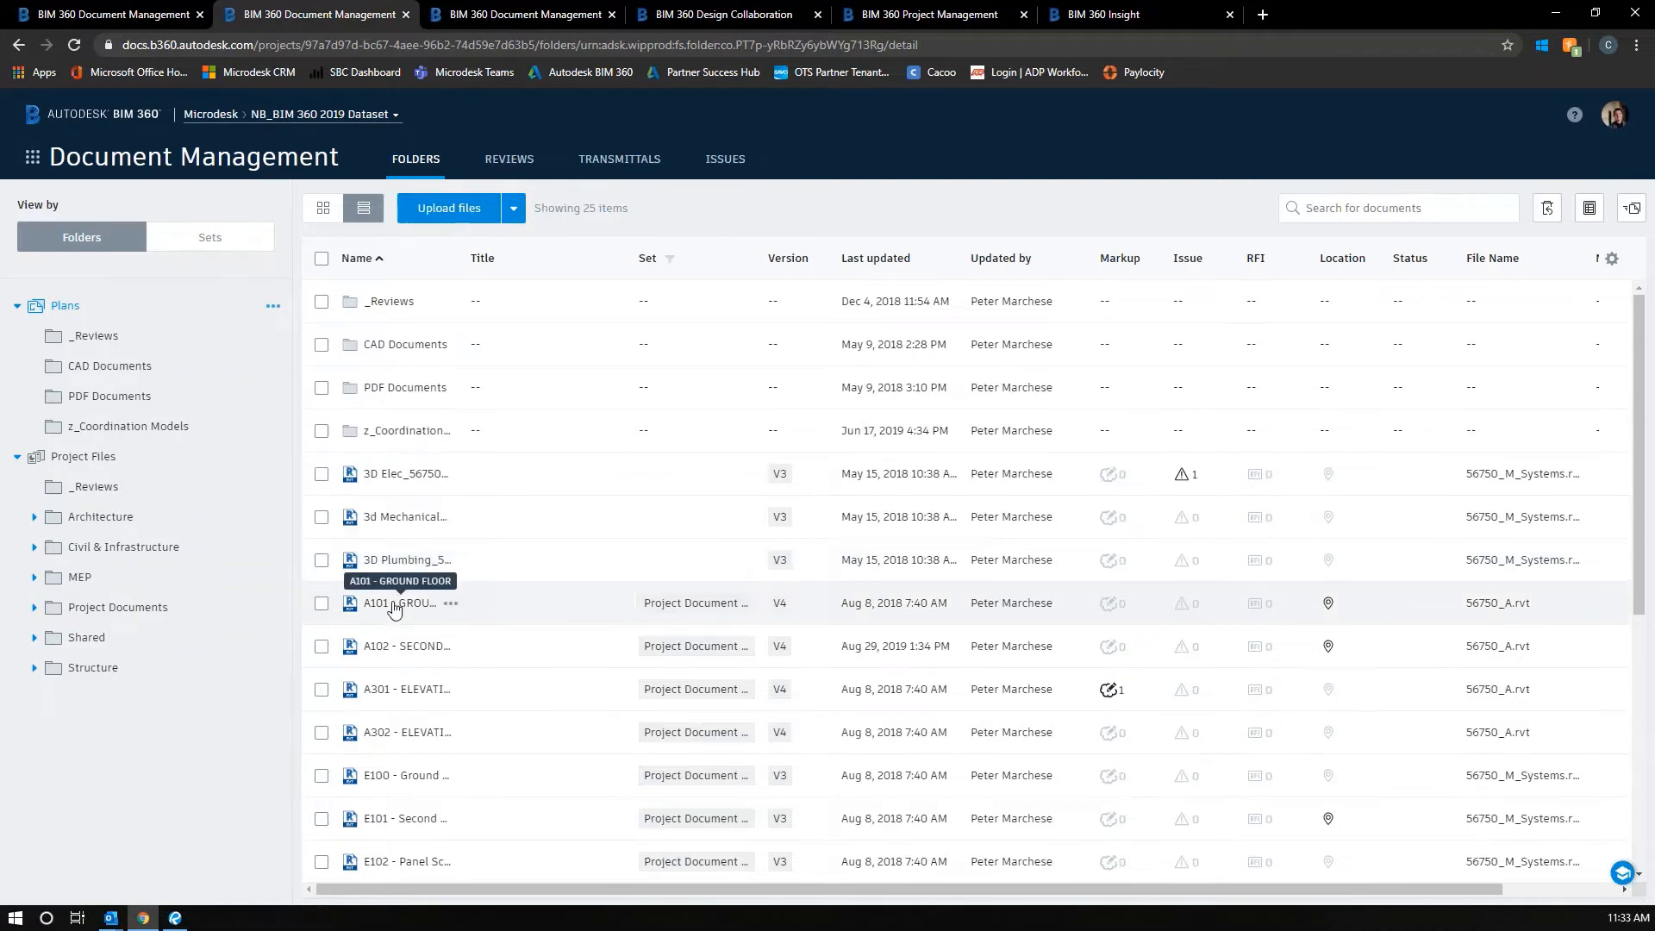
pyautogui.click(99, 397)
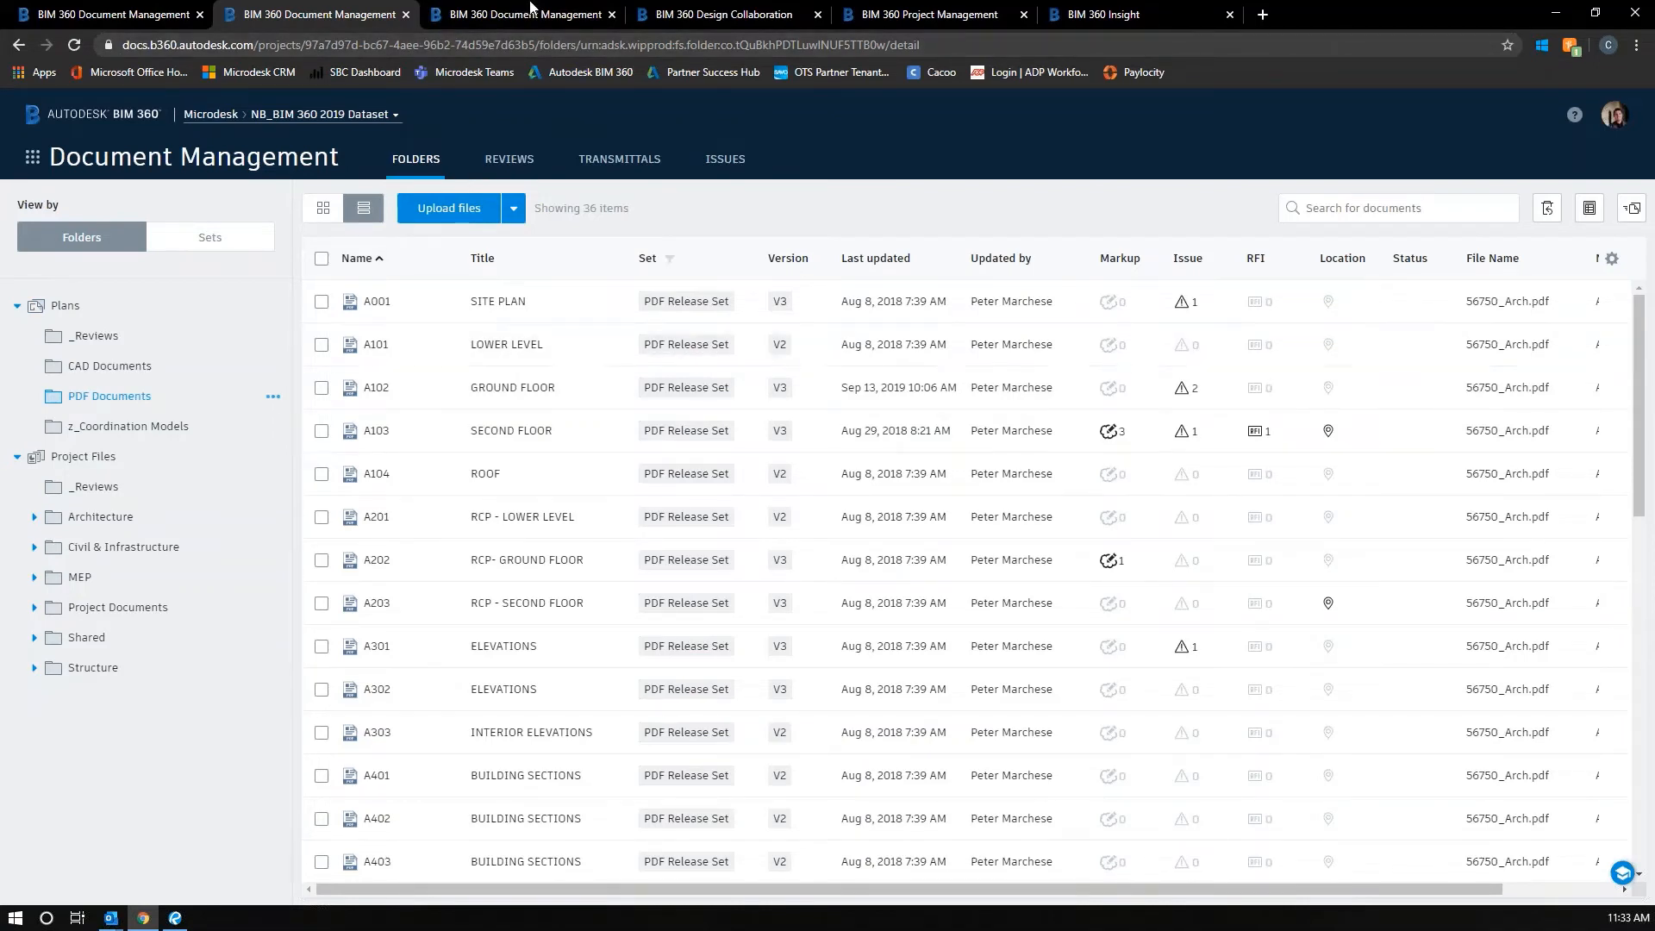
# - Open the 56750_A.rvt model from the Project Files/Architecture folder in the viewer
pyautogui.click(101, 516)
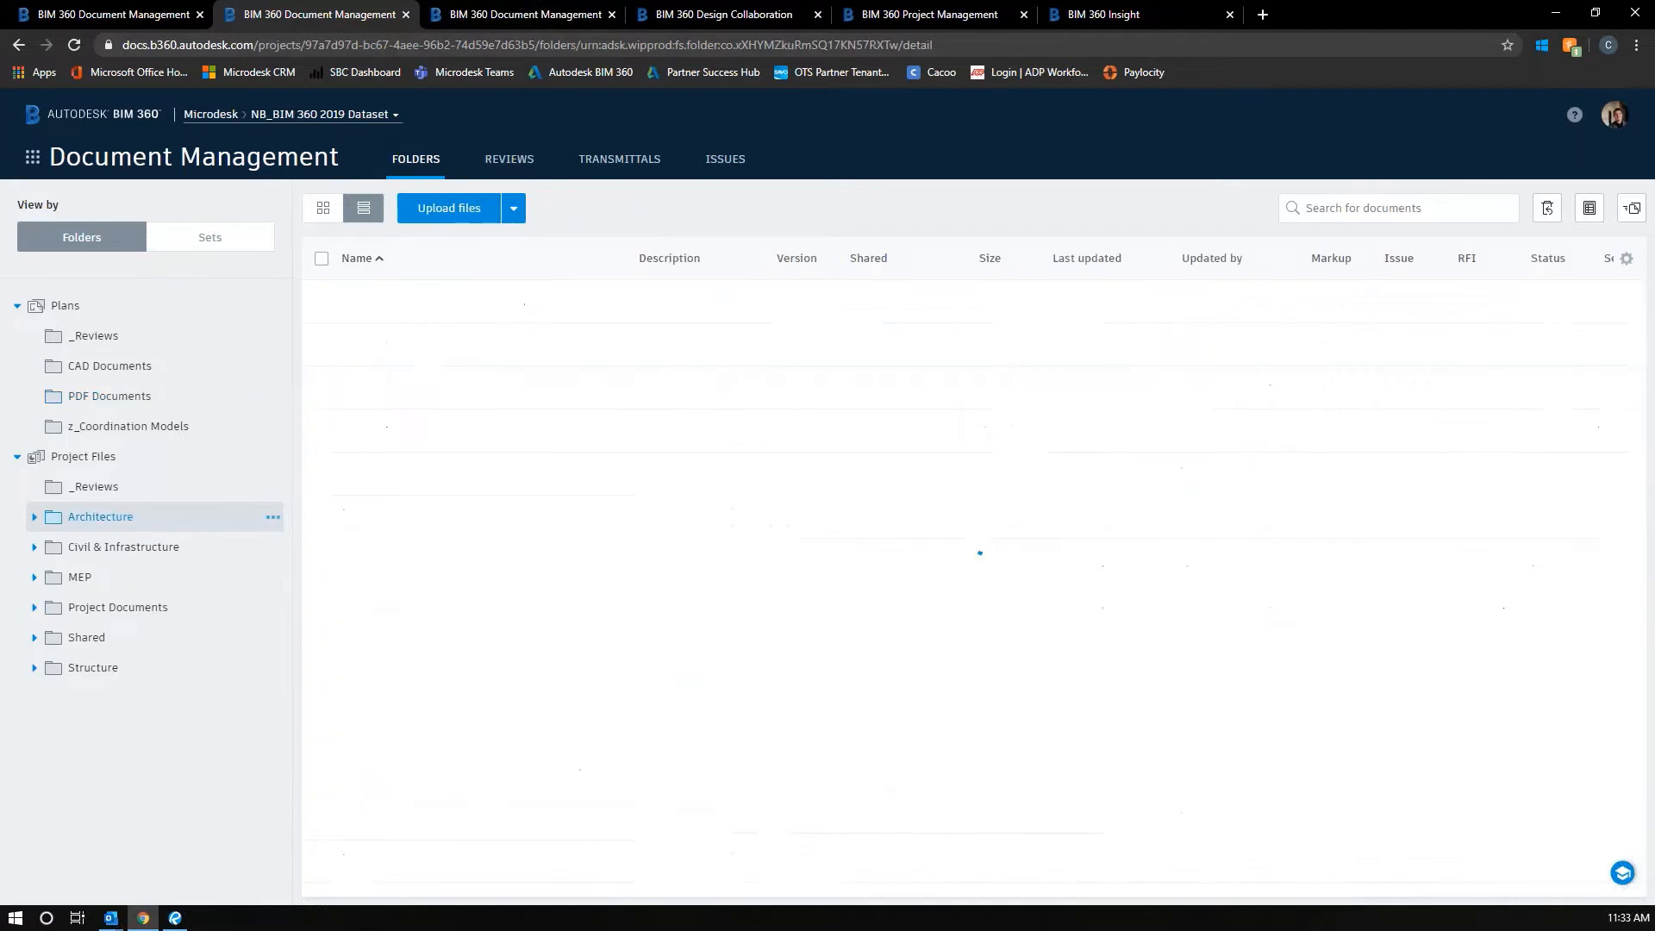
pyautogui.click(321, 389)
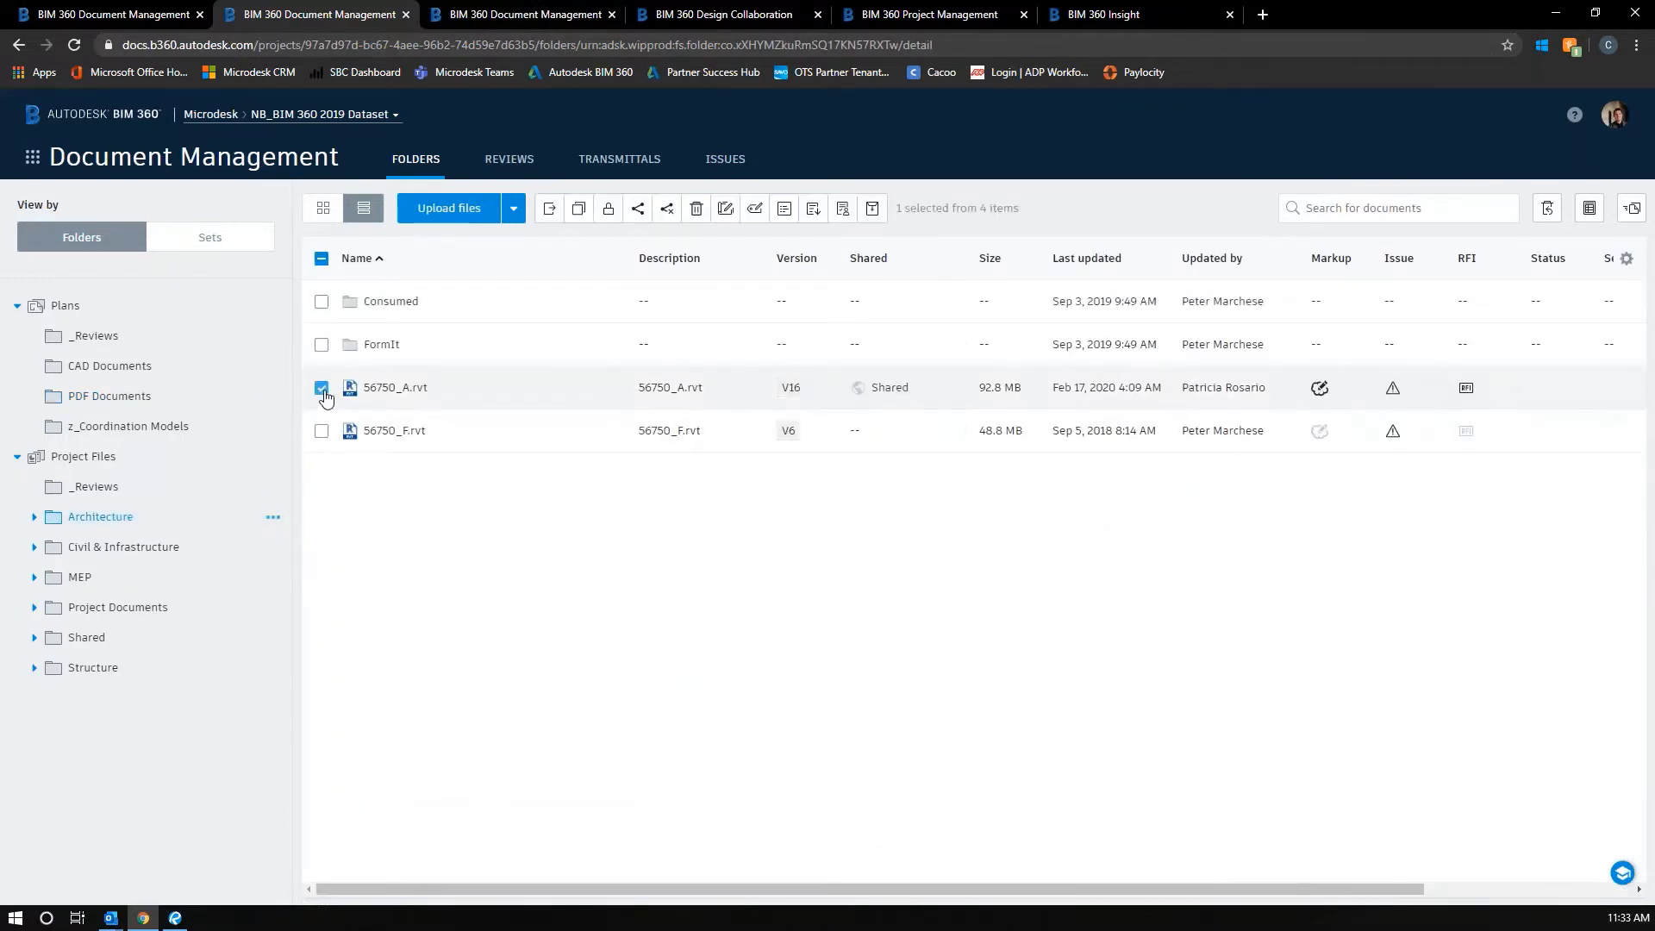
pyautogui.click(405, 389)
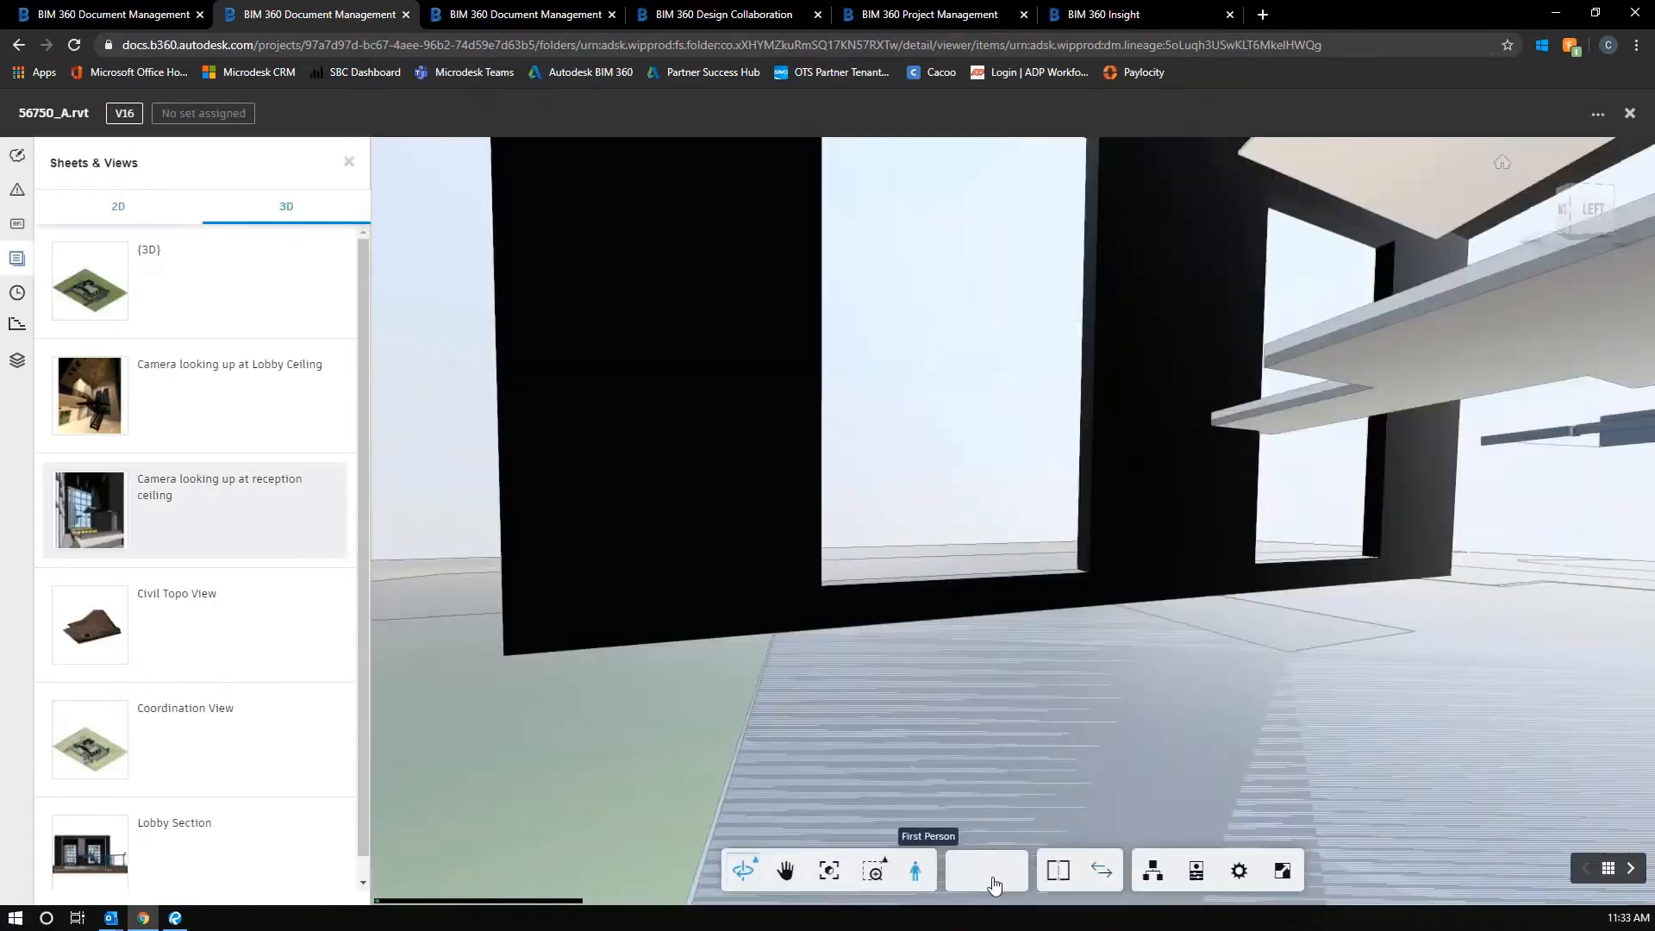
pyautogui.click(1146, 872)
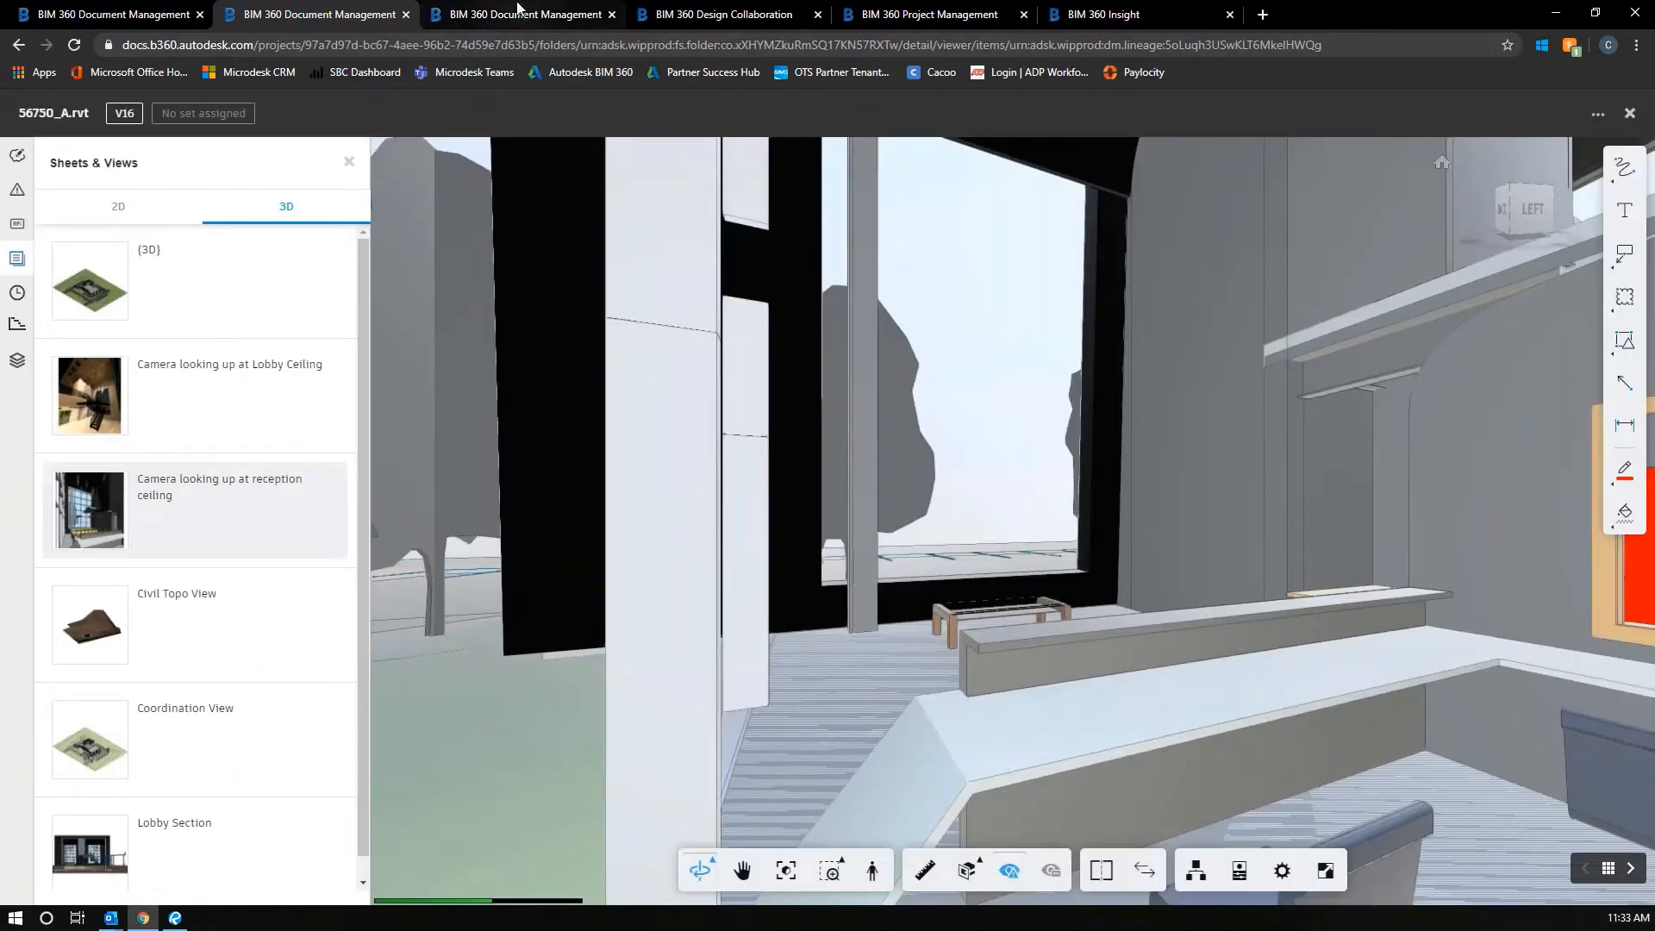
# - Switch to the open comparison of 56750_A.rvt v4 and v16 and examine the color-coded changes around the building's roof and framing
pyautogui.click(509, 25)
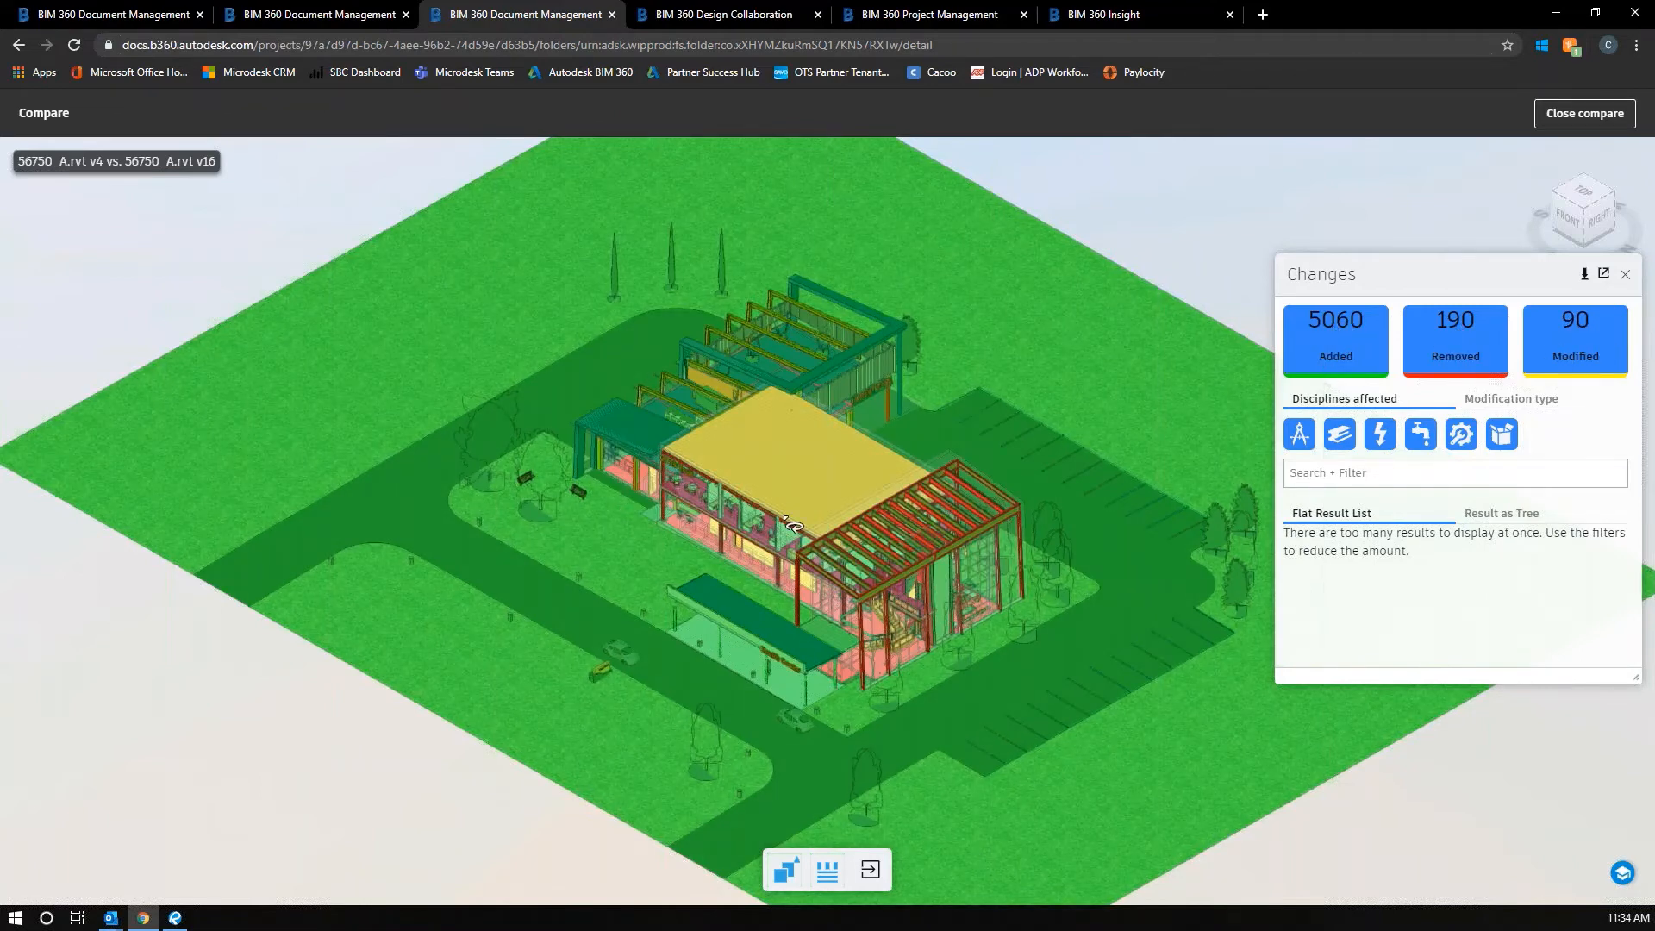
pyautogui.scroll(-3, 791, 524)
pyautogui.scroll(6, 791, 524)
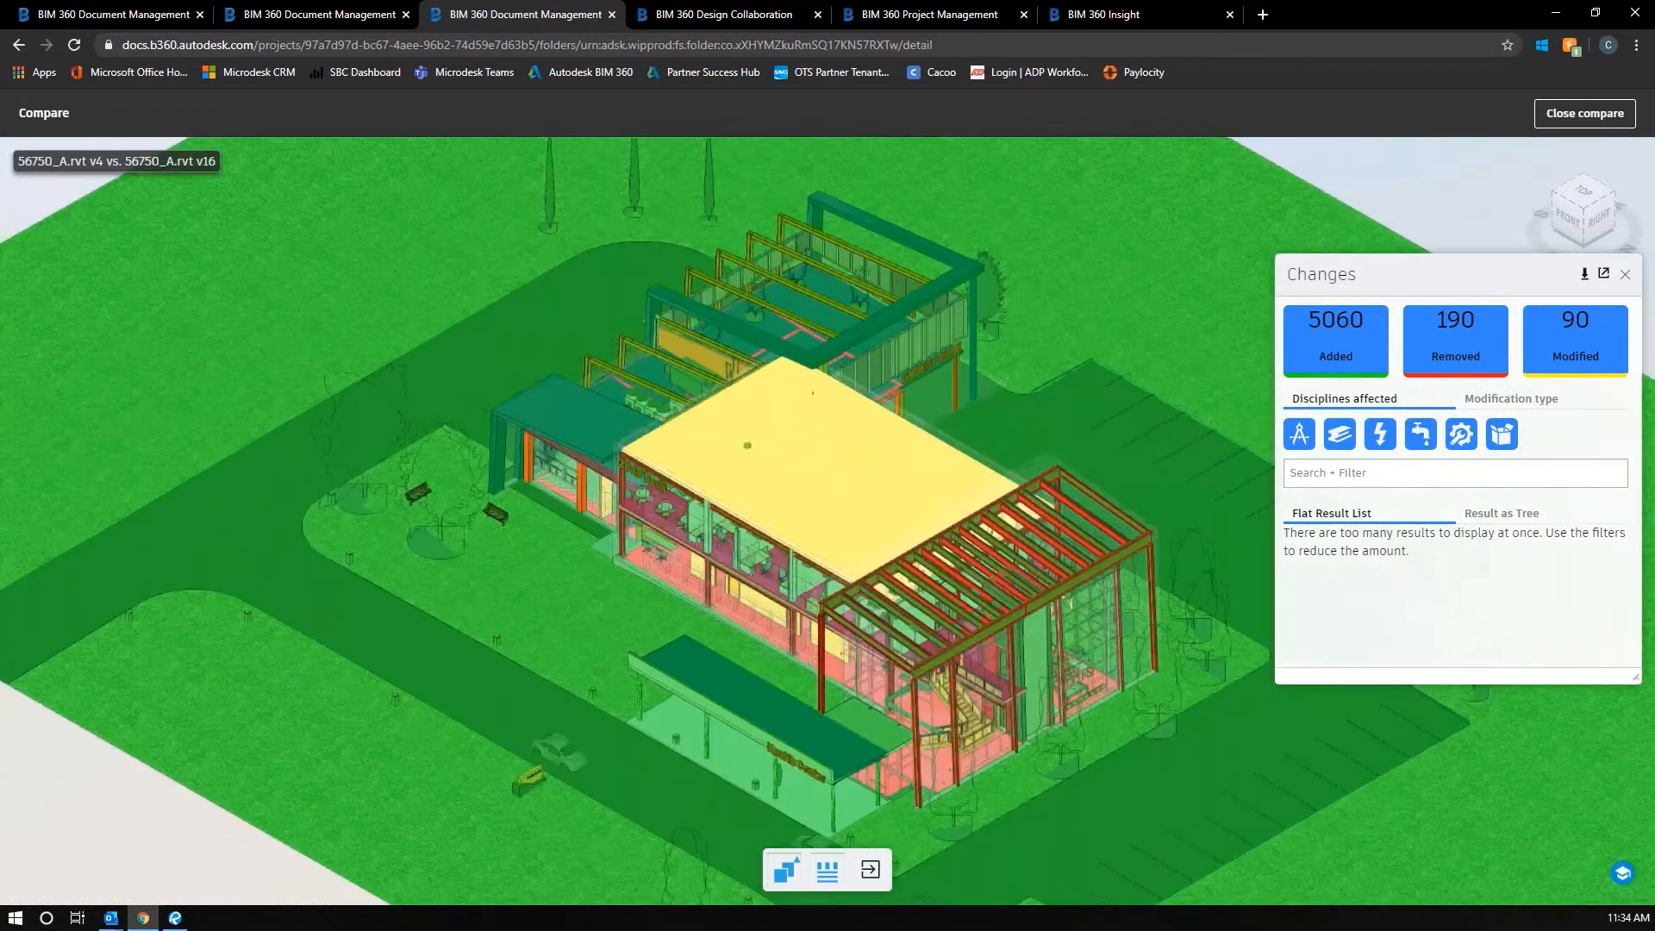
pyautogui.scroll(5, 753, 453)
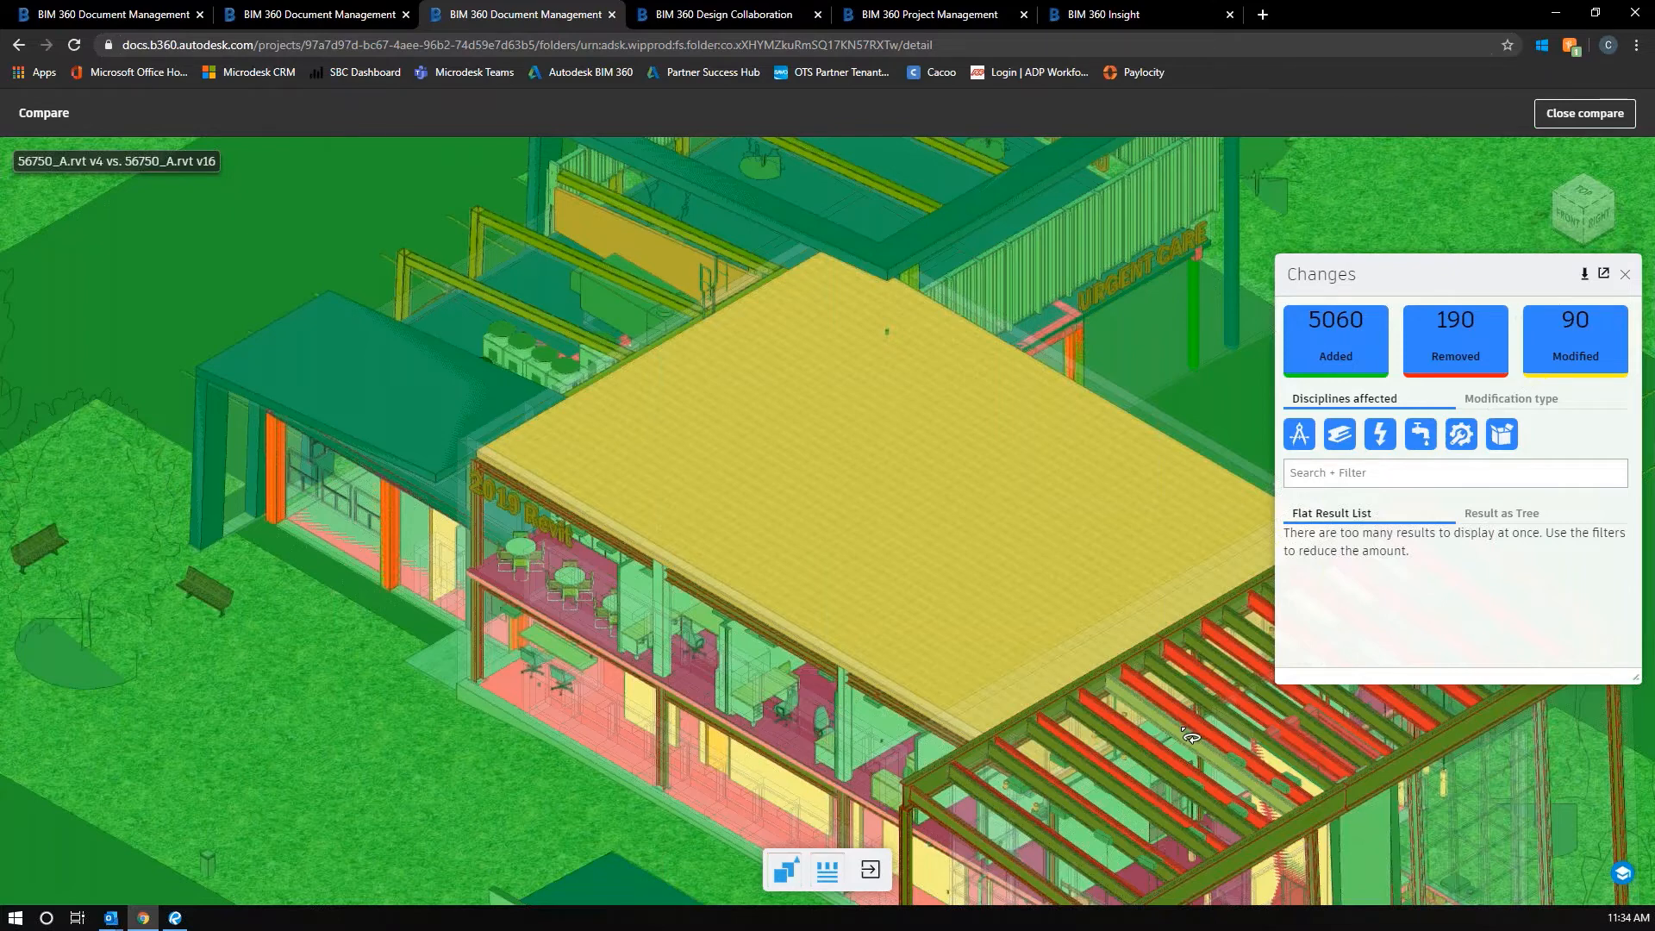
pyautogui.moveTo(1152, 720); pyautogui.dragTo(996, 727, button='middle')
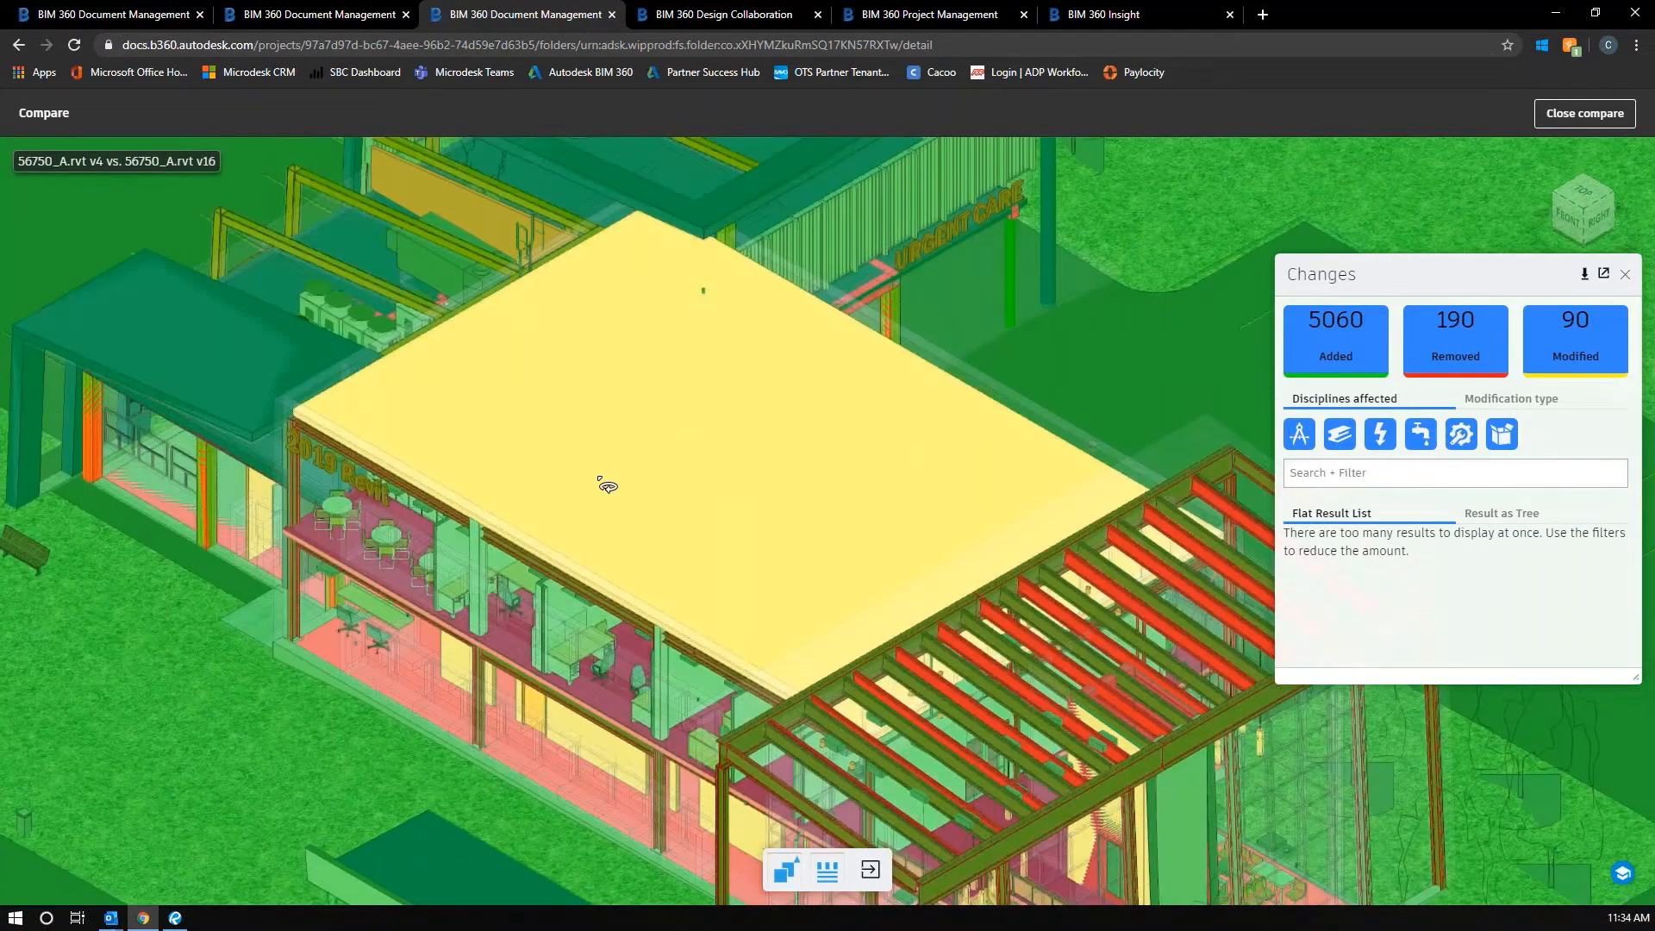
pyautogui.moveTo(613, 499); pyautogui.dragTo(828, 587, button='middle')
pyautogui.scroll(2, 827, 587)
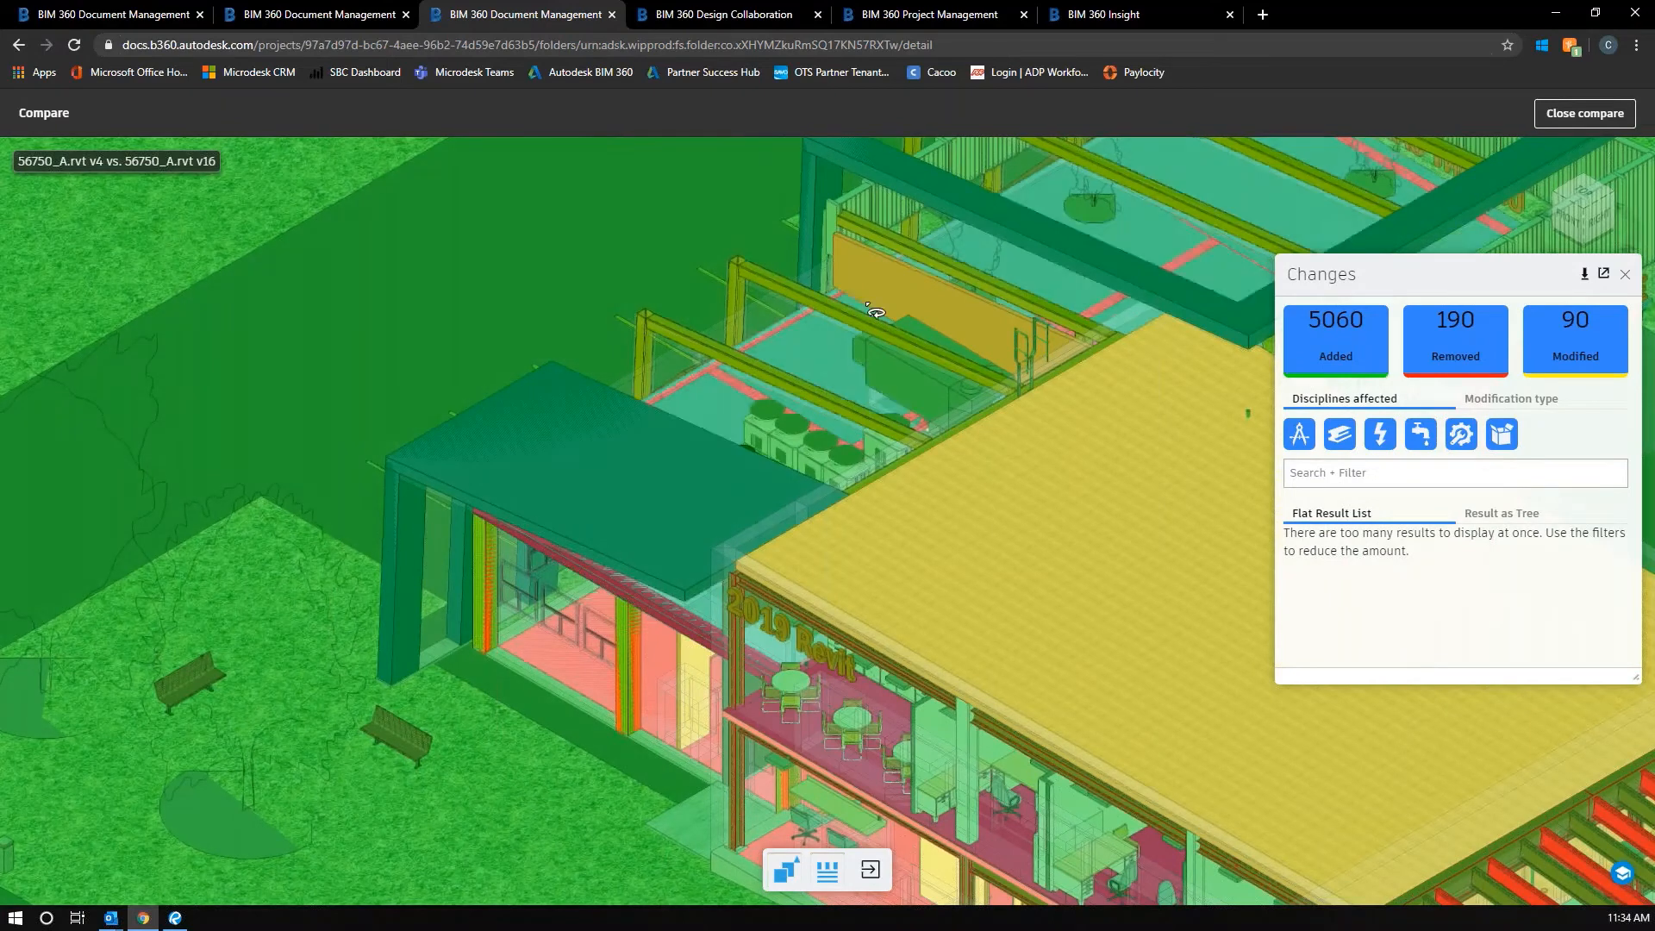
# - Filter out the added and modified elements so the model comparison shows only removed elements, and inspect the building's framing
pyautogui.click(1339, 354)
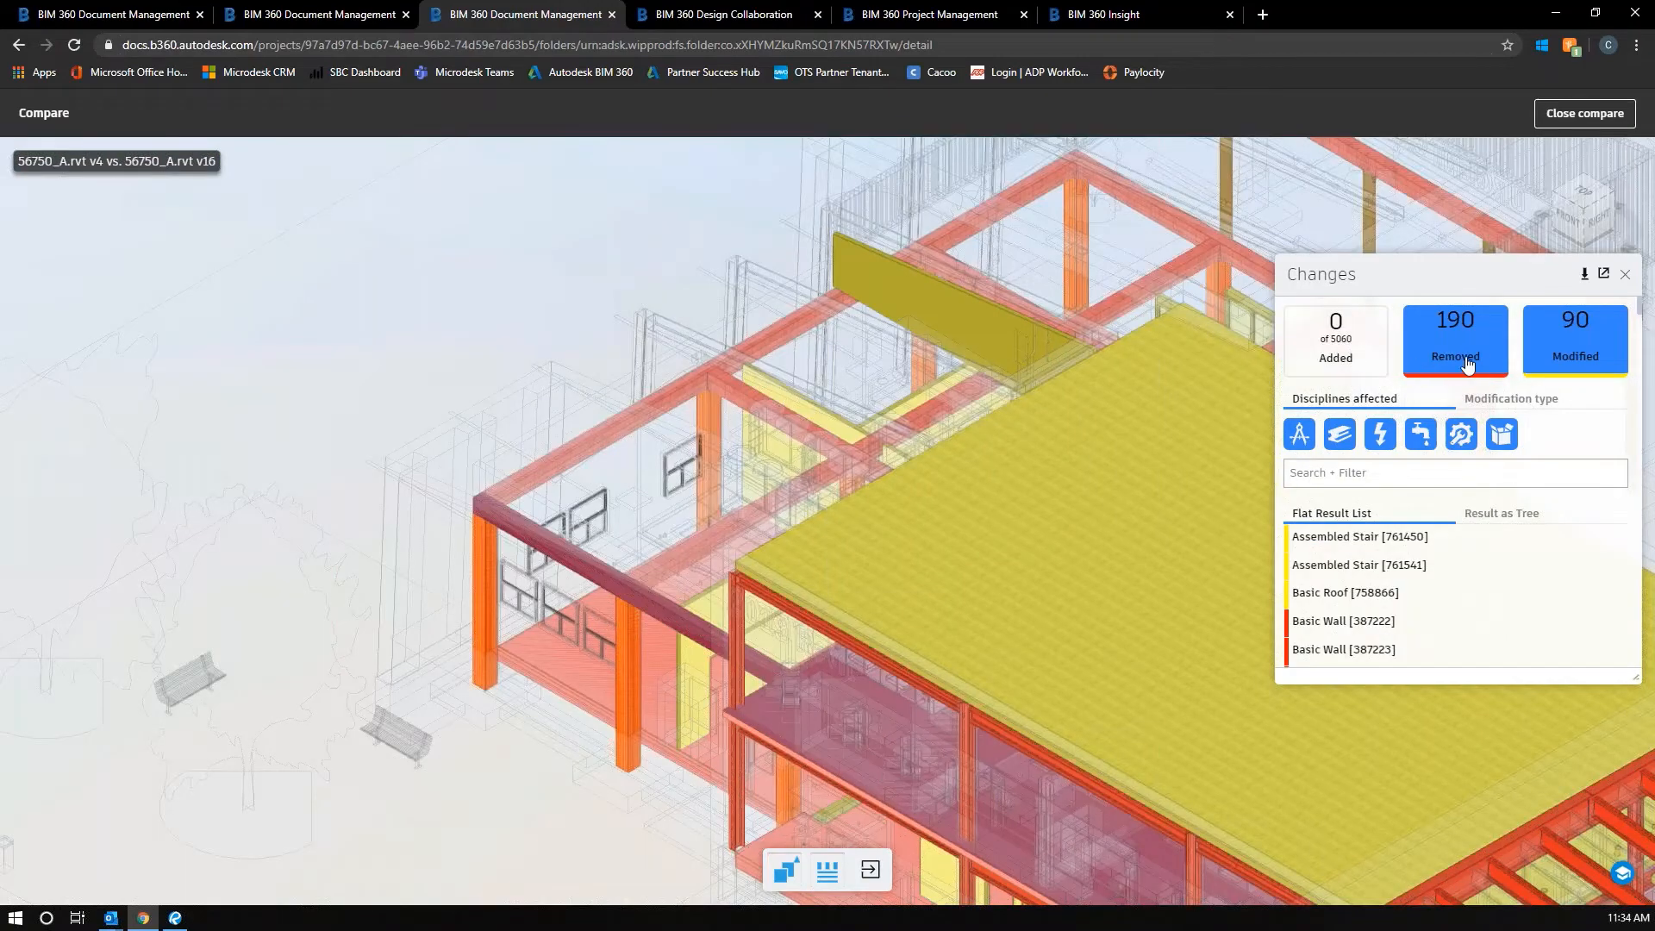
pyautogui.click(1571, 351)
pyautogui.moveTo(1095, 517); pyautogui.dragTo(451, 295, button='middle')
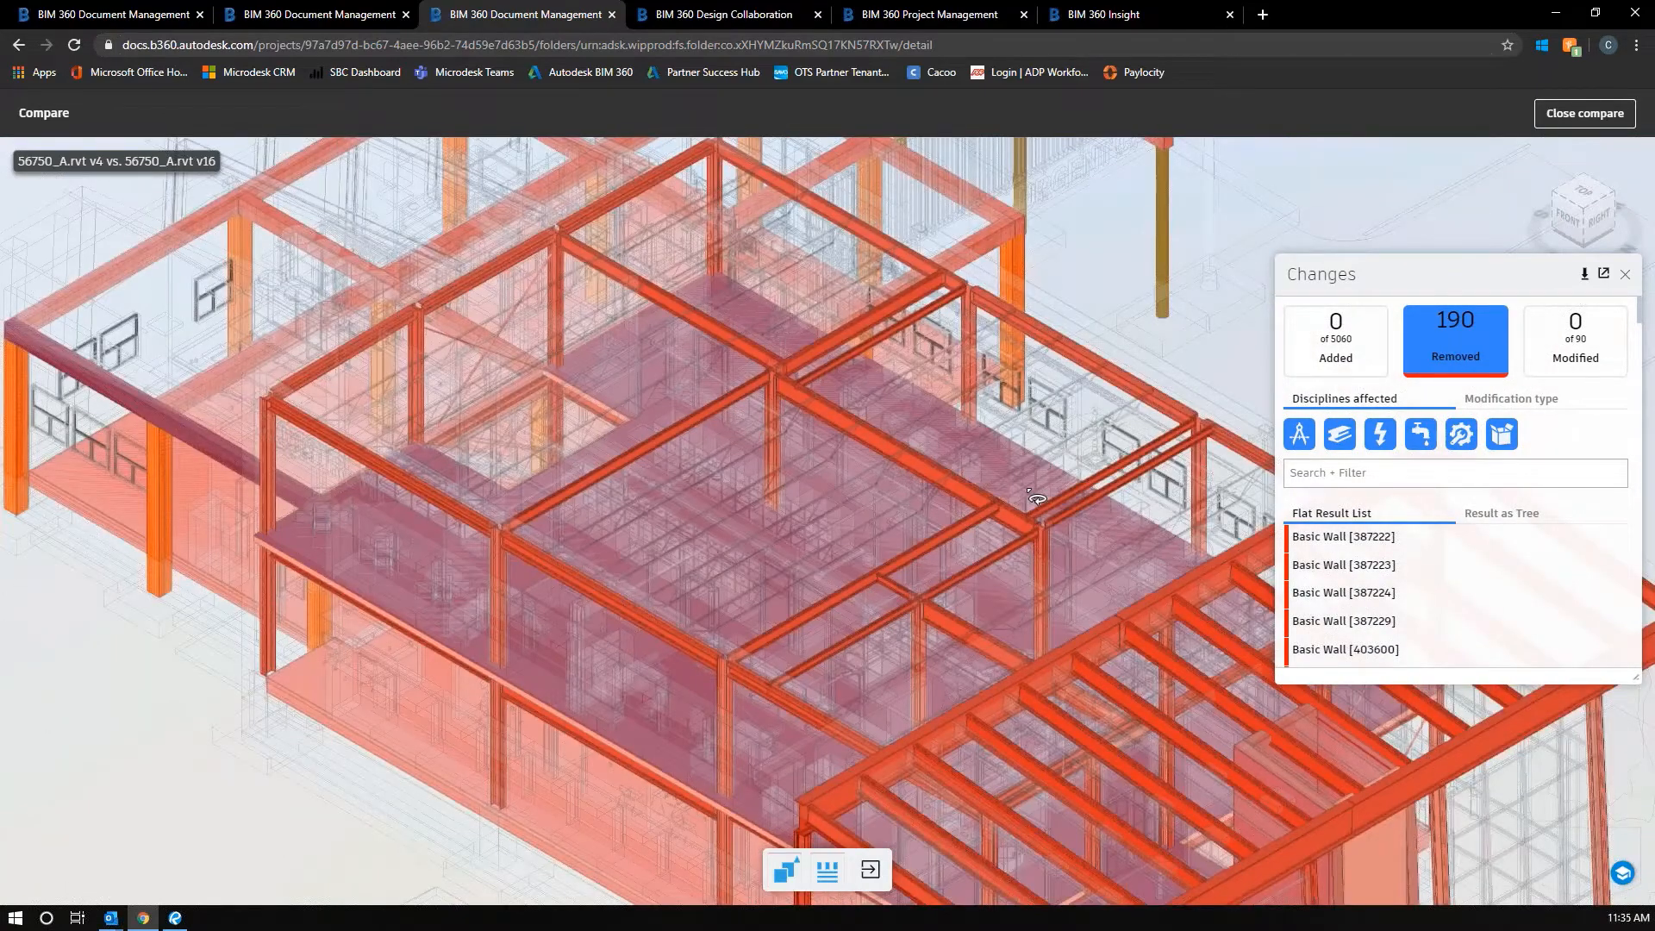
# - Isolate the added elements in the v4 and v16 comparison, followed by only the modified elements
pyautogui.scroll(-10, 1022, 501)
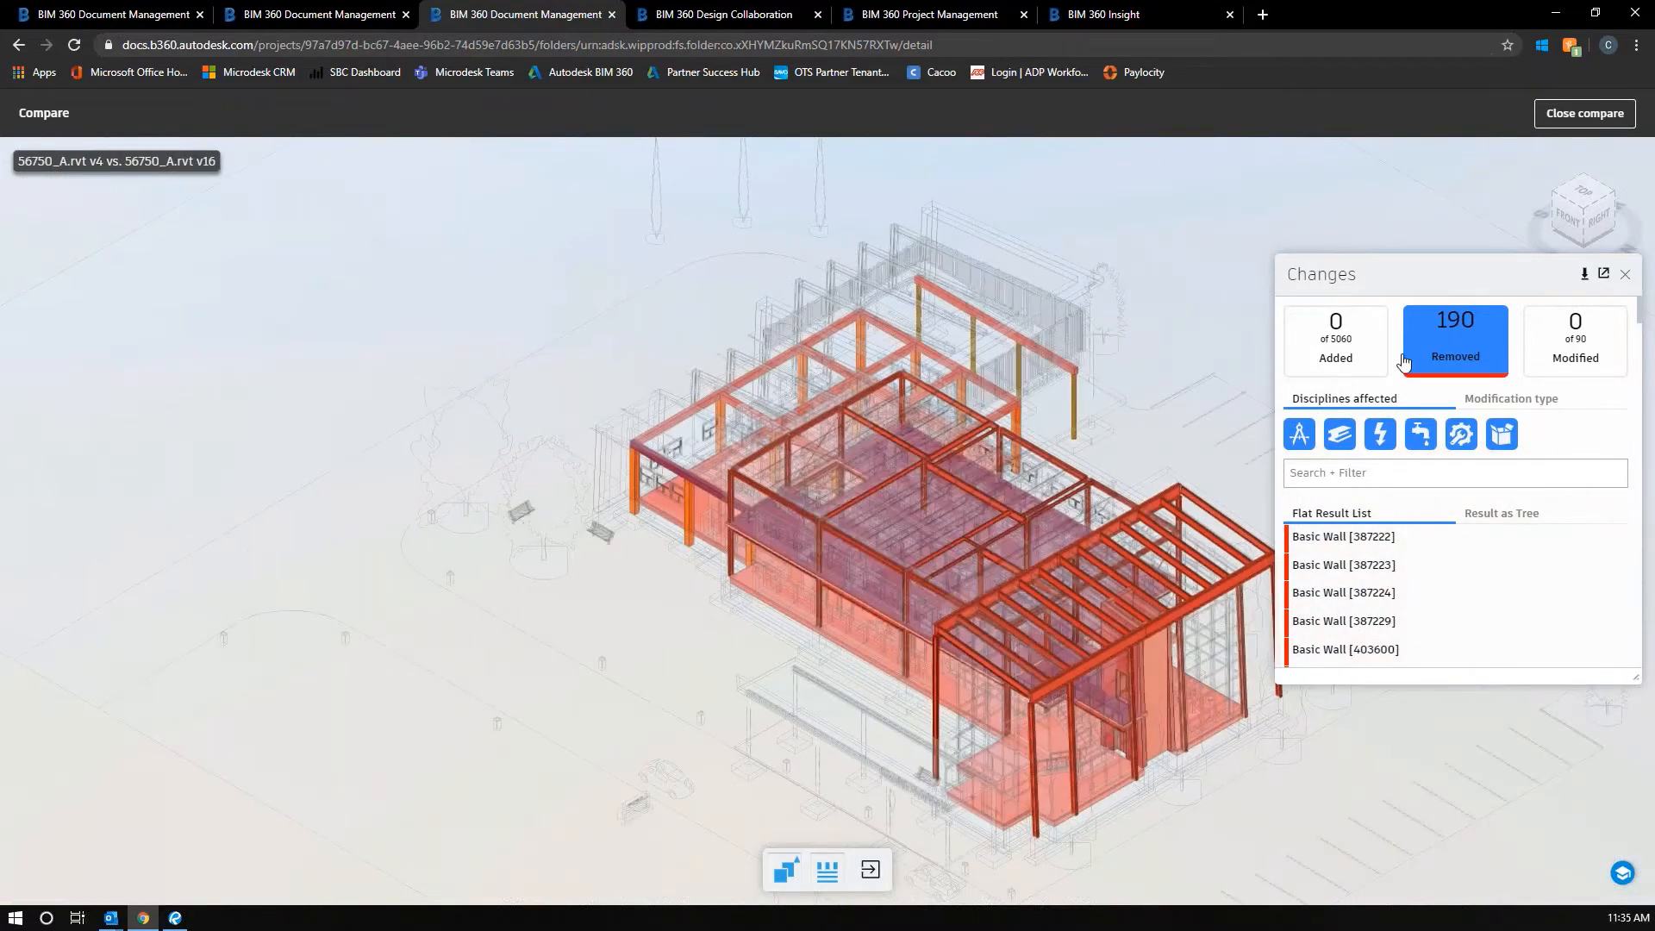
pyautogui.click(1349, 355)
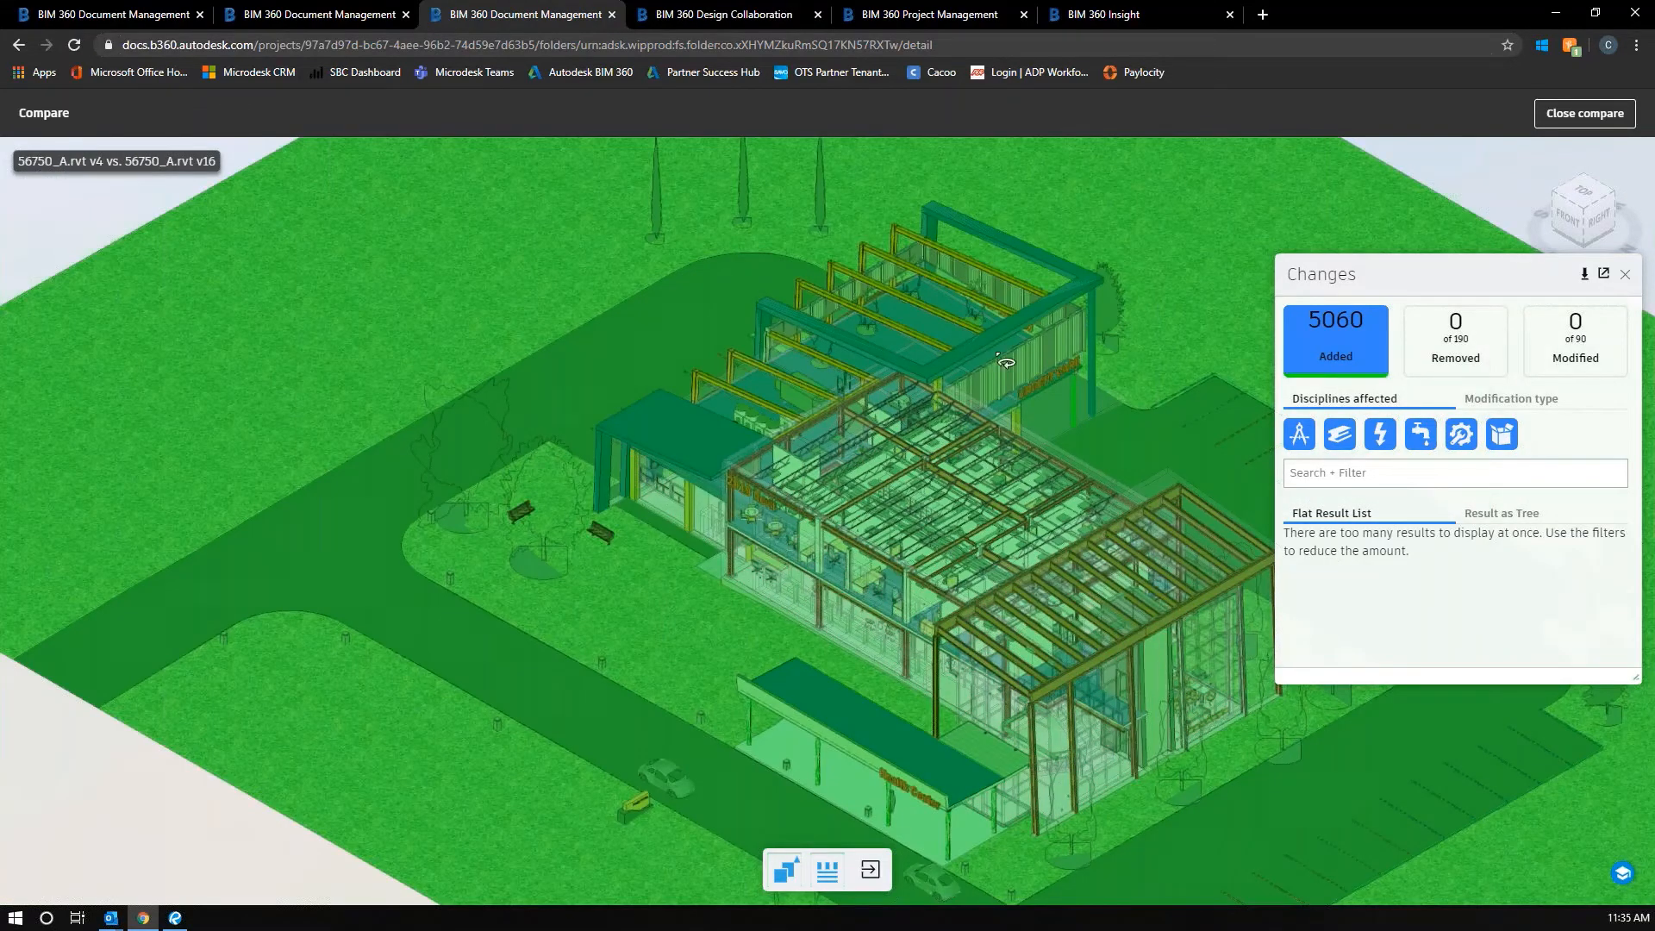
pyautogui.click(1366, 337)
pyautogui.click(1575, 341)
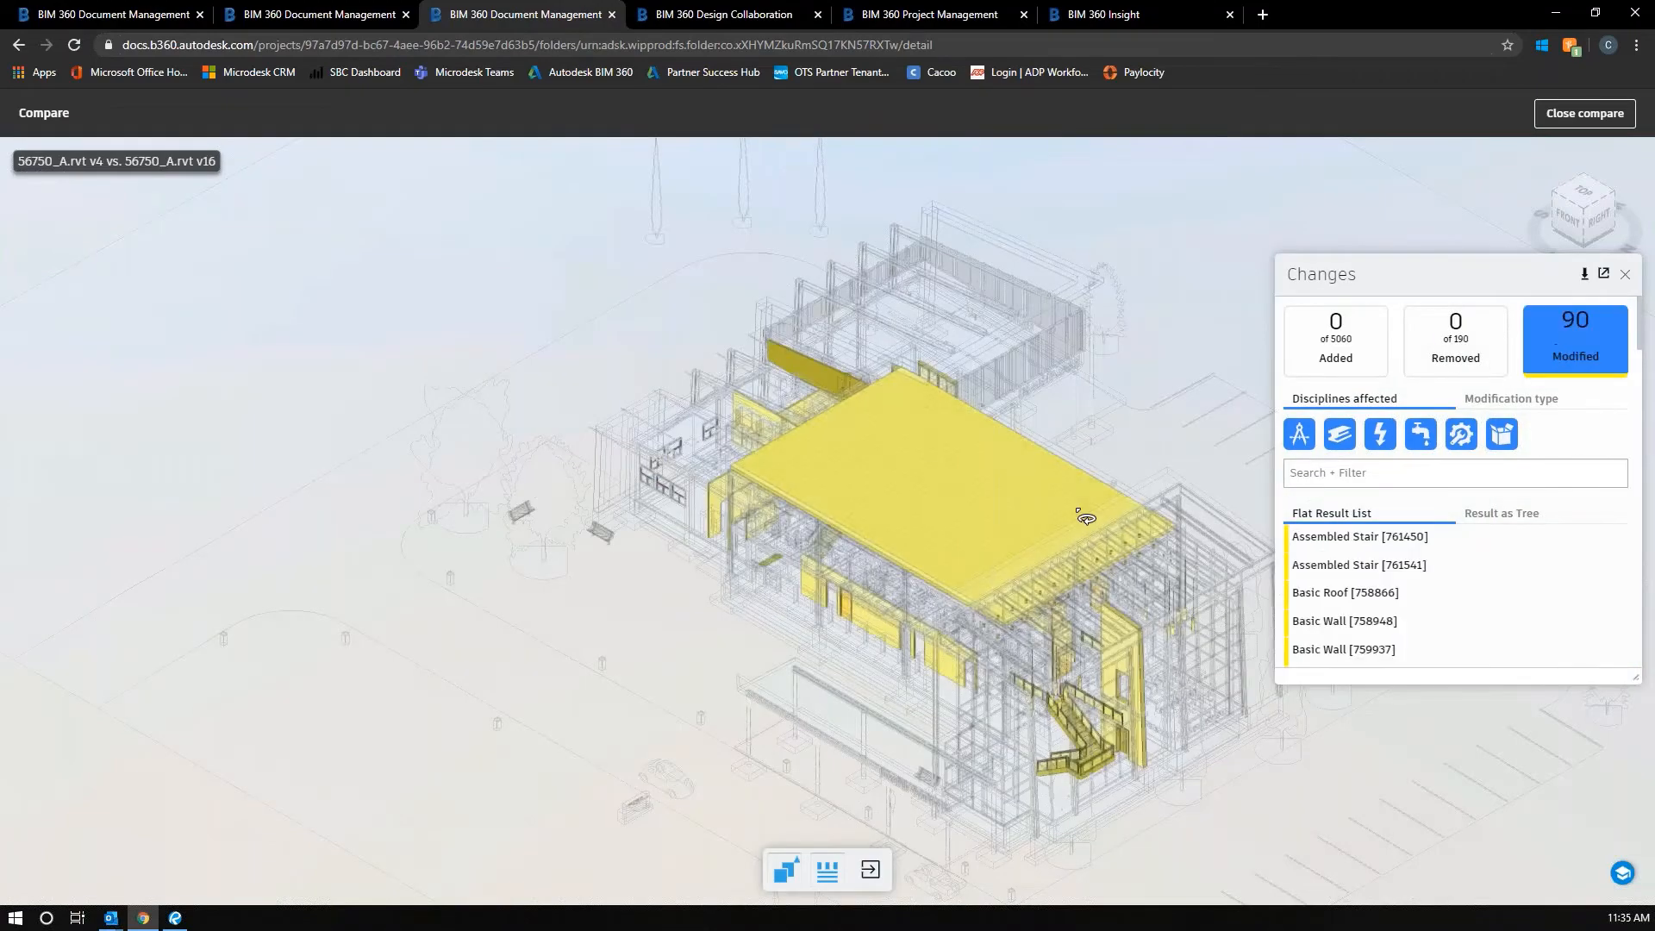
# - Locate the modified Downlight - Recessed Can [761835] from the change list and examine its move between v4 and v16 in the model
pyautogui.moveTo(1065, 749); pyautogui.dragTo(911, 589, button='middle')
pyautogui.scroll(-10, 1368, 547)
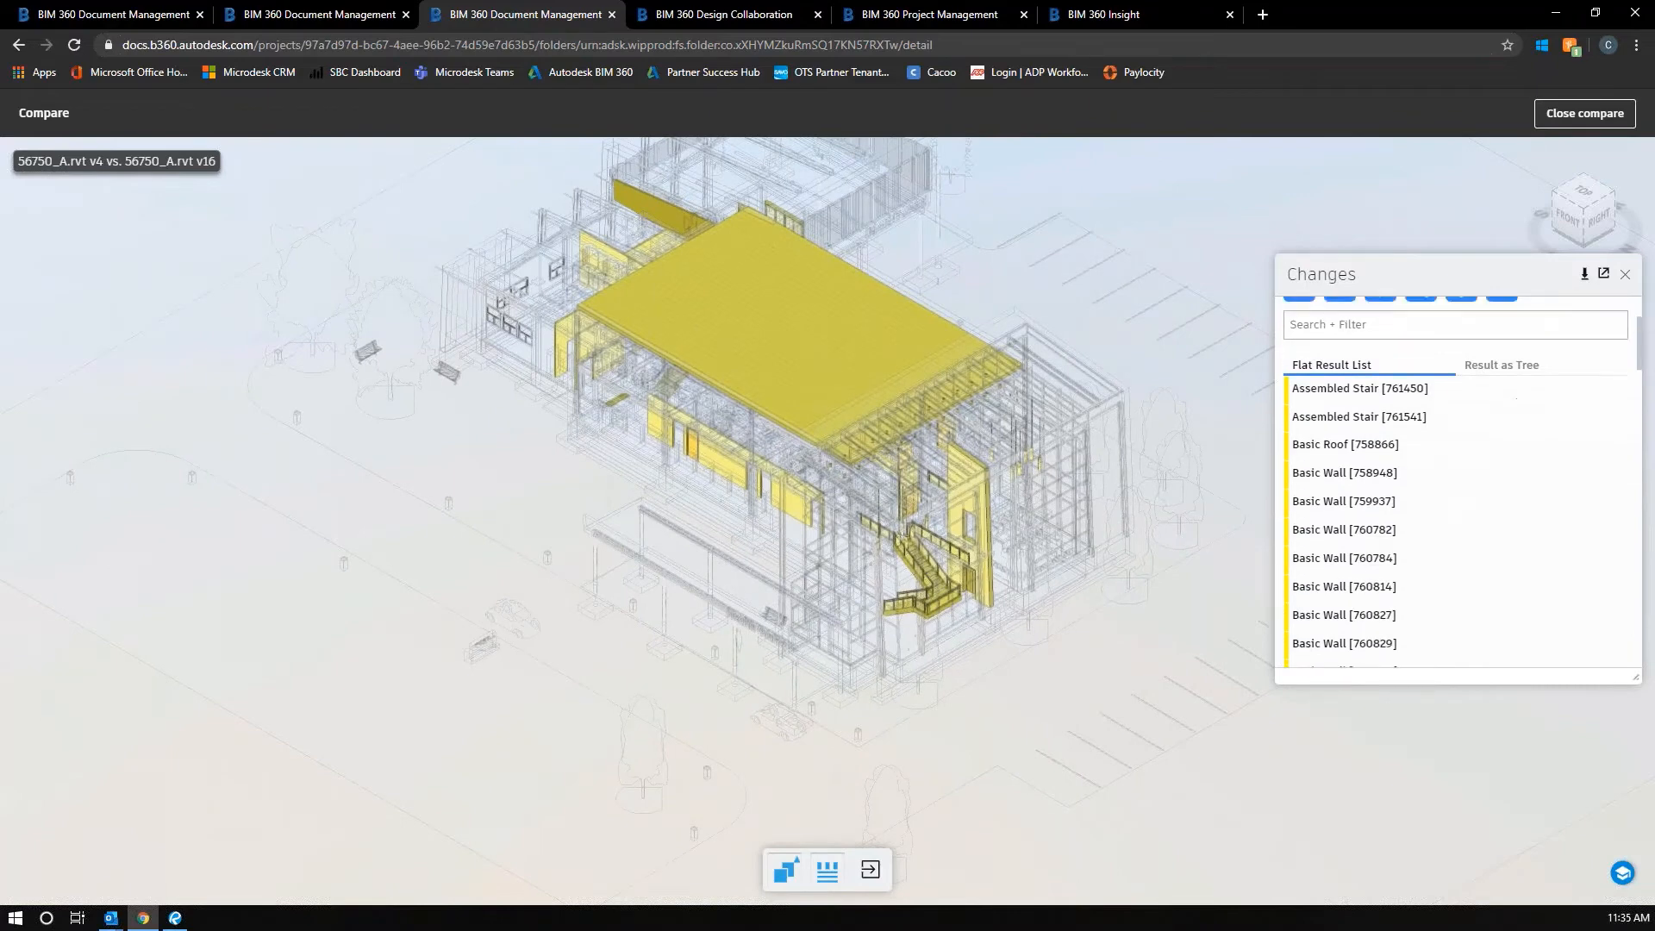
pyautogui.scroll(-3, 1457, 469)
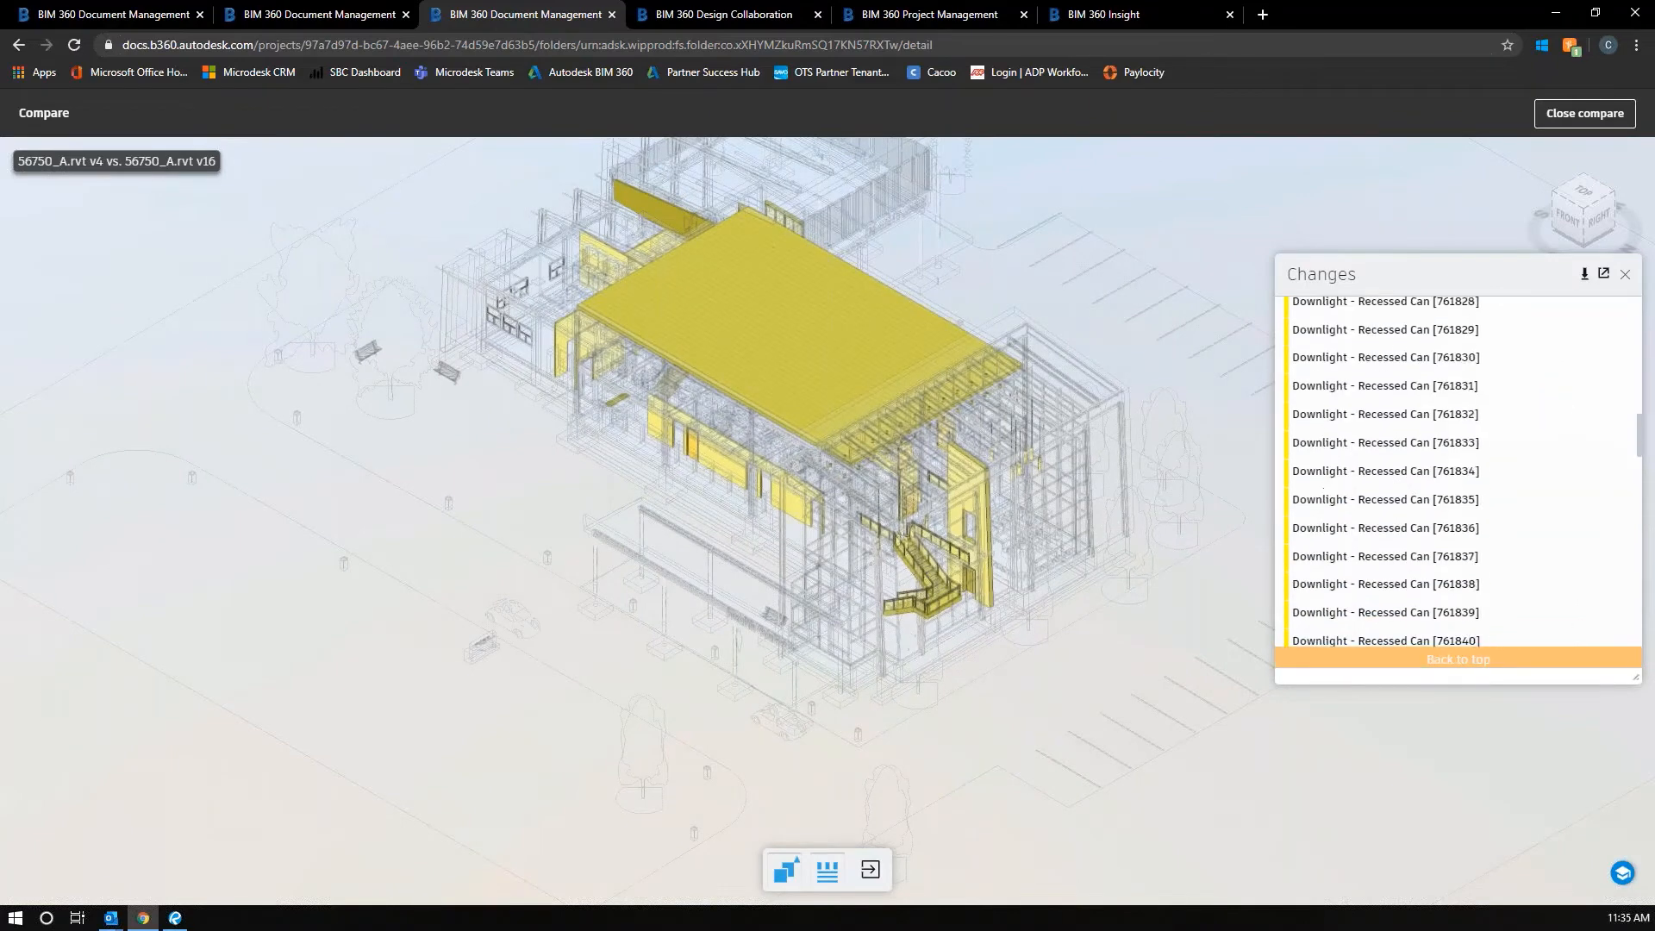
pyautogui.click(1360, 504)
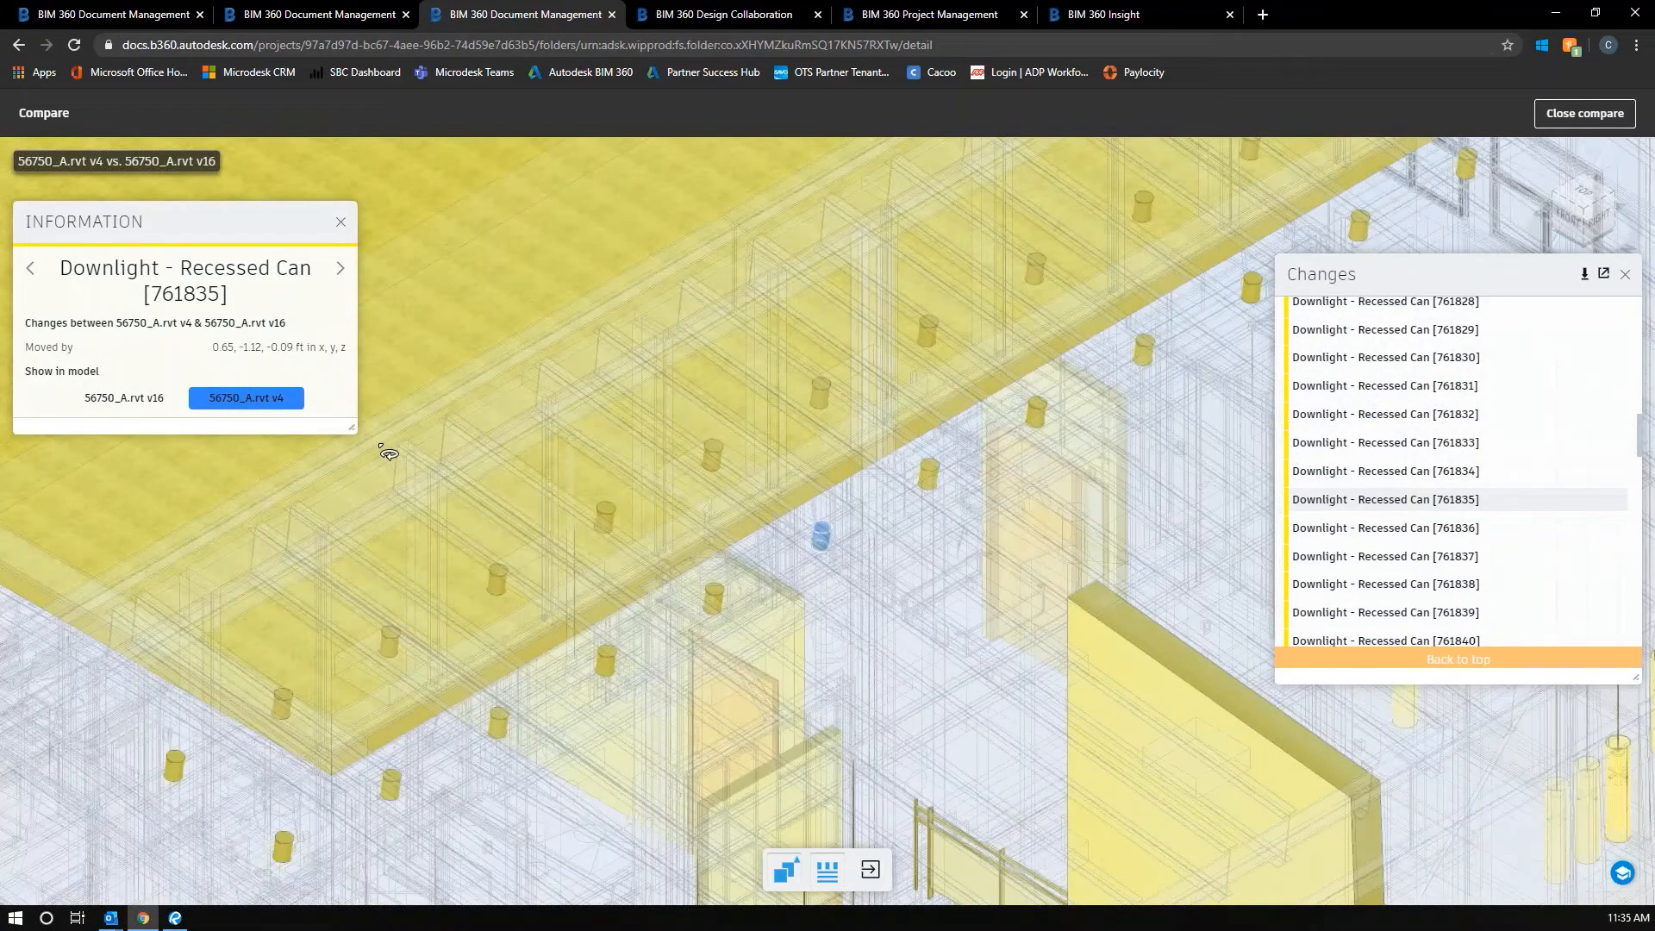
pyautogui.click(111, 401)
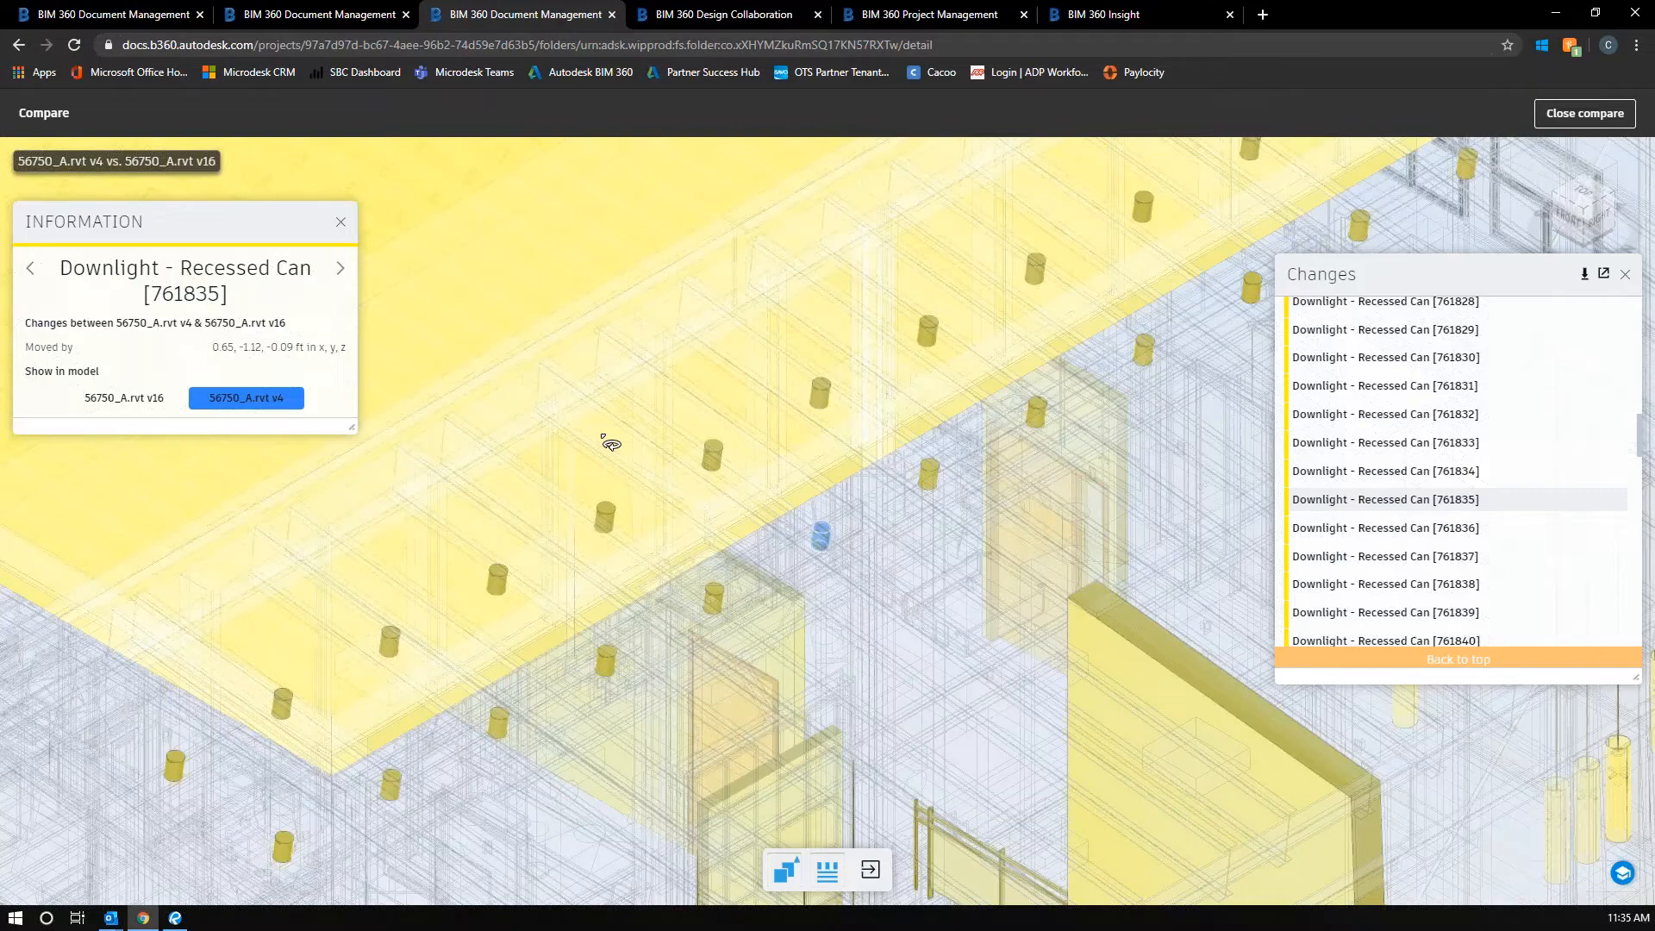
pyautogui.scroll(5, 598, 432)
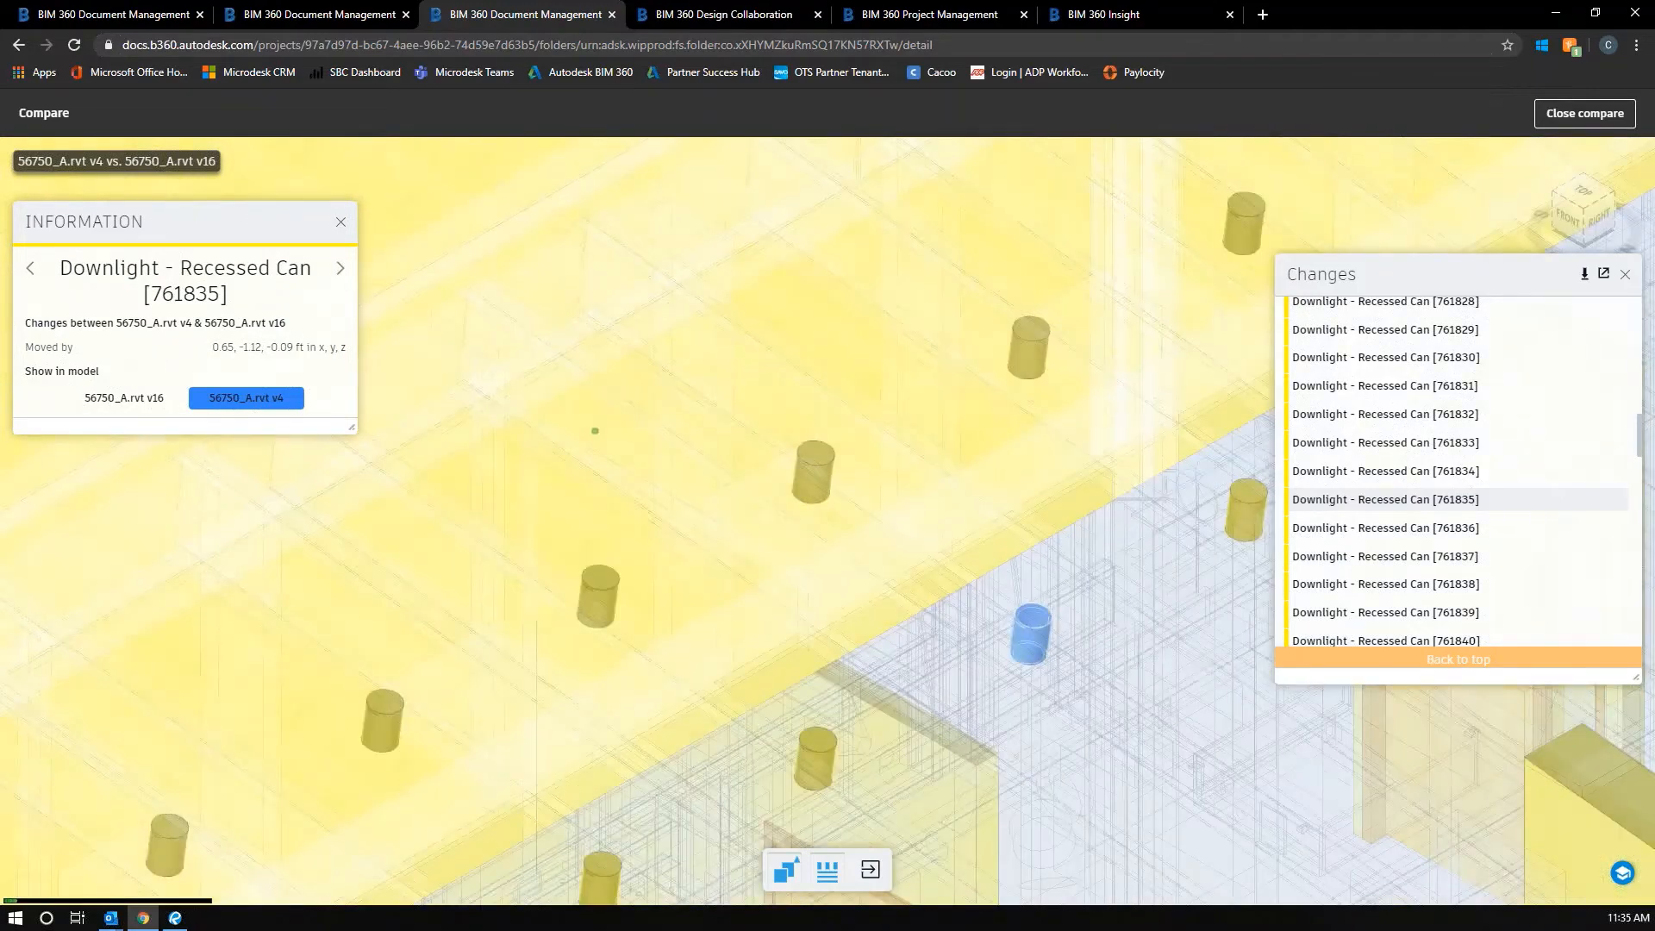
pyautogui.scroll(-7, 625, 457)
pyautogui.scroll(-5, 624, 458)
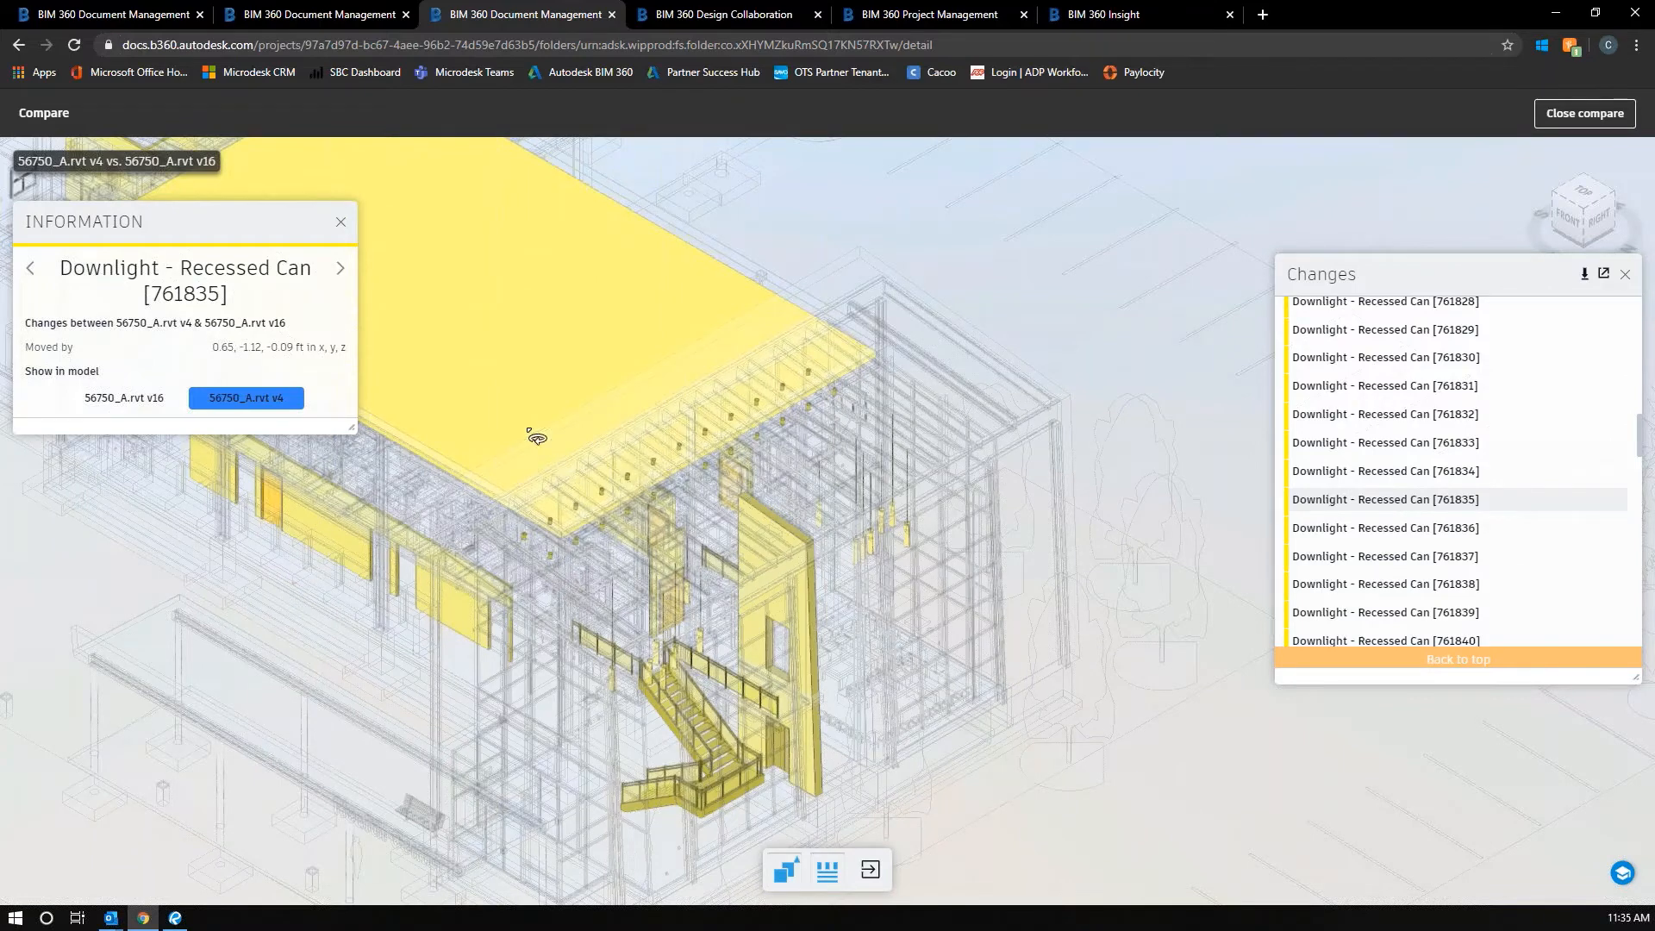
pyautogui.scroll(-3, 536, 432)
pyautogui.moveTo(491, 379); pyautogui.dragTo(759, 595)
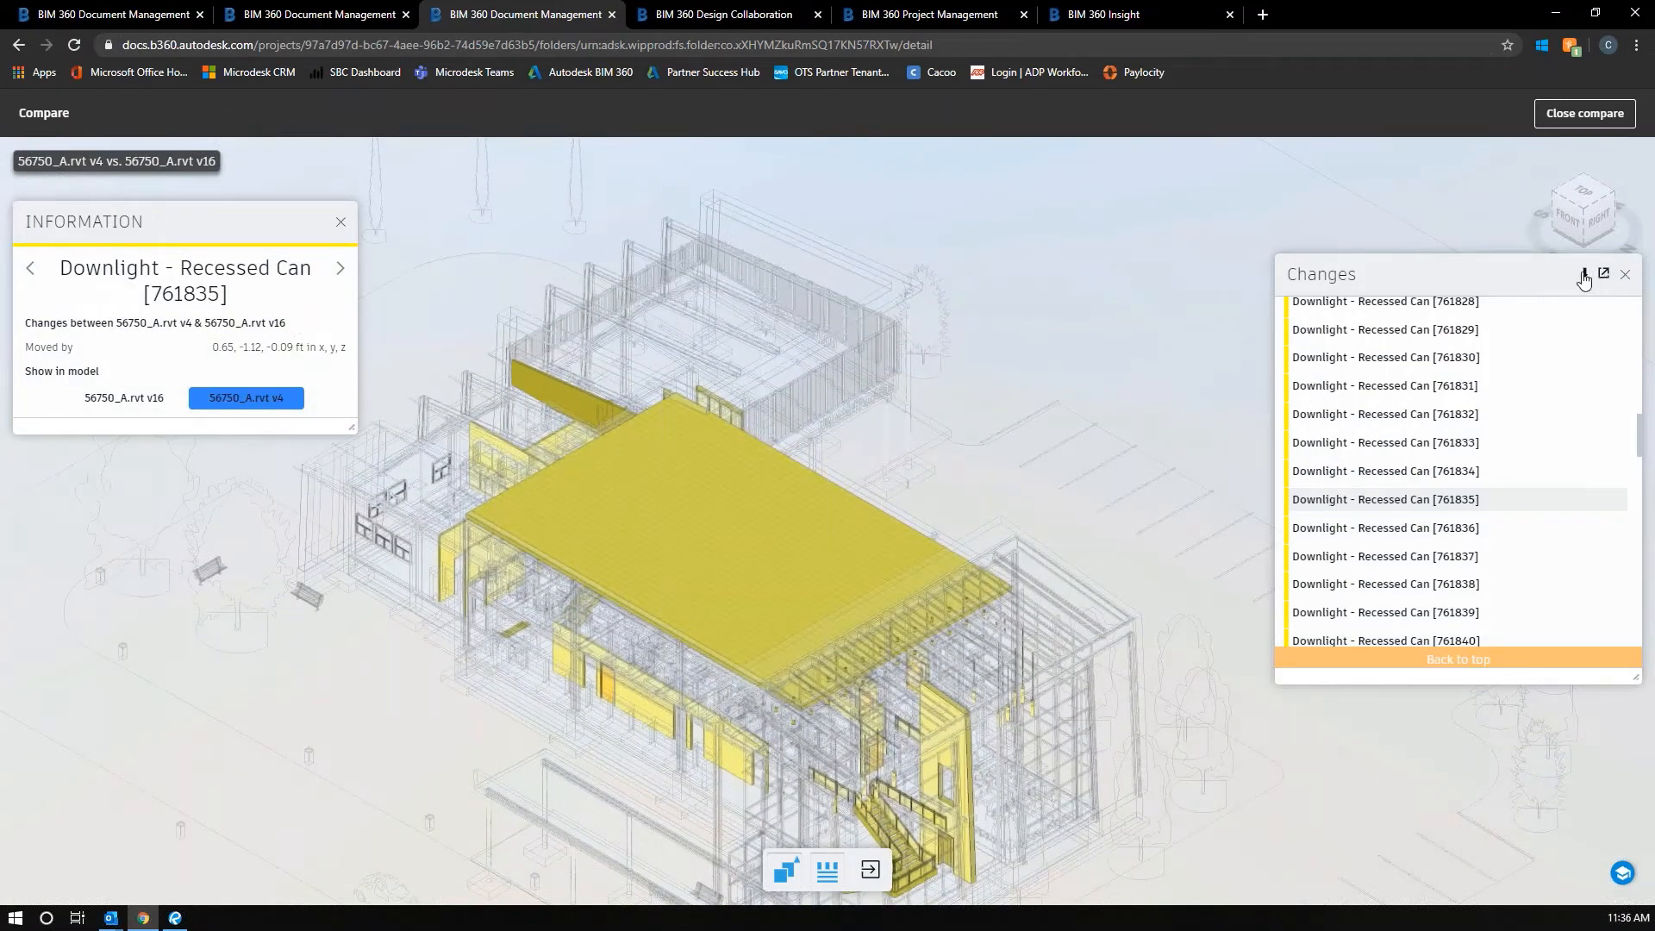
# - Review the modification type, affected discipline and element category filters available for the modified elements
pyautogui.scroll(15, 1552, 401)
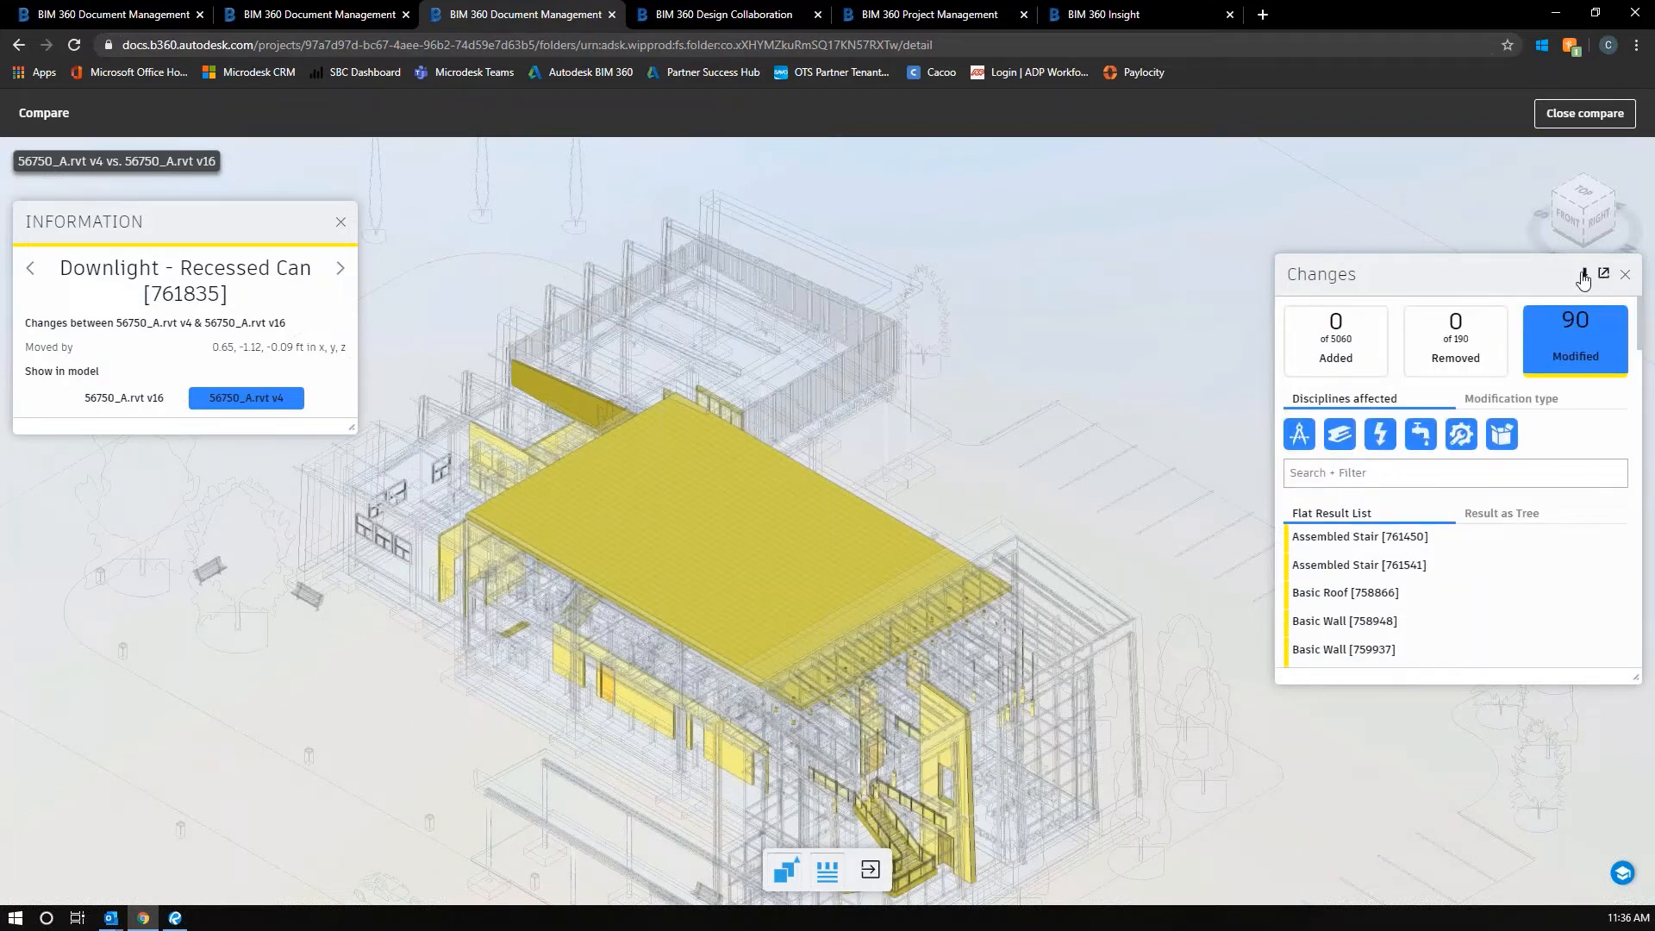
pyautogui.click(1552, 402)
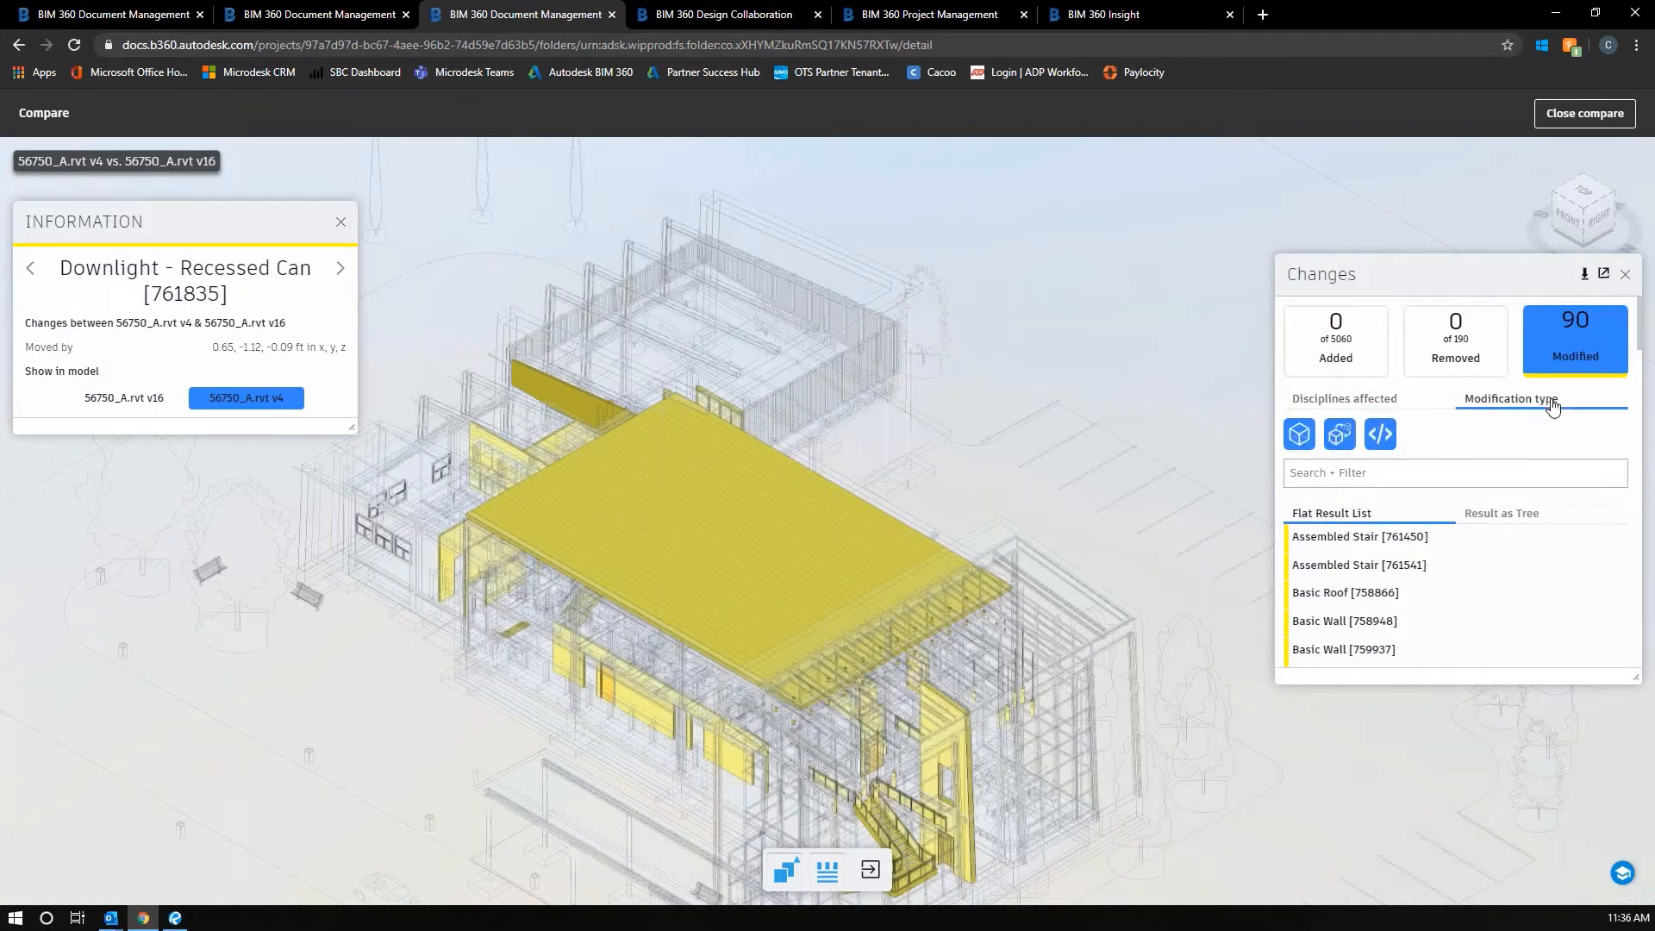
pyautogui.click(1358, 403)
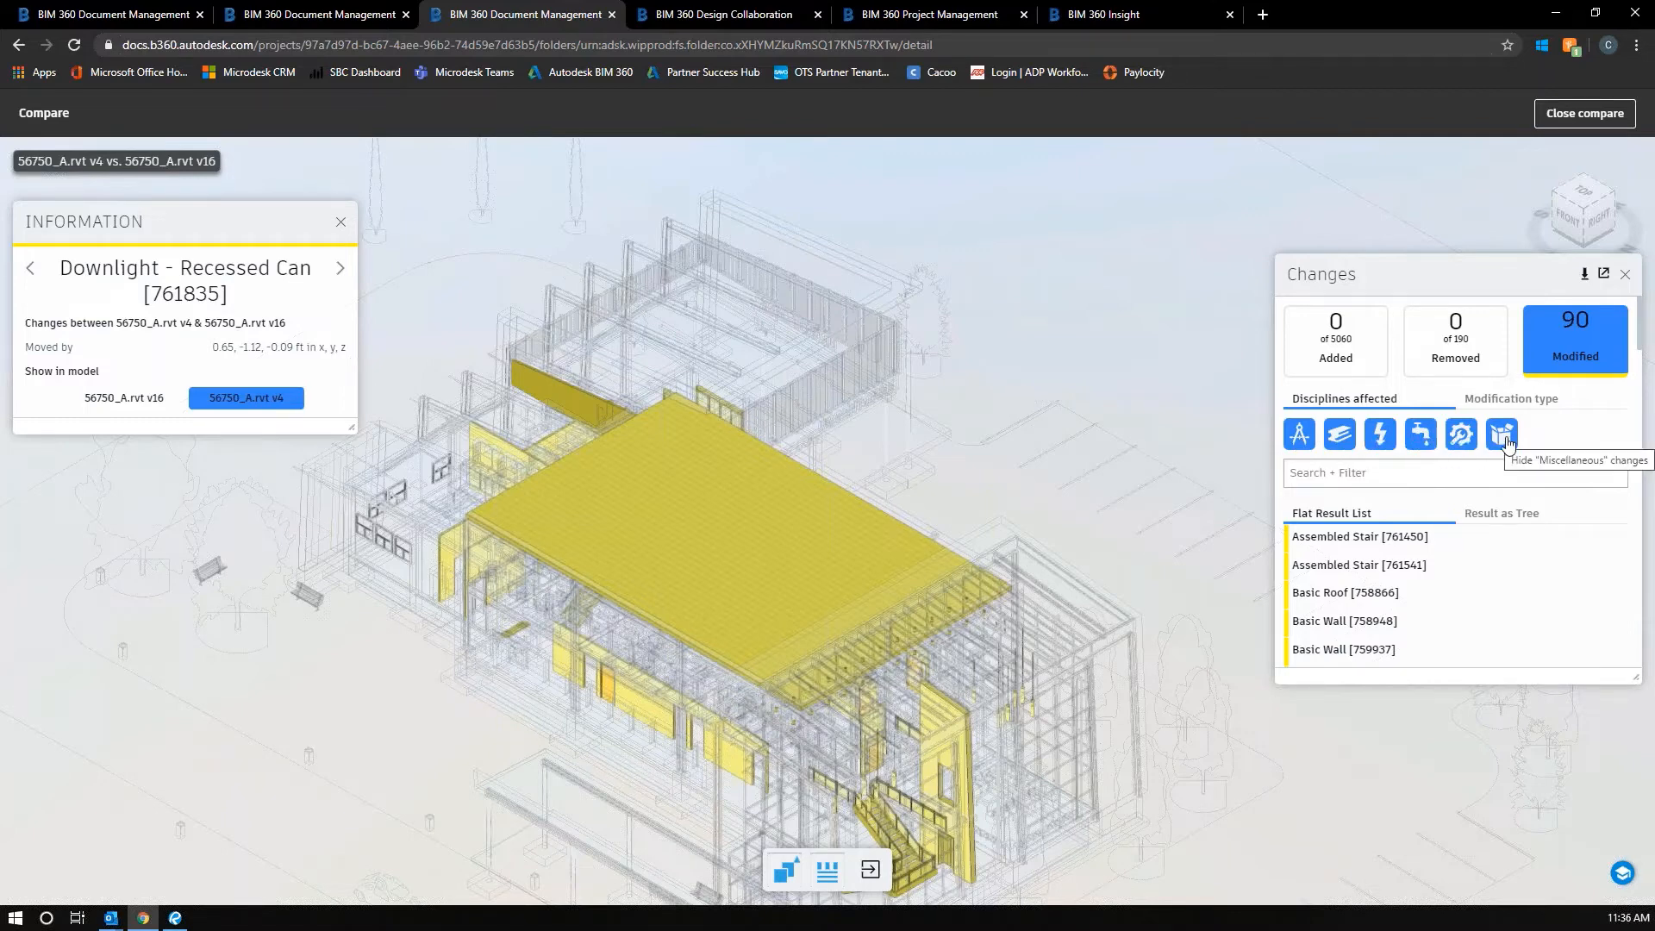
pyautogui.click(1371, 473)
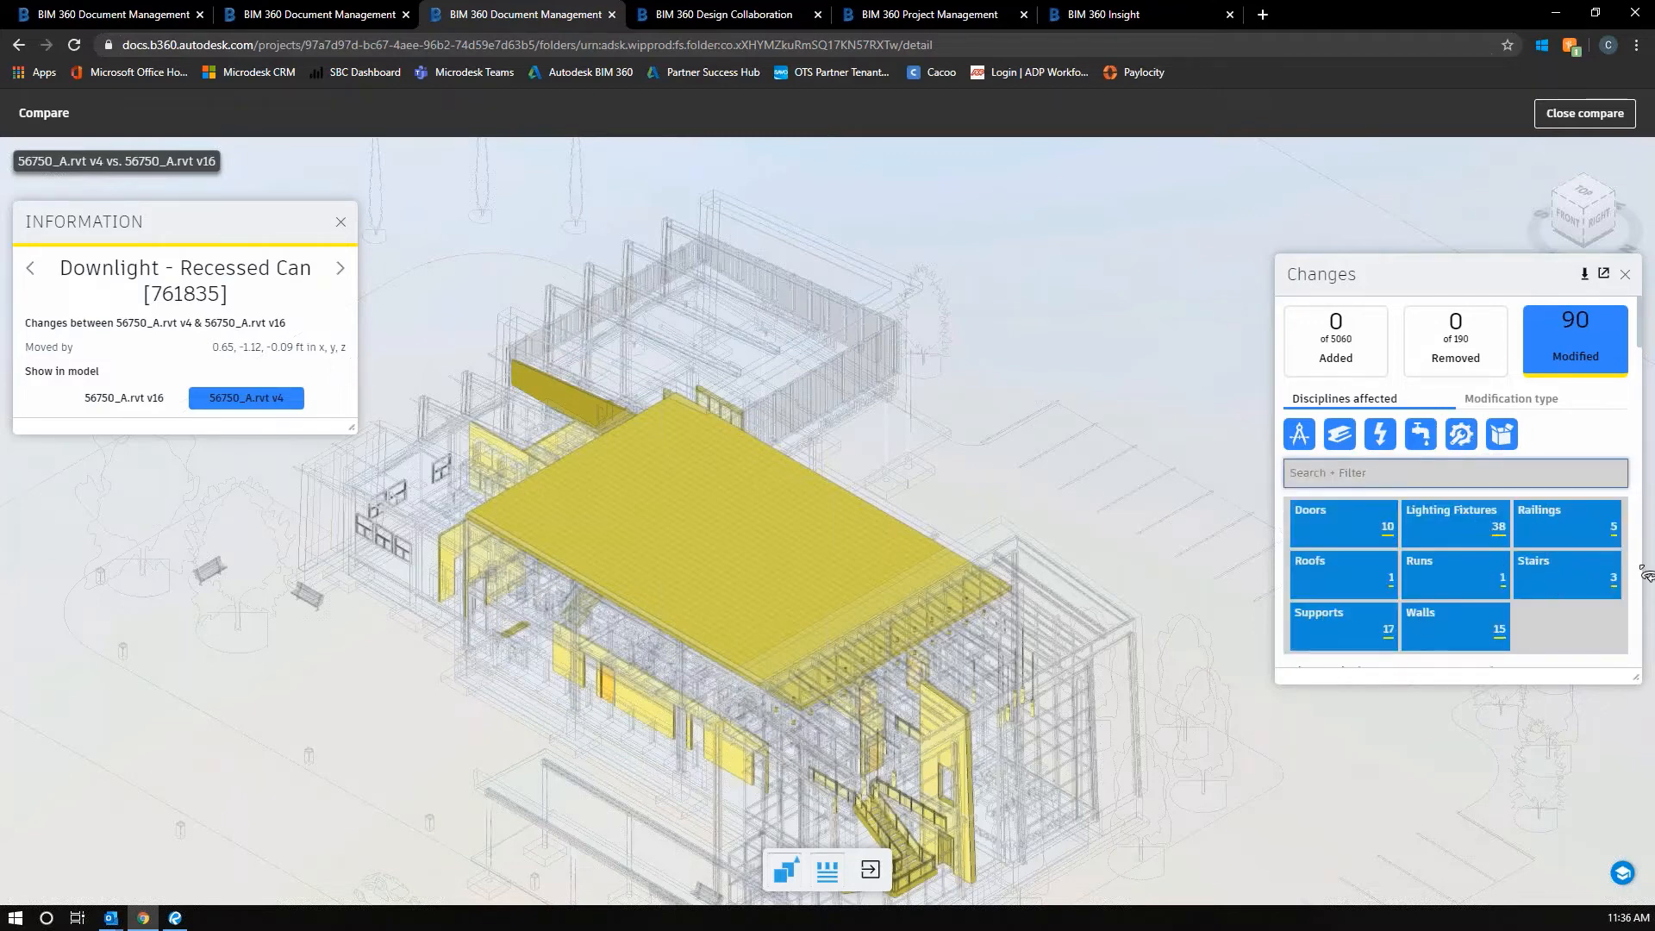
# - Show the modification type filters, view the changes as a tree and return to the flat result list
pyautogui.click(1538, 401)
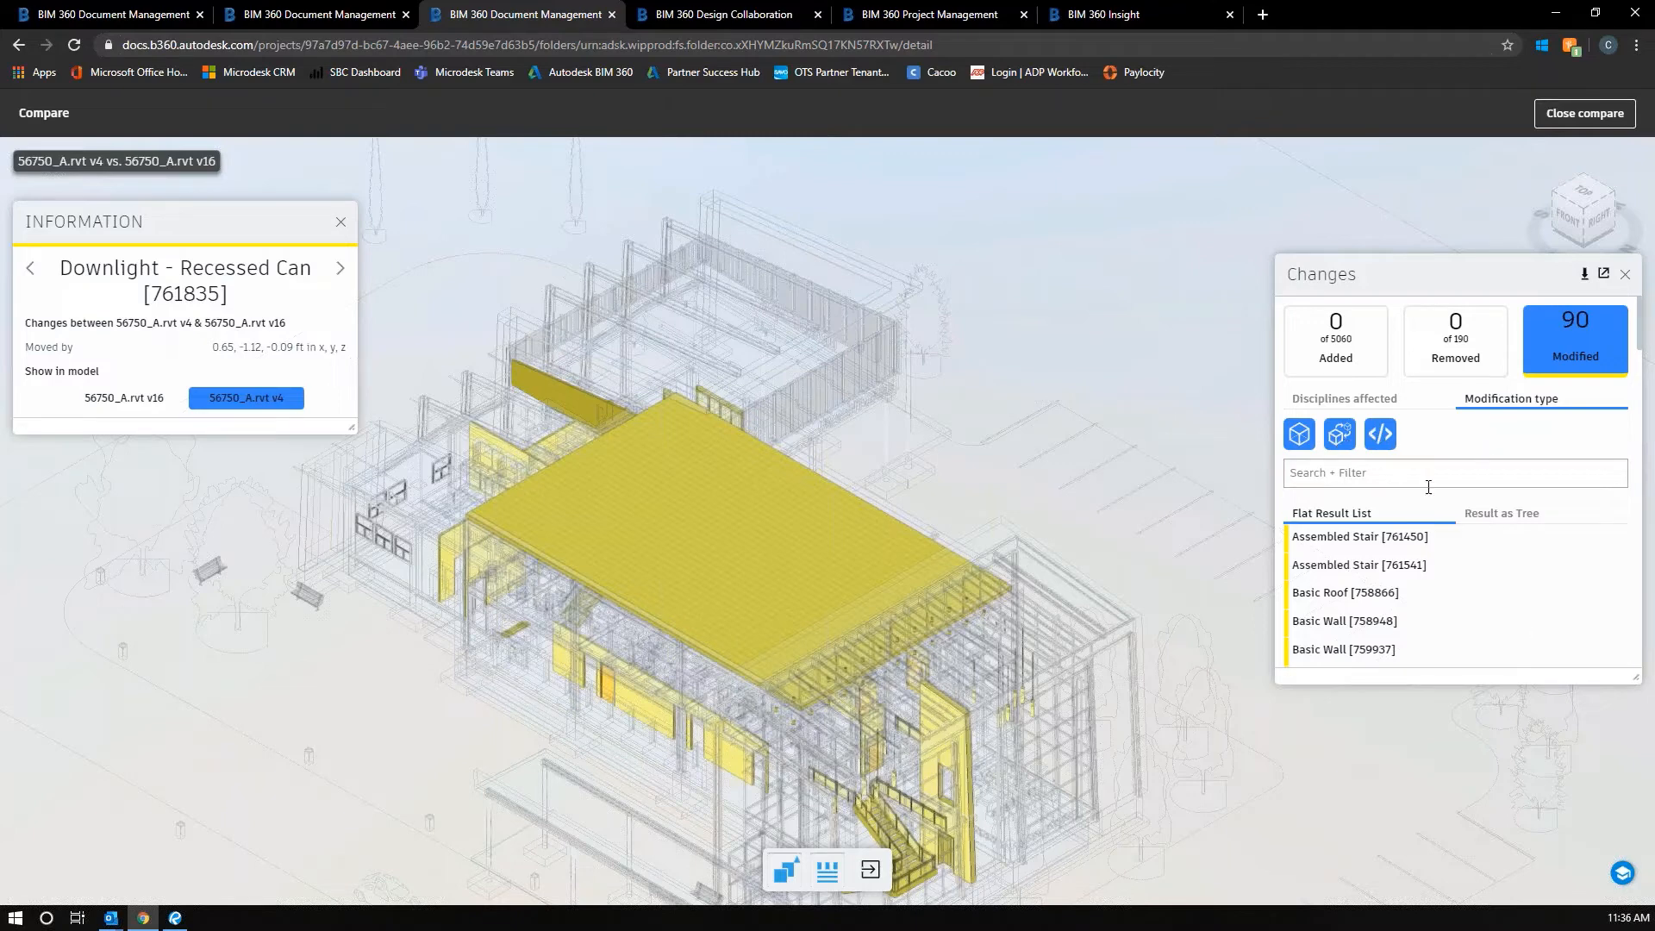
pyautogui.click(1498, 520)
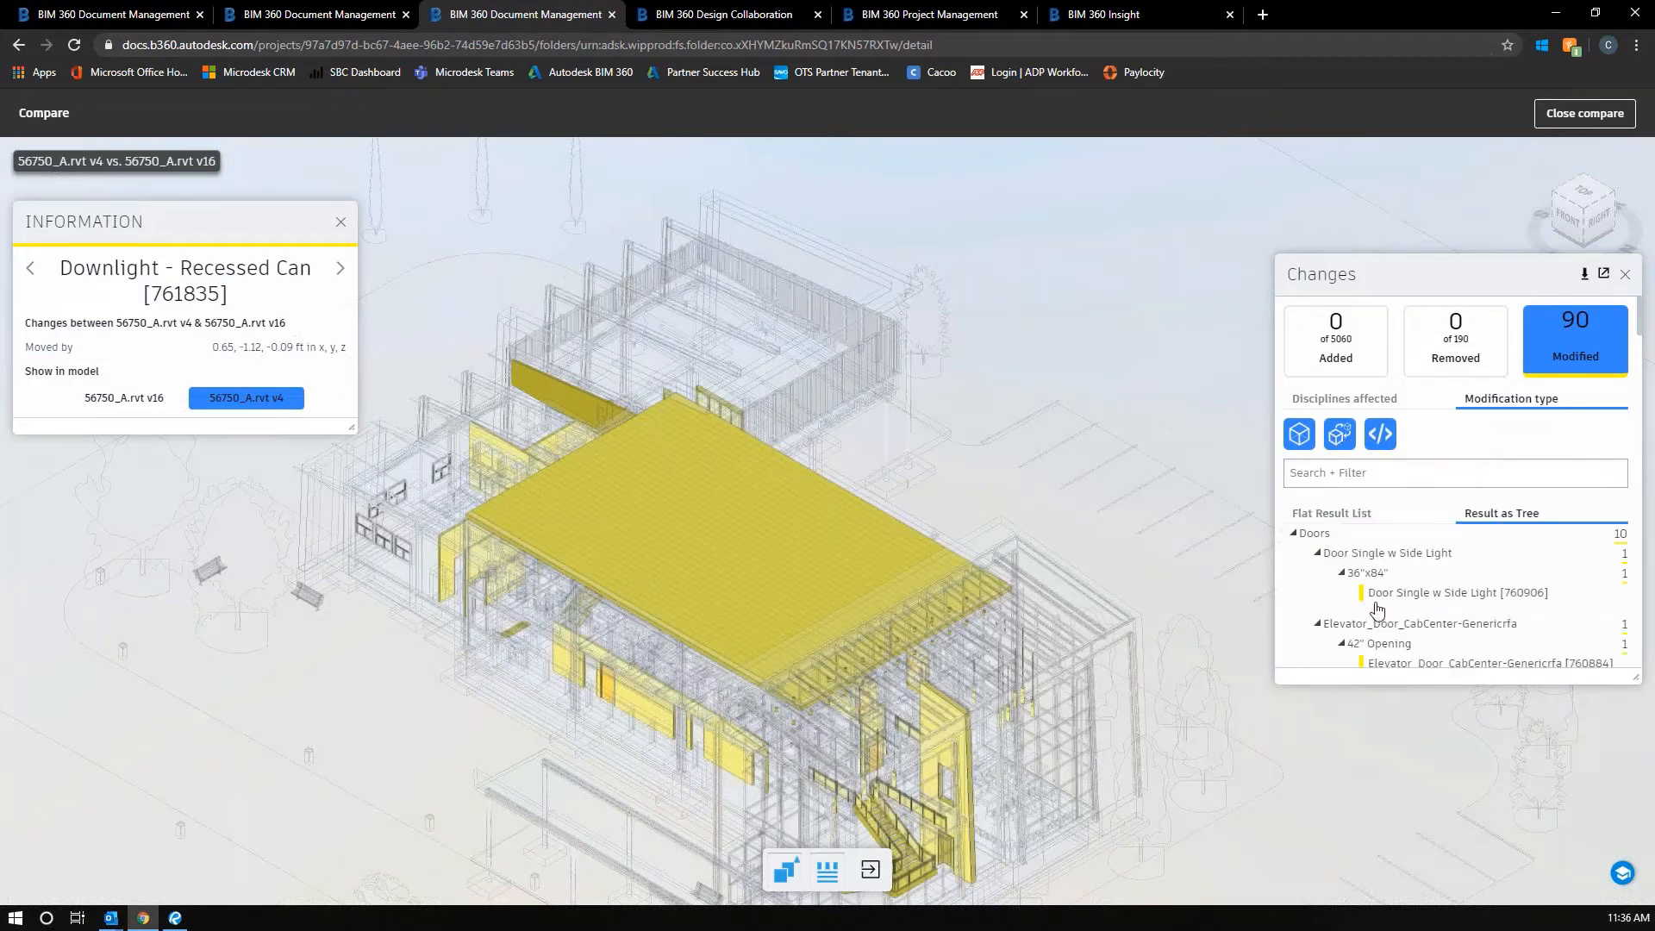
pyautogui.click(1370, 518)
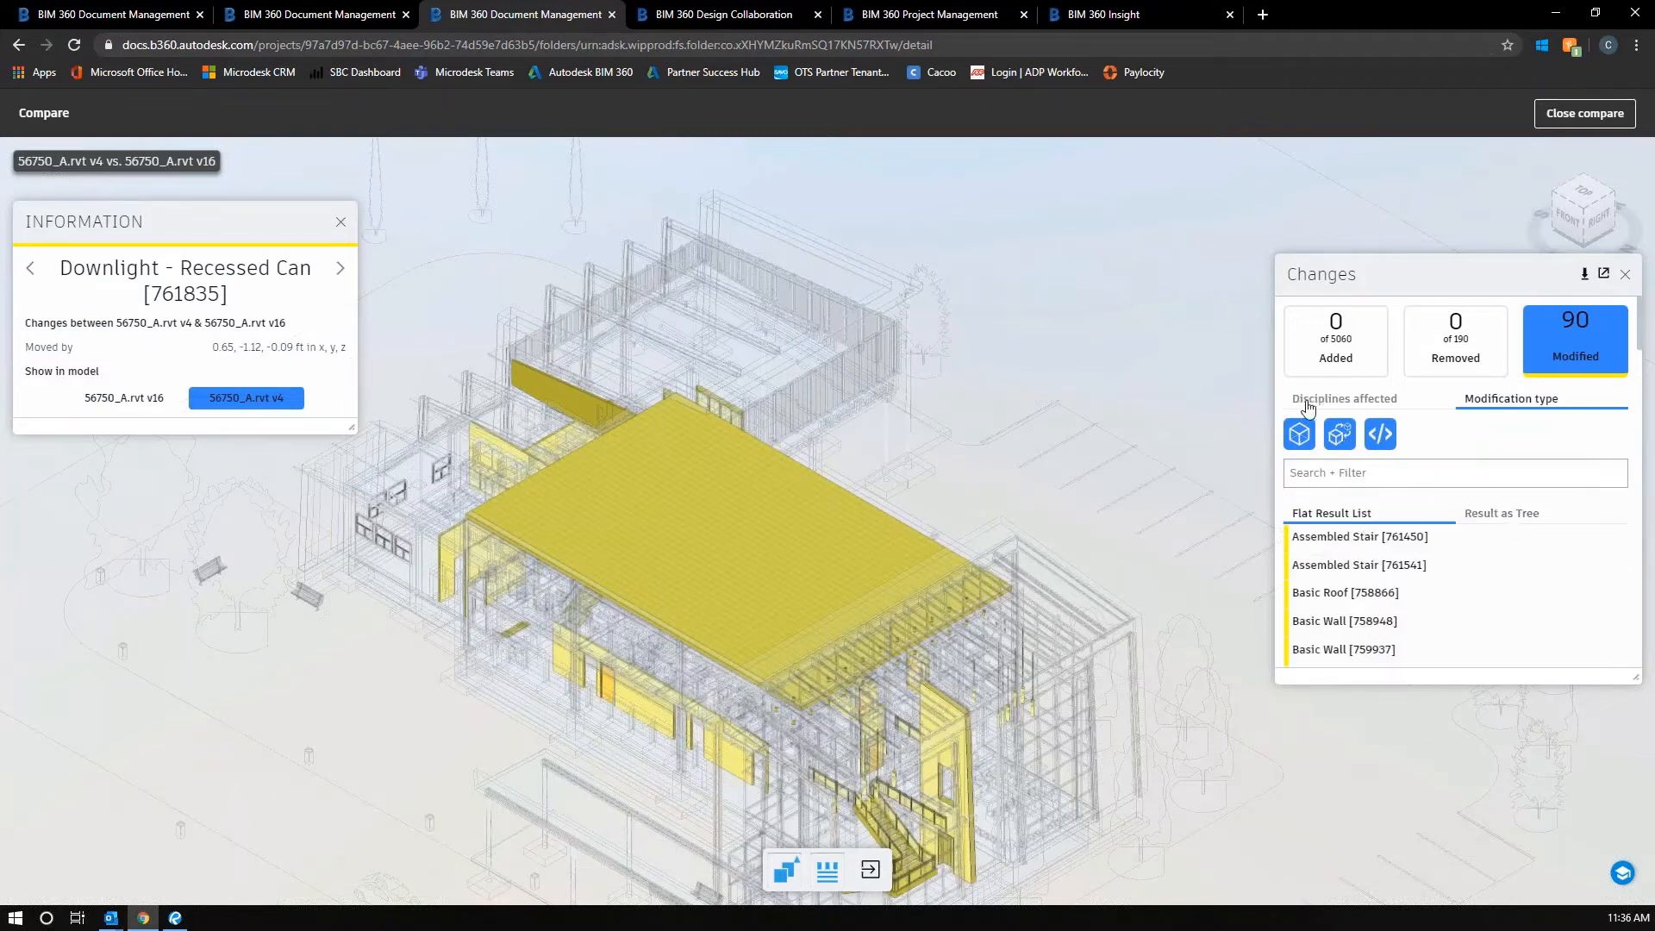
# - Turn off the modified elements, exit the model comparison and return to the open 56750_A.rvt V16 model
pyautogui.click(1599, 326)
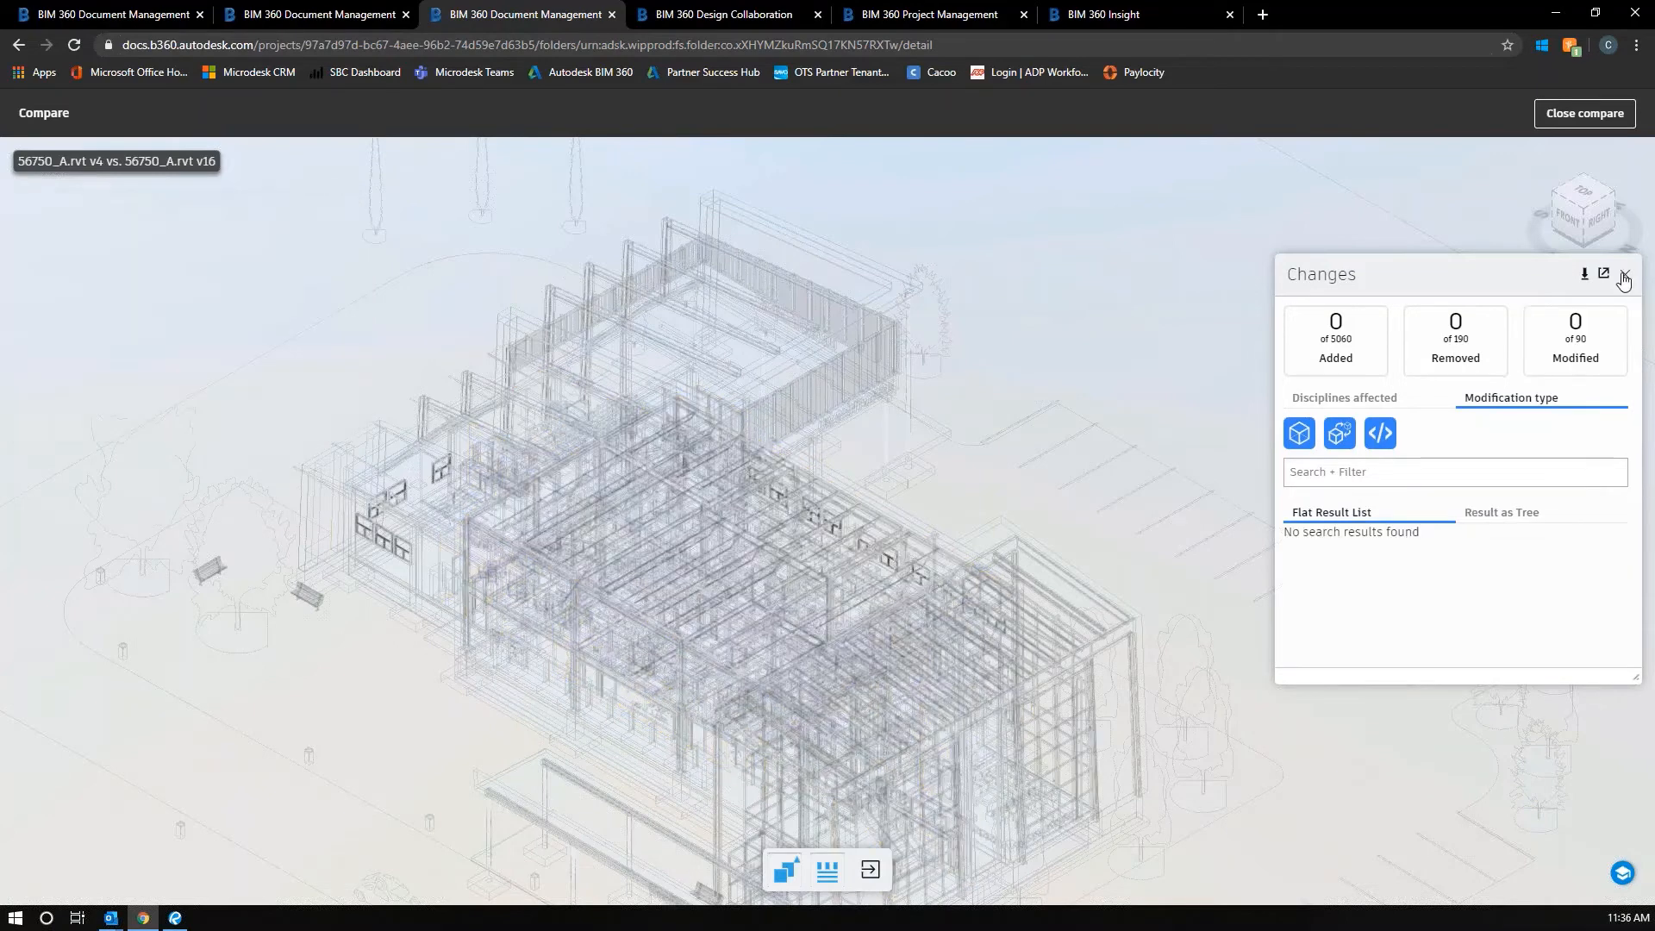
pyautogui.click(1625, 274)
pyautogui.click(1567, 120)
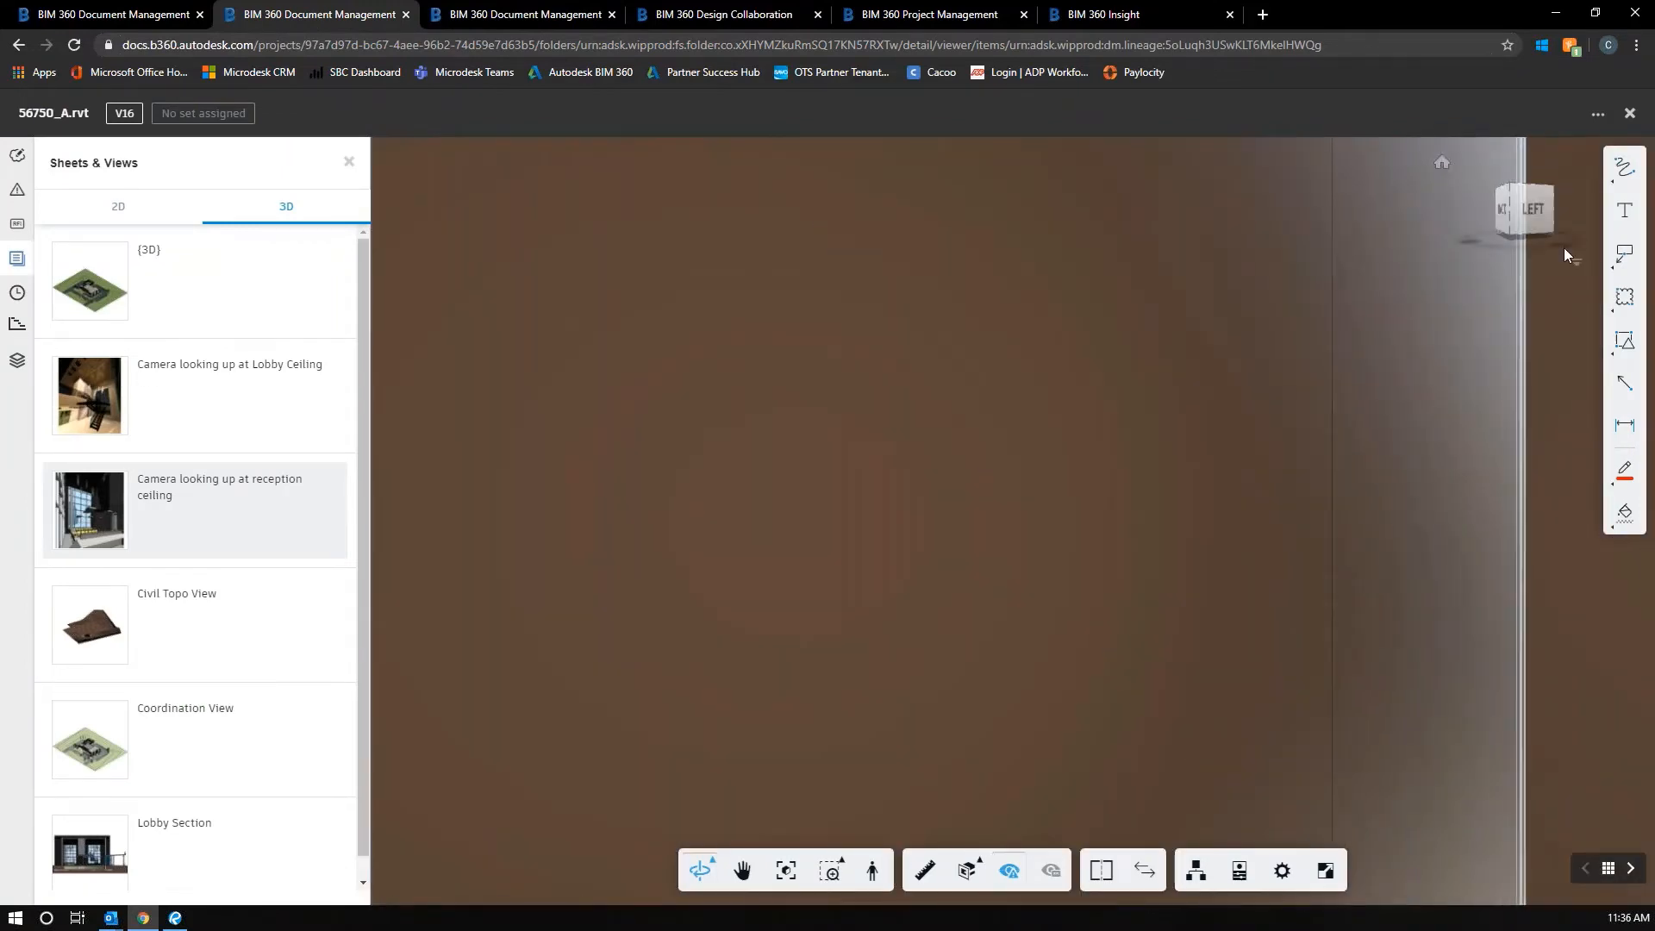
# - Examine the glazing, seating and ceiling elements in the Camera looking up at reception ceiling view
pyautogui.scroll(2, 1047, 378)
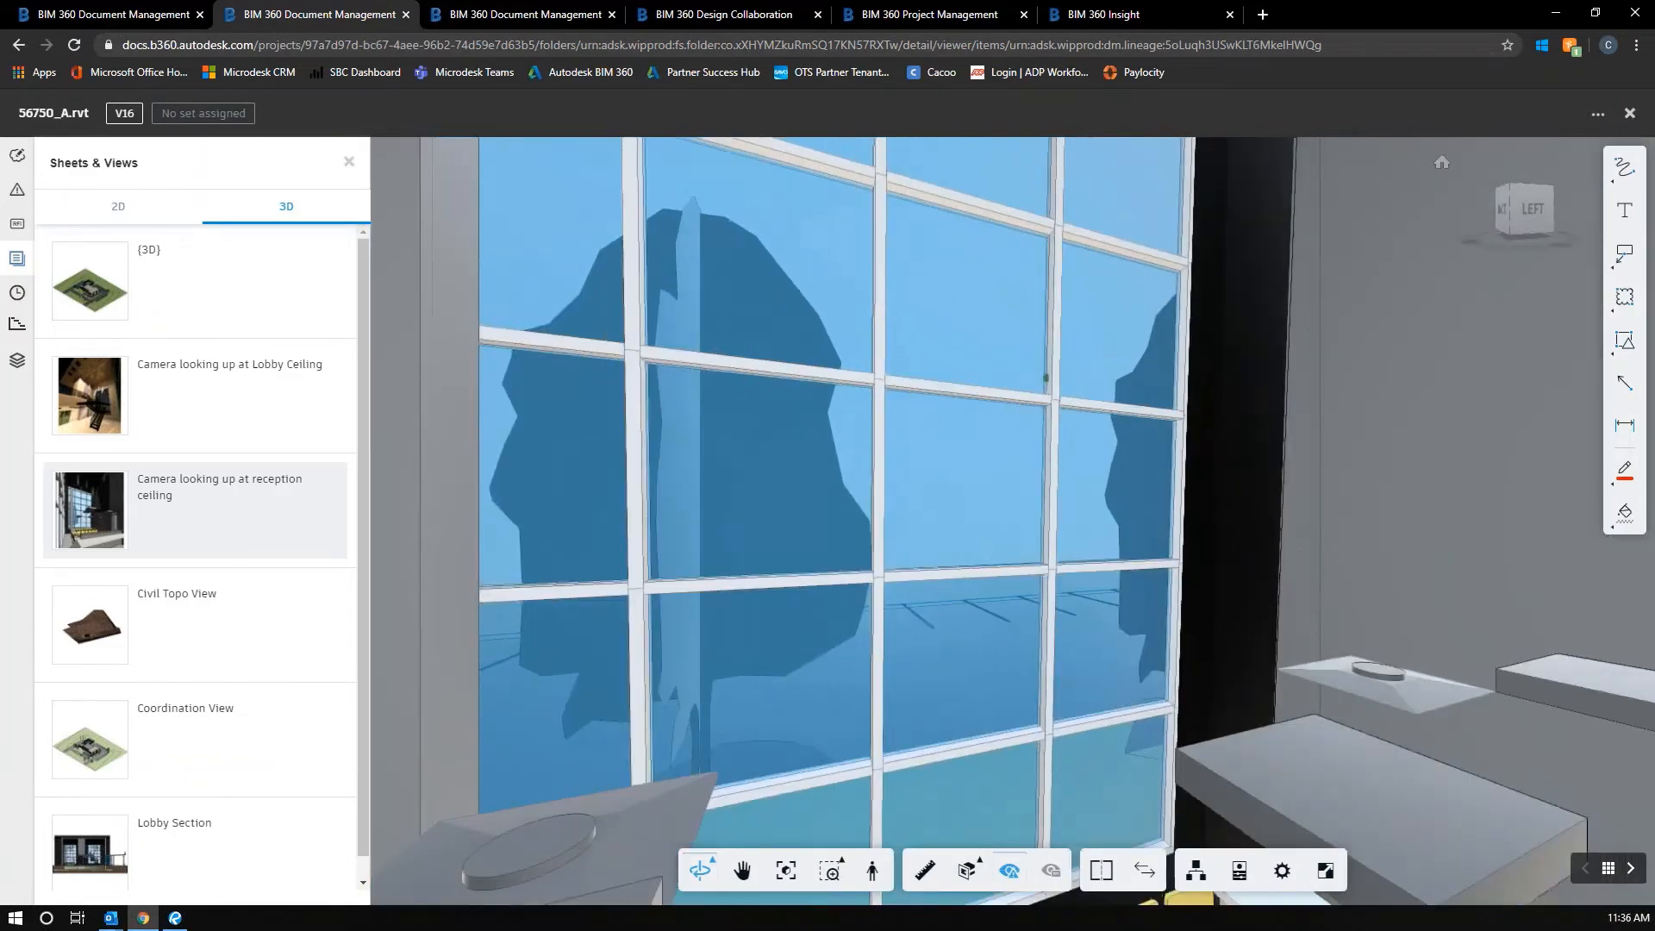
pyautogui.scroll(-6, 1047, 377)
pyautogui.scroll(3, 1084, 611)
pyautogui.scroll(5, 1084, 609)
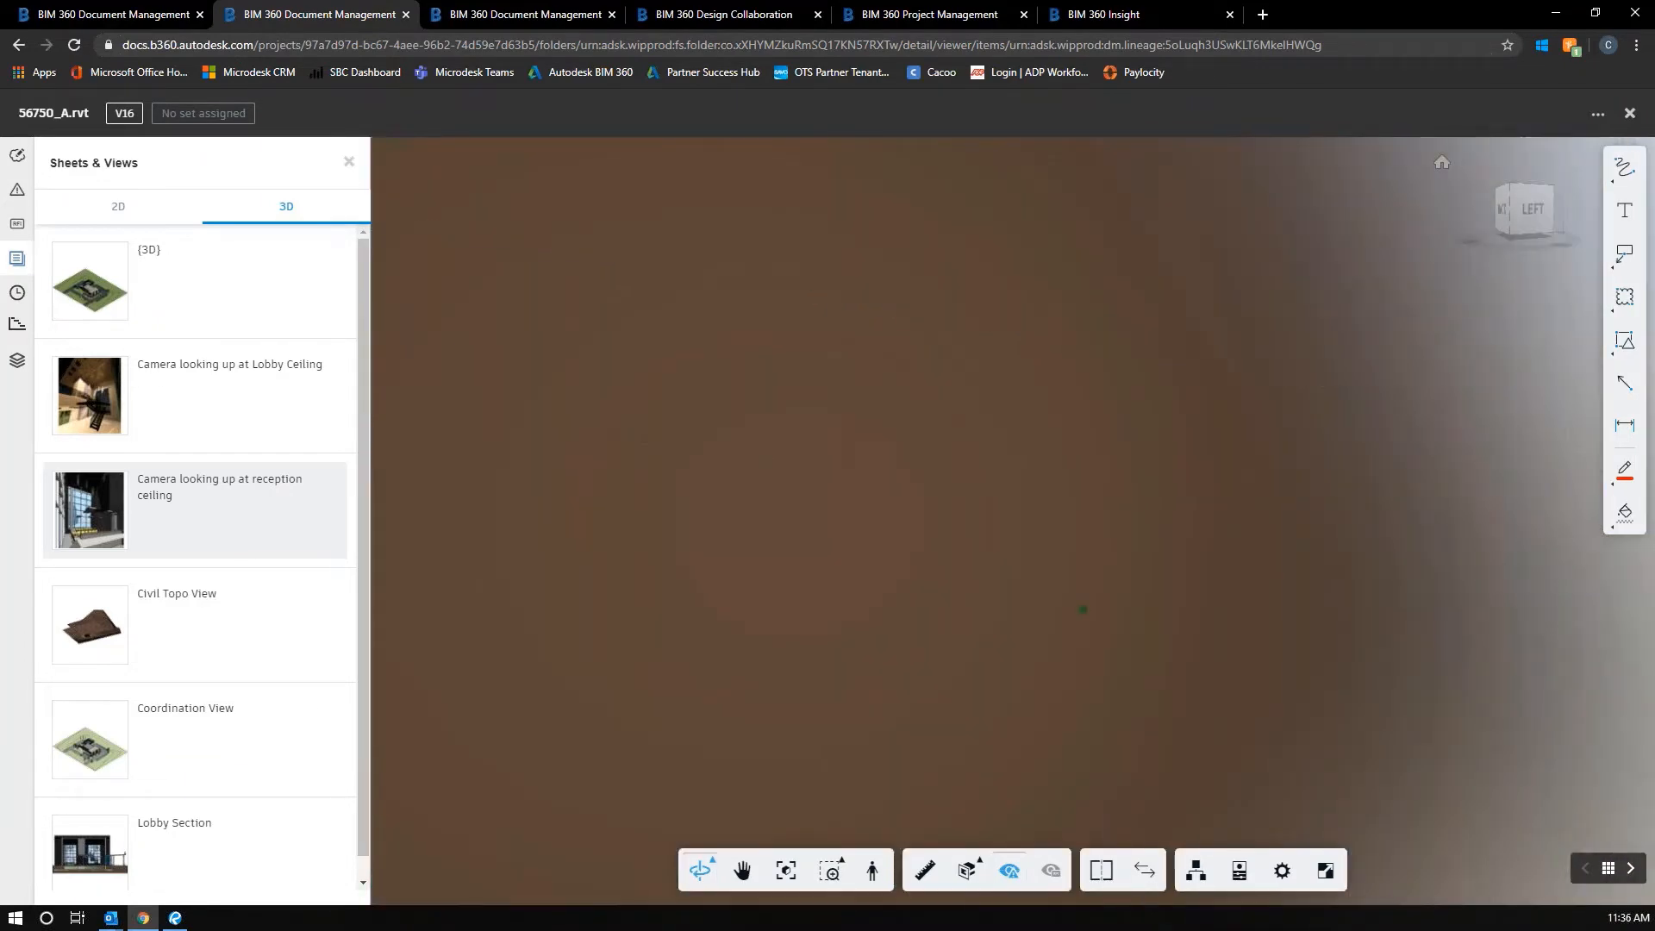
pyautogui.scroll(-8, 1083, 610)
pyautogui.scroll(3, 1083, 609)
# - Browse the model's saved 3D views and open the Coordination View
pyautogui.scroll(-1, 241, 507)
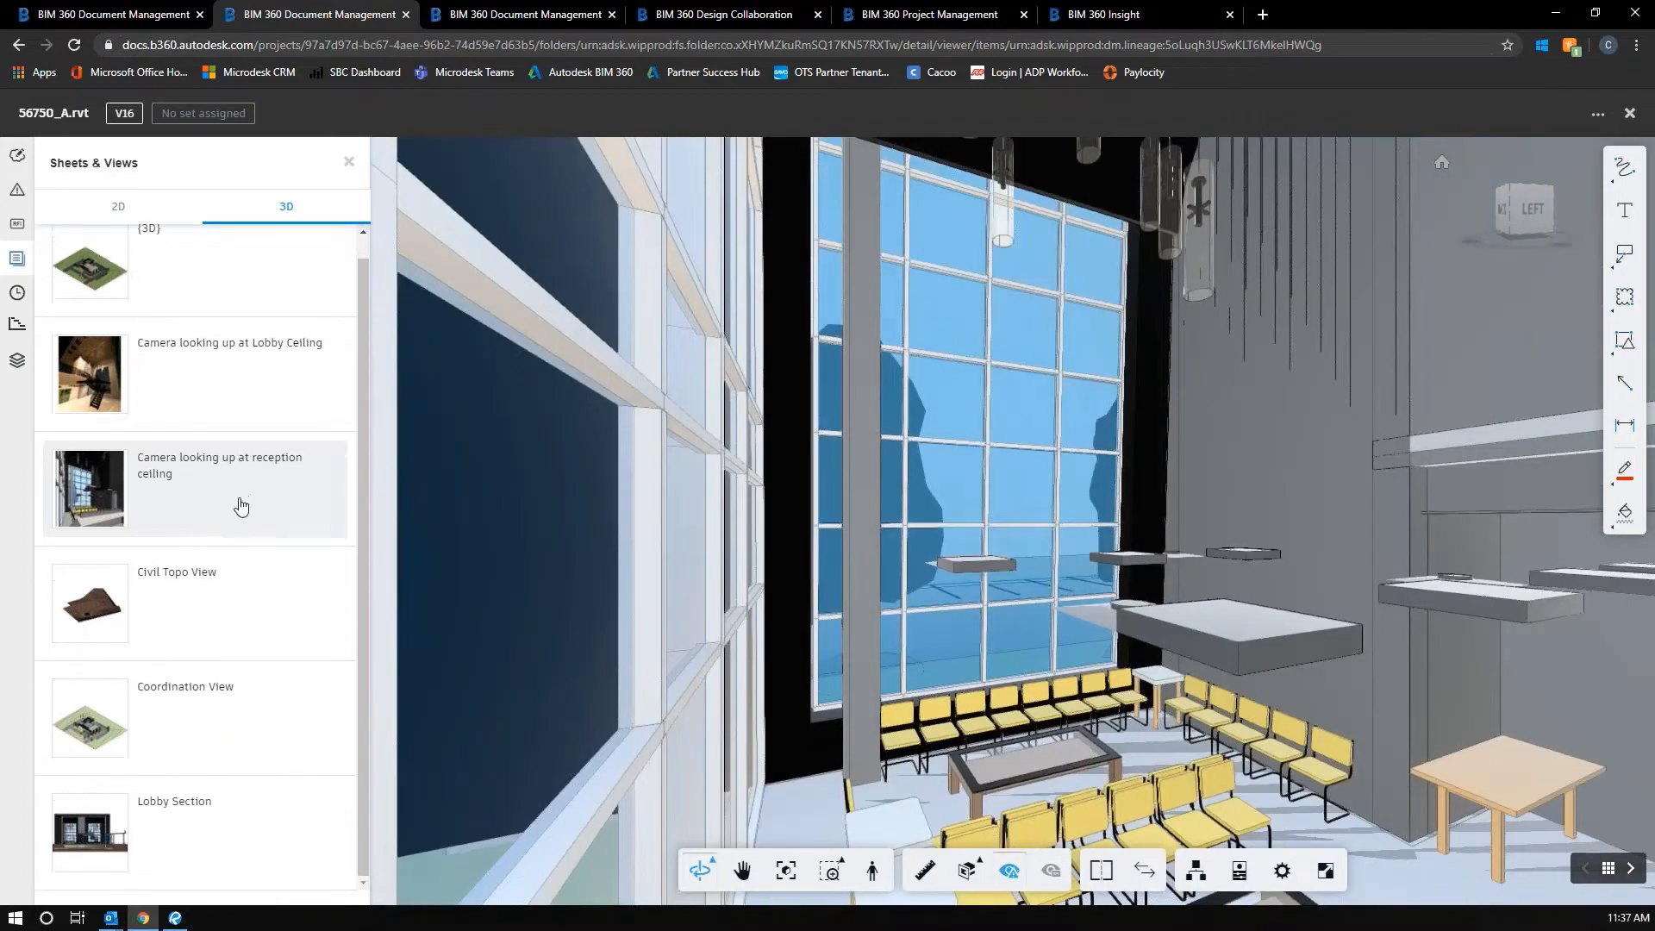
pyautogui.scroll(1, 178, 849)
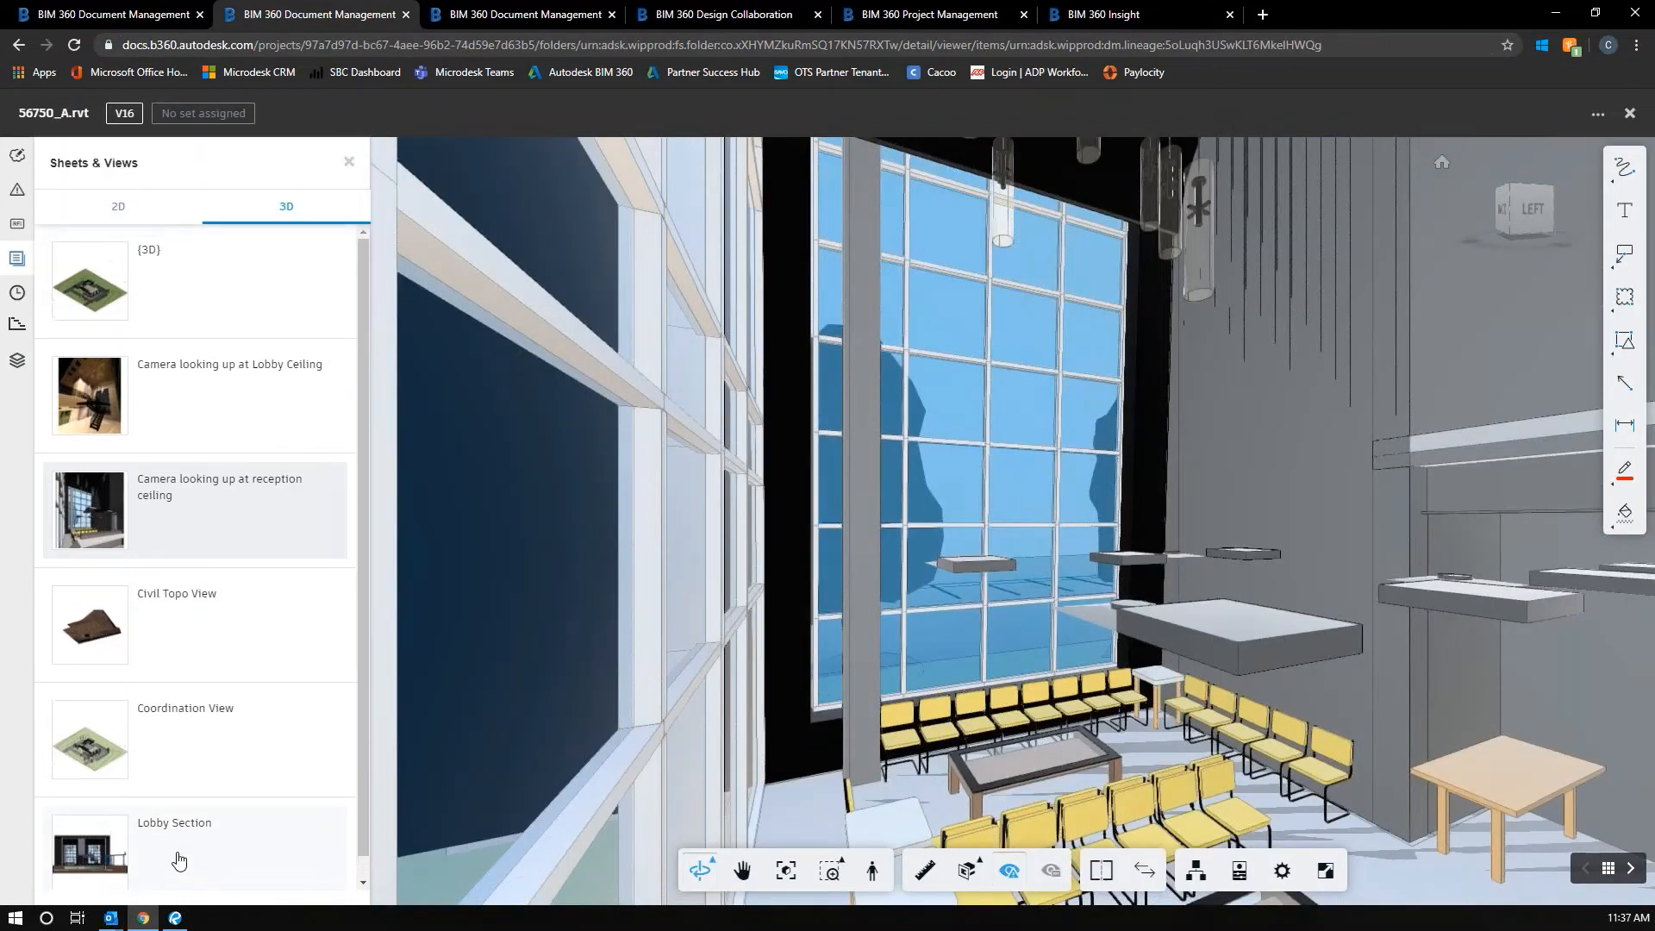
pyautogui.click(193, 760)
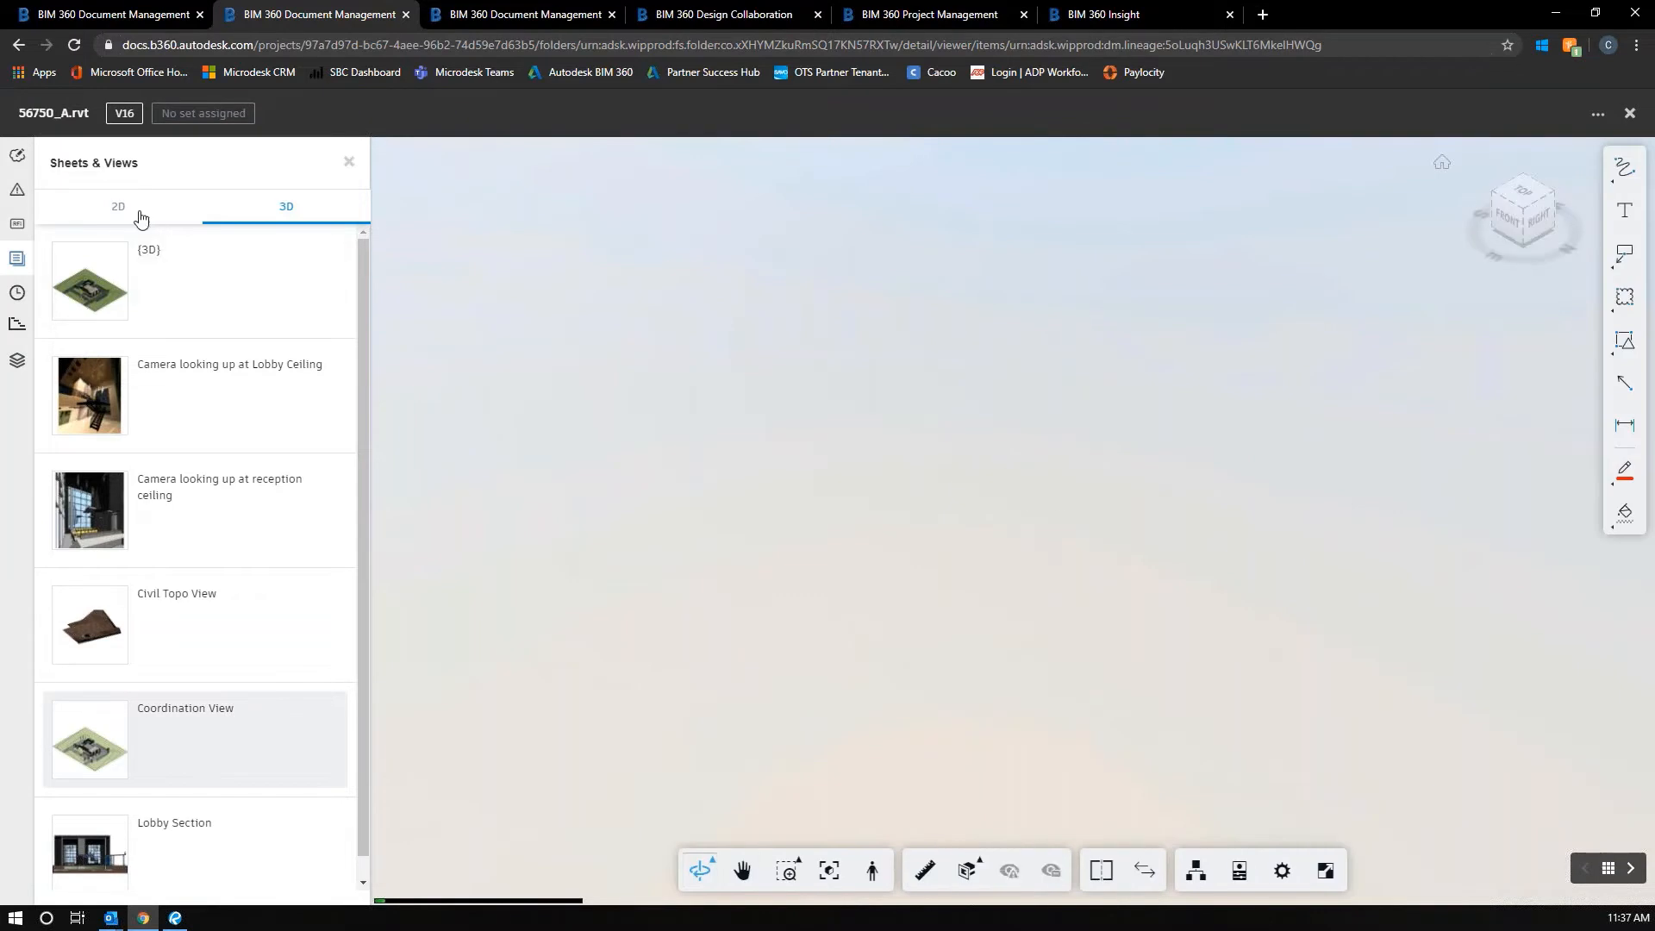
# - Open the A102 - SECOND FLOOR sheet from the model's 2D sheets and inspect the floor plan up close
pyautogui.click(140, 217)
pyautogui.scroll(-15, 203, 358)
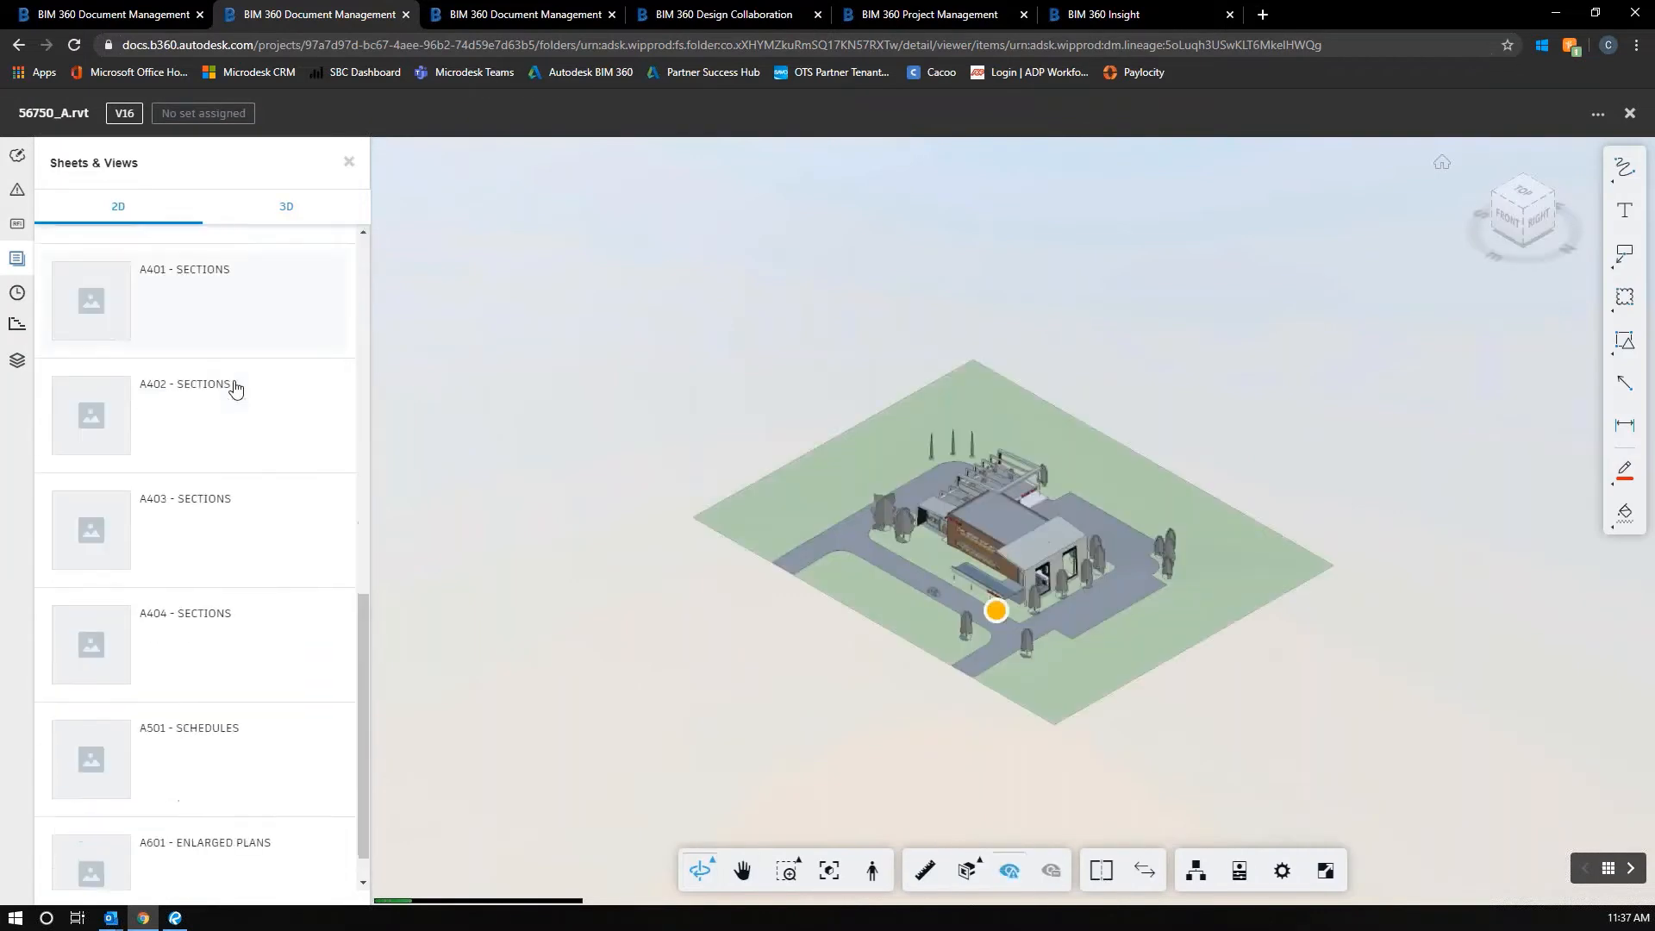
pyautogui.scroll(10, 216, 470)
pyautogui.click(210, 488)
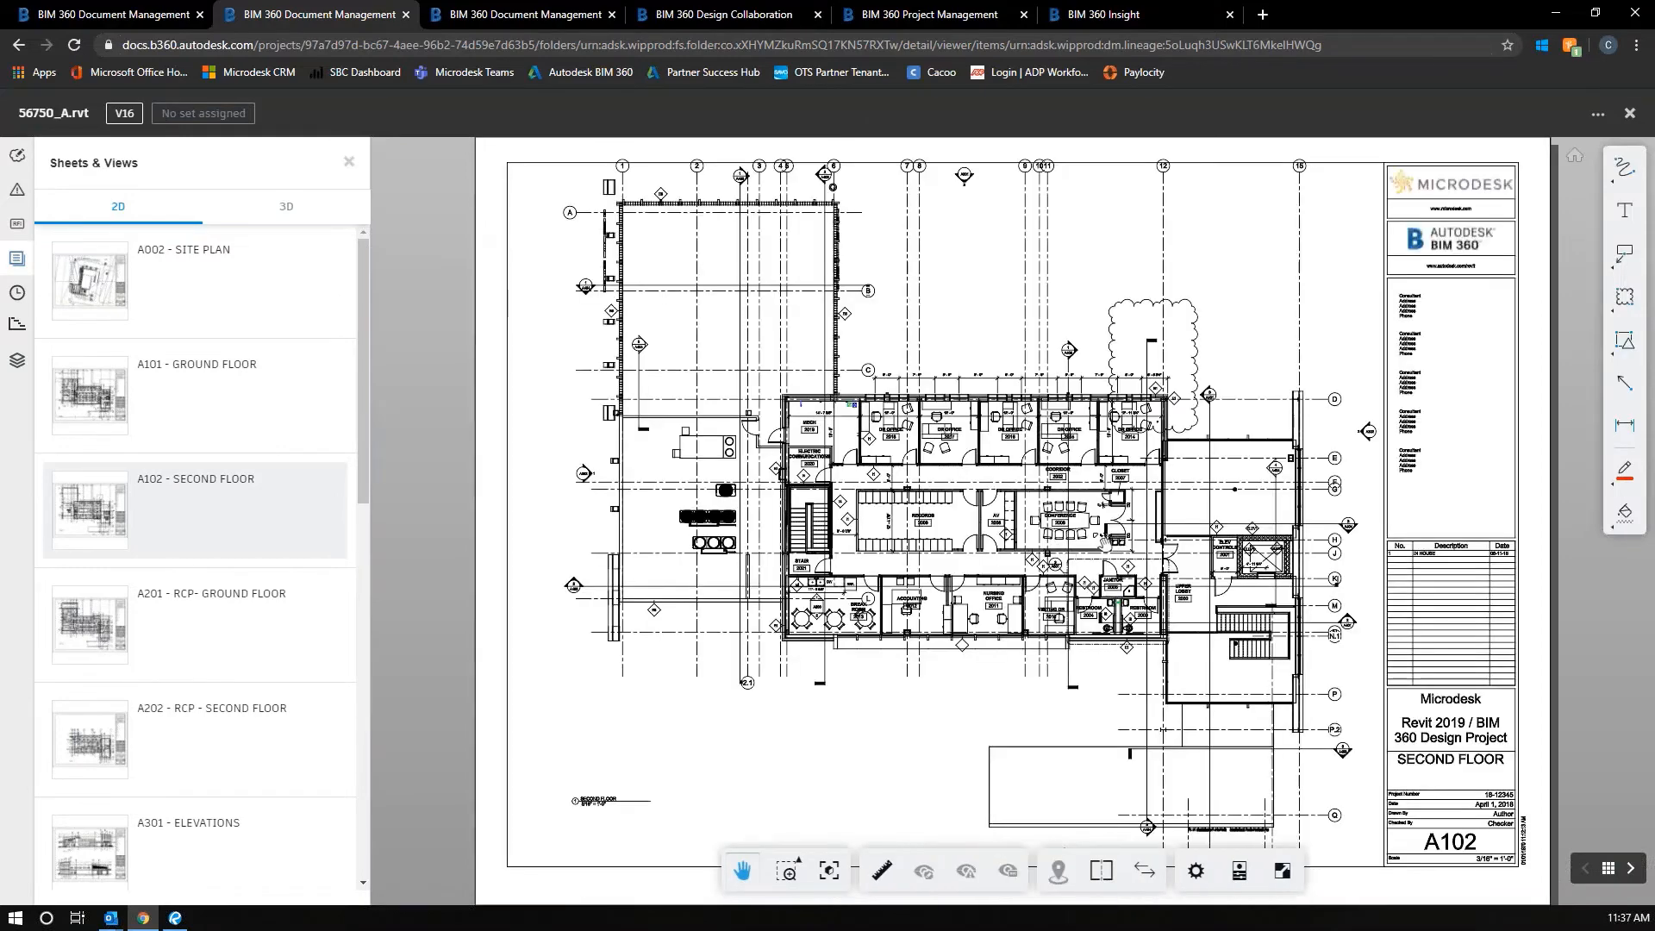
pyautogui.scroll(5, 1105, 542)
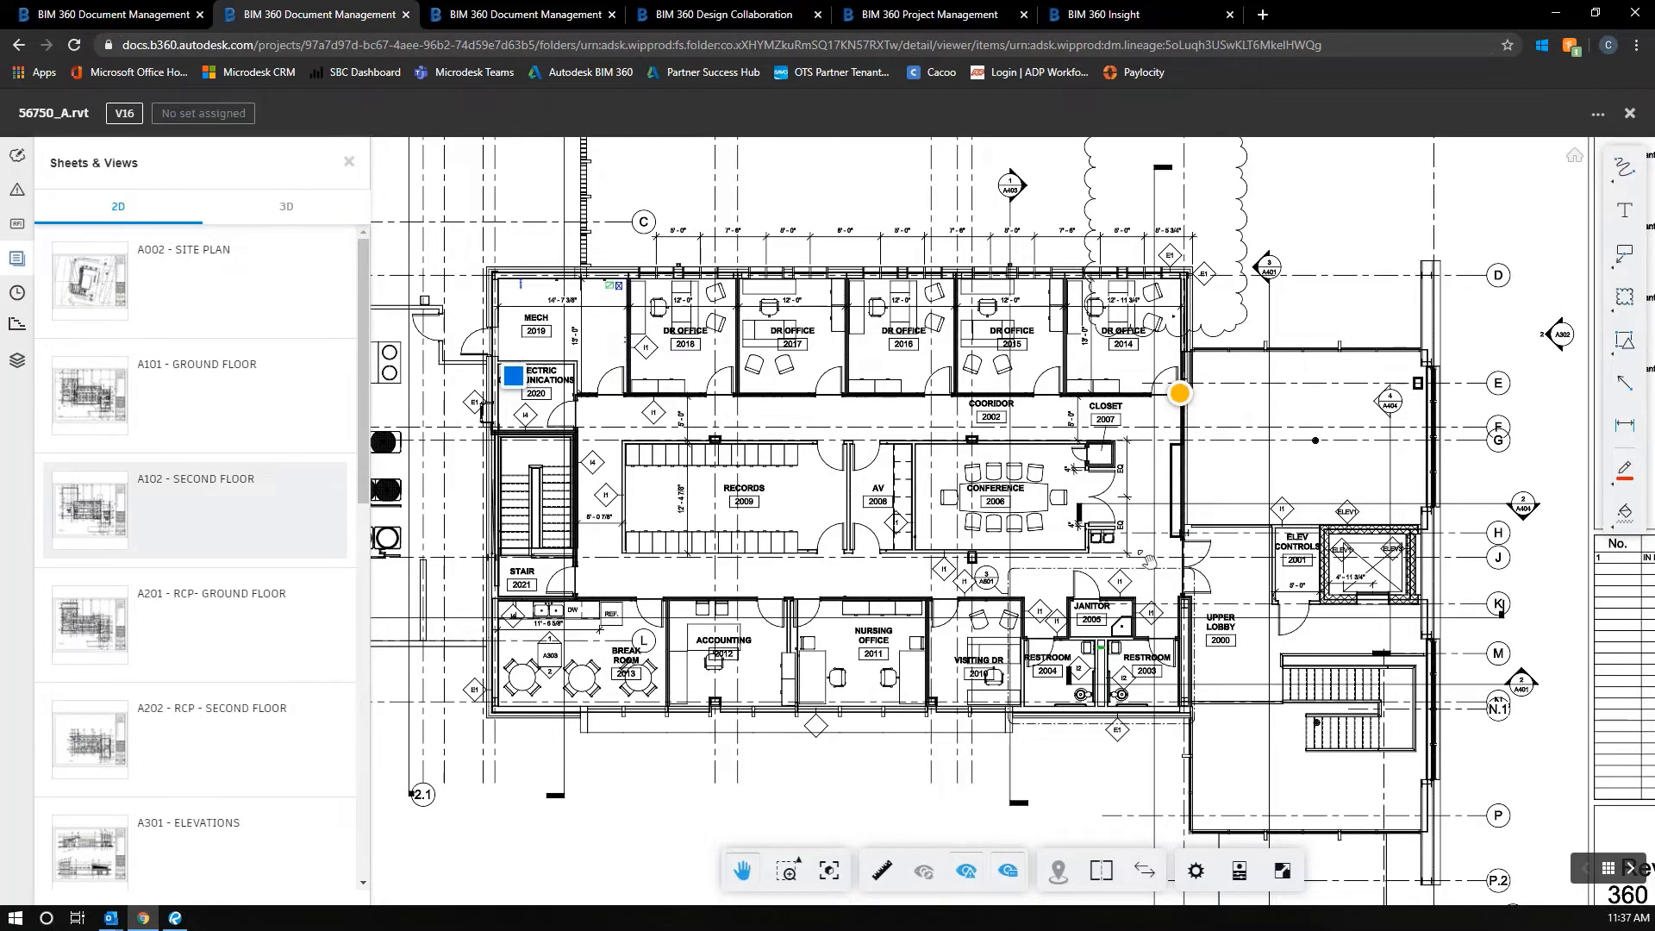
# - Review the share, source file download and print options for the model while sheet A102 is open
pyautogui.click(1598, 114)
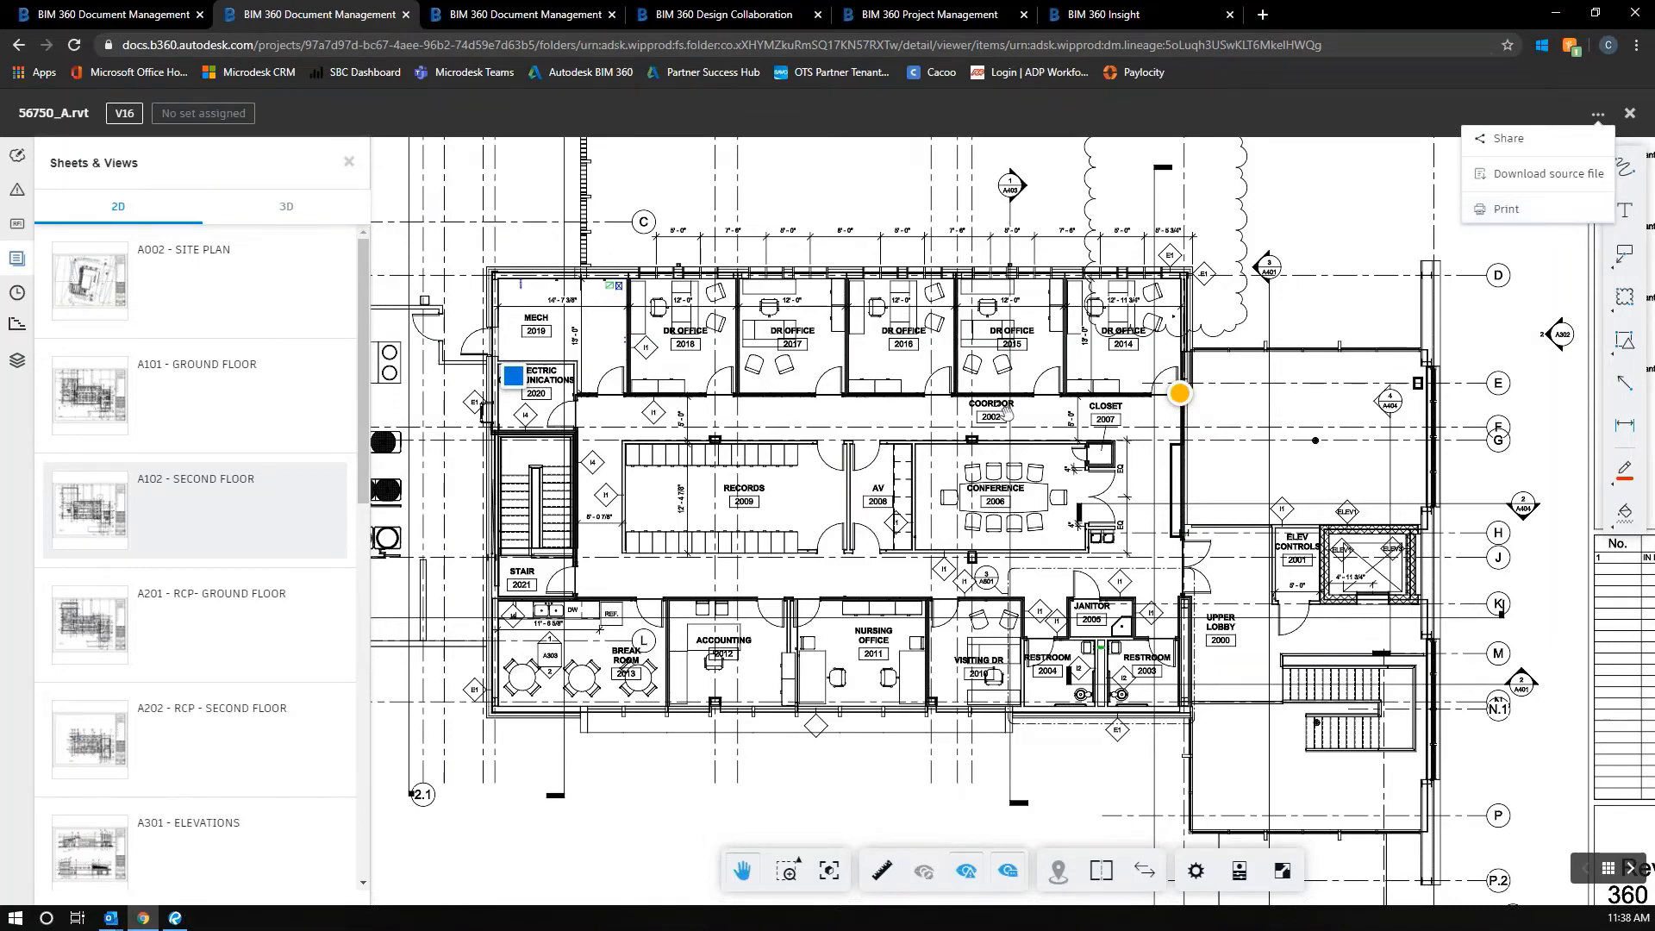
pyautogui.scroll(-5, 1007, 414)
pyautogui.scroll(3, 1095, 328)
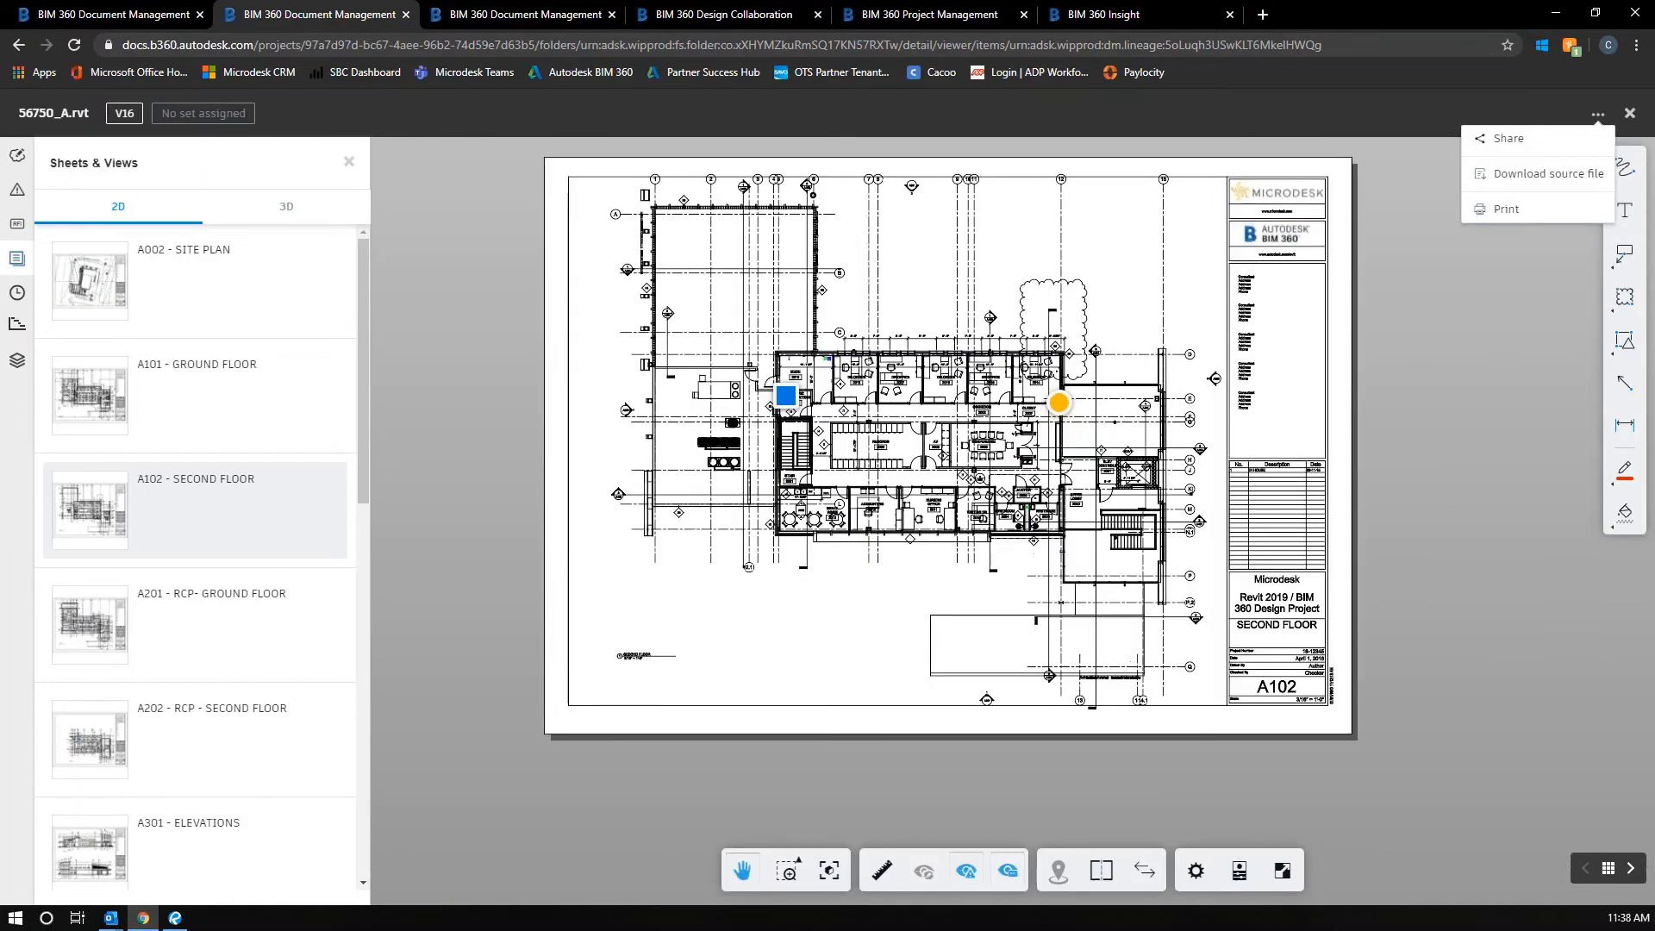
pyautogui.scroll(-3, 1037, 352)
pyautogui.click(1459, 316)
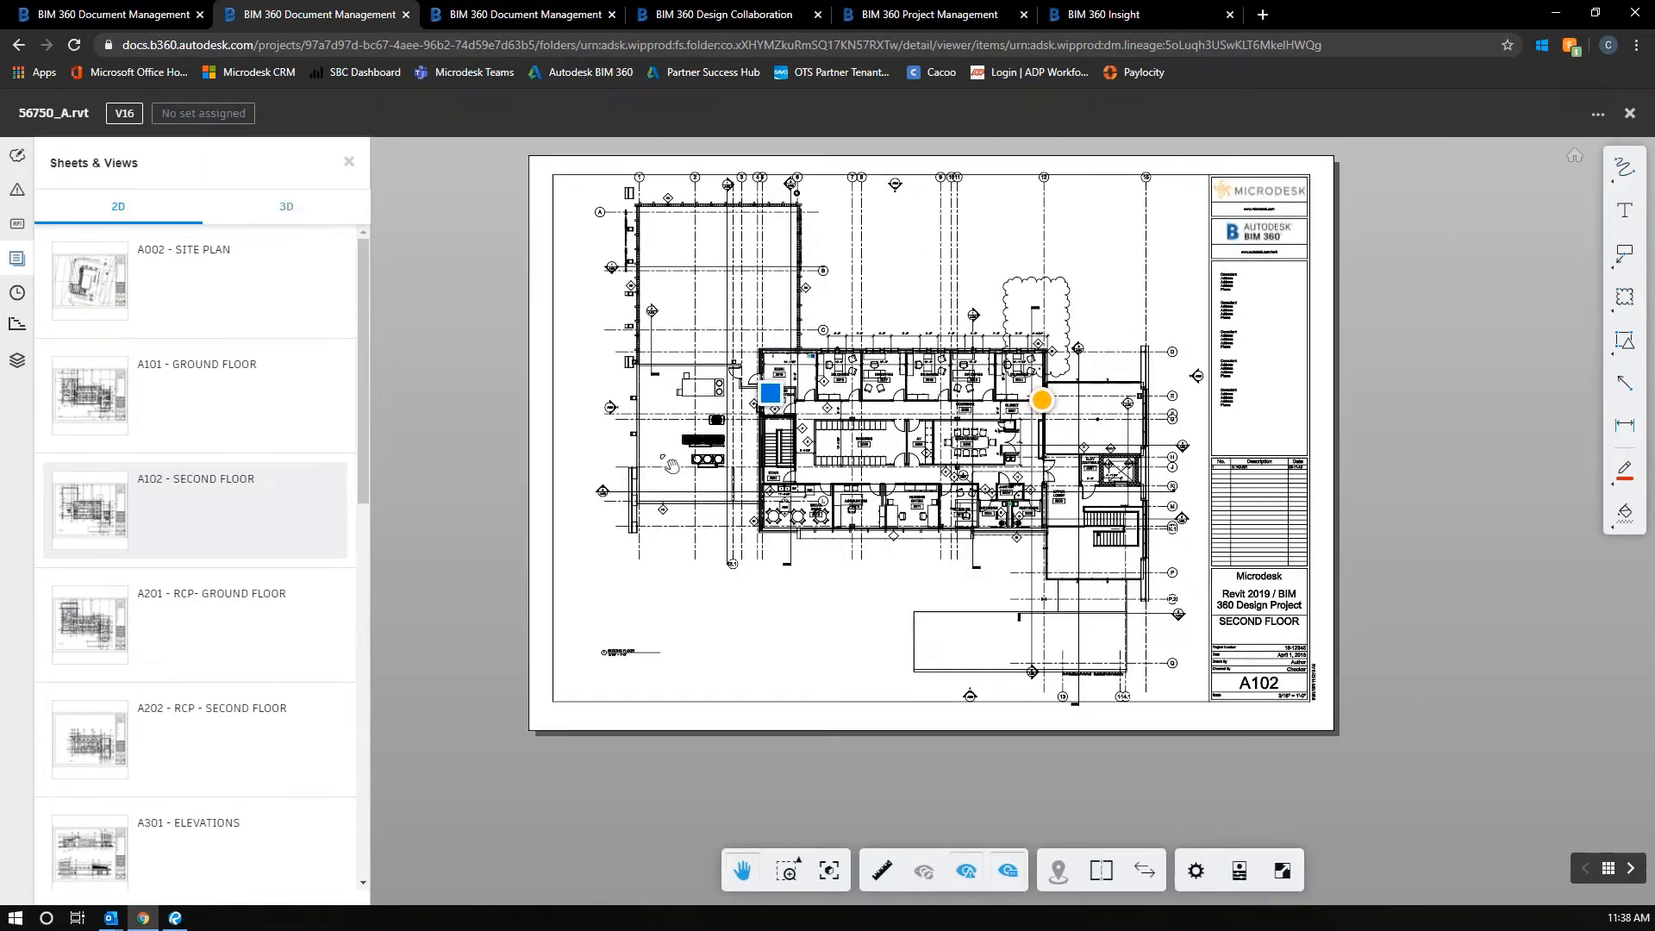
# - Open the A201 - RCP- GROUND FLOOR sheet and inspect its reflected ceiling plan up close
pyautogui.scroll(3, 1041, 399)
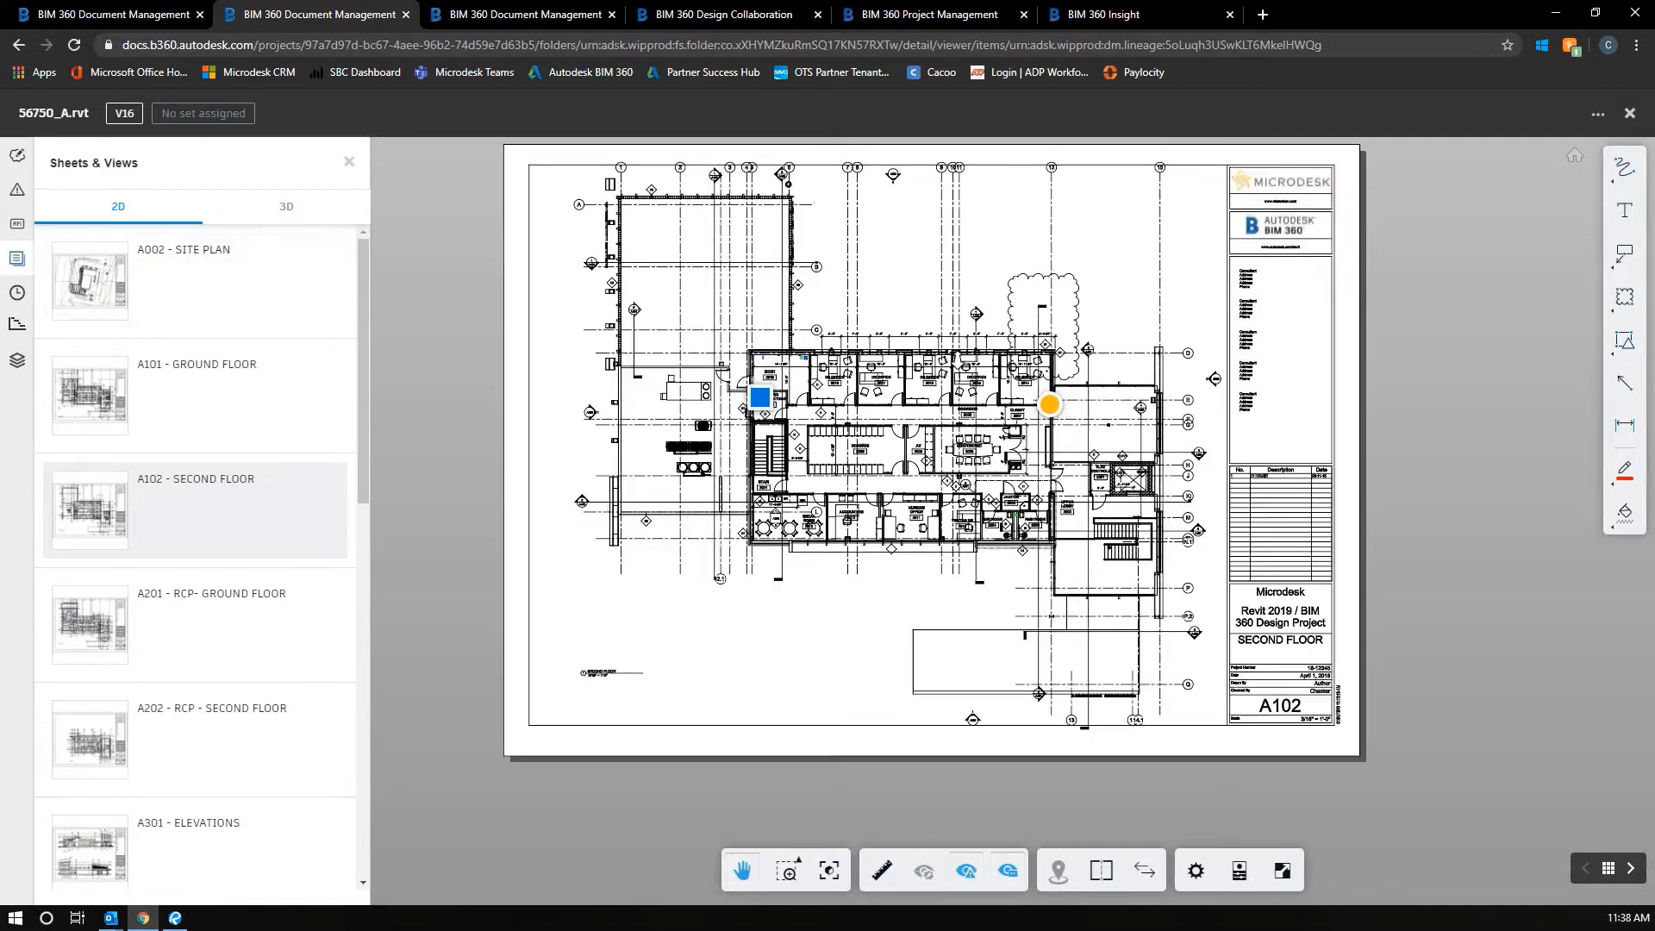
pyautogui.scroll(2, 1124, 446)
pyautogui.scroll(-4, 1099, 429)
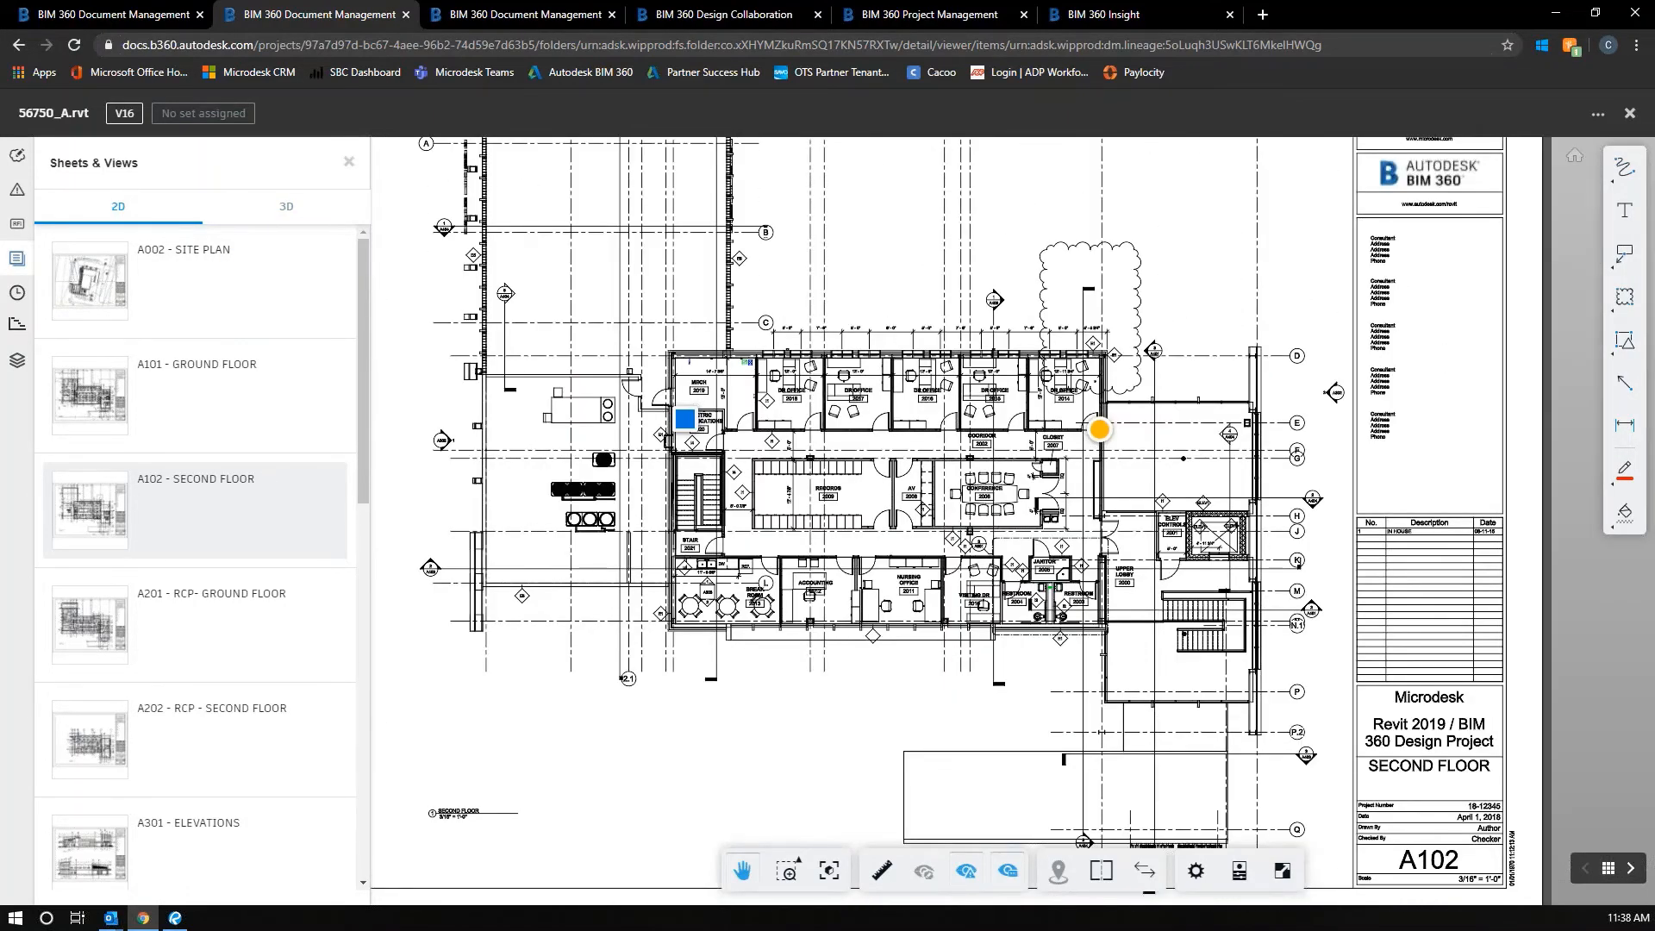
pyautogui.scroll(2, 1099, 429)
pyautogui.scroll(-2, 1155, 466)
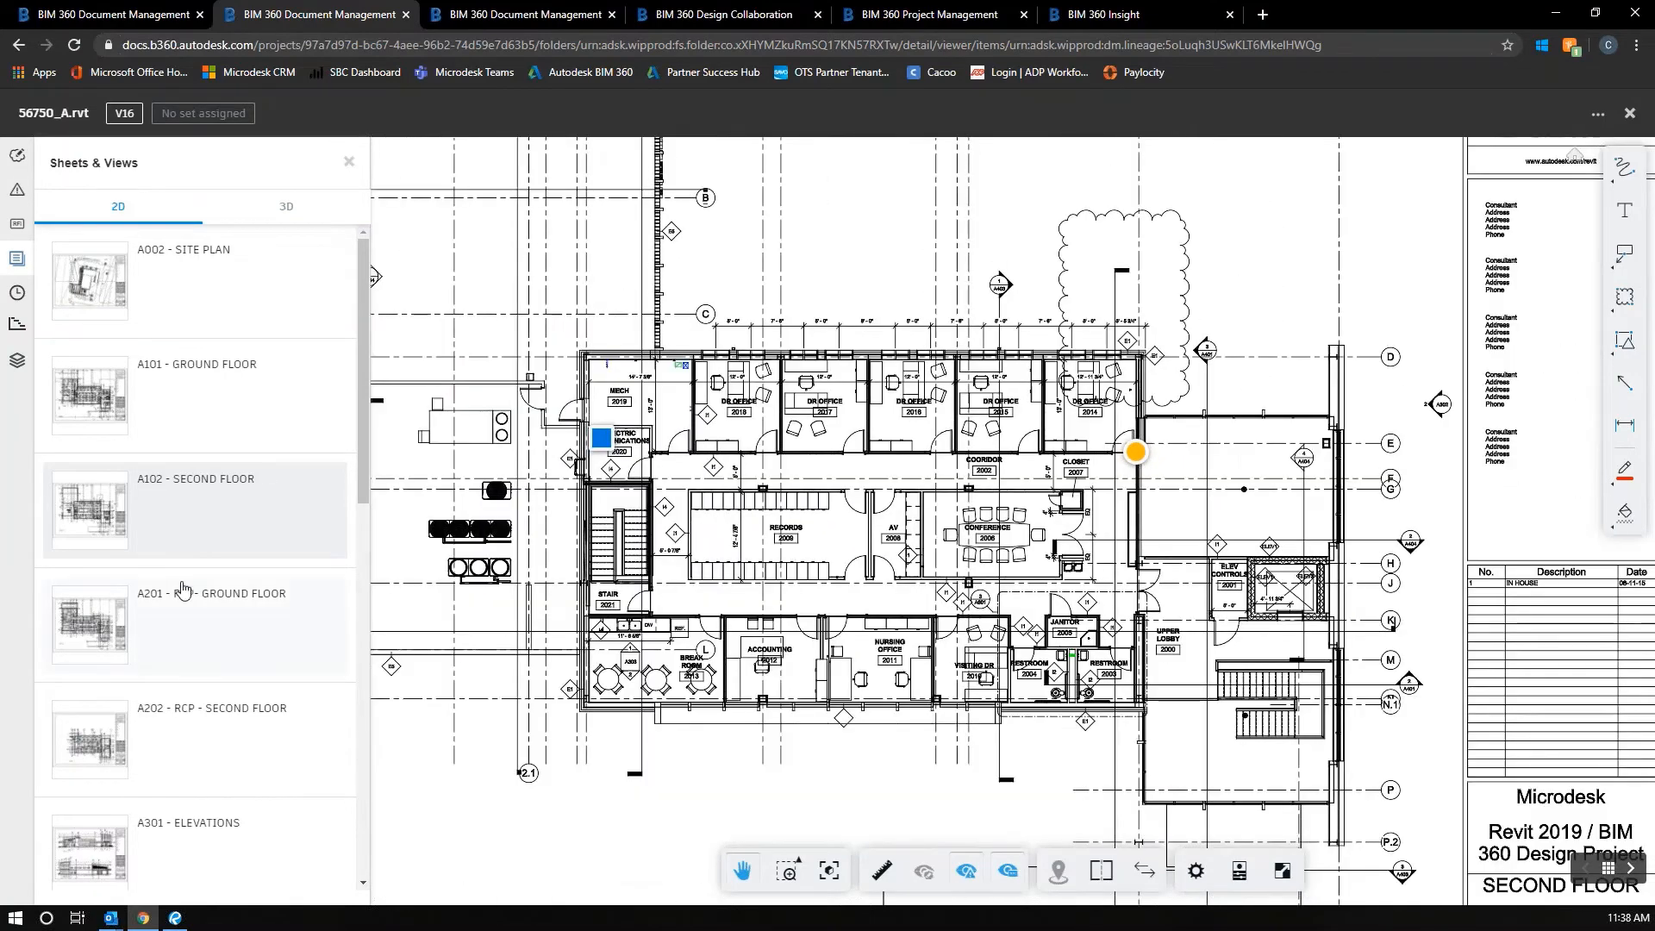
pyautogui.click(184, 599)
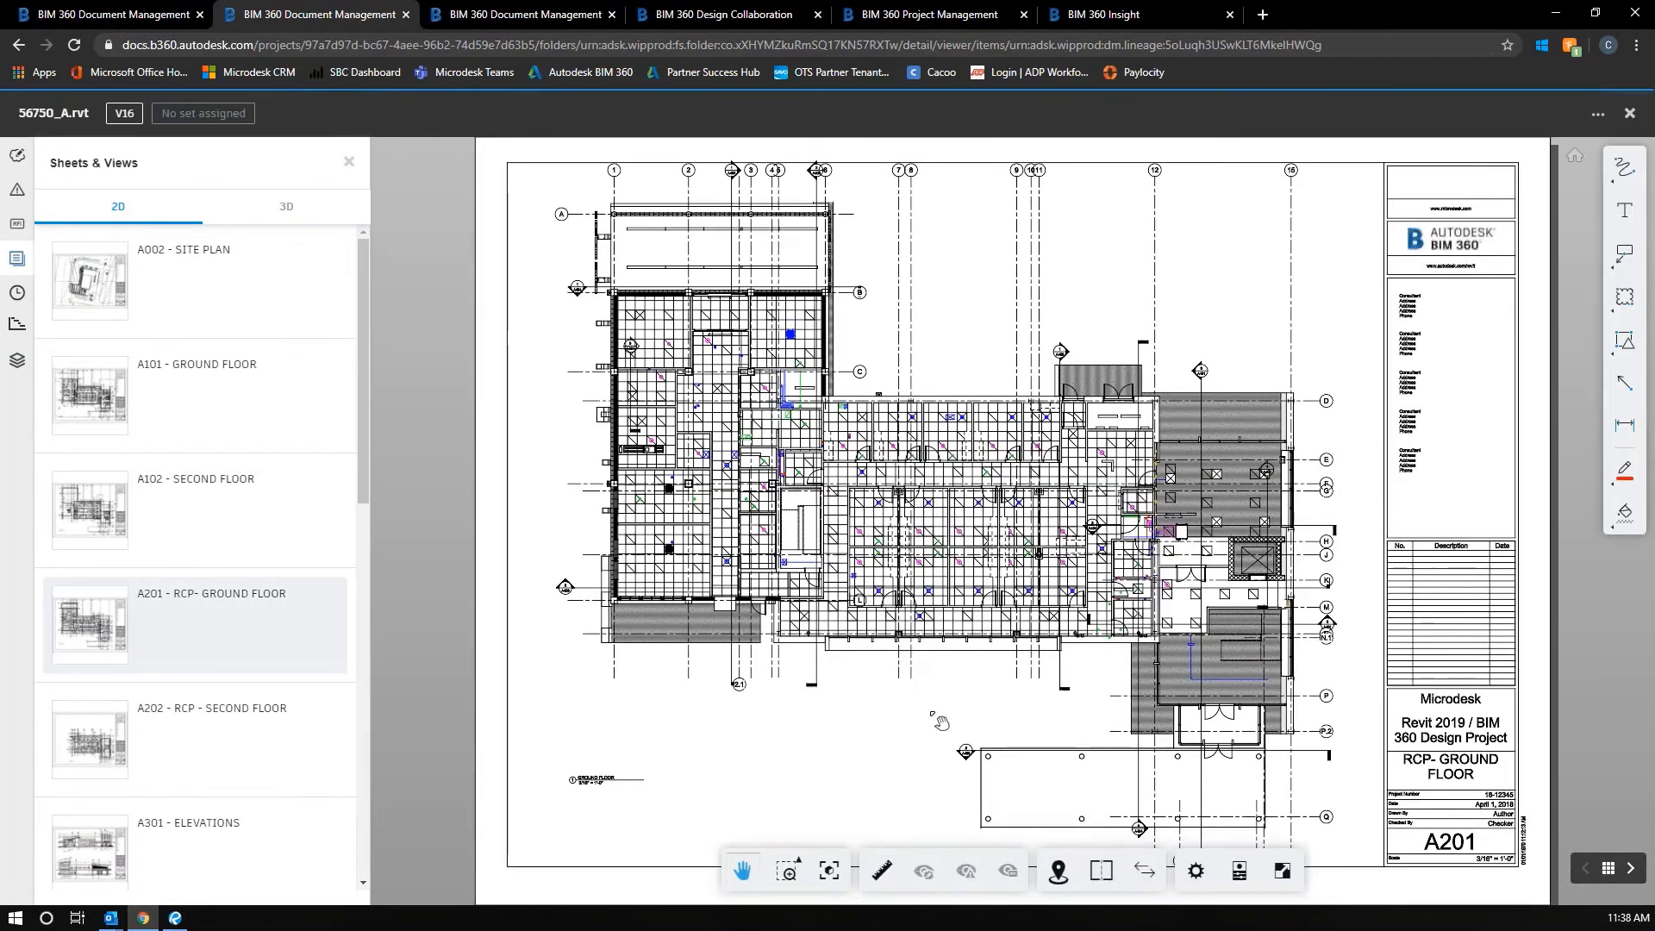
pyautogui.scroll(5, 1060, 543)
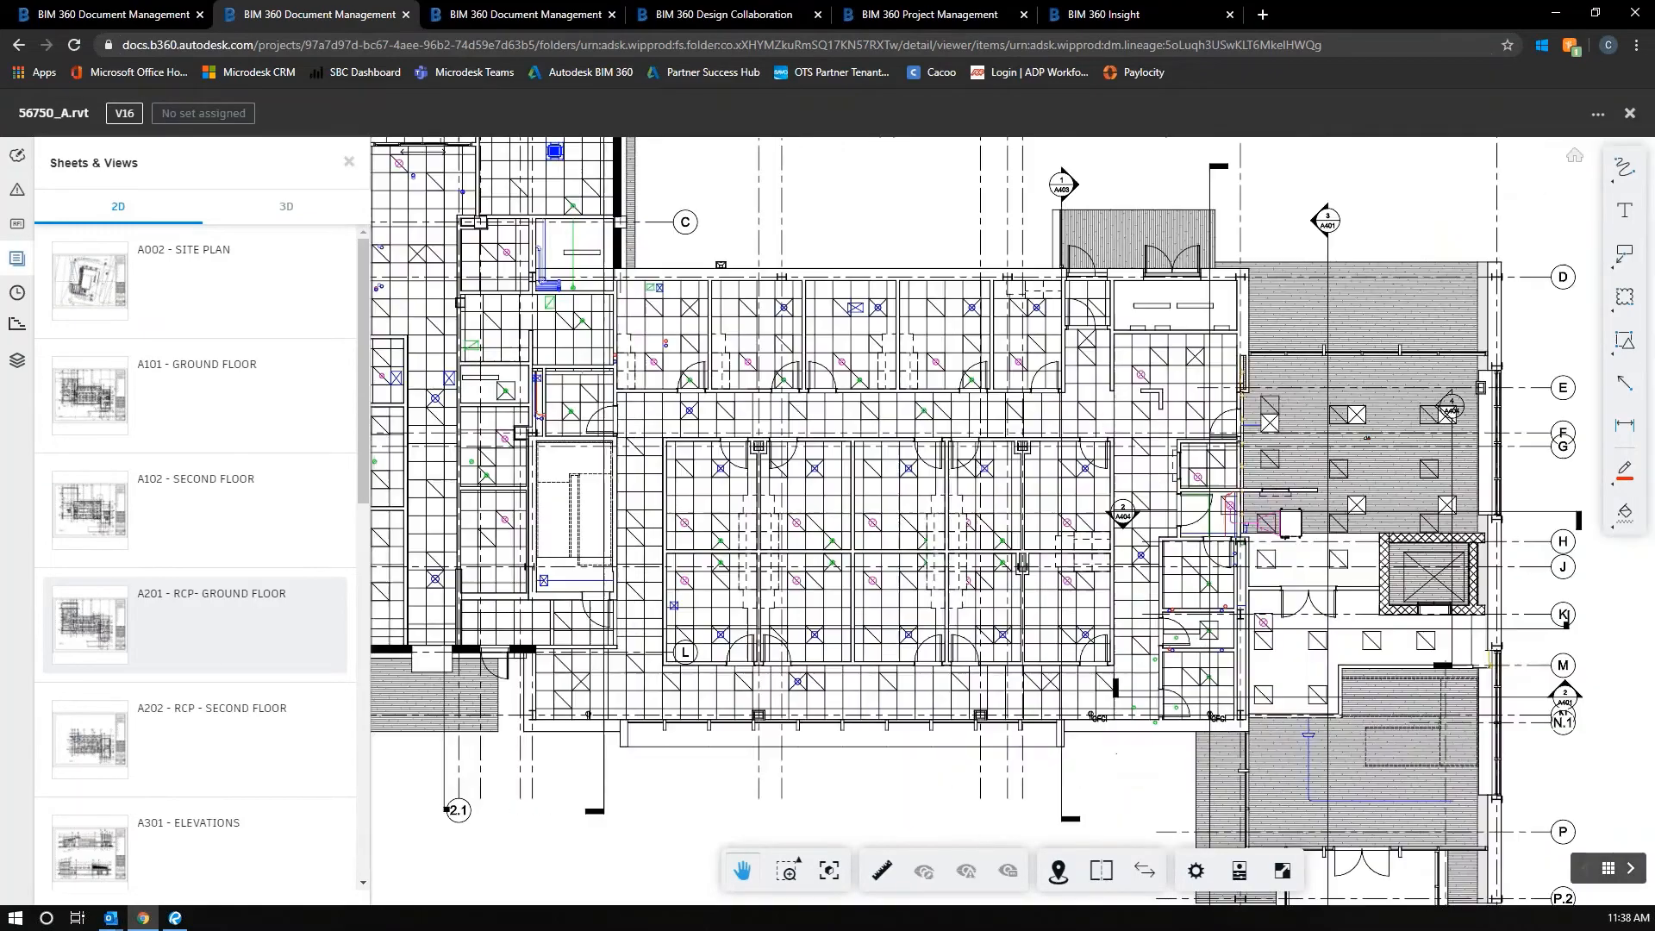
# - Show sheet A201 in split view beside the reception ceiling 3D view and select an office ceiling near section marker 2/A404
pyautogui.scroll(-5, 1010, 517)
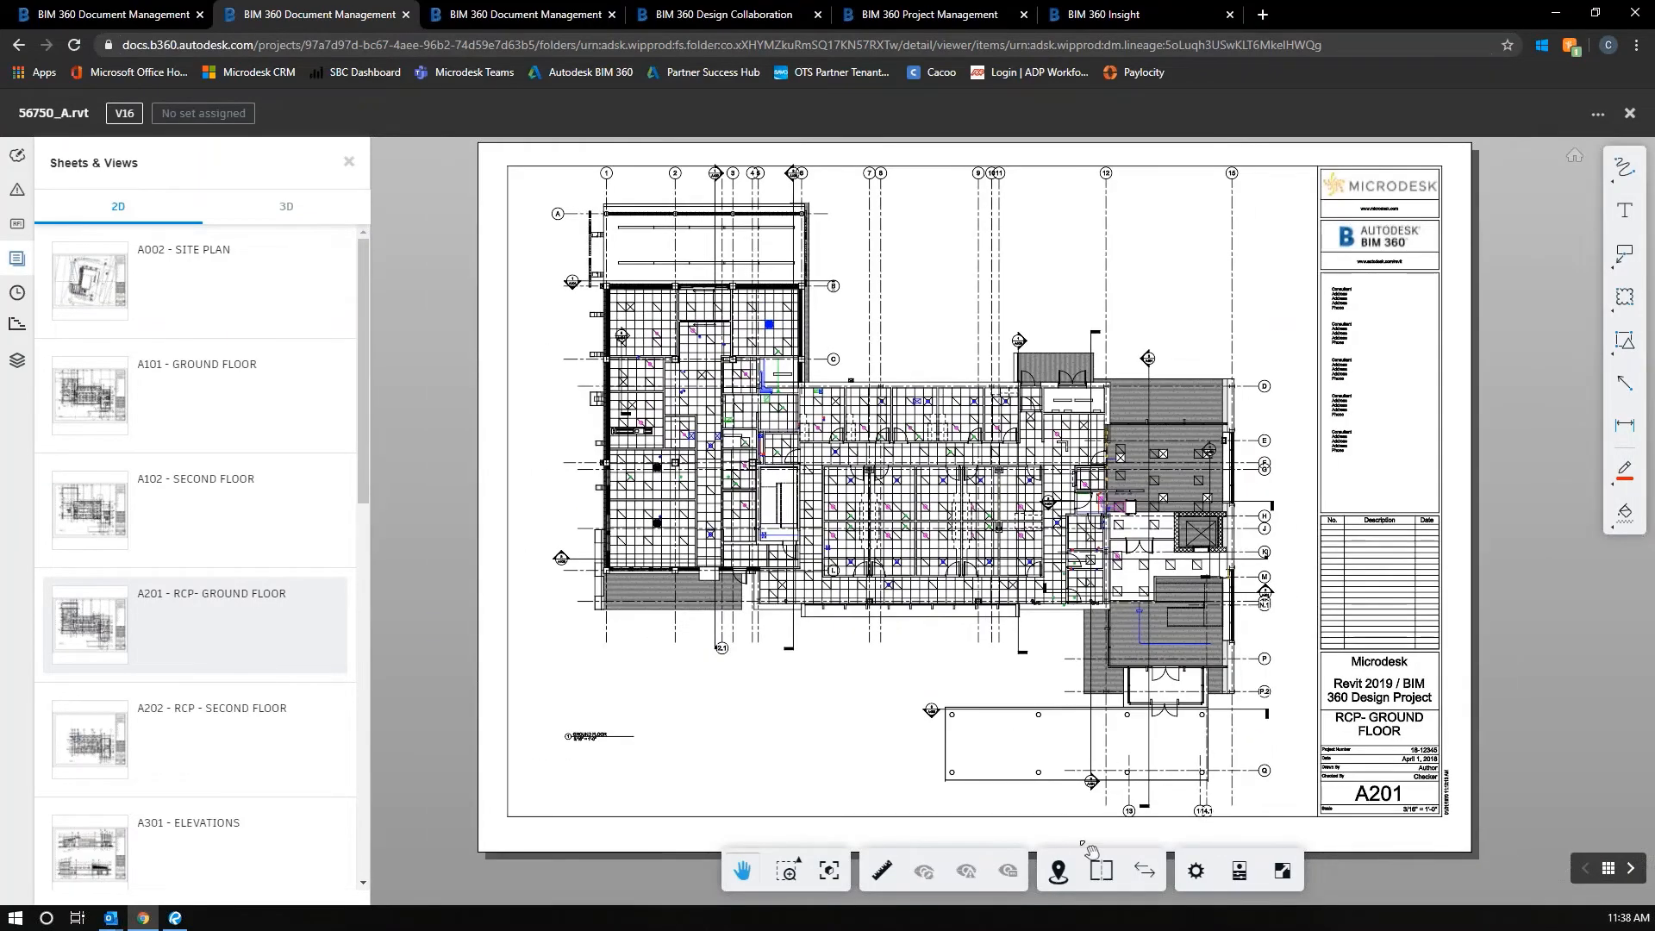
pyautogui.click(1101, 871)
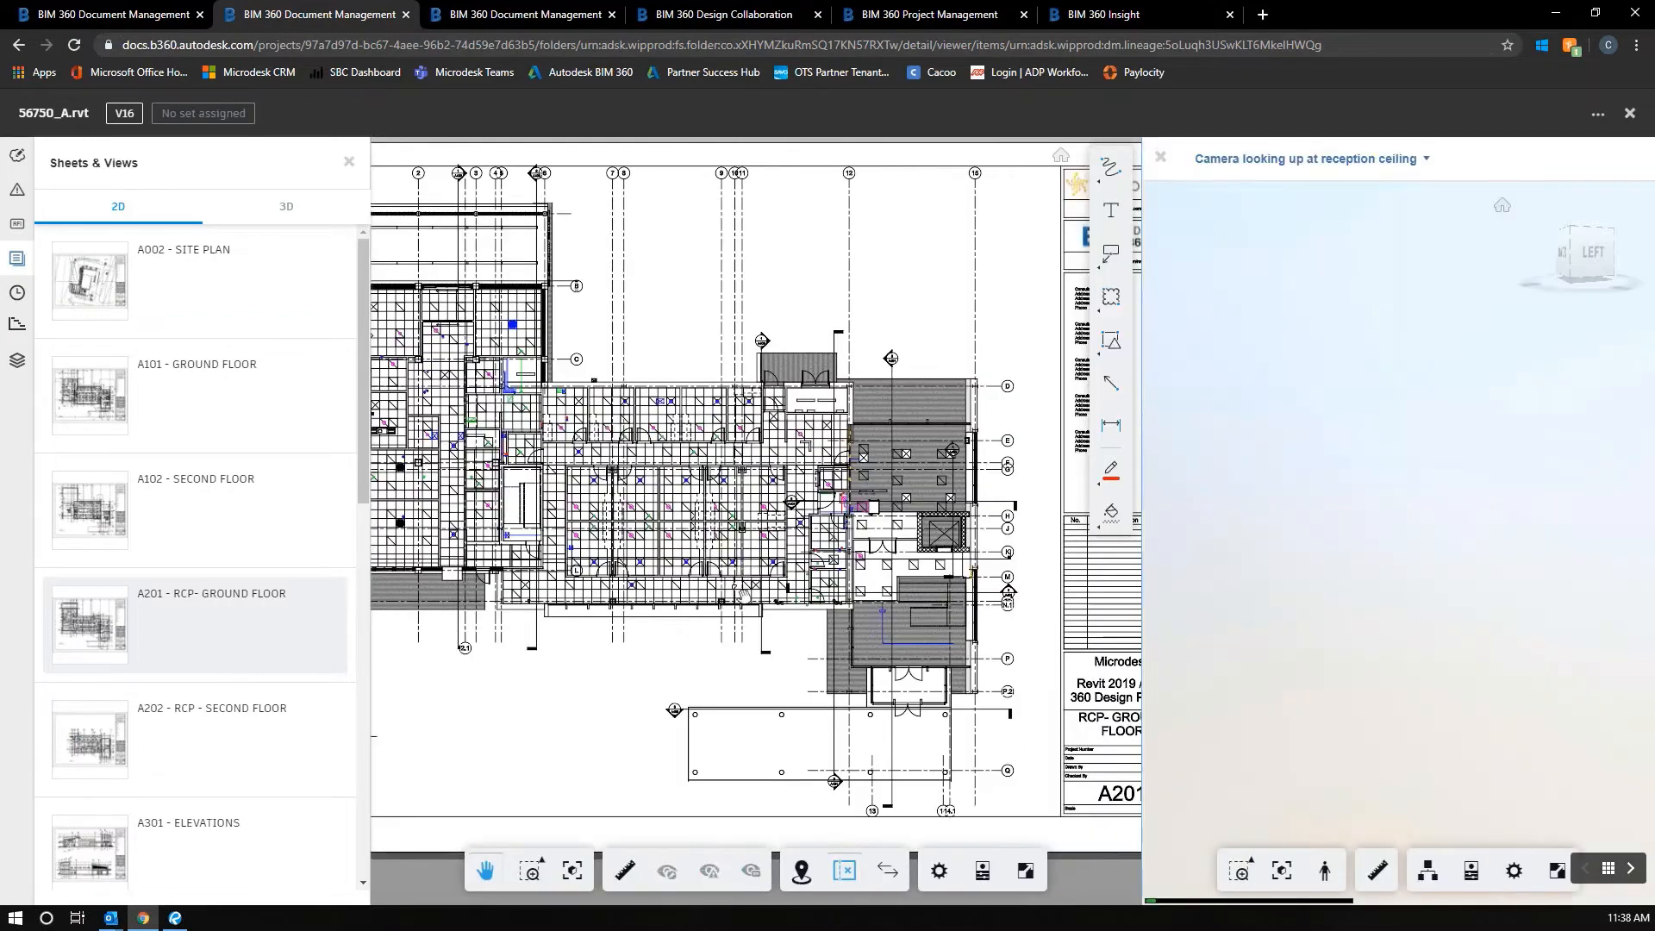
pyautogui.scroll(5, 717, 521)
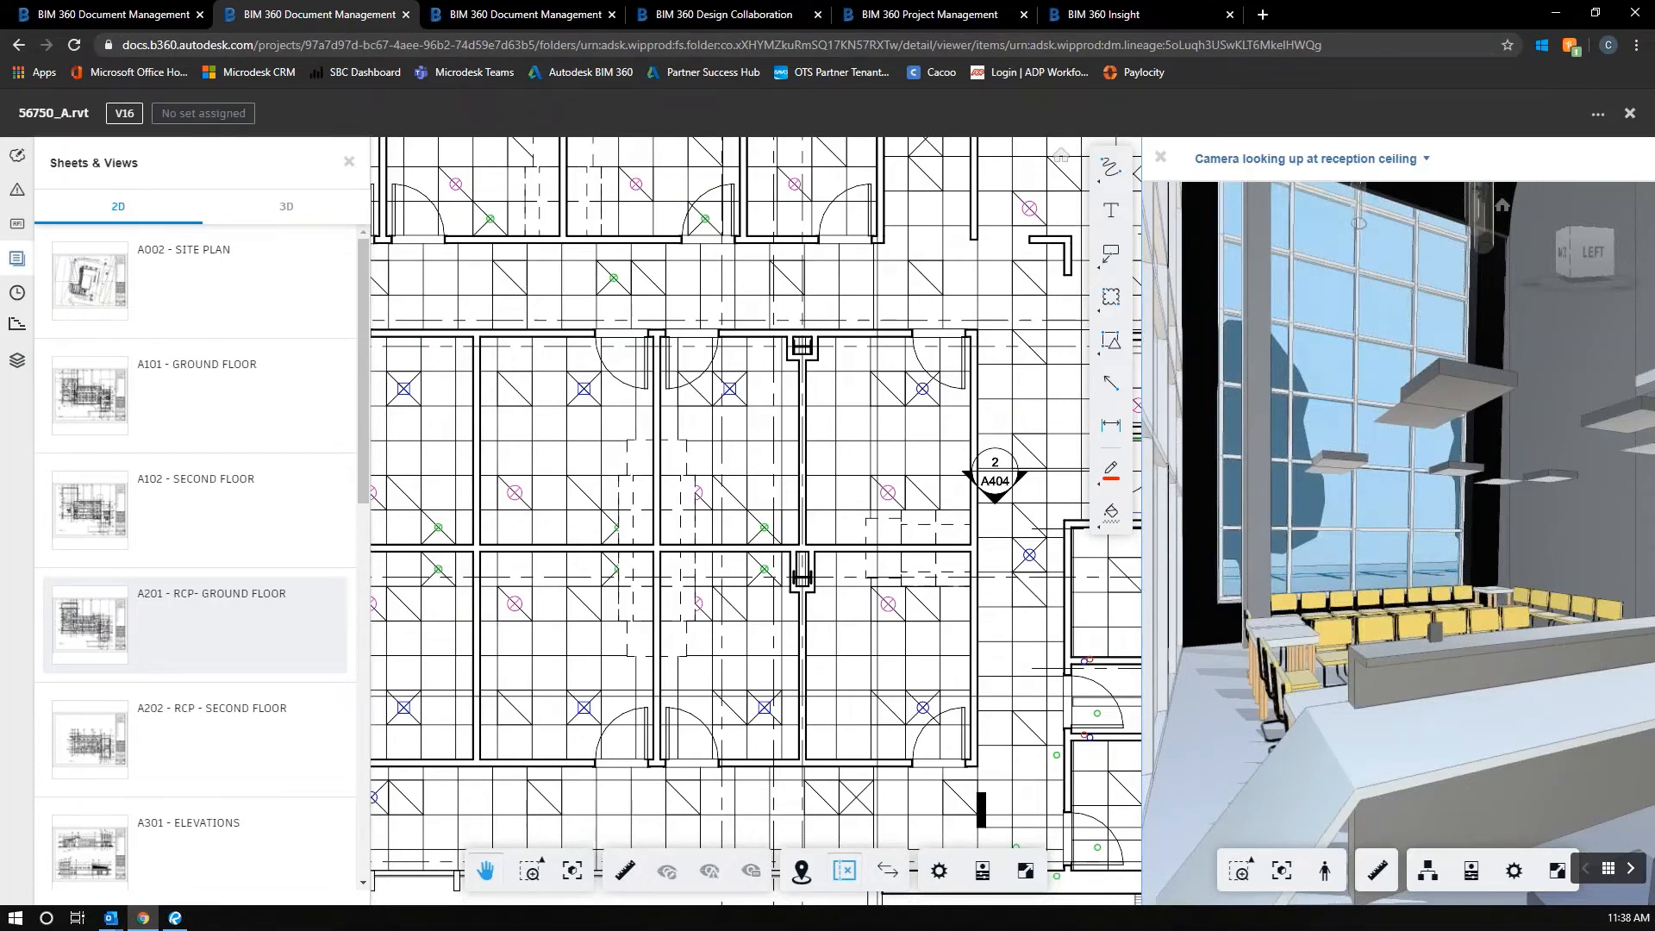
pyautogui.scroll(4, 729, 396)
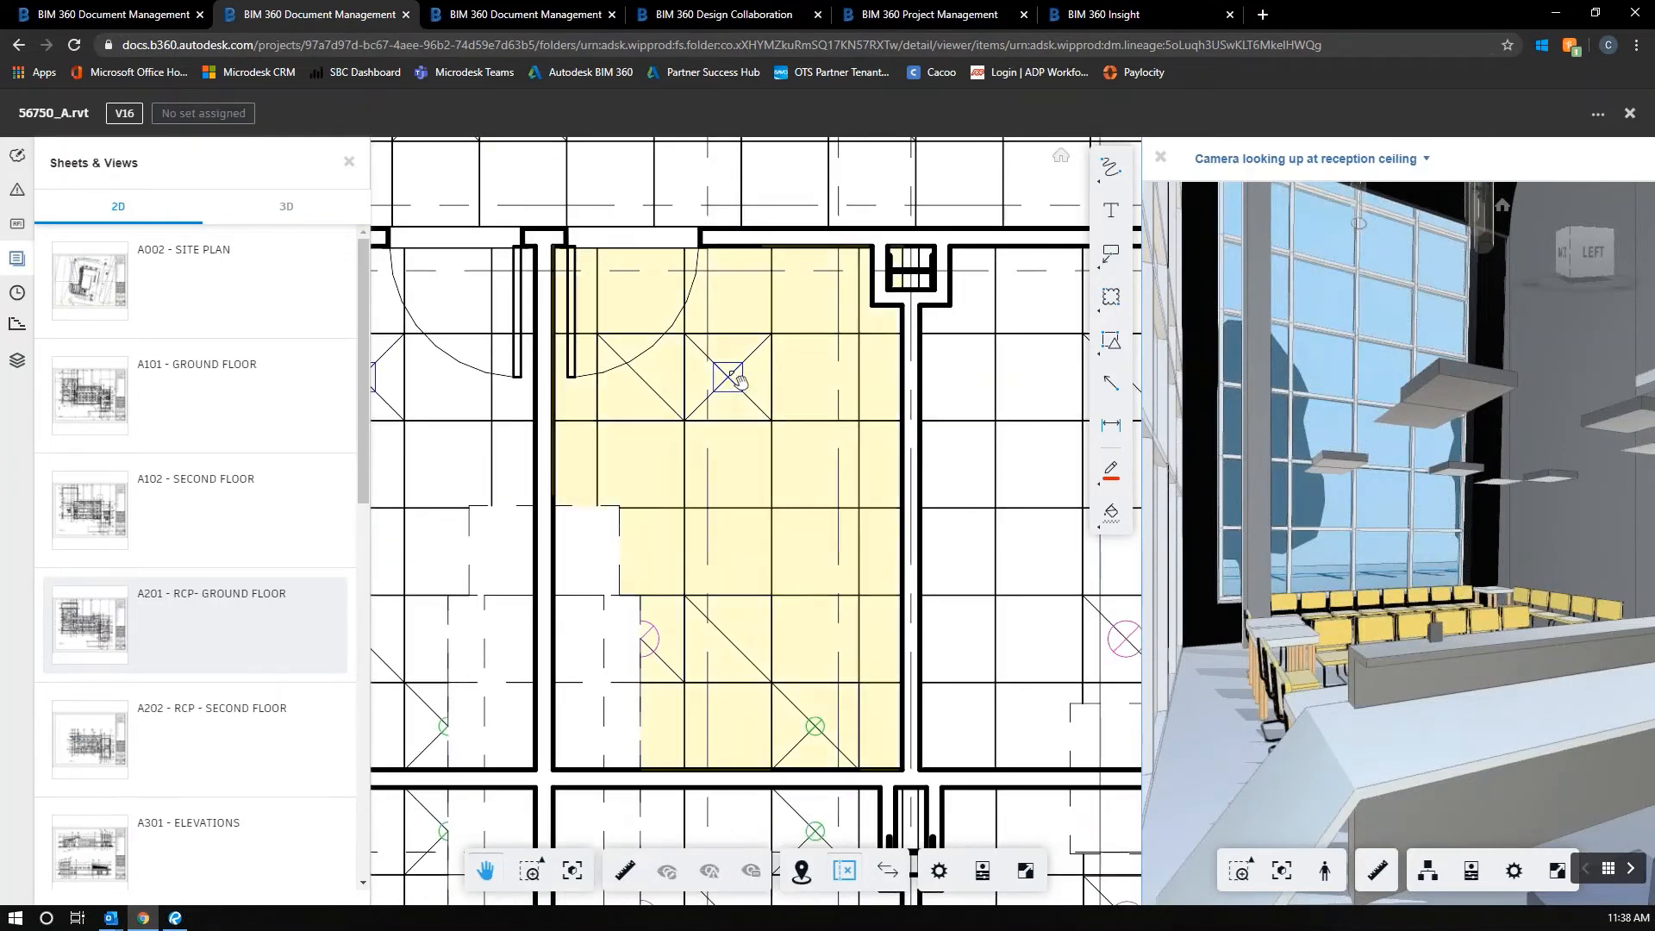
pyautogui.click(740, 380)
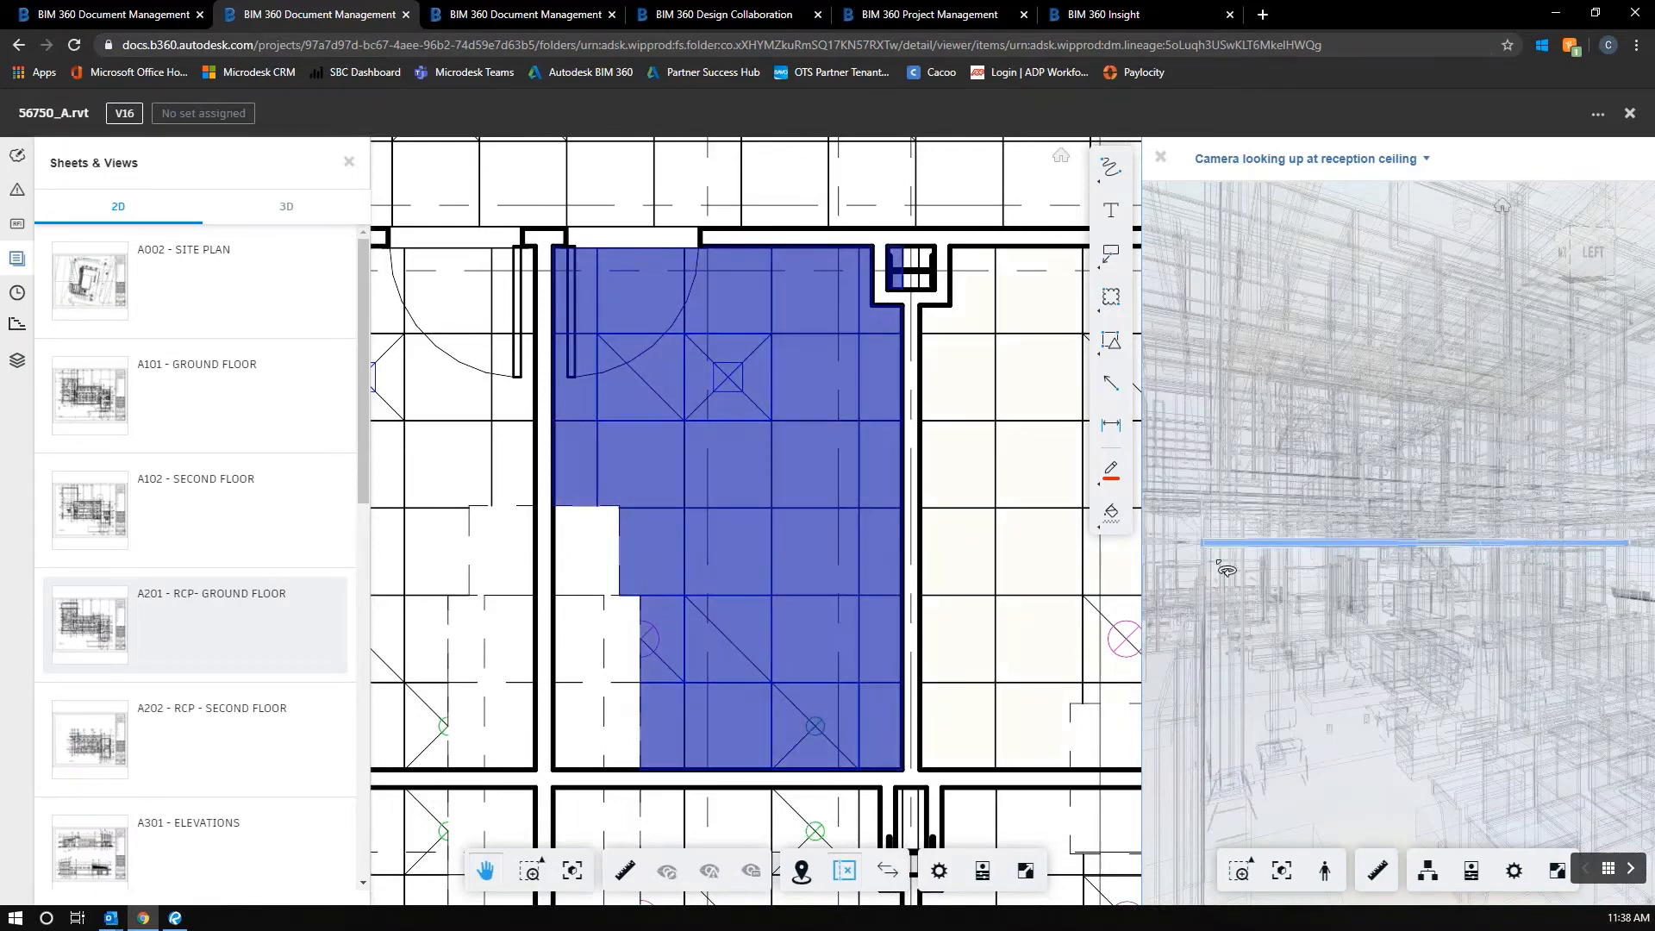
# - Orbit the split 3D view to examine the selected ceiling from below and compare it with its location on sheet A201
pyautogui.moveTo(1226, 568); pyautogui.dragTo(1503, 706)
pyautogui.scroll(-5, 648, 456)
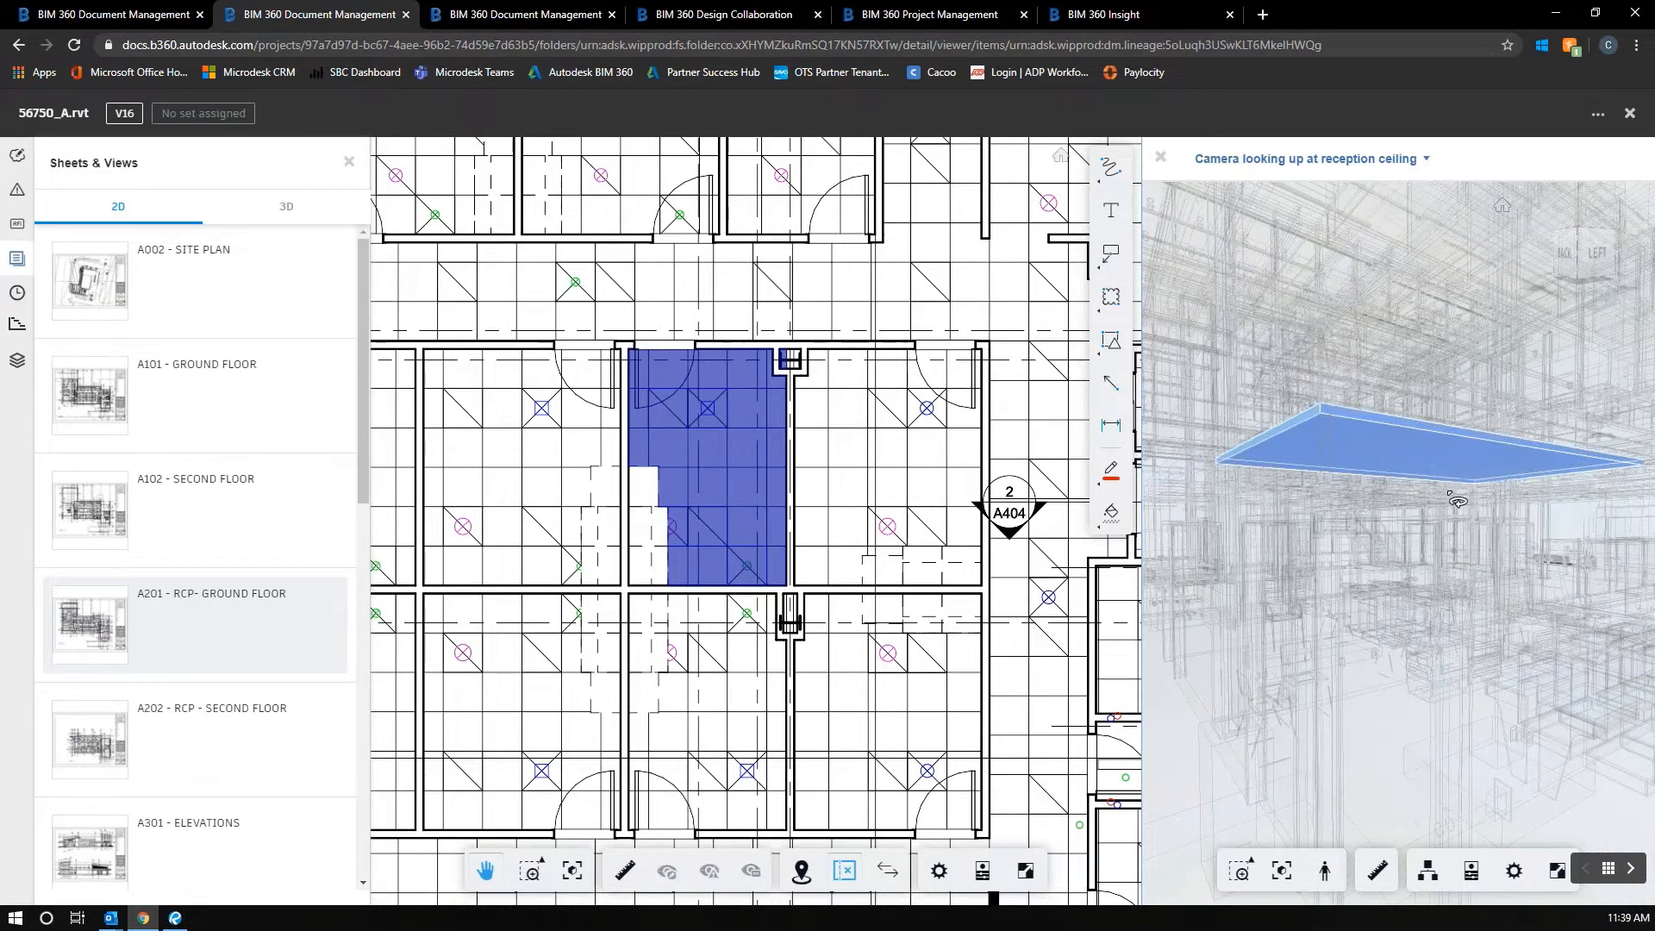
pyautogui.moveTo(1452, 515); pyautogui.dragTo(1502, 470)
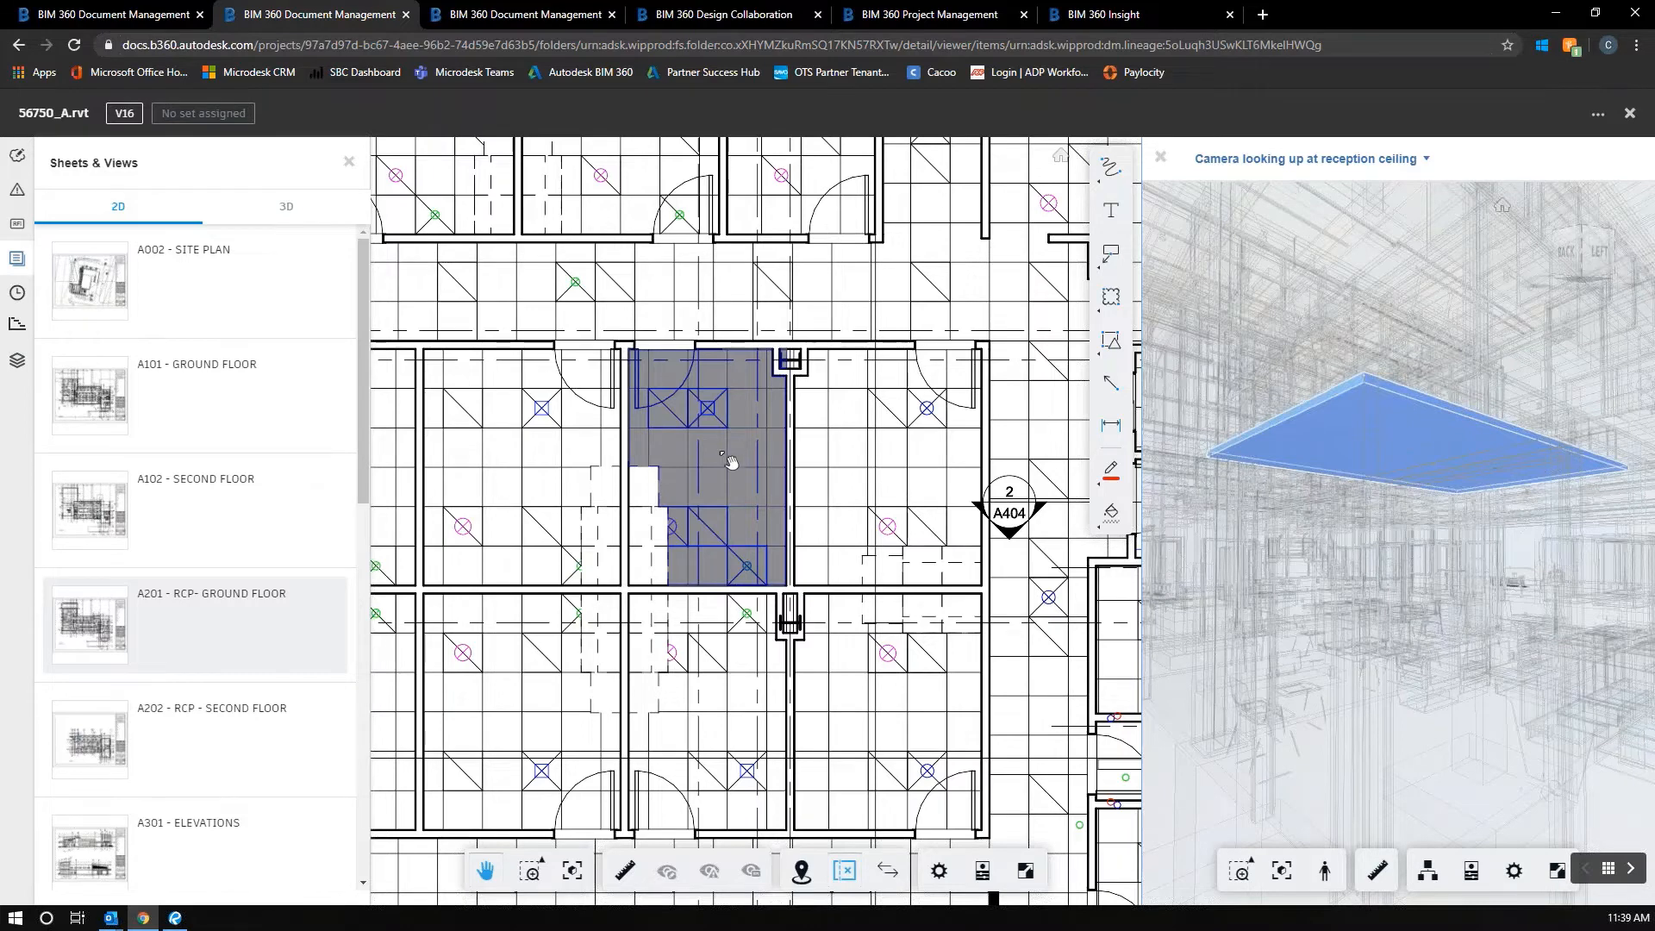
pyautogui.click(739, 454)
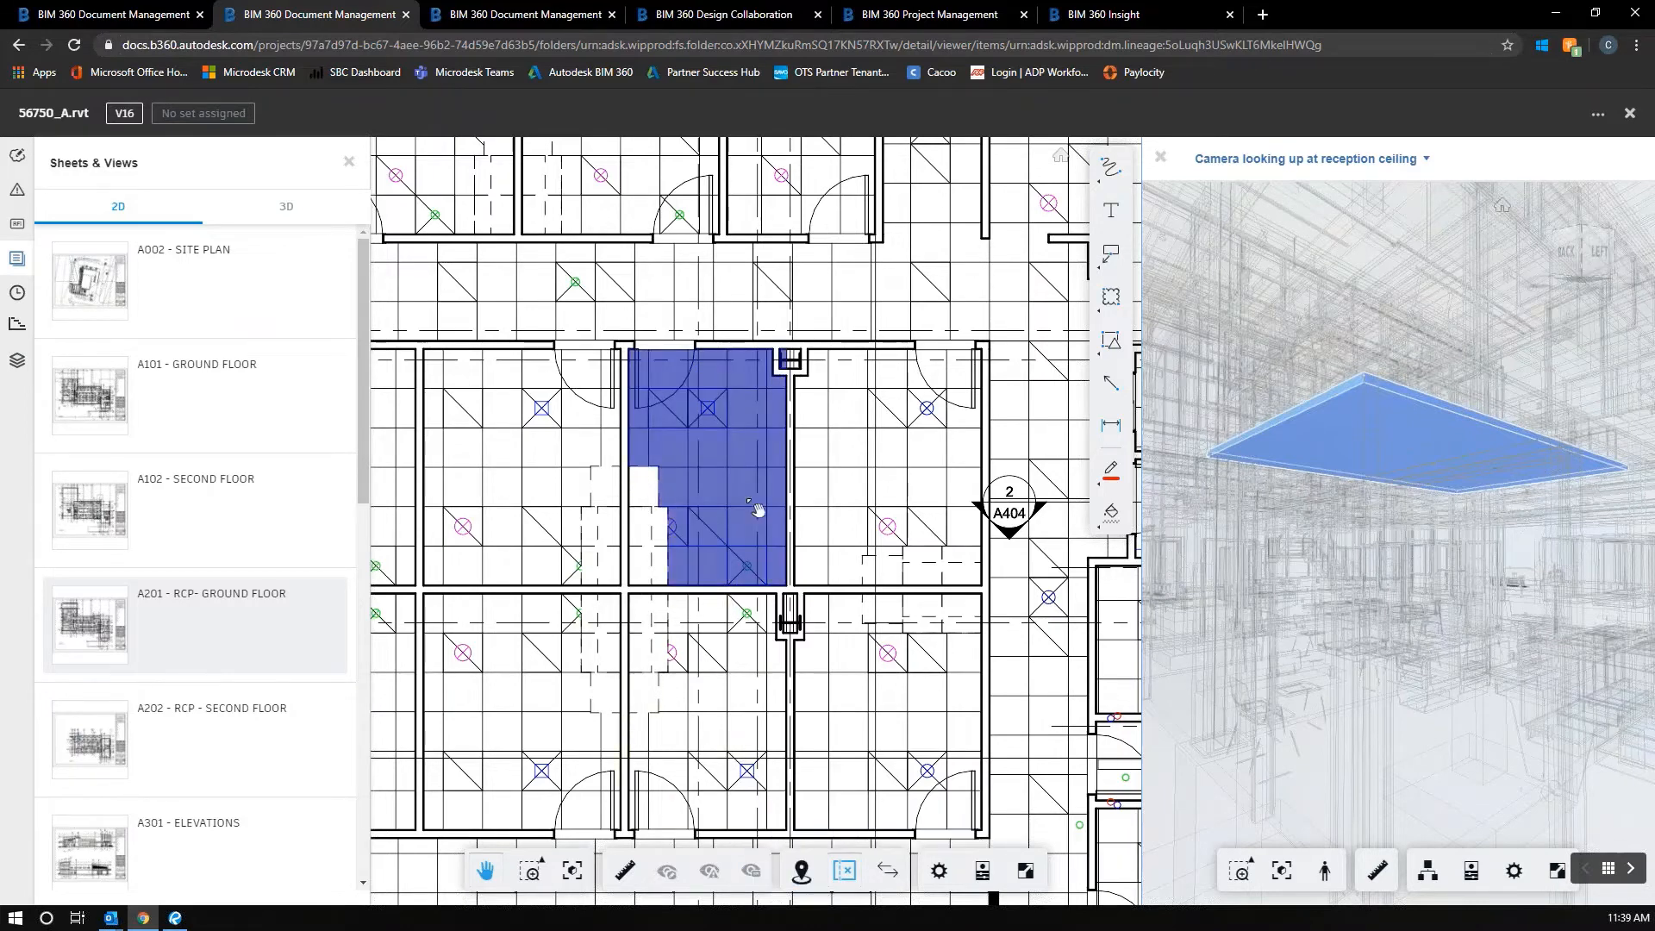
# - Close the split 3D view and select two adjacent room ceilings in turn on sheet A201
pyautogui.click(1161, 158)
pyautogui.click(1062, 508)
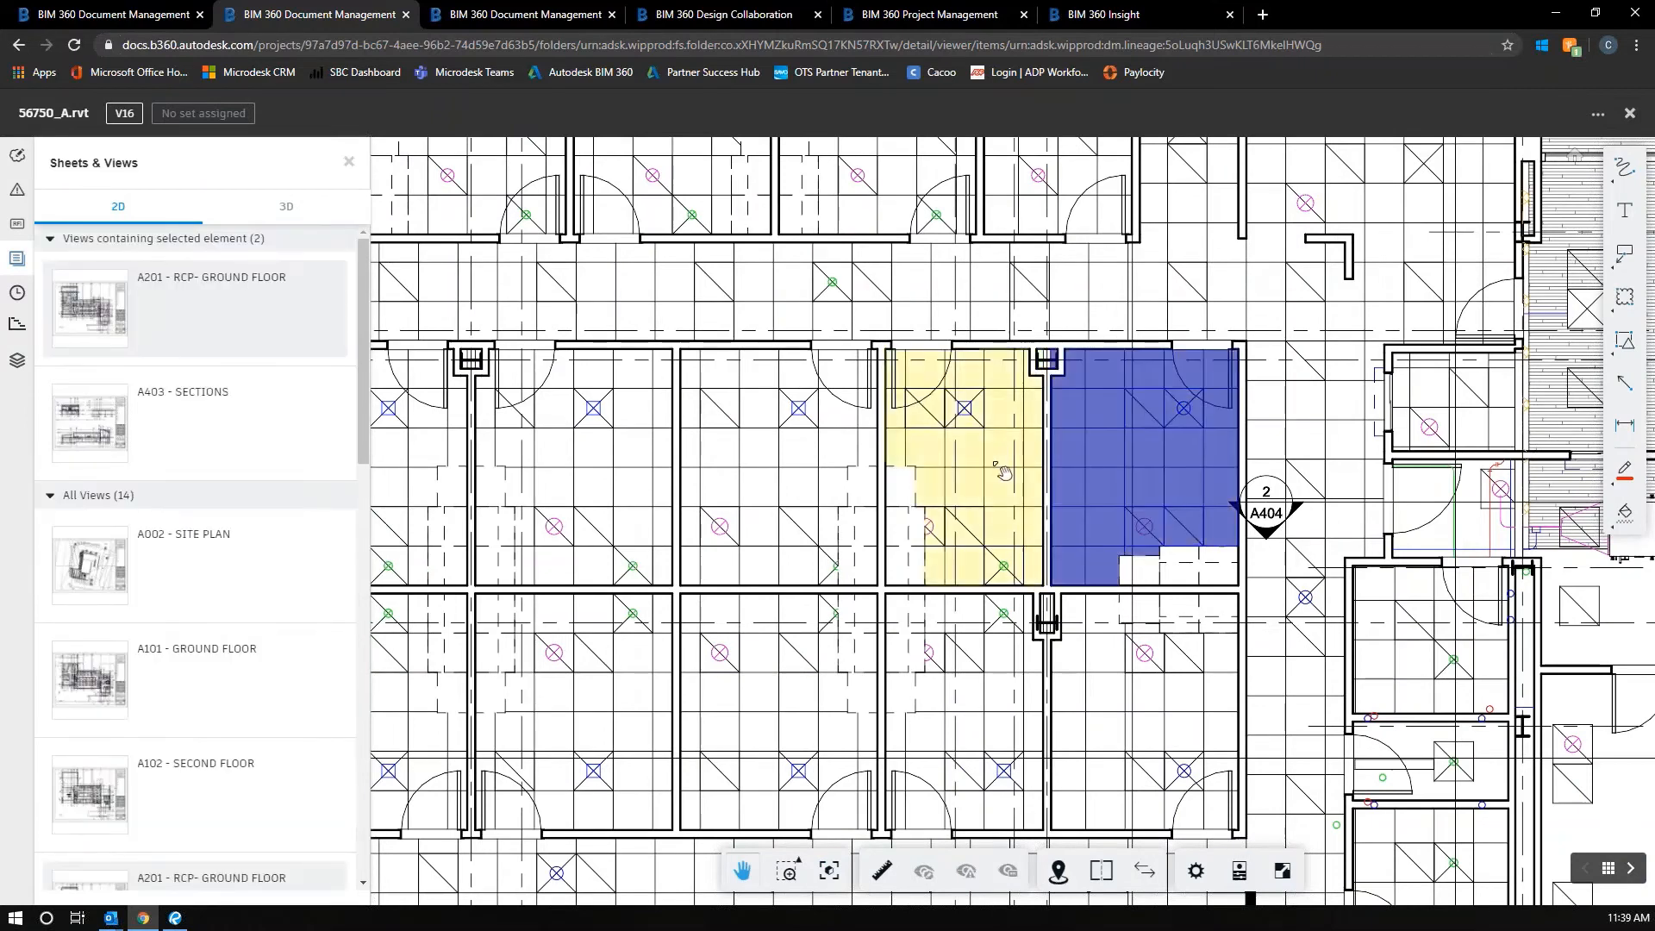
pyautogui.click(991, 517)
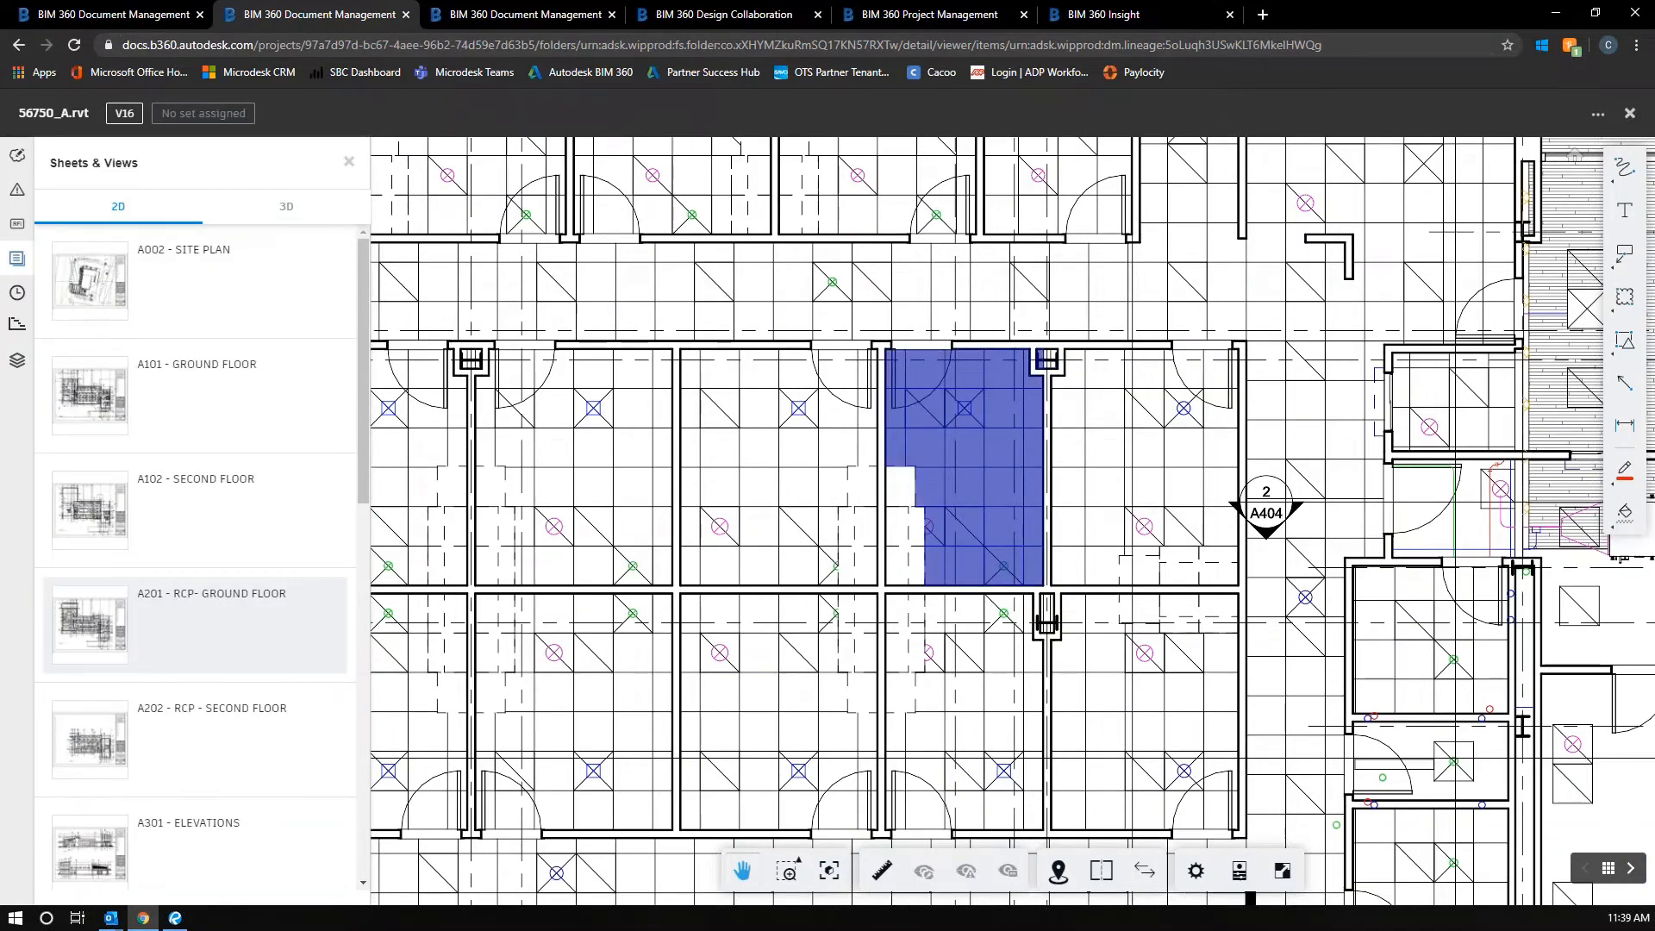
# - Use Place Me on a room of sheet A201, look around the model in first person, and close the file
pyautogui.click(1060, 873)
pyautogui.moveTo(966, 465); pyautogui.dragTo(936, 407)
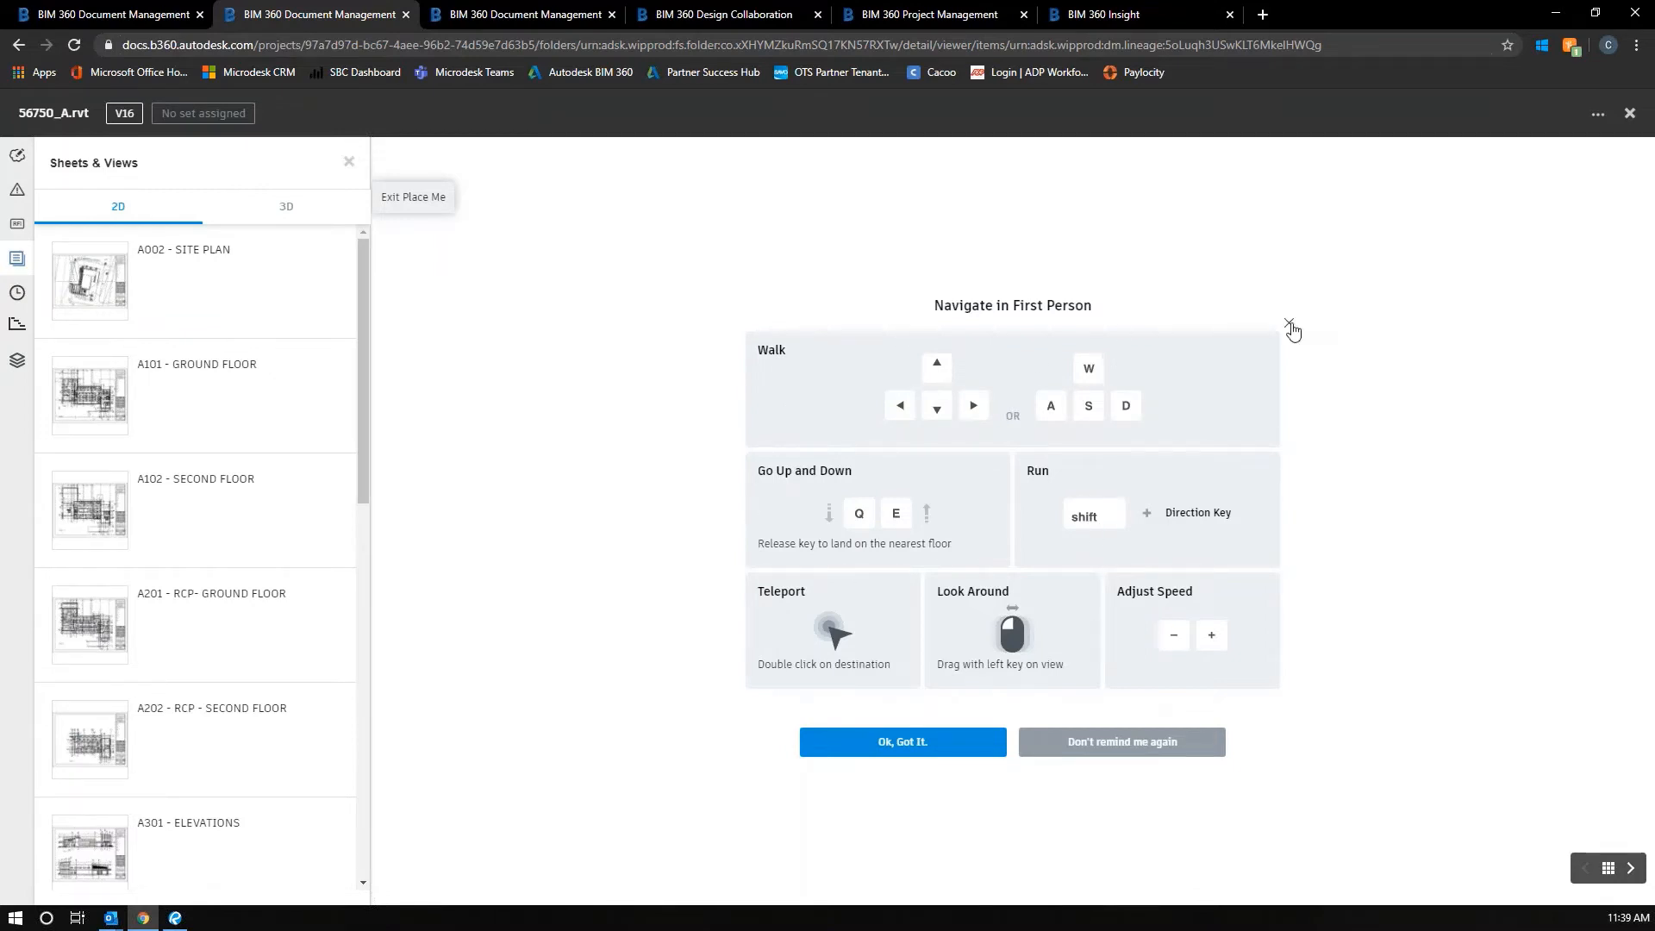
pyautogui.click(1287, 326)
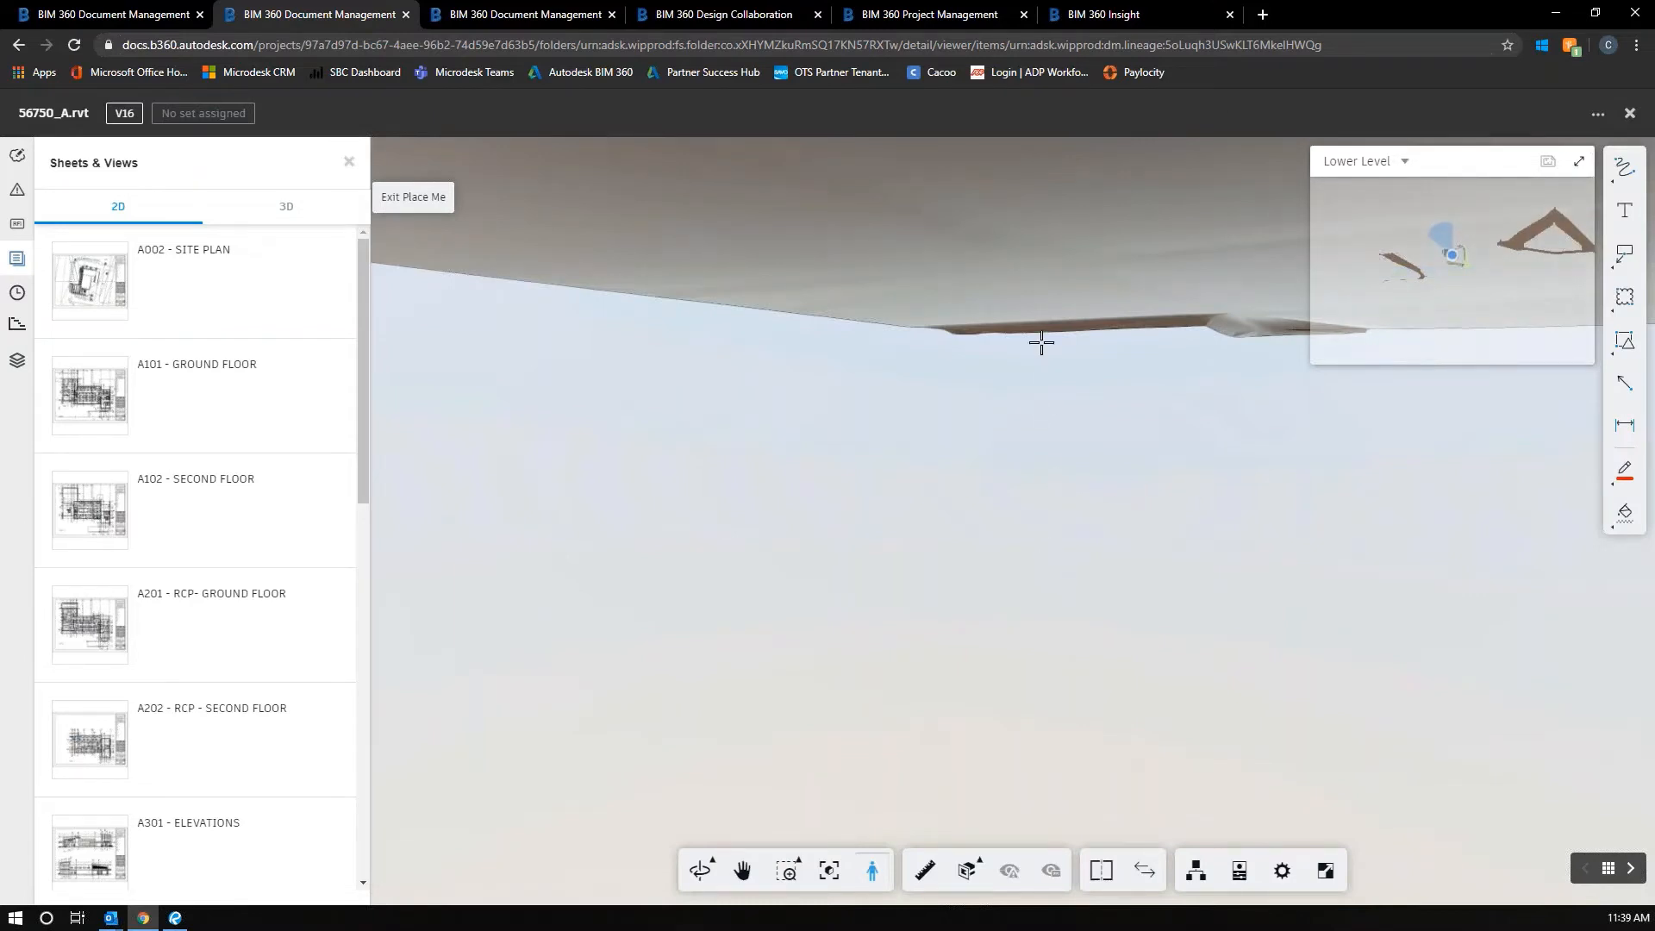
pyautogui.moveTo(1027, 344); pyautogui.dragTo(951, 336)
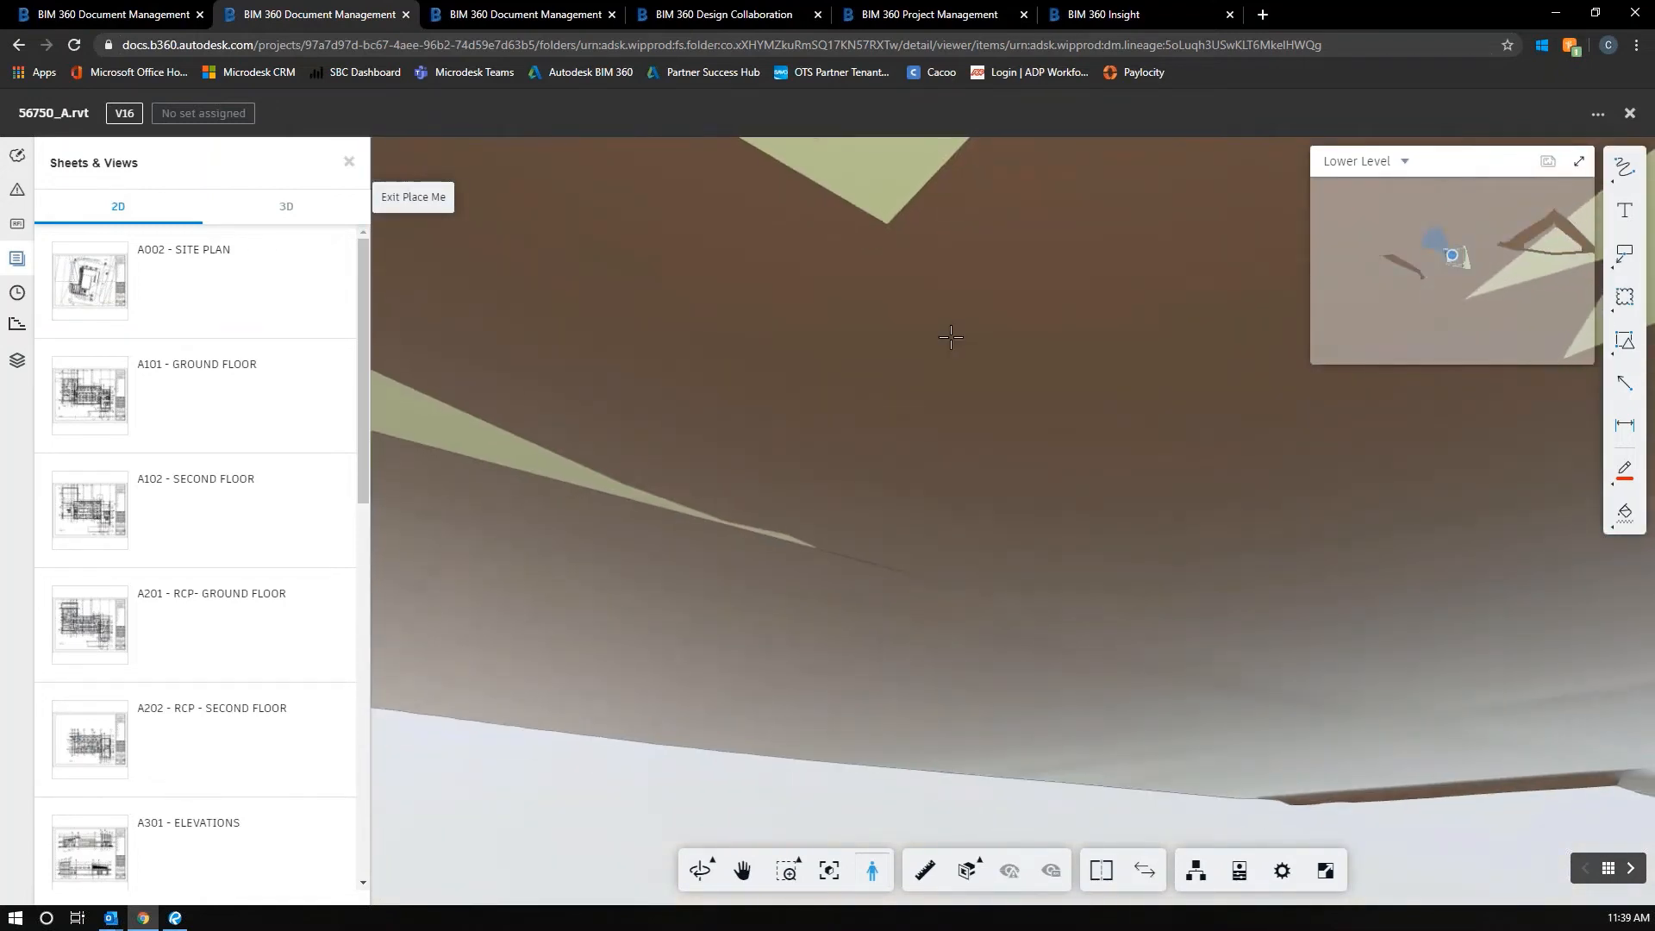
pyautogui.press('Right')
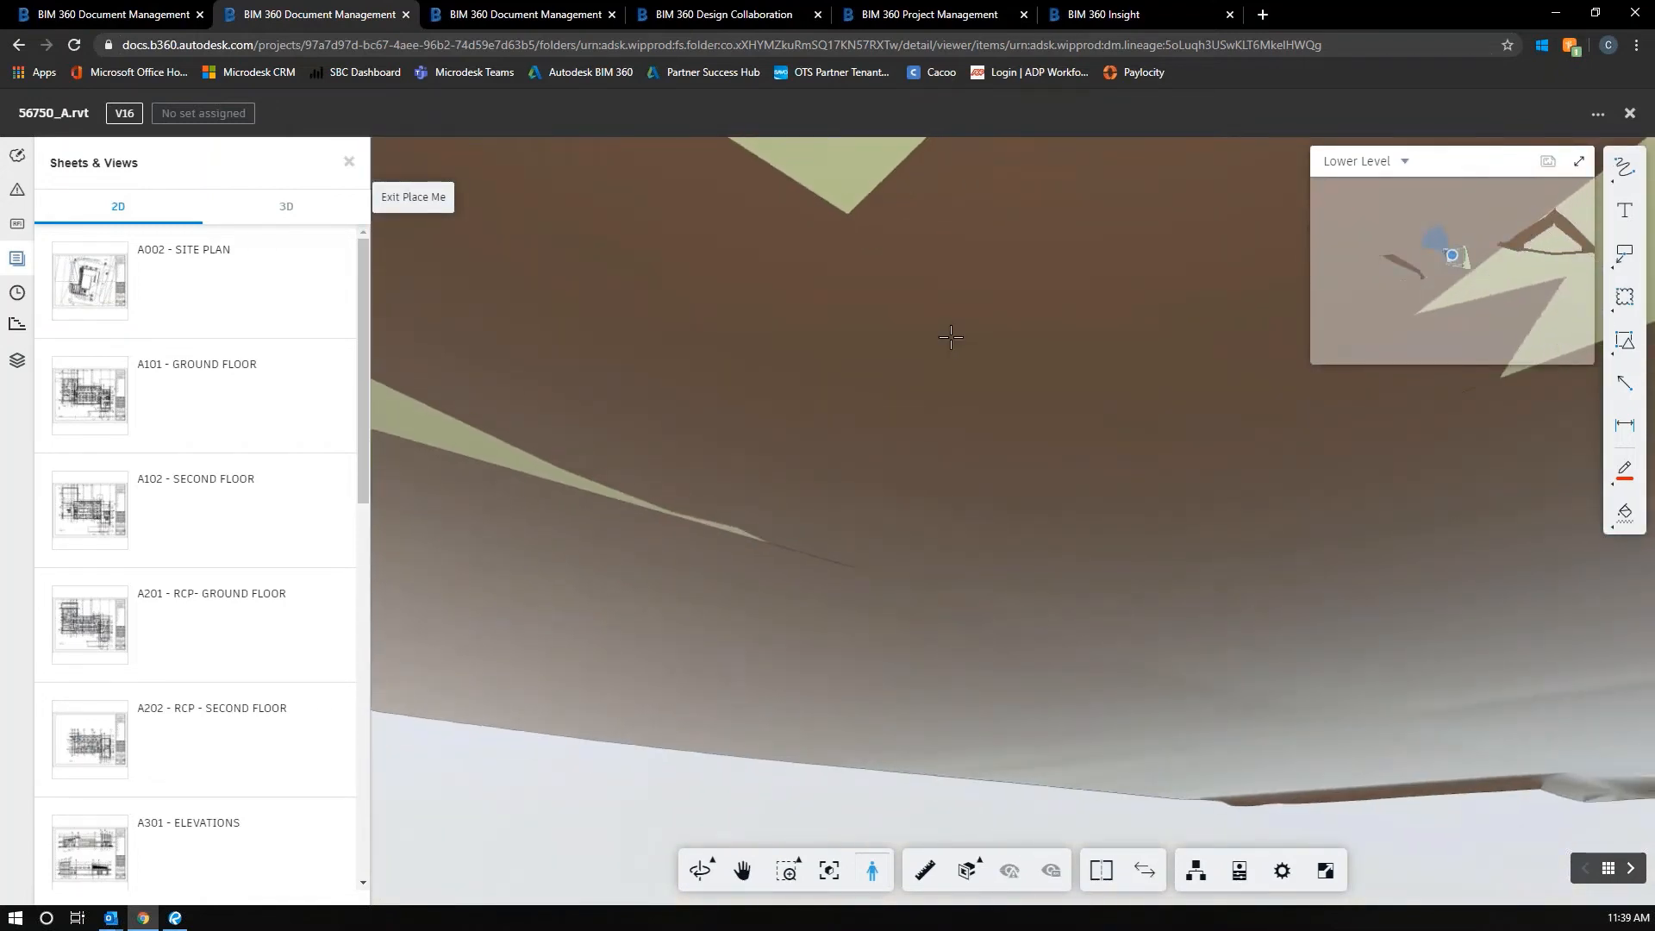
pyautogui.press('Down')
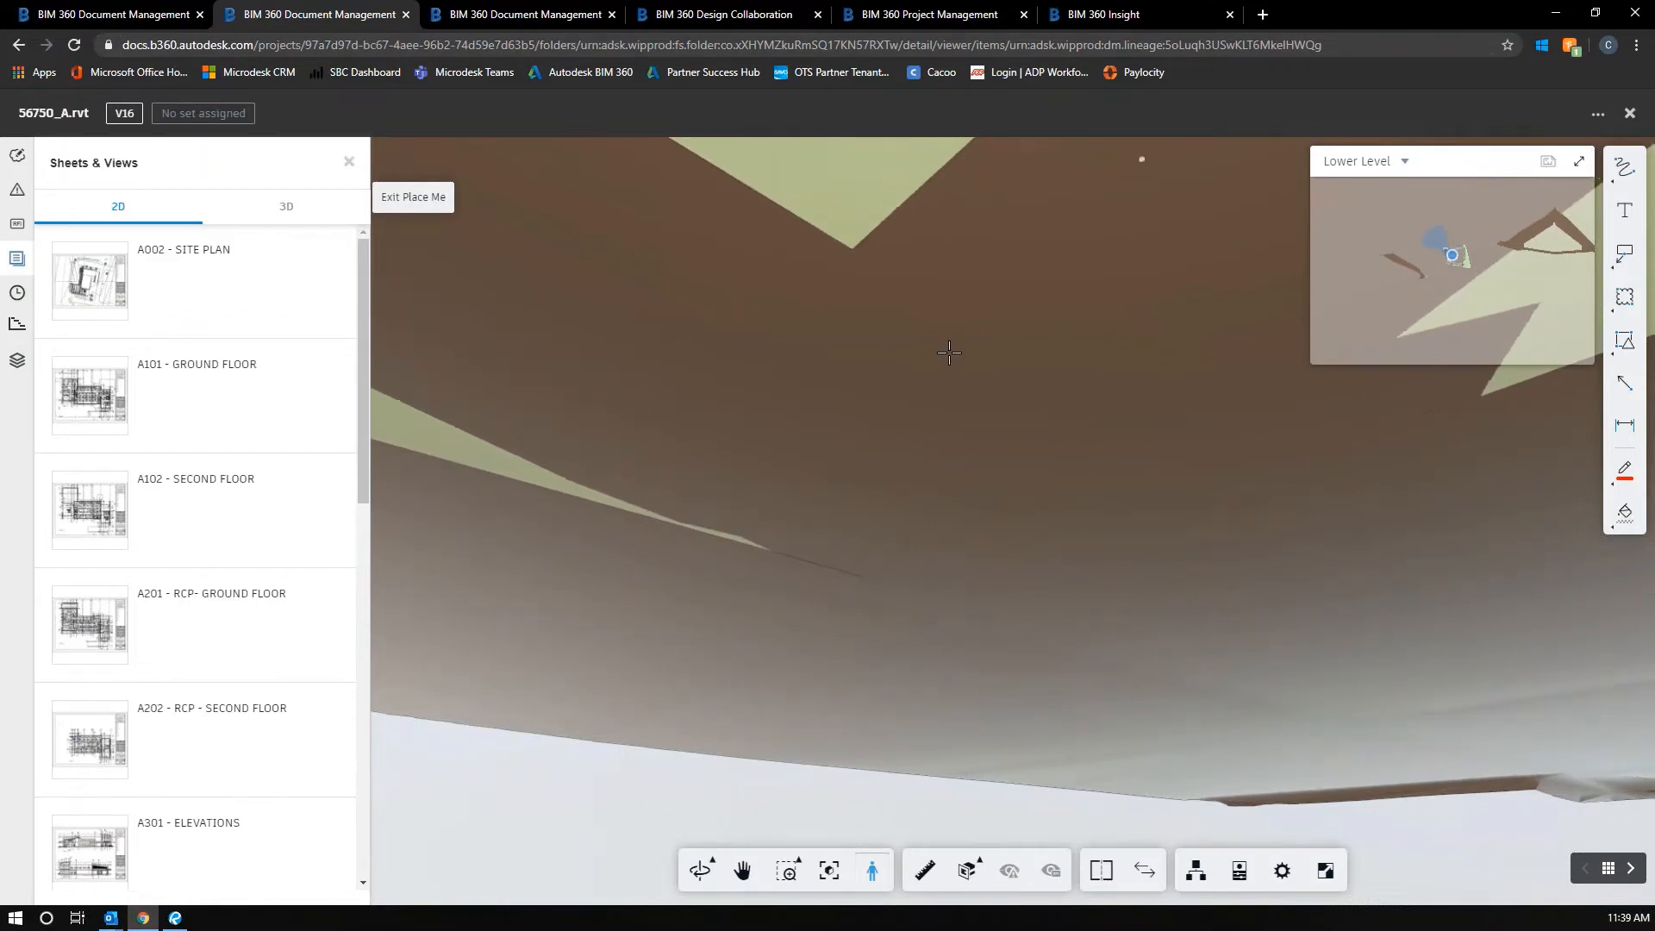
pyautogui.press('Down')
pyautogui.click(1630, 114)
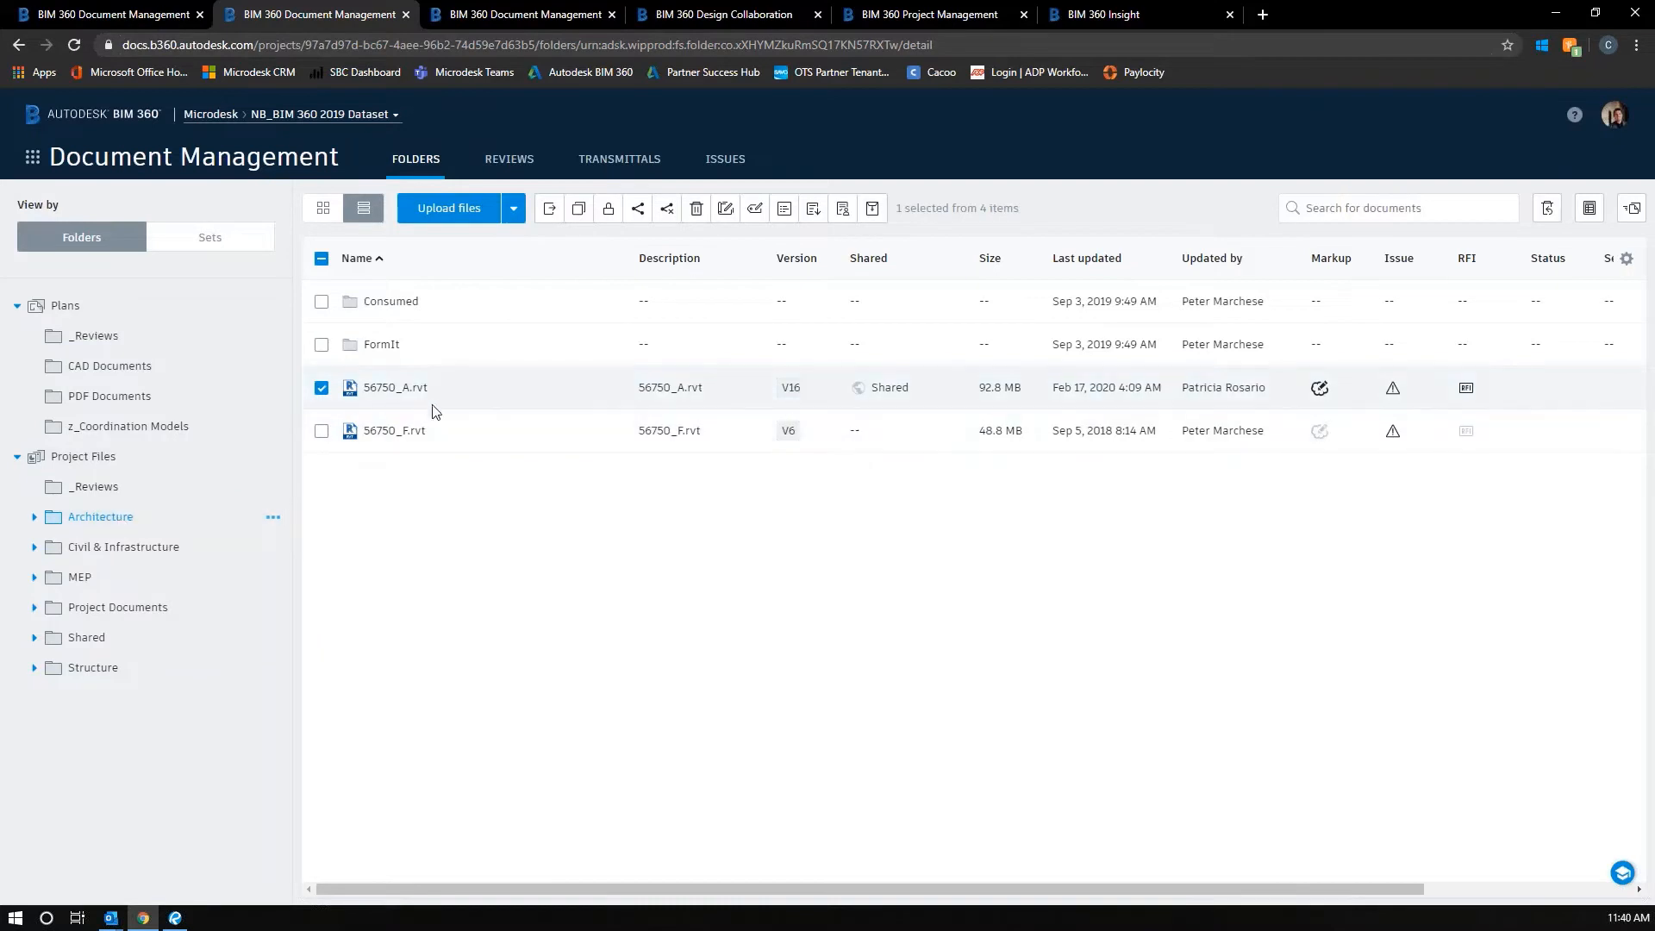
# - Reopen 56750_A.rvt and browse 2D sheets A102, A202, A301 and A201, inspecting the ground floor ceiling plan up close
pyautogui.click(396, 390)
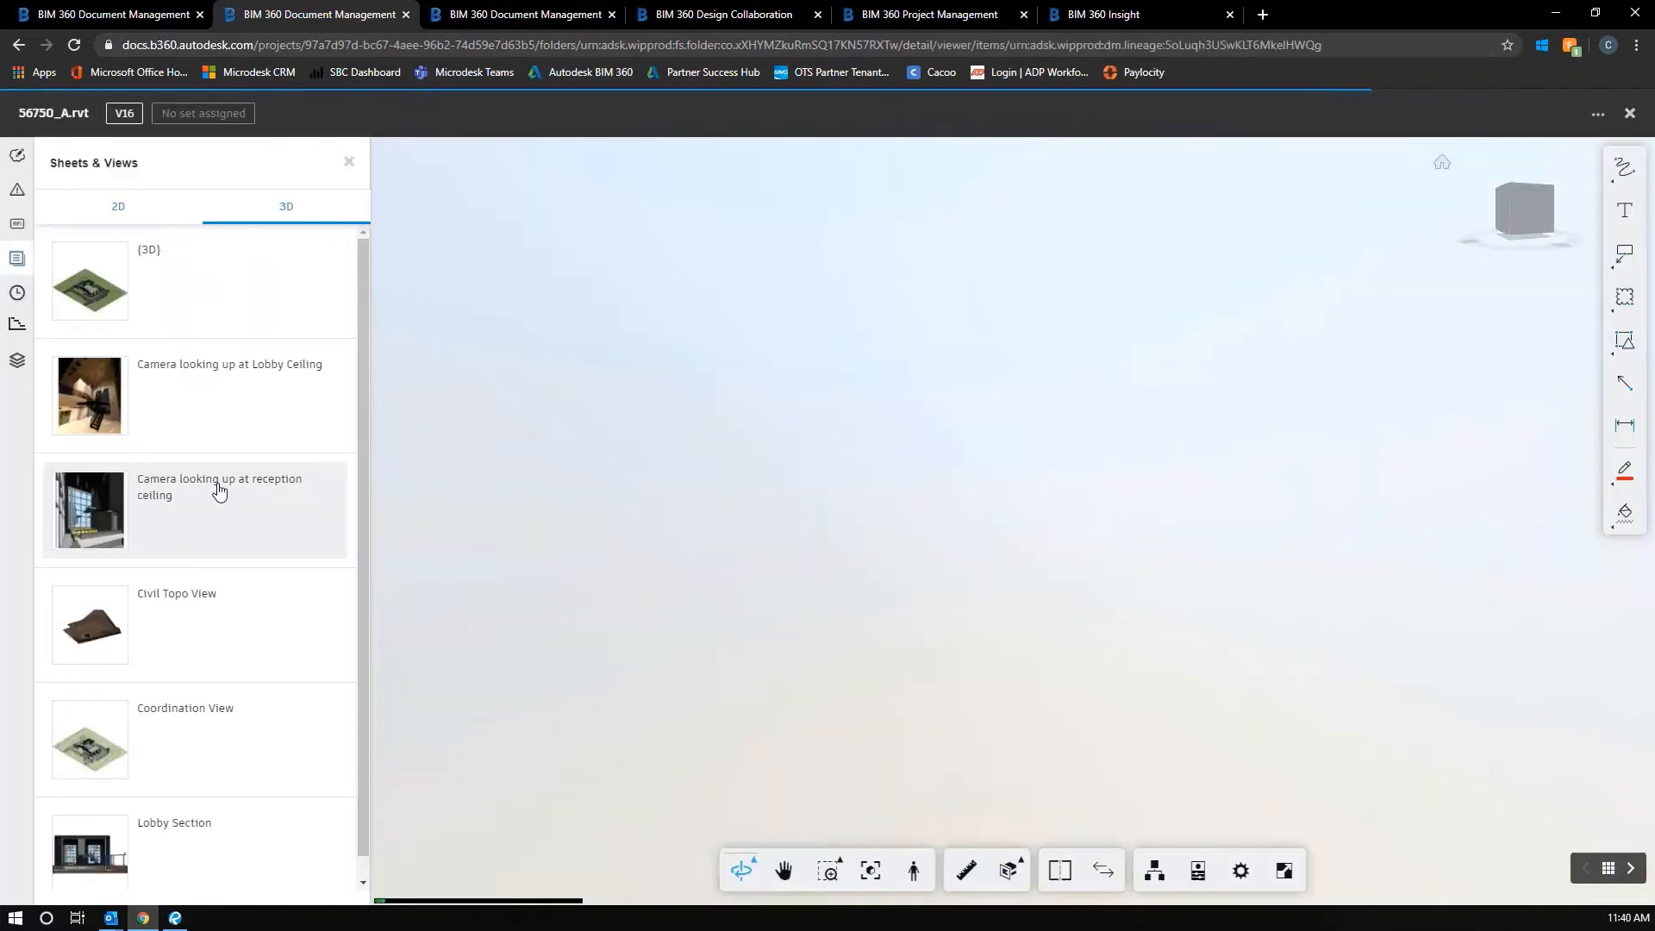
pyautogui.click(121, 208)
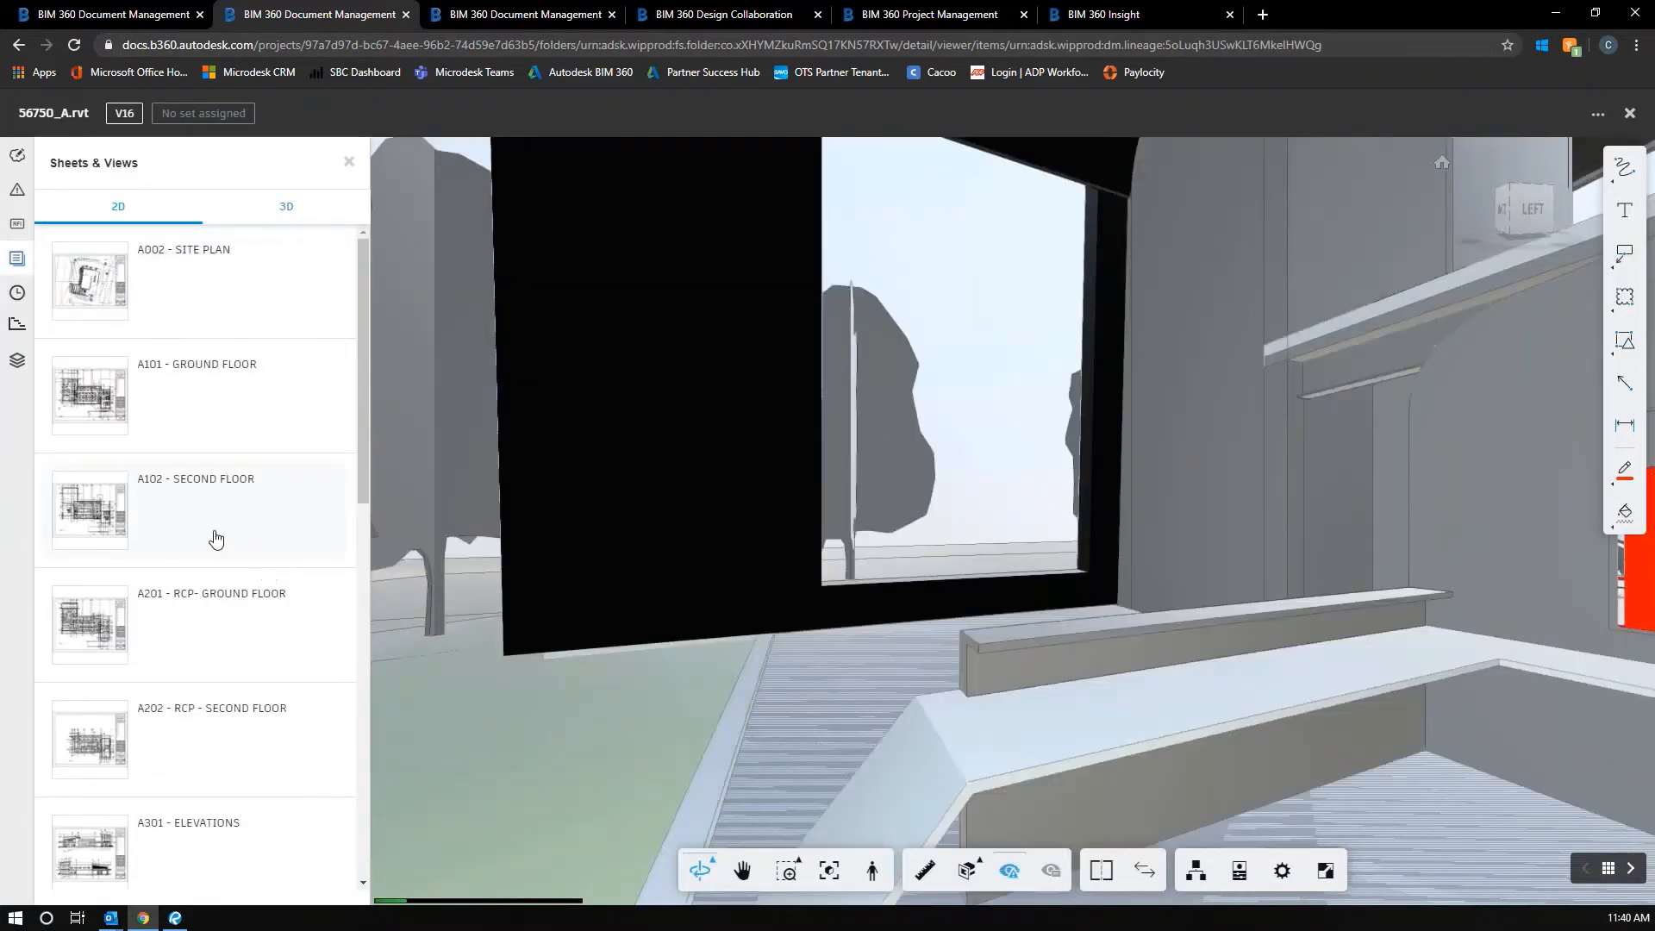
pyautogui.click(208, 537)
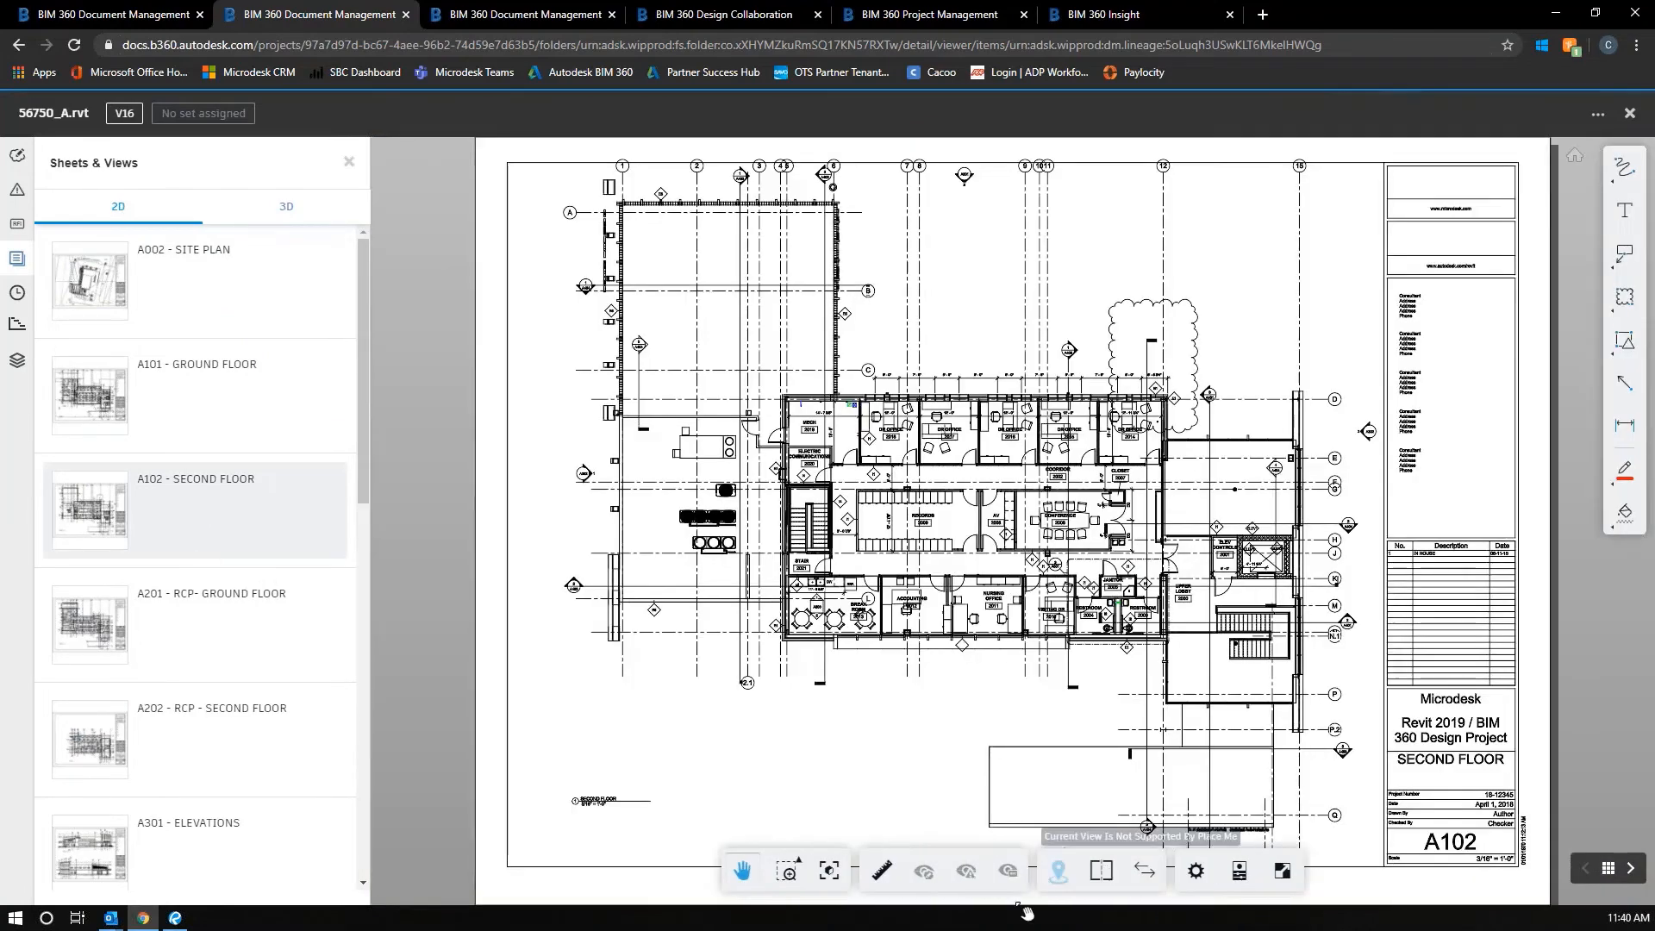
pyautogui.scroll(-3, 226, 516)
pyautogui.click(216, 489)
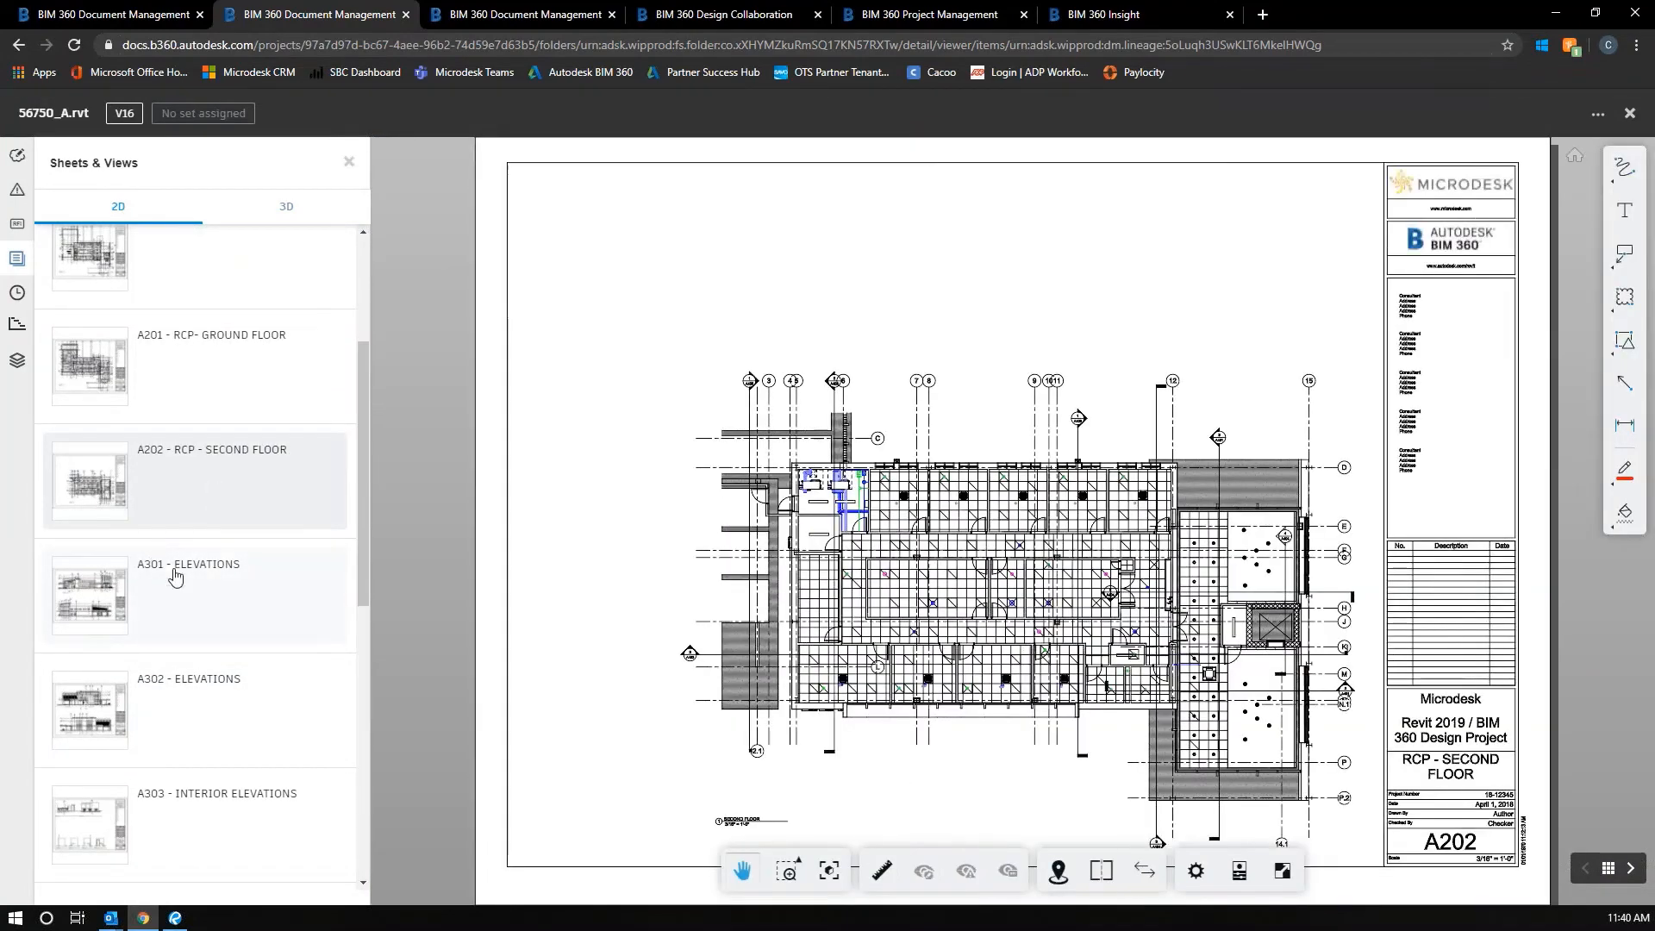
pyautogui.click(177, 585)
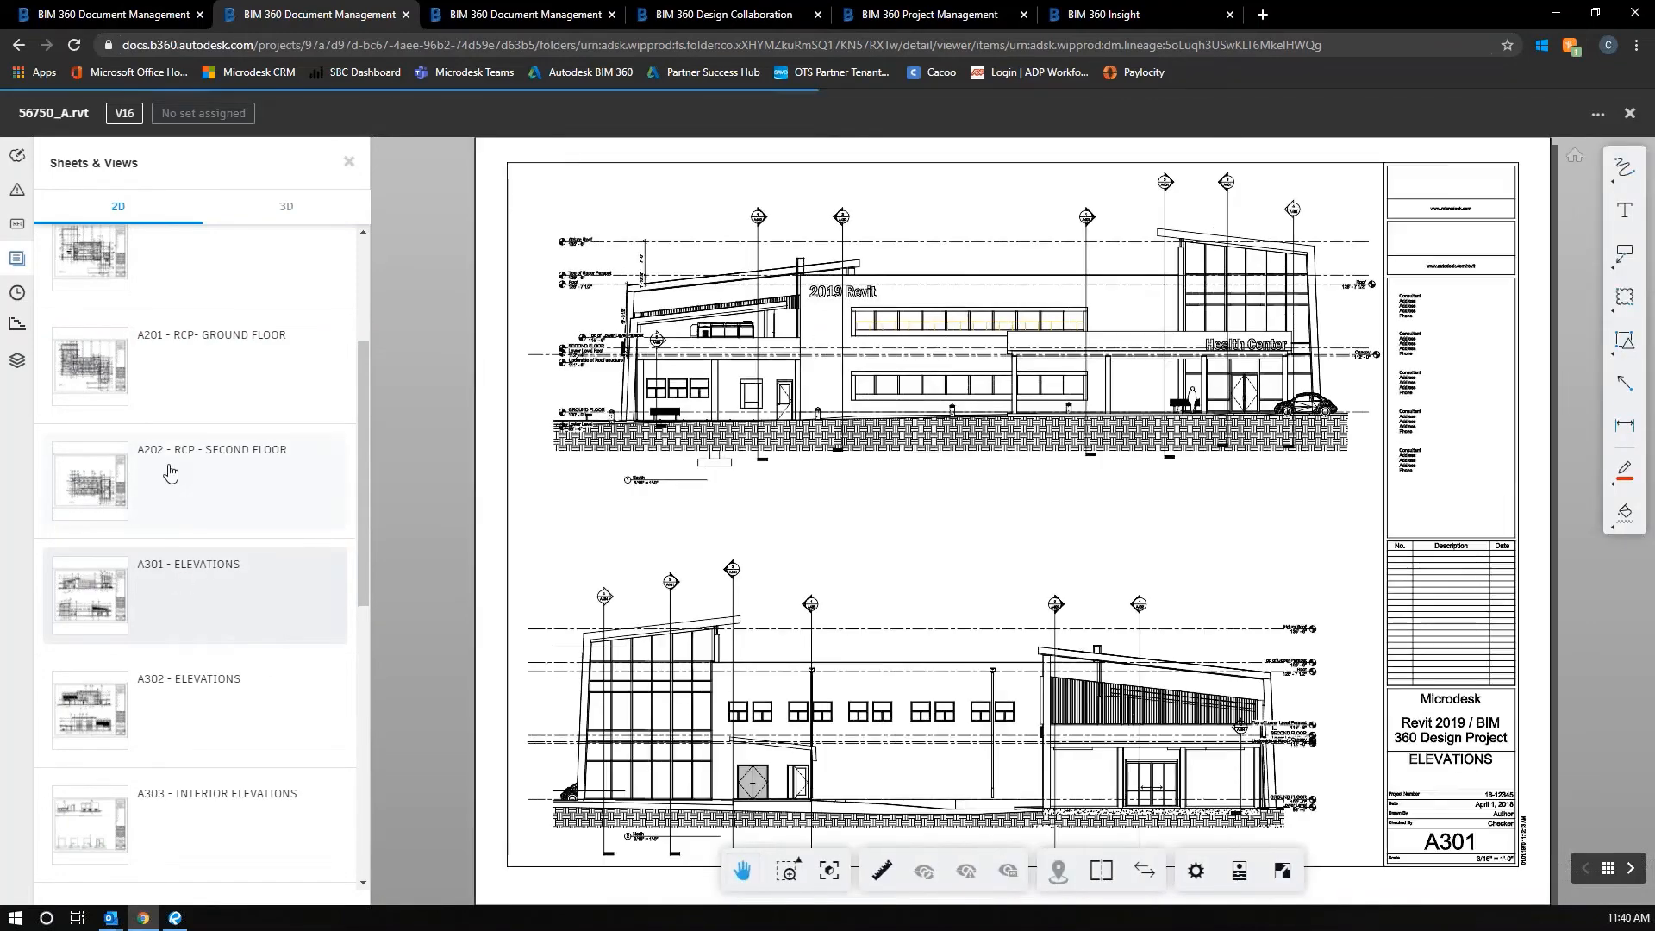
pyautogui.click(173, 365)
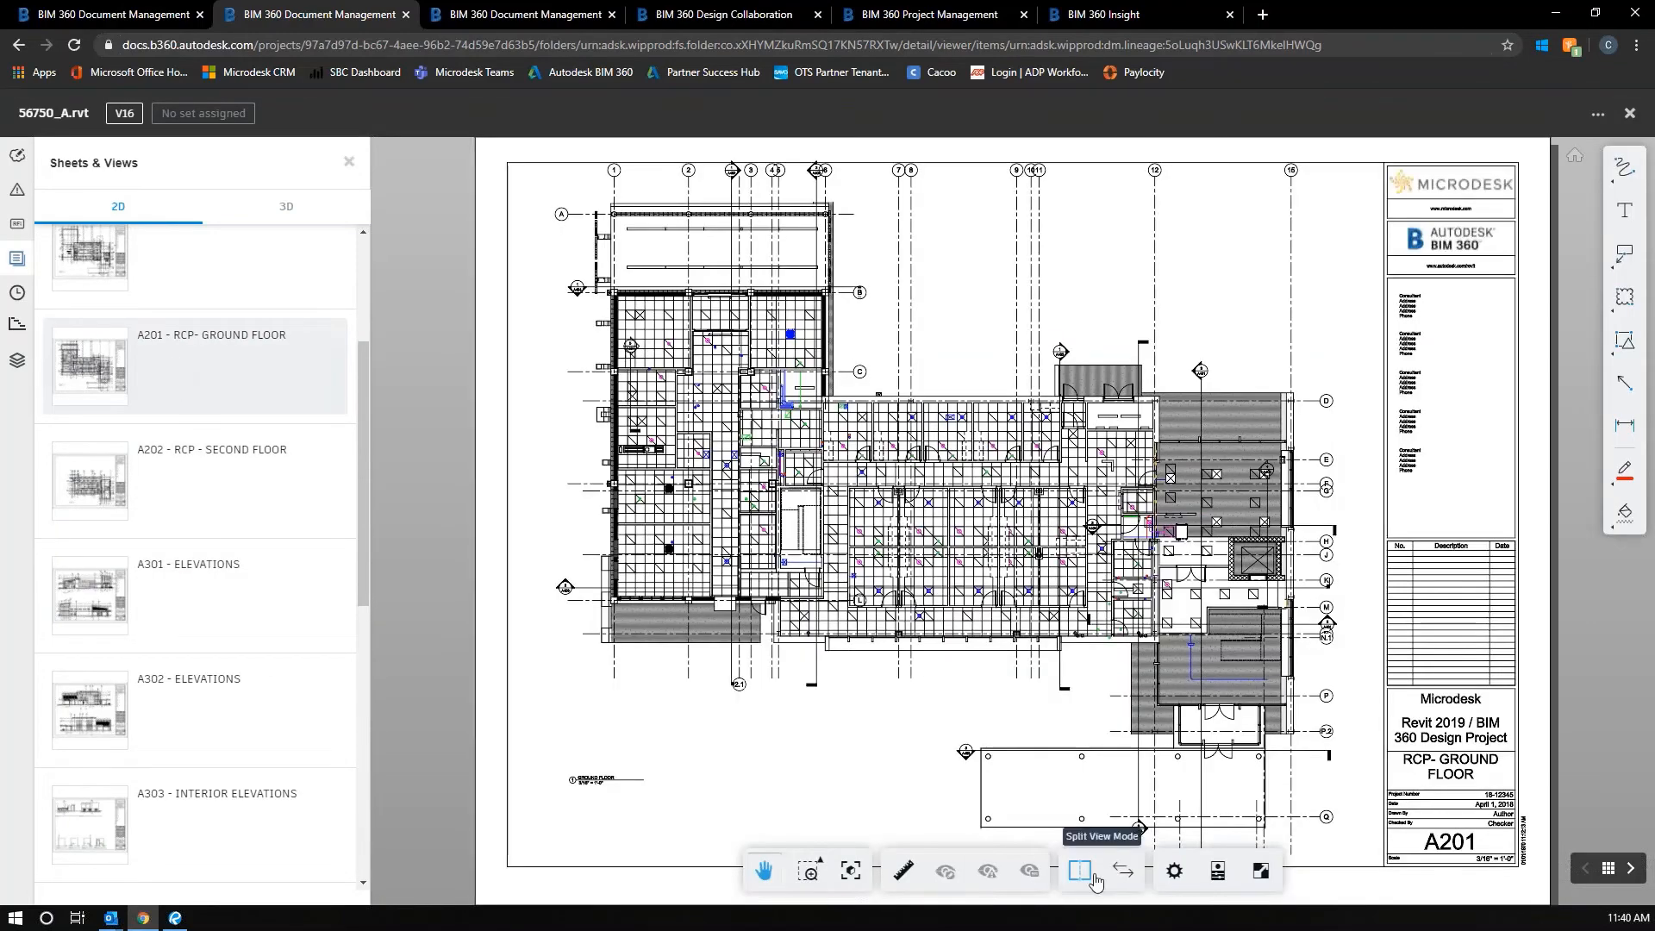
pyautogui.scroll(5, 986, 528)
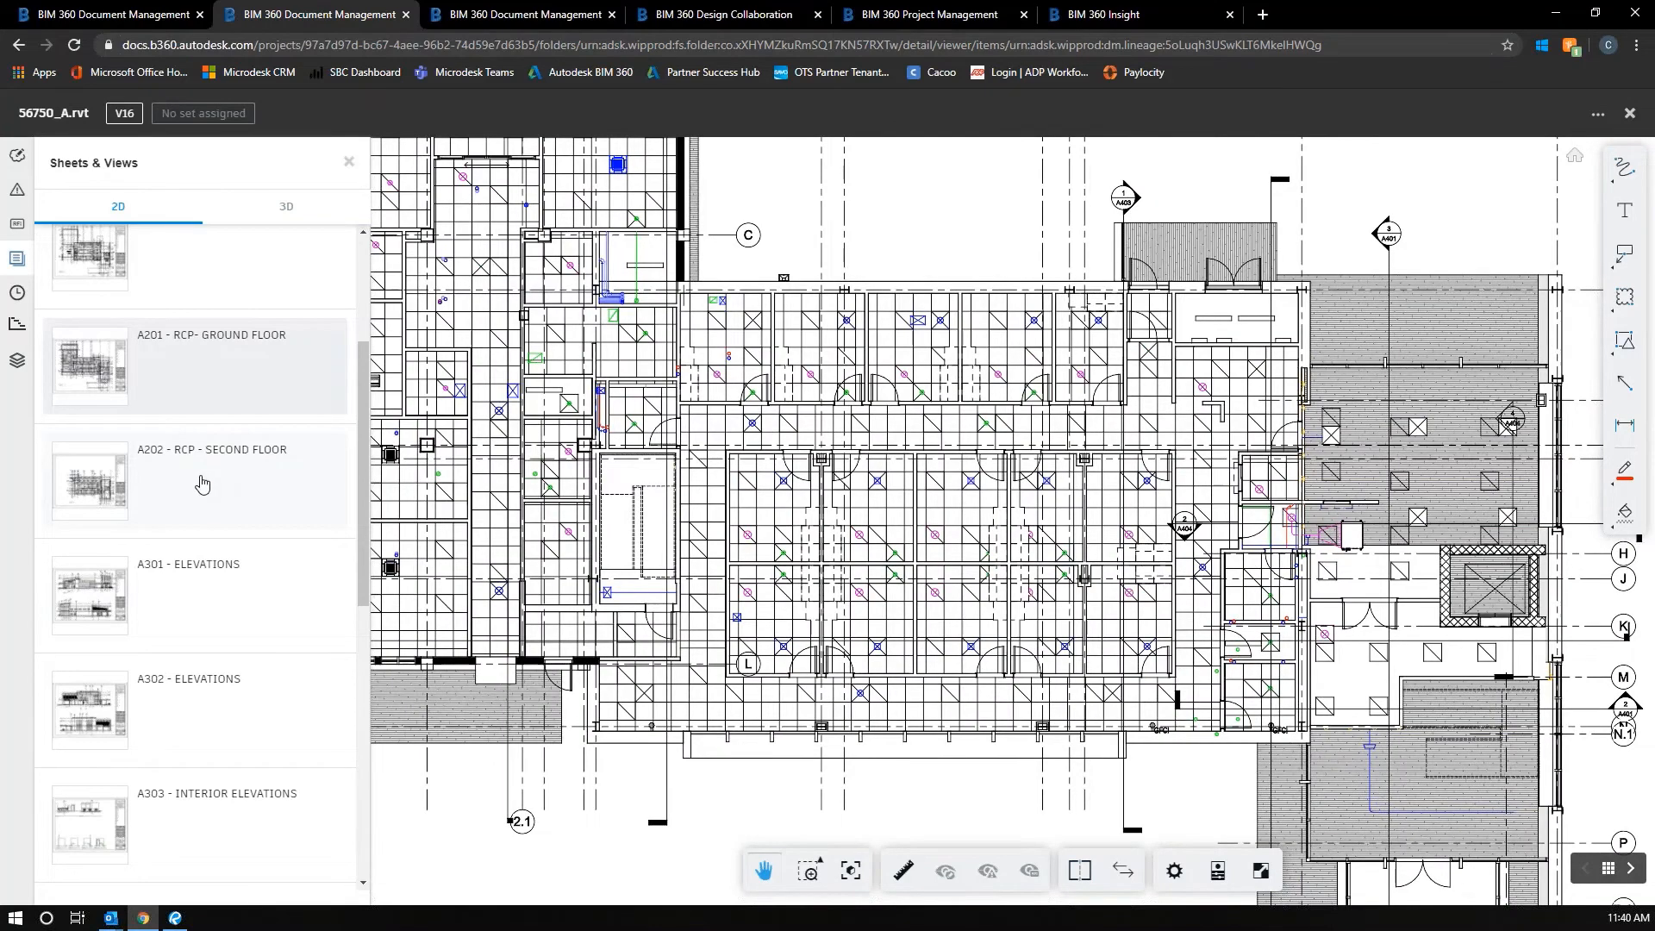
# - Open sheet A202 - RCP - SECOND FLOOR, use Place Me near its upper-right rooms, and look around in first person
pyautogui.click(205, 486)
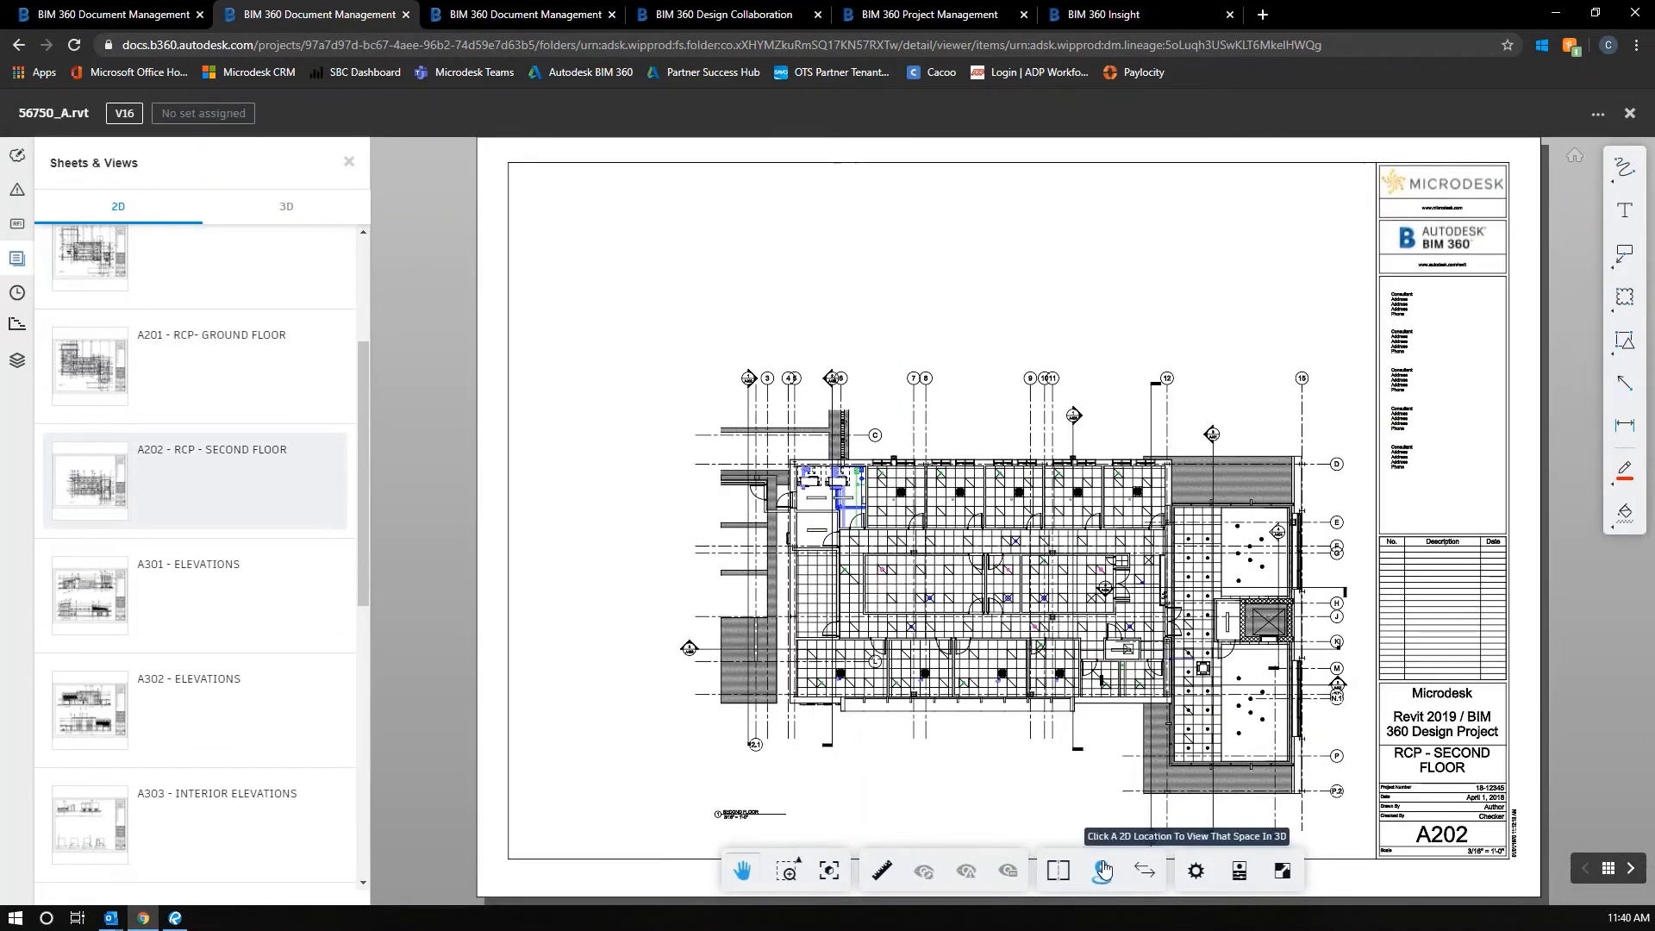
pyautogui.click(1102, 871)
pyautogui.click(1155, 480)
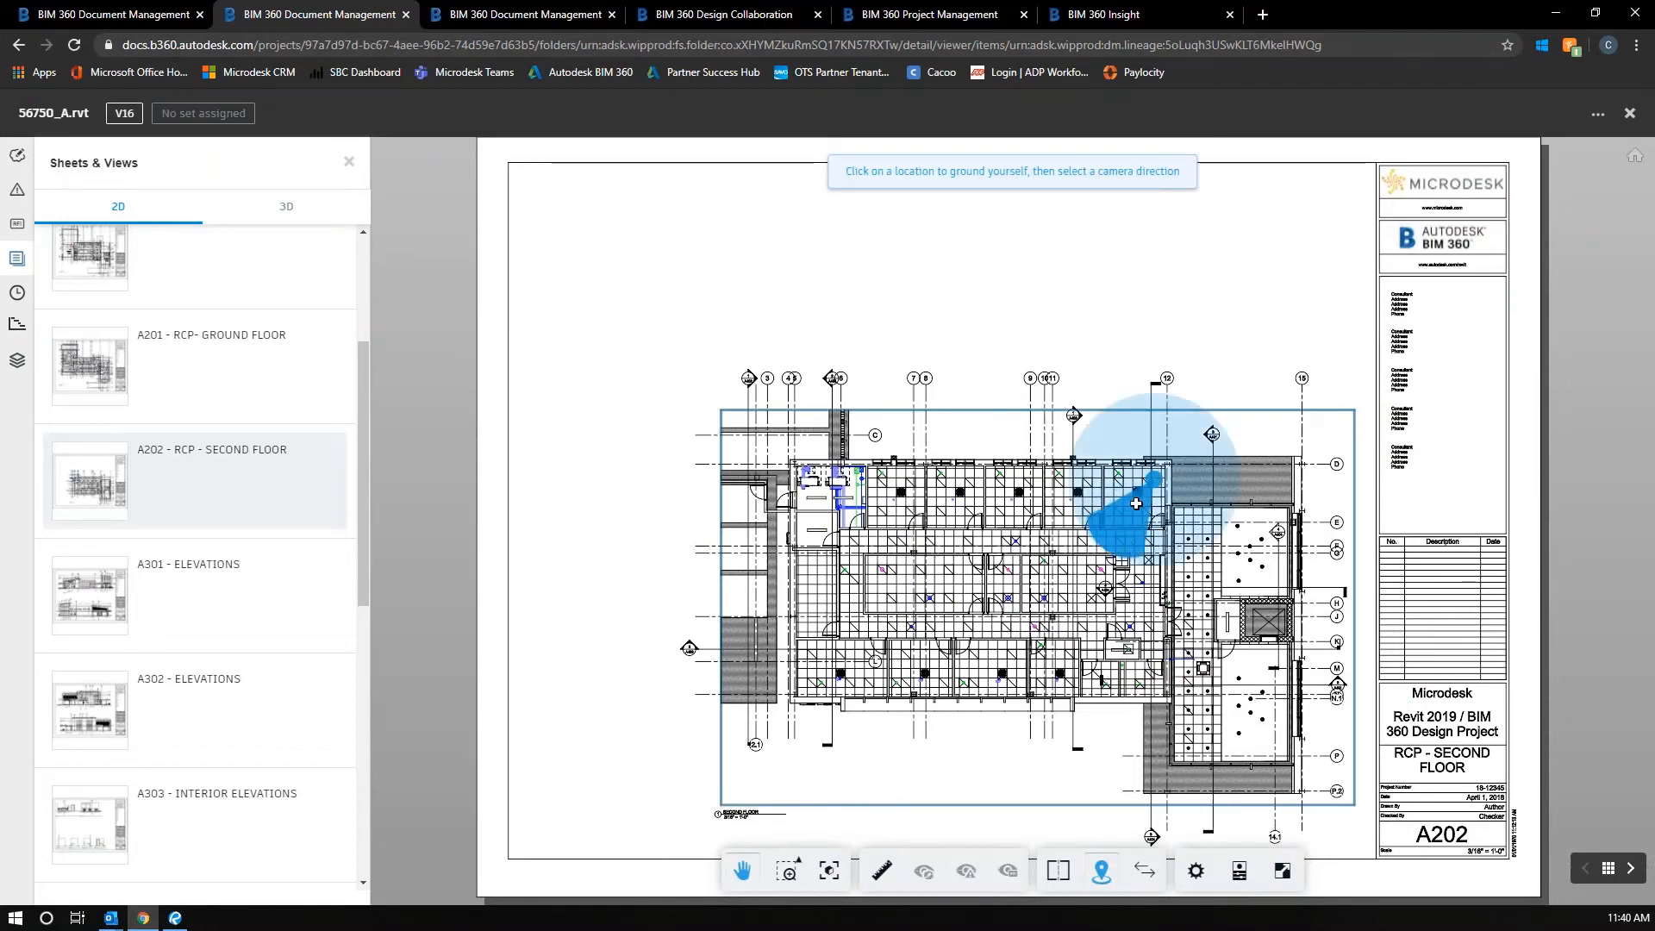
pyautogui.click(1118, 518)
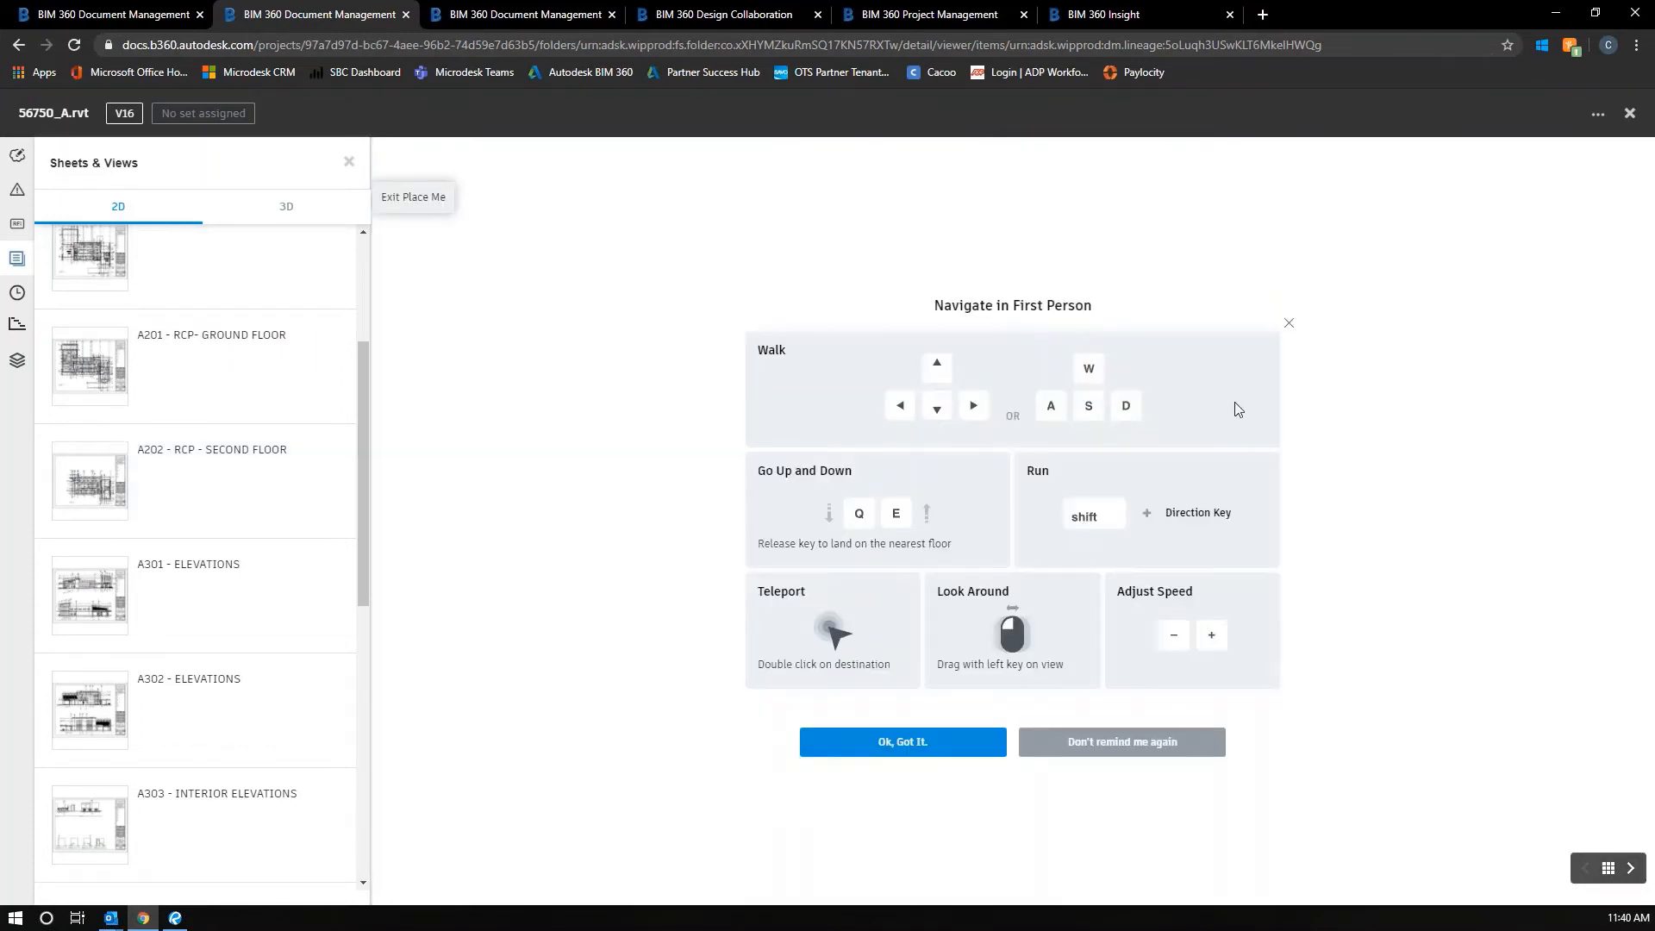
pyautogui.click(1289, 322)
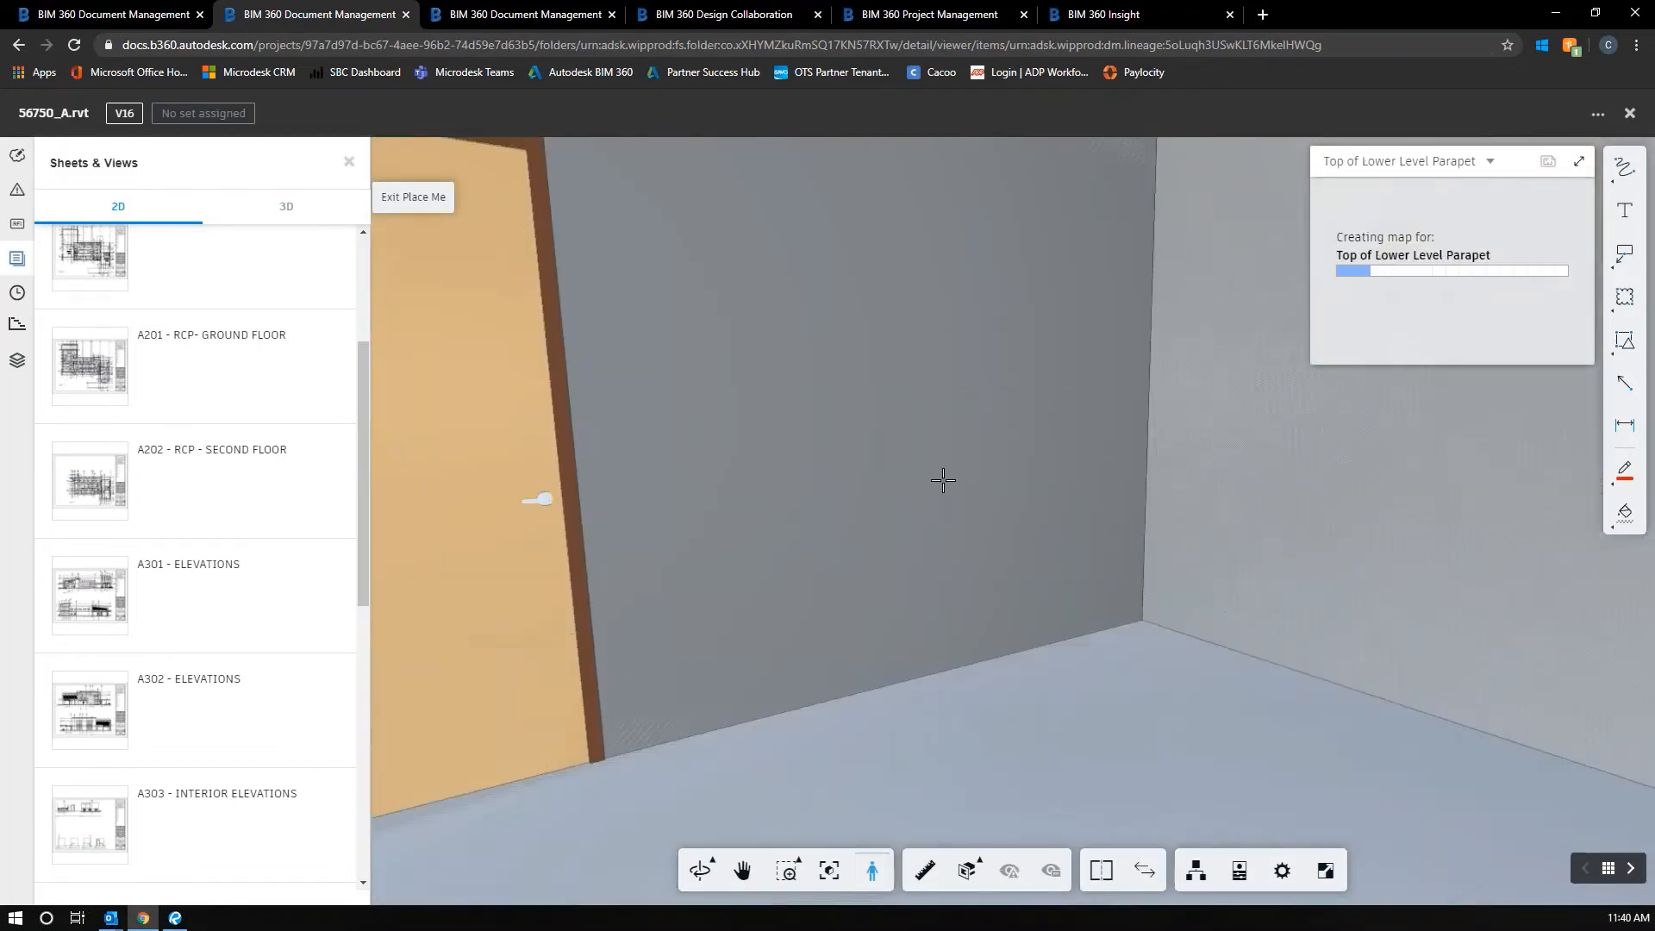
pyautogui.moveTo(943, 480); pyautogui.dragTo(1267, 363)
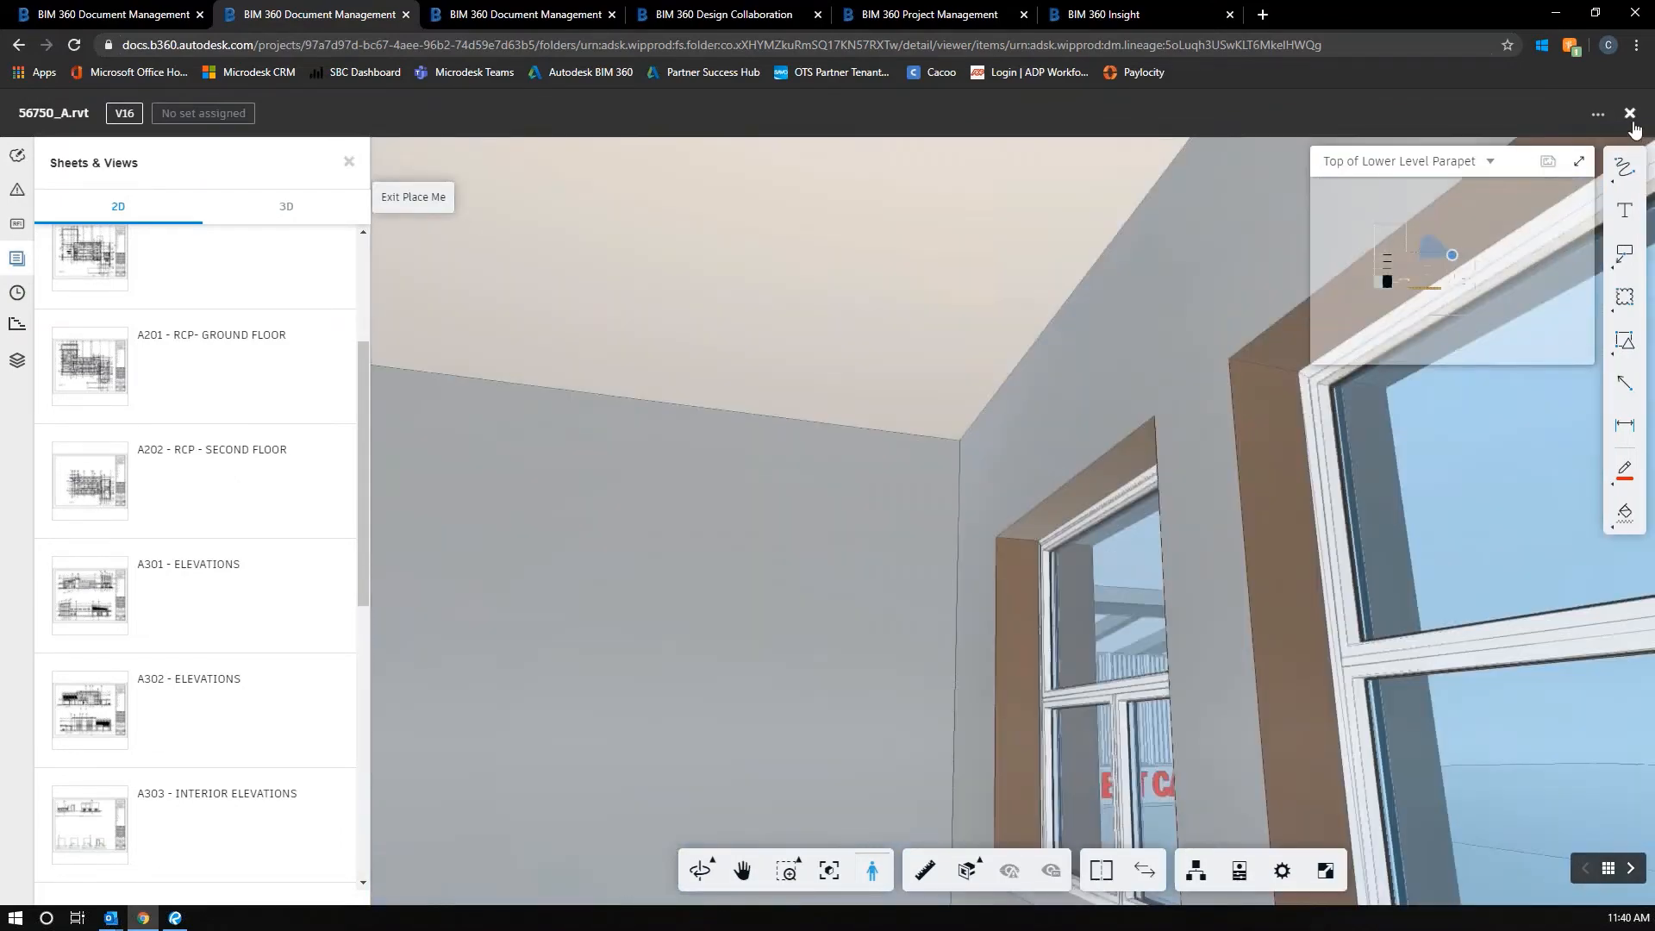
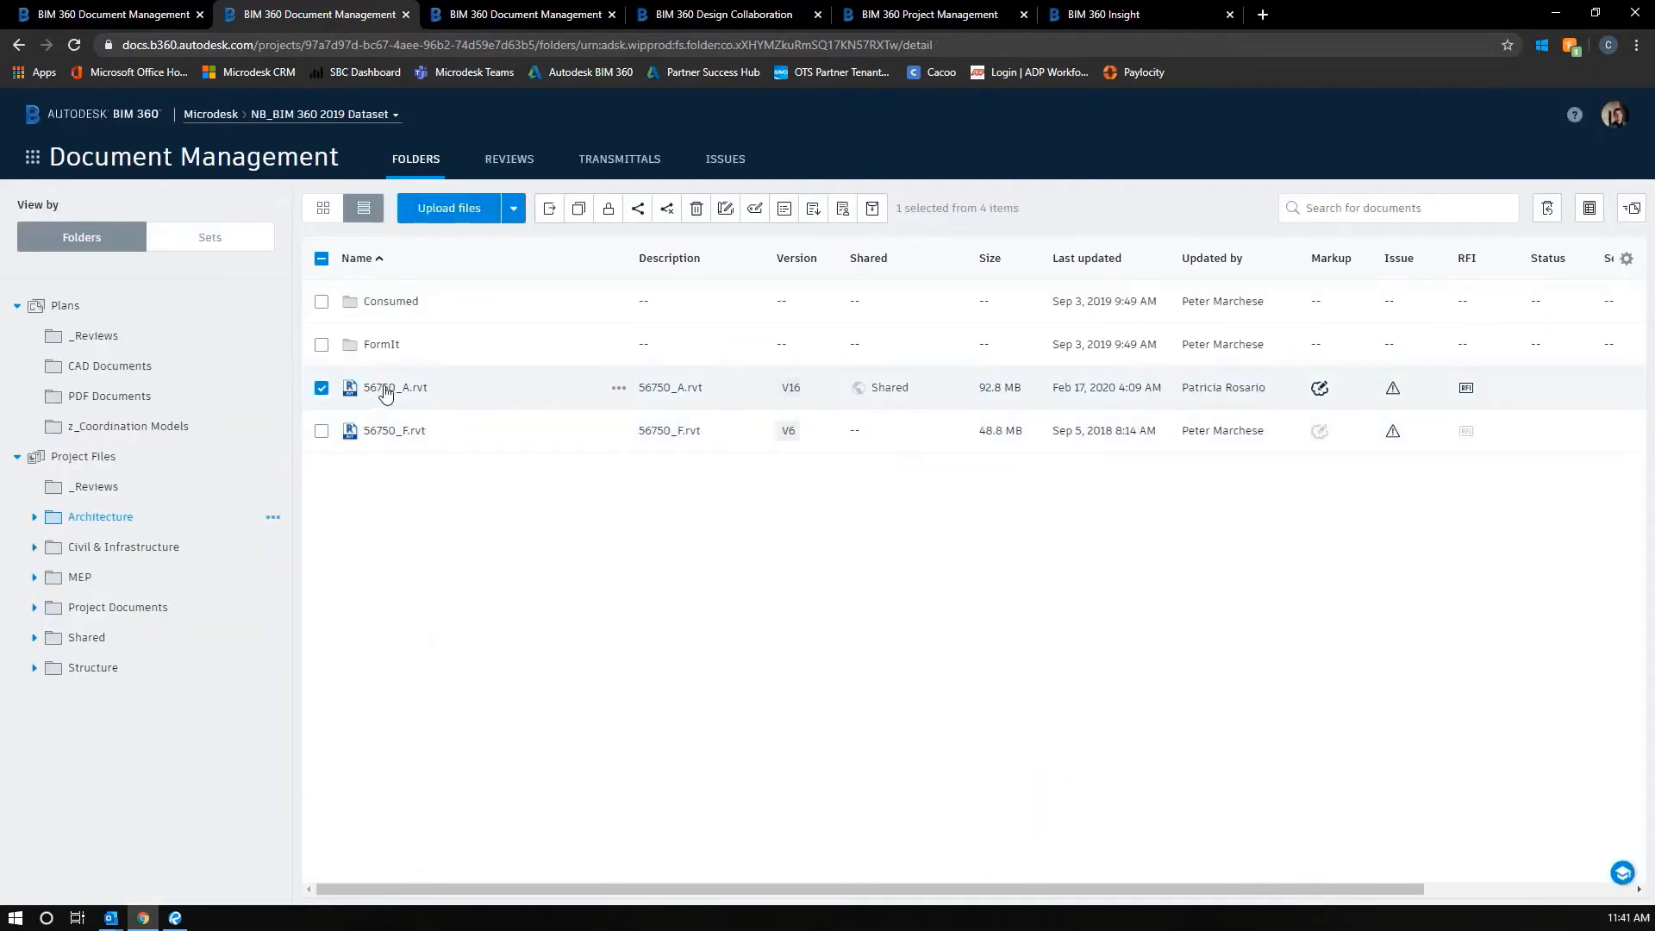
# - Reopen 56750_A.rvt from the Architecture folder and display the A102 - SECOND FLOOR sheet
pyautogui.click(383, 389)
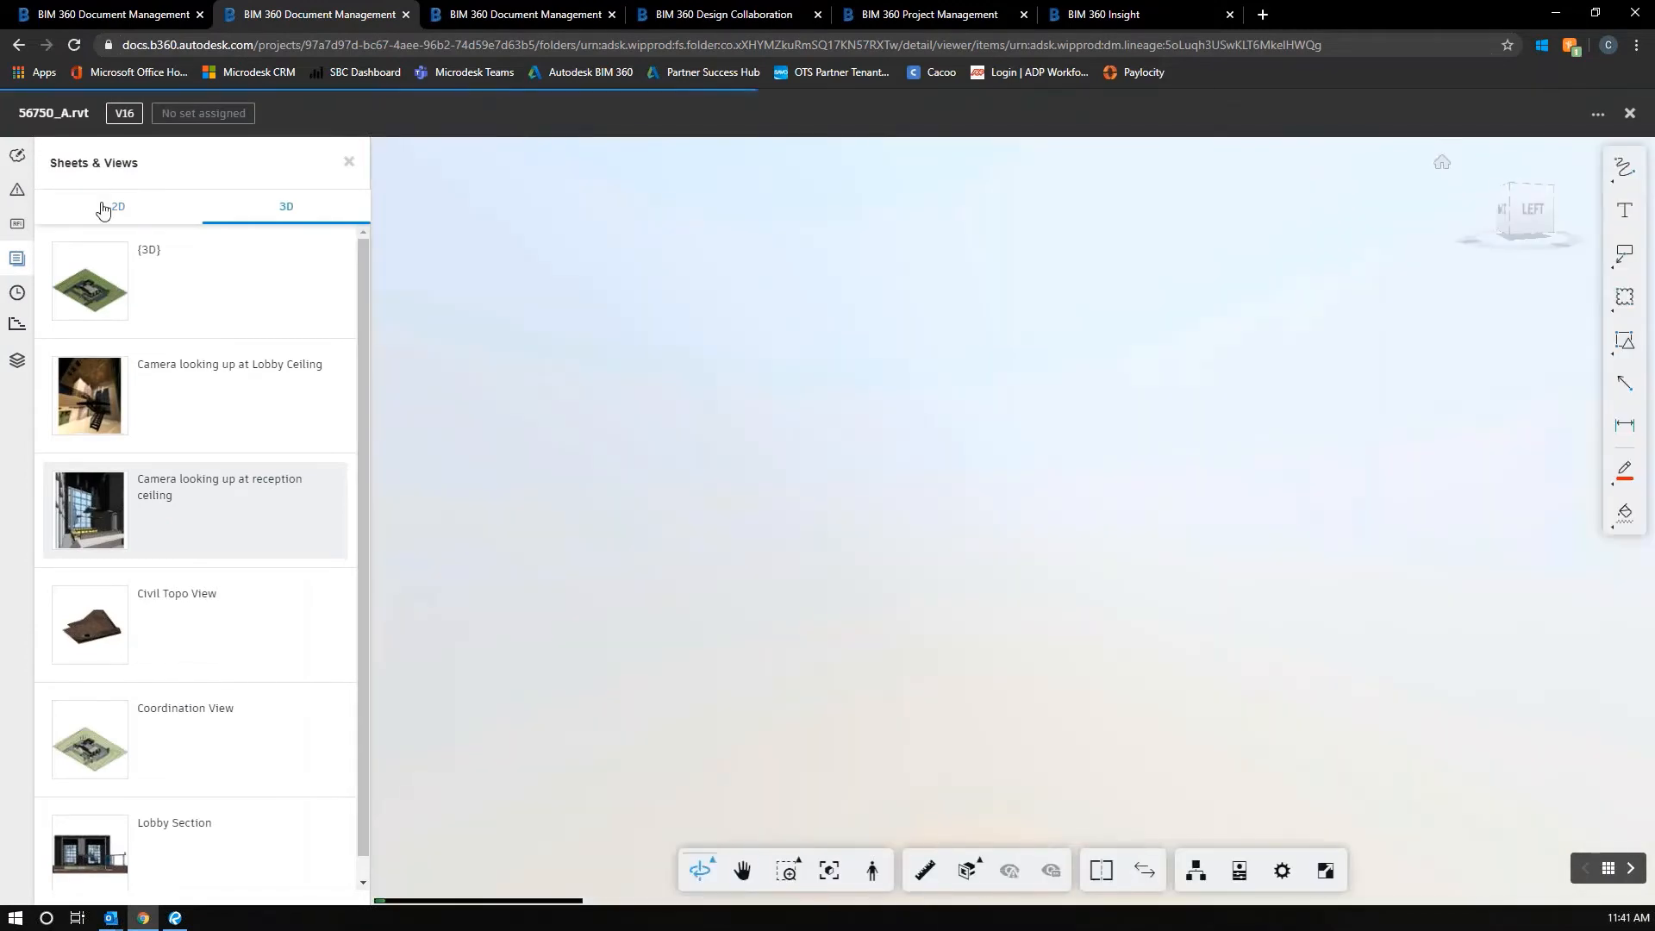
pyautogui.click(113, 207)
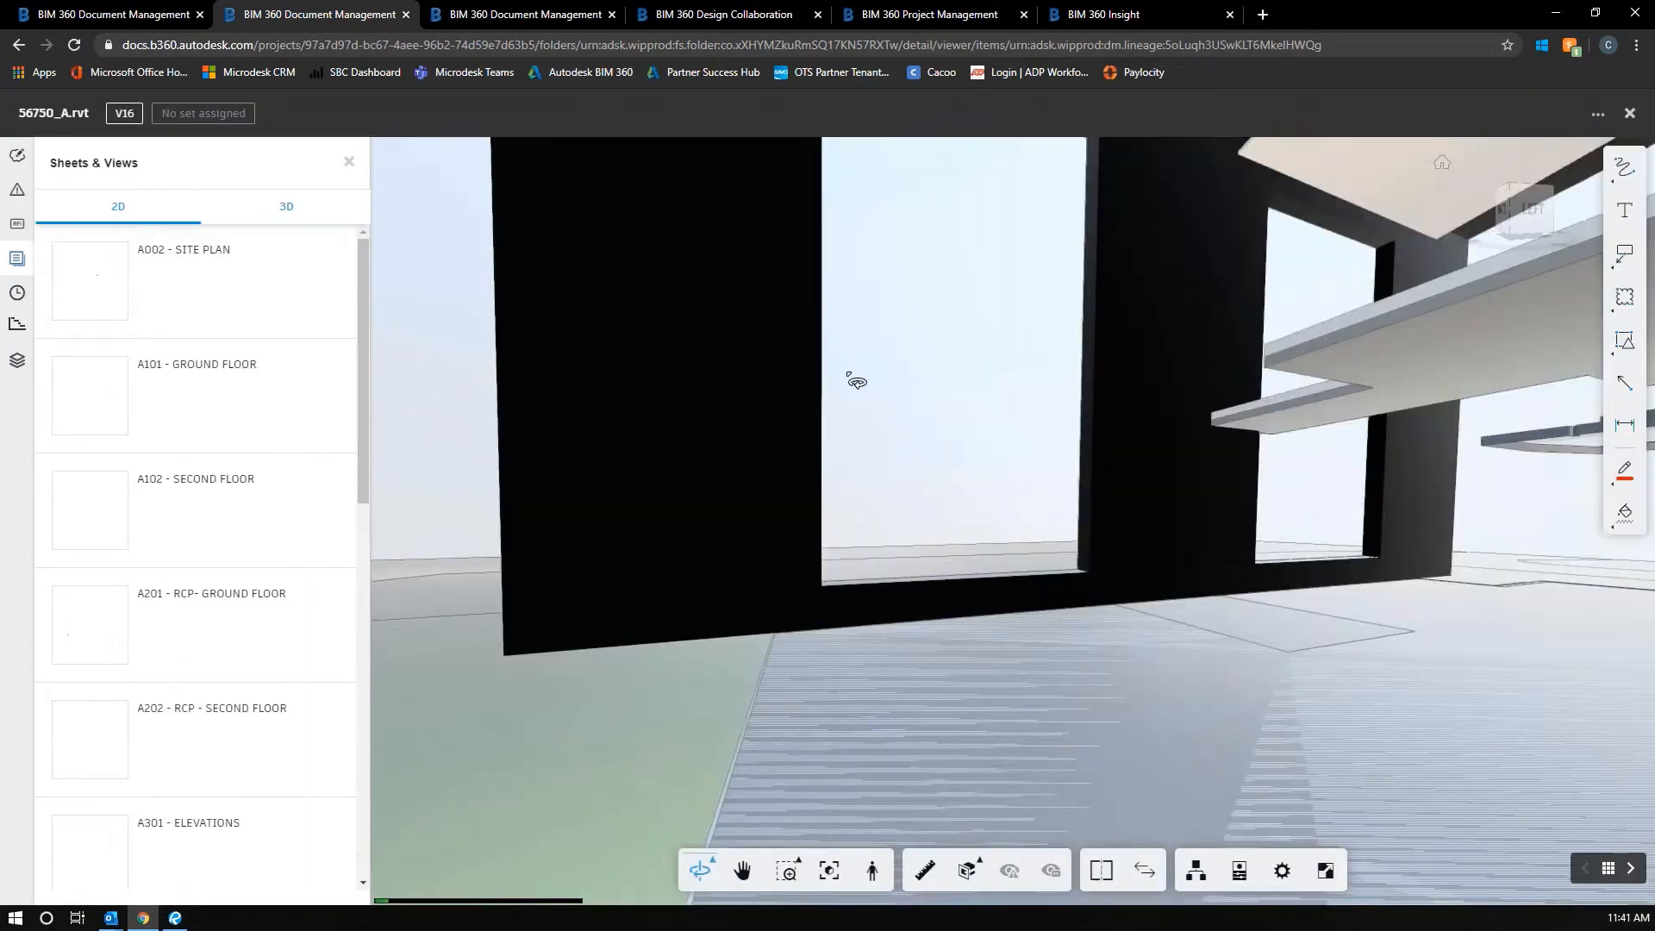
pyautogui.click(195, 518)
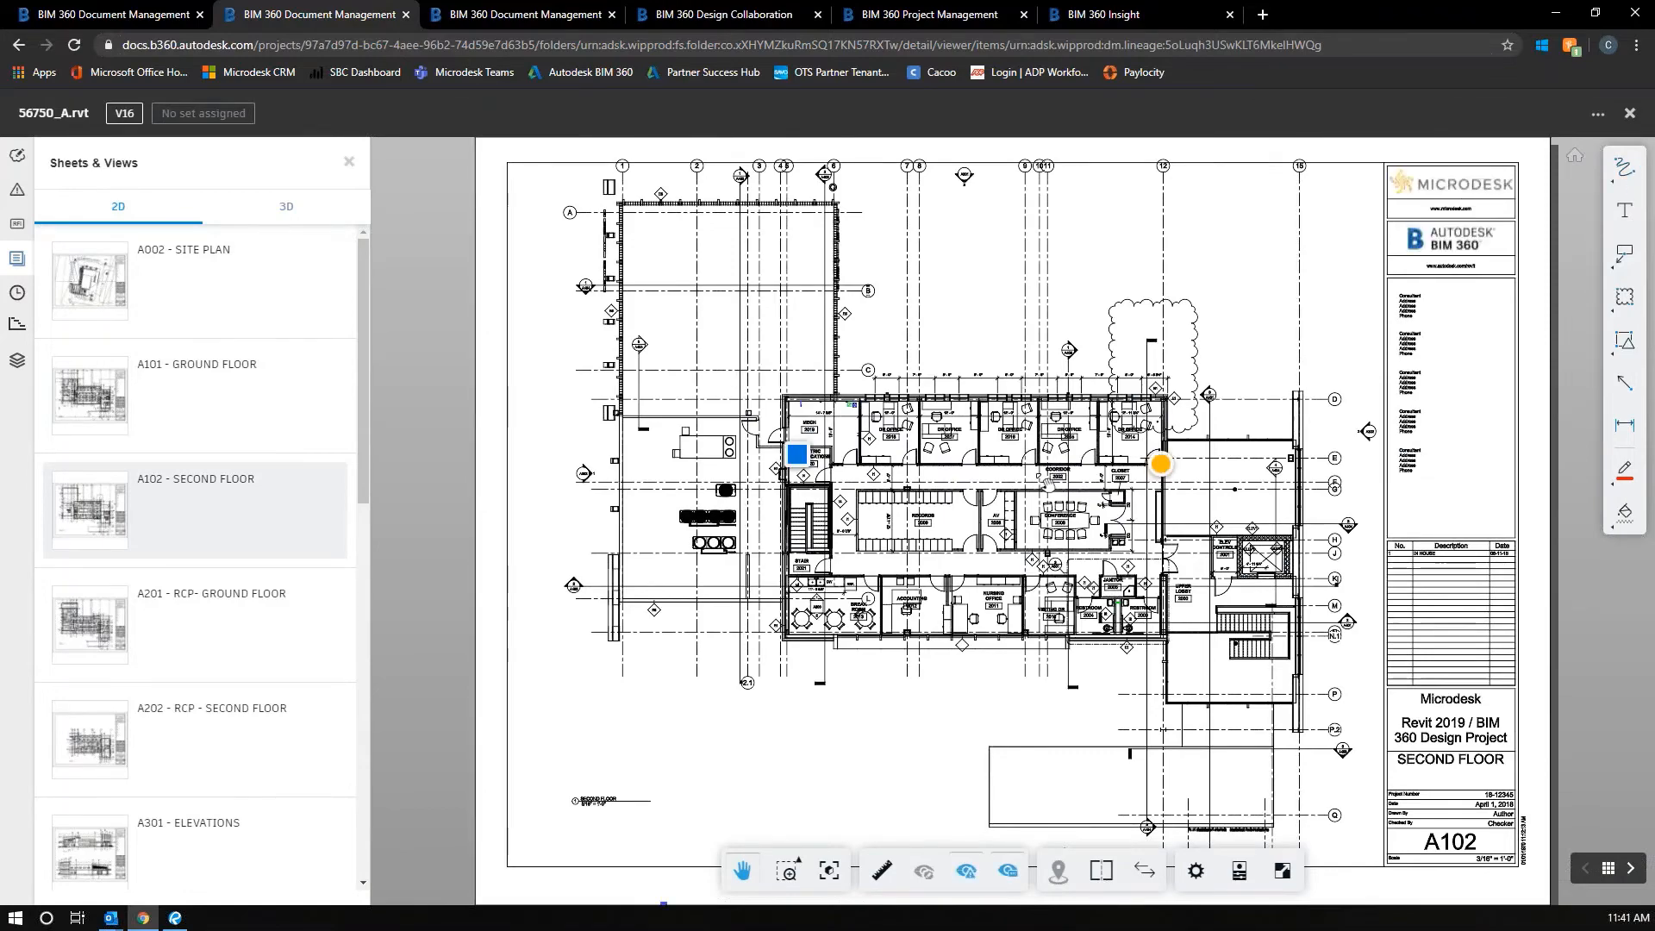
# - Draw a red cloud markup around the door of DR OFFICE 2017 on sheet A102
pyautogui.scroll(5, 1046, 483)
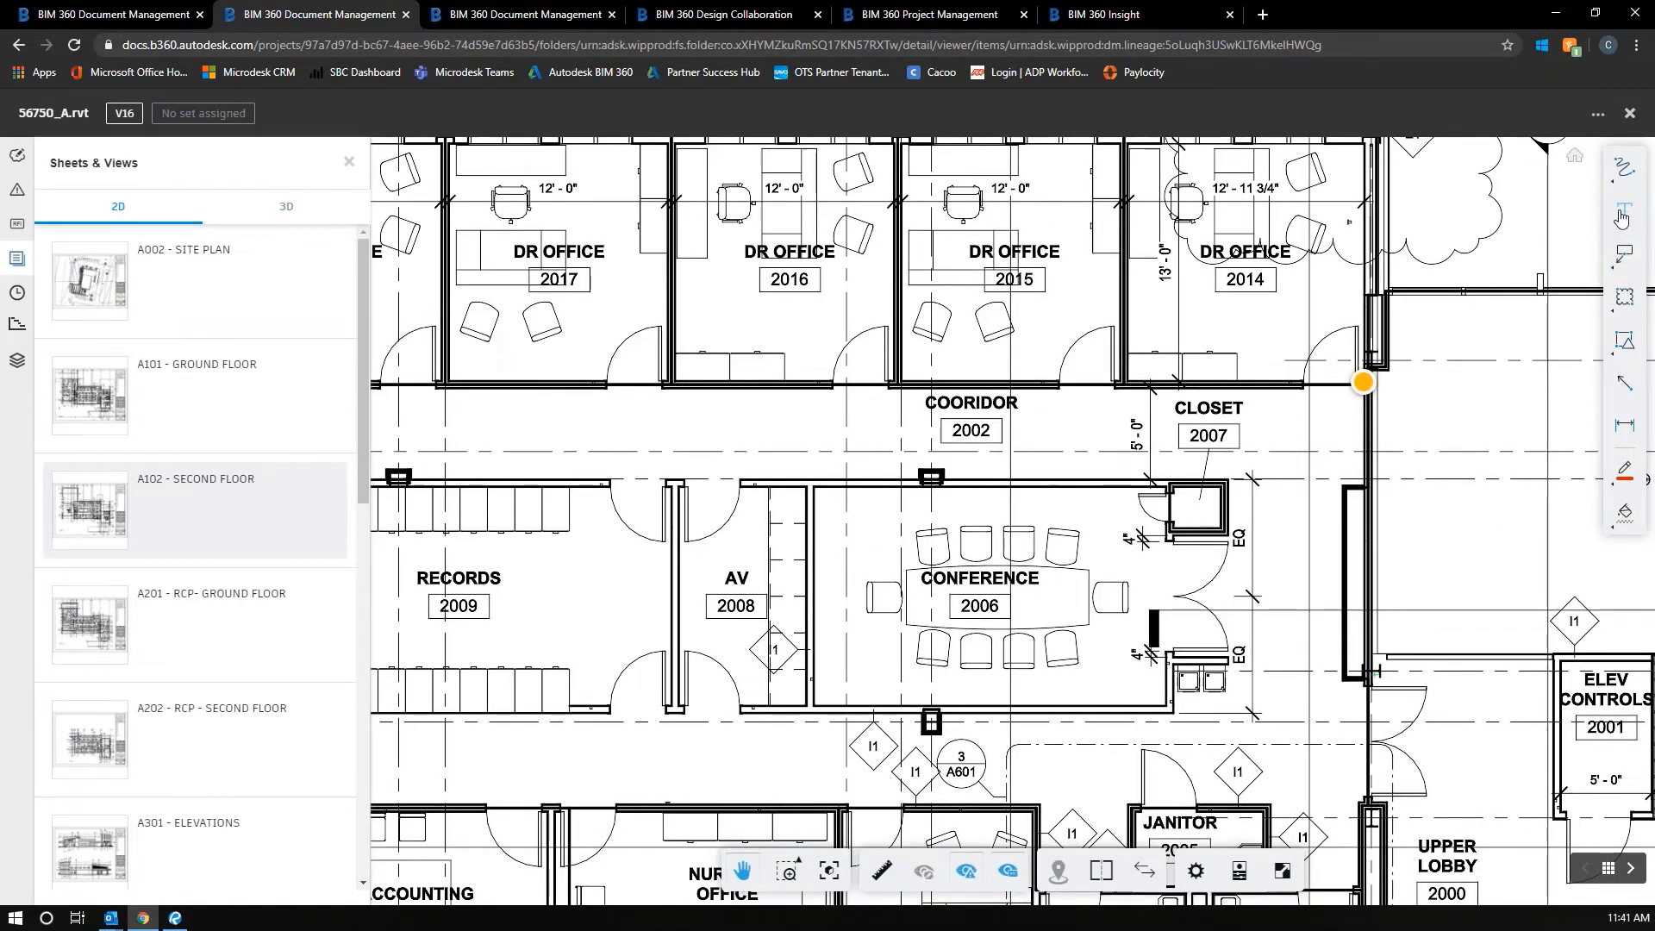
pyautogui.click(1624, 299)
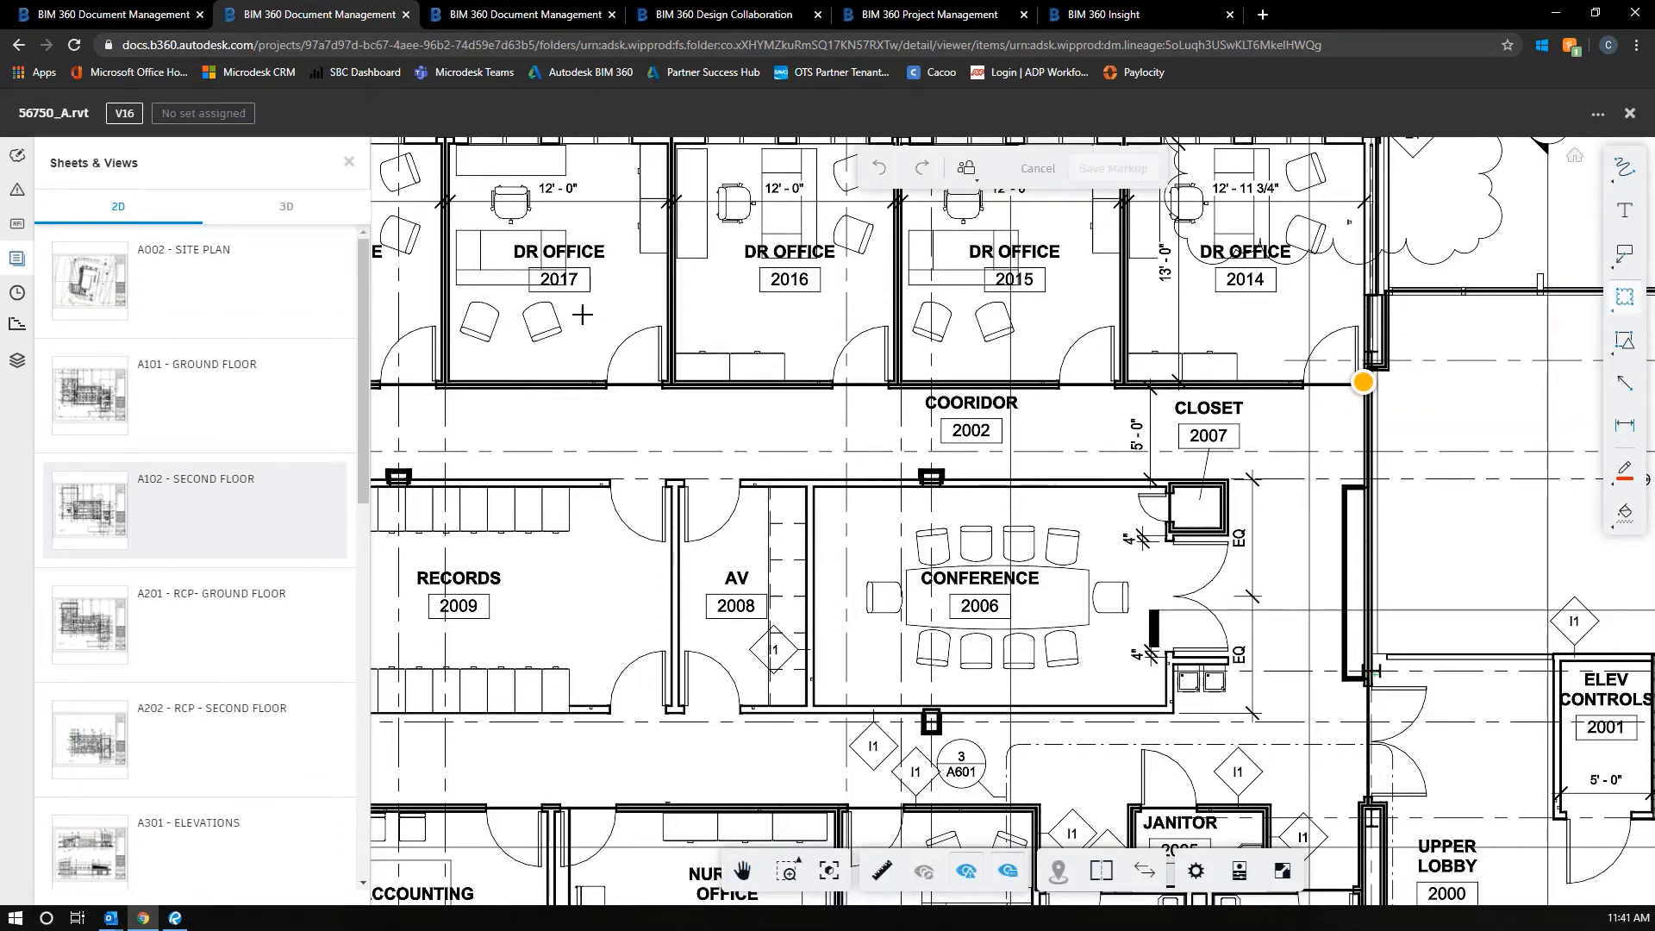
pyautogui.moveTo(579, 312); pyautogui.dragTo(705, 414)
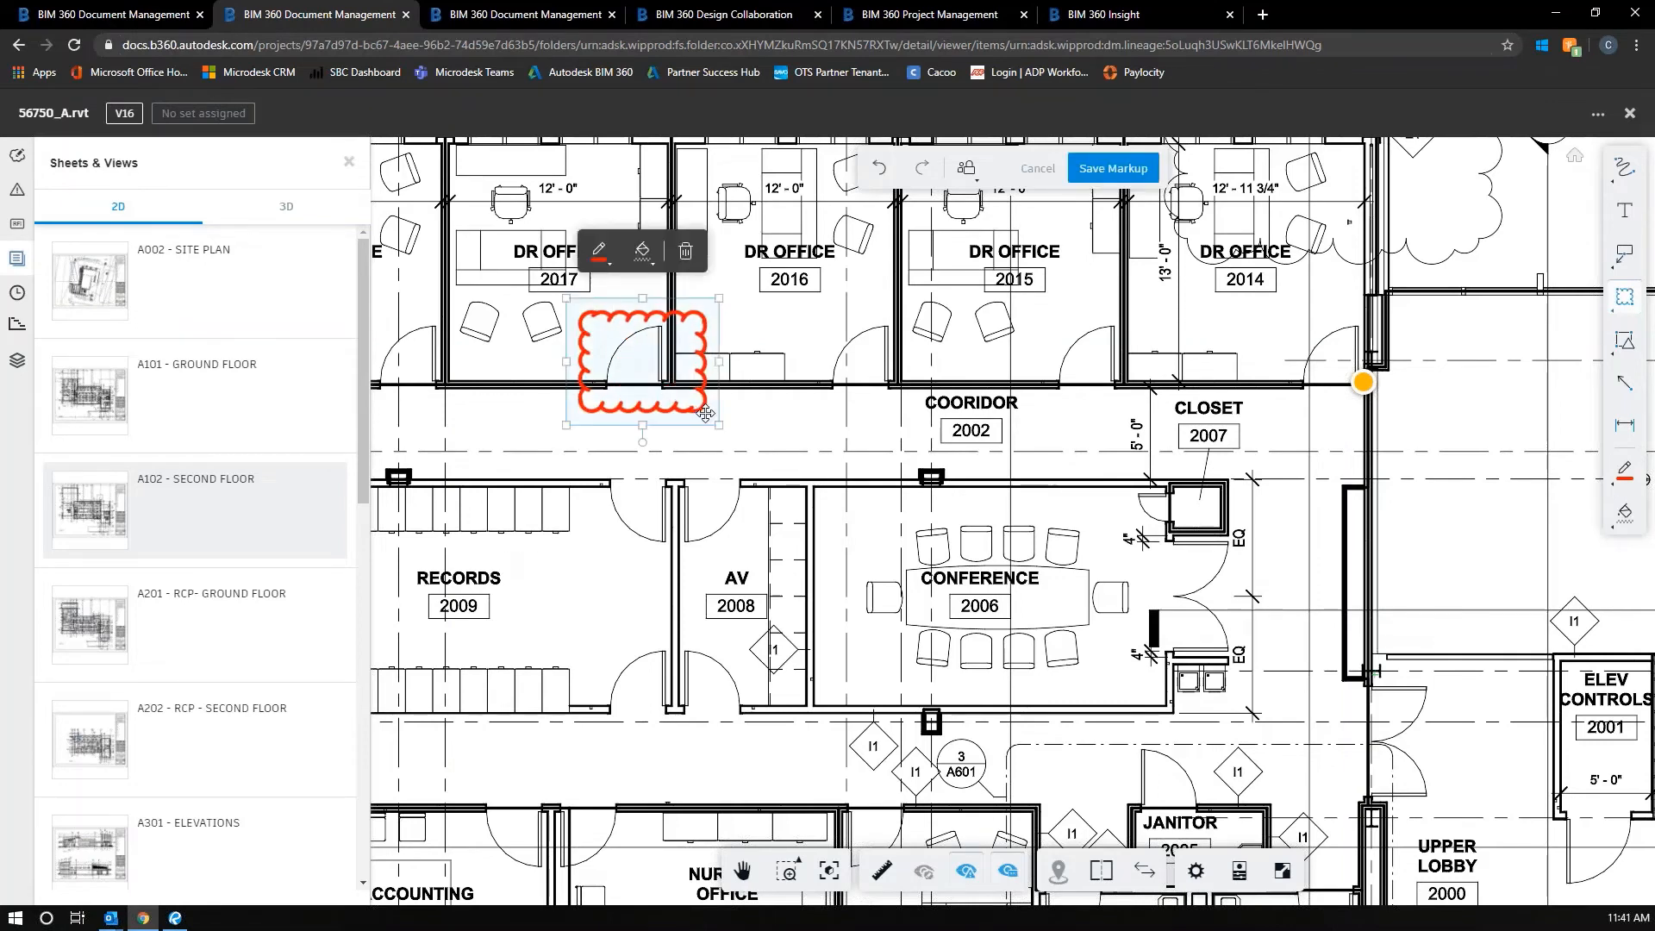
# - Set the red cloud markup around the DR OFFICE 2017 door to published visibility and save it
pyautogui.click(966, 168)
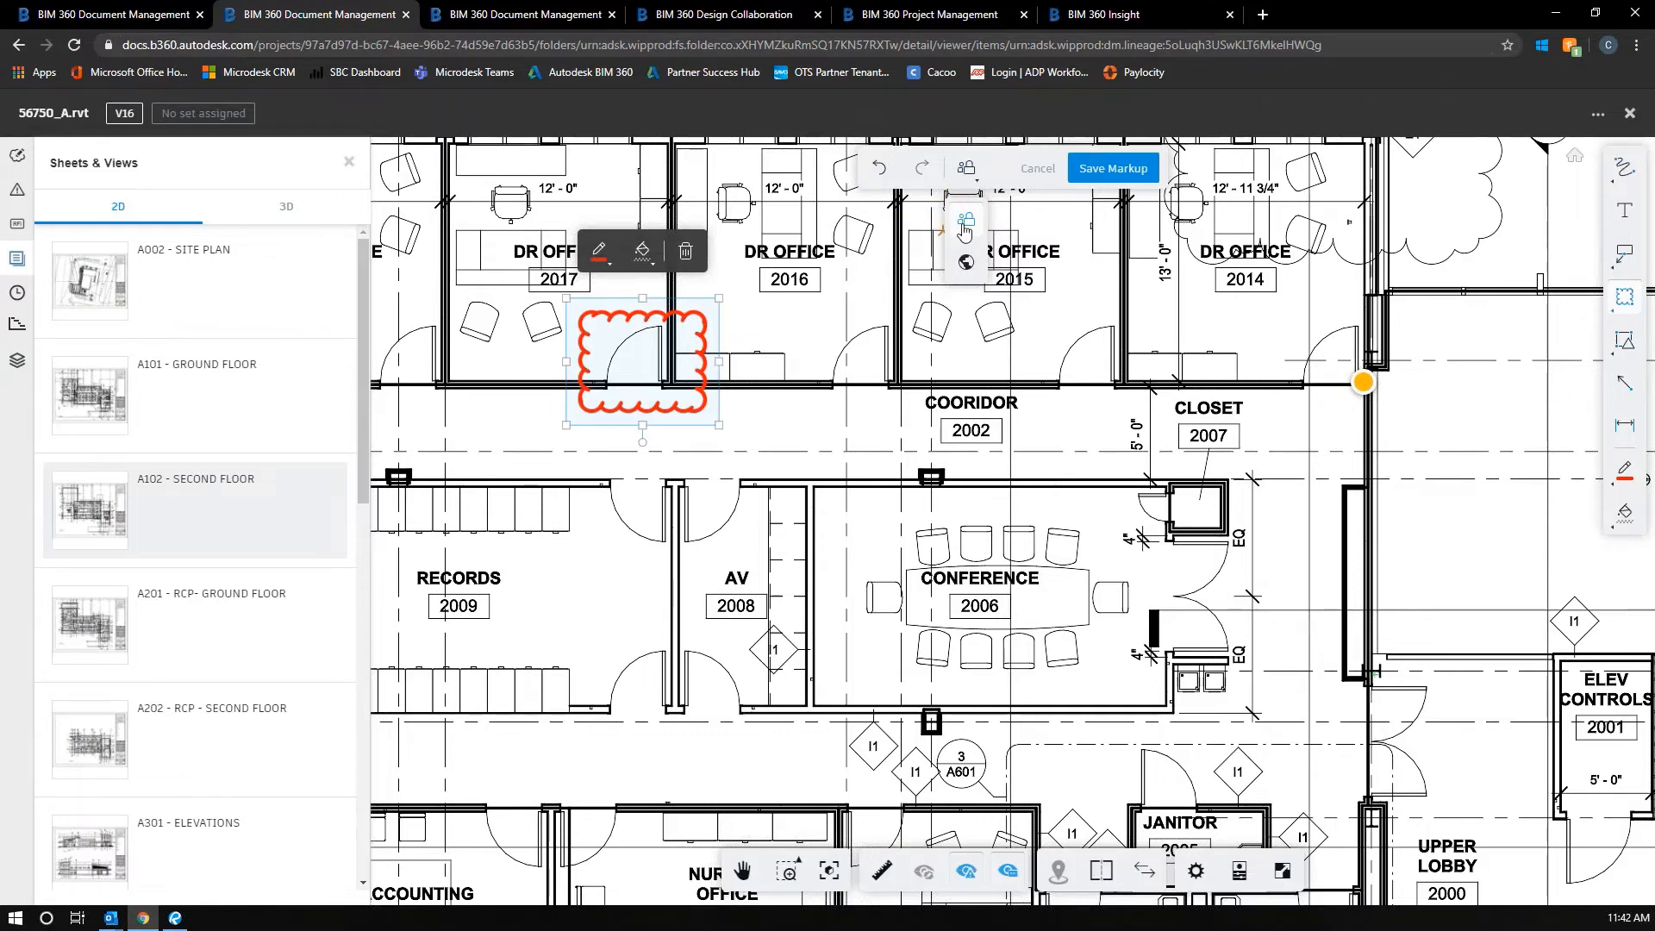
pyautogui.click(965, 262)
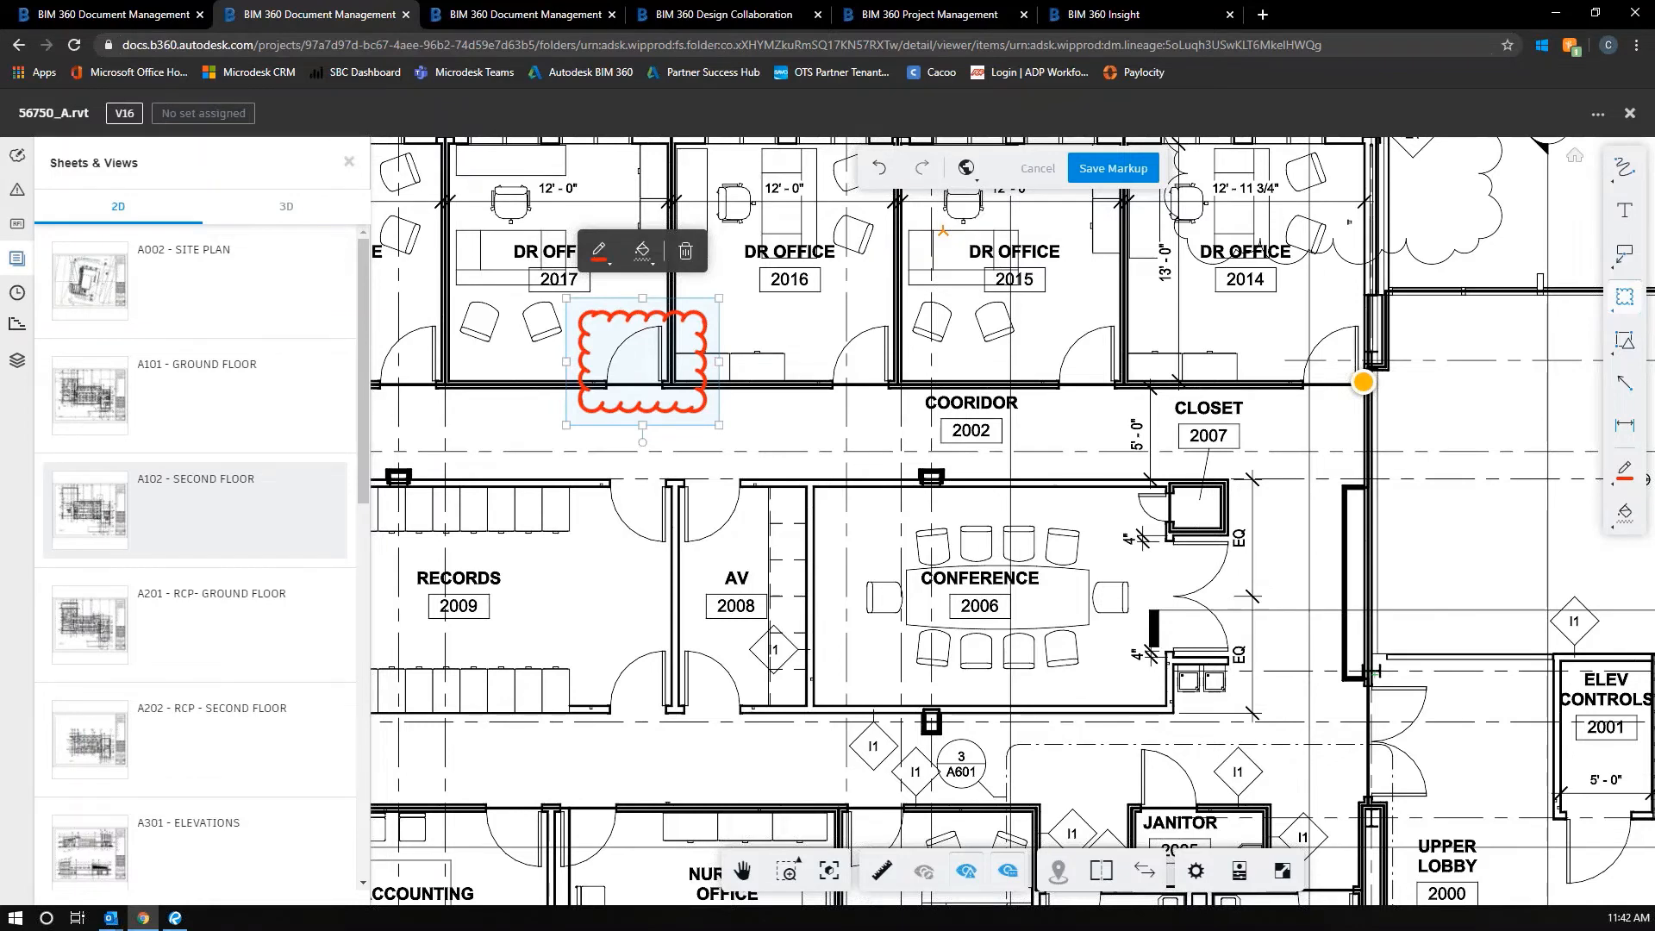
pyautogui.click(1127, 170)
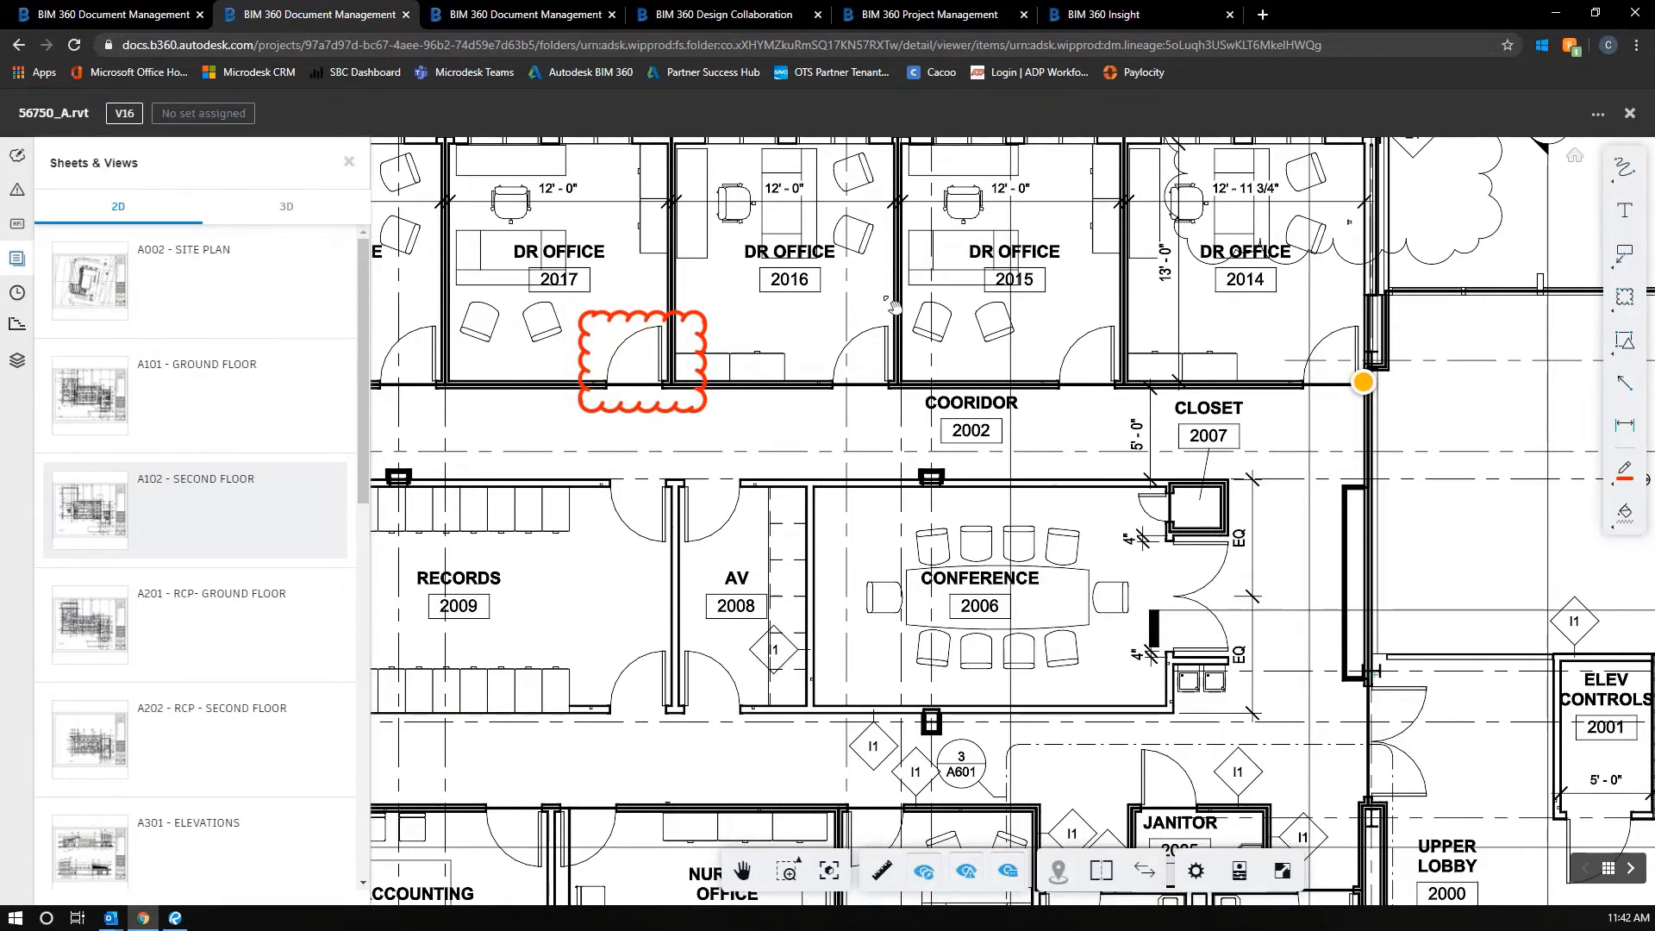
# - Inspect the saved cloud markup on sheet A102 and review the list of markups for 56750_A.rvt
pyautogui.scroll(-6, 781, 291)
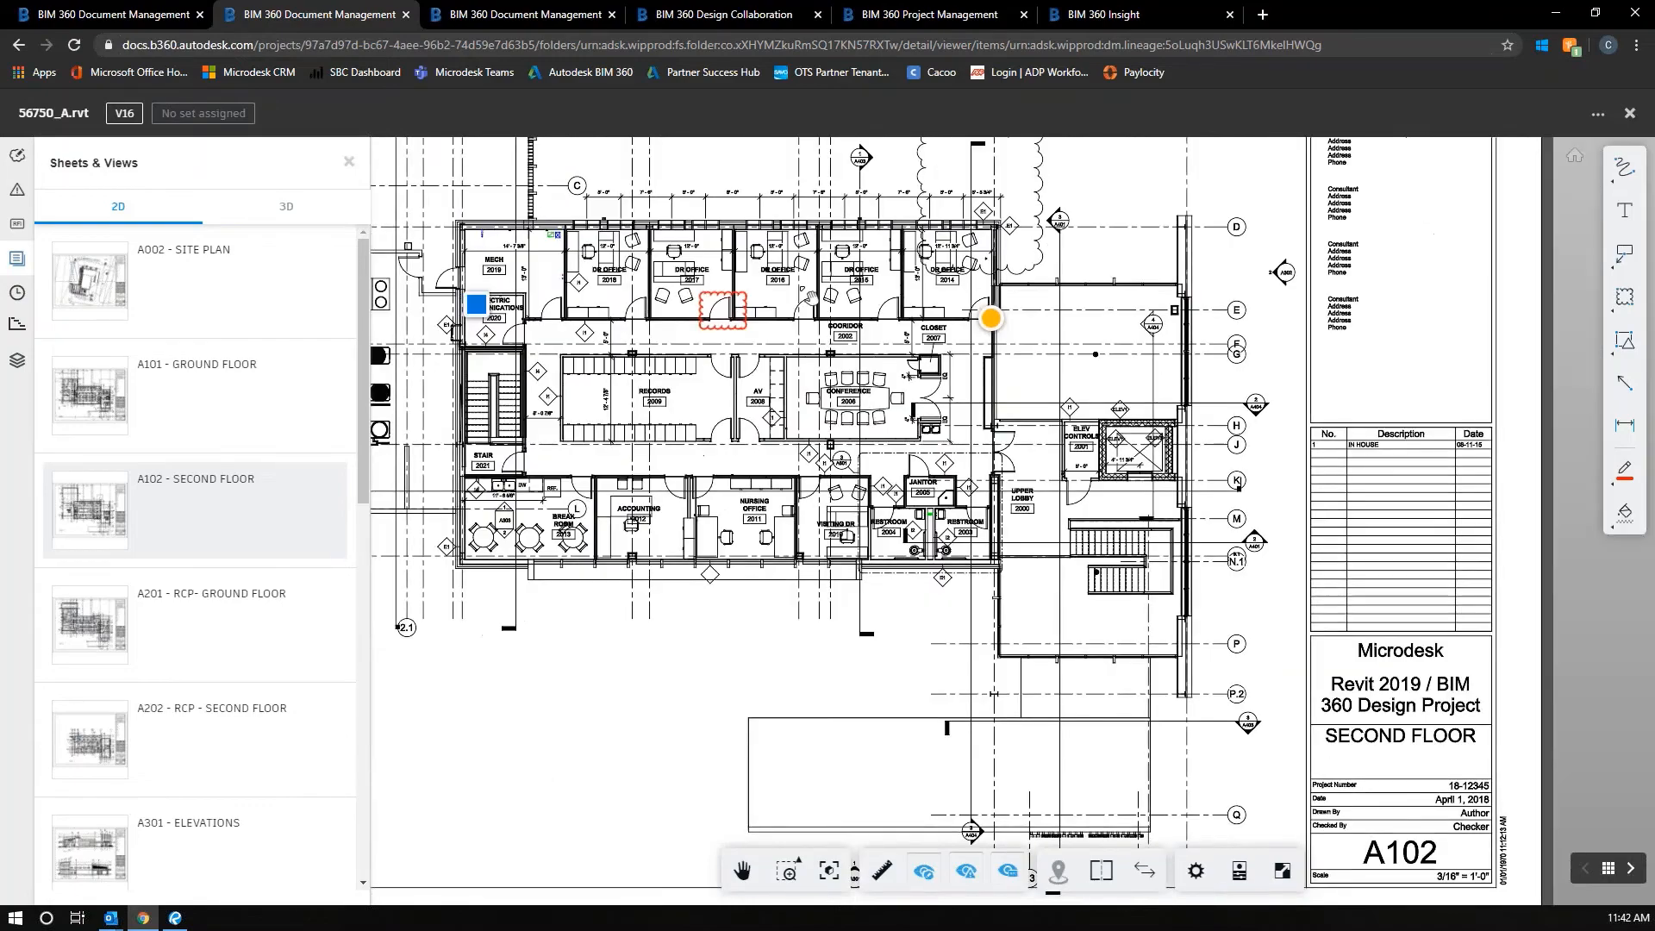
pyautogui.scroll(4, 781, 290)
pyautogui.scroll(3, 653, 293)
pyautogui.moveTo(653, 293); pyautogui.dragTo(703, 456, button='middle')
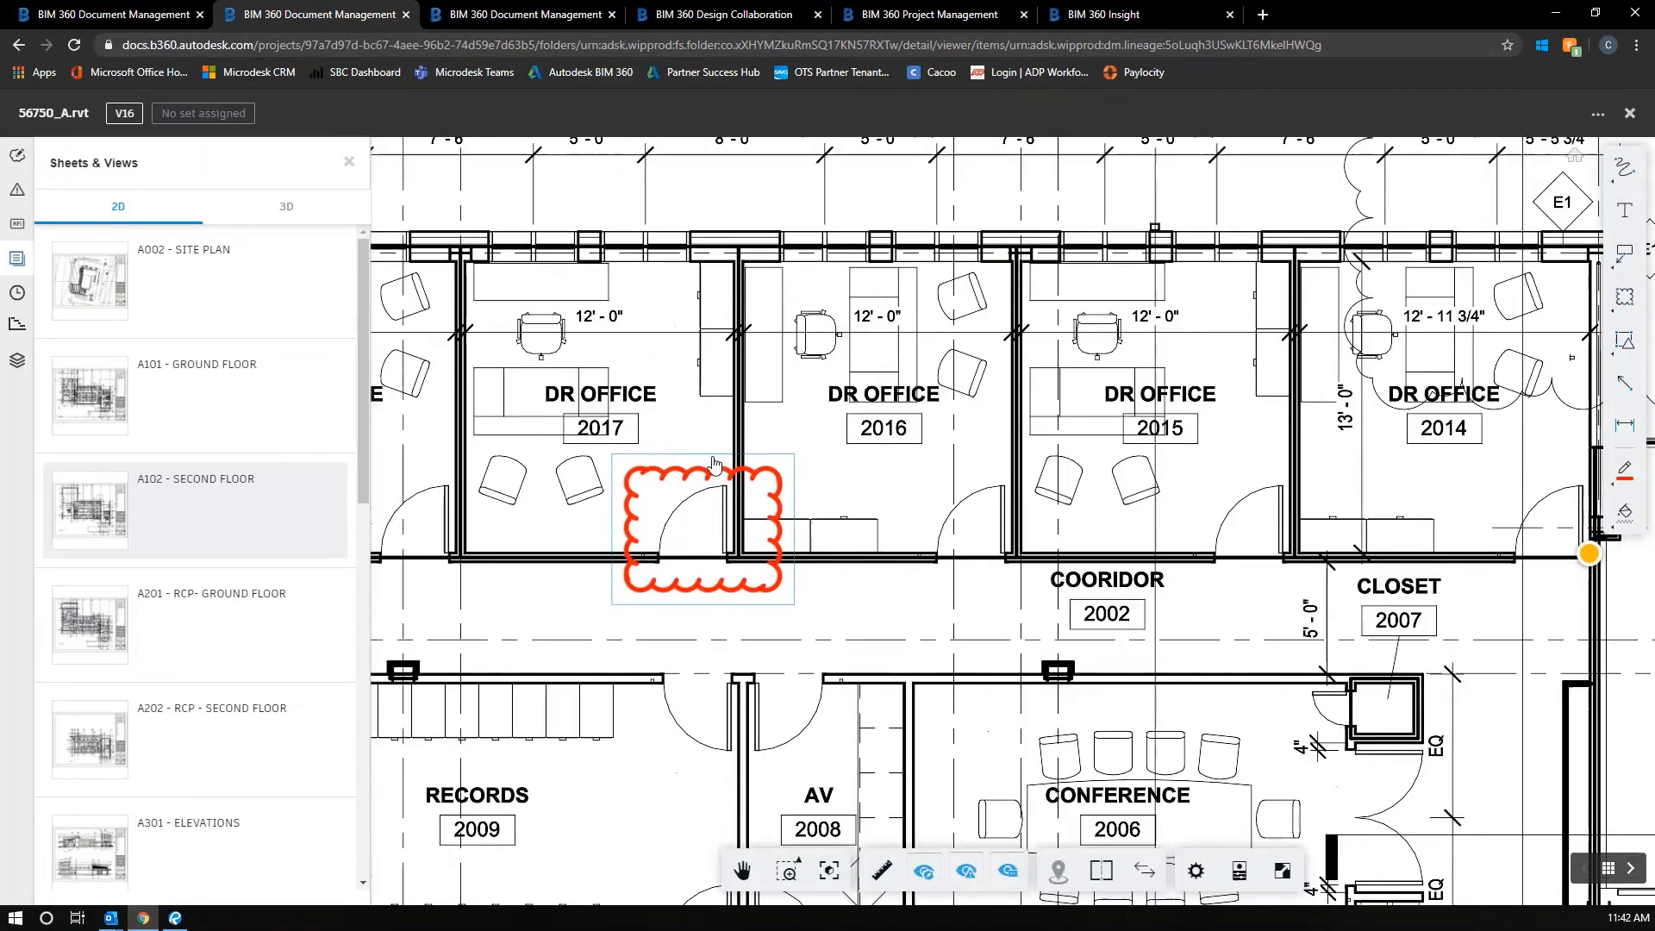
pyautogui.scroll(-2, 709, 461)
pyautogui.scroll(-2, 728, 454)
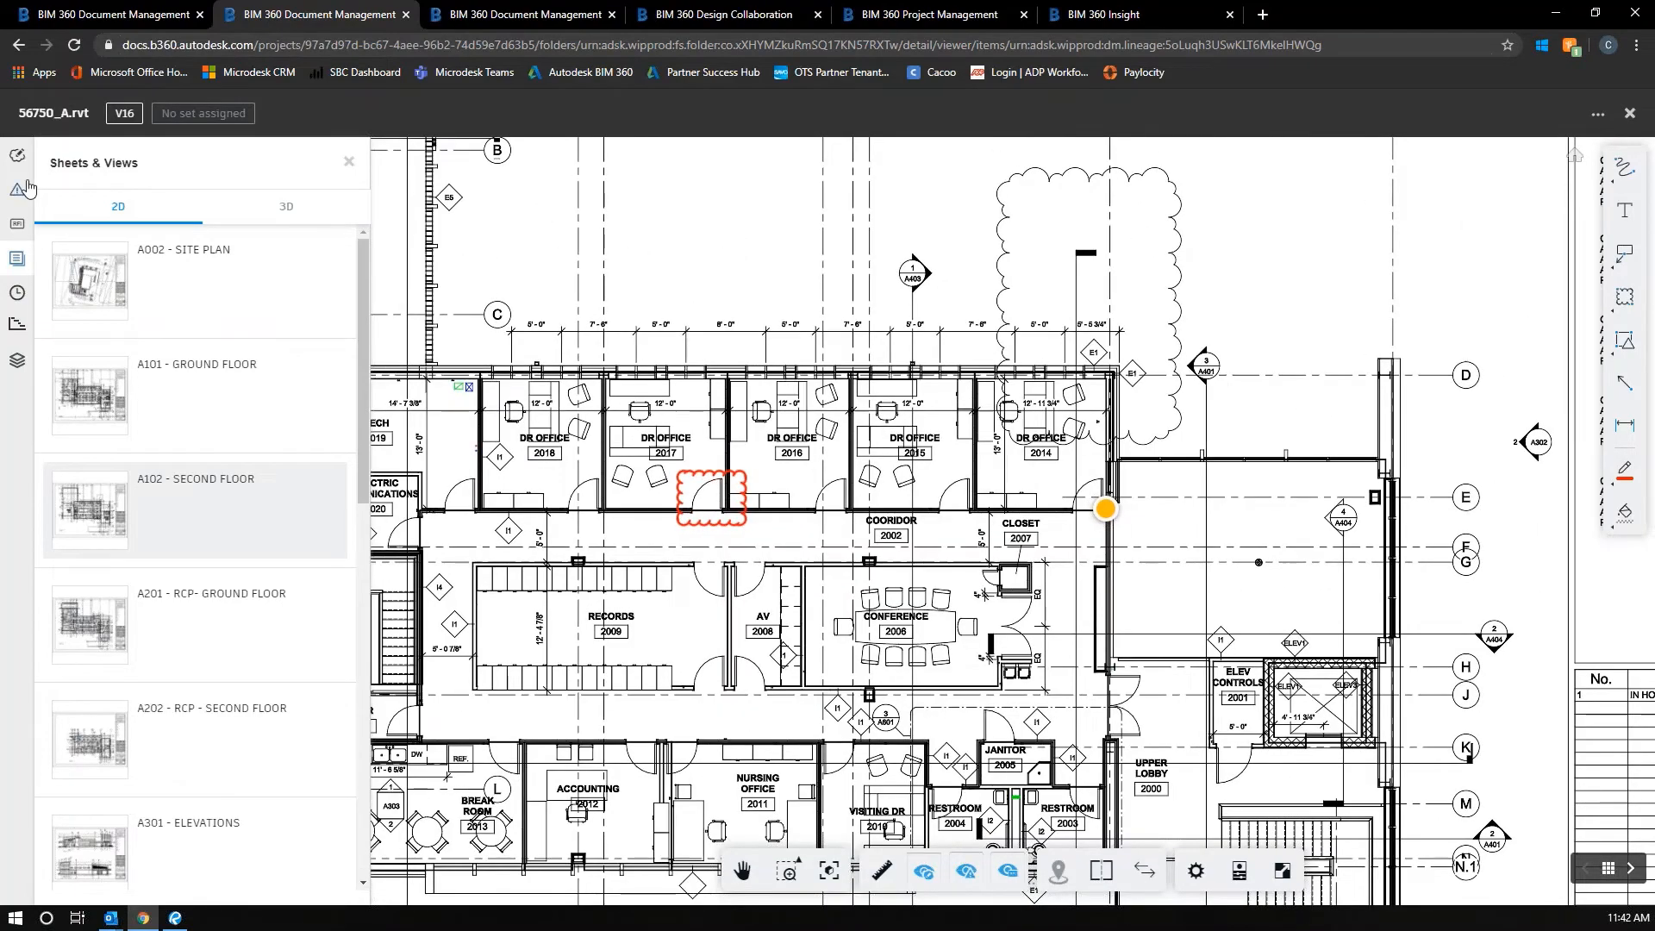
pyautogui.click(16, 156)
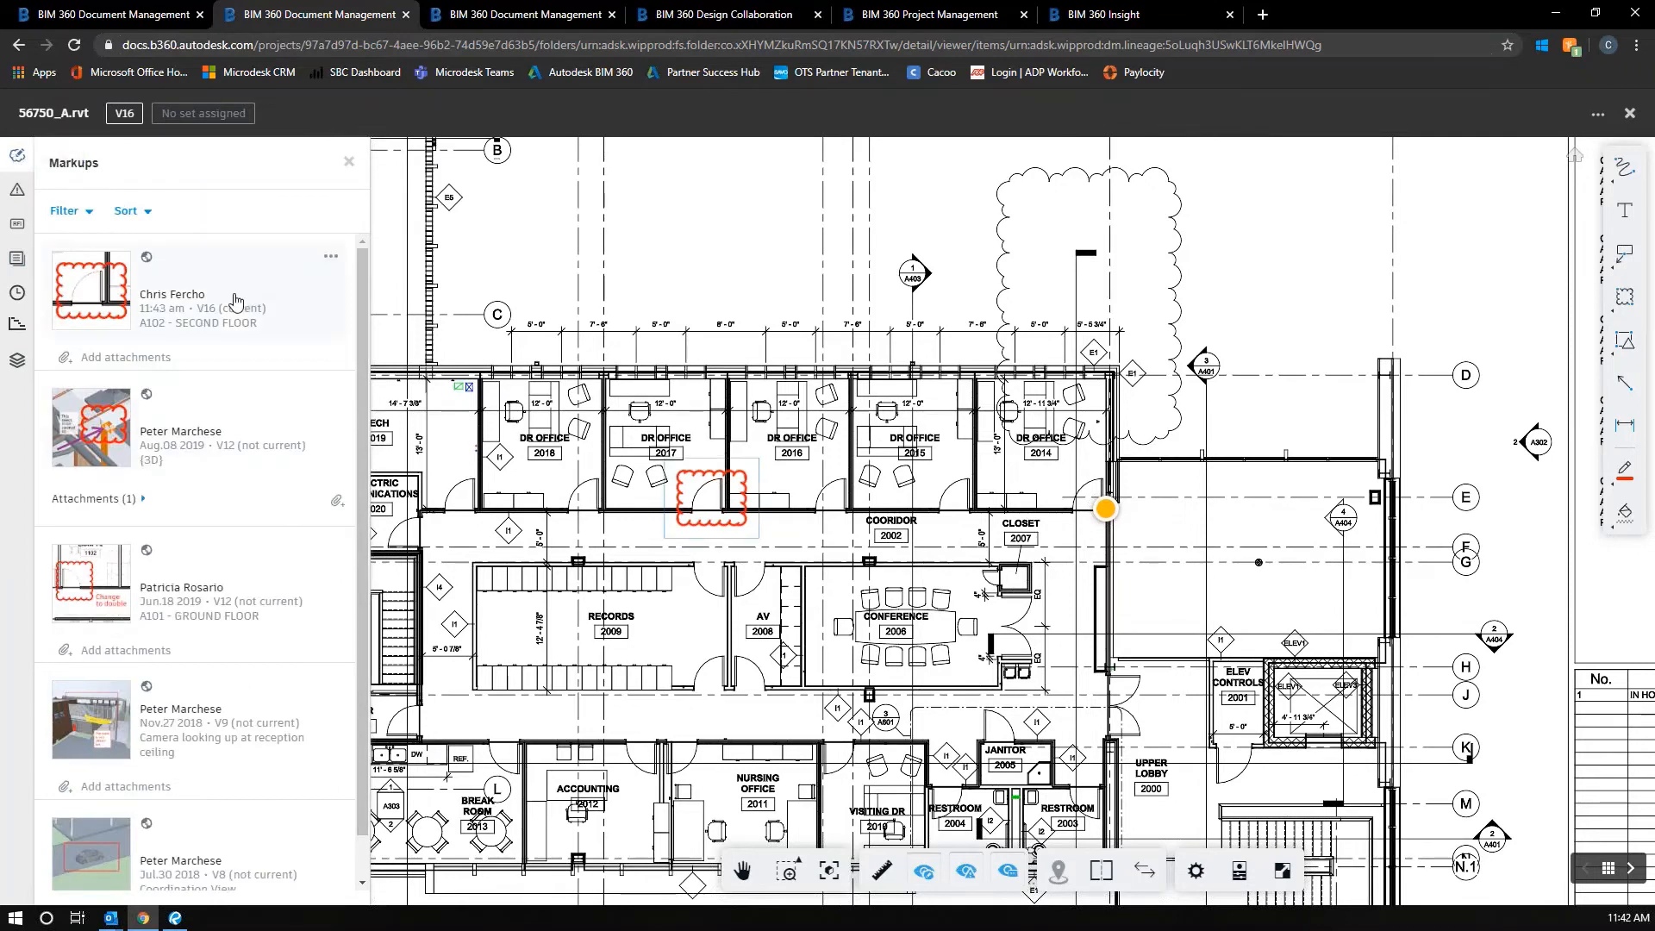
pyautogui.scroll(-1, 214, 317)
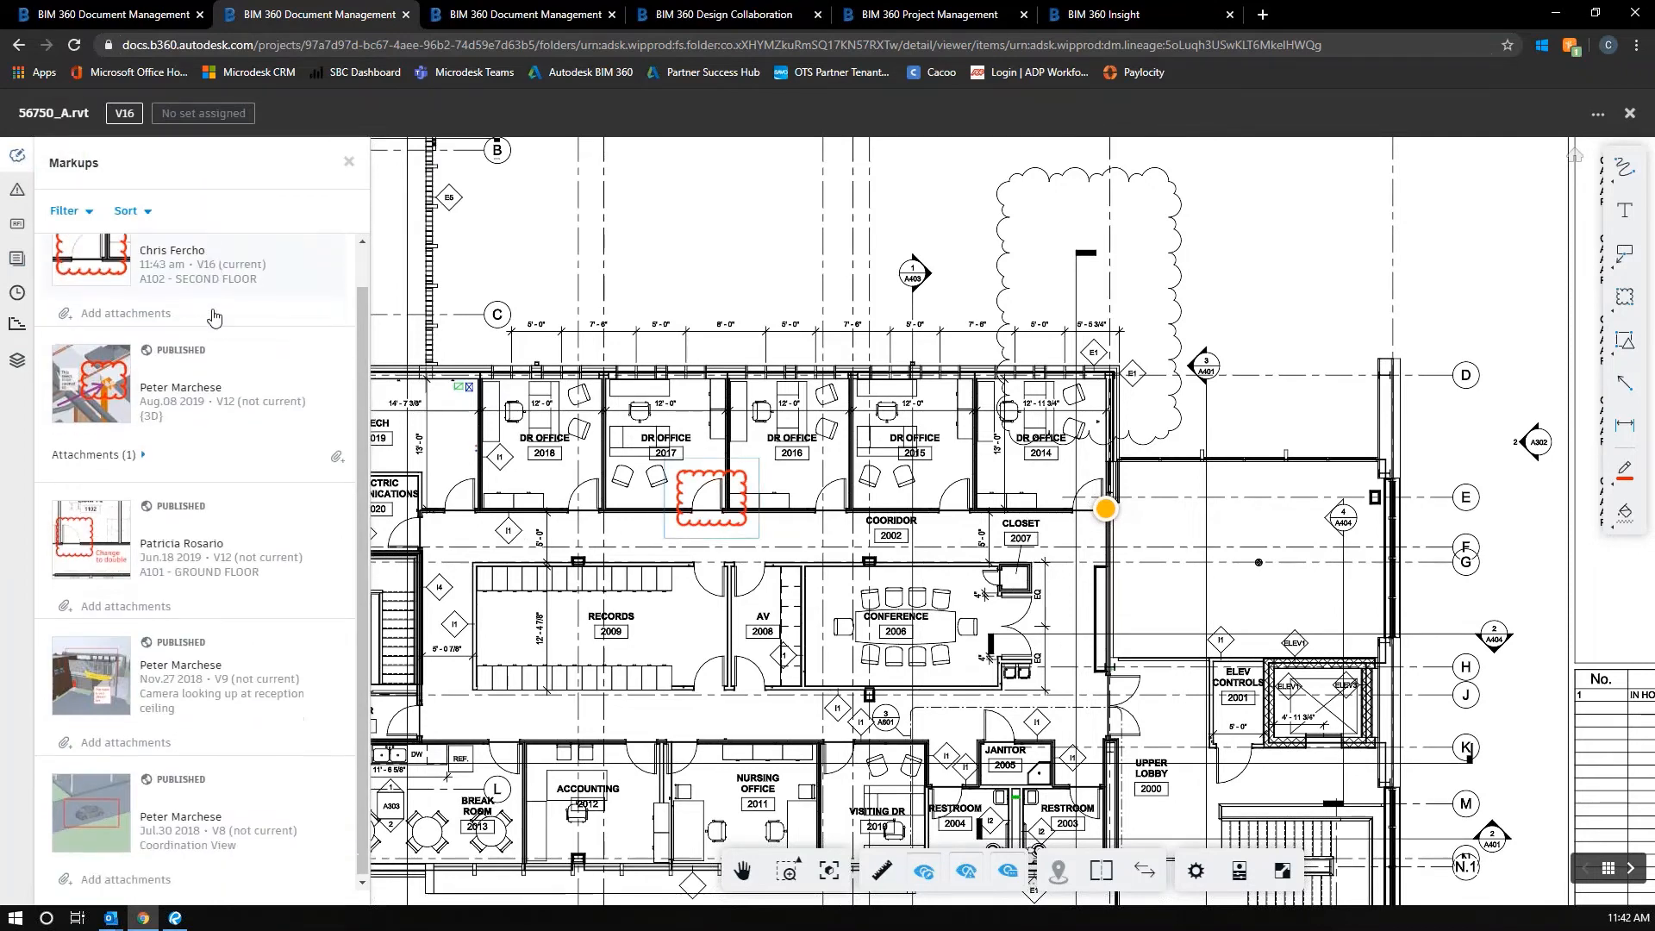
pyautogui.scroll(1, 119, 338)
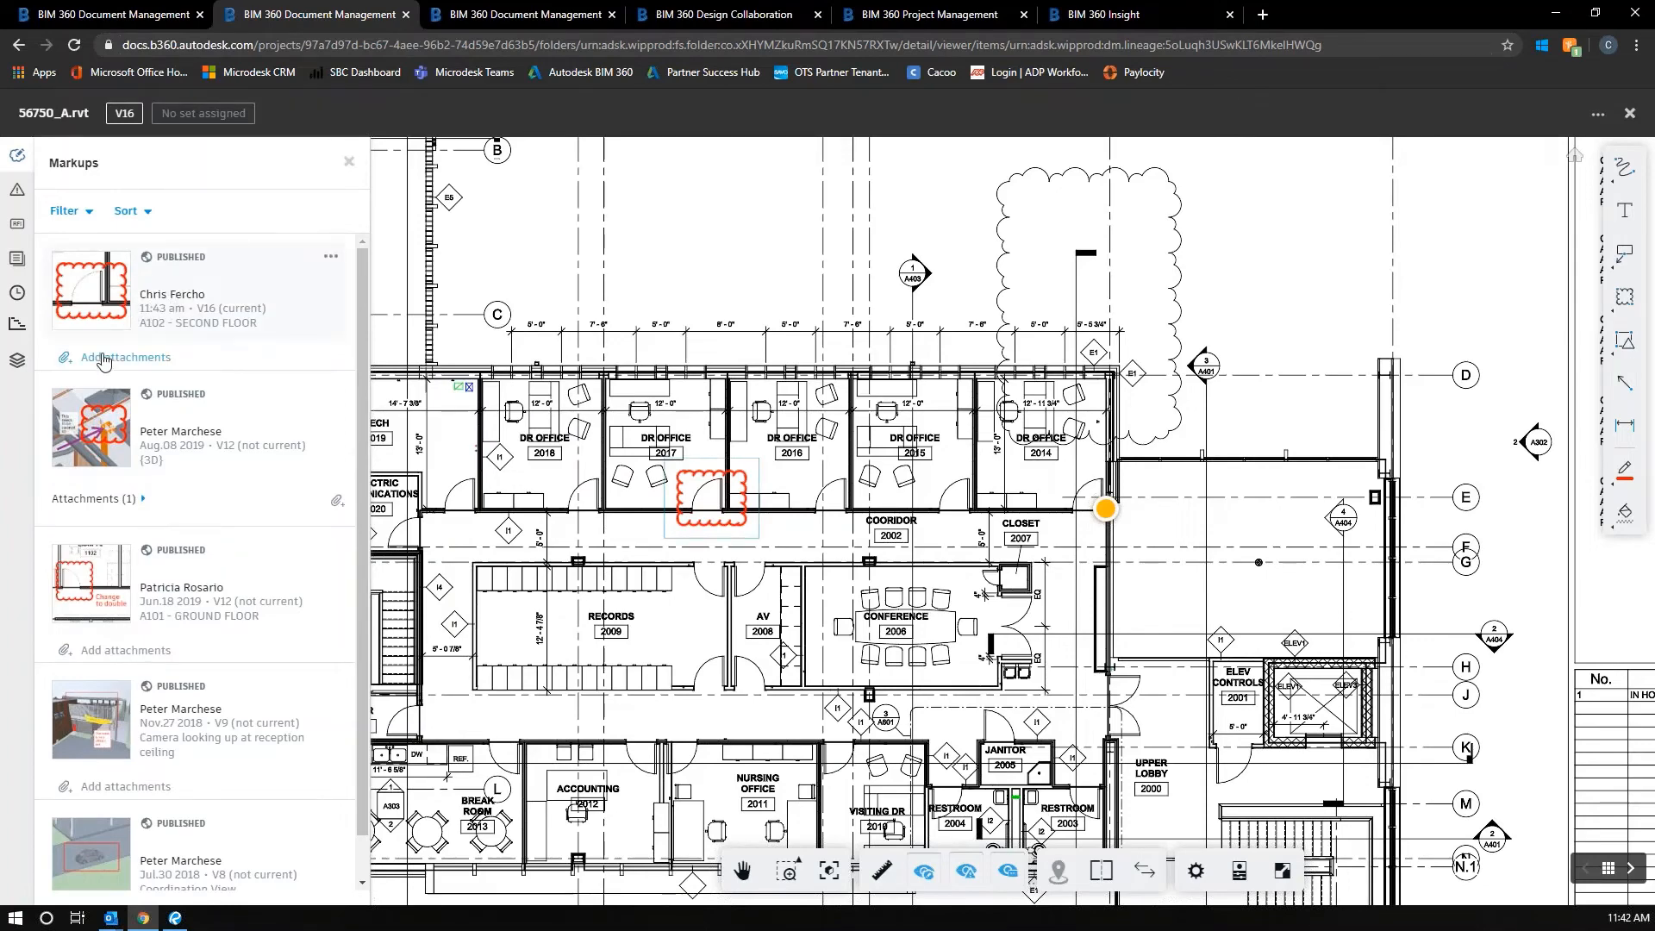
# - Open the attachment document picker for the A102 cloud markup, expand Project Files, and close it without choosing a document
pyautogui.scroll(3, 698, 509)
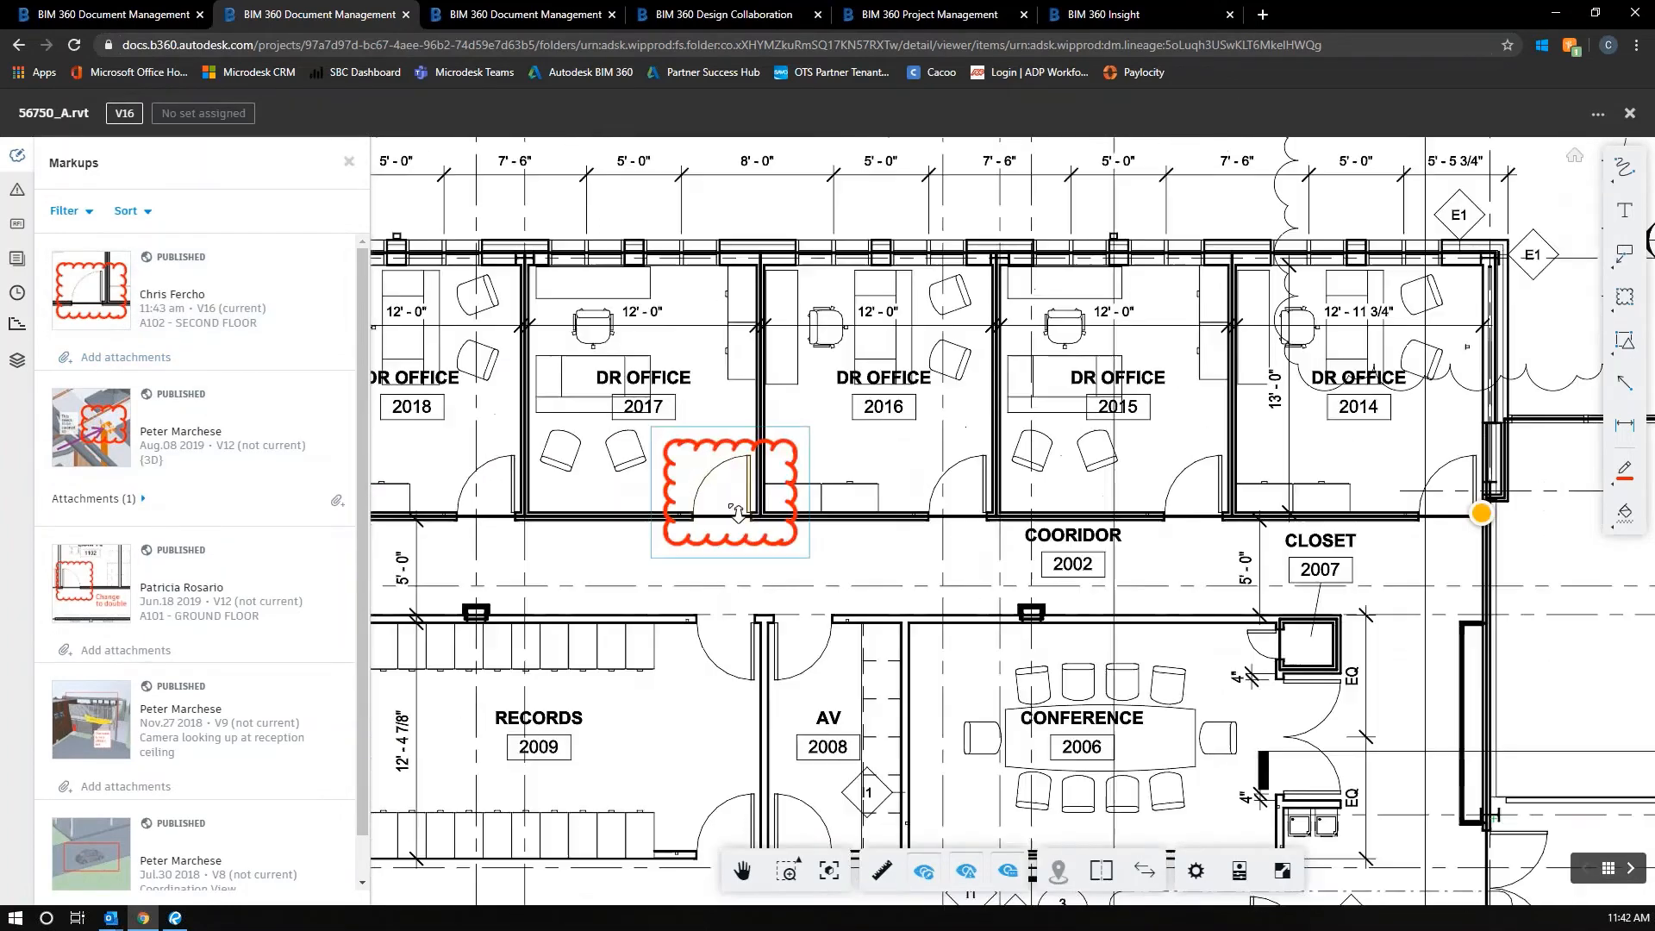
pyautogui.scroll(4, 737, 513)
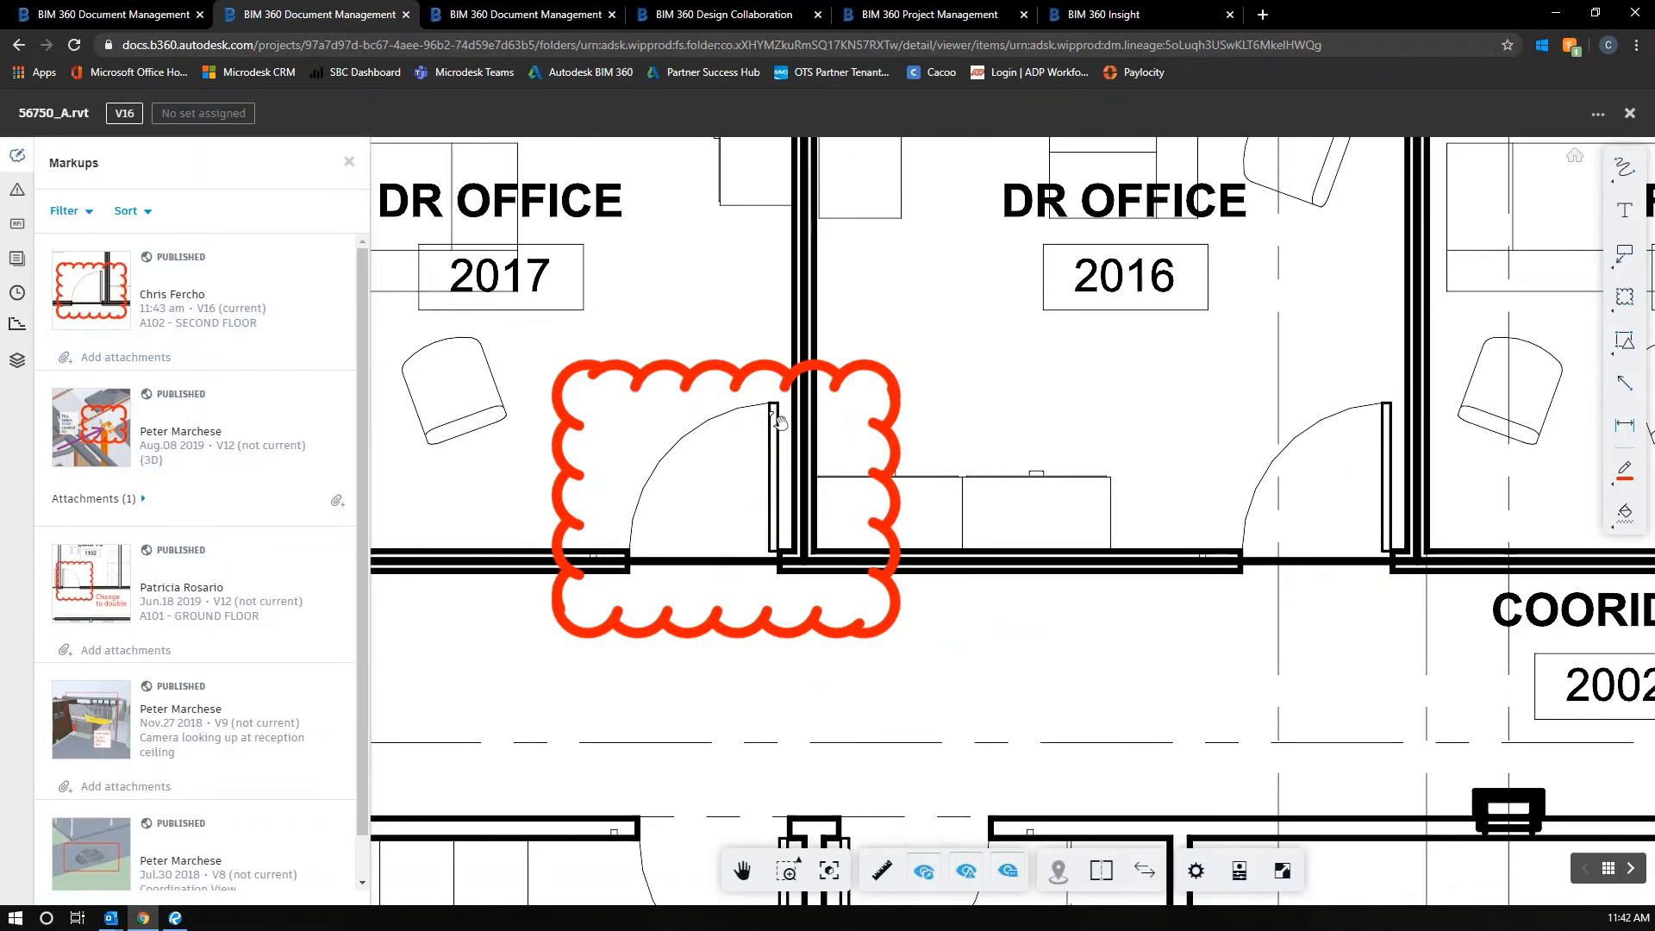
pyautogui.click(100, 358)
pyautogui.click(566, 376)
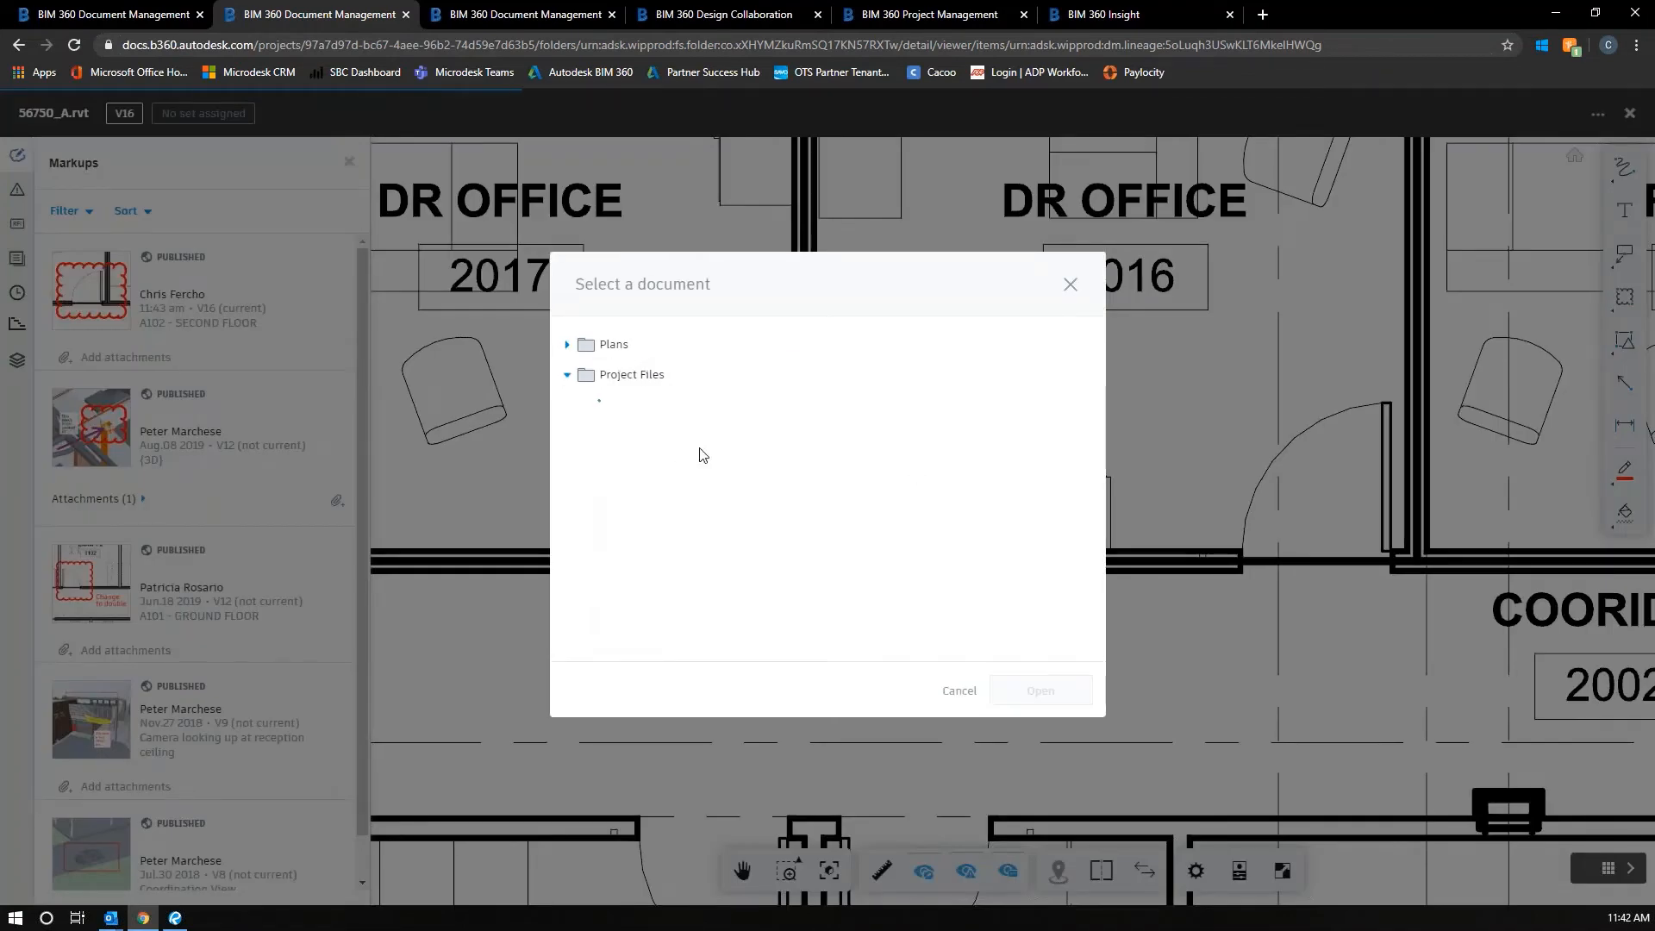
pyautogui.click(1071, 286)
# - Open the DR OFFICE 2017 cloud markup for editing and archive it
pyautogui.scroll(-5, 635, 512)
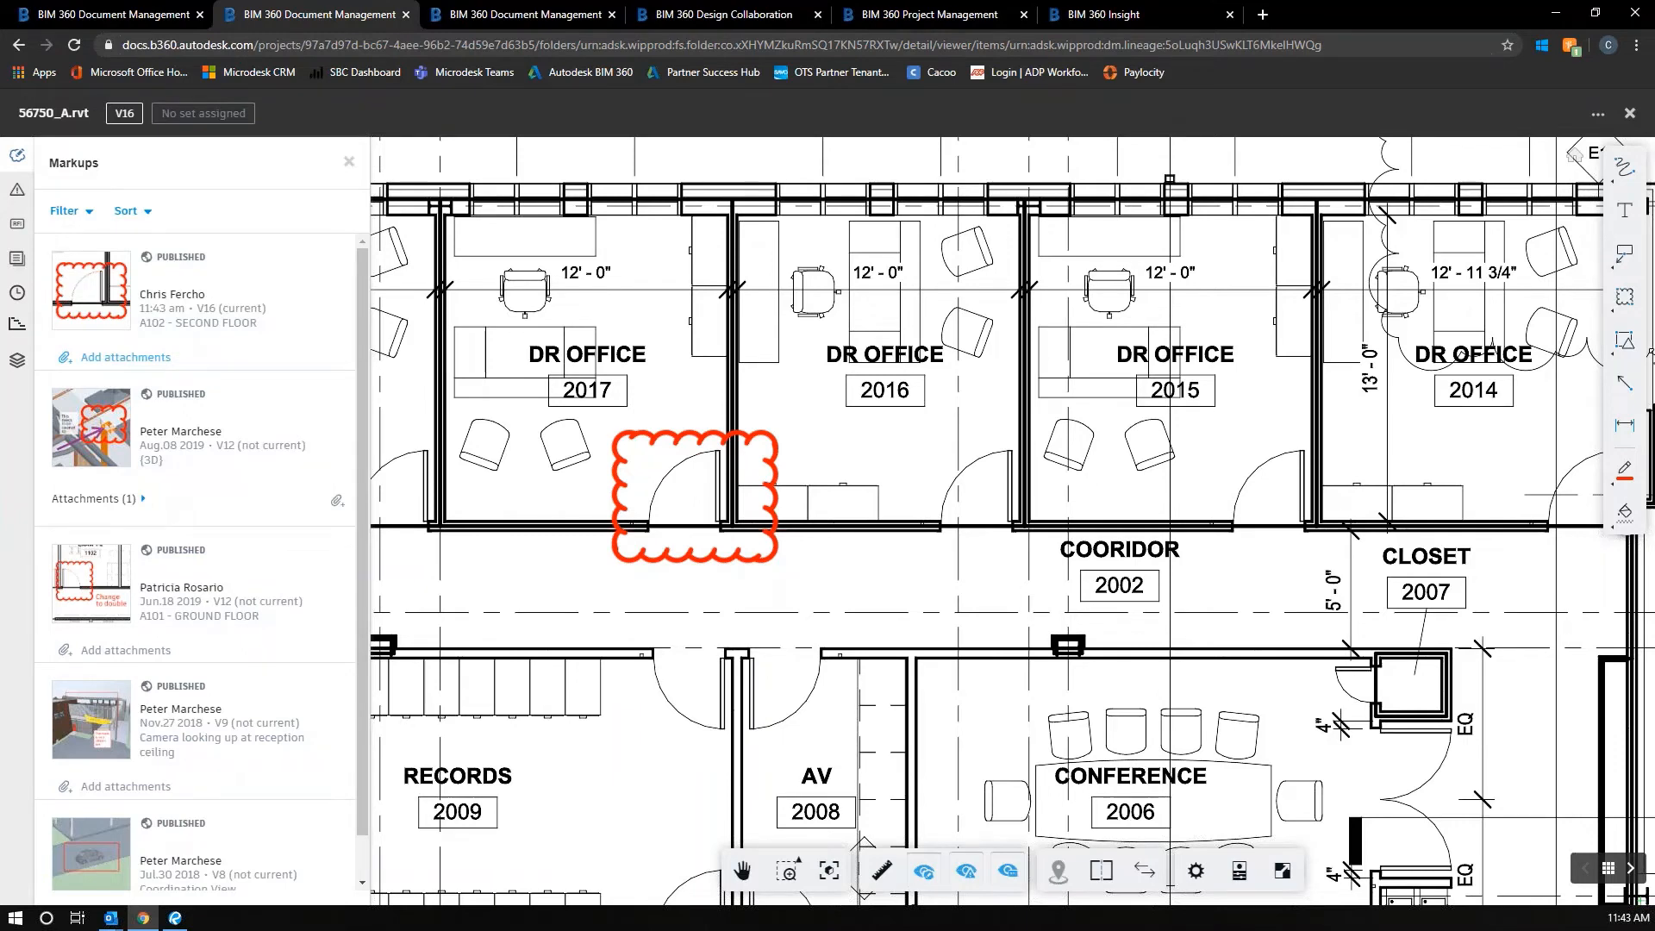
pyautogui.click(331, 258)
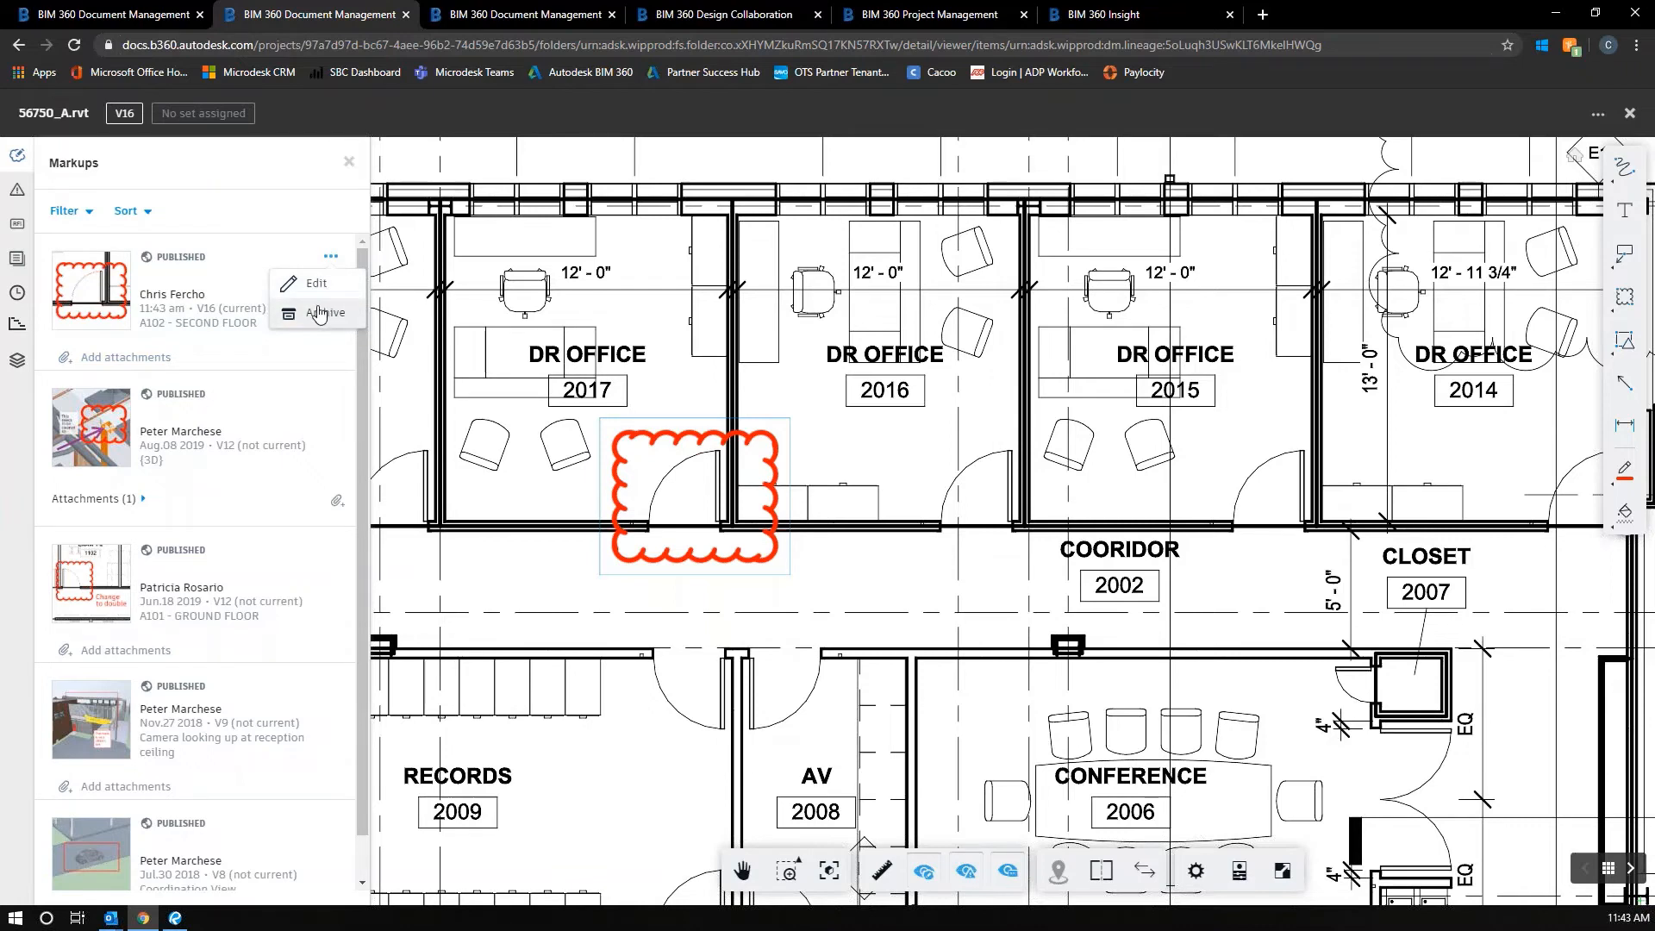
pyautogui.click(317, 285)
pyautogui.scroll(-8, 456, 405)
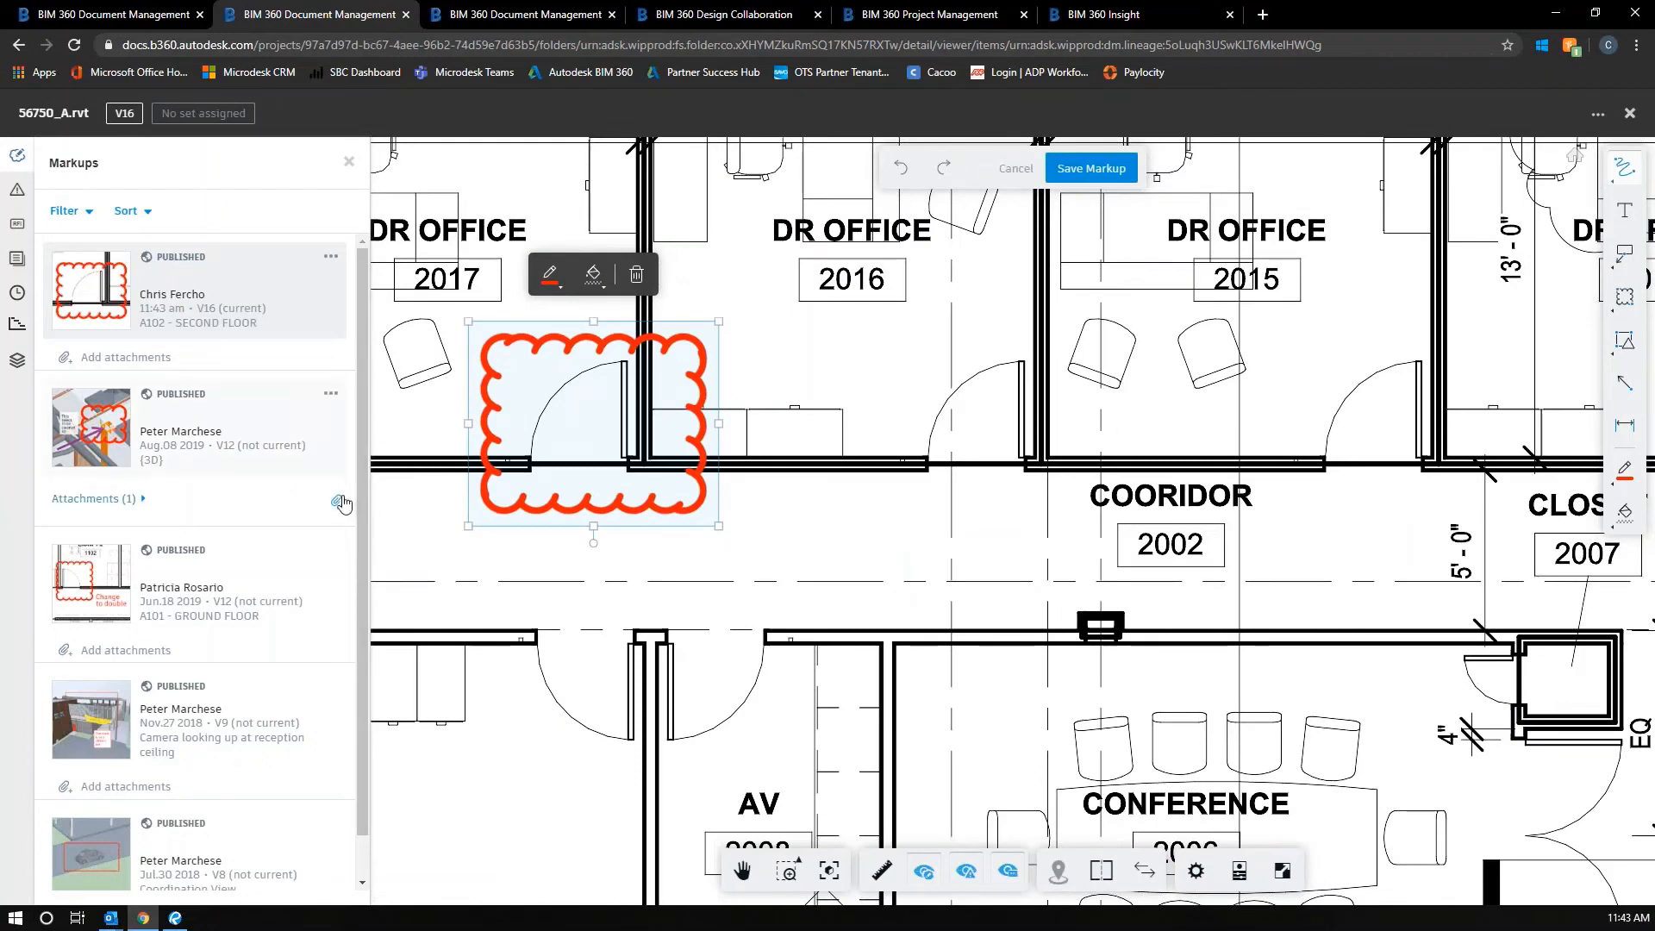
pyautogui.click(330, 256)
pyautogui.click(332, 317)
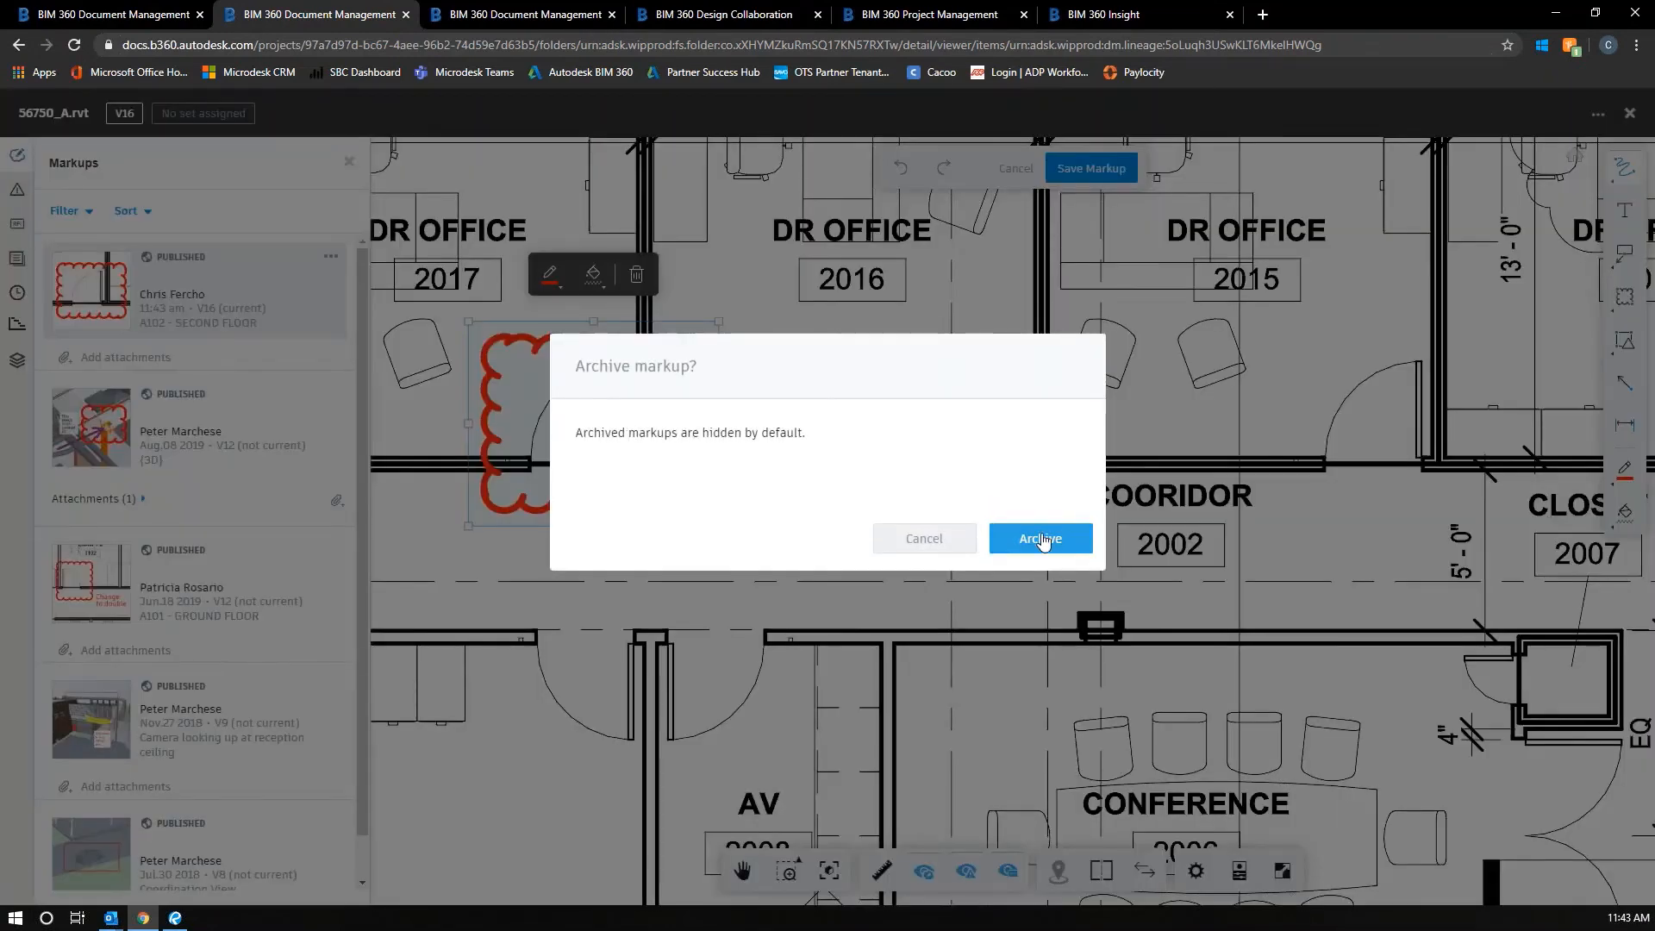
pyautogui.click(1041, 537)
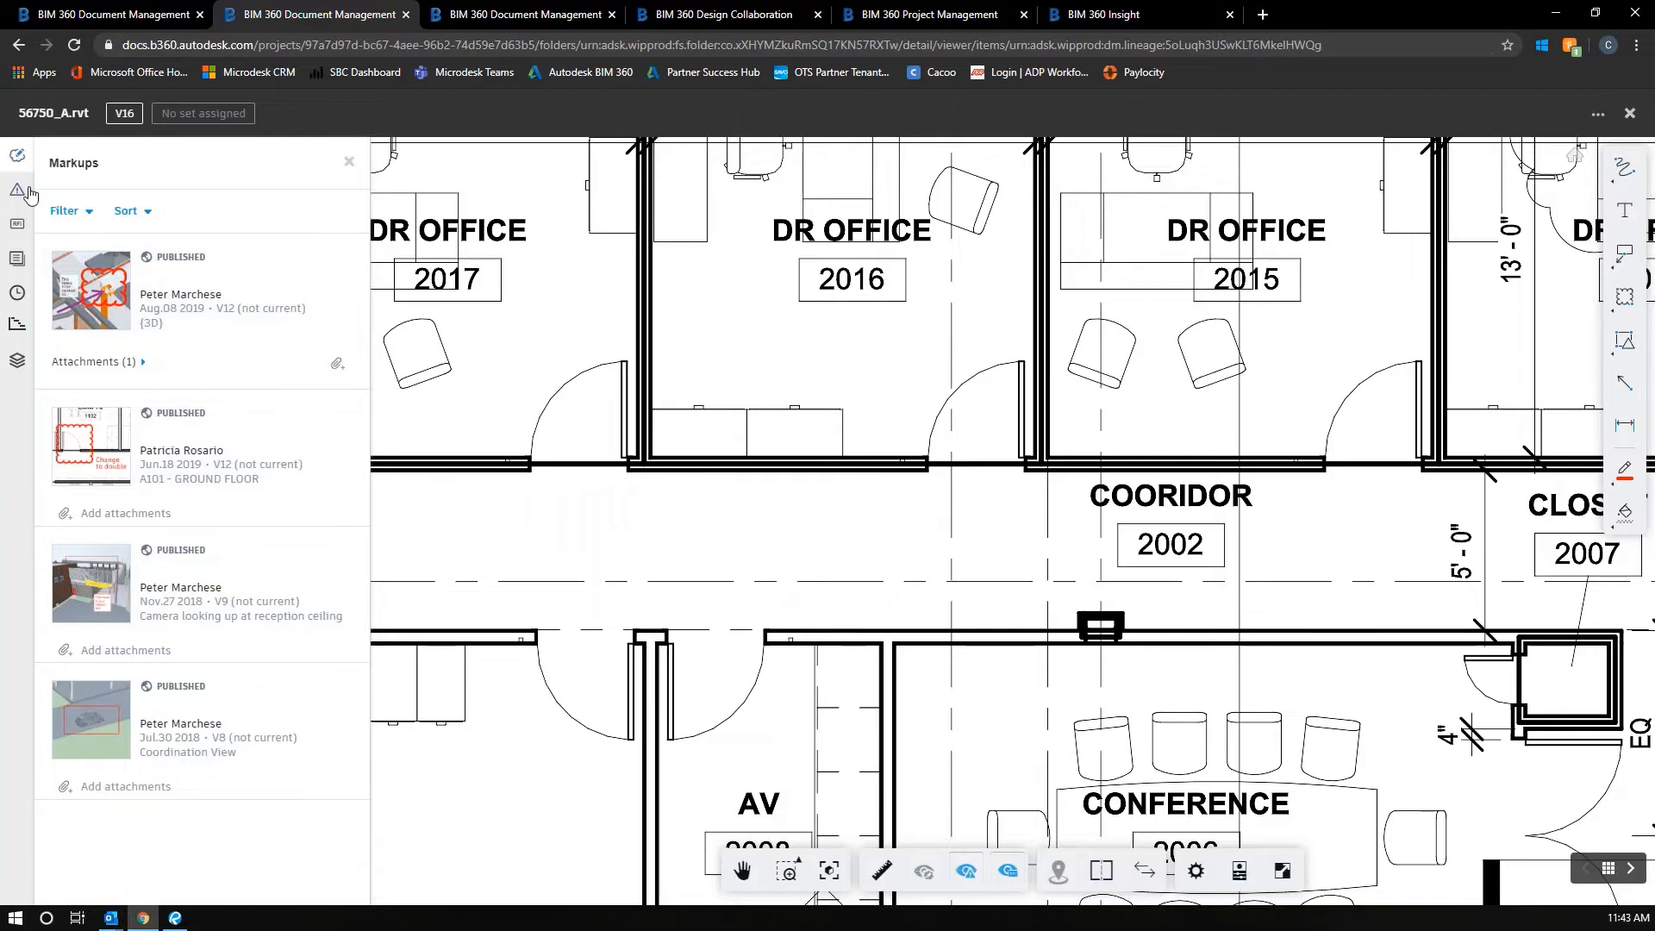
# - Start a new issue titled "Door Type" with its push pin at the door of DR OFFICE 2018 on sheet A102
pyautogui.scroll(-5, 789, 199)
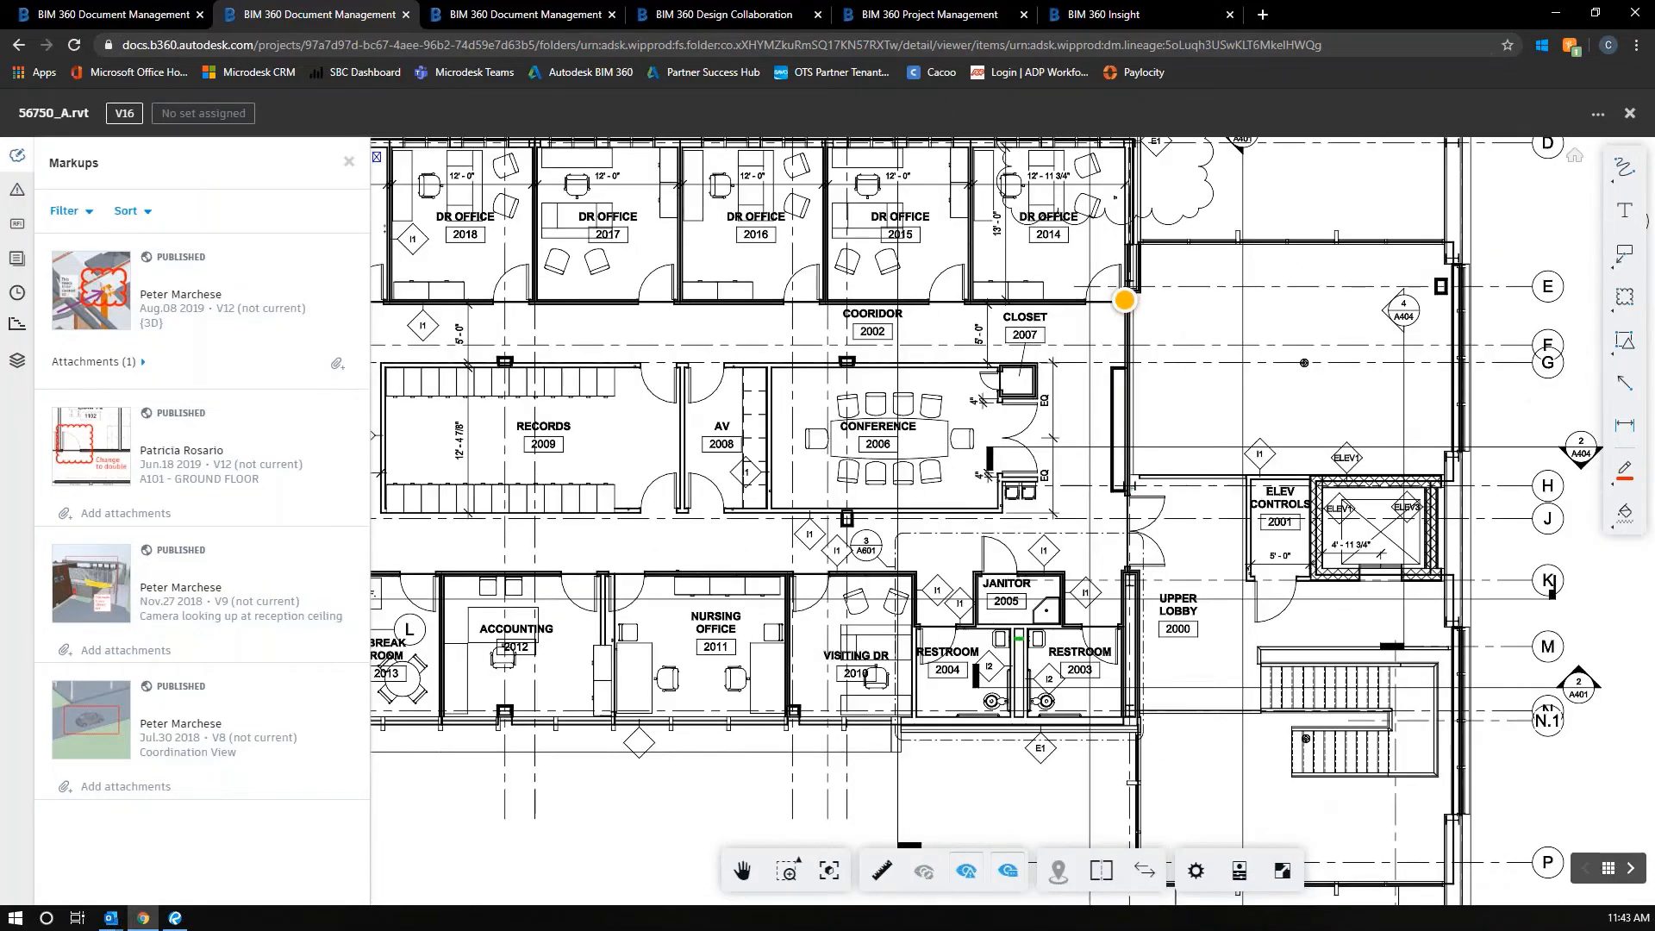
pyautogui.moveTo(736, 315); pyautogui.dragTo(925, 397)
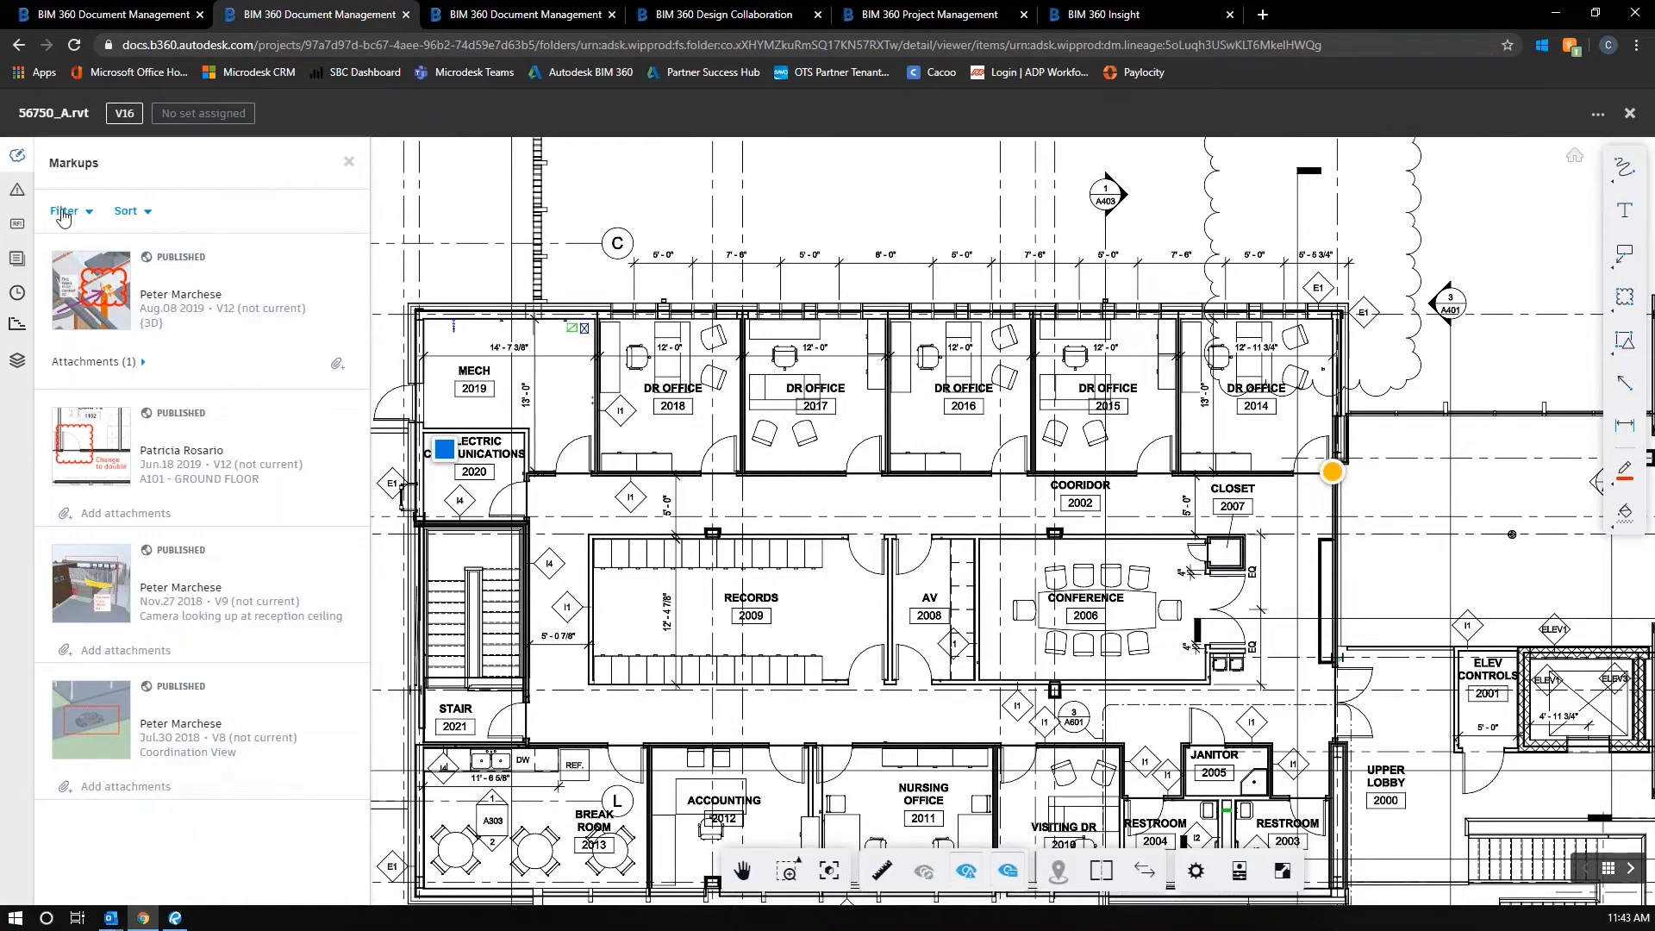
pyautogui.click(17, 190)
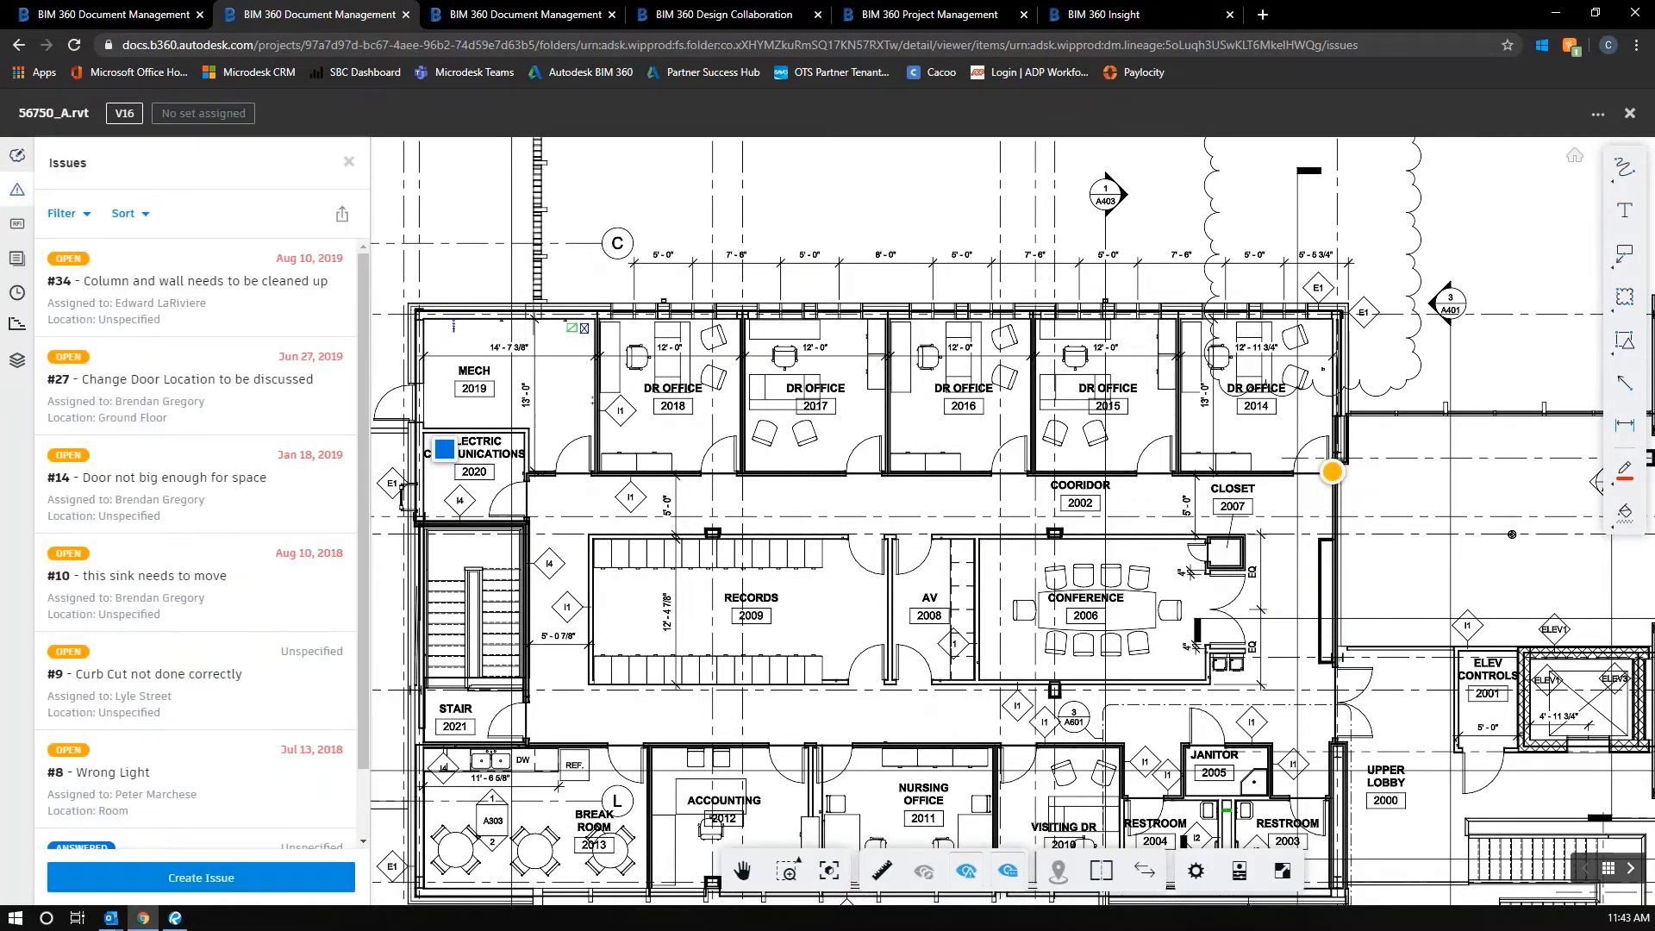
pyautogui.click(226, 877)
pyautogui.scroll(3, 735, 457)
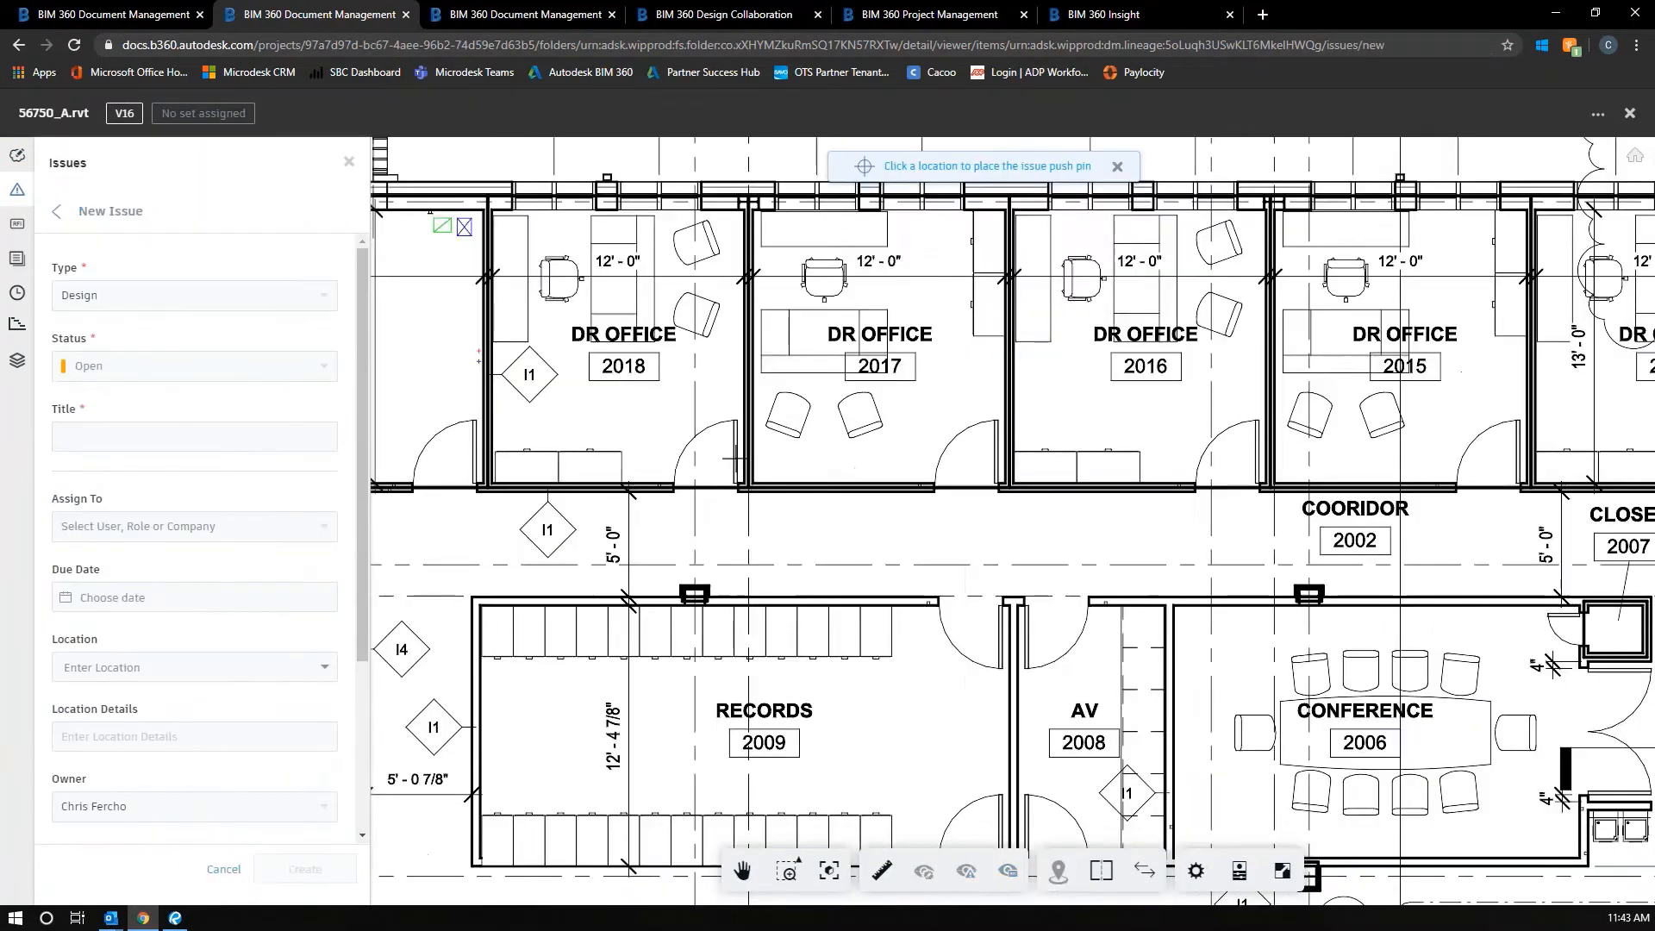
pyautogui.scroll(5, 725, 466)
pyautogui.click(727, 451)
pyautogui.scroll(-3, 750, 500)
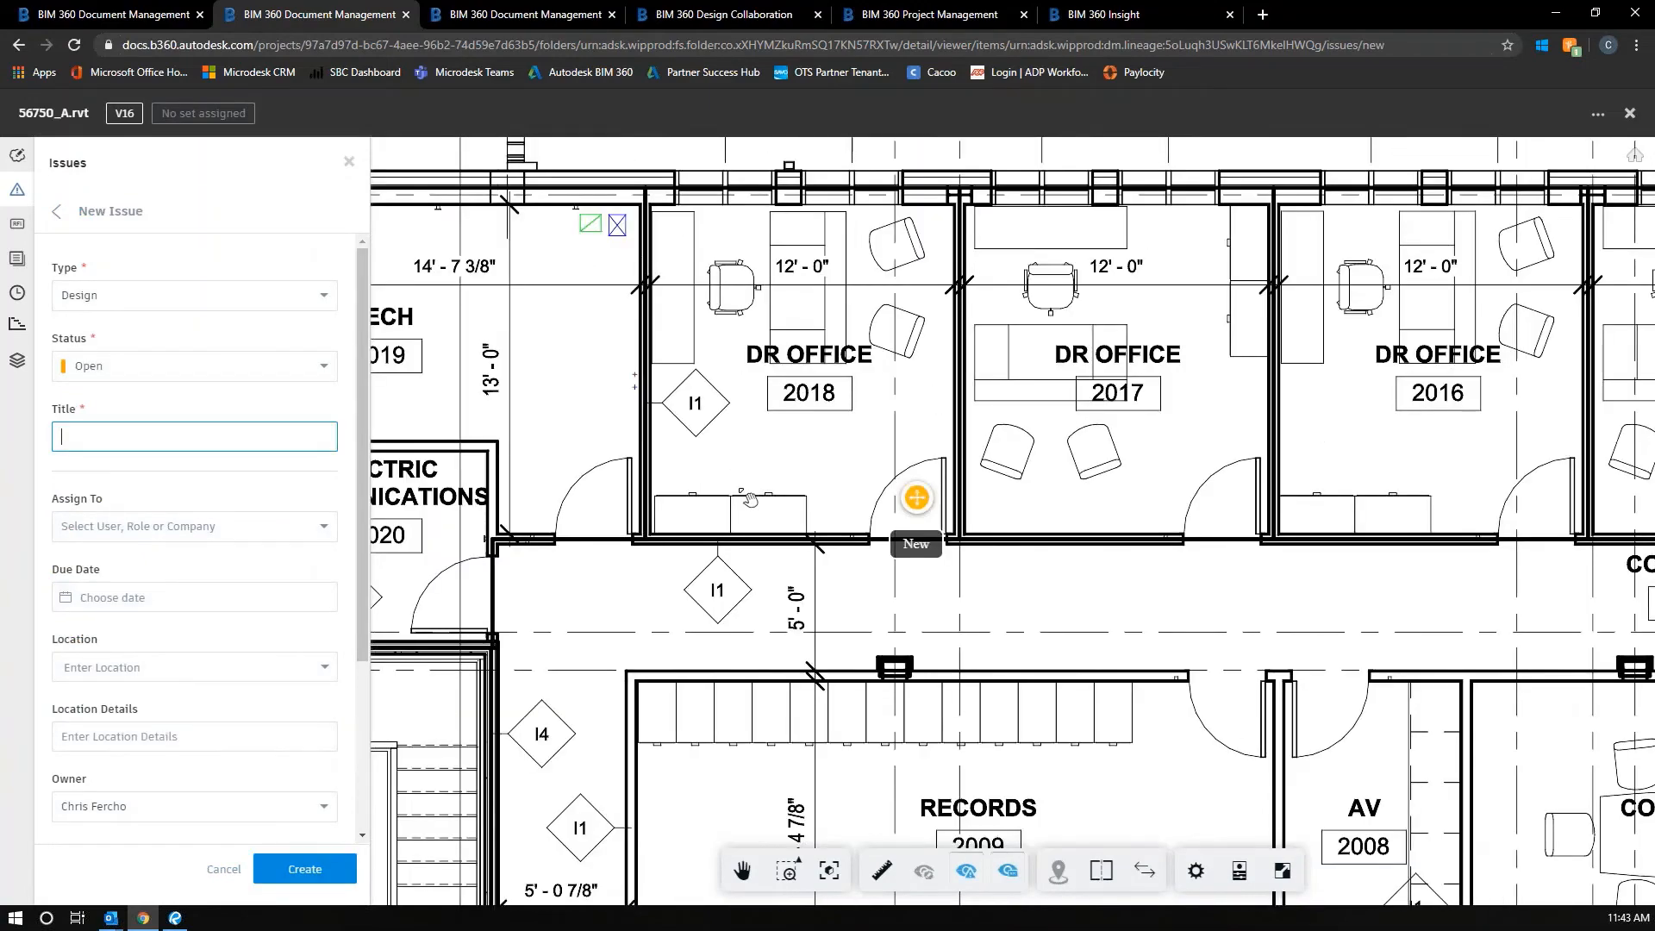
pyautogui.scroll(-4, 750, 500)
pyautogui.scroll(8, 868, 379)
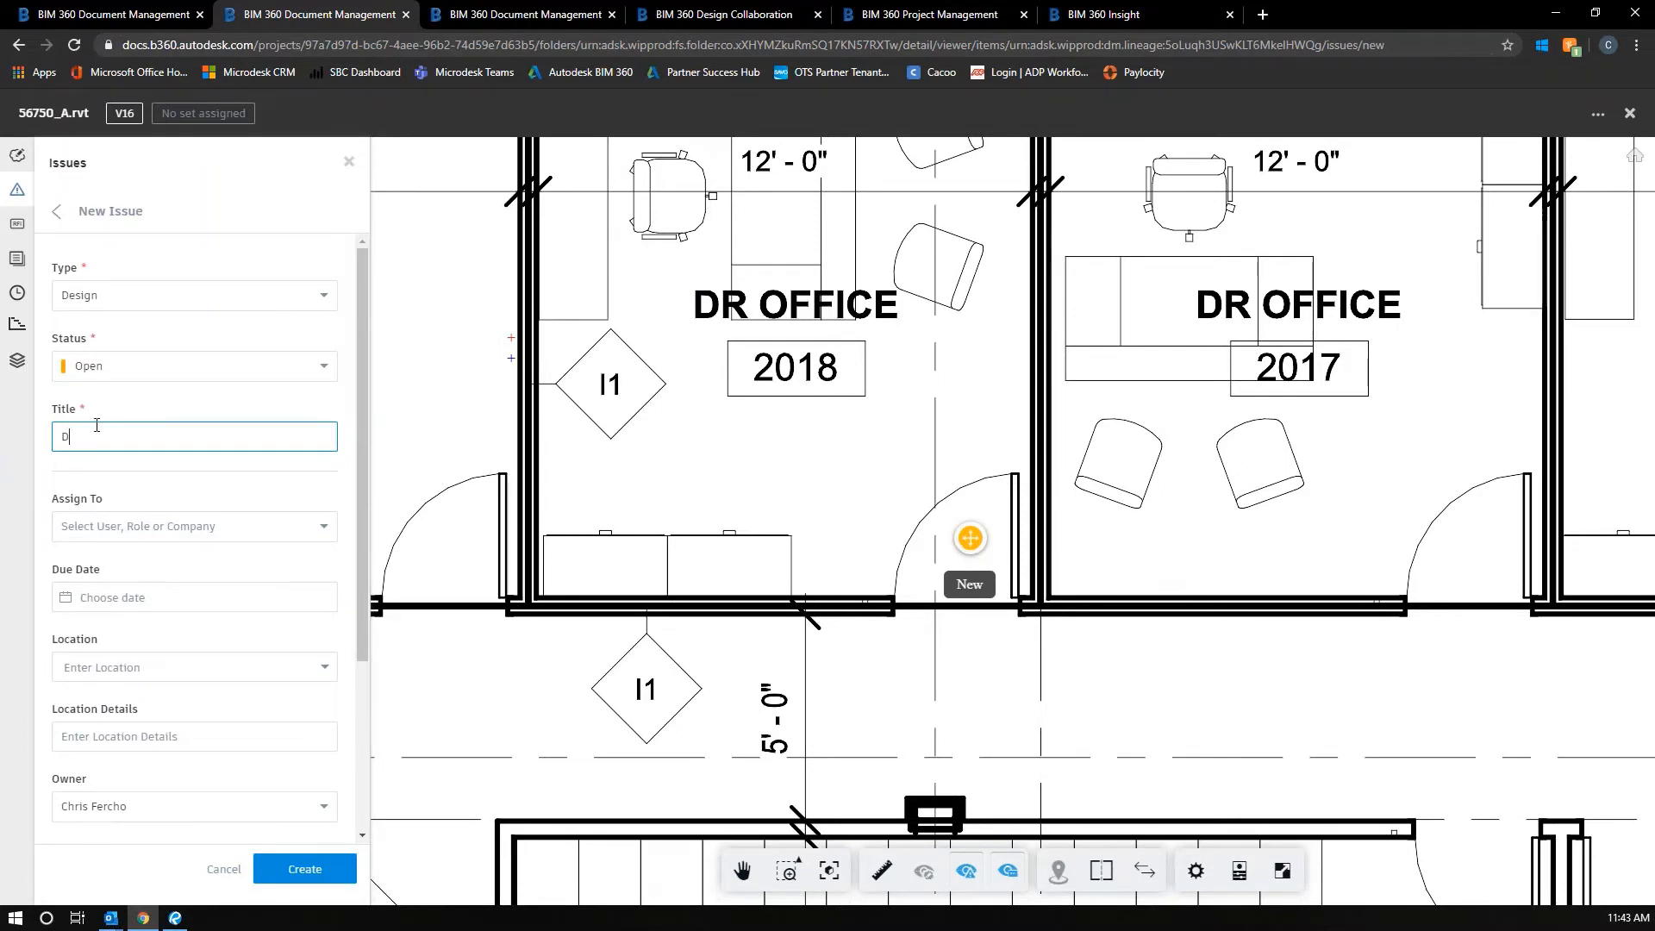
pyautogui.write('Type')
# - Look through the available users, roles and companies and assign the Door Type issue to the same user listed as its owner
pyautogui.click(106, 525)
pyautogui.scroll(-10, 149, 628)
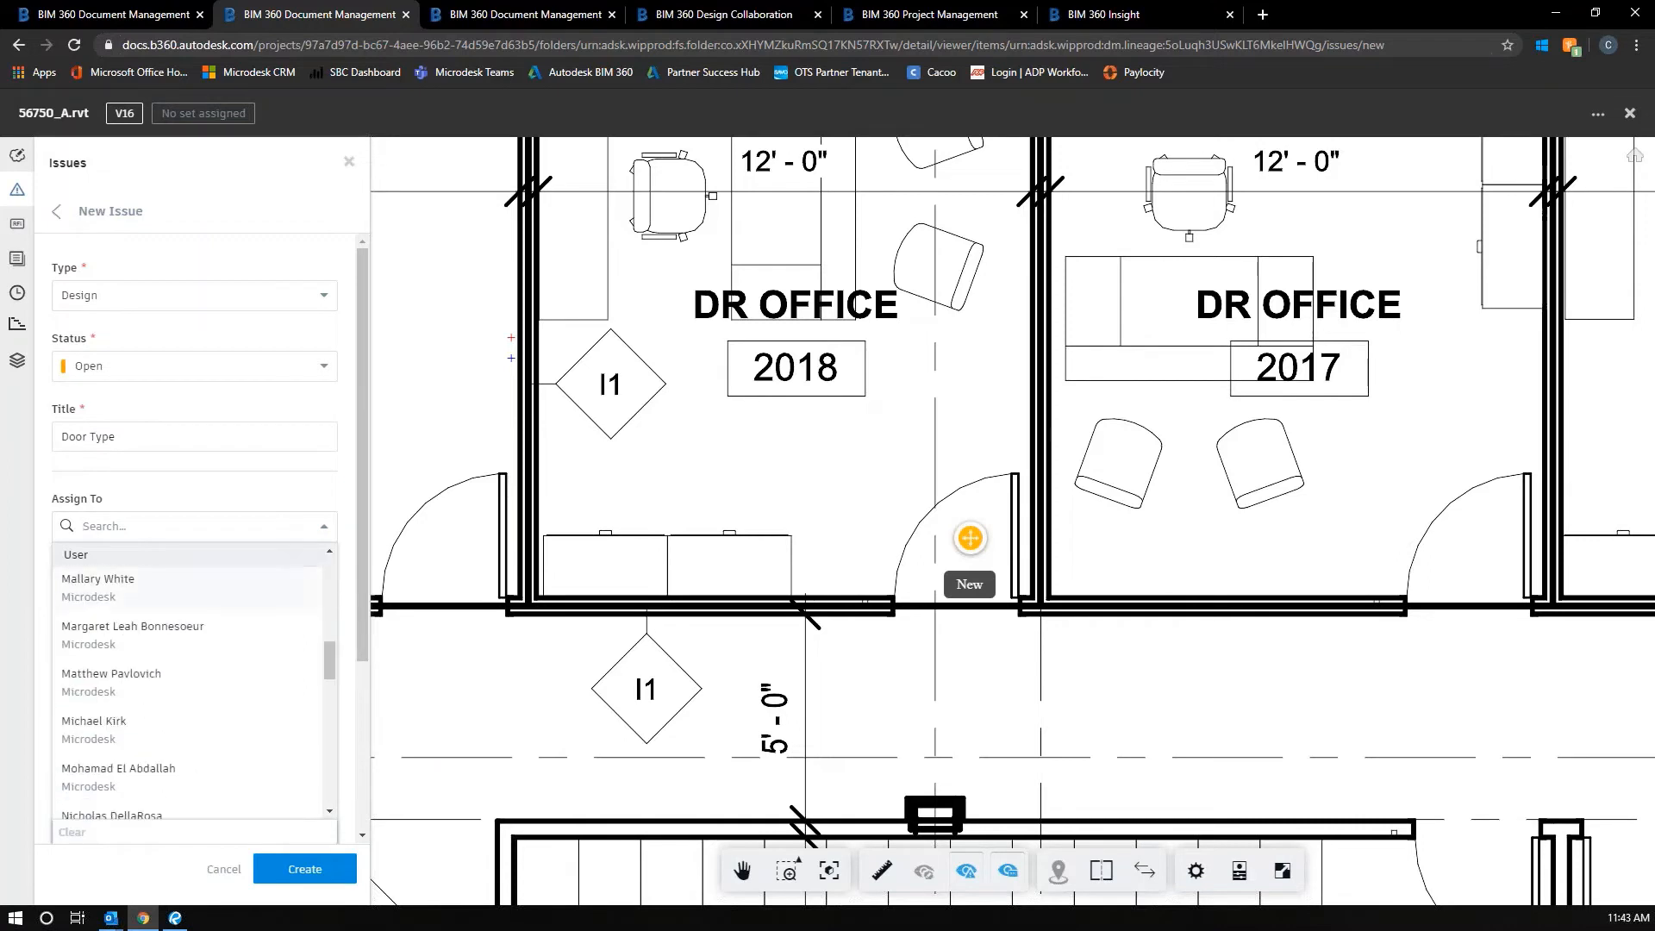
pyautogui.scroll(-8, 148, 621)
pyautogui.scroll(8, 188, 689)
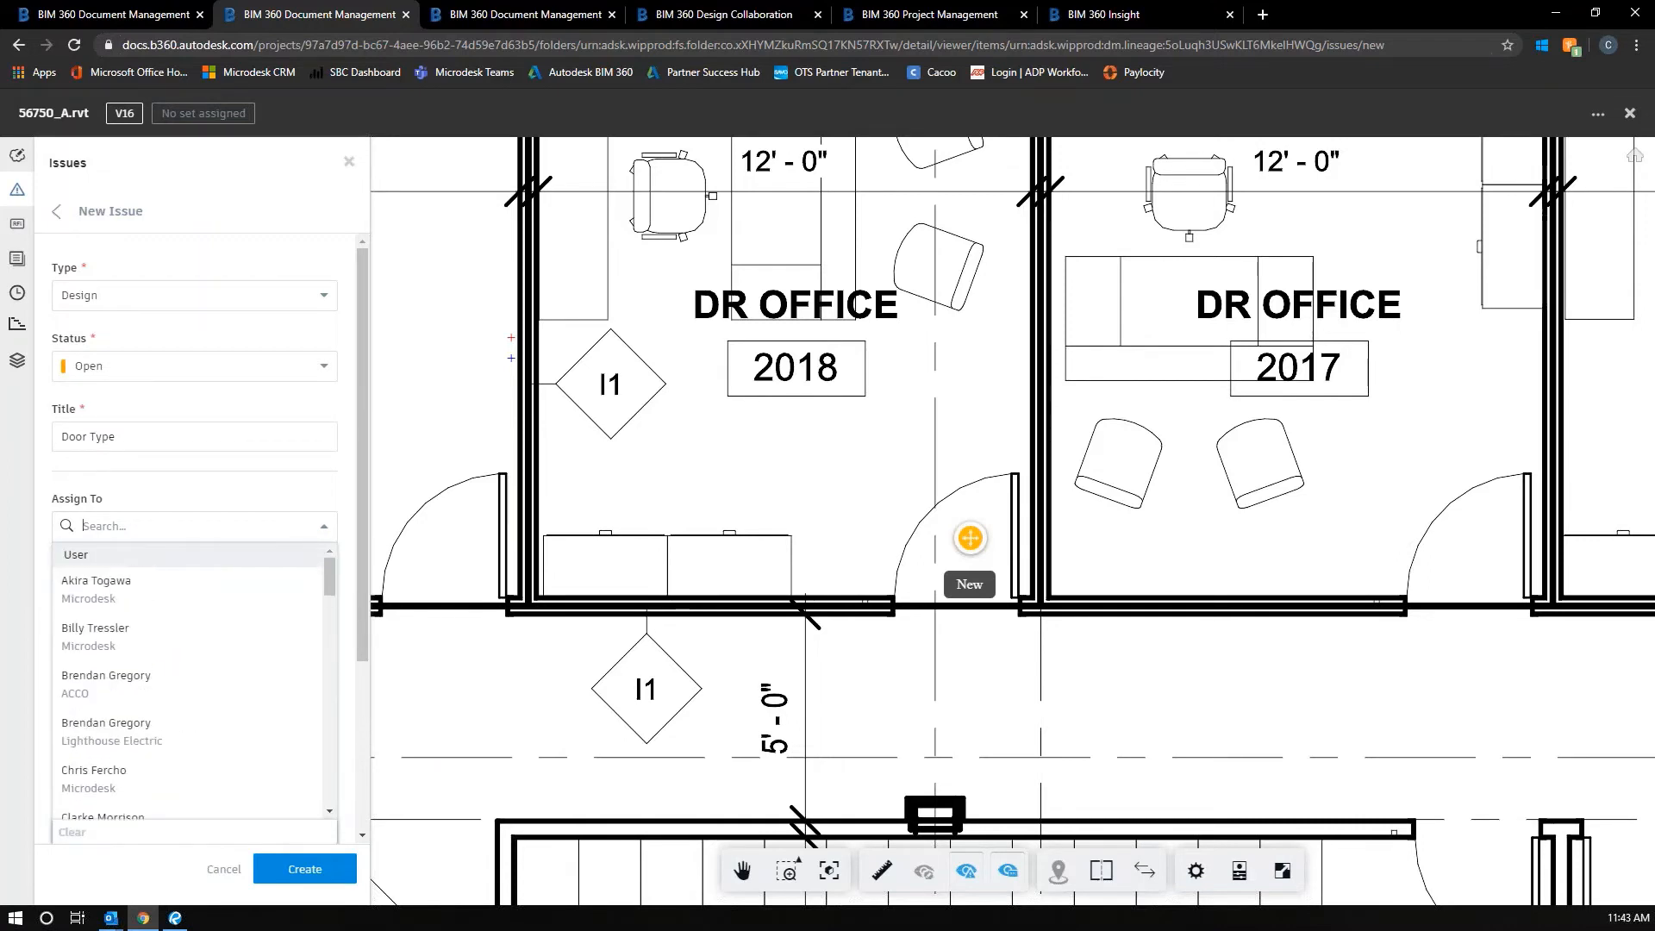
pyautogui.scroll(-10, 188, 689)
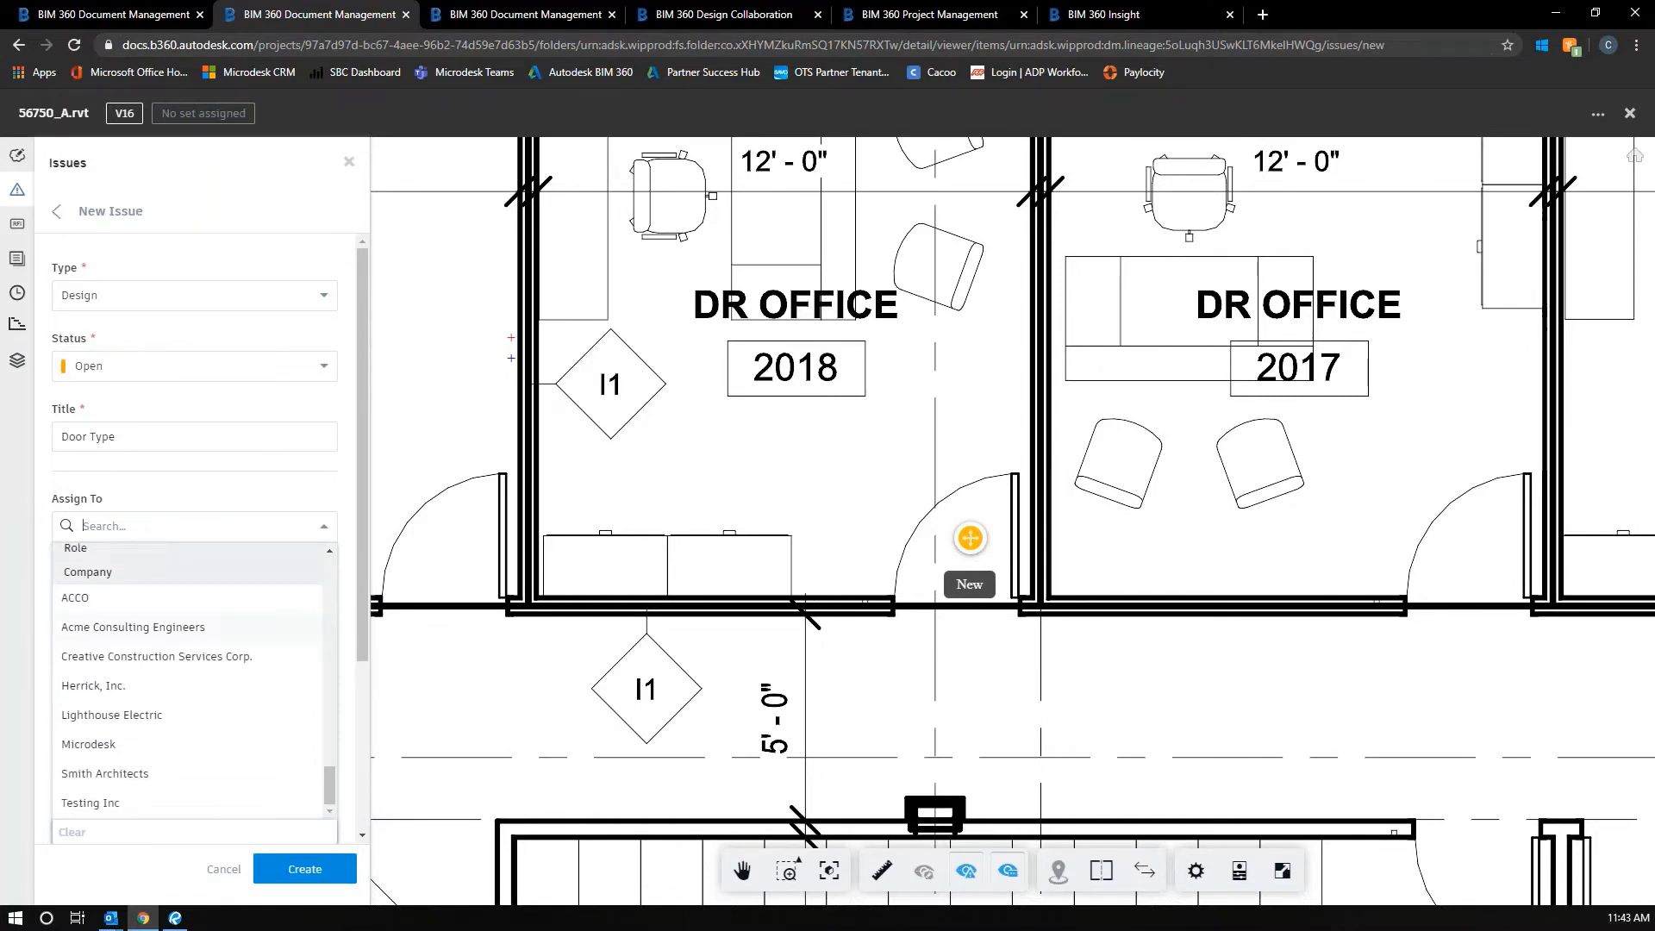
pyautogui.scroll(10, 158, 639)
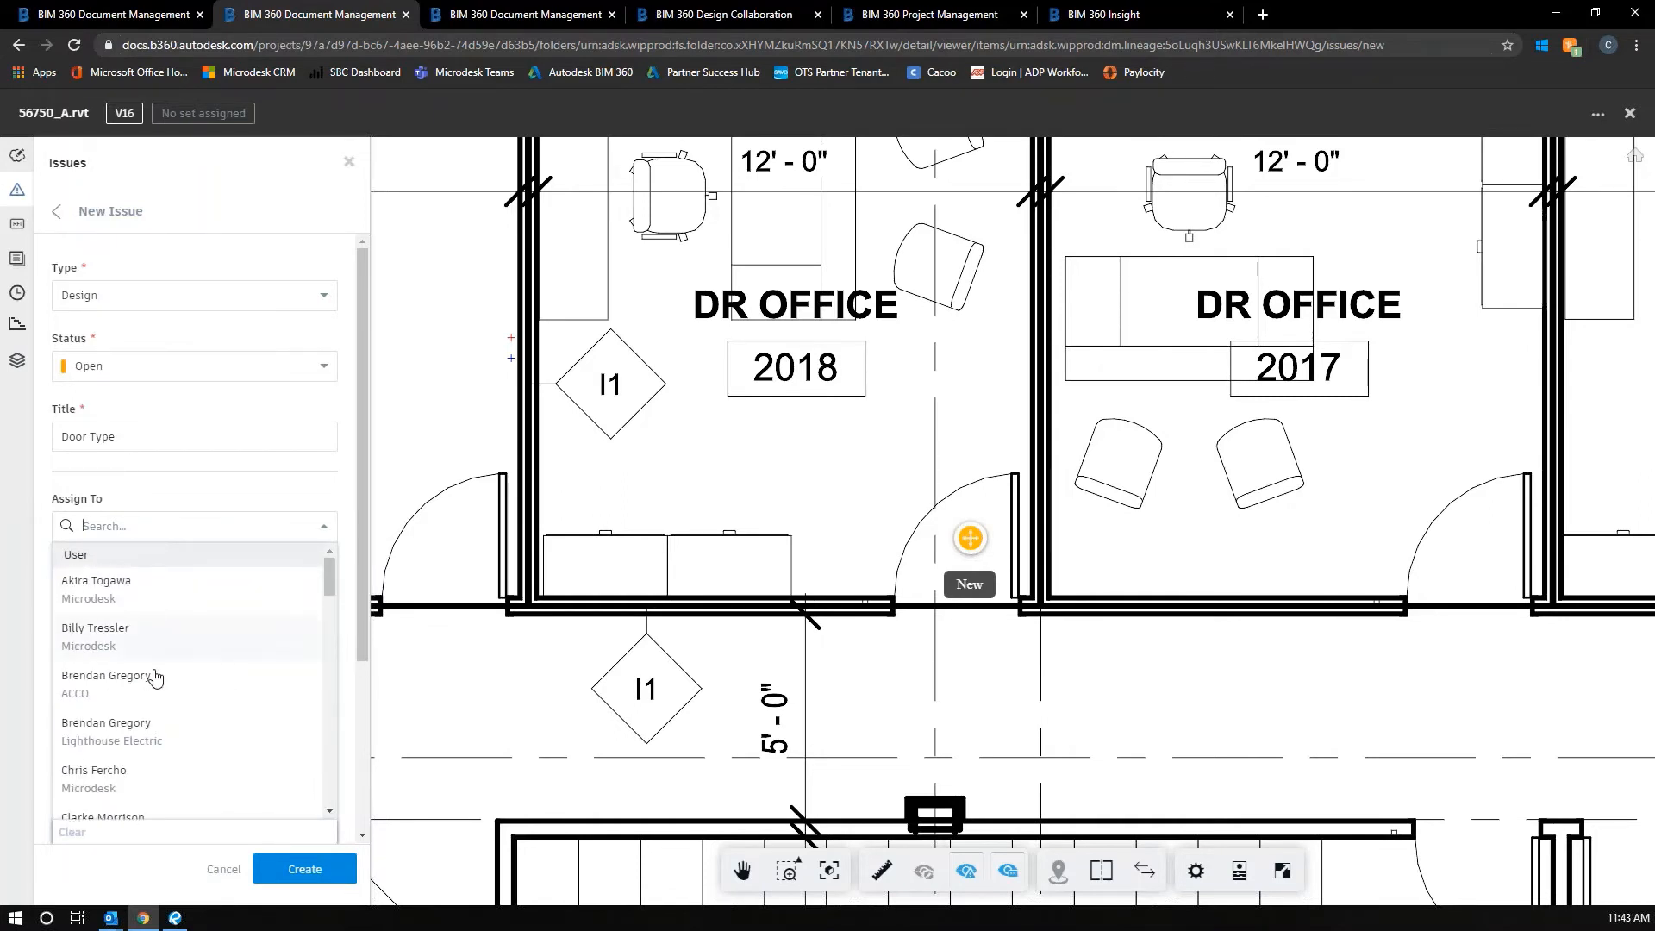
pyautogui.scroll(-3, 156, 679)
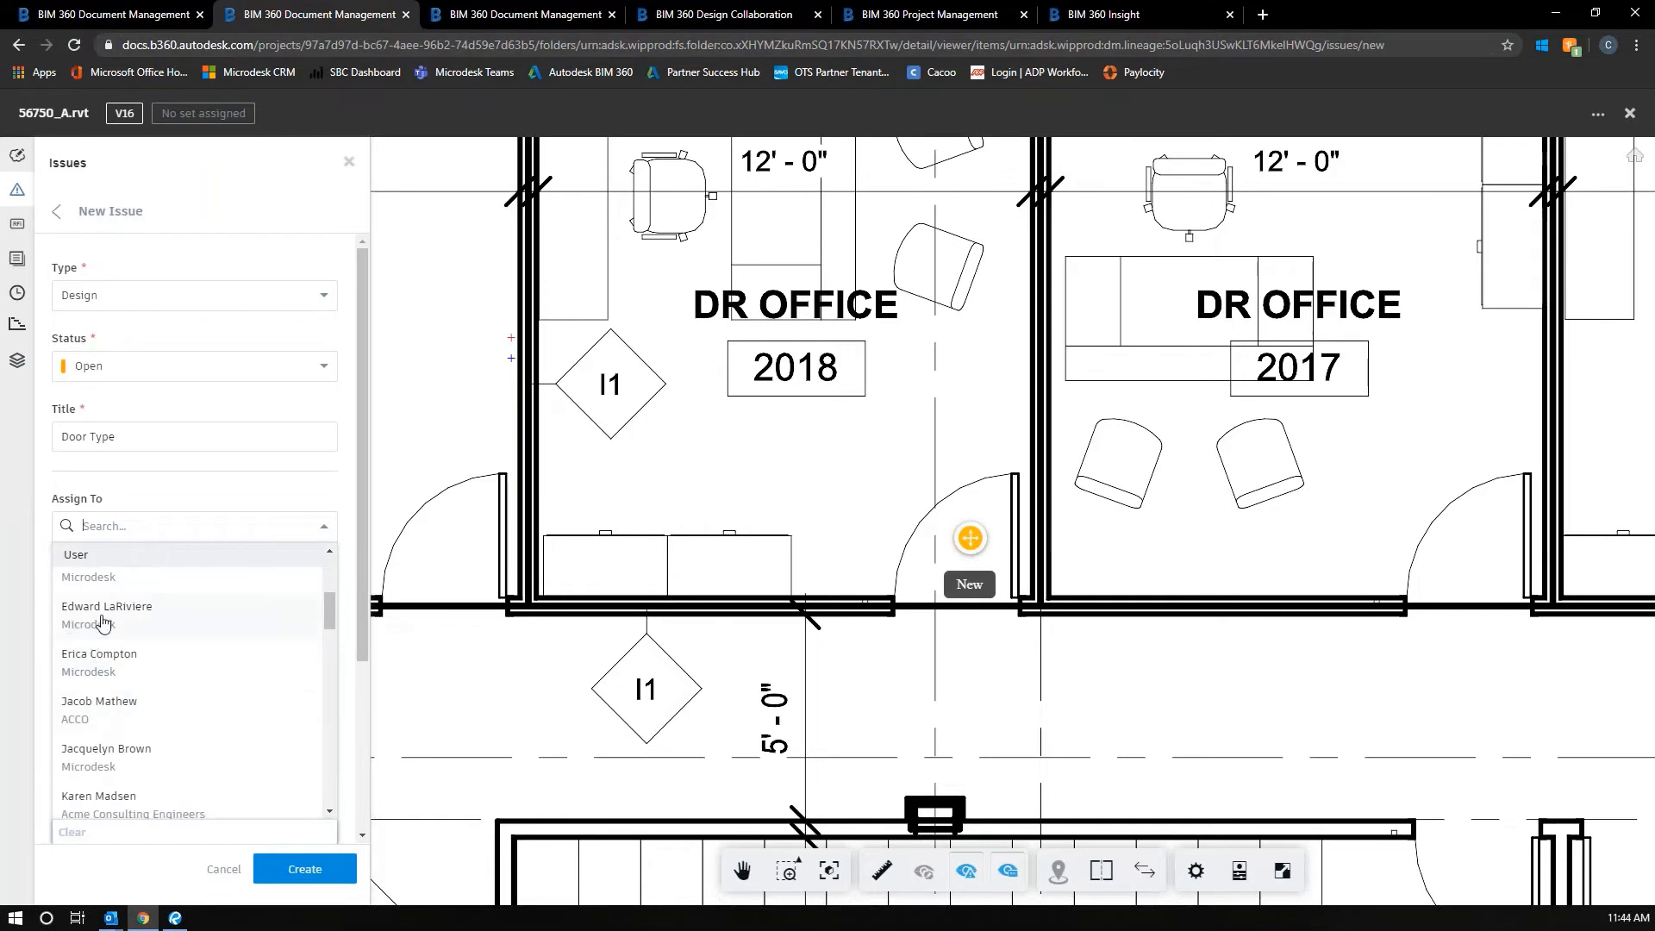
pyautogui.scroll(-6, 102, 619)
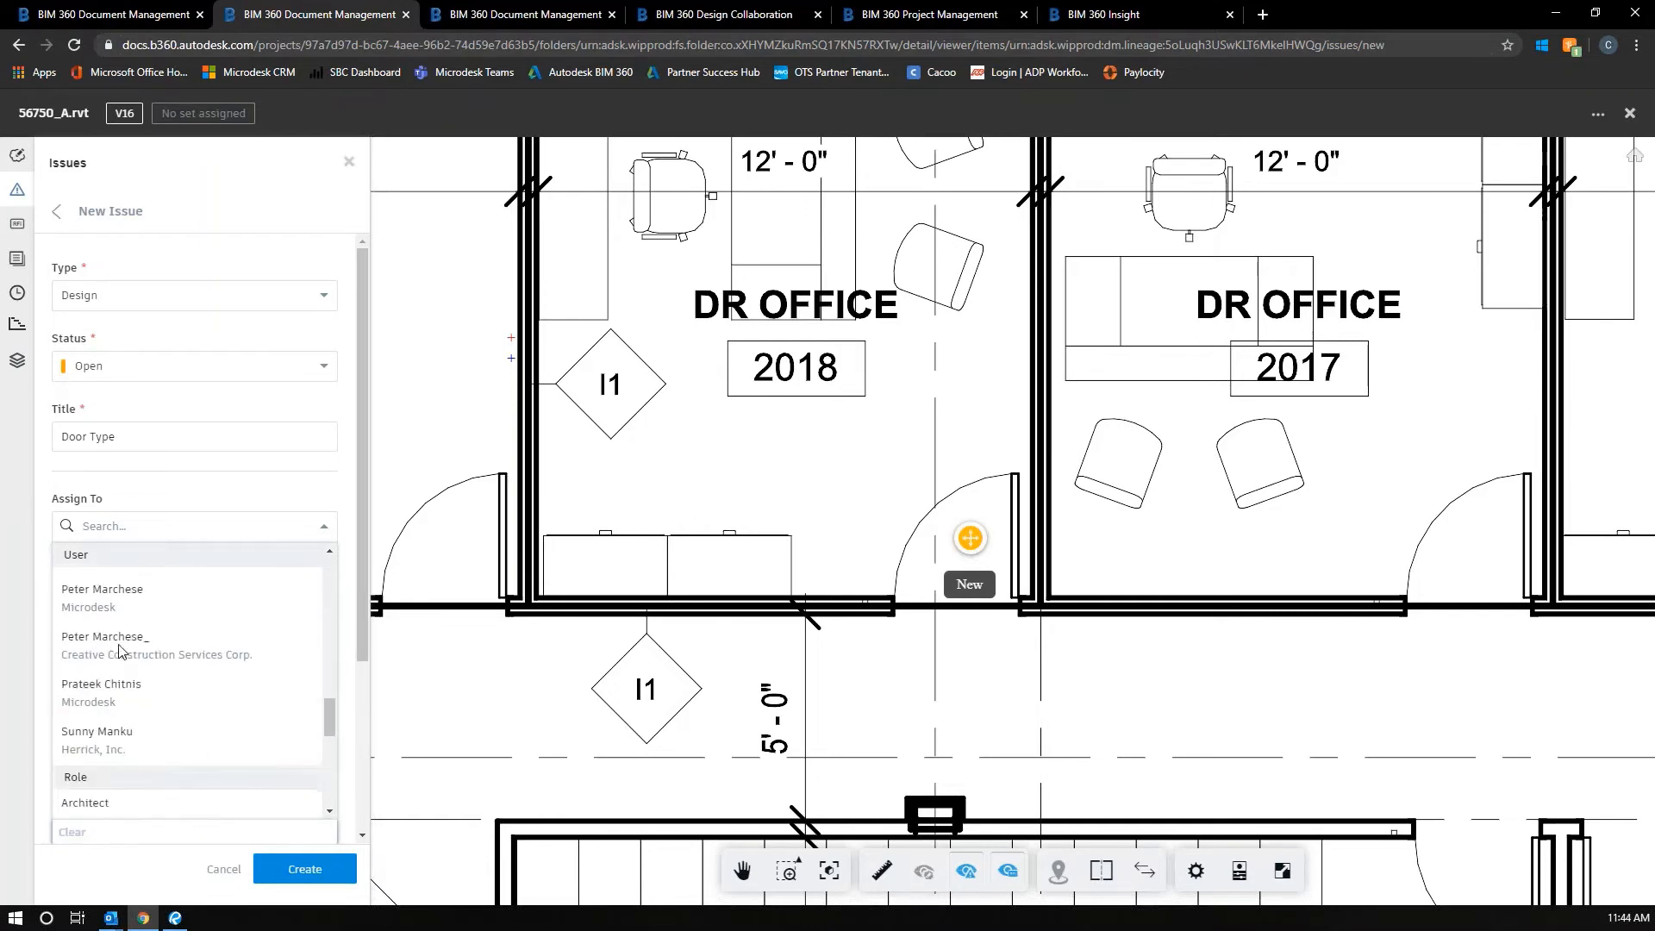
pyautogui.scroll(3, 112, 647)
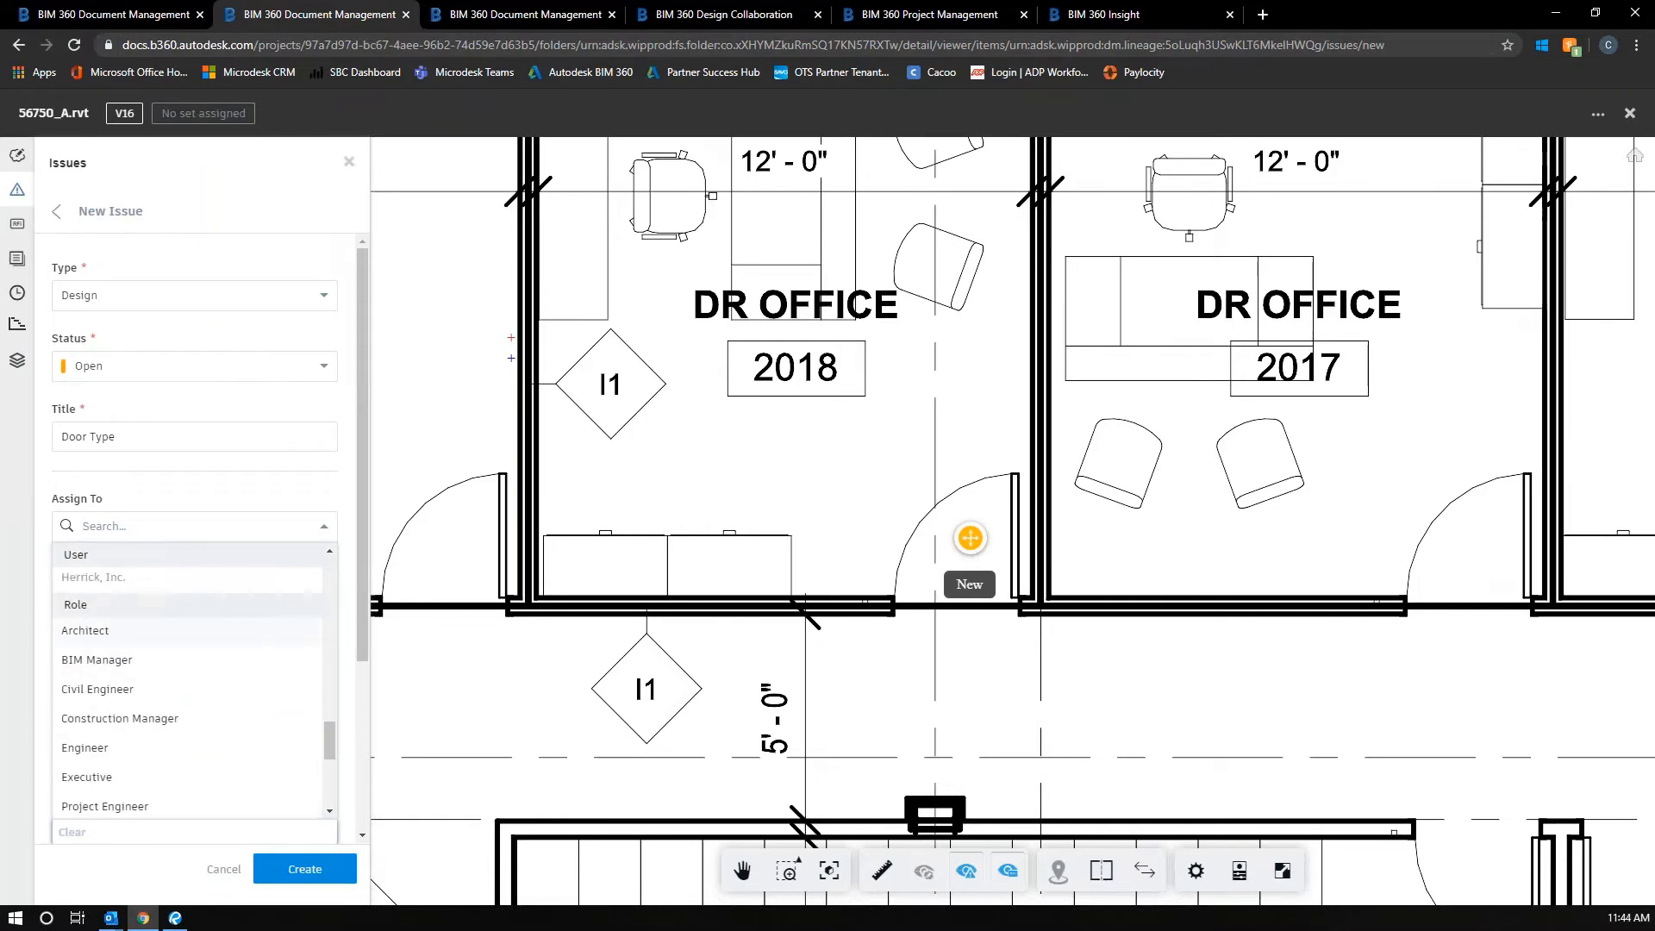
pyautogui.scroll(-2, 108, 668)
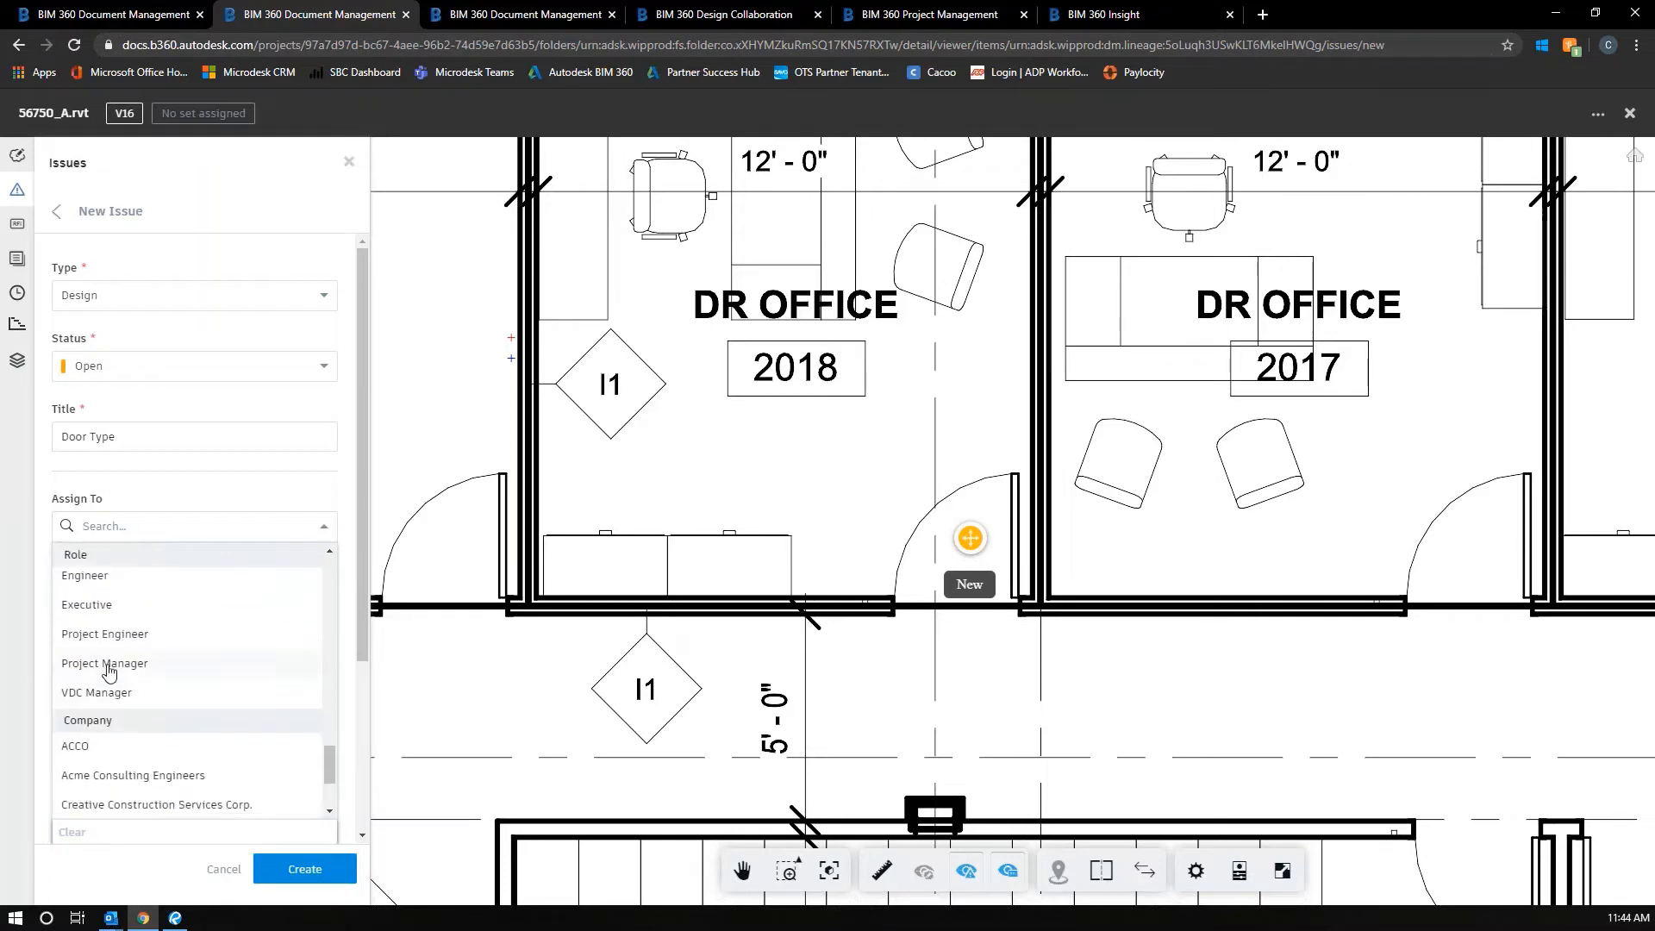
pyautogui.scroll(2, 162, 681)
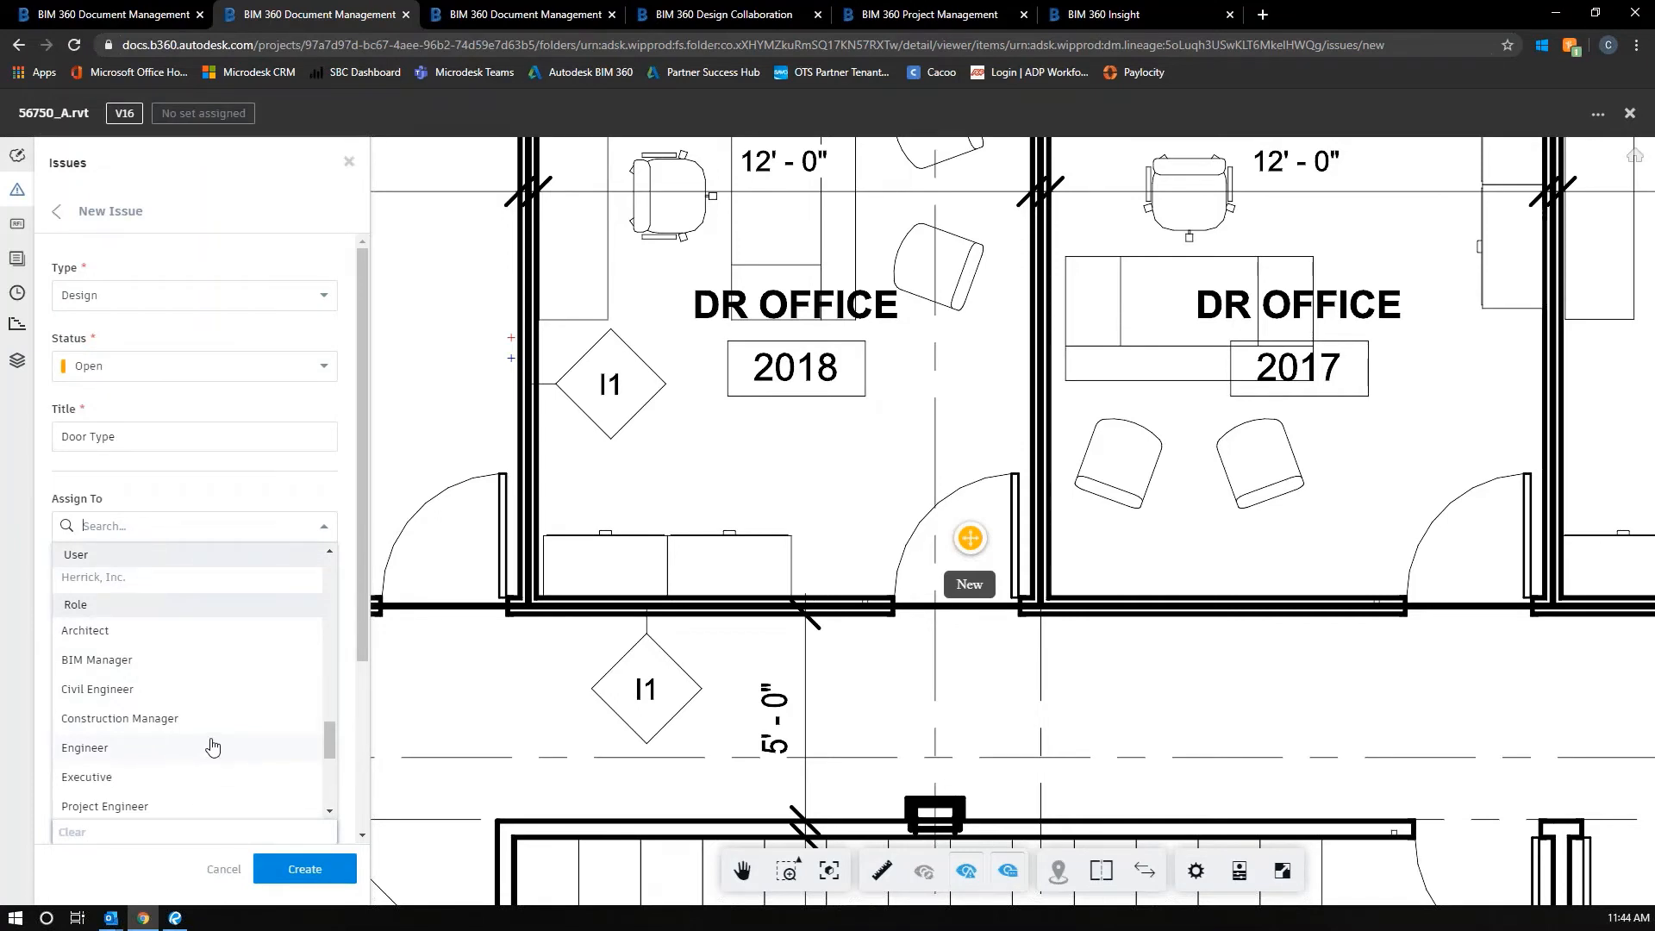
pyautogui.scroll(-3, 213, 747)
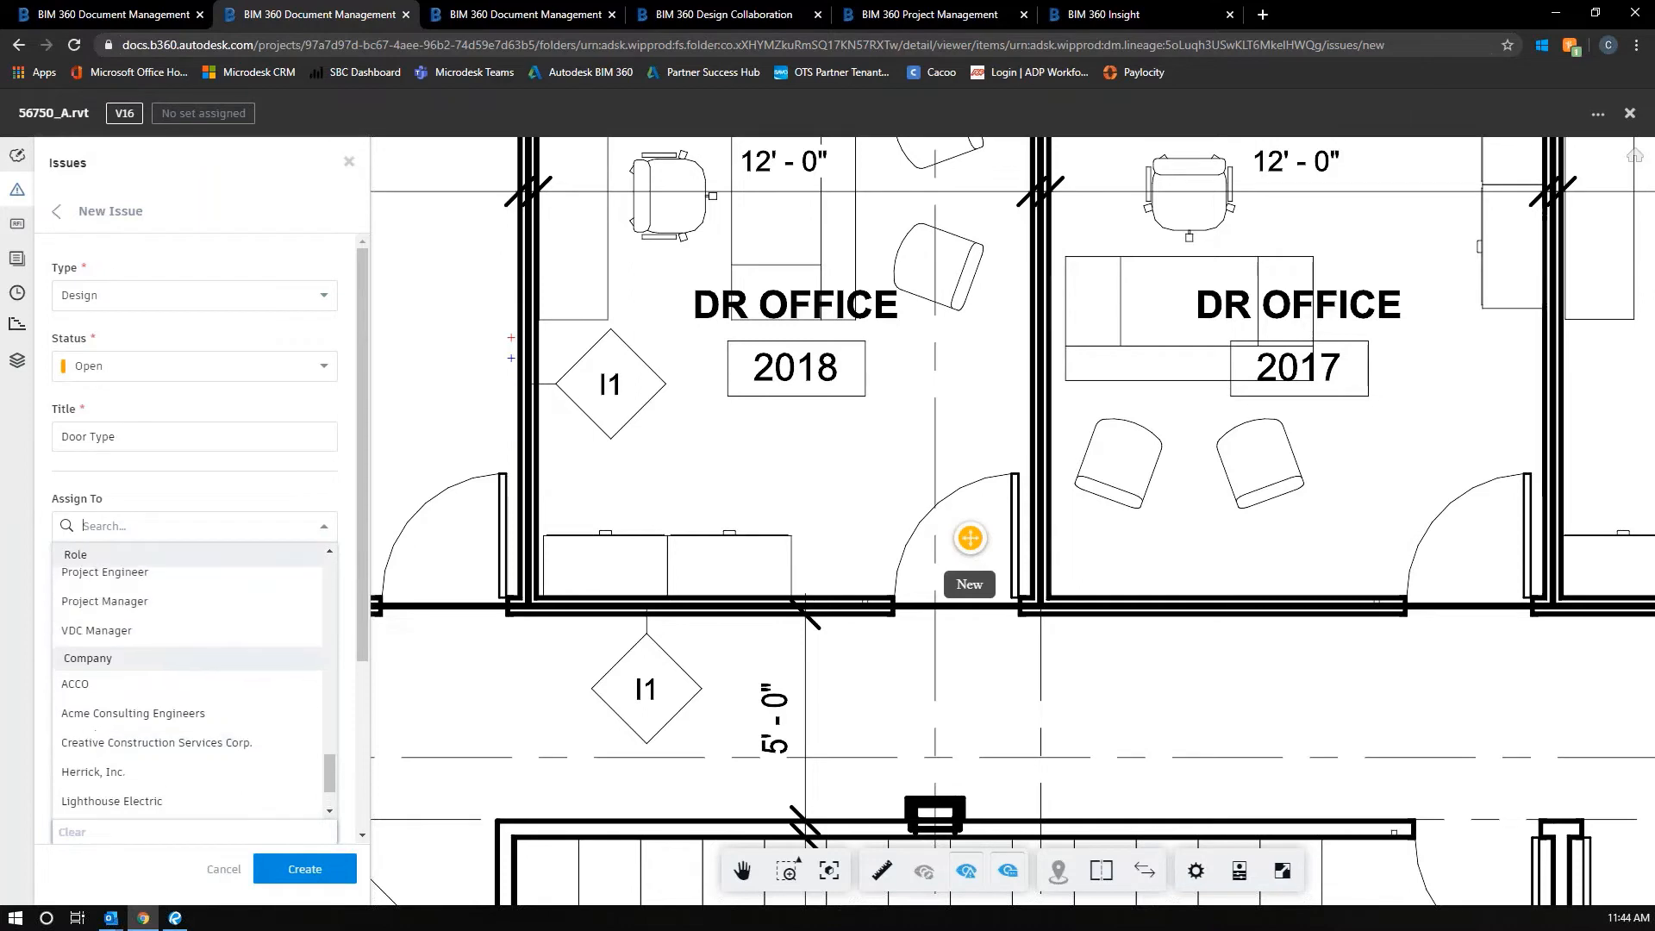
pyautogui.scroll(-2, 116, 742)
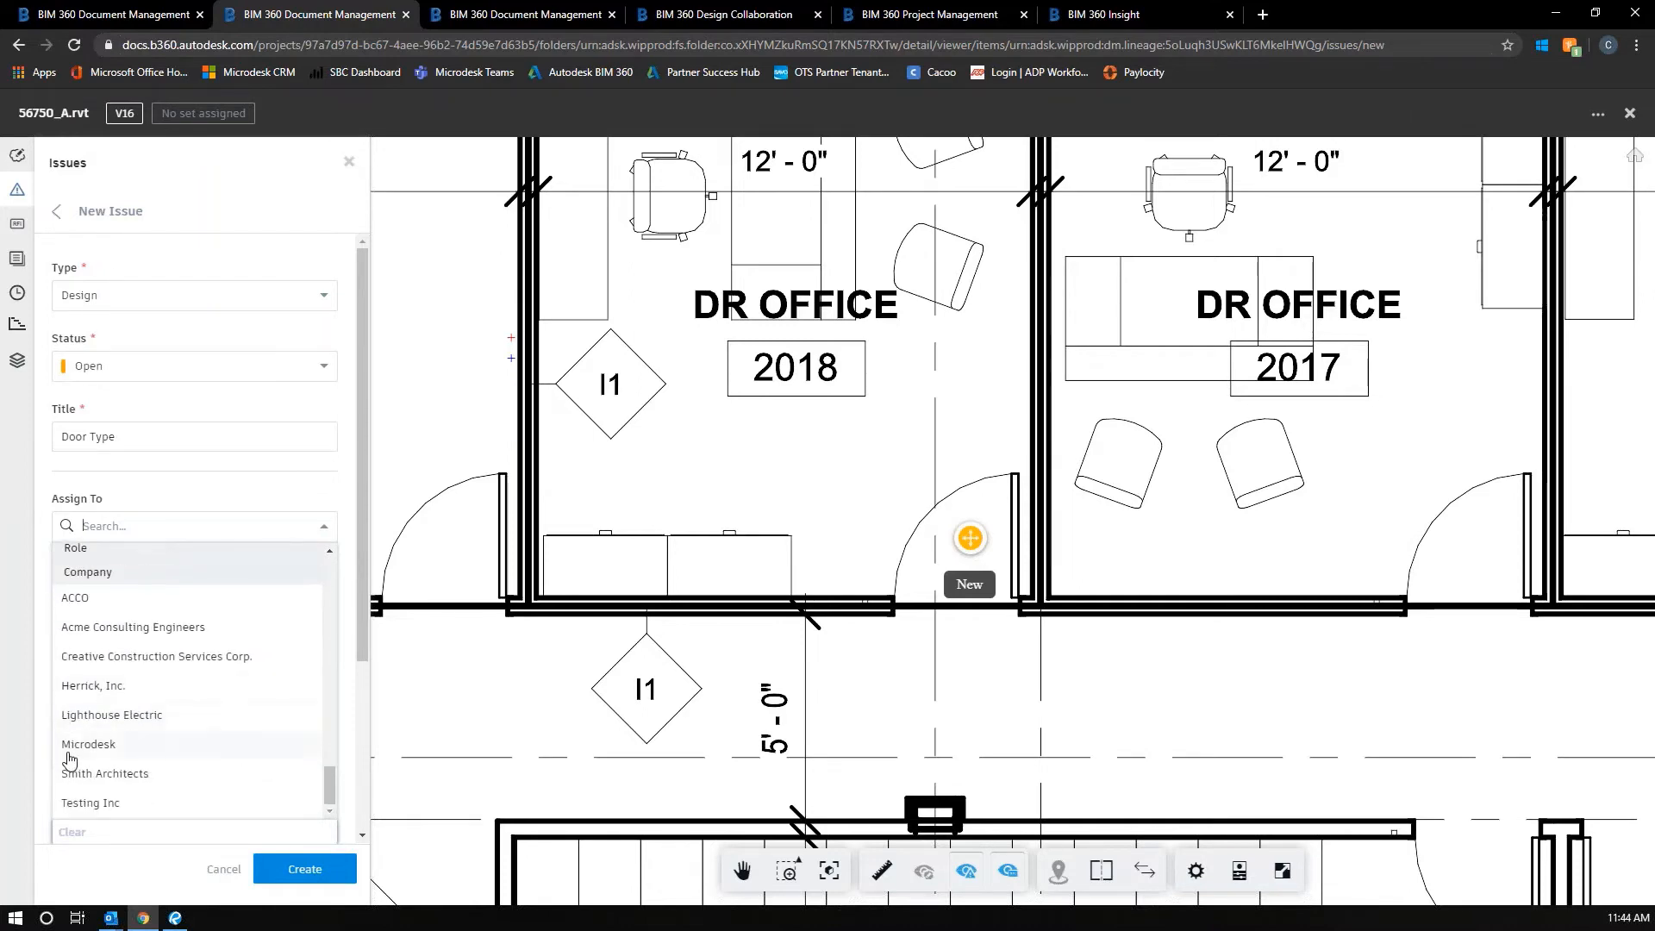
pyautogui.scroll(-5, 140, 753)
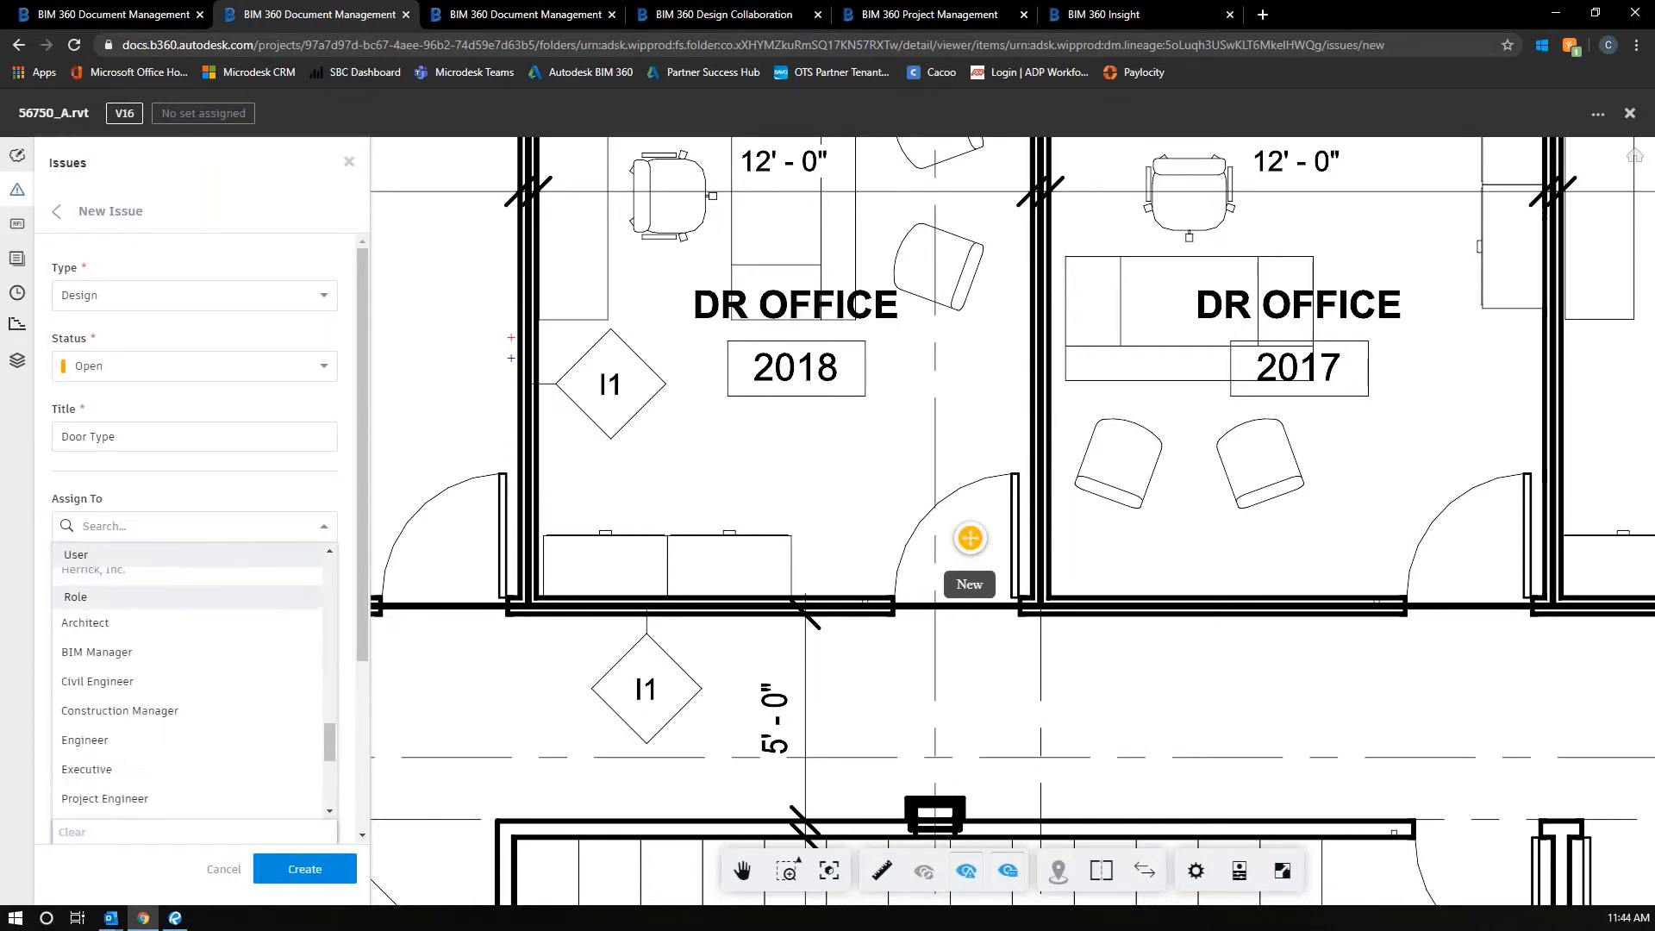
pyautogui.scroll(5, 140, 647)
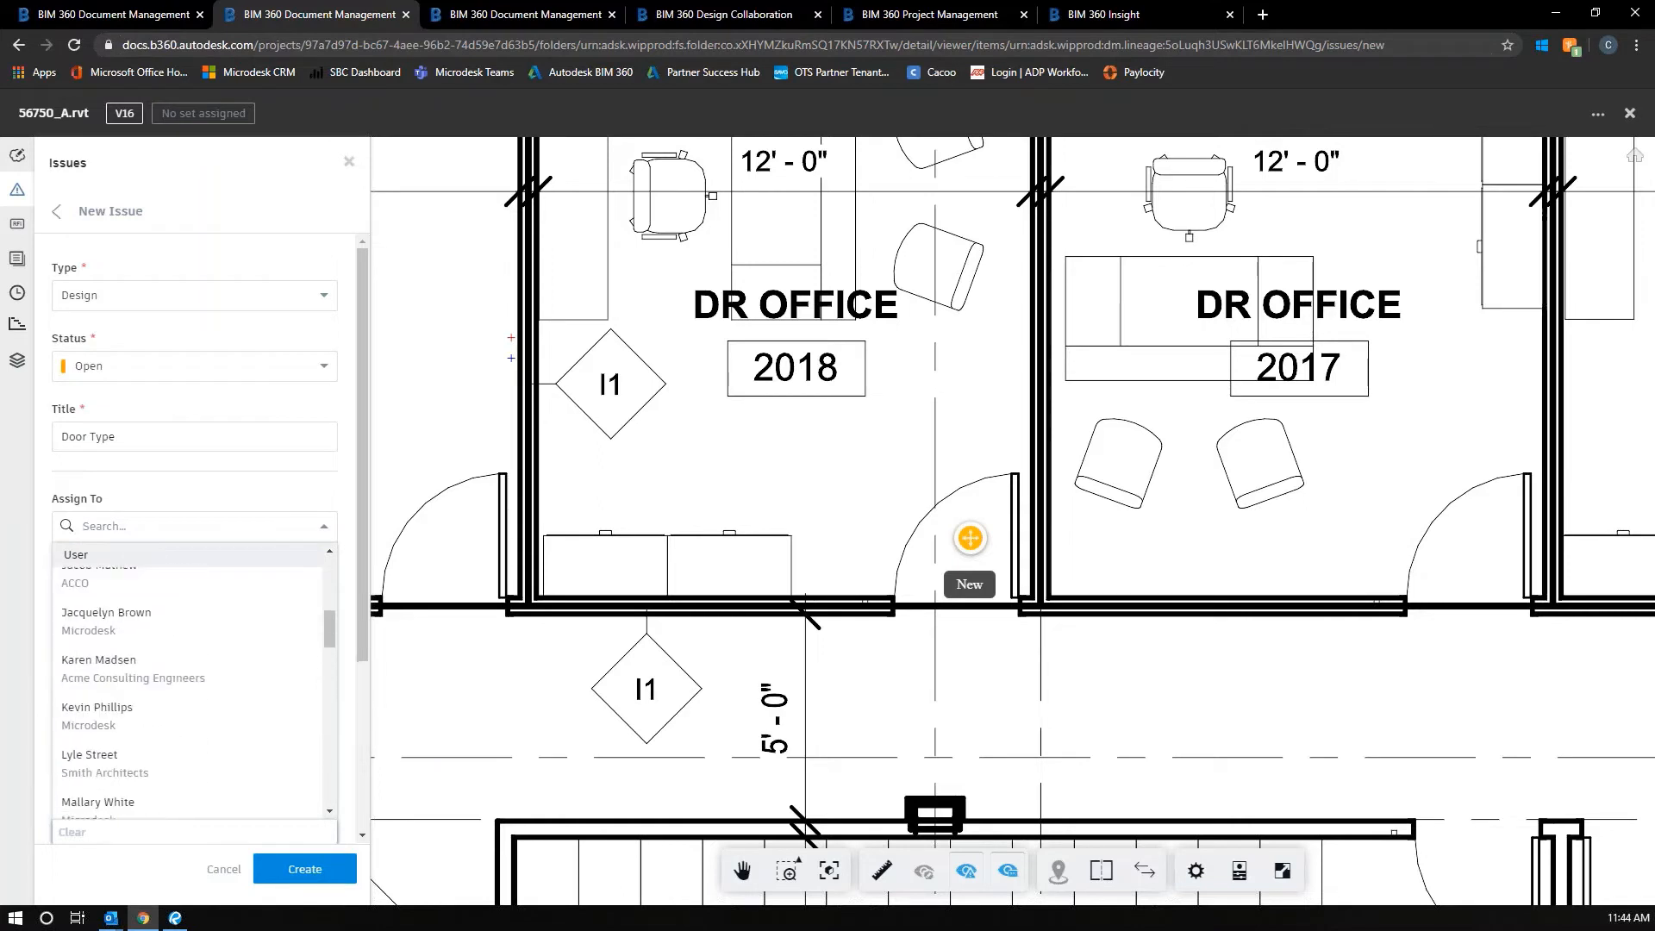
pyautogui.click(140, 648)
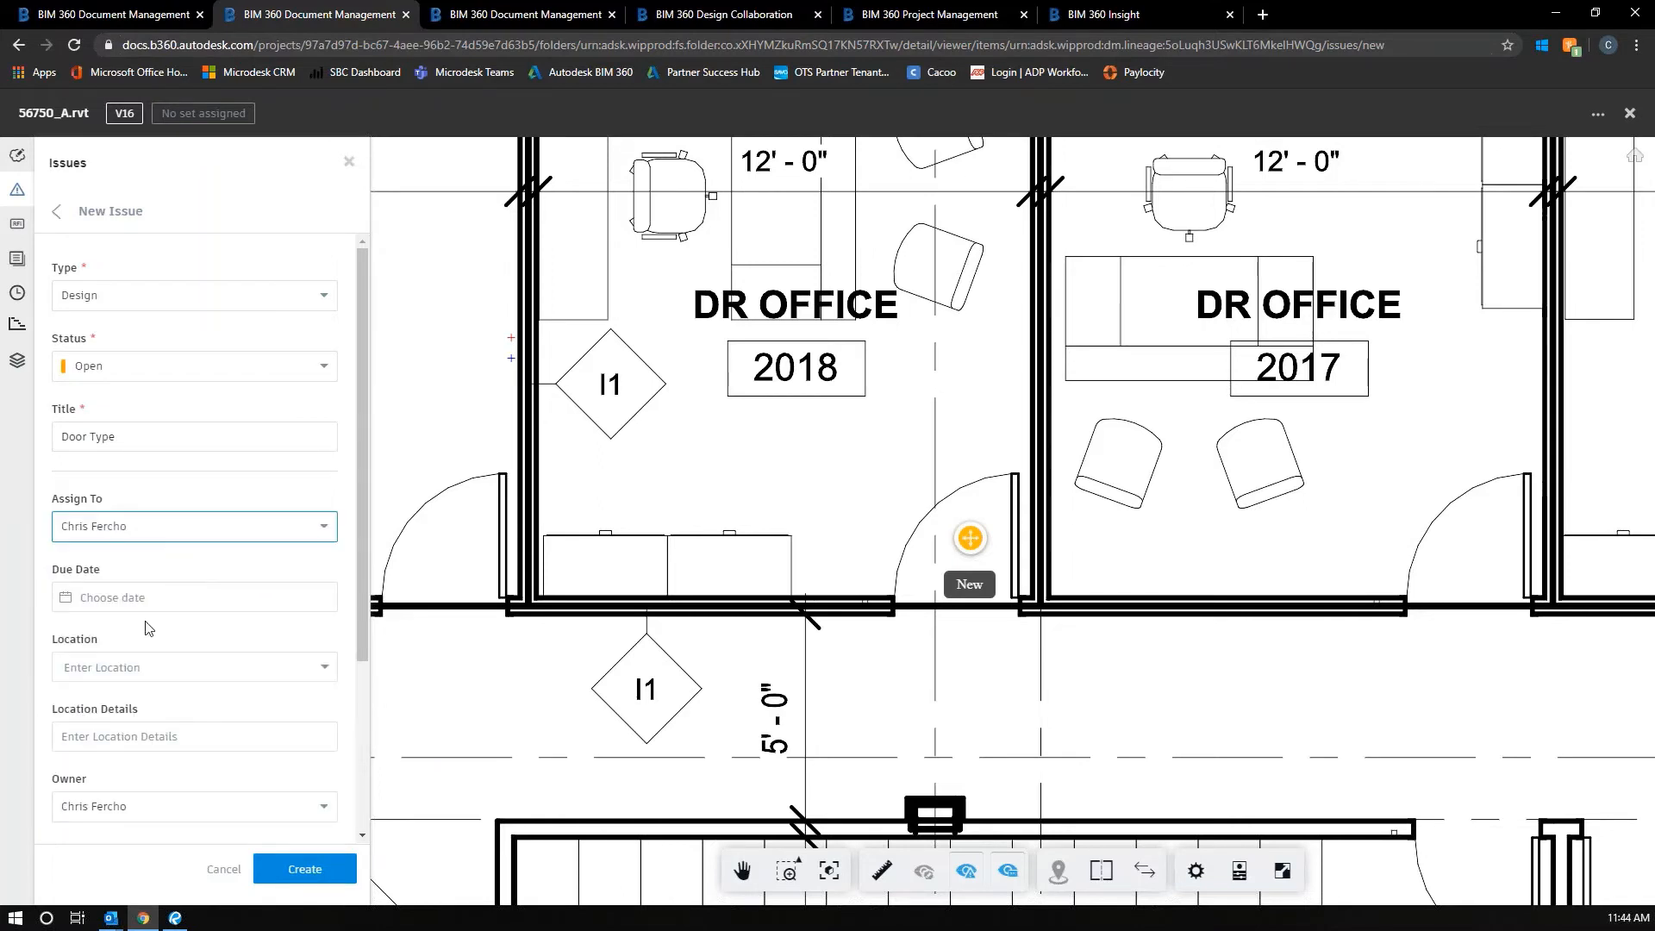
# - Set the issue's due date to May 21, 2020 and check the location choices without picking one
pyautogui.click(138, 593)
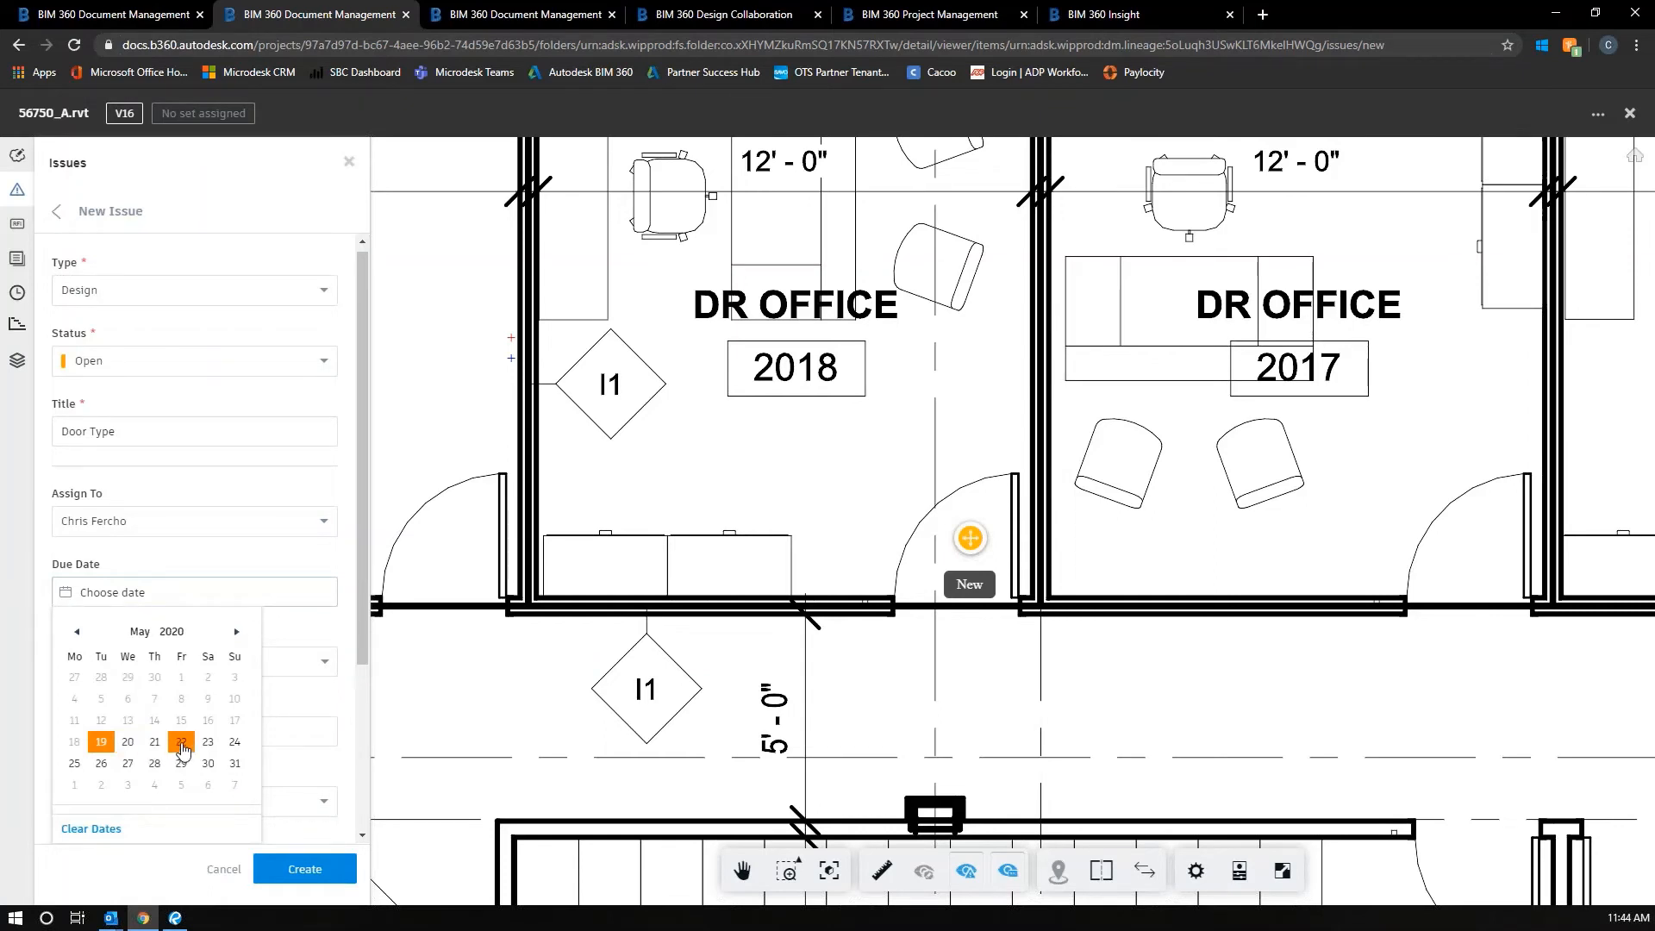
pyautogui.click(156, 742)
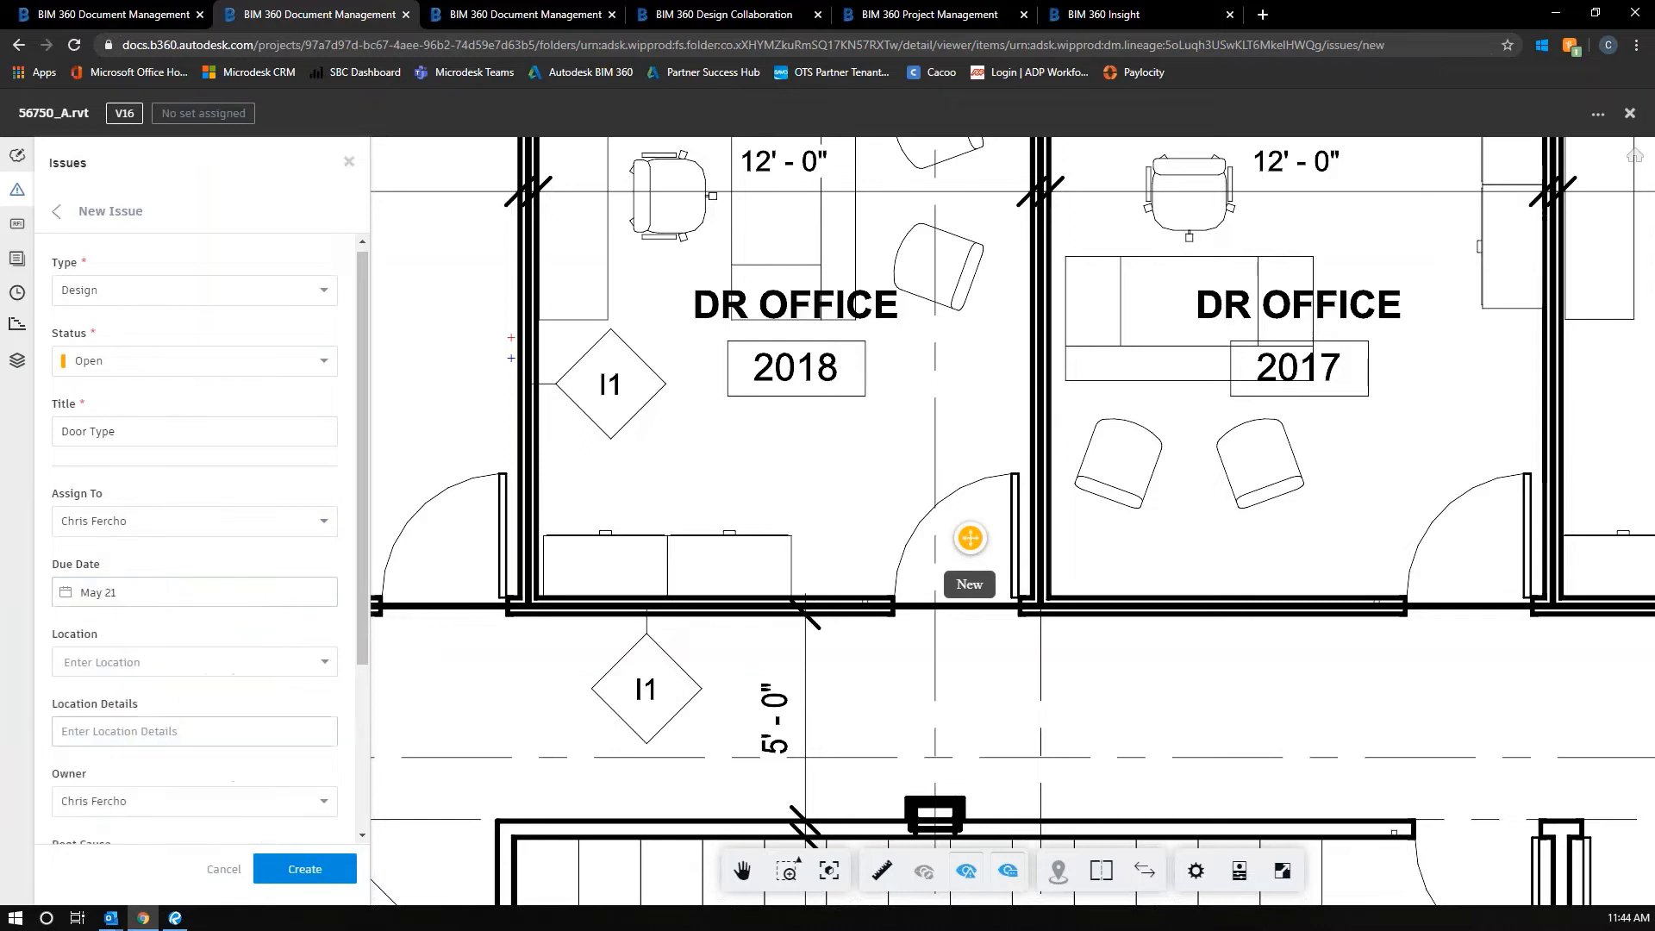
pyautogui.click(259, 670)
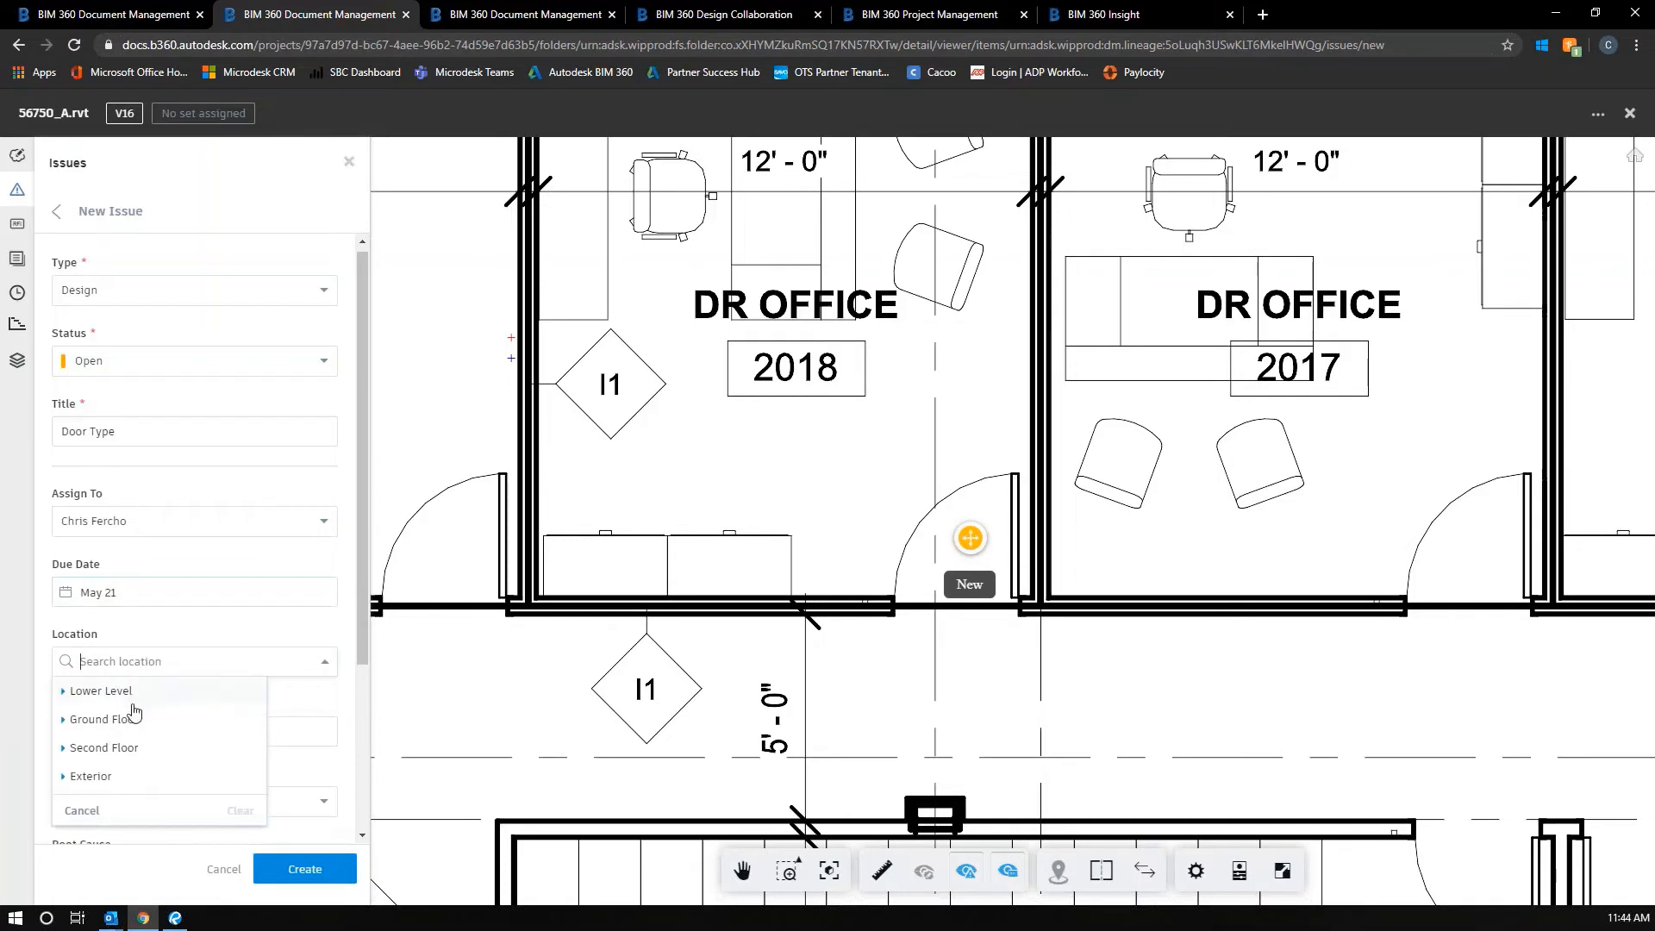
pyautogui.scroll(-3, 259, 672)
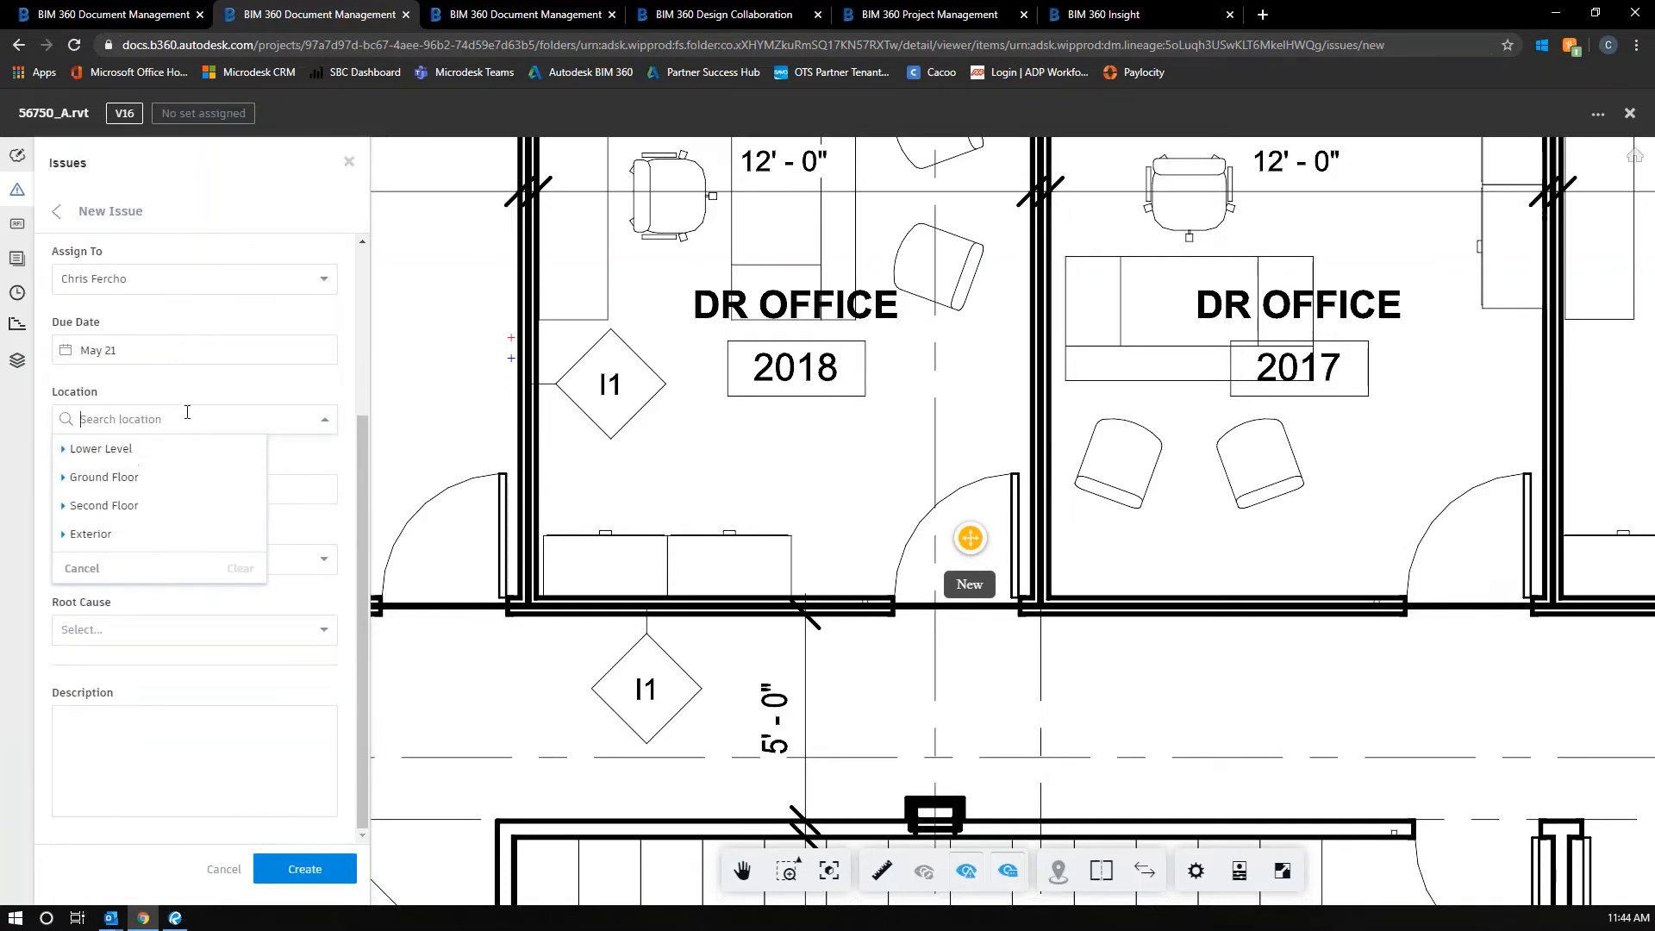
pyautogui.click(306, 456)
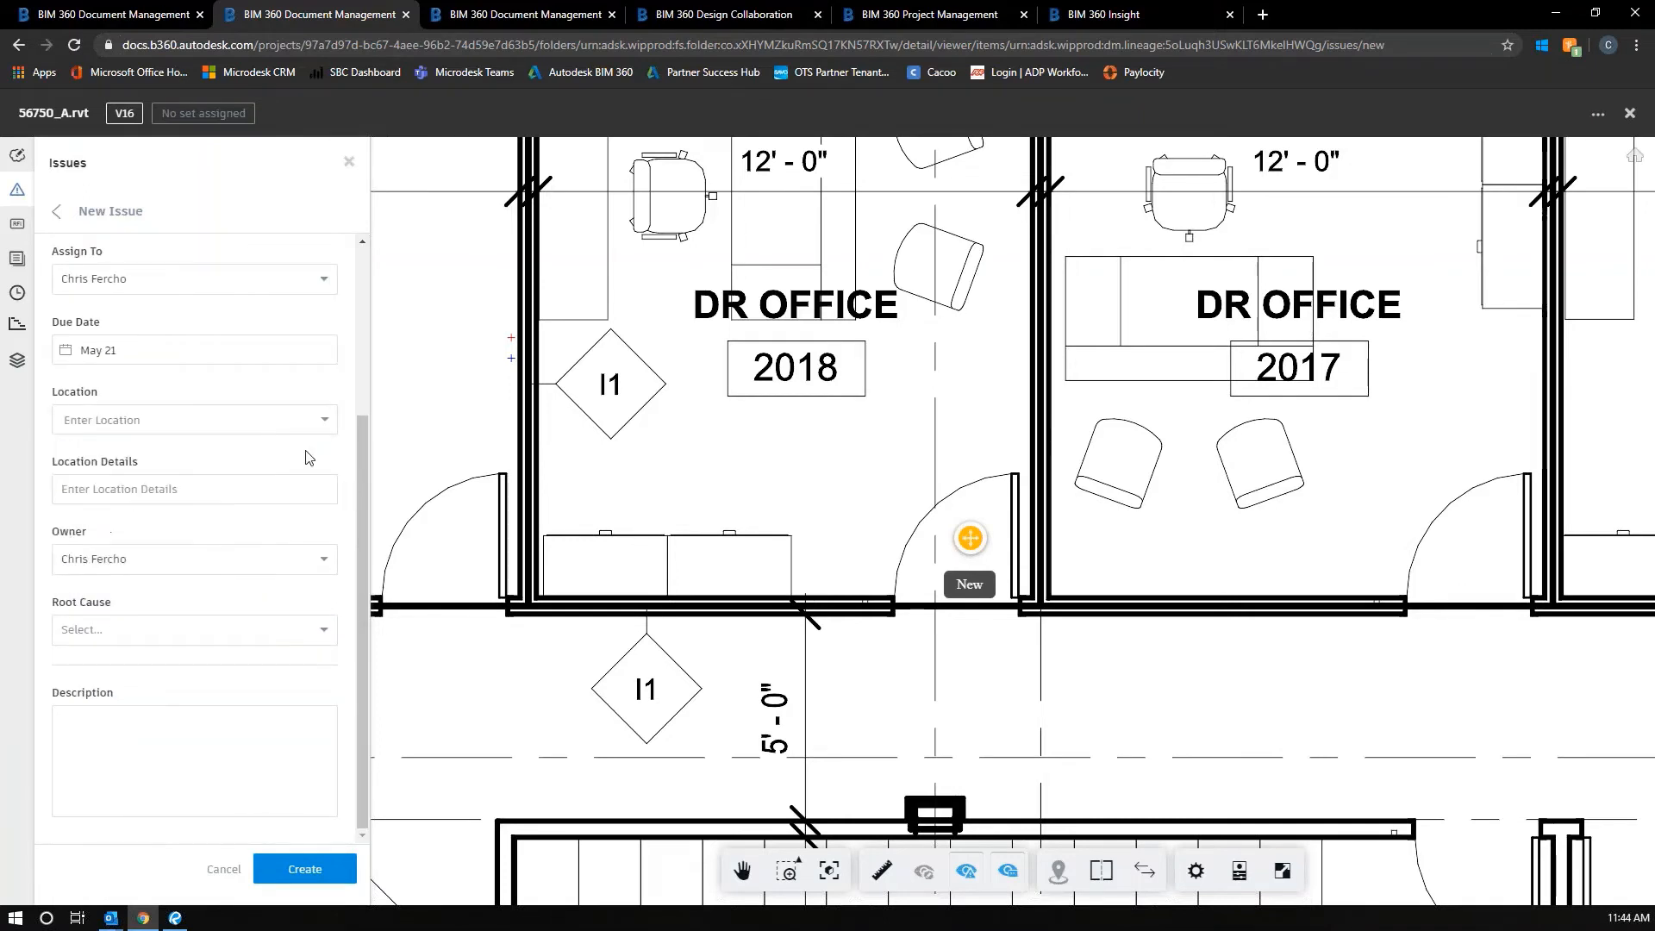
pyautogui.click(157, 494)
# - Set the issue's root cause to Documentation Incomplete under the Design category
pyautogui.click(95, 636)
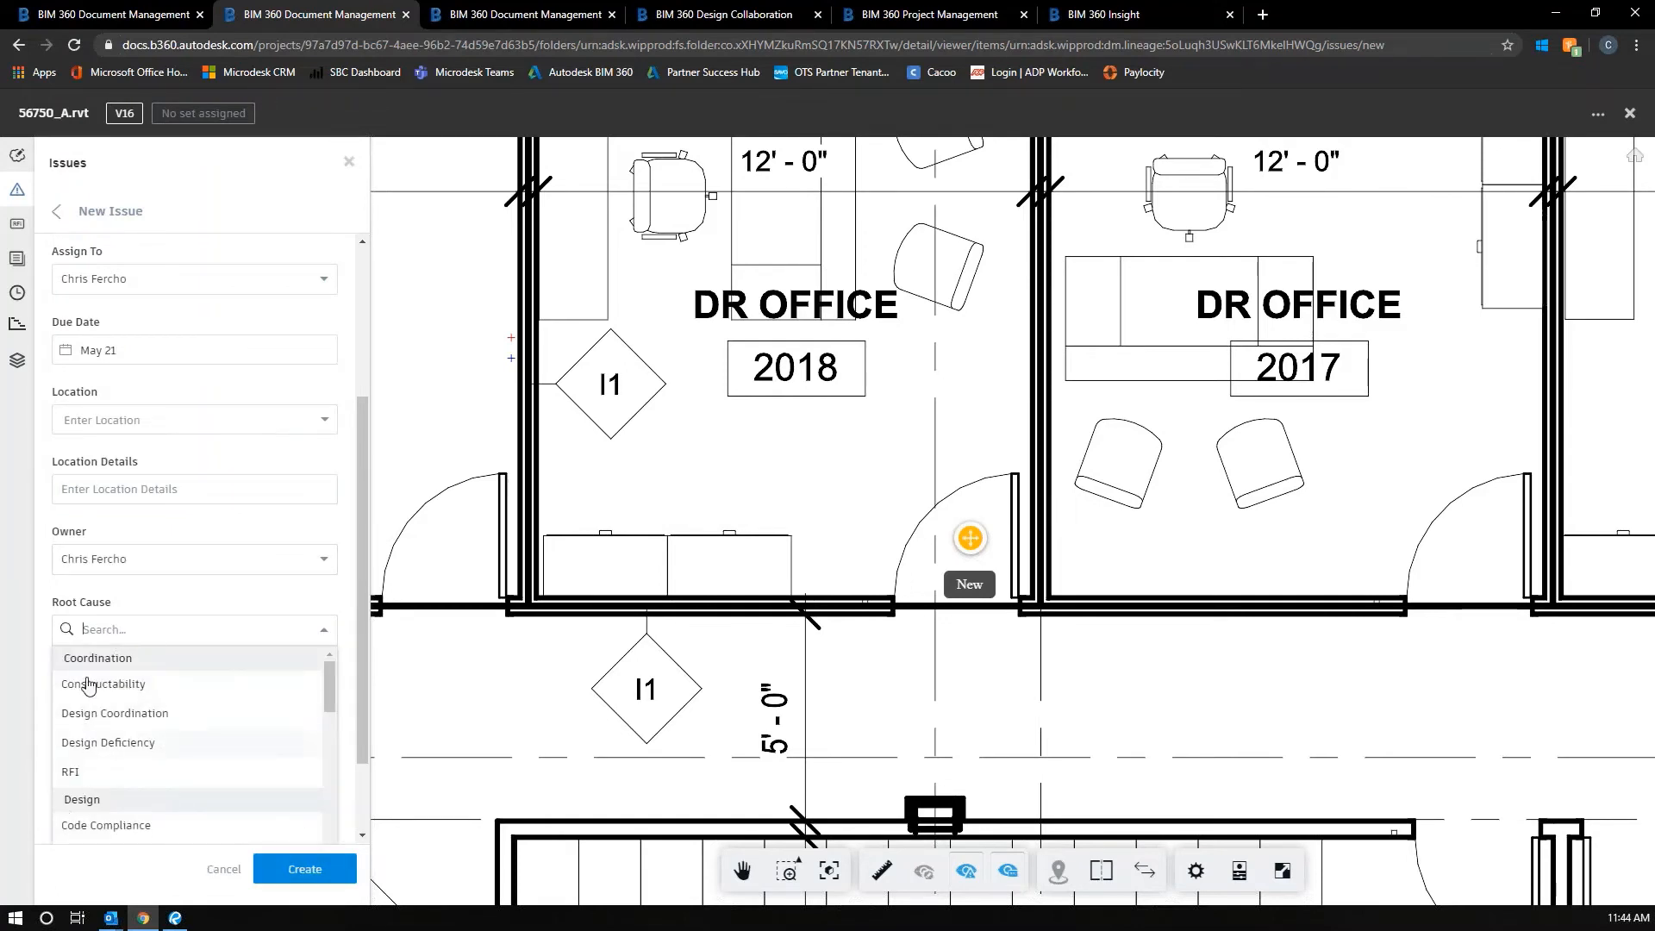
pyautogui.scroll(-2, 169, 743)
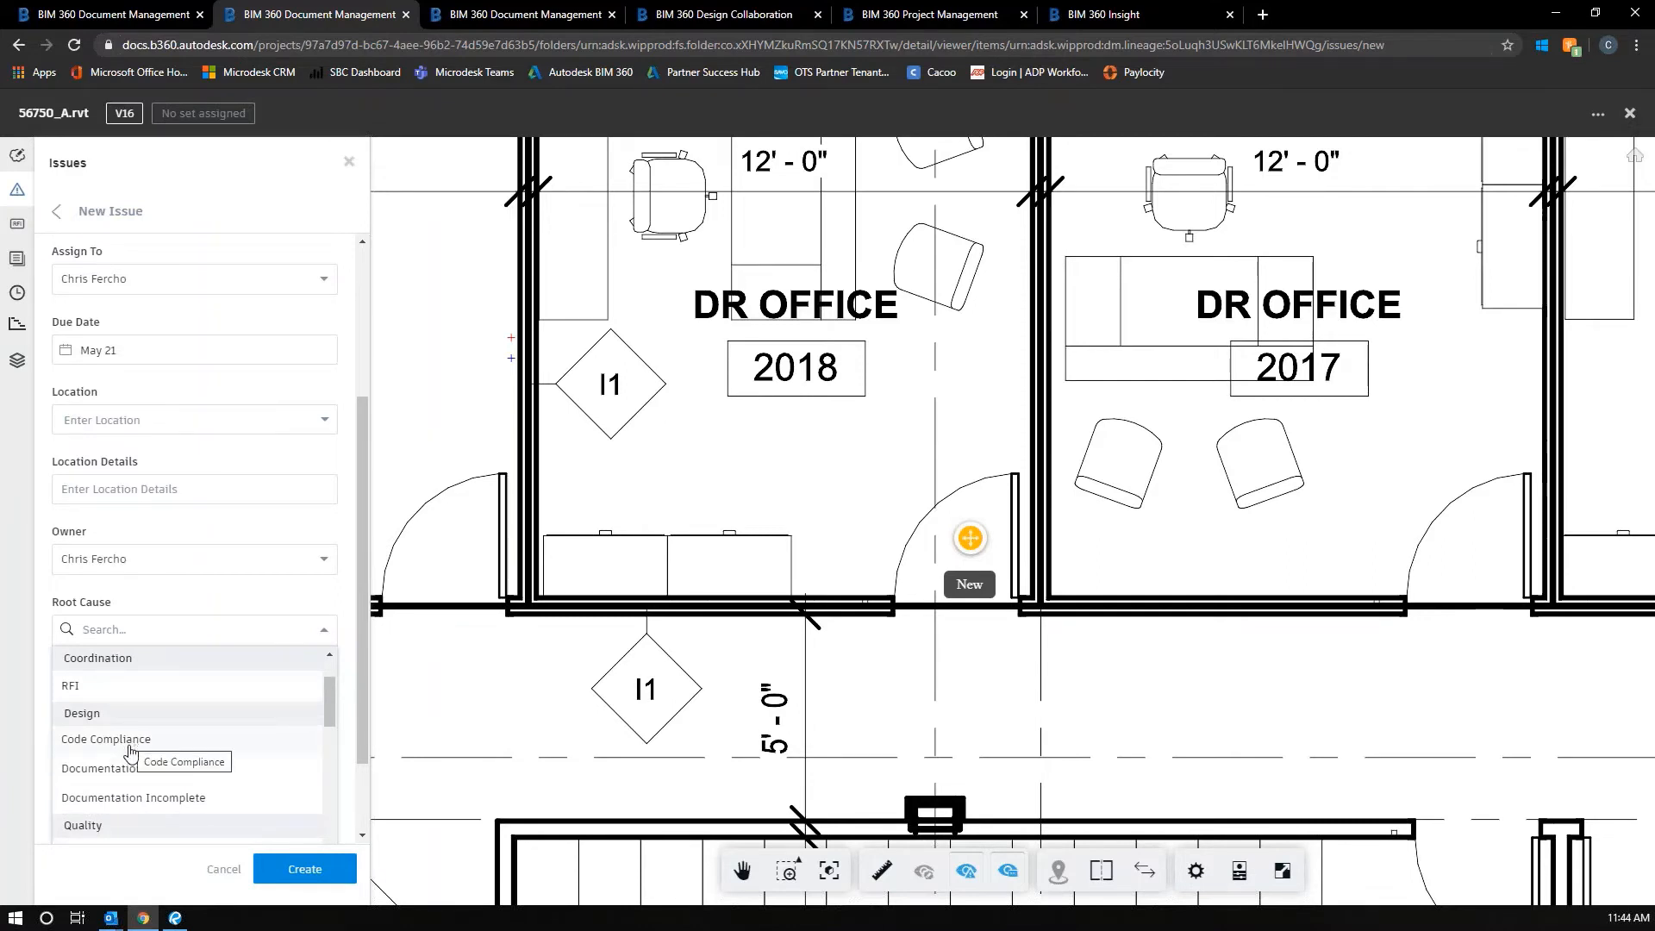
pyautogui.click(155, 799)
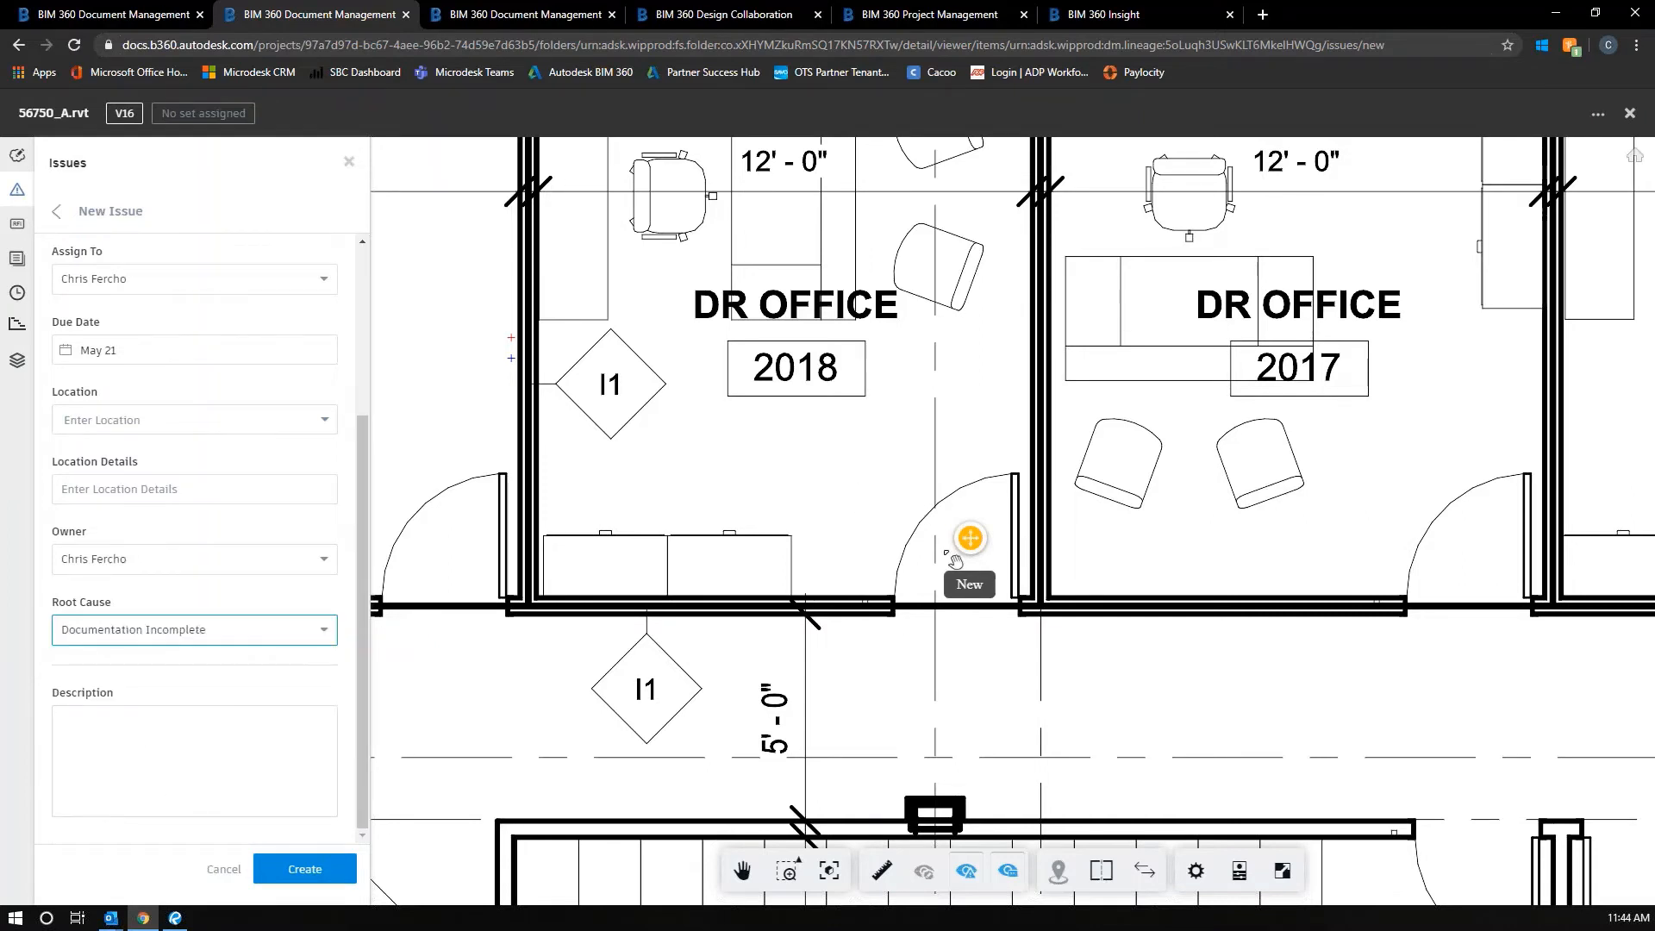
# - Enter "Add Tag" as the issue description and create the issue
pyautogui.click(187, 731)
pyautogui.write('Add')
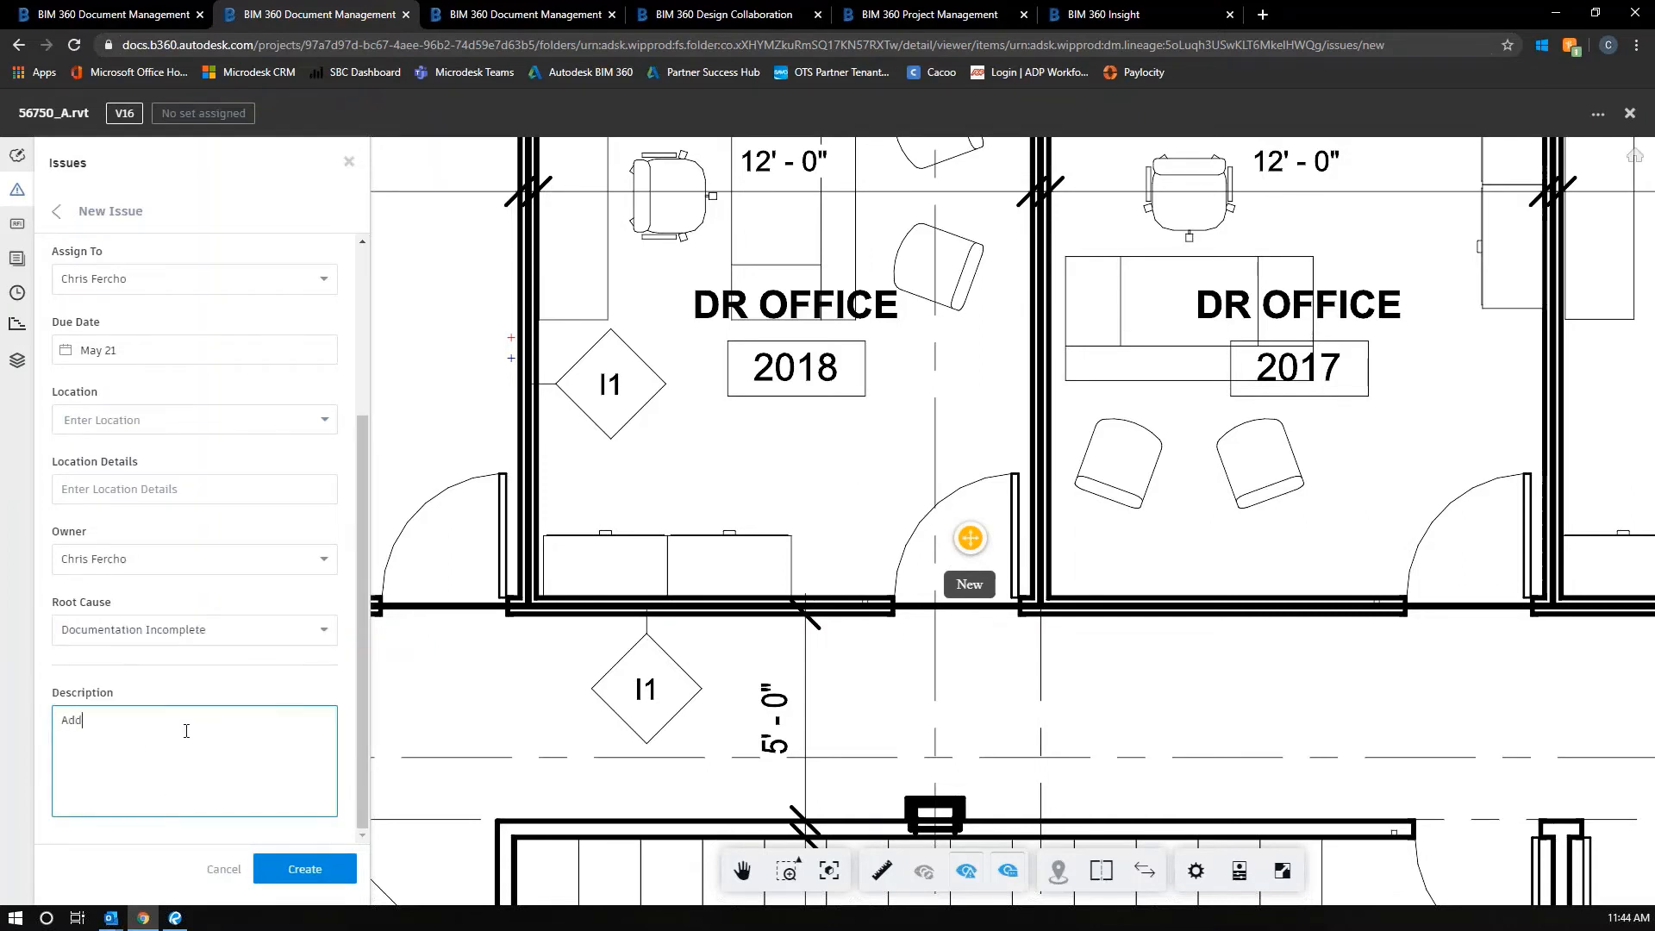
pyautogui.write(' Tag')
pyautogui.click(308, 869)
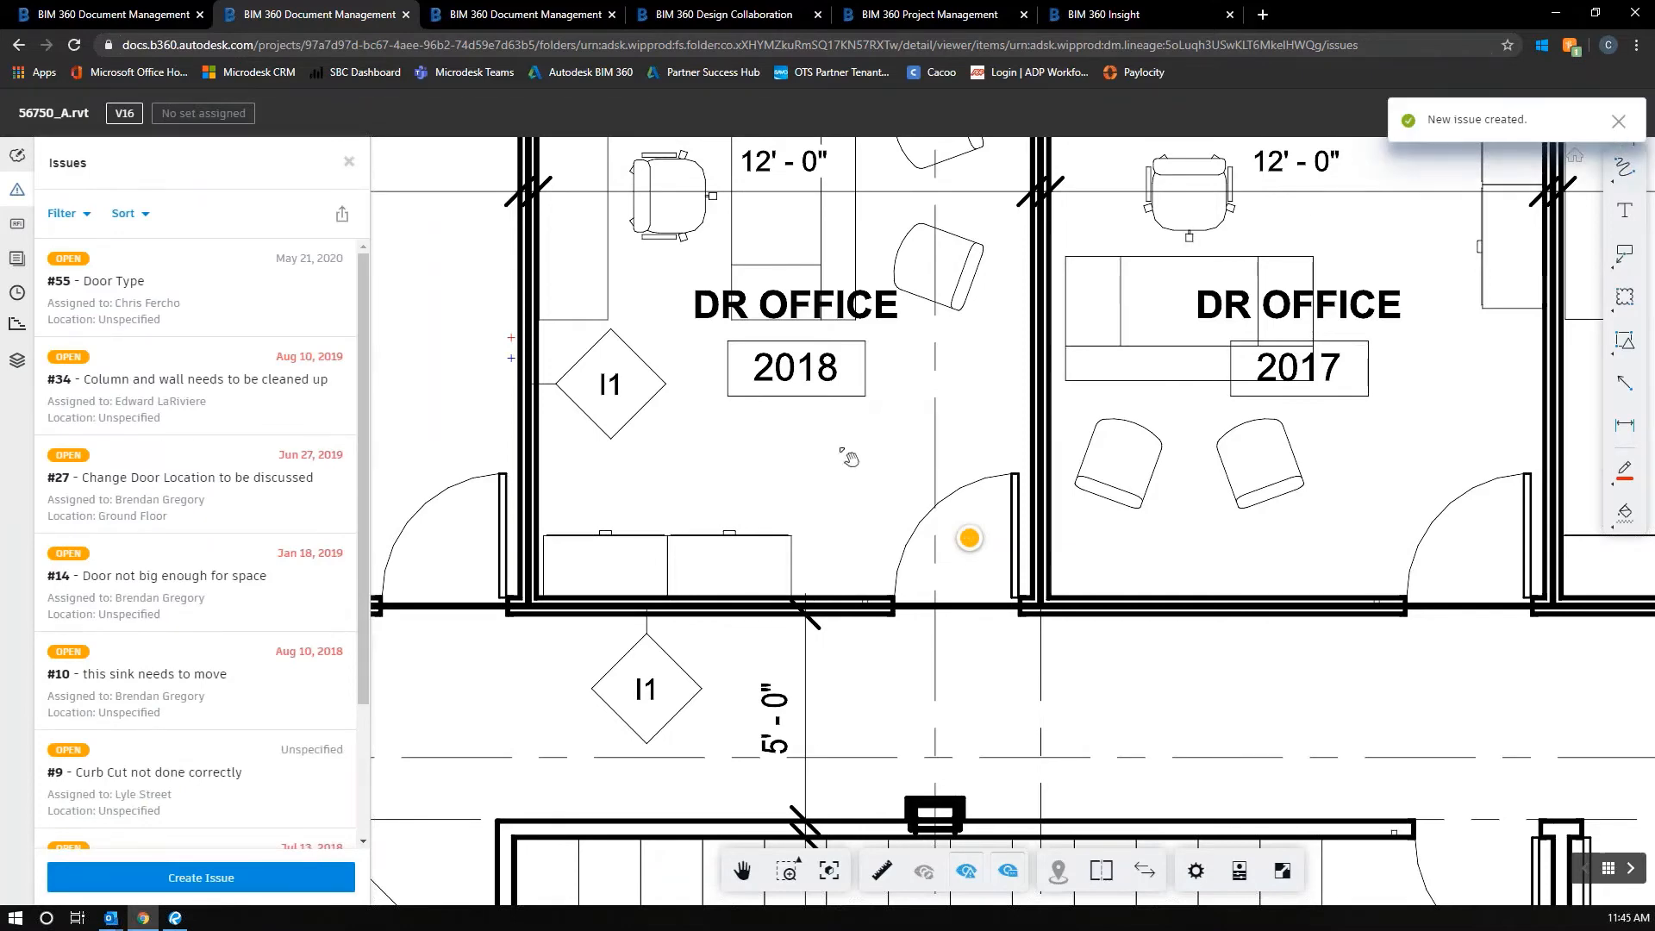
# - Close the 56750_A.rvt sheet viewer and open the project's issues list
pyautogui.scroll(-3, 1127, 498)
pyautogui.scroll(-3, 1129, 496)
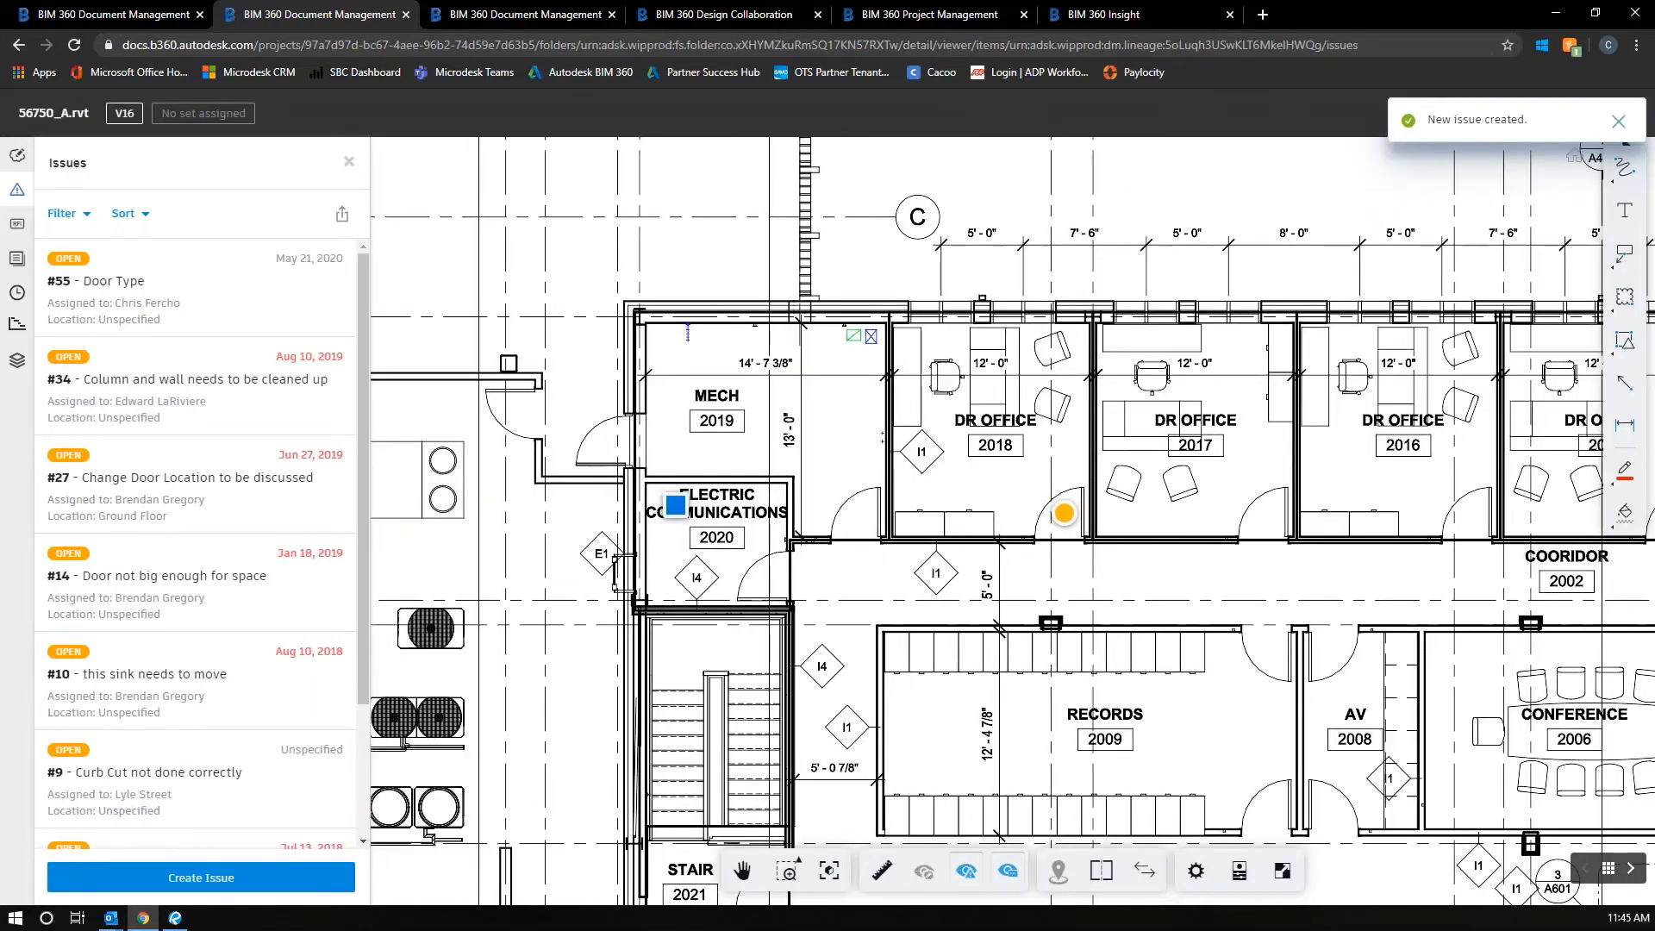
pyautogui.click(1618, 122)
pyautogui.click(1630, 115)
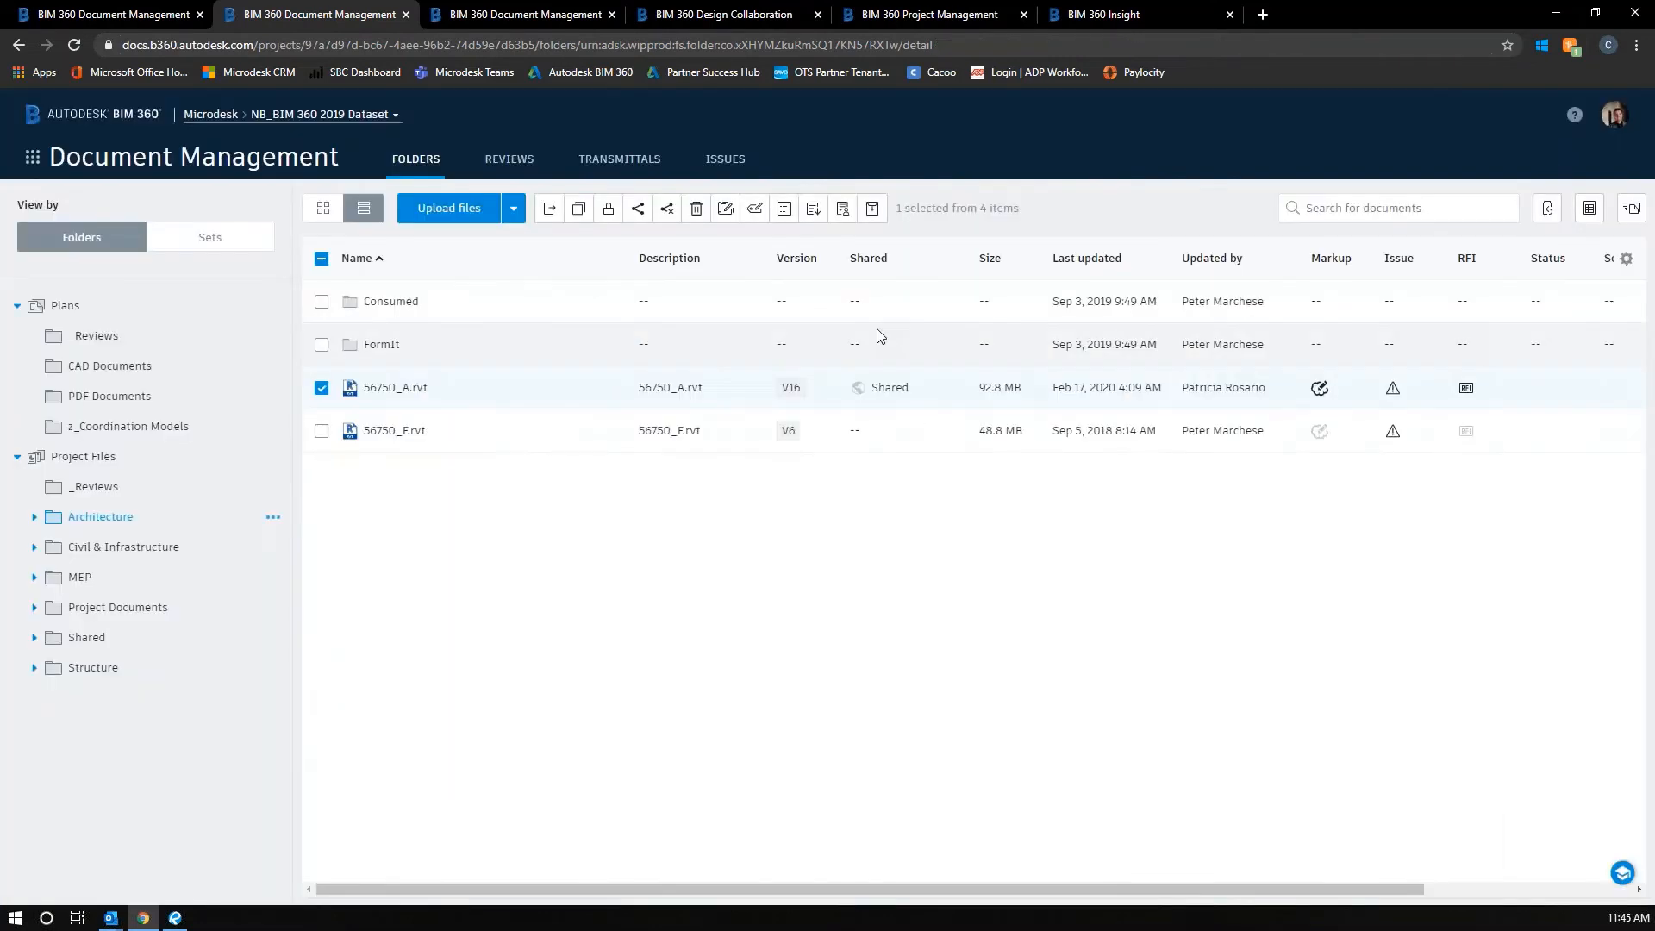
pyautogui.click(715, 164)
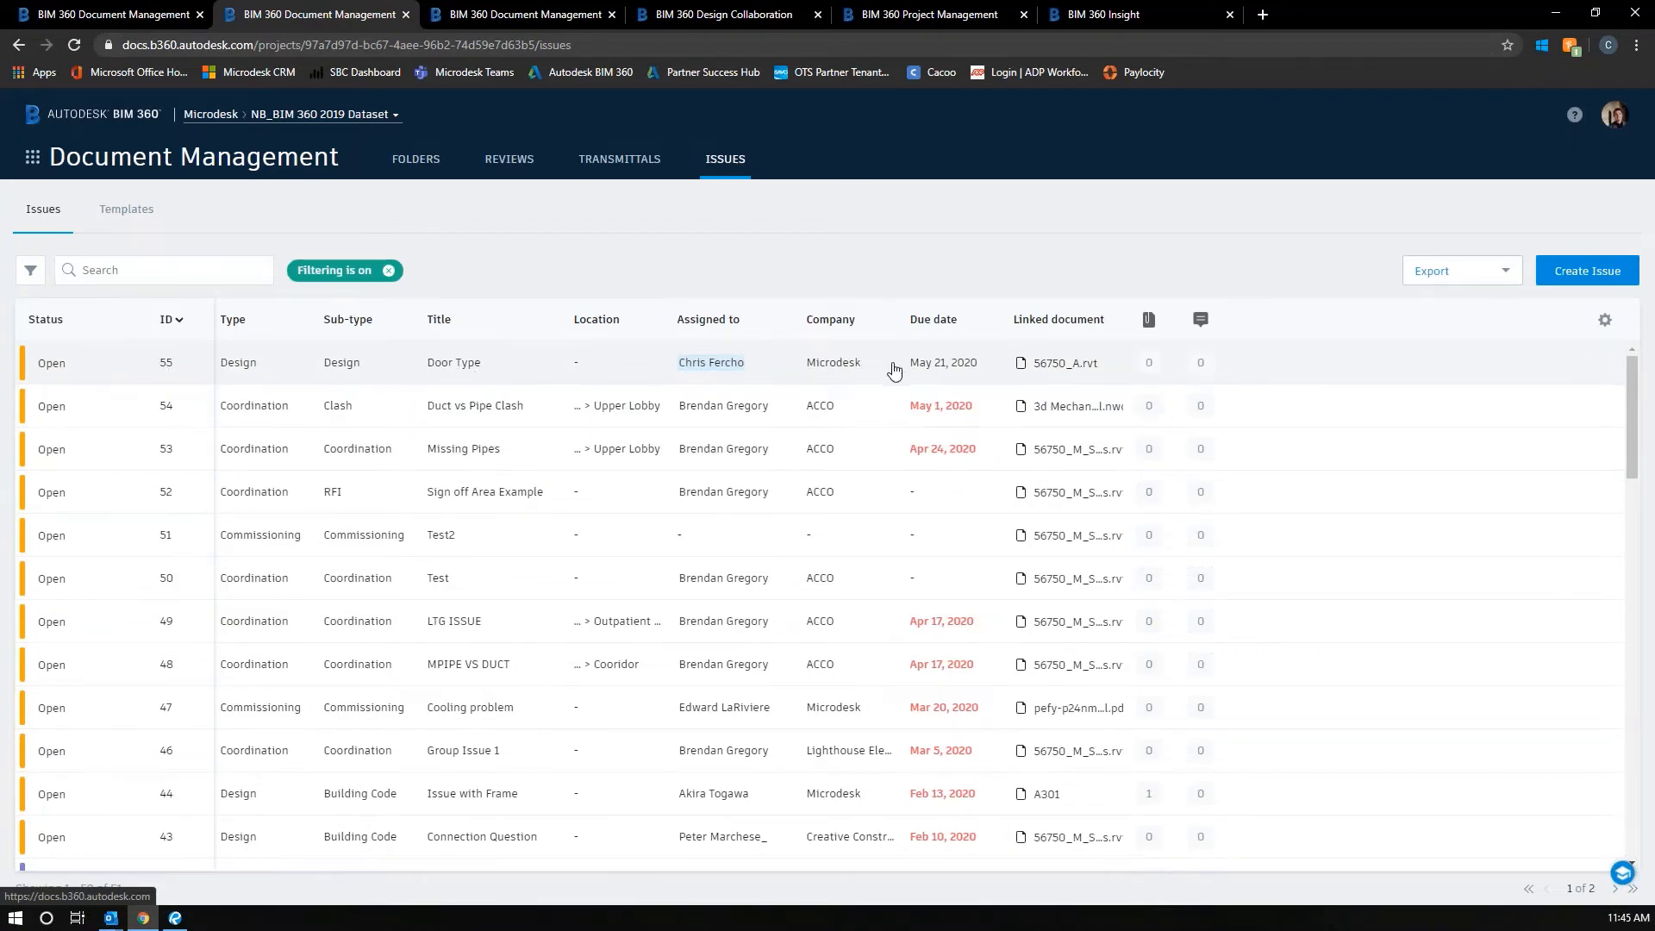
# - Open the Door Type issue, examine its details, status options, attachments and activity history, and close it without changing anything
pyautogui.click(593, 370)
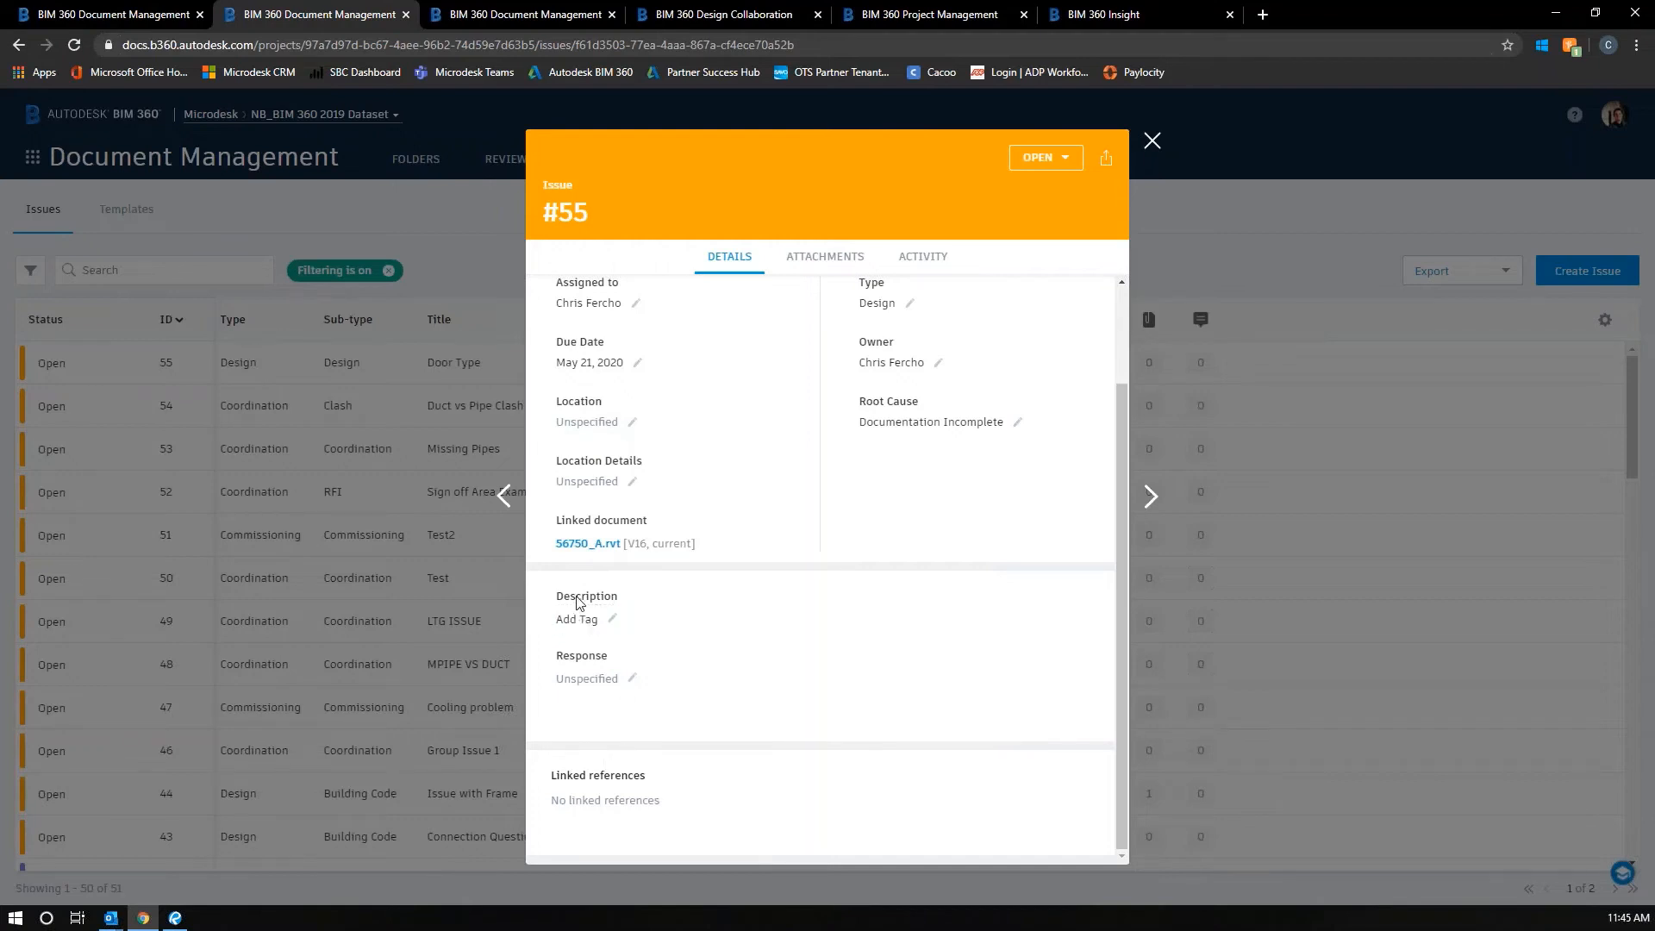
pyautogui.scroll(1, 841, 656)
pyautogui.scroll(1, 841, 656)
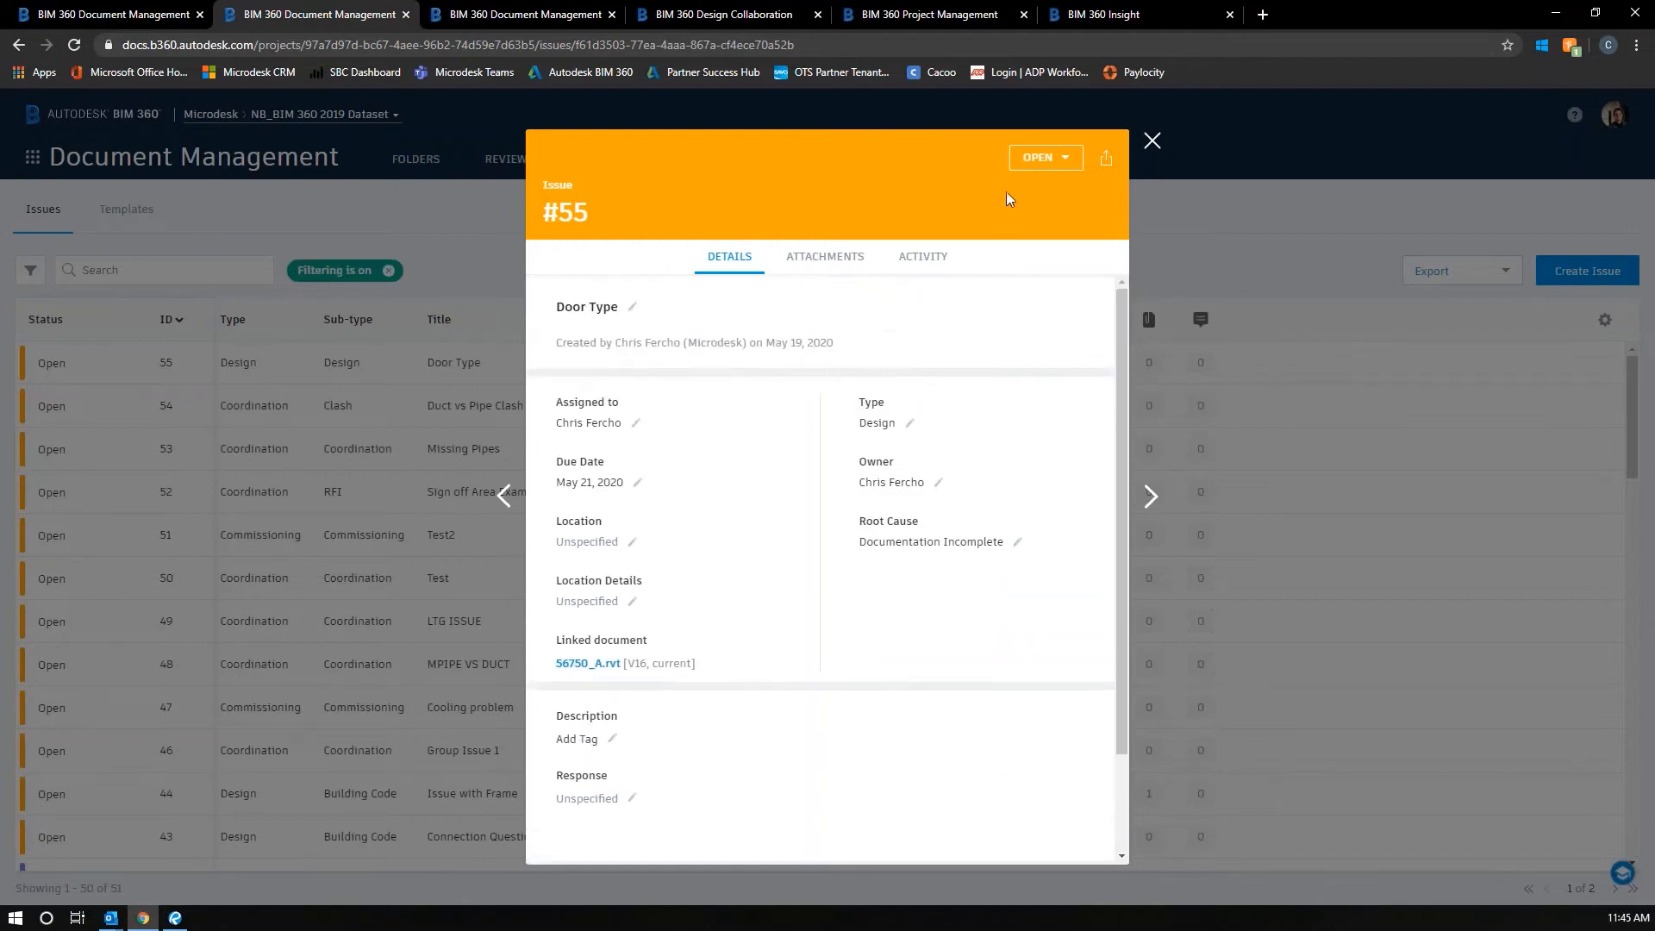
pyautogui.click(1049, 159)
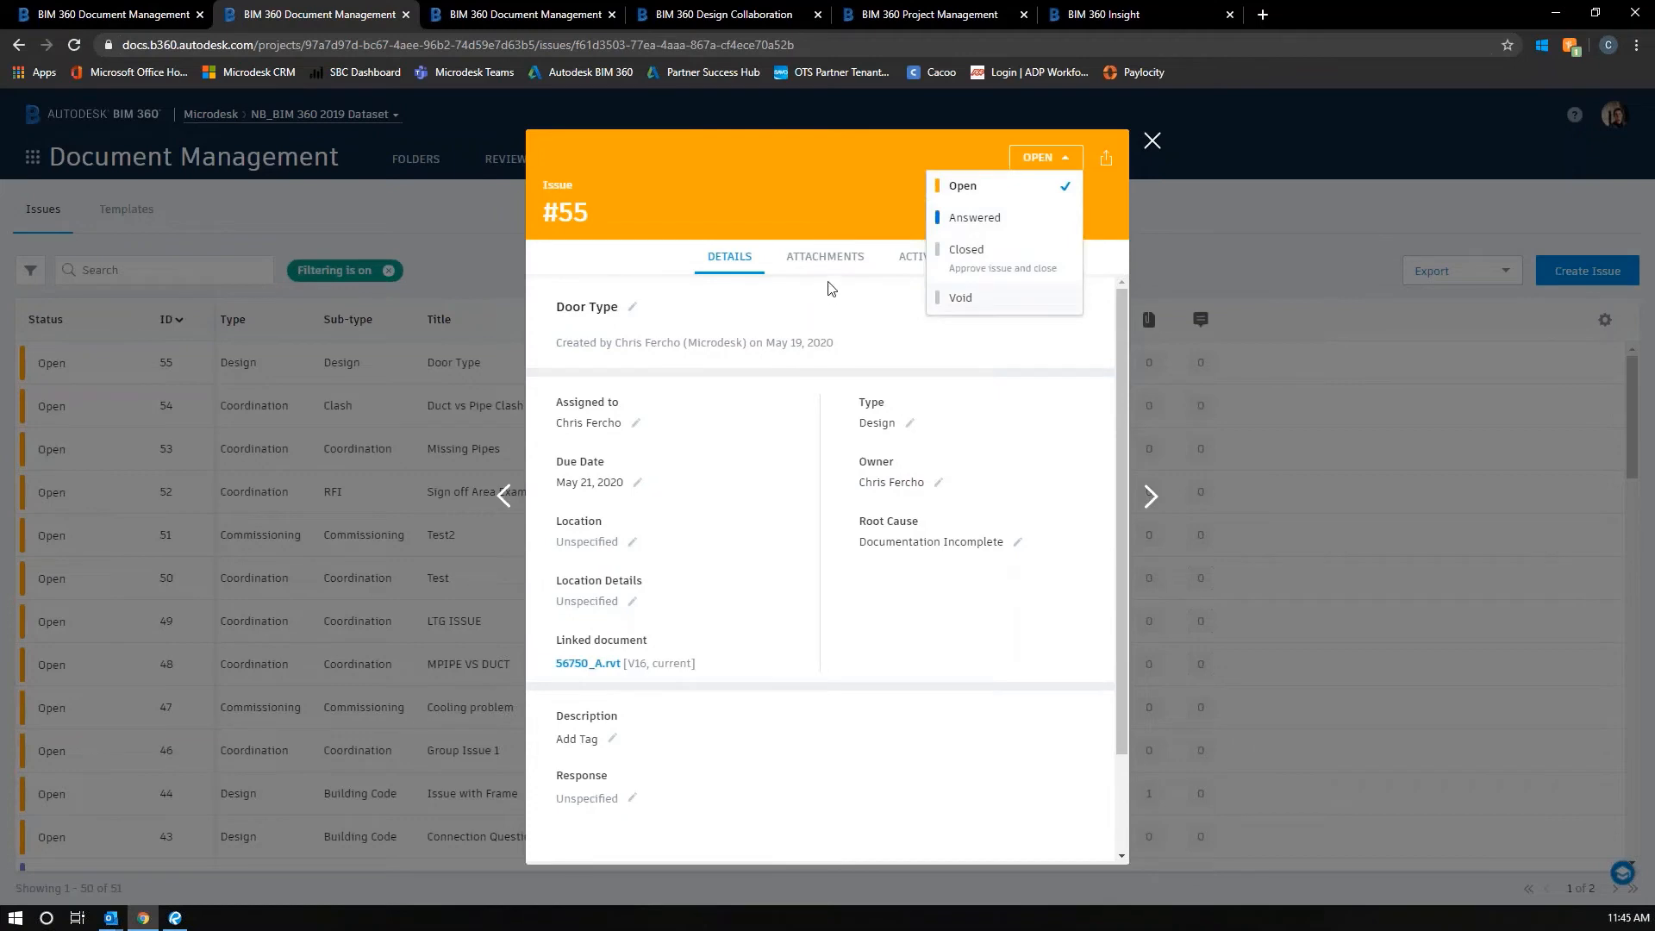
pyautogui.click(825, 257)
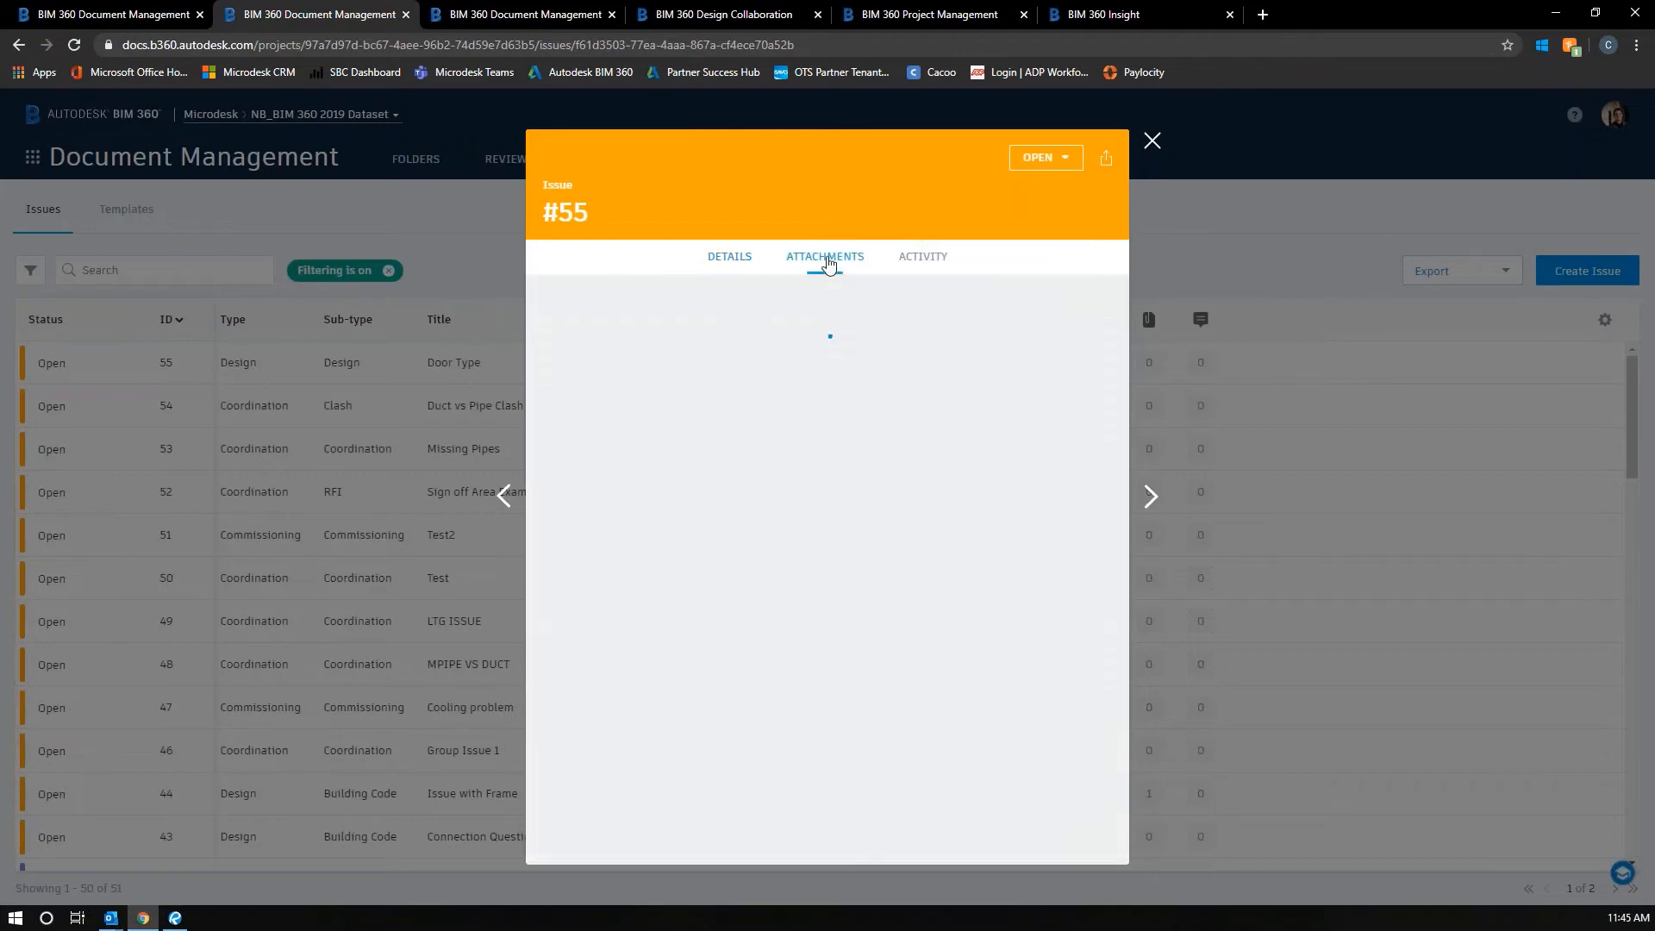
pyautogui.click(916, 269)
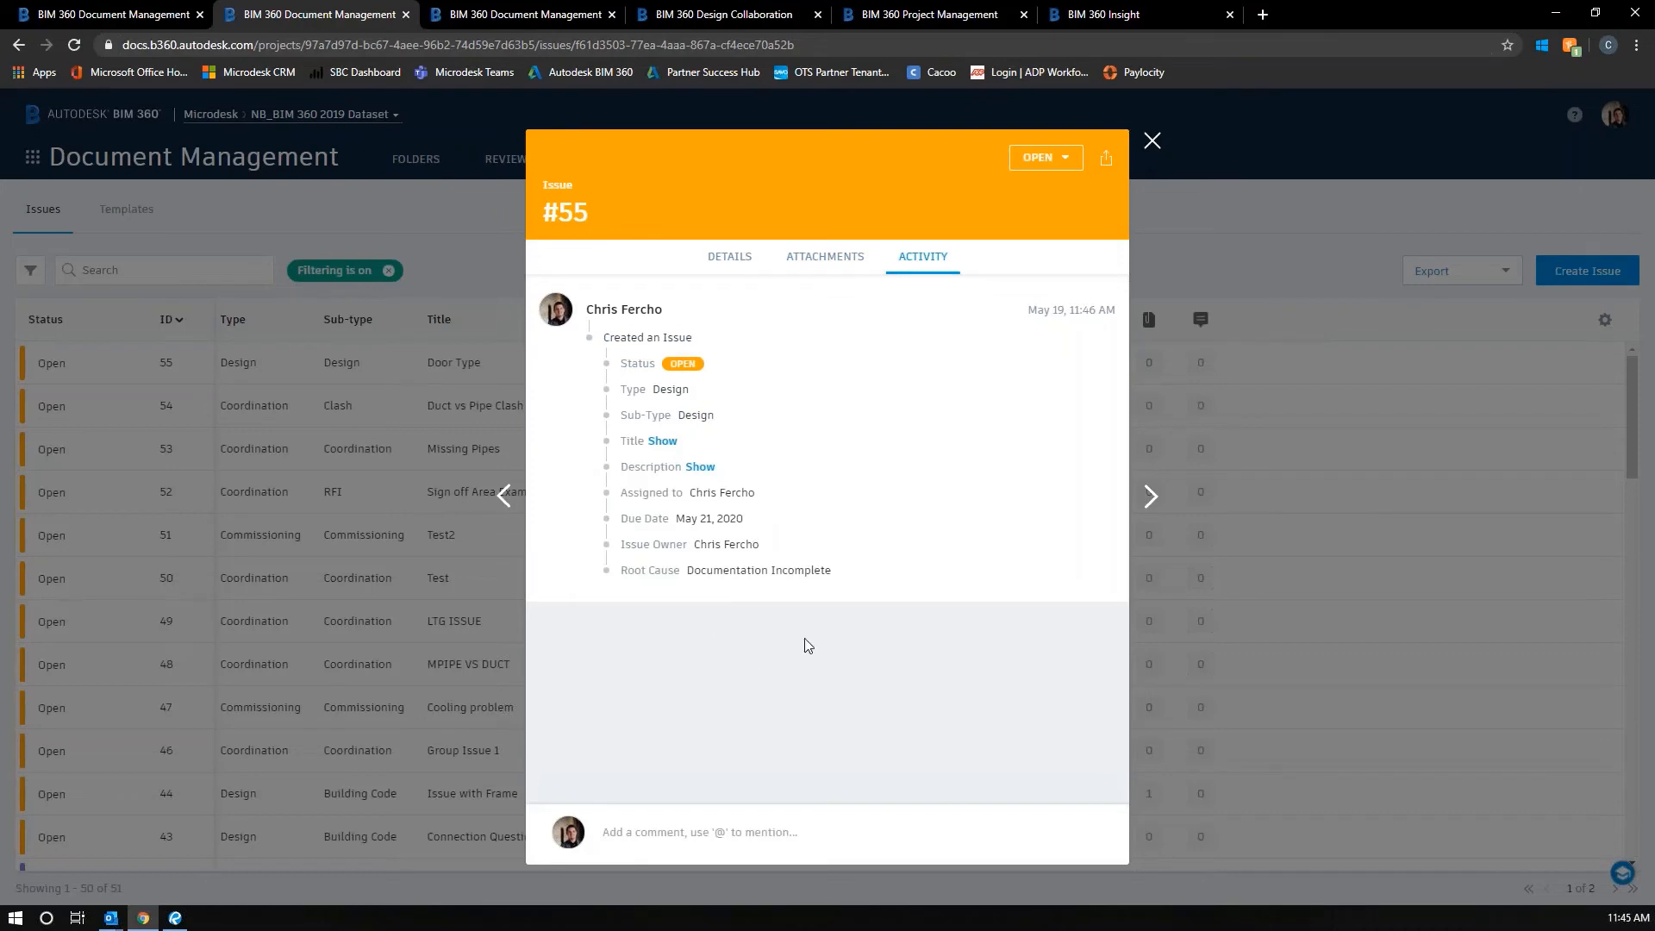
pyautogui.click(1040, 158)
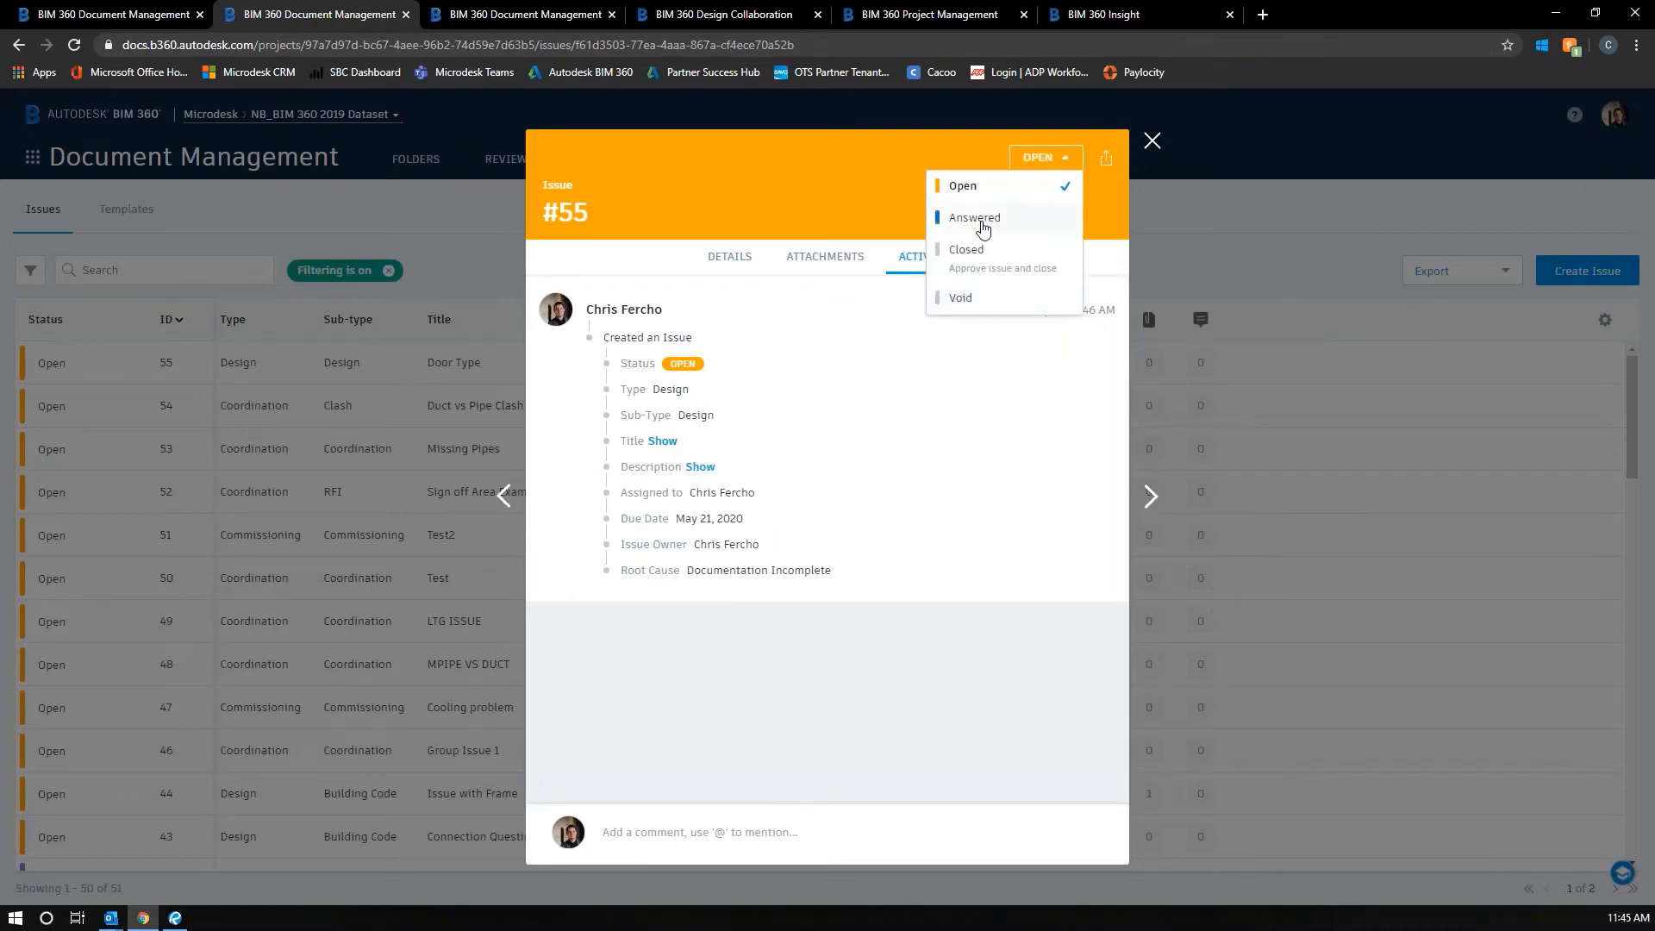
pyautogui.click(917, 713)
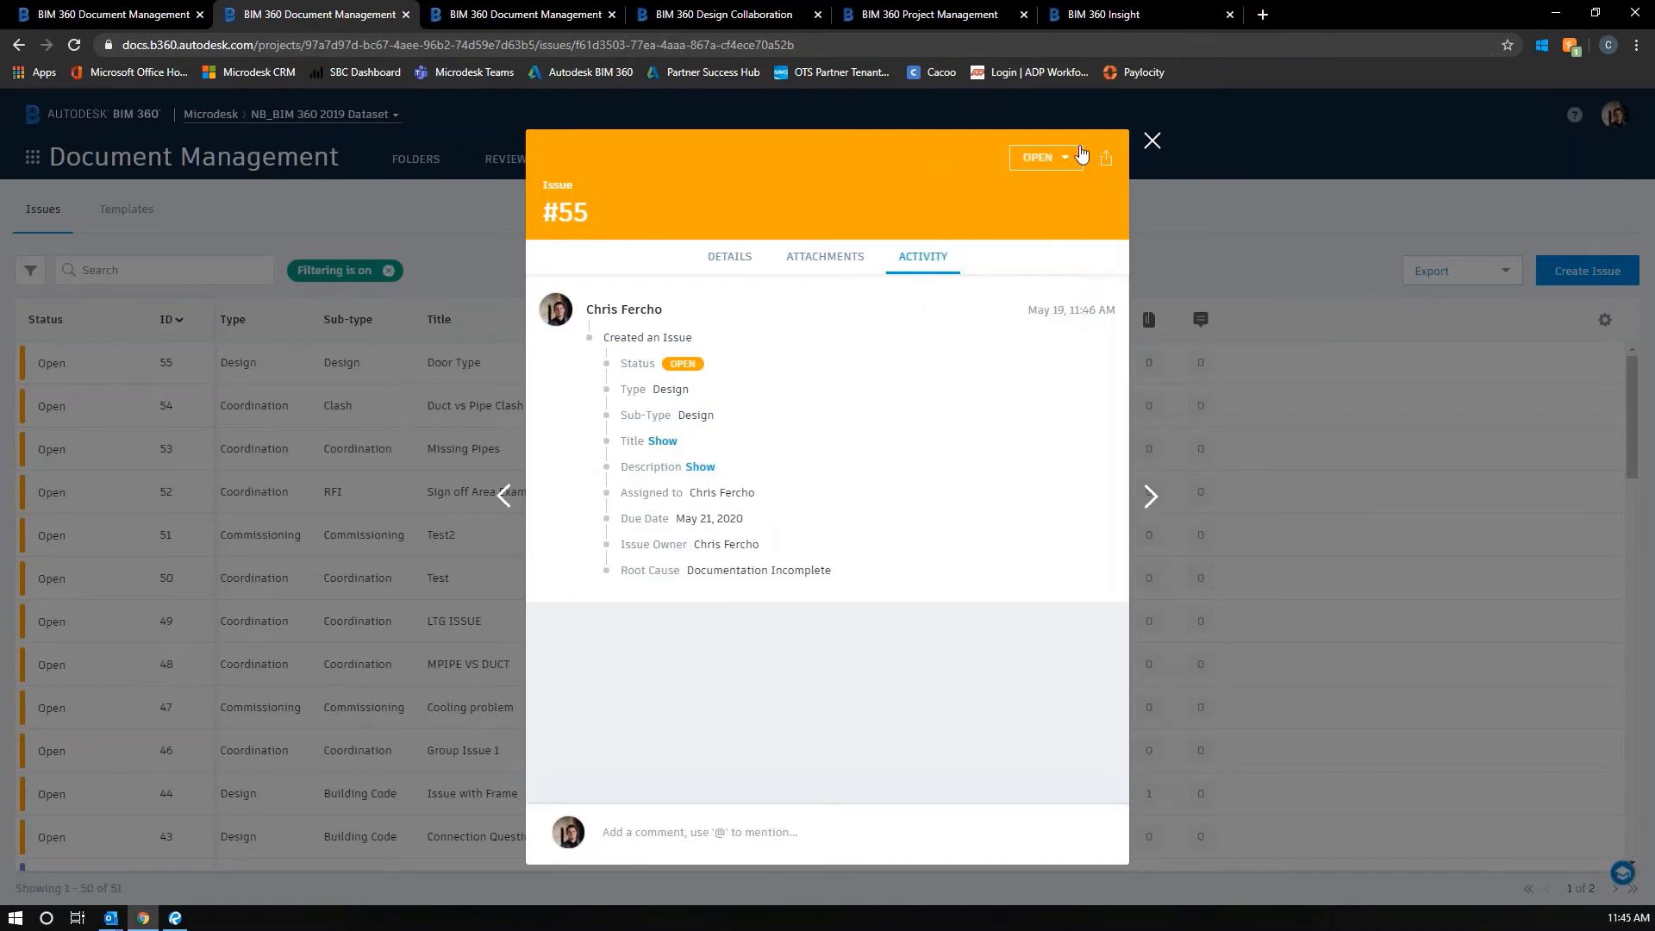
pyautogui.click(1150, 145)
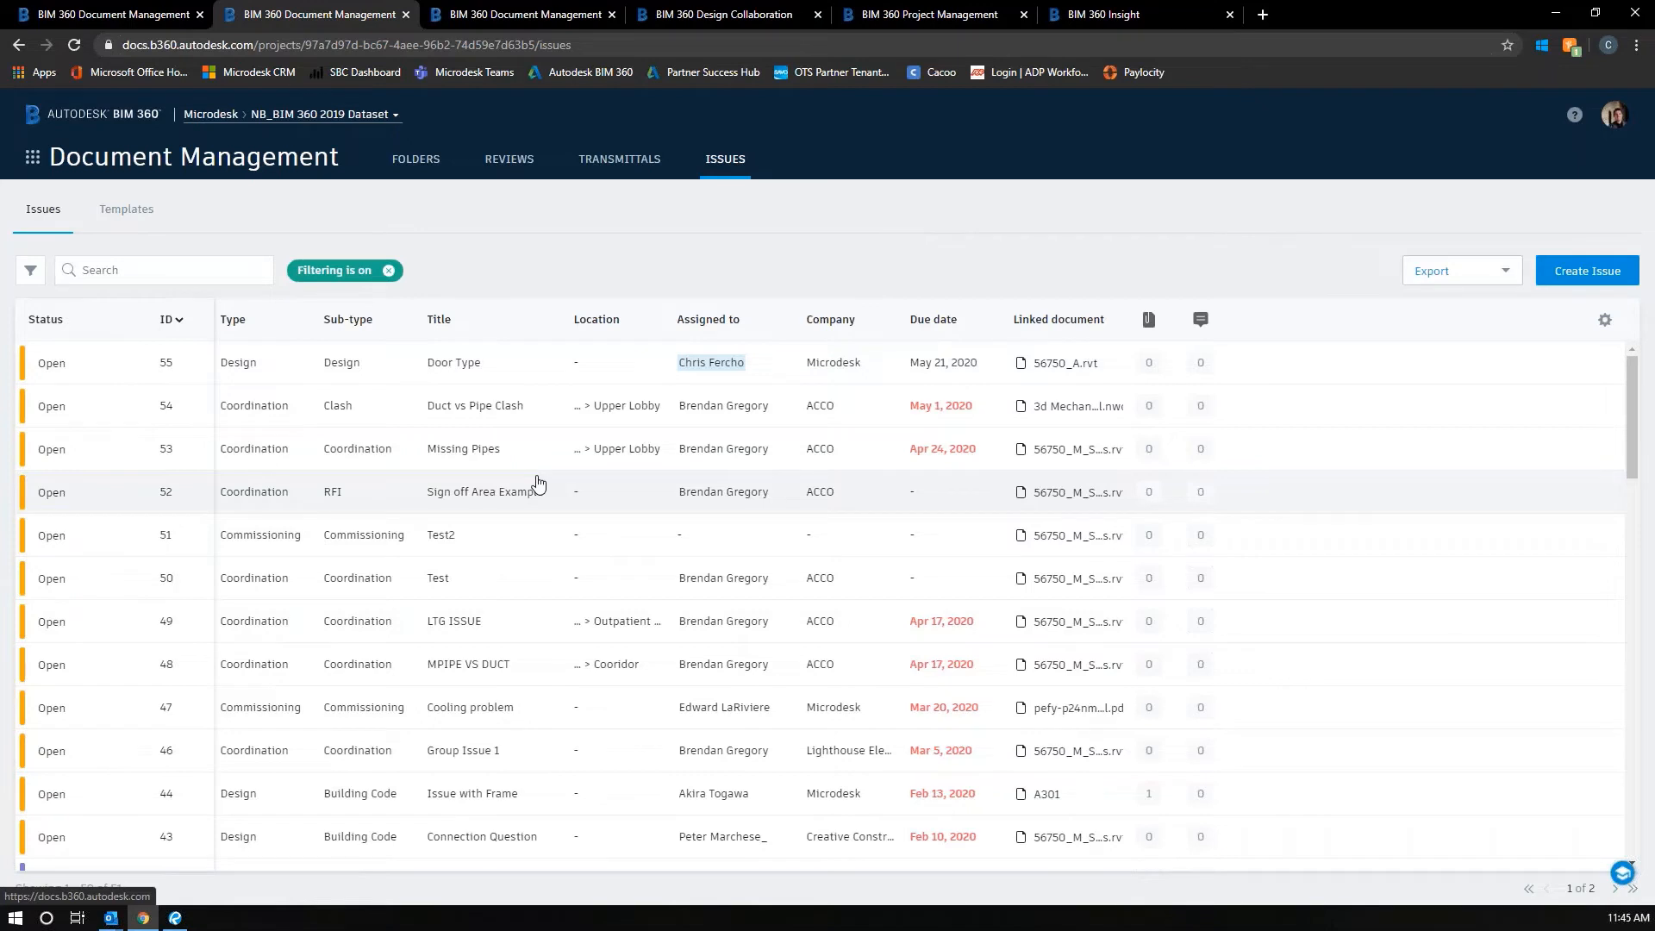
# - Check the available report formats for exporting issues without exporting, and look through the whole issues list
pyautogui.click(1497, 273)
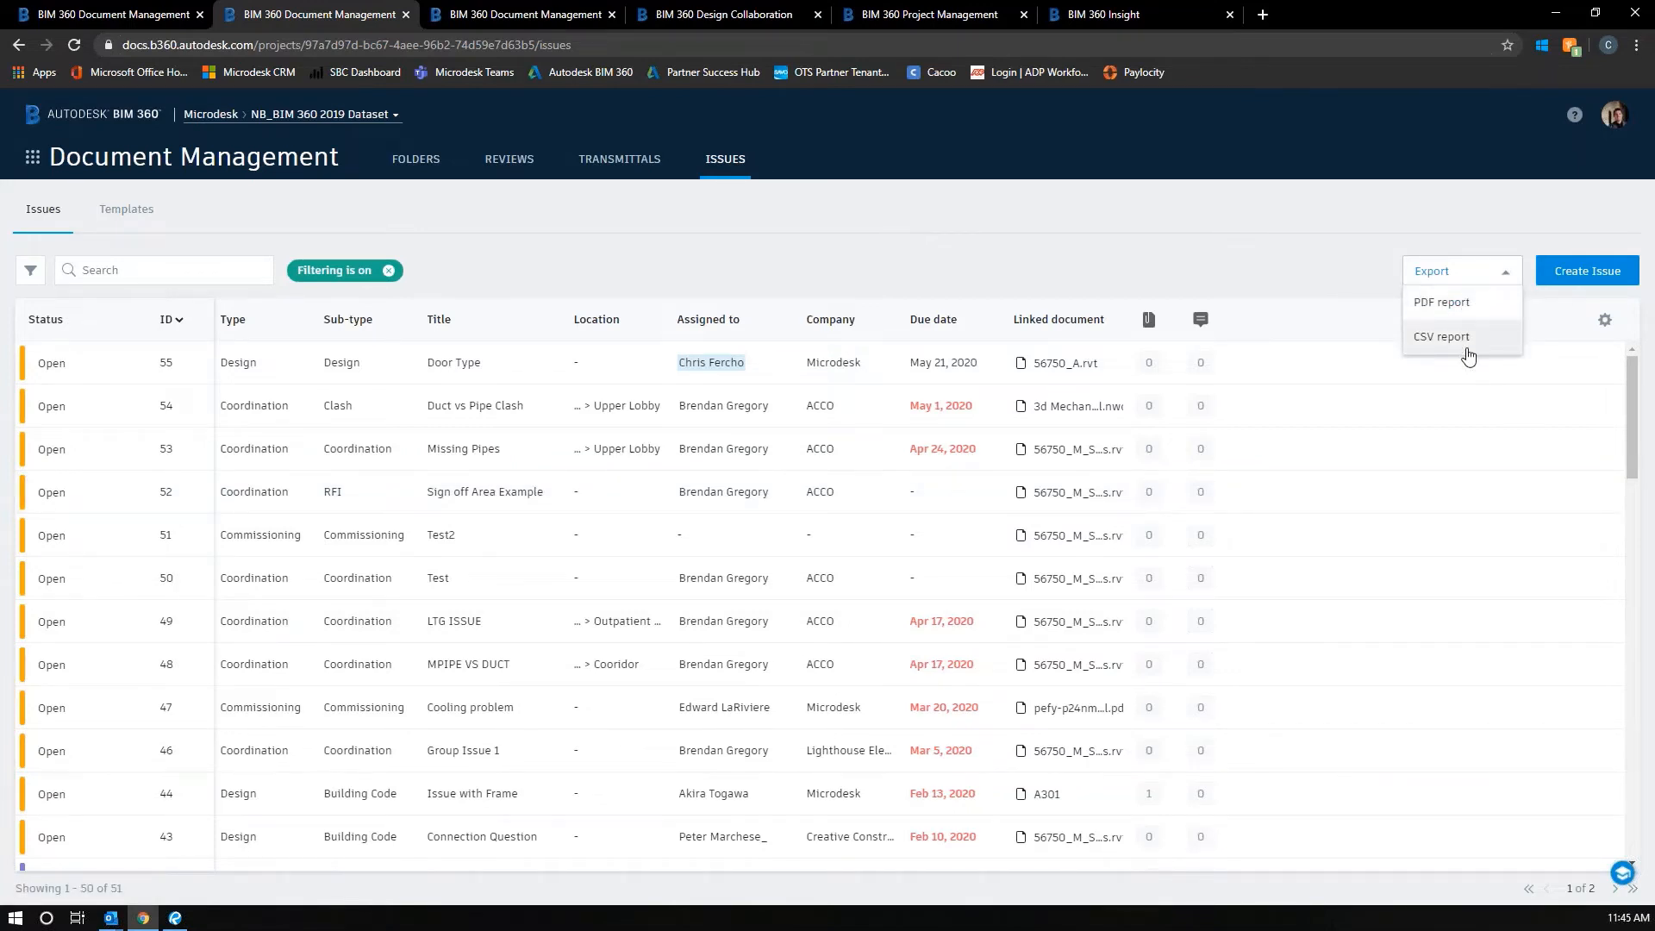
pyautogui.click(1034, 226)
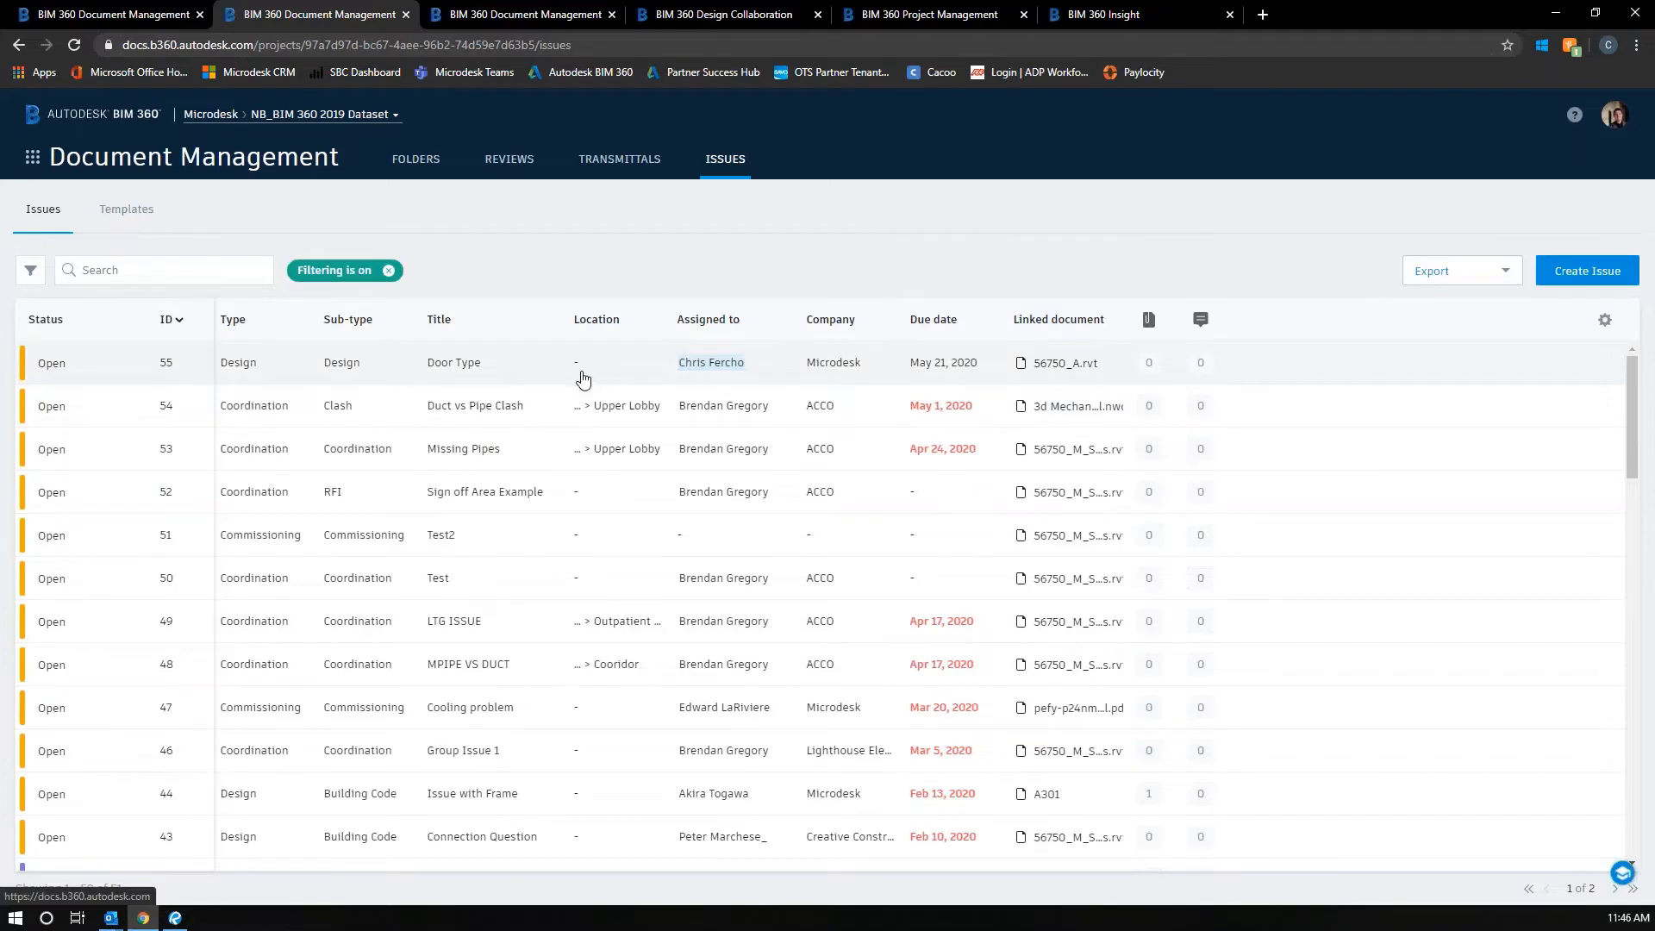
pyautogui.scroll(-15, 584, 535)
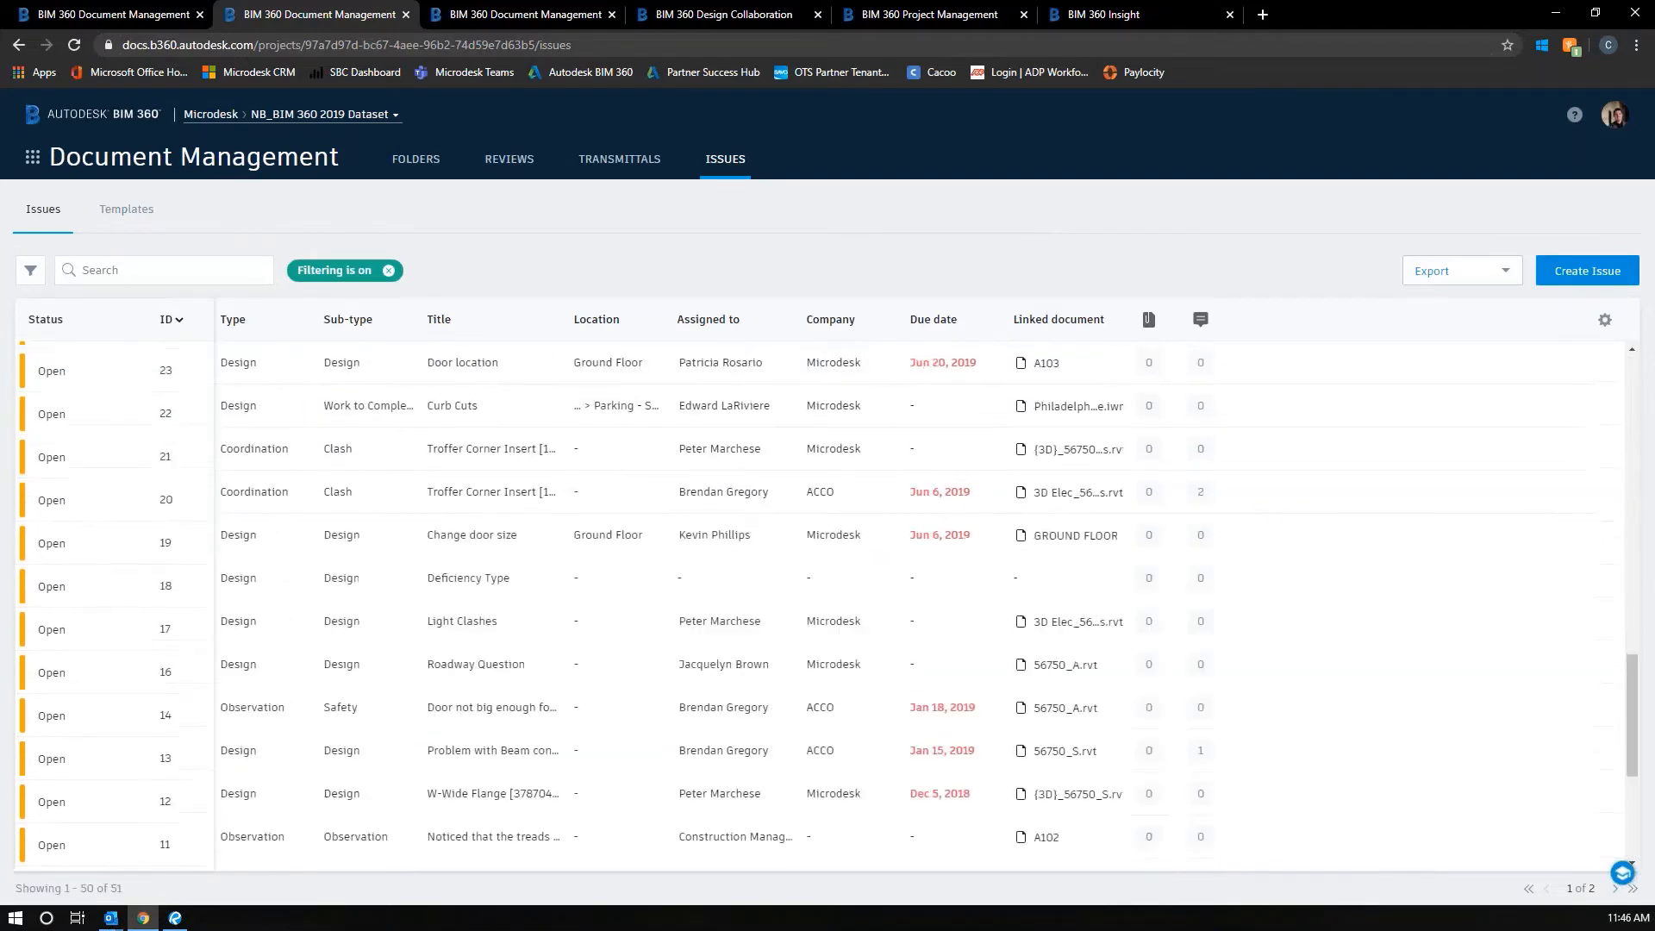
pyautogui.scroll(15, 583, 535)
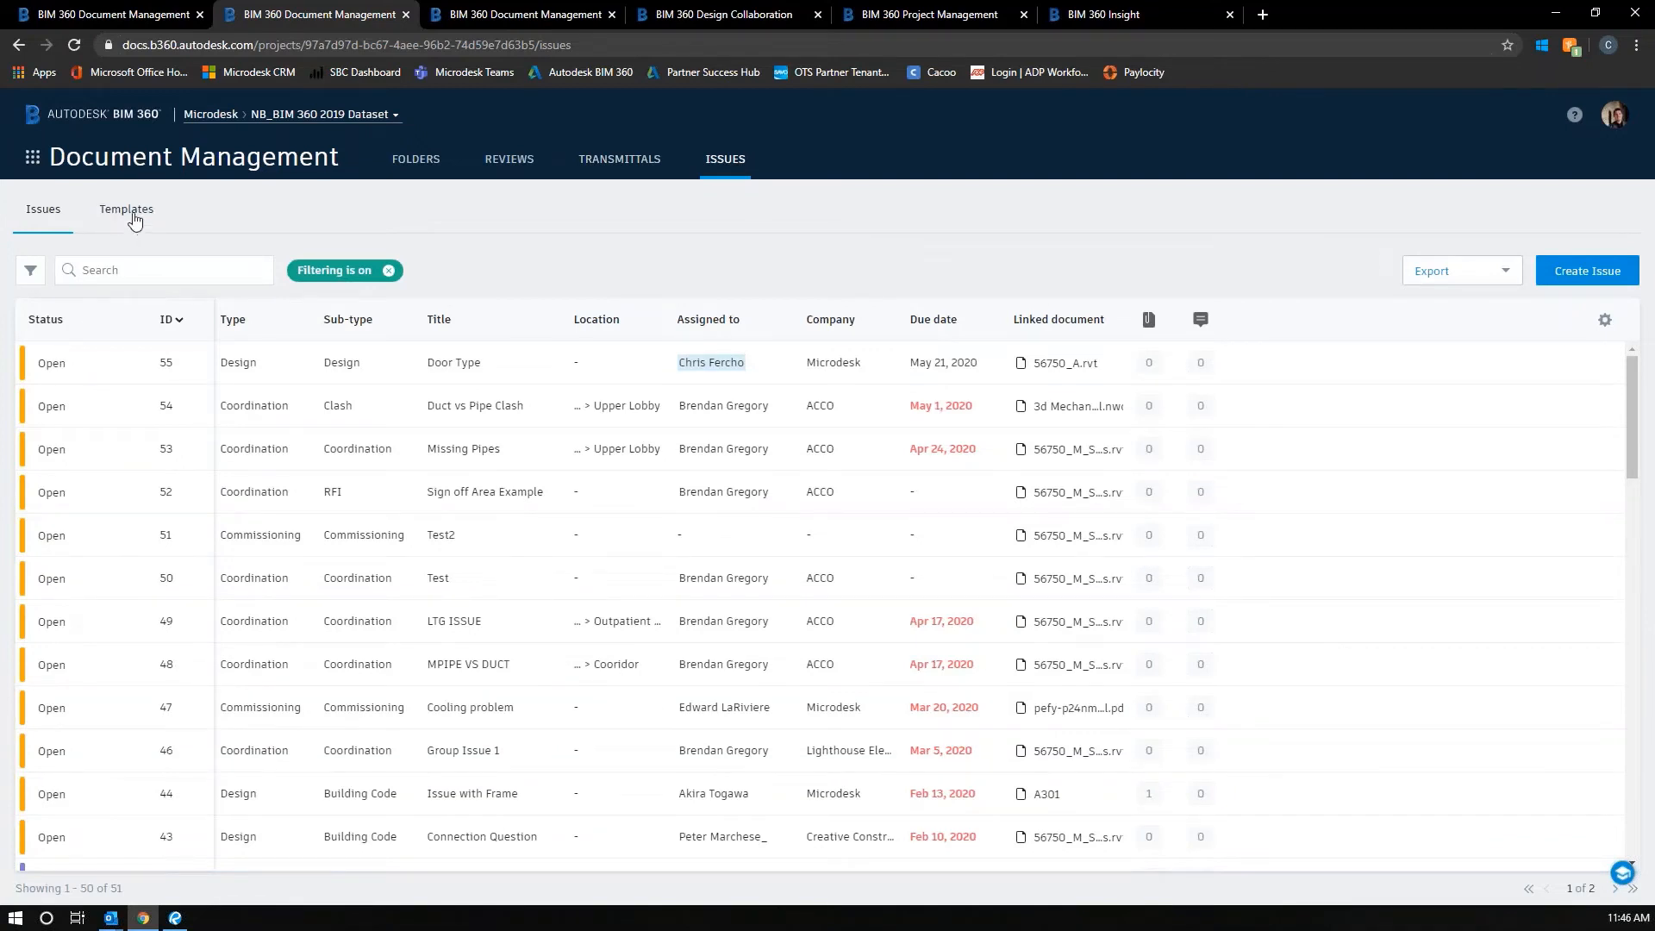
# - Return to the project folders, check the Architecture folder, and open sheet A301 from the PDF Documents folder
pyautogui.click(32, 158)
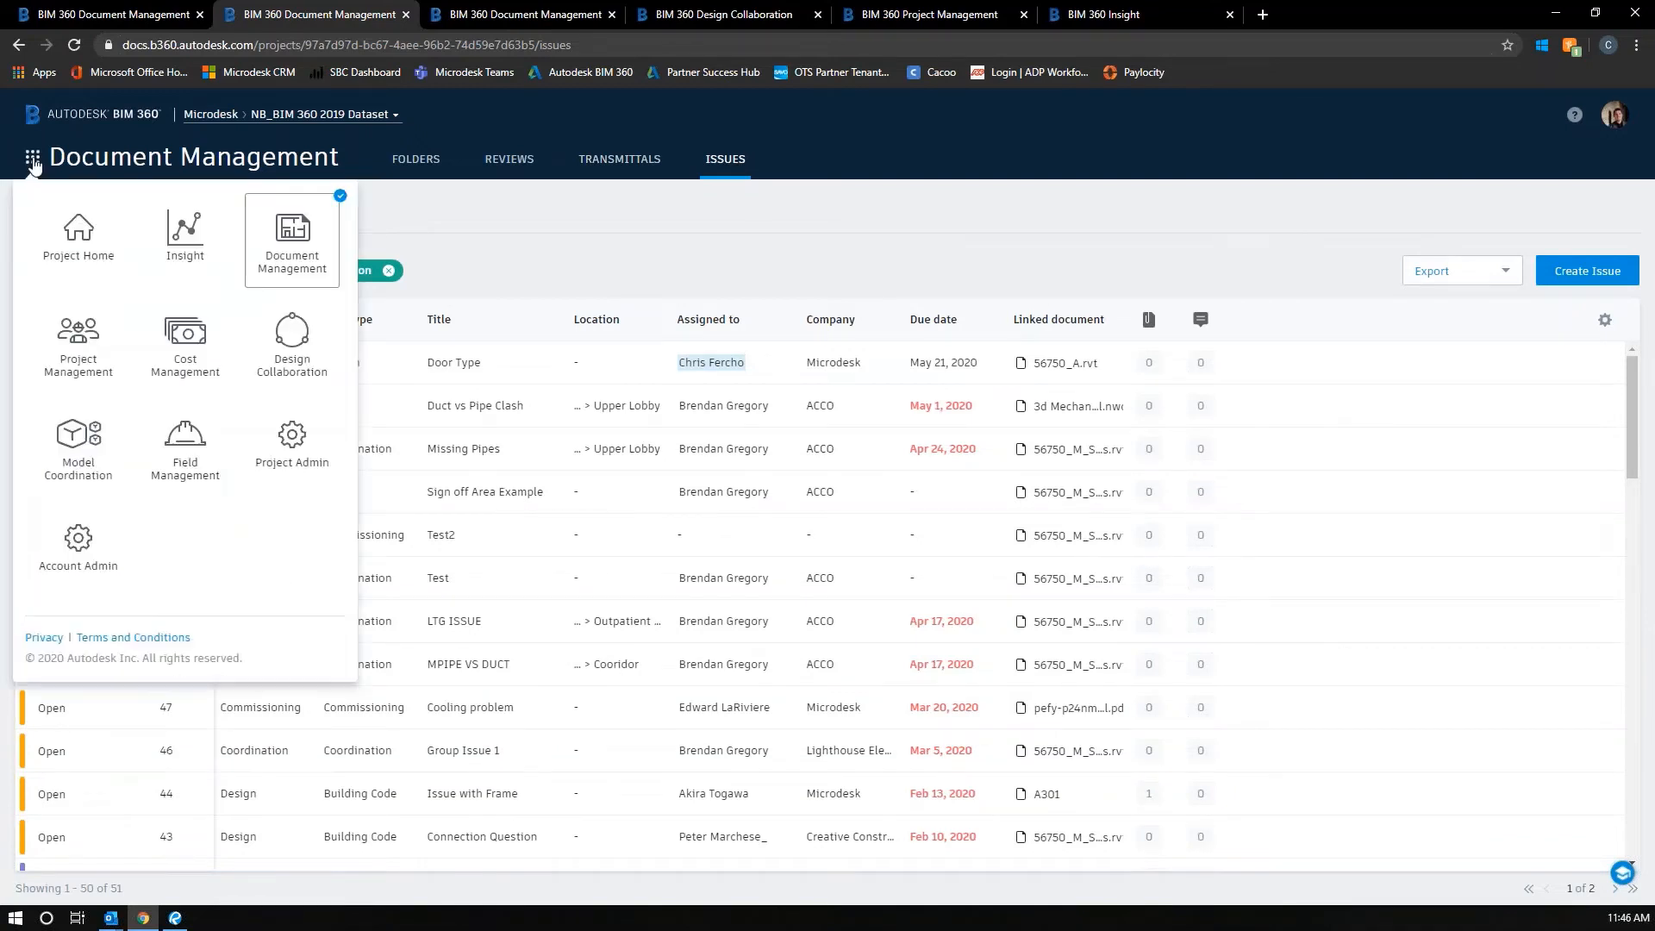
pyautogui.click(427, 171)
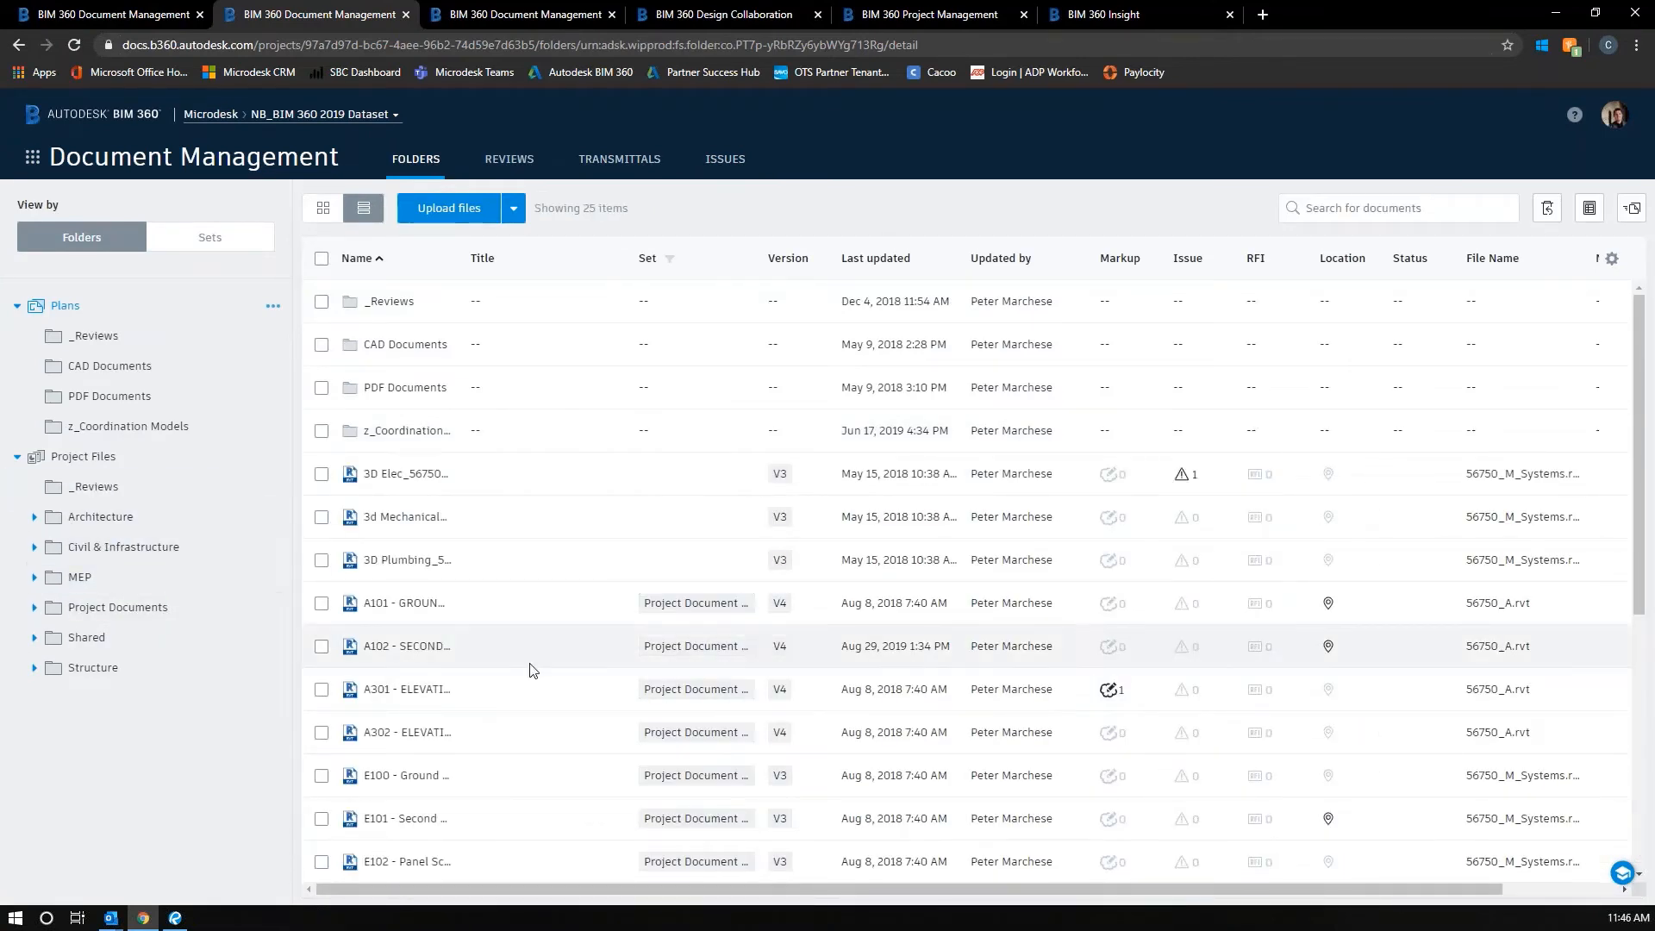
pyautogui.click(118, 518)
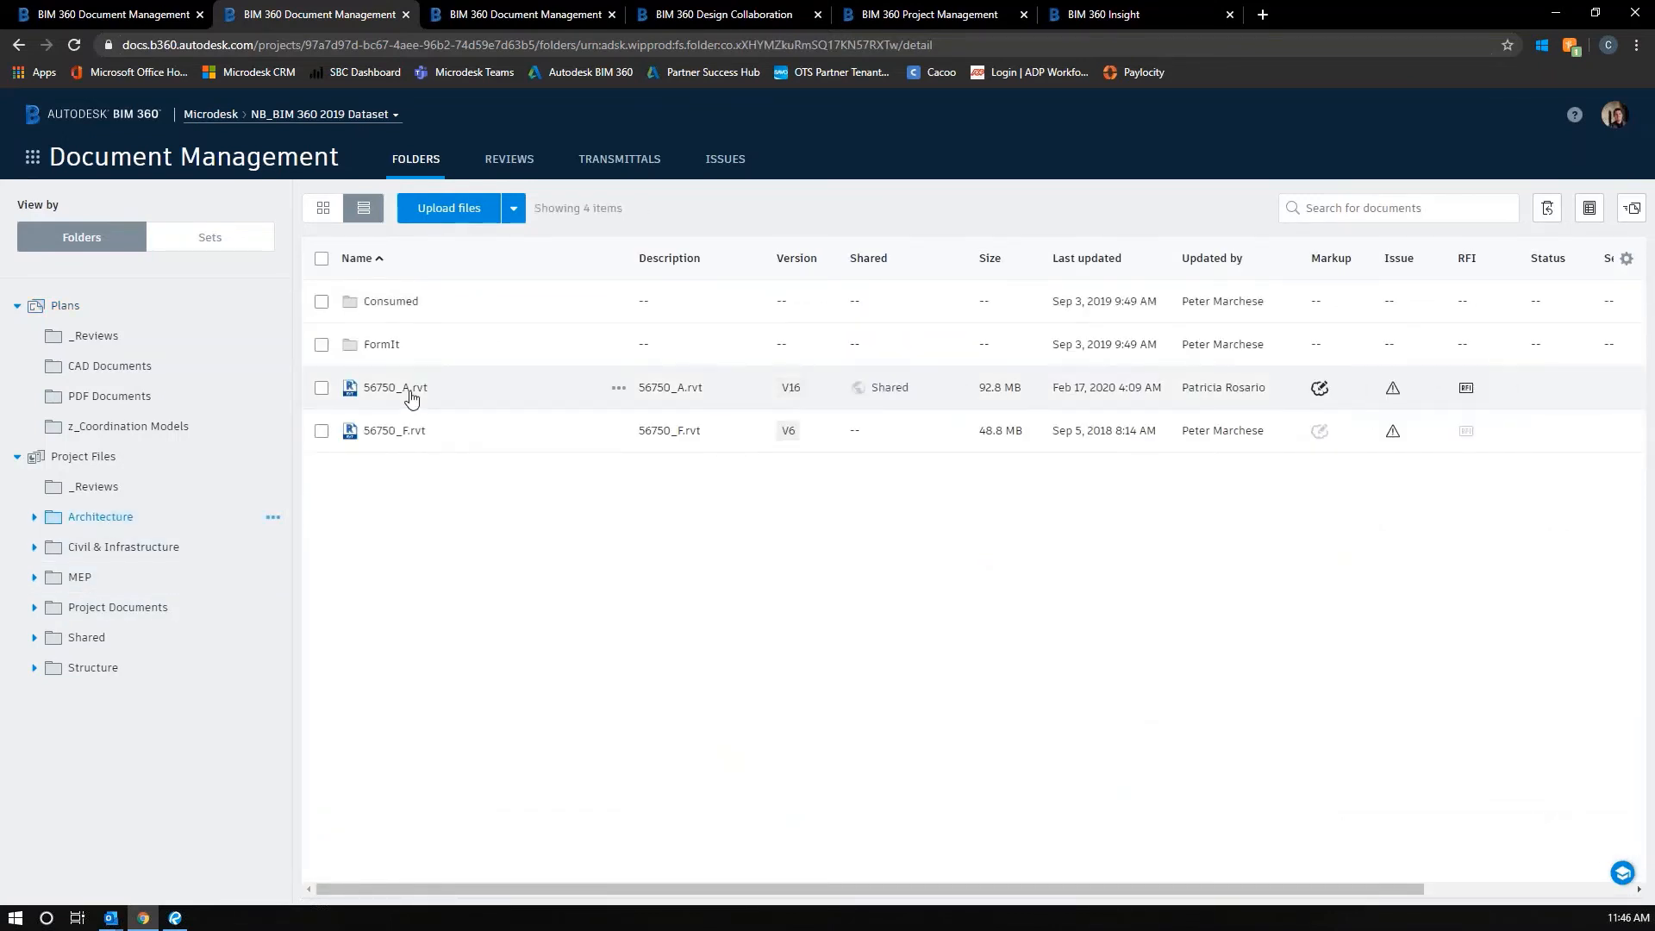
pyautogui.click(120, 397)
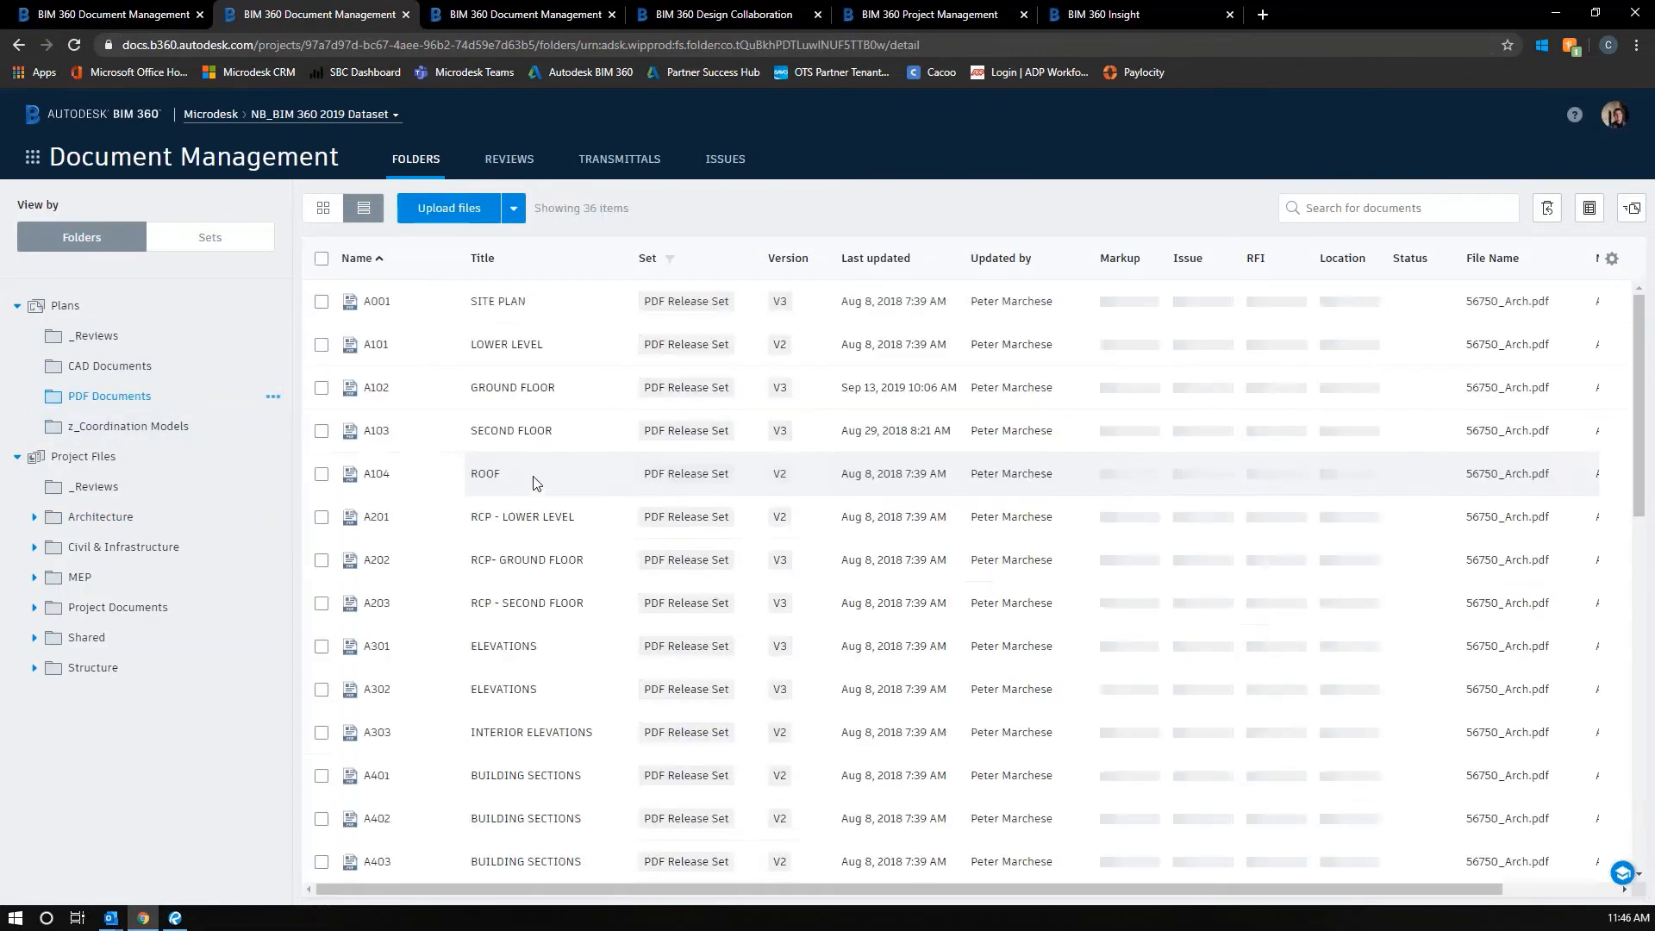
pyautogui.click(377, 646)
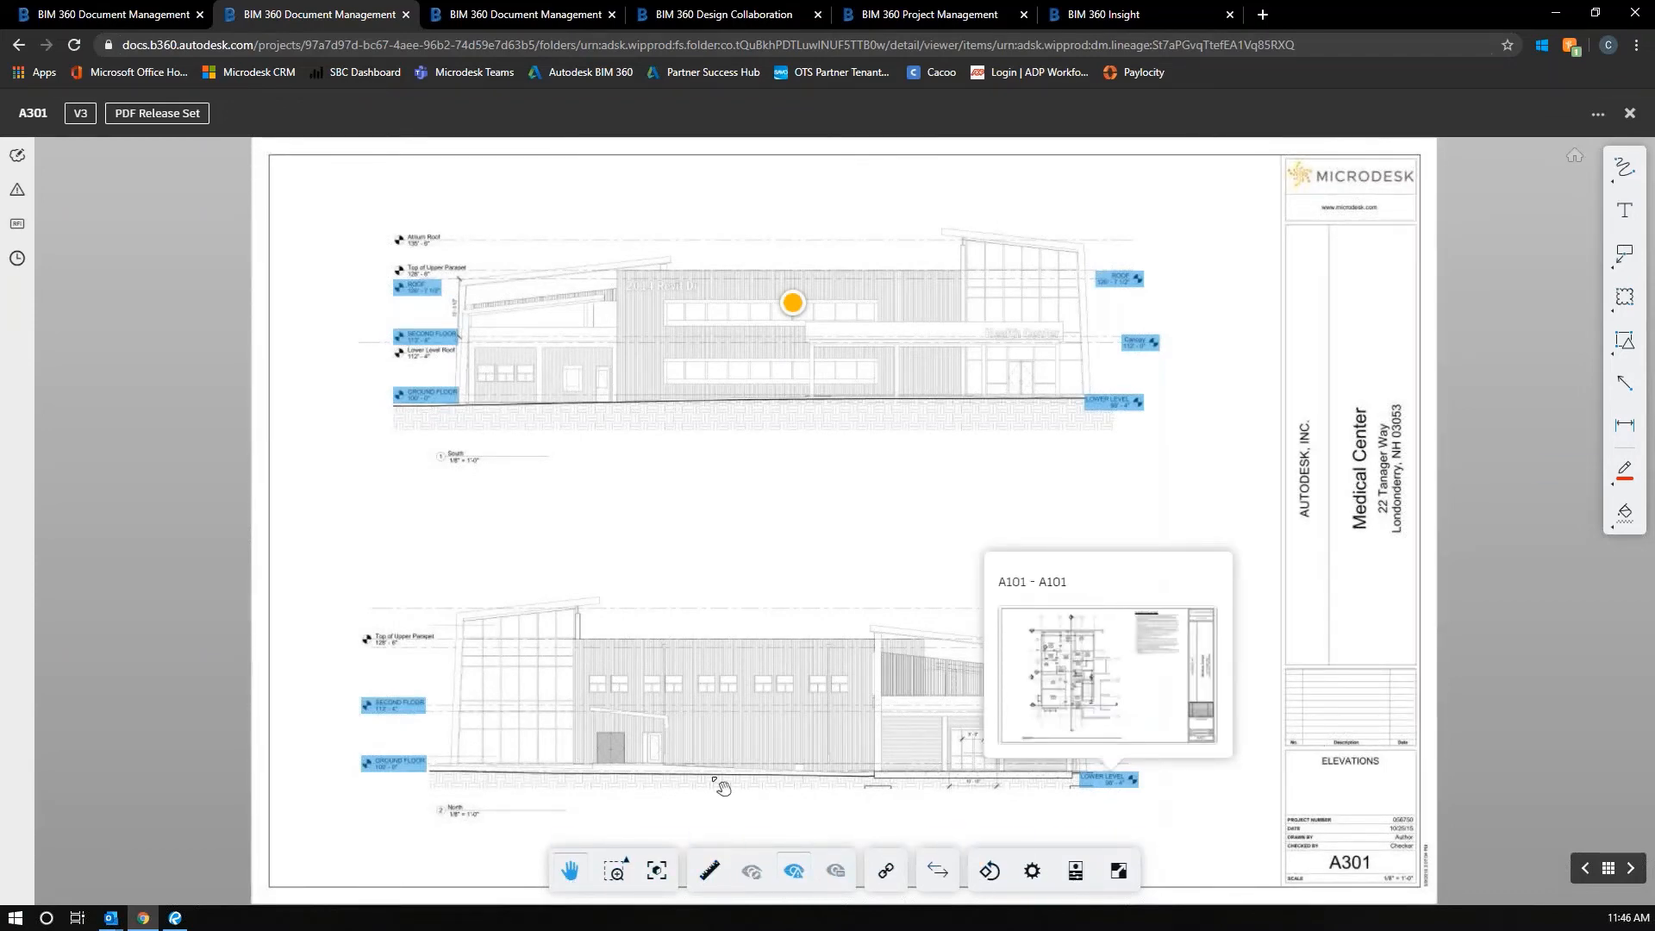
# - Review the markups and issues attached to PDF sheet A301, and close the sheet
pyautogui.click(16, 157)
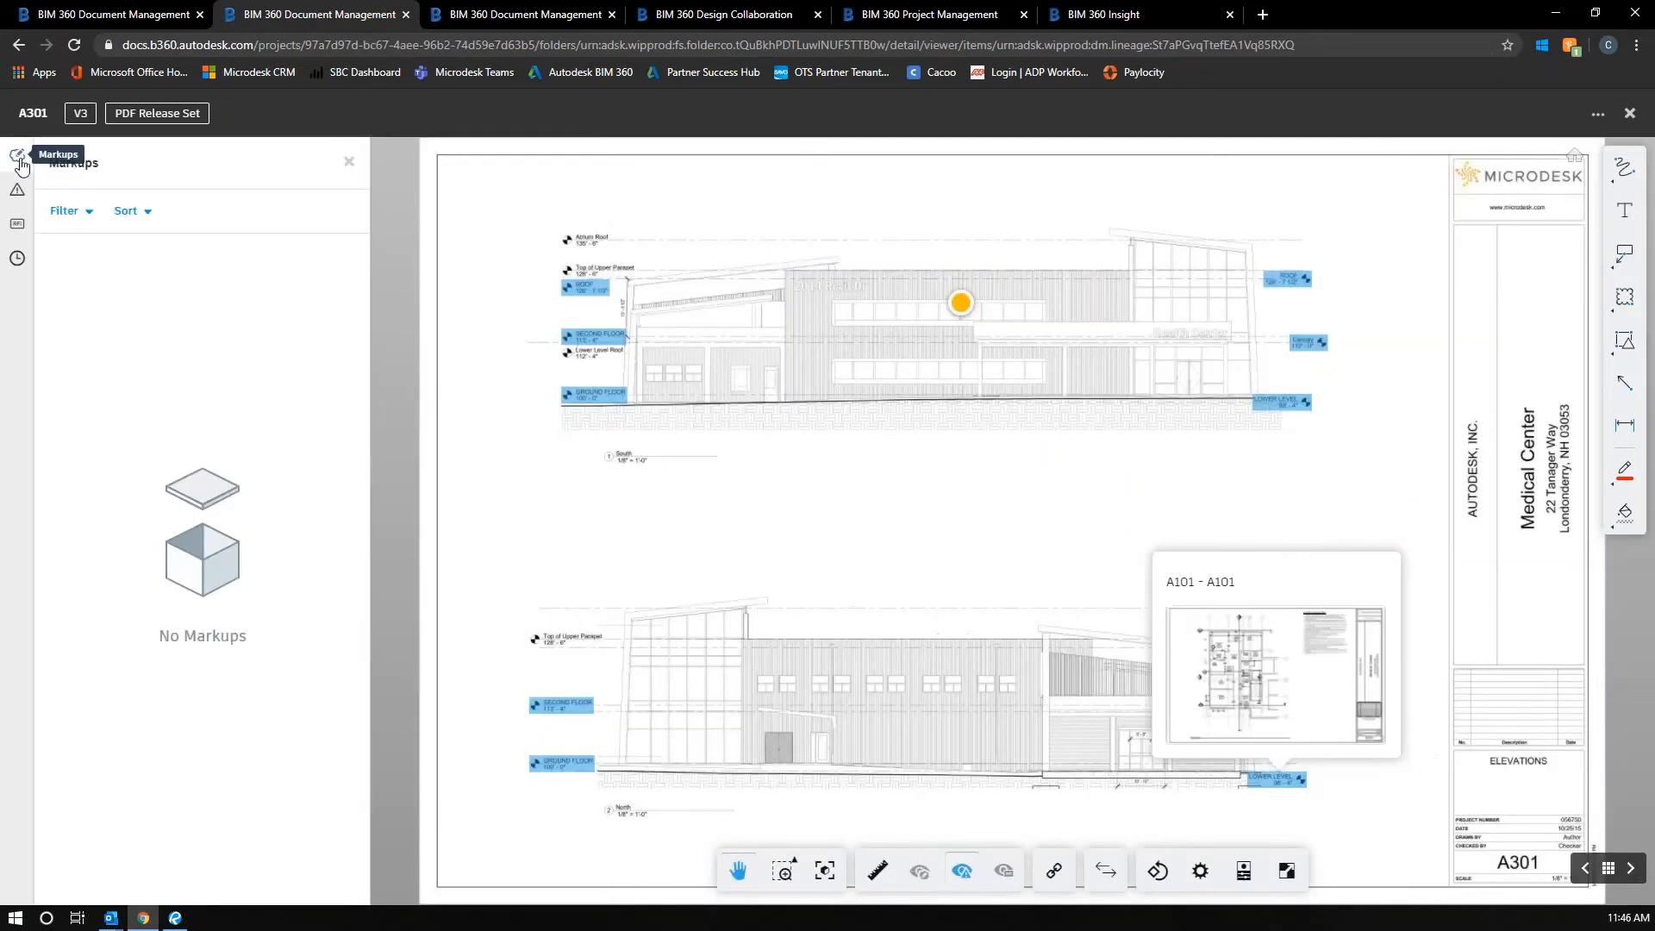
pyautogui.click(16, 190)
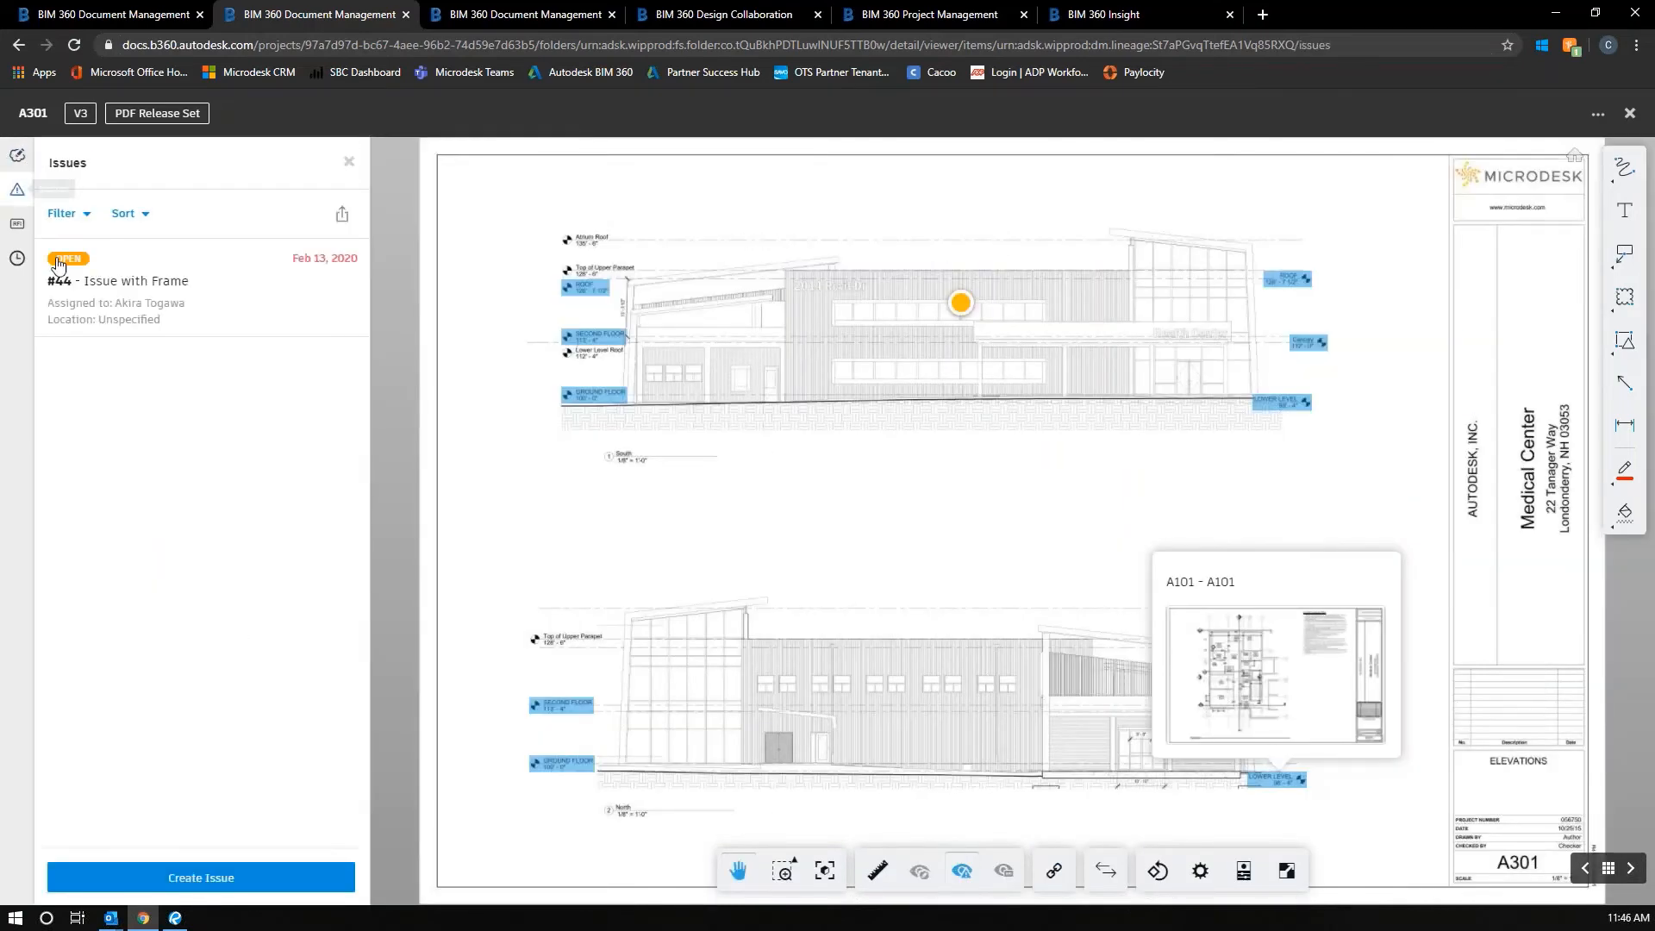
pyautogui.click(349, 164)
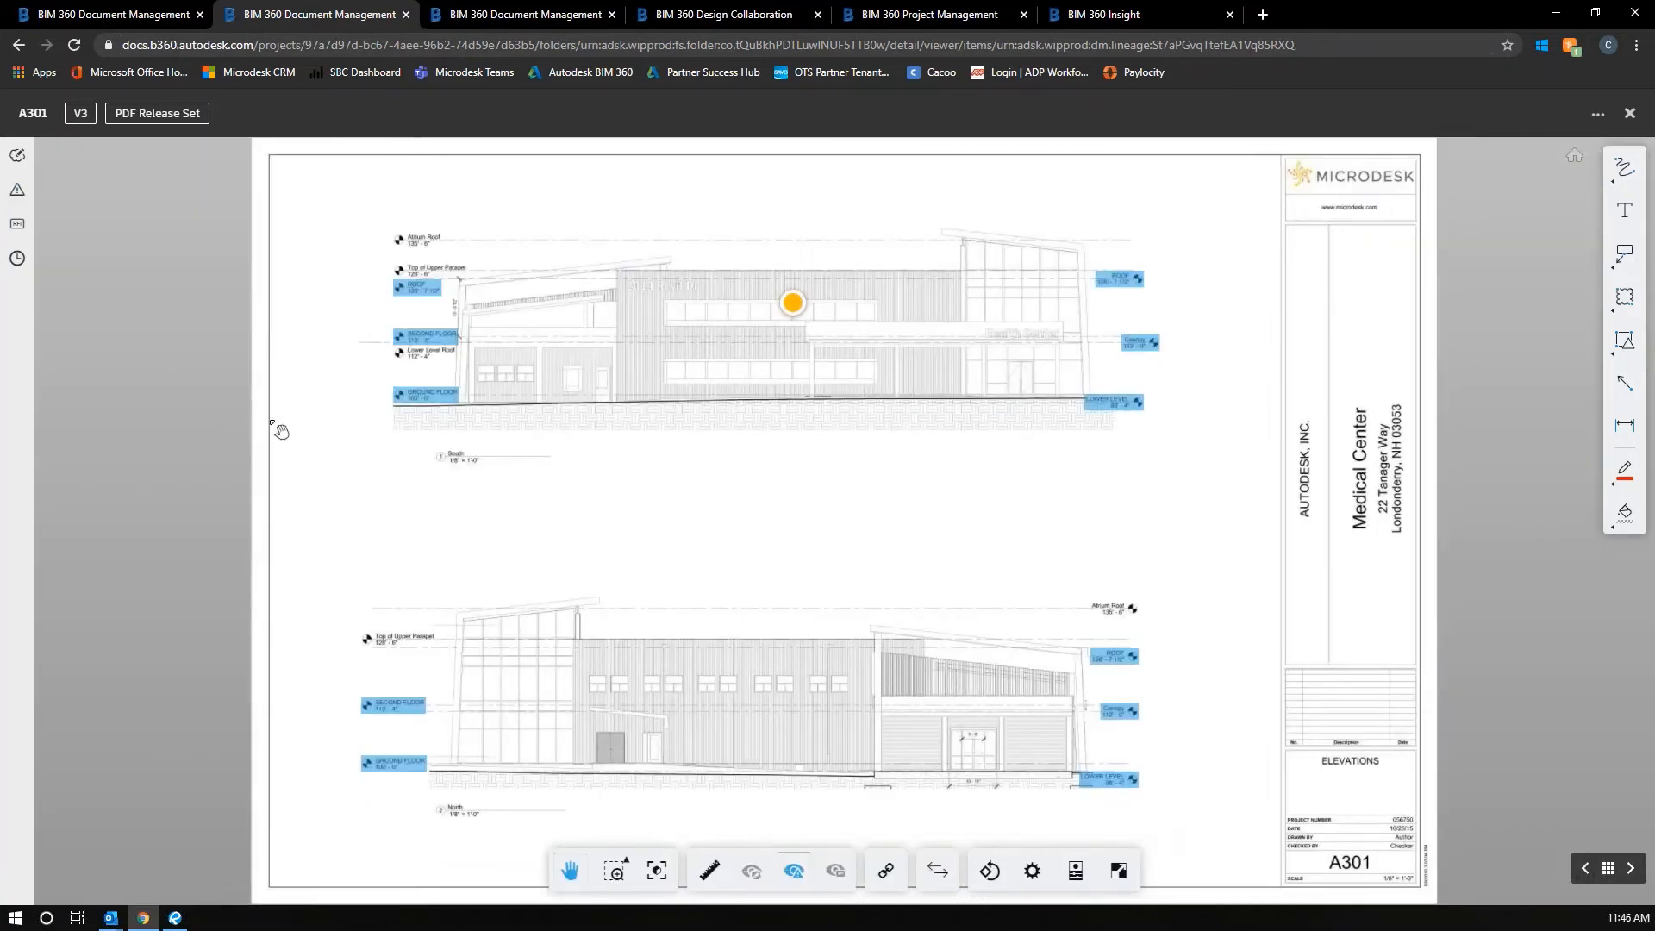
pyautogui.click(1629, 113)
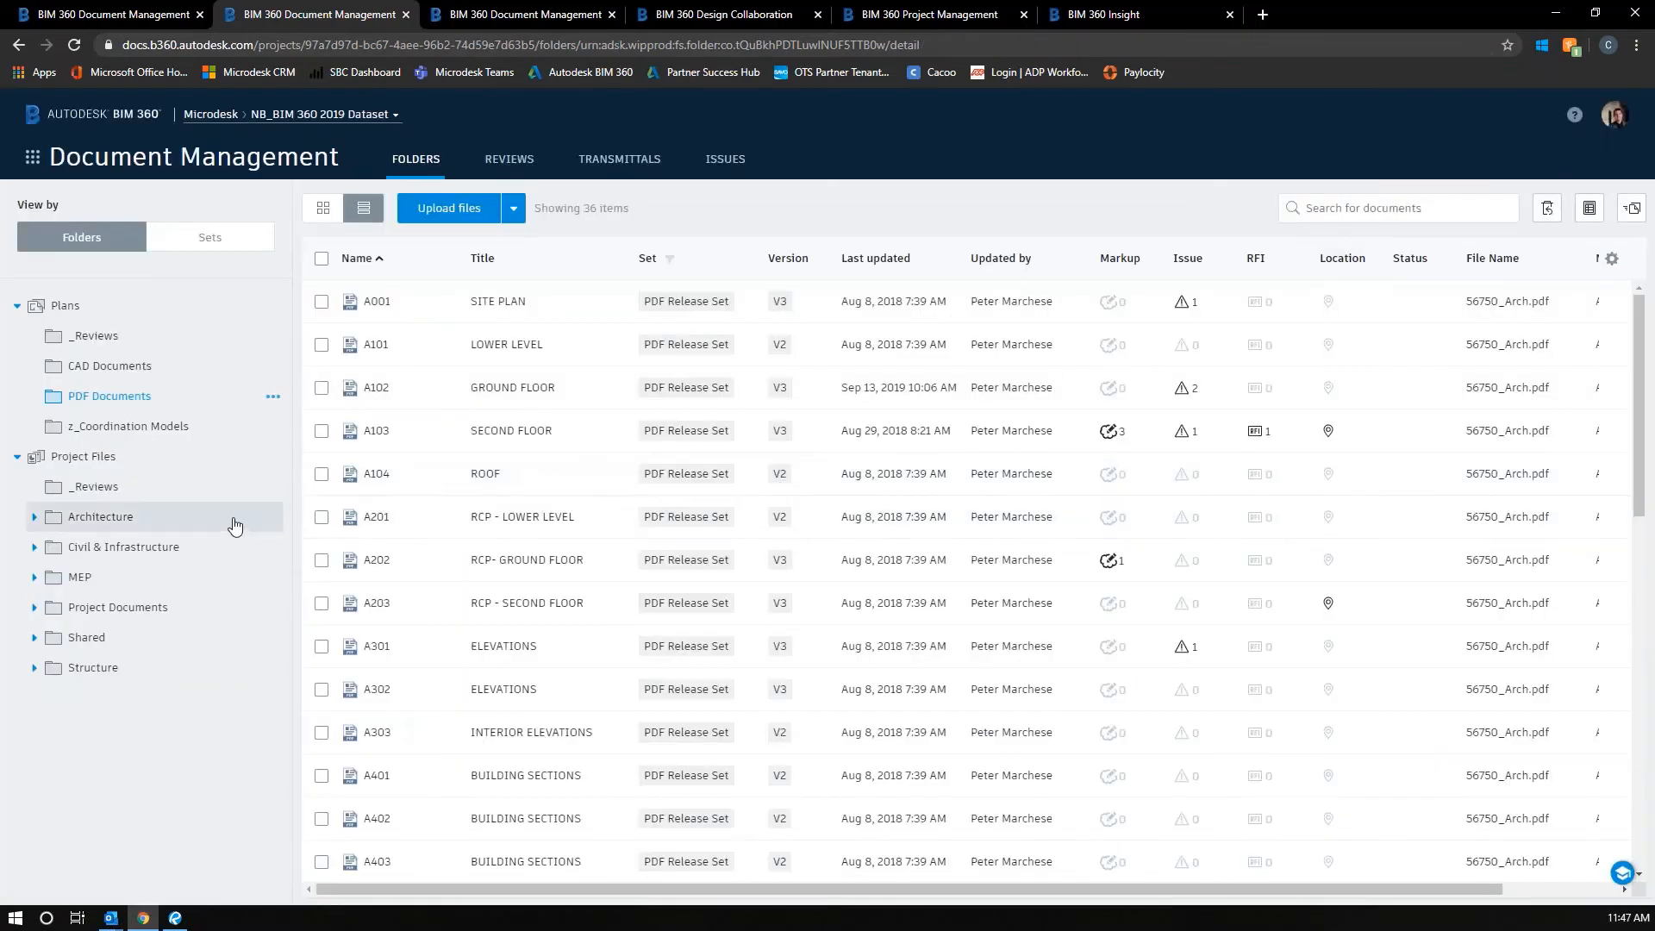
# - Open 56750_A.rvt from the Architecture folder and display its 2D sheet A102 - SECOND FLOOR
pyautogui.click(116, 517)
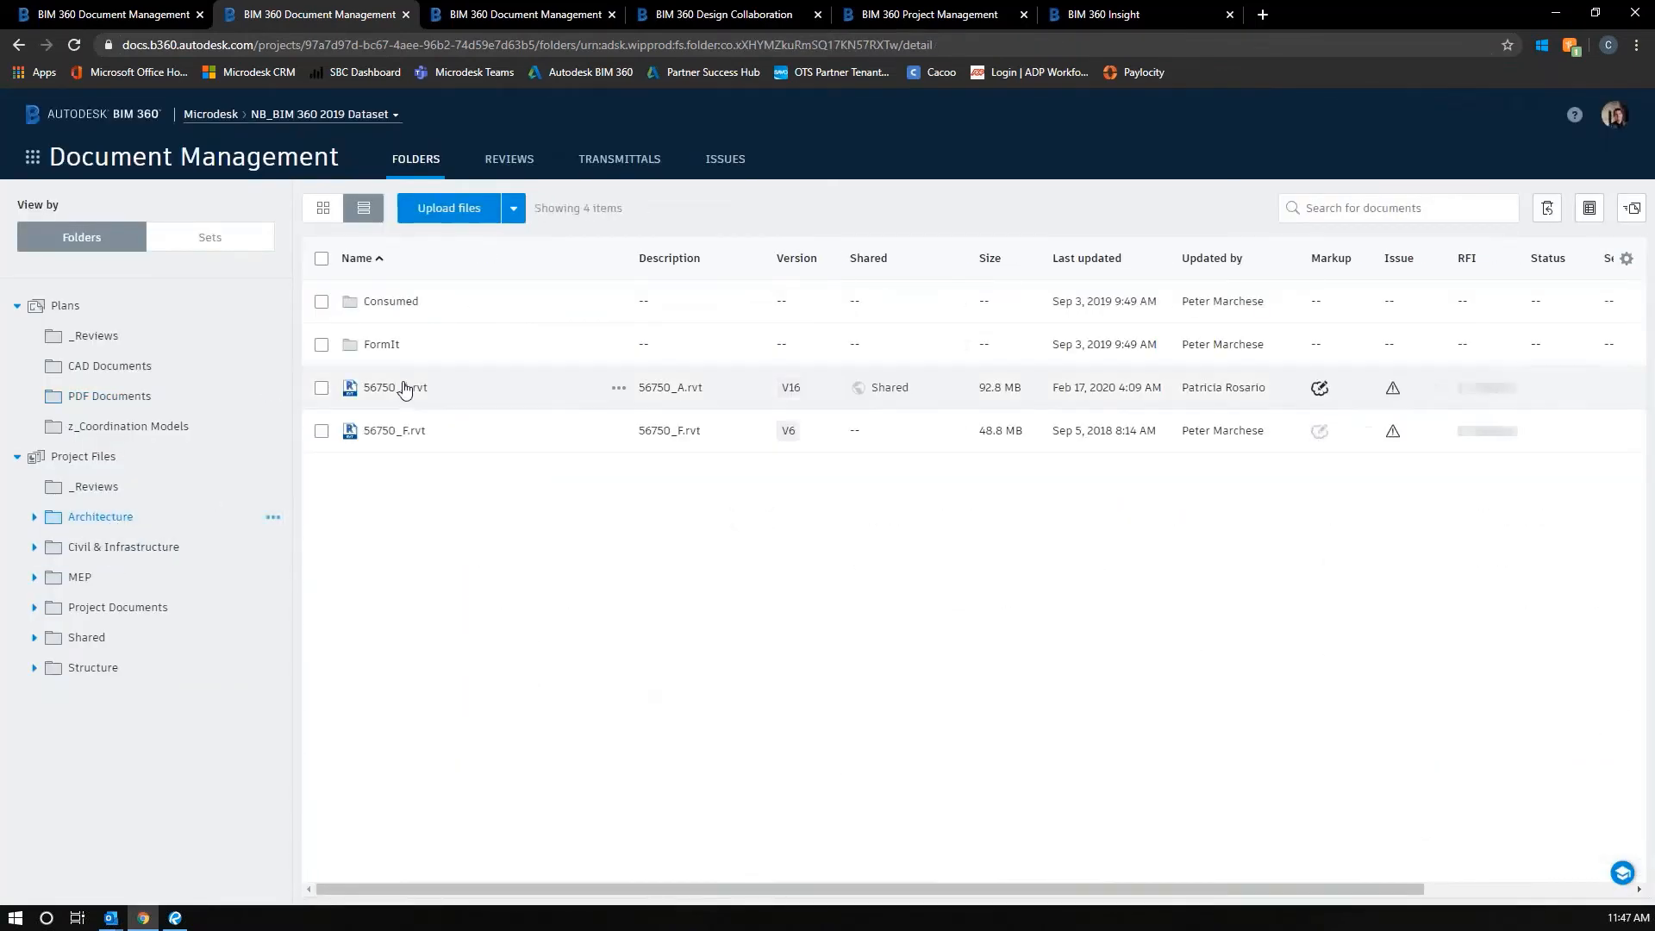
pyautogui.click(406, 385)
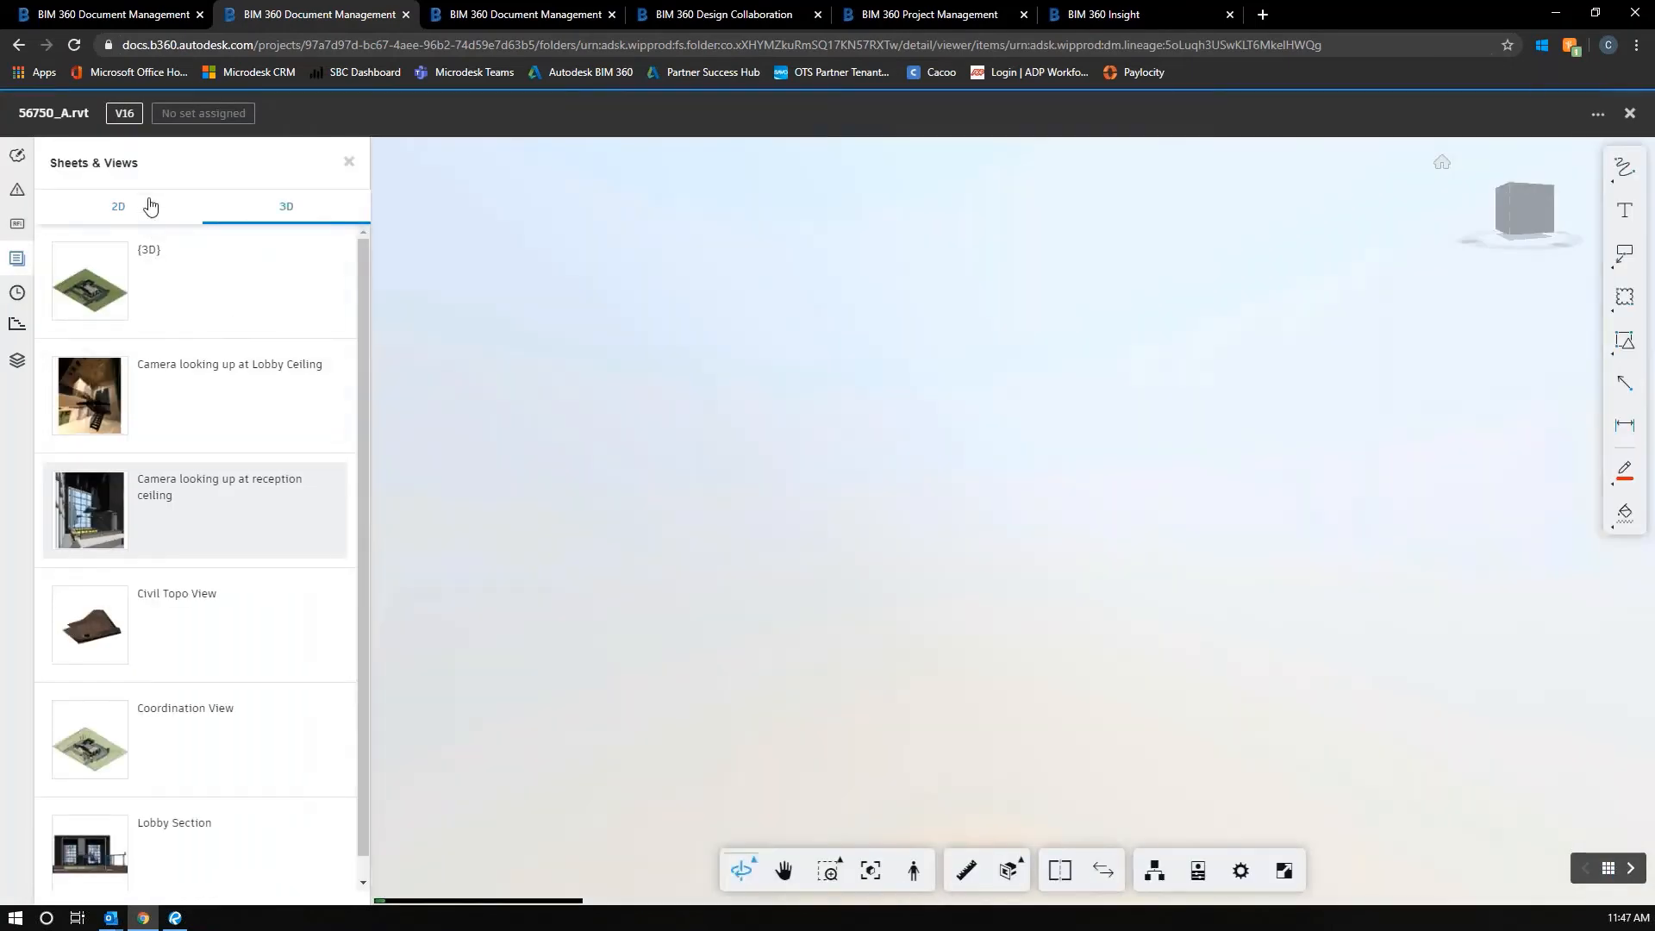
pyautogui.click(150, 205)
pyautogui.click(217, 528)
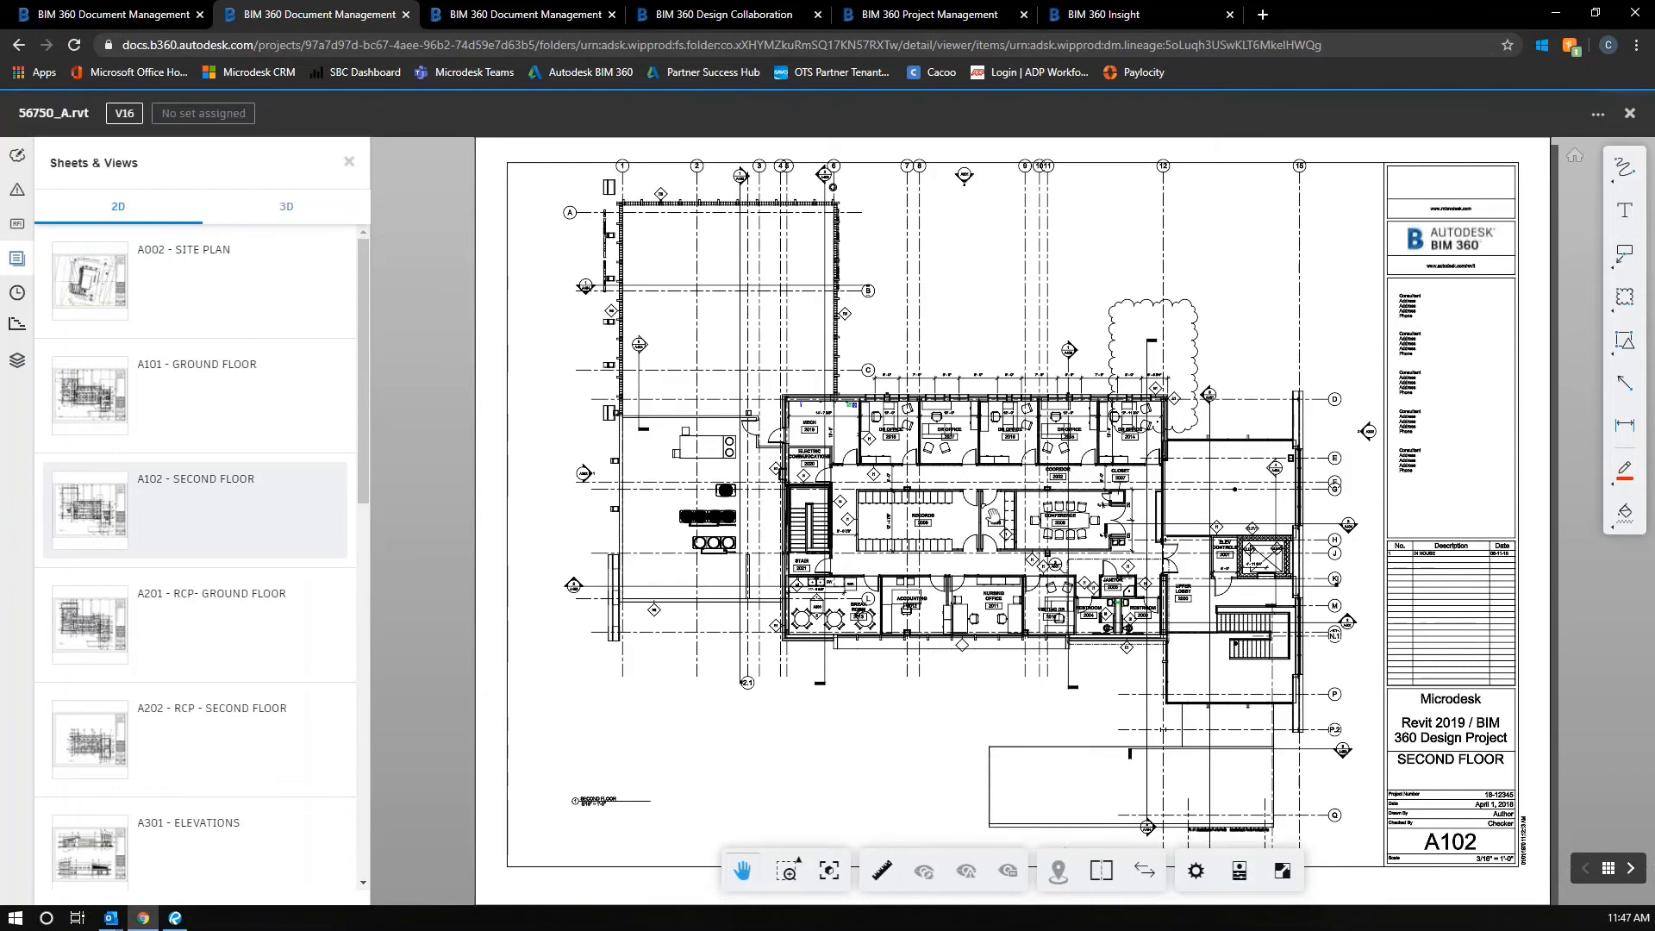
# - Select the upper door of AV room 2008 on the second floor plan and examine its full list of properties
pyautogui.doubleClick(994, 515)
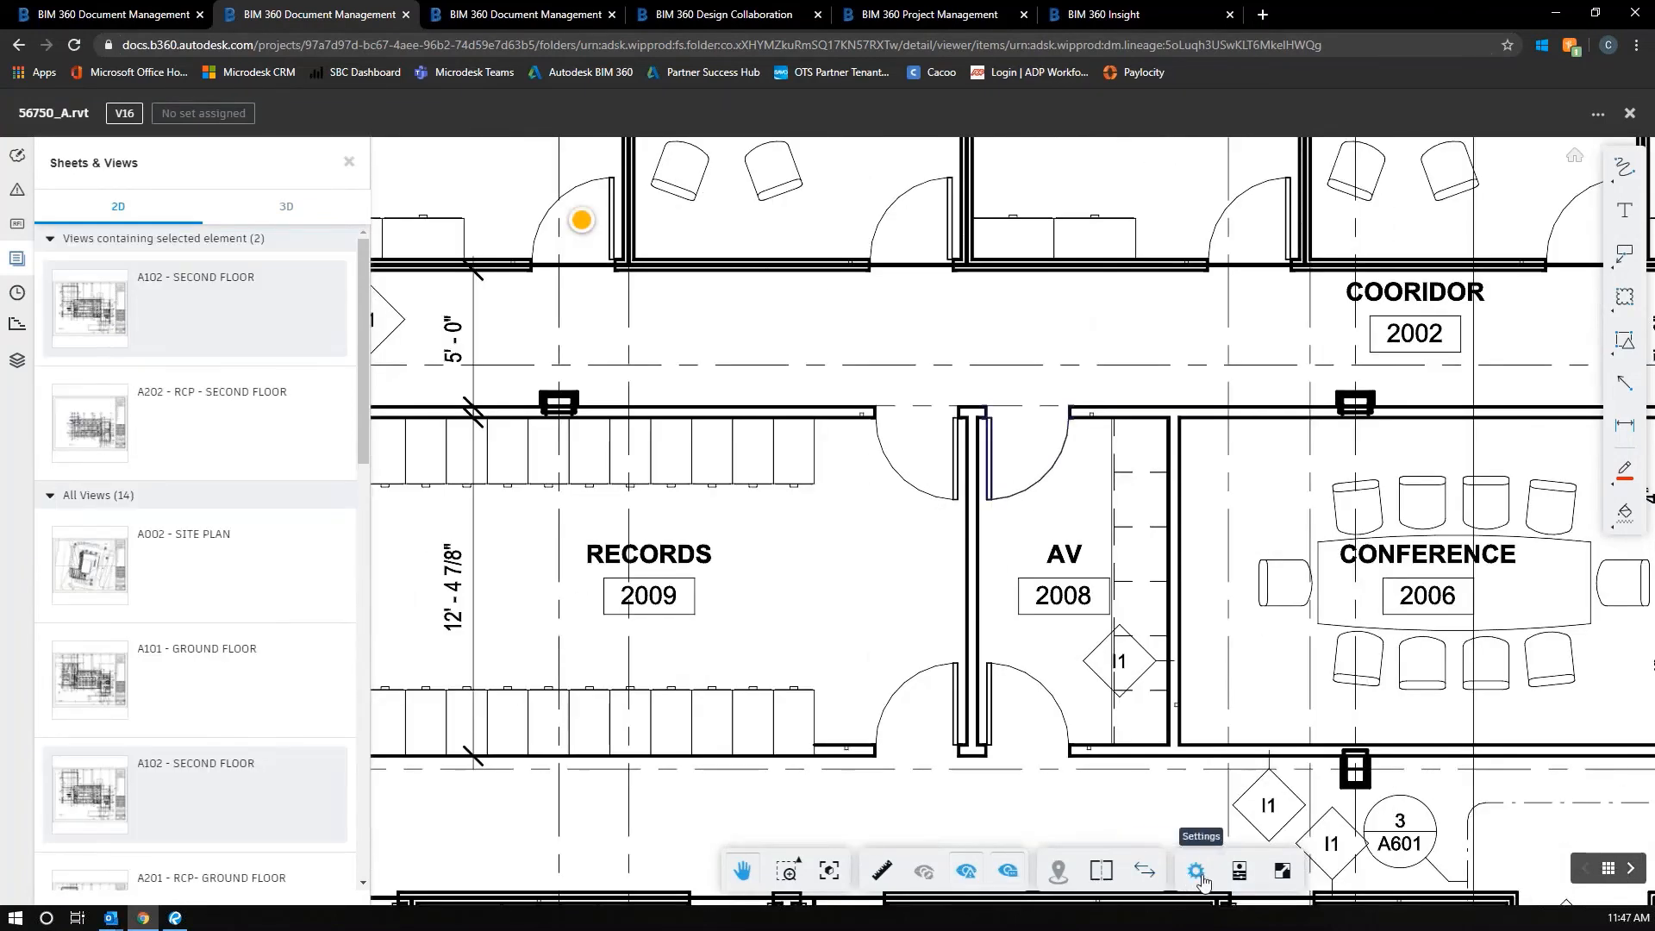
pyautogui.click(1240, 871)
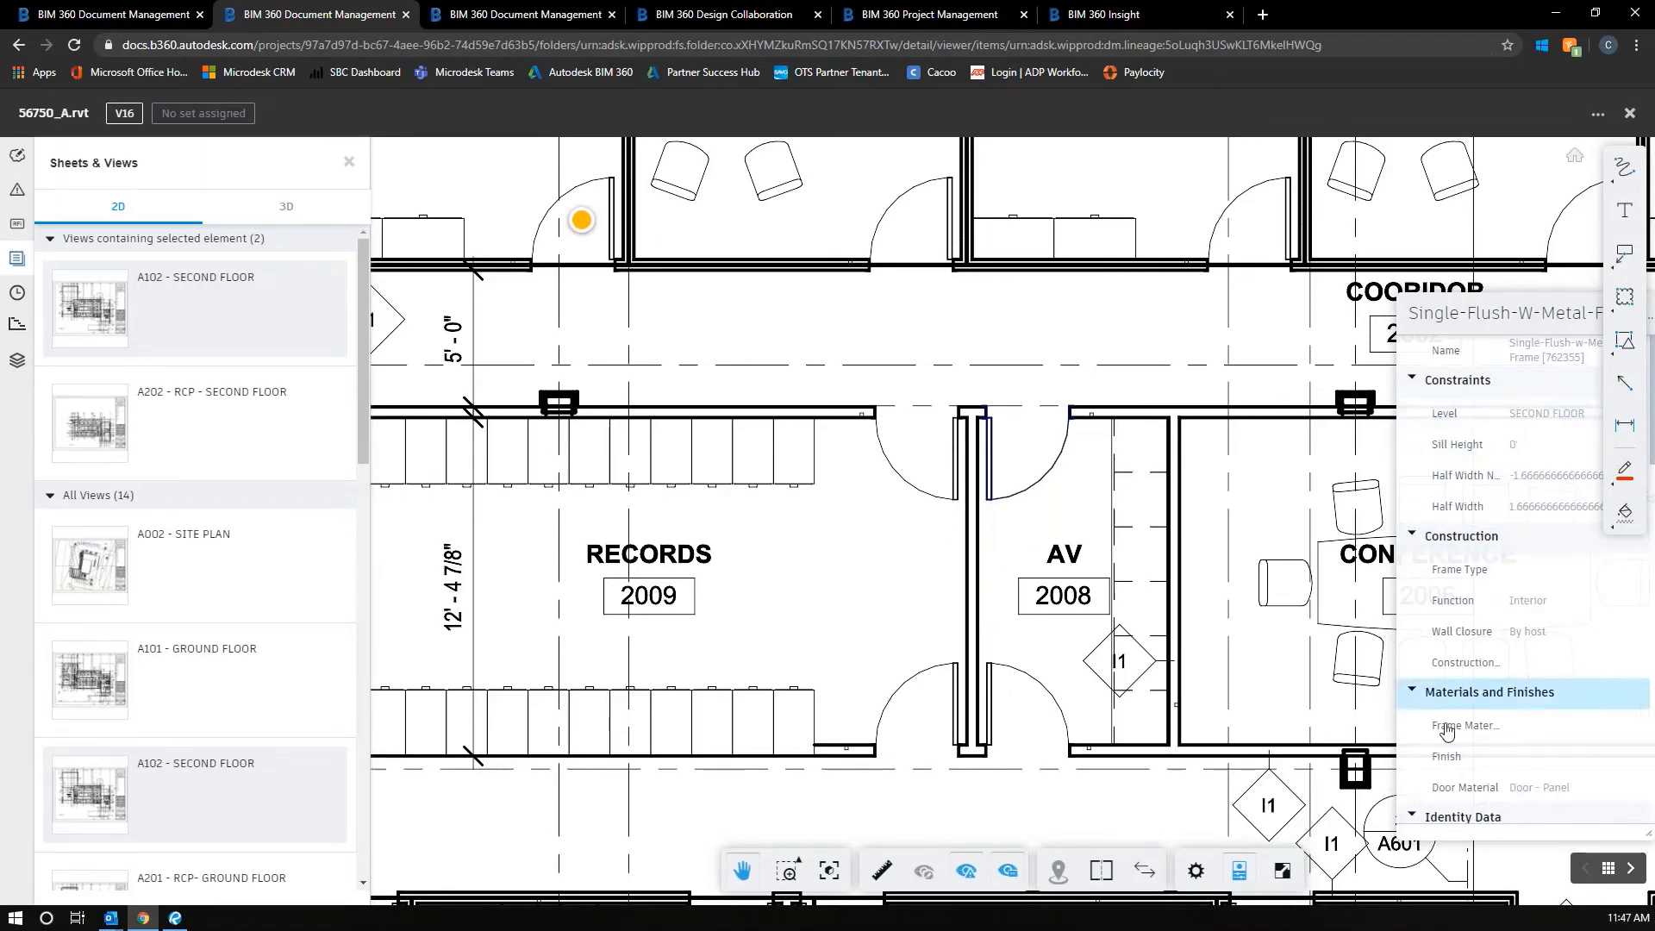
pyautogui.scroll(-10, 1526, 491)
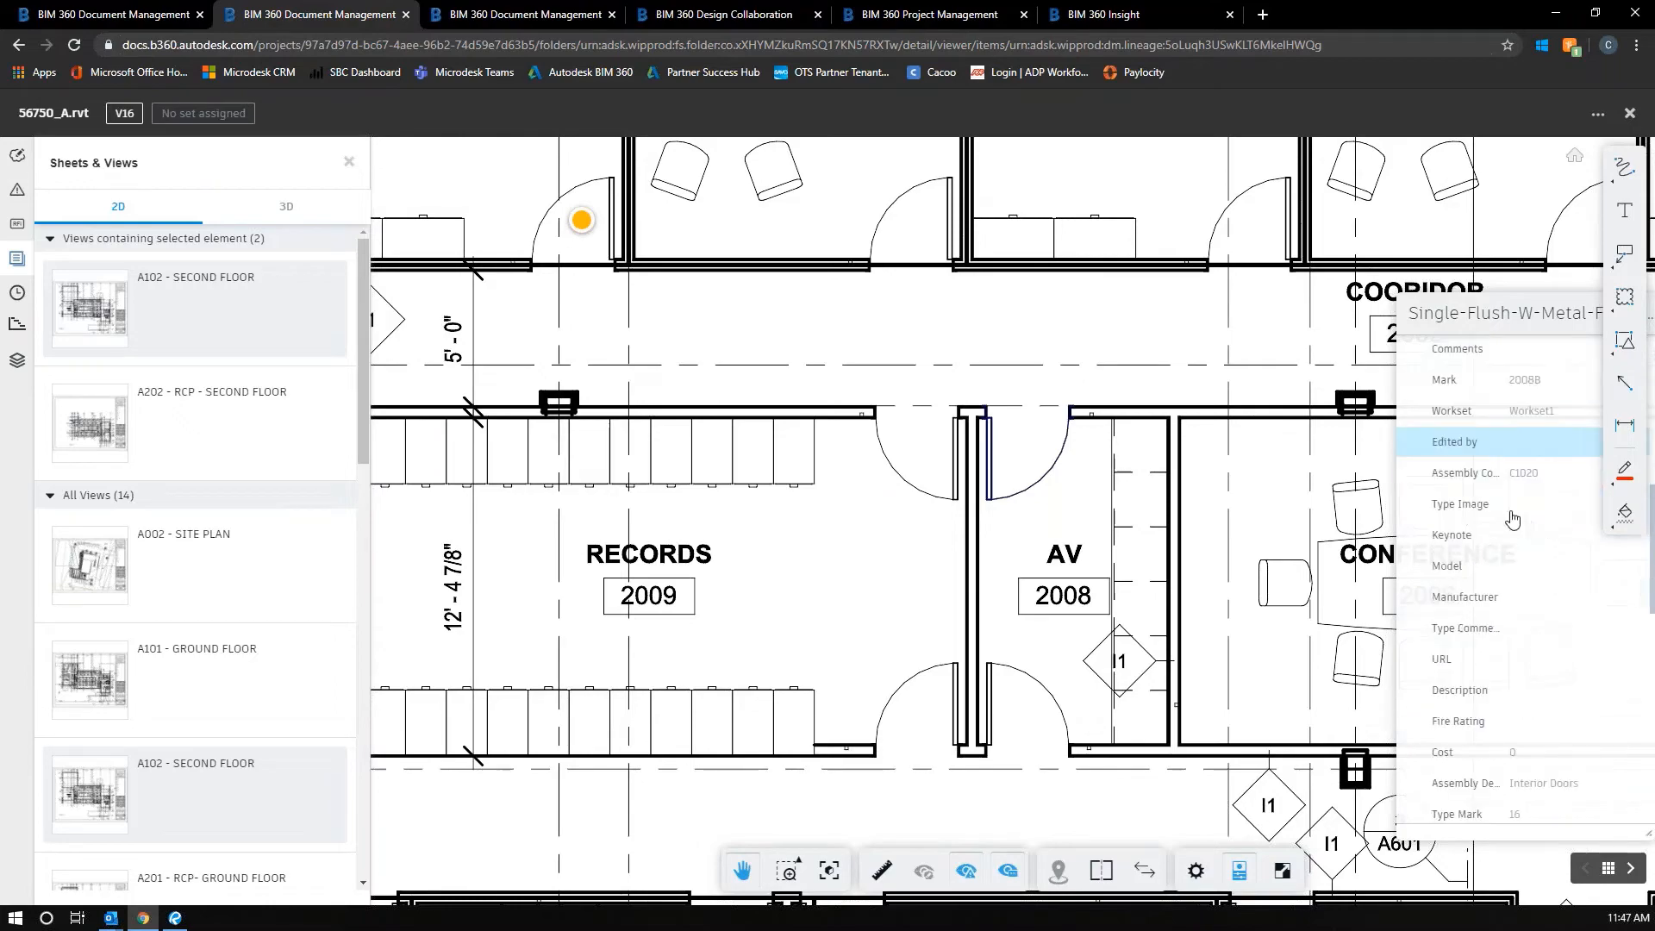
pyautogui.scroll(-5, 1512, 518)
pyautogui.scroll(-2, 1000, 527)
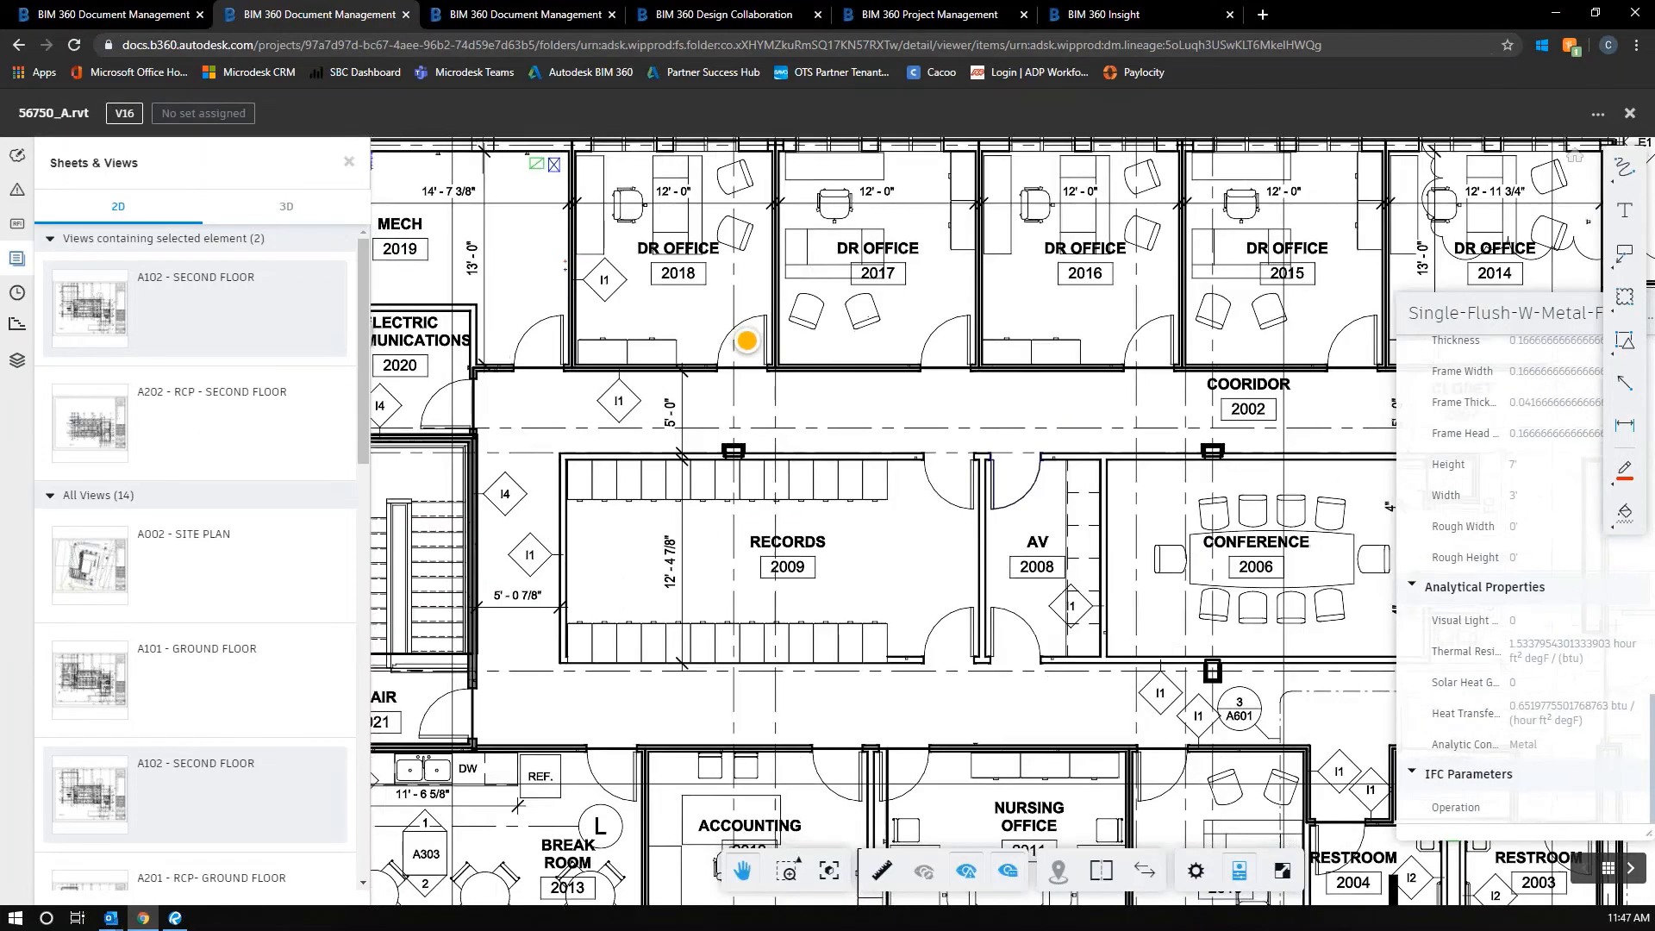
pyautogui.scroll(-2, 1015, 518)
pyautogui.scroll(8, 1015, 519)
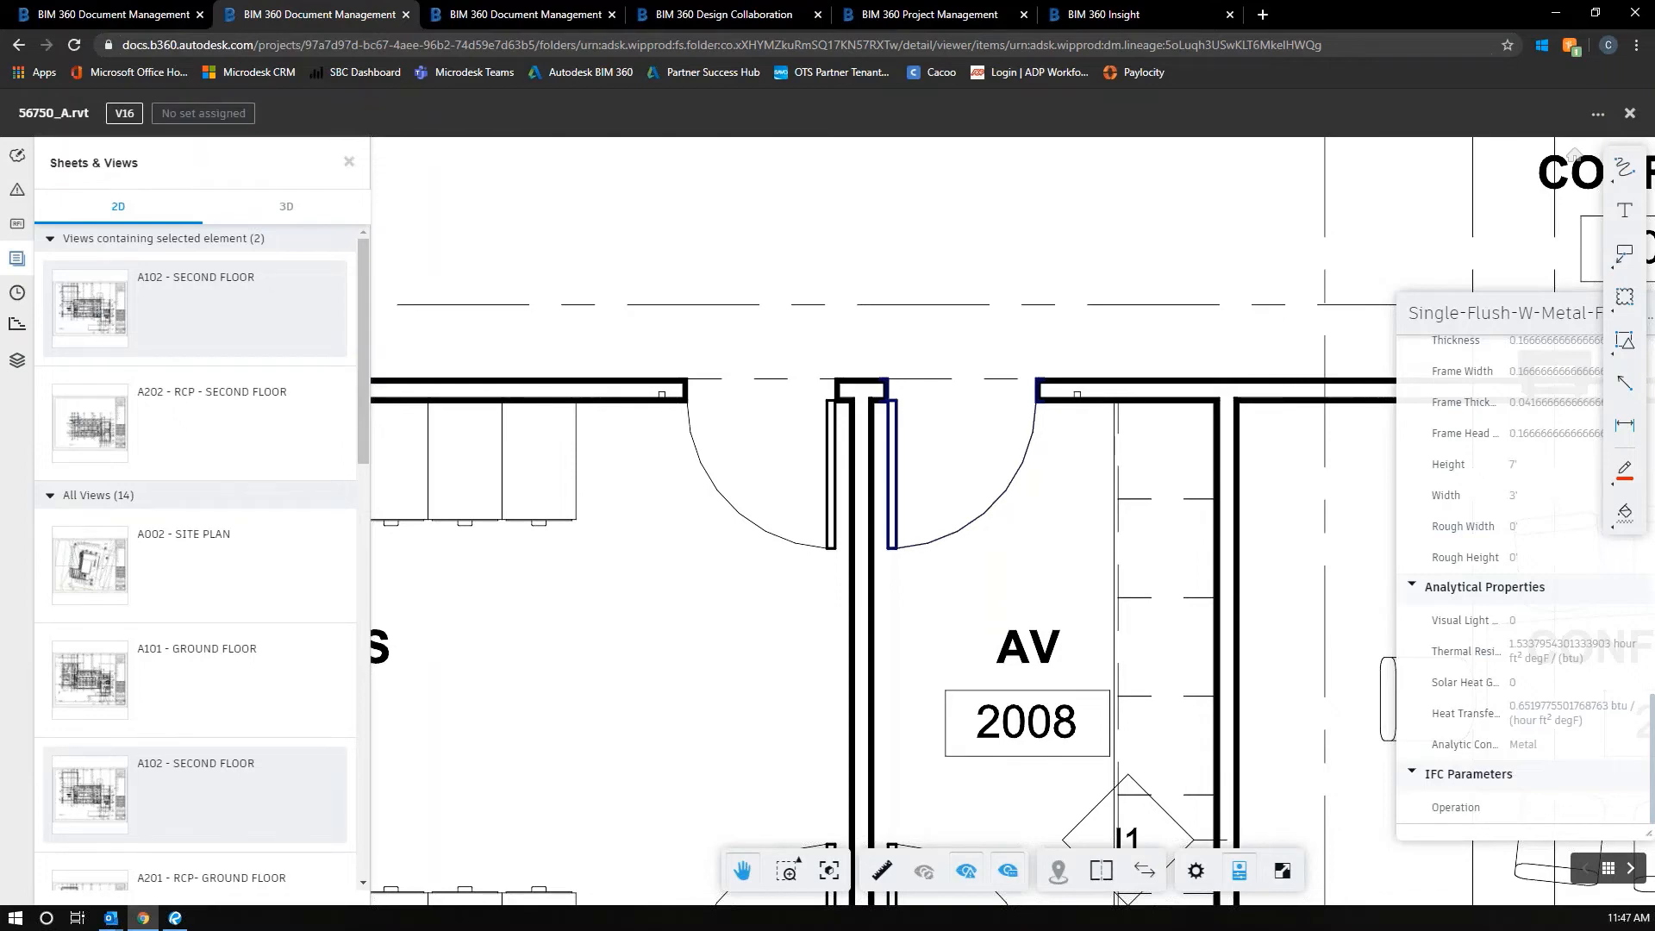
pyautogui.scroll(-3, 802, 444)
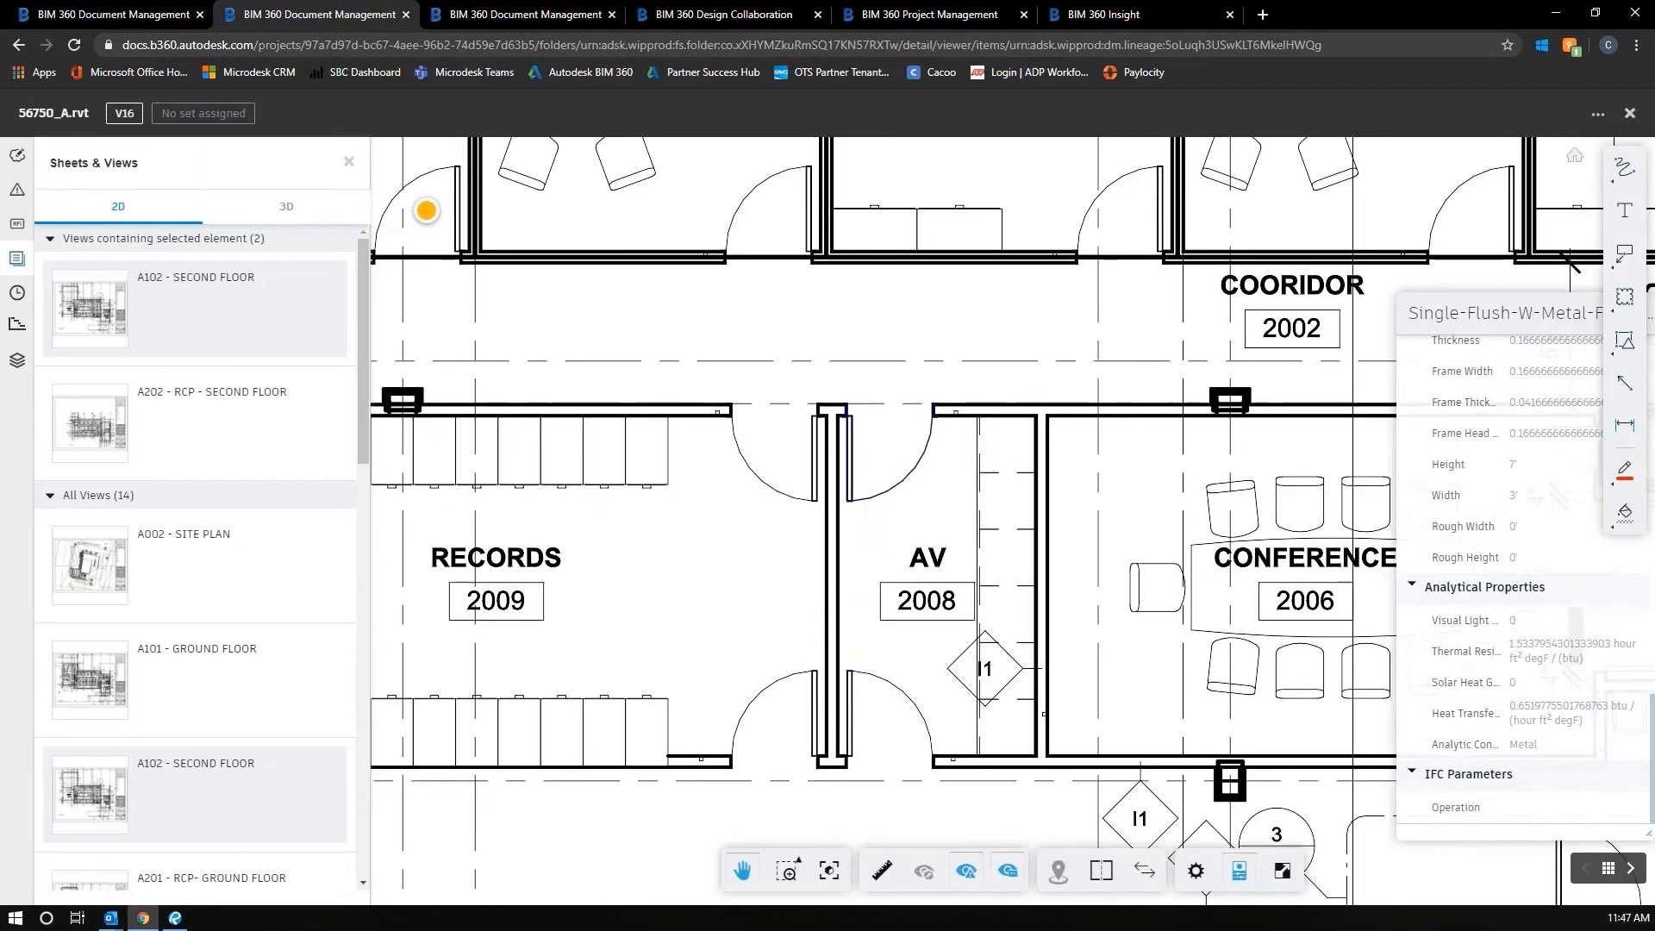
pyautogui.scroll(-3, 793, 437)
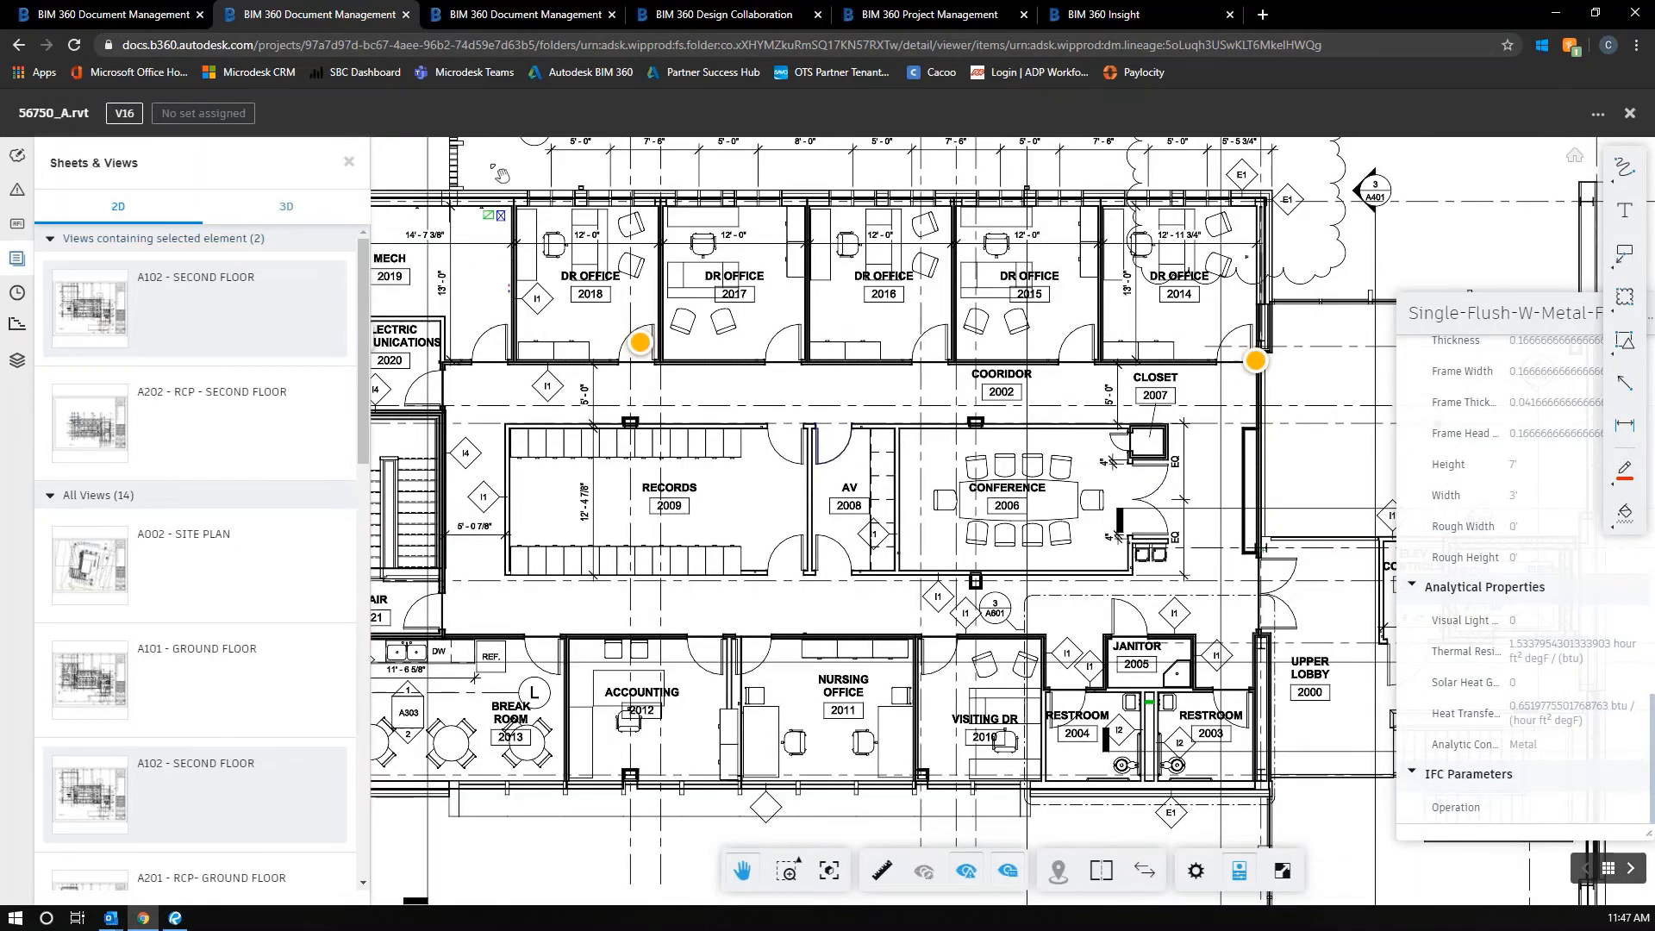
# - Close the 56750_A.rvt viewer and open A203 - Layout1 from the CAD Documents folder
pyautogui.click(1629, 113)
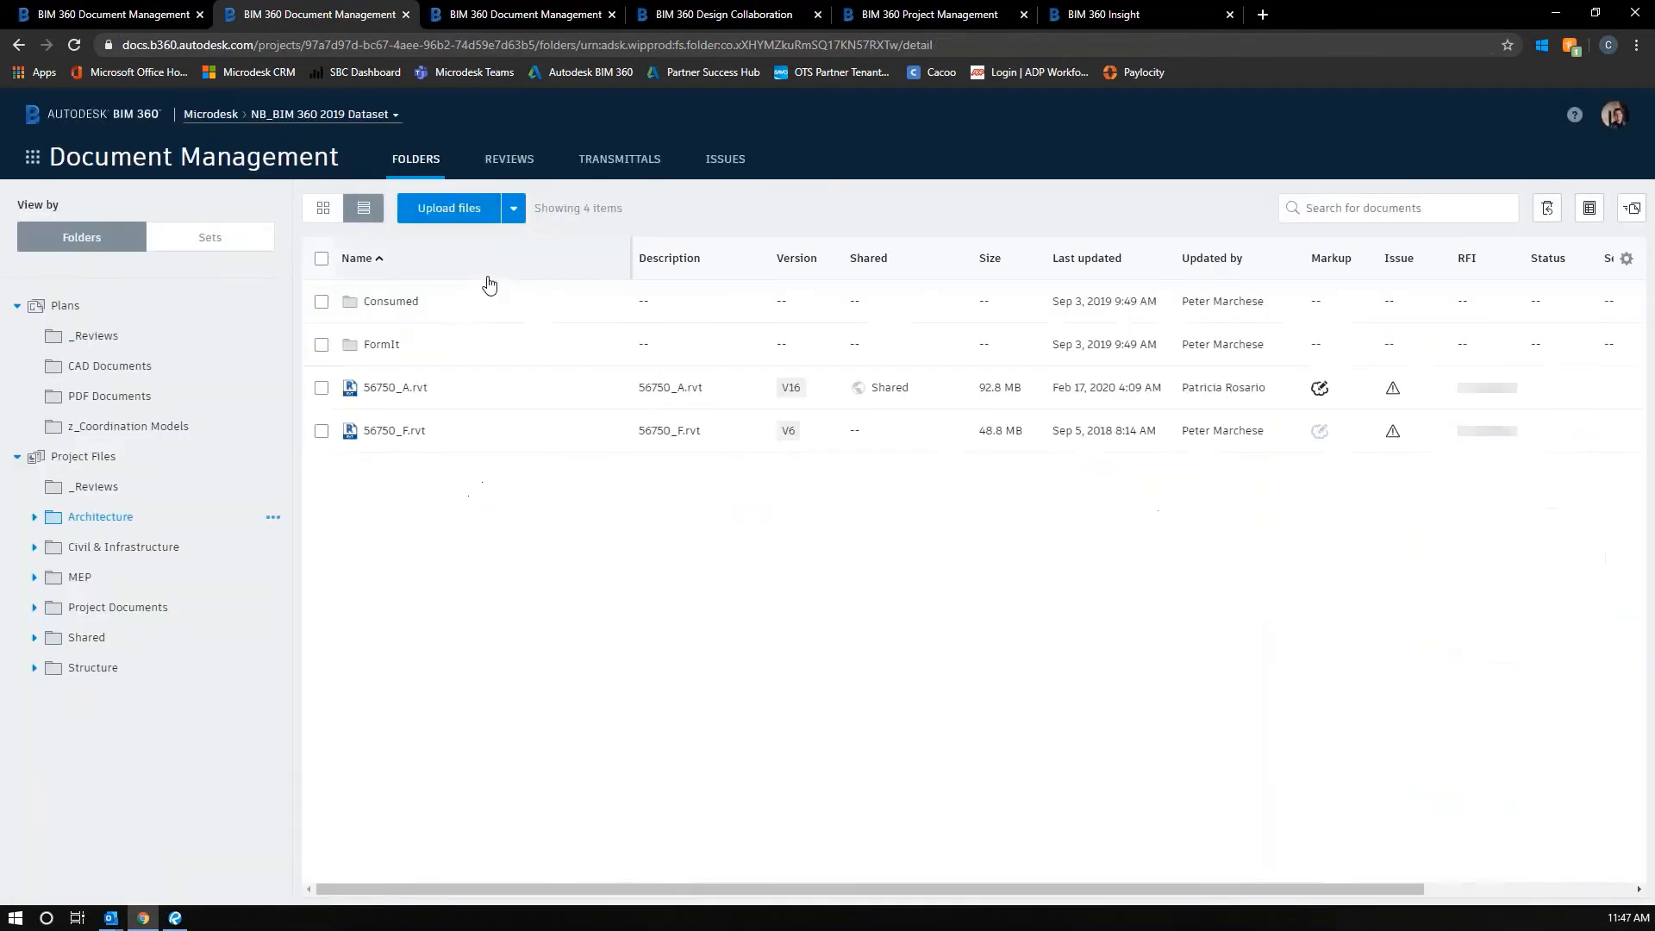
pyautogui.click(137, 367)
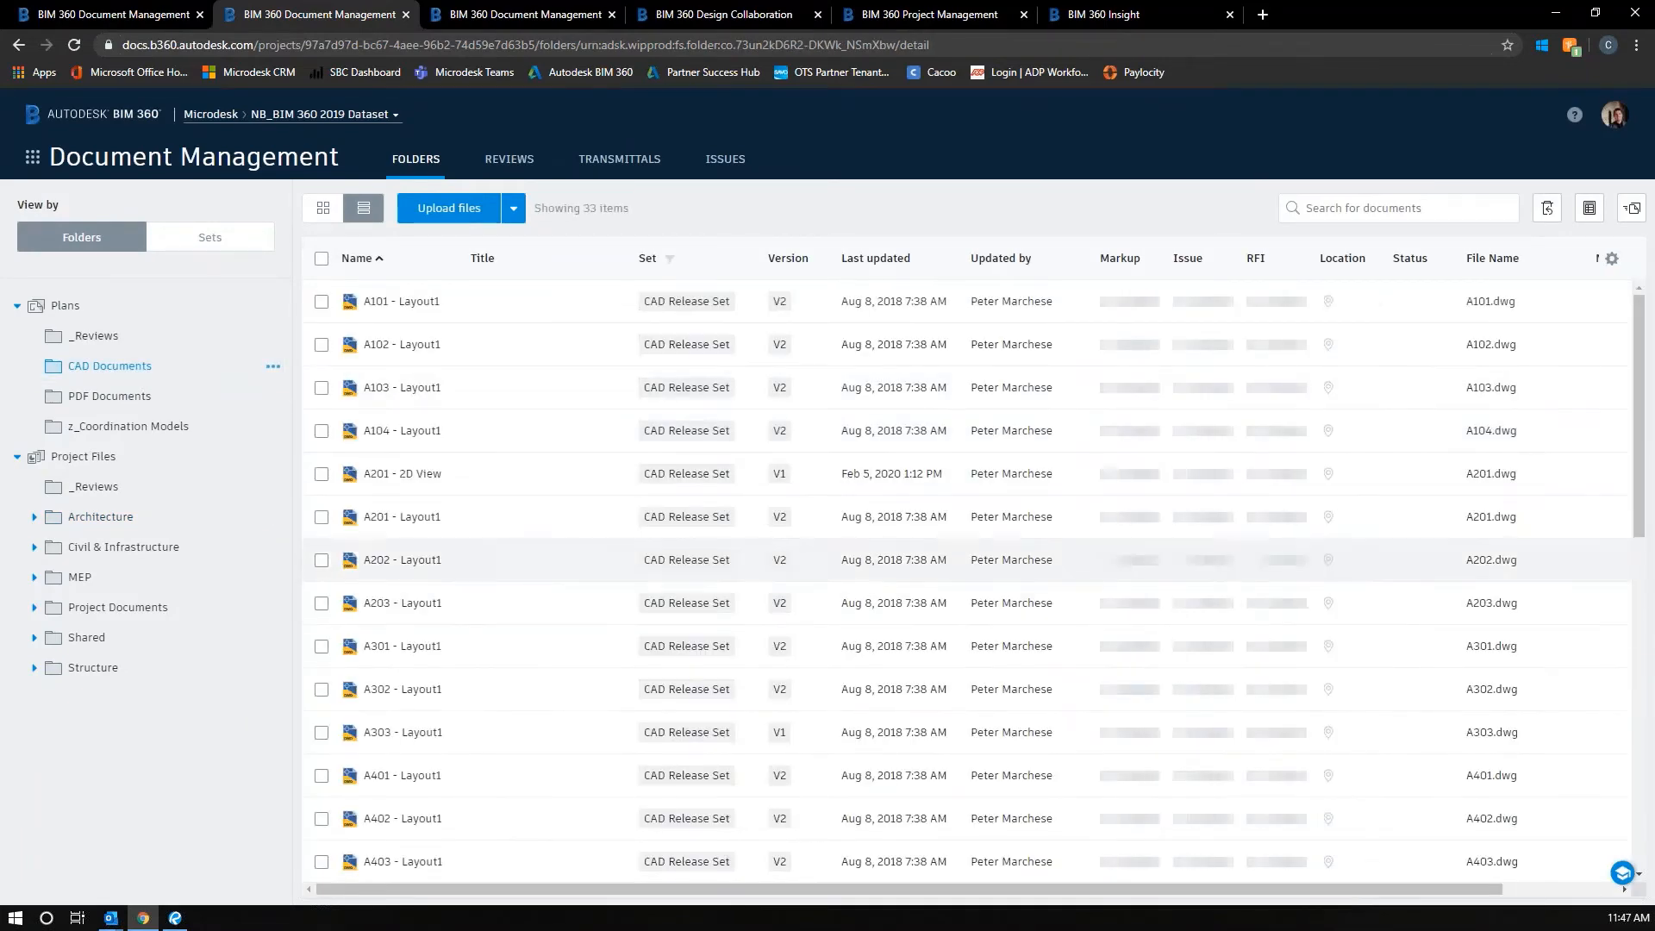
pyautogui.click(392, 603)
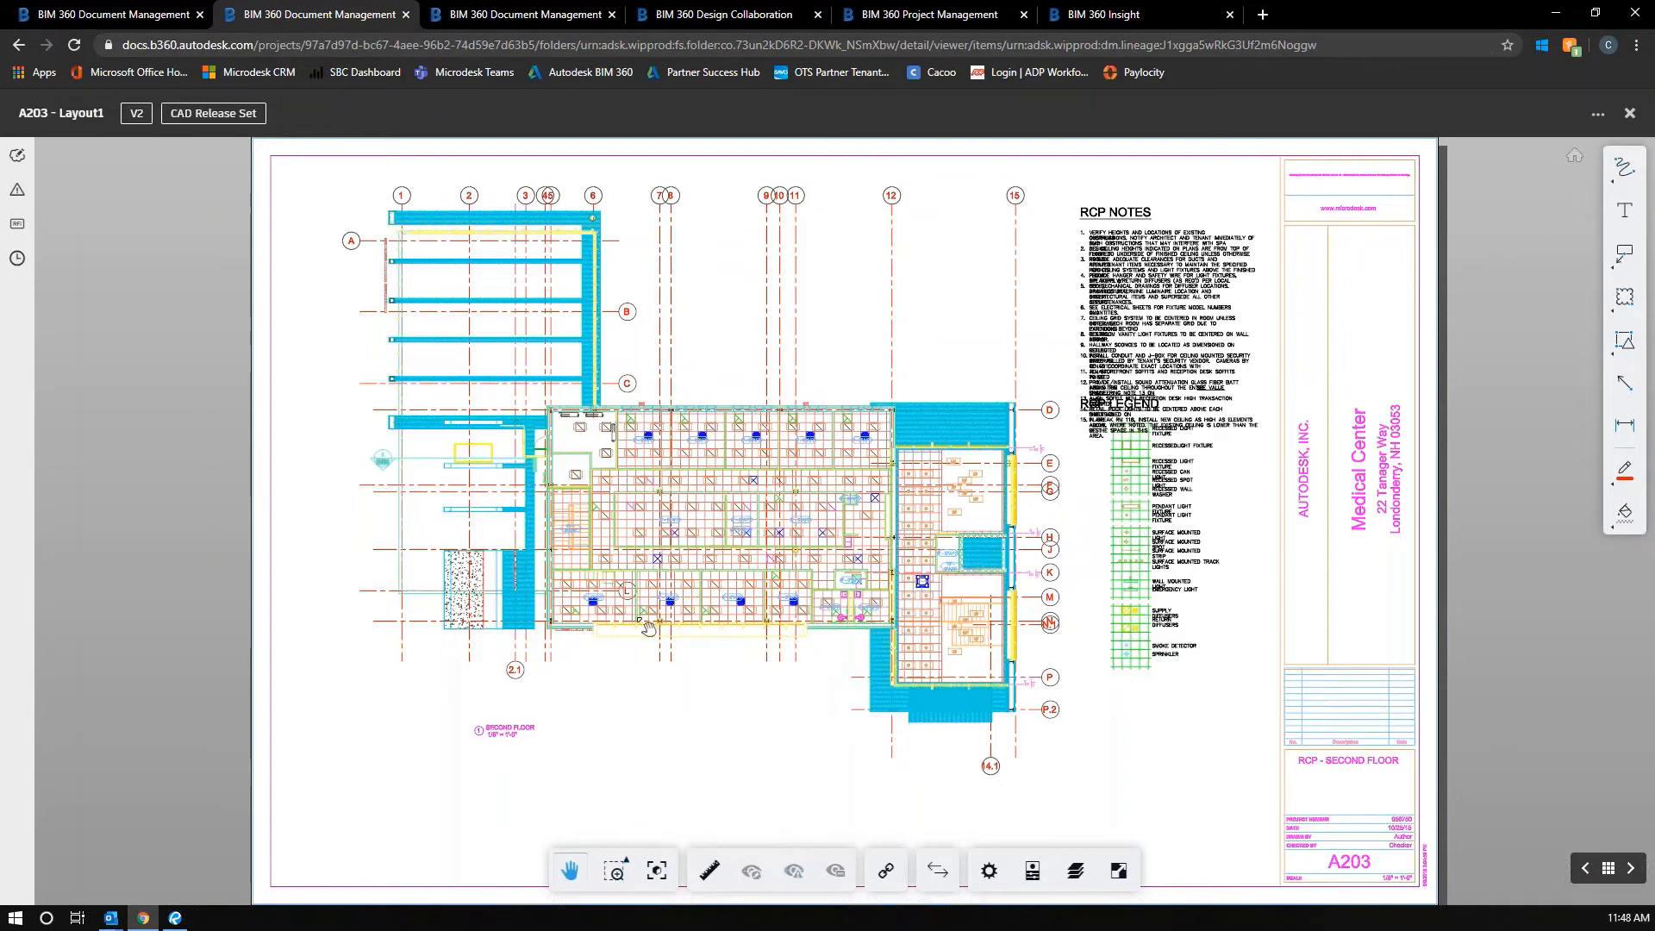
# - Examine the properties of a wall line near grid bubble L on the A203 ceiling plan, and close the property details
pyautogui.scroll(10, 648, 590)
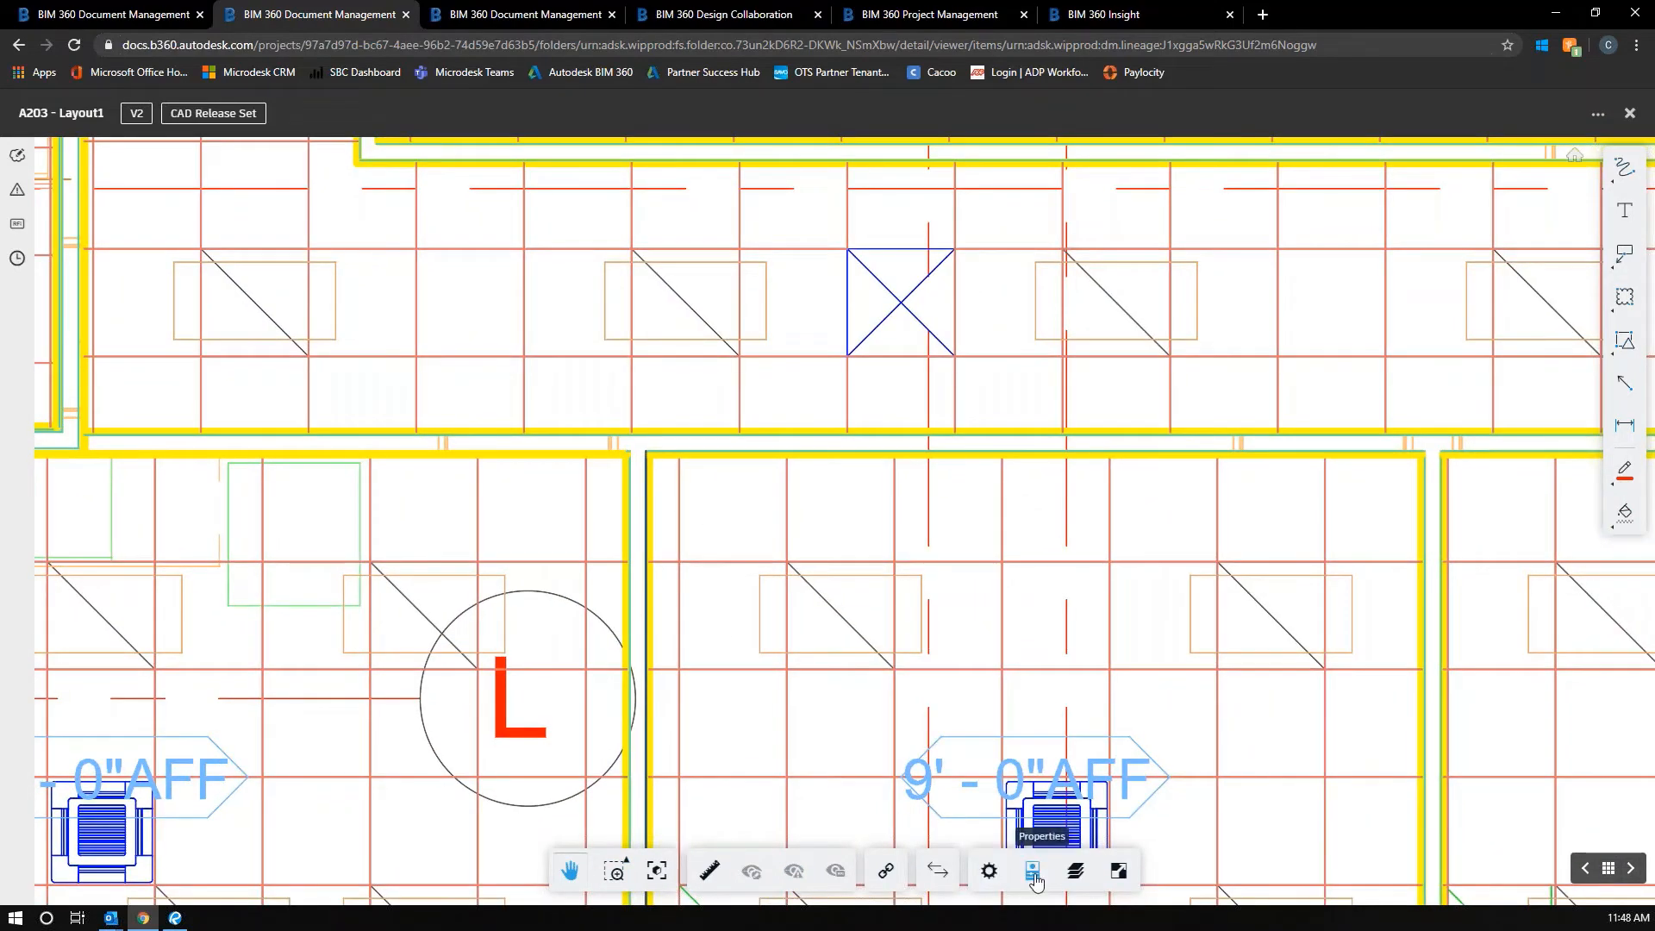
pyautogui.click(1033, 874)
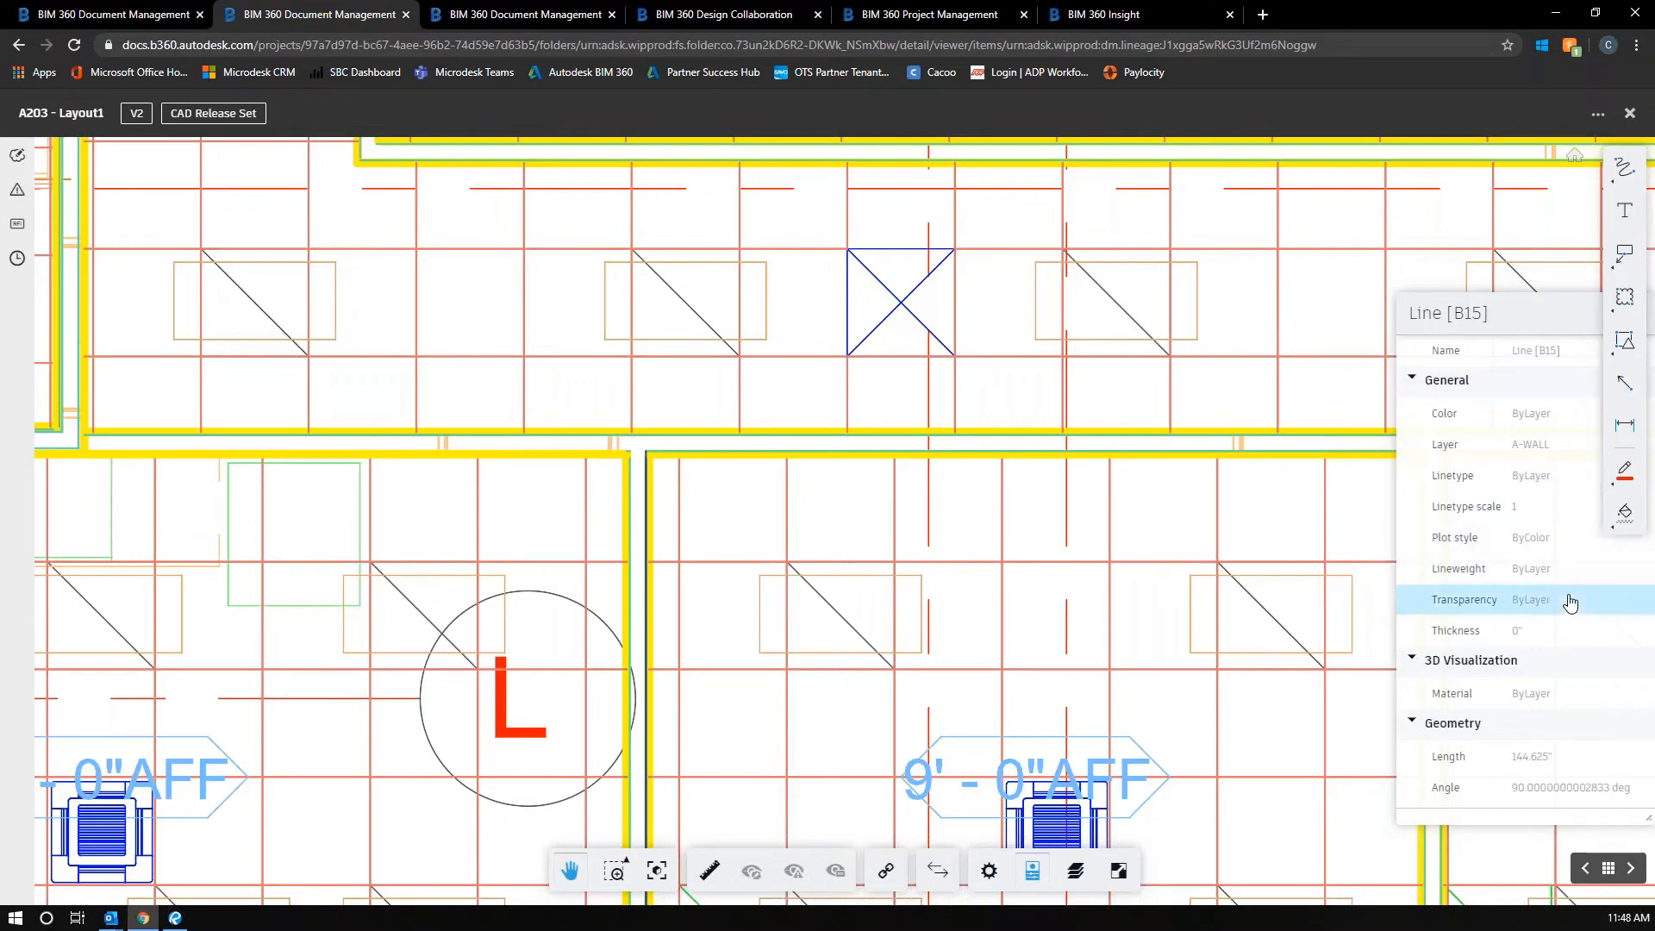
pyautogui.scroll(-3, 784, 655)
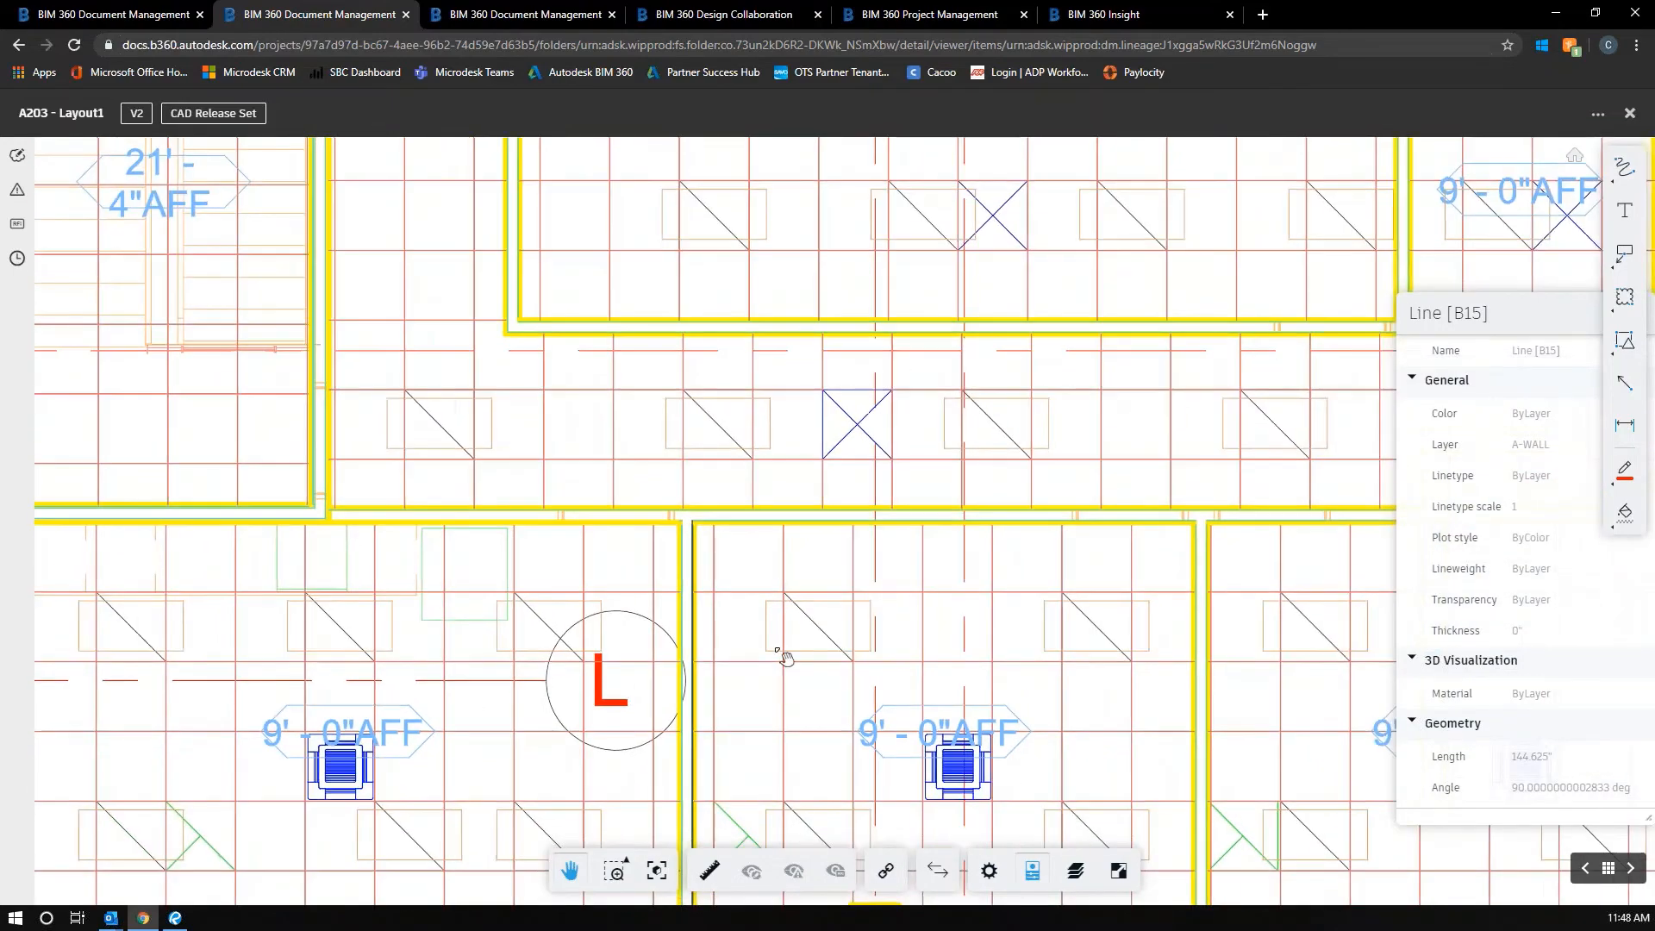
pyautogui.scroll(-5, 784, 656)
pyautogui.scroll(3, 780, 650)
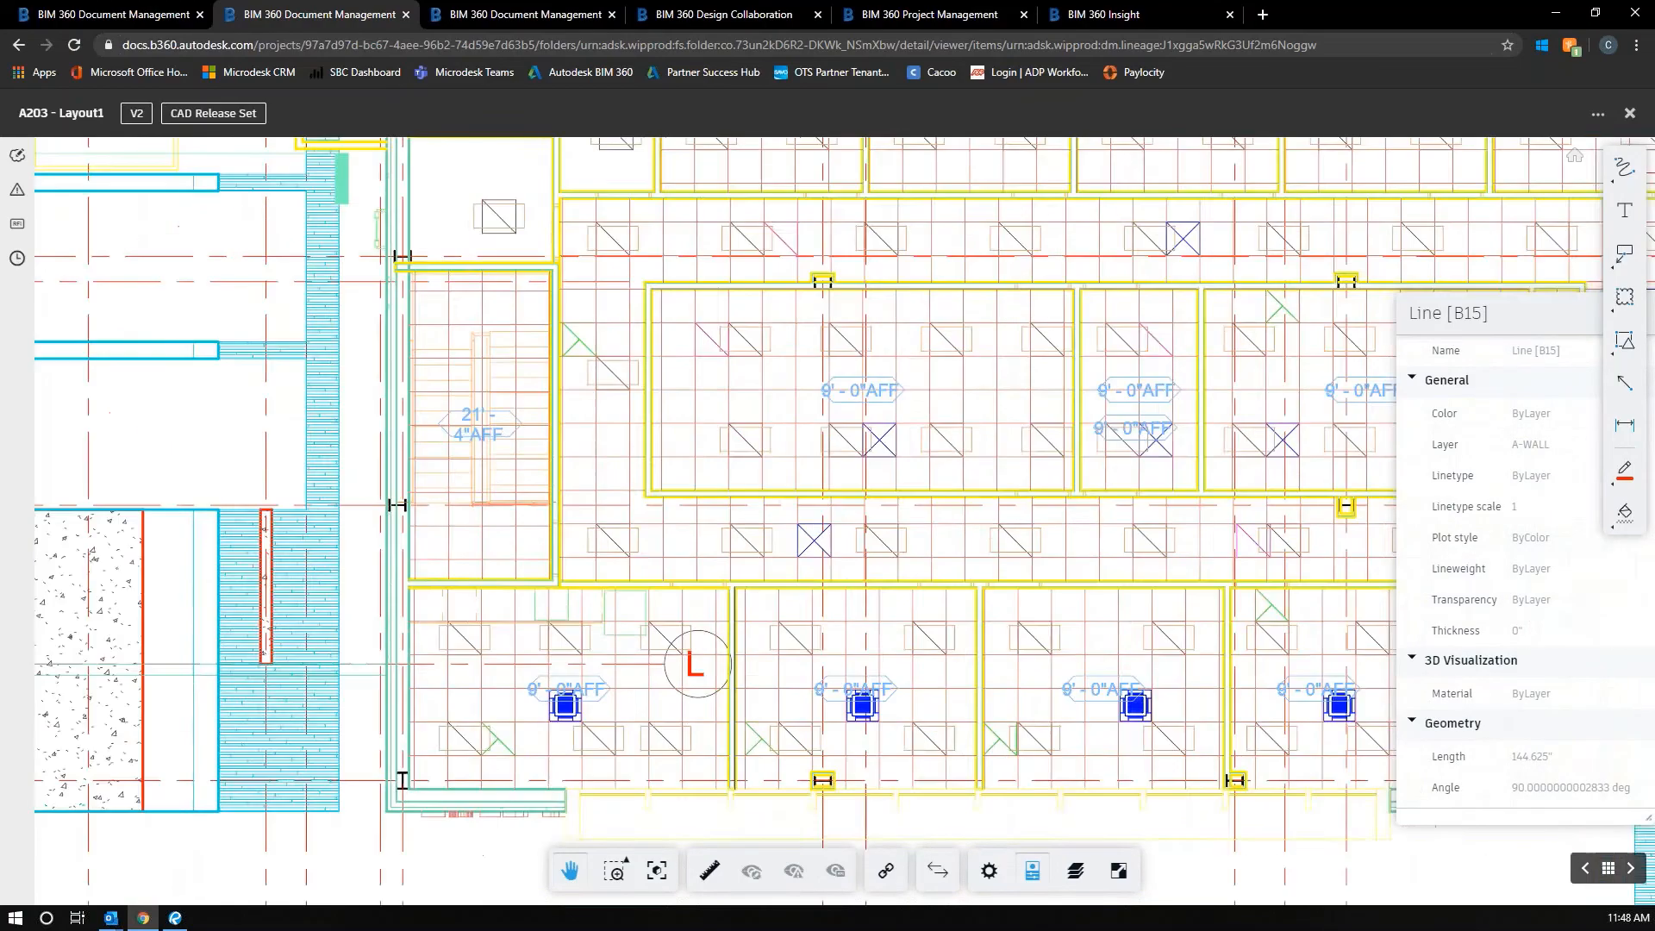
pyautogui.scroll(5, 780, 651)
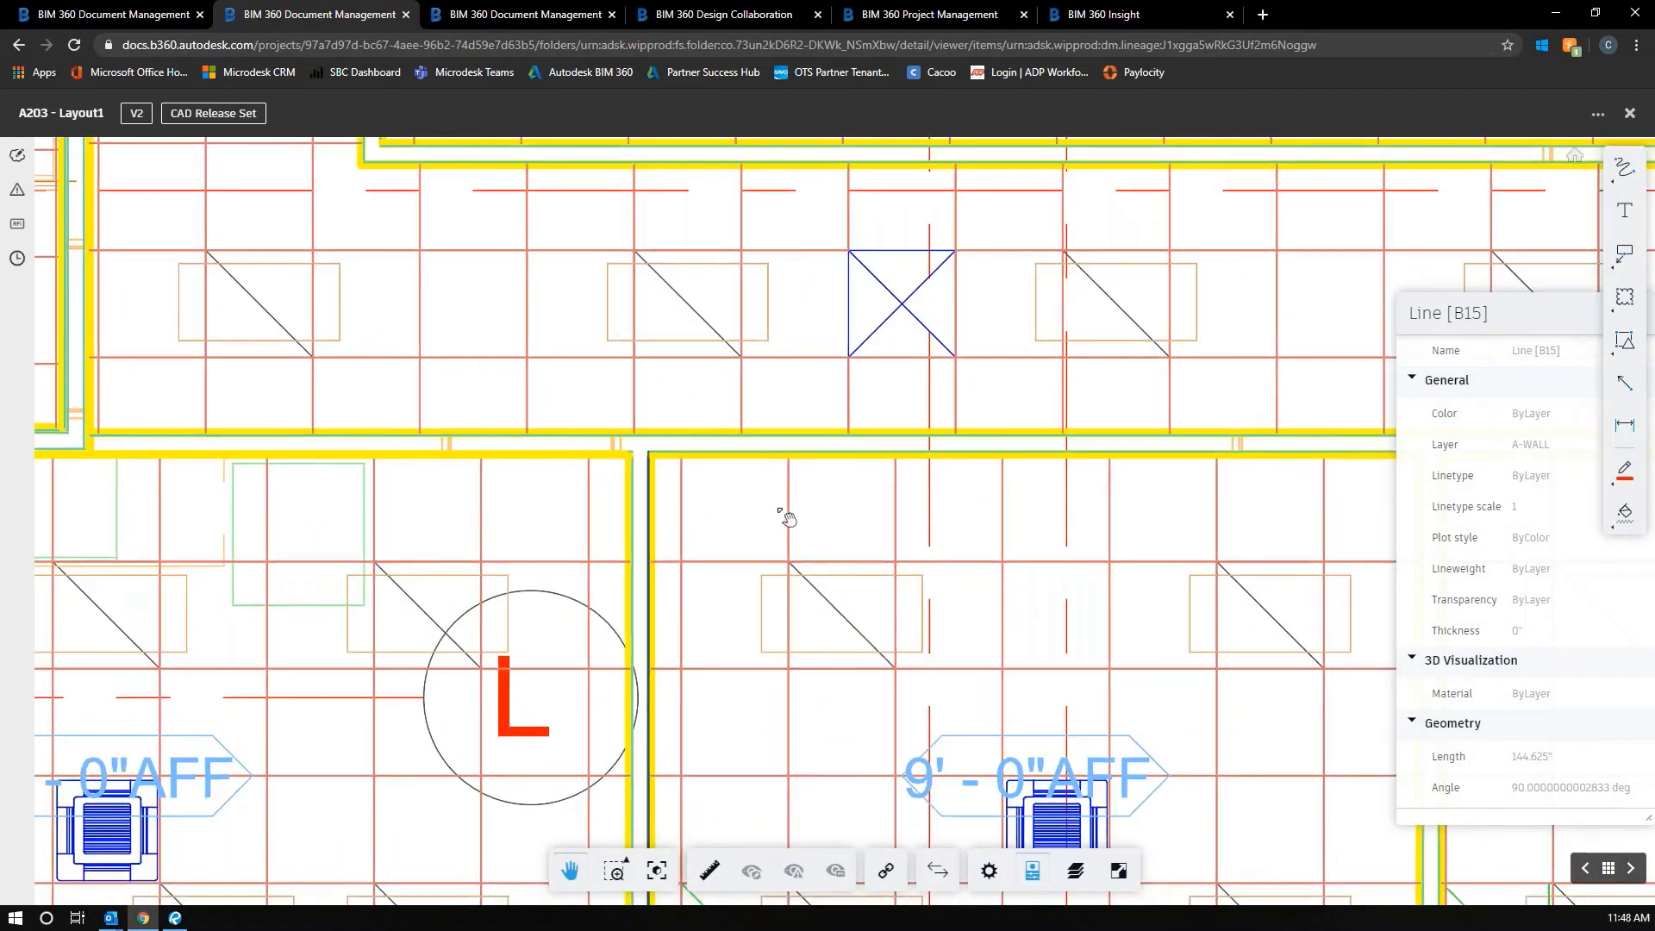
pyautogui.scroll(-6, 786, 517)
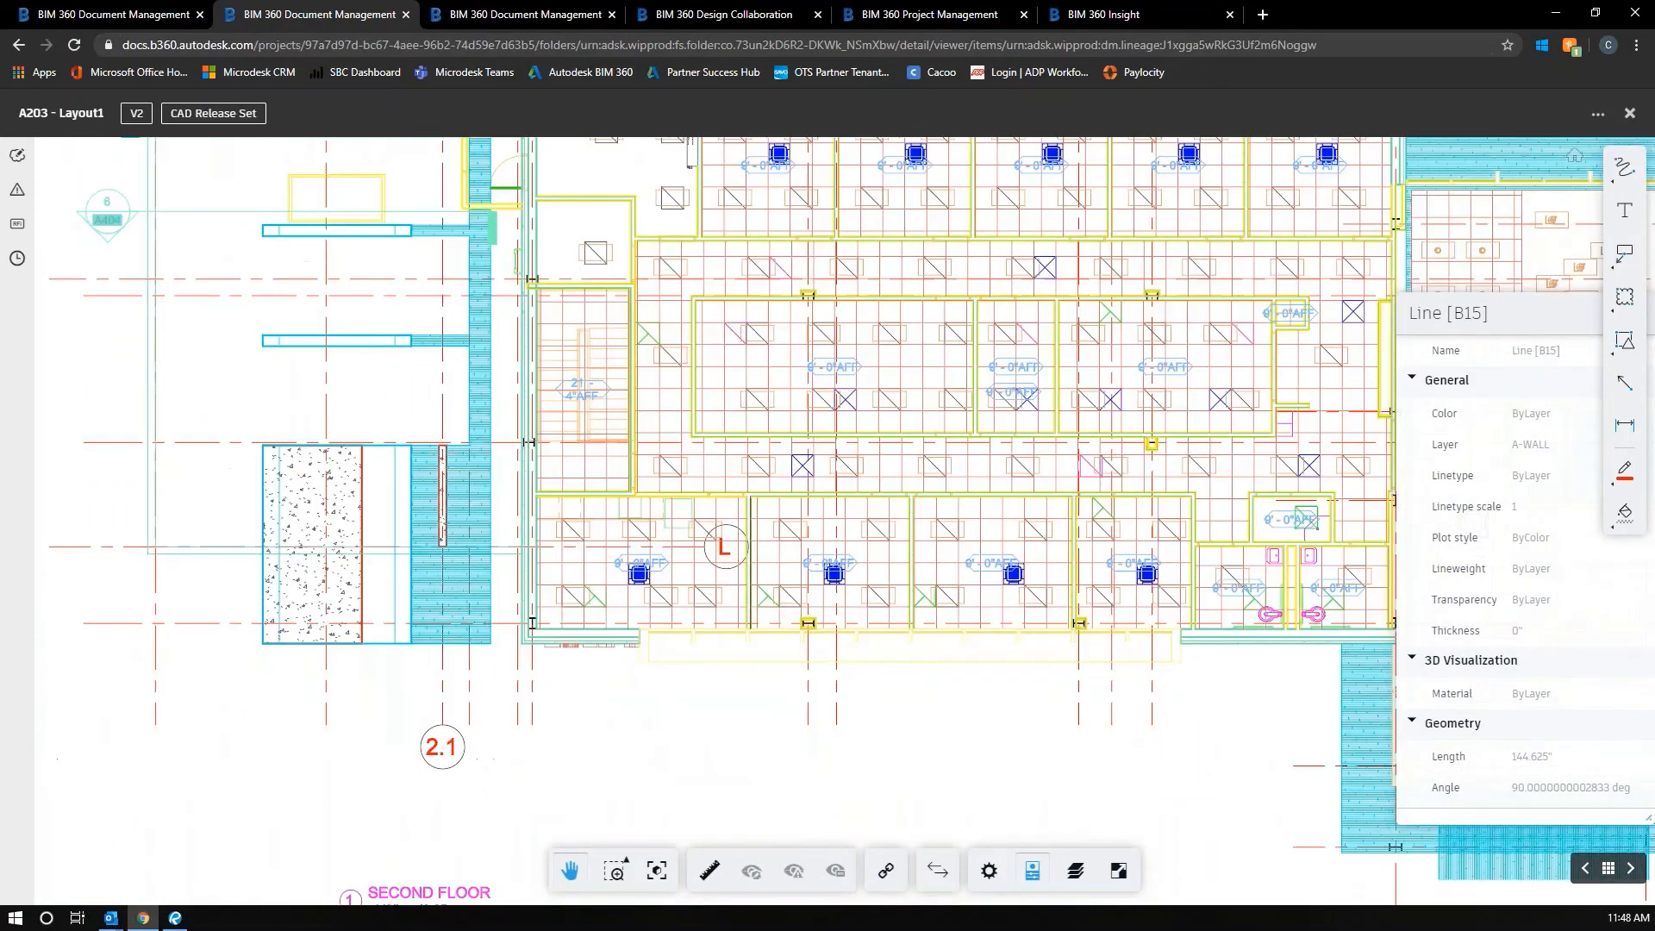
pyautogui.scroll(-5, 976, 471)
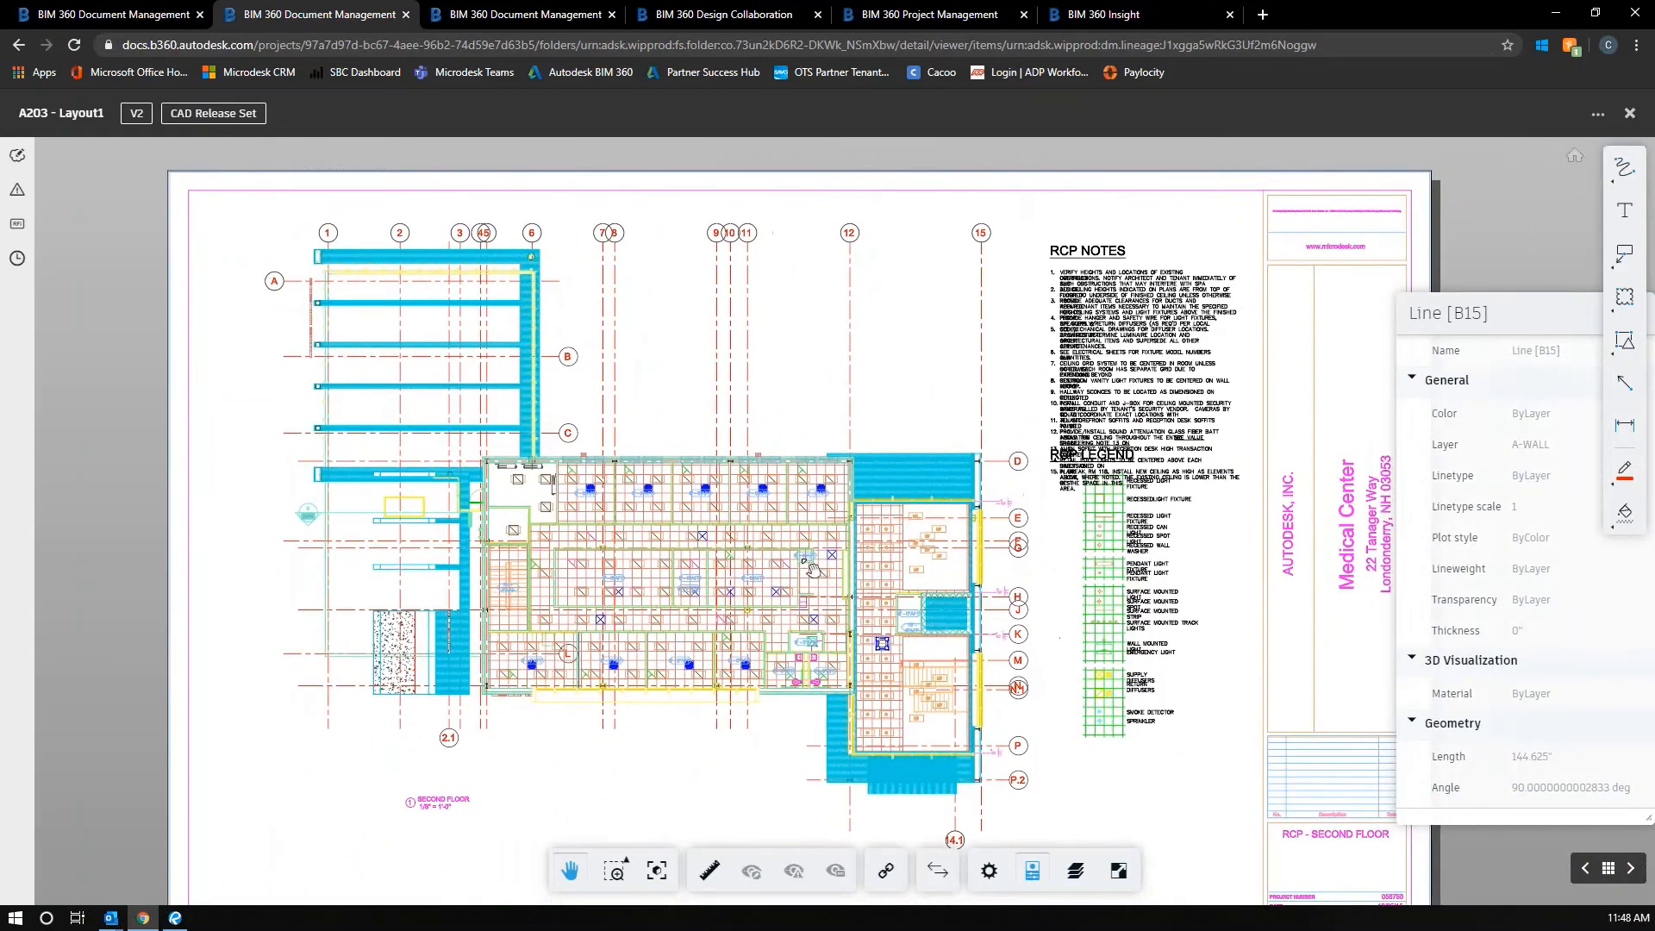
pyautogui.moveTo(1509, 316); pyautogui.dragTo(1127, 337)
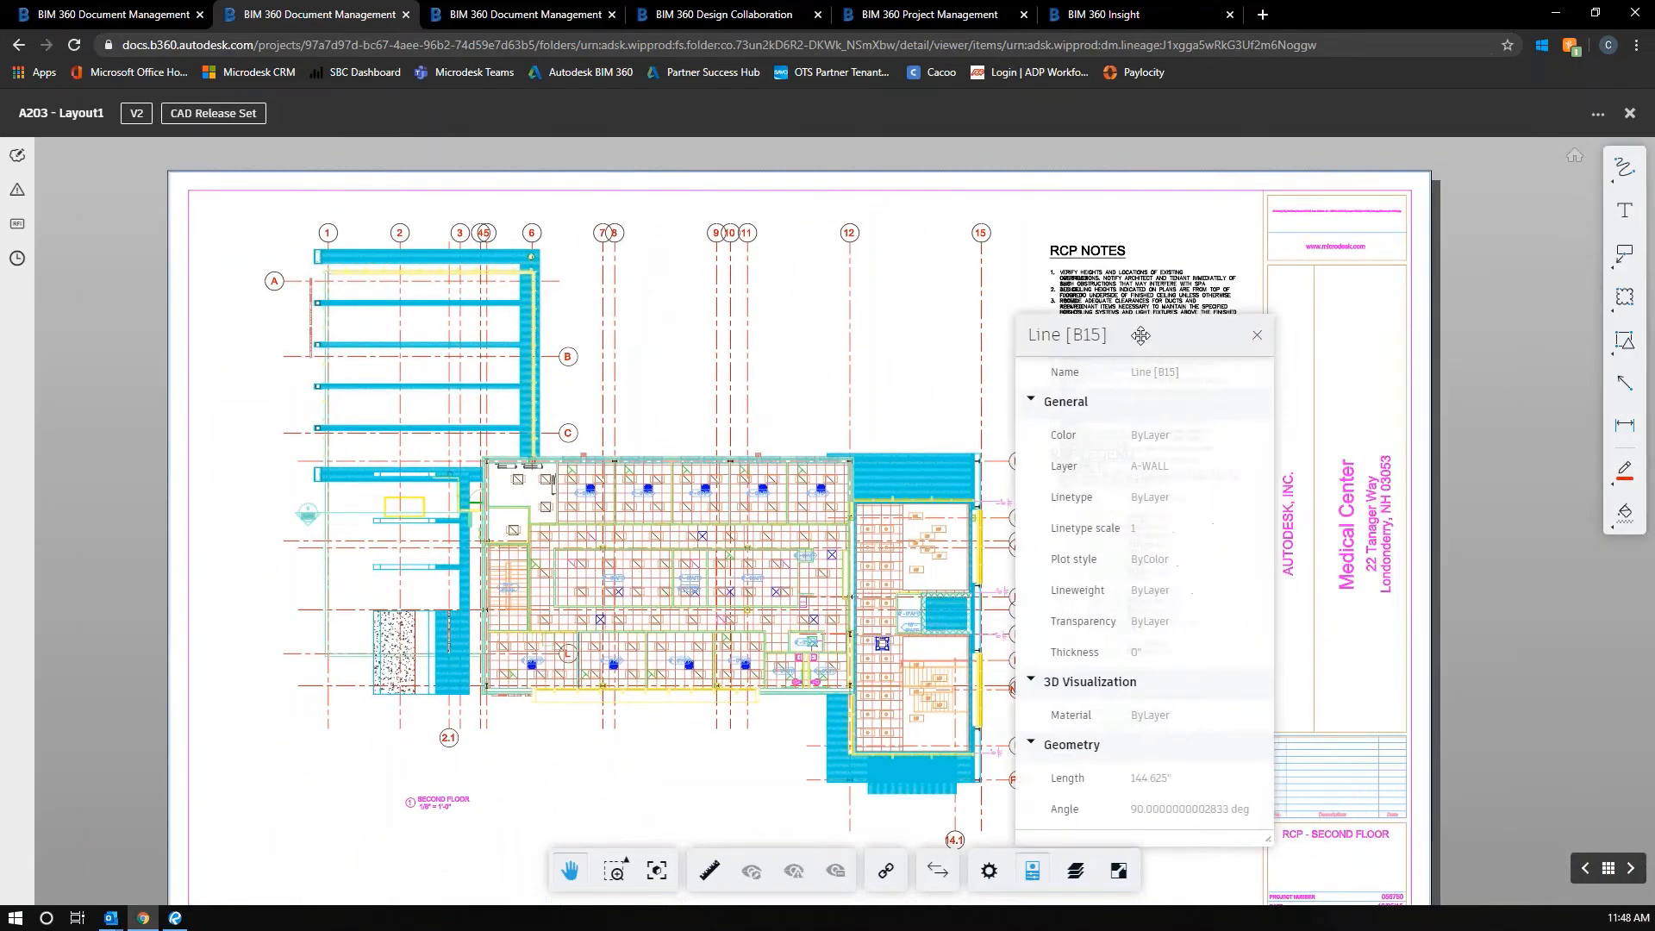
pyautogui.click(1258, 337)
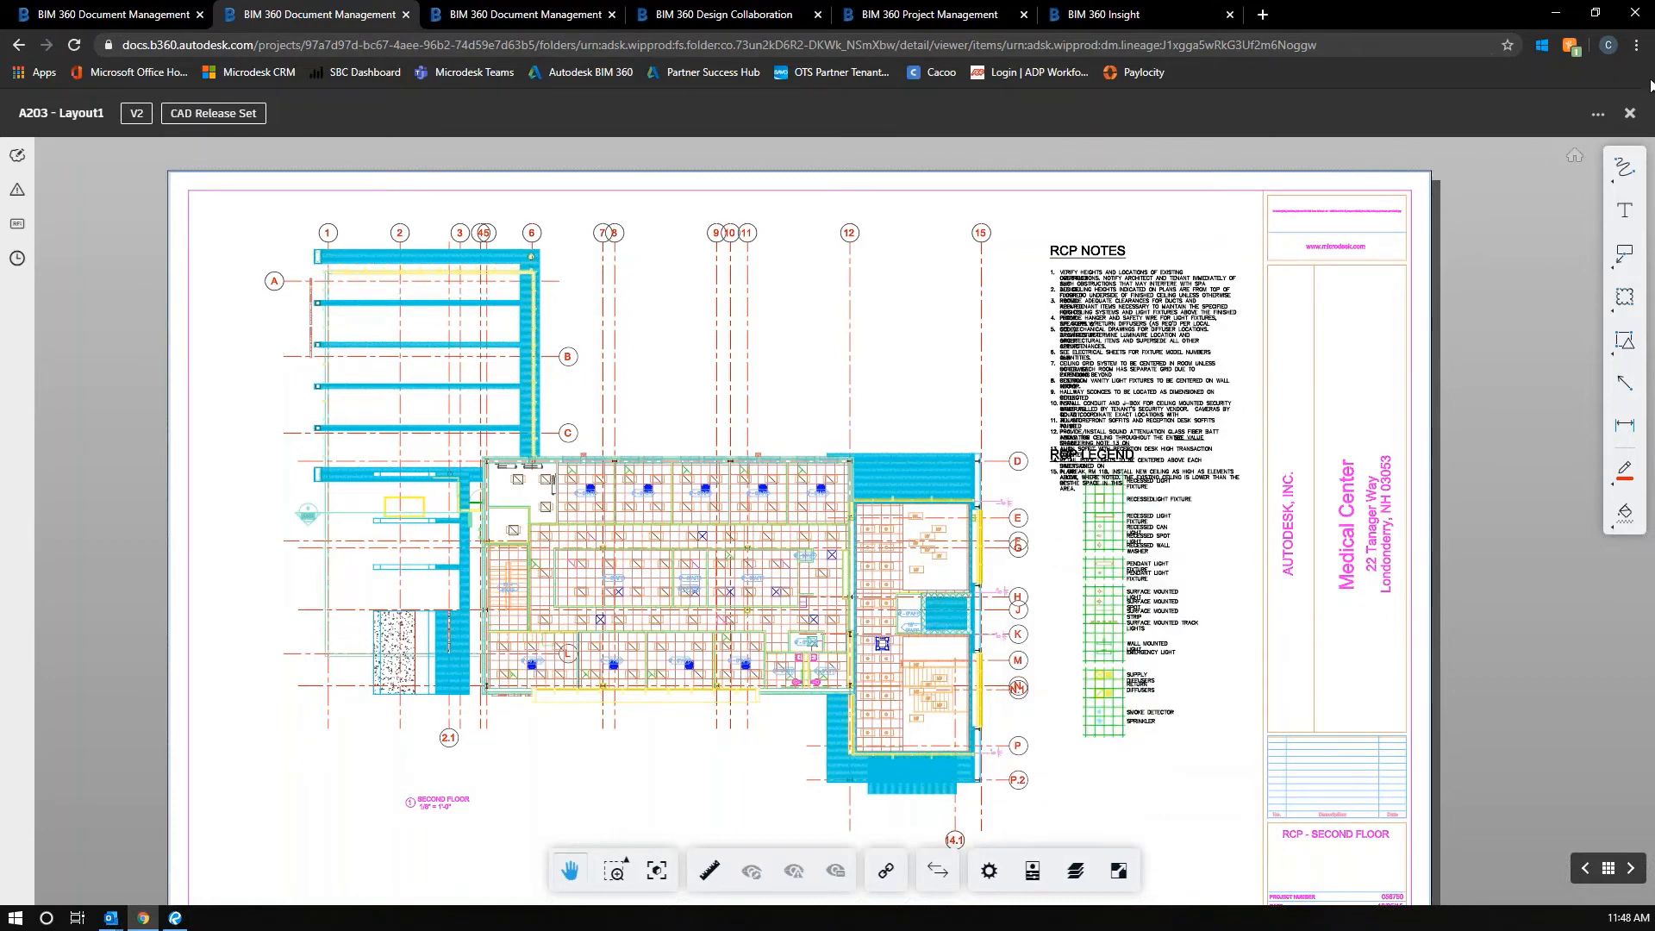
# - Close the A203 viewer and open SECTION 033053 - MISCELLANEOUS CAST-IN-PLACE CONCRETE.docx from the Specifications folder under Project Documents
pyautogui.click(1629, 113)
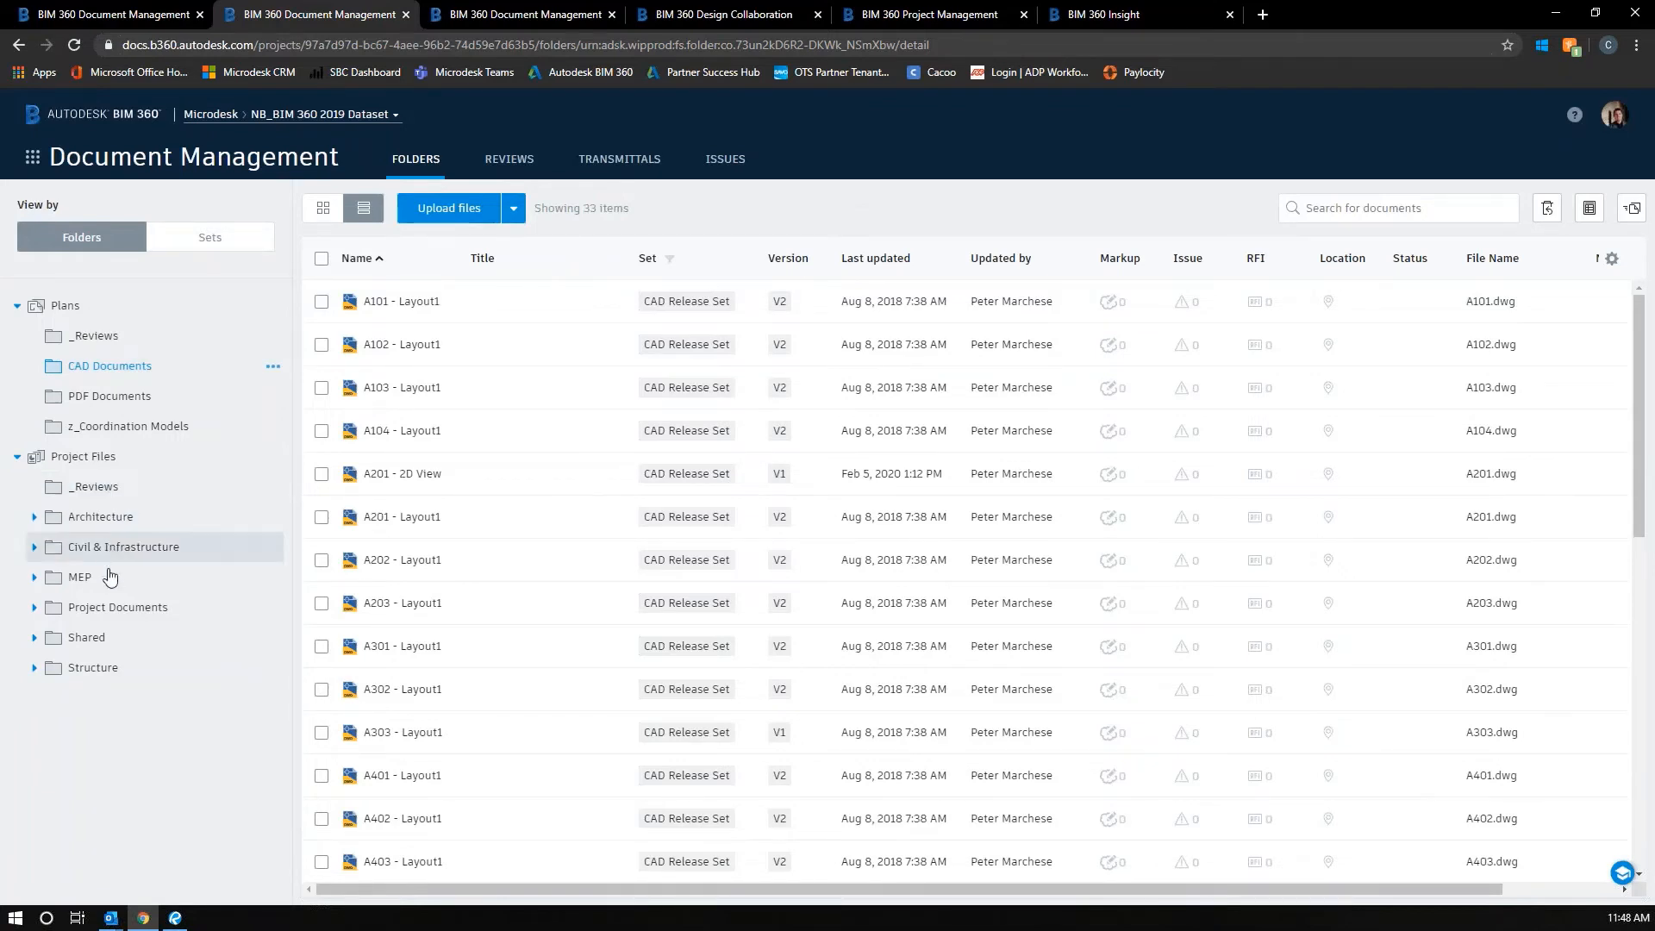
pyautogui.click(106, 611)
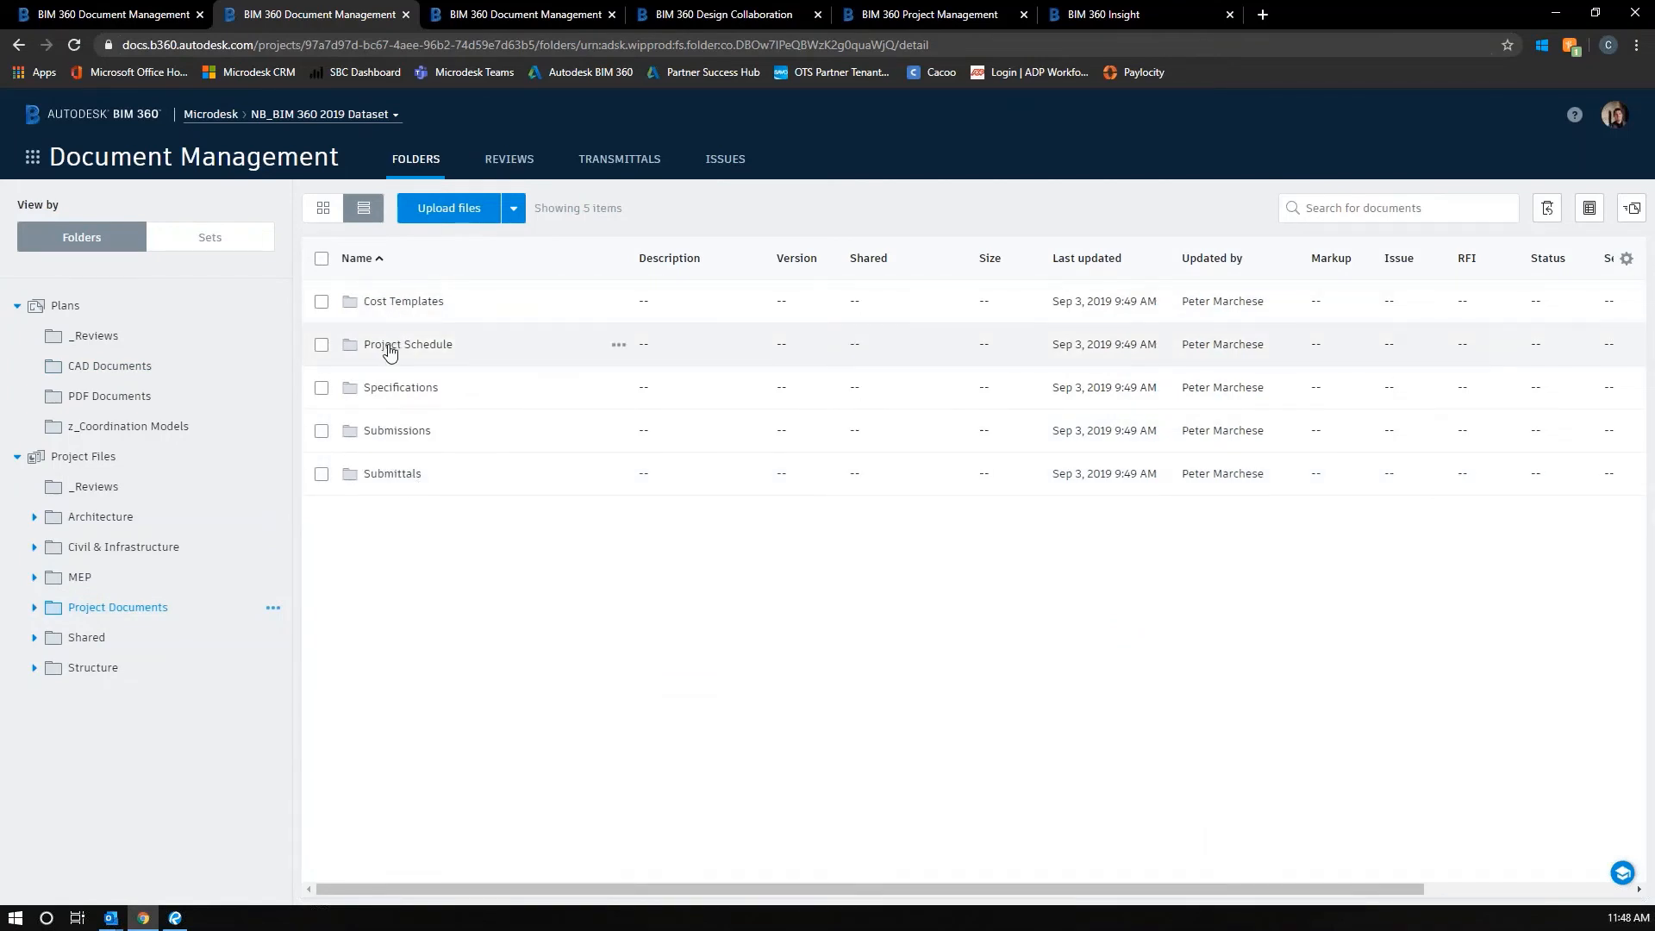
pyautogui.click(393, 390)
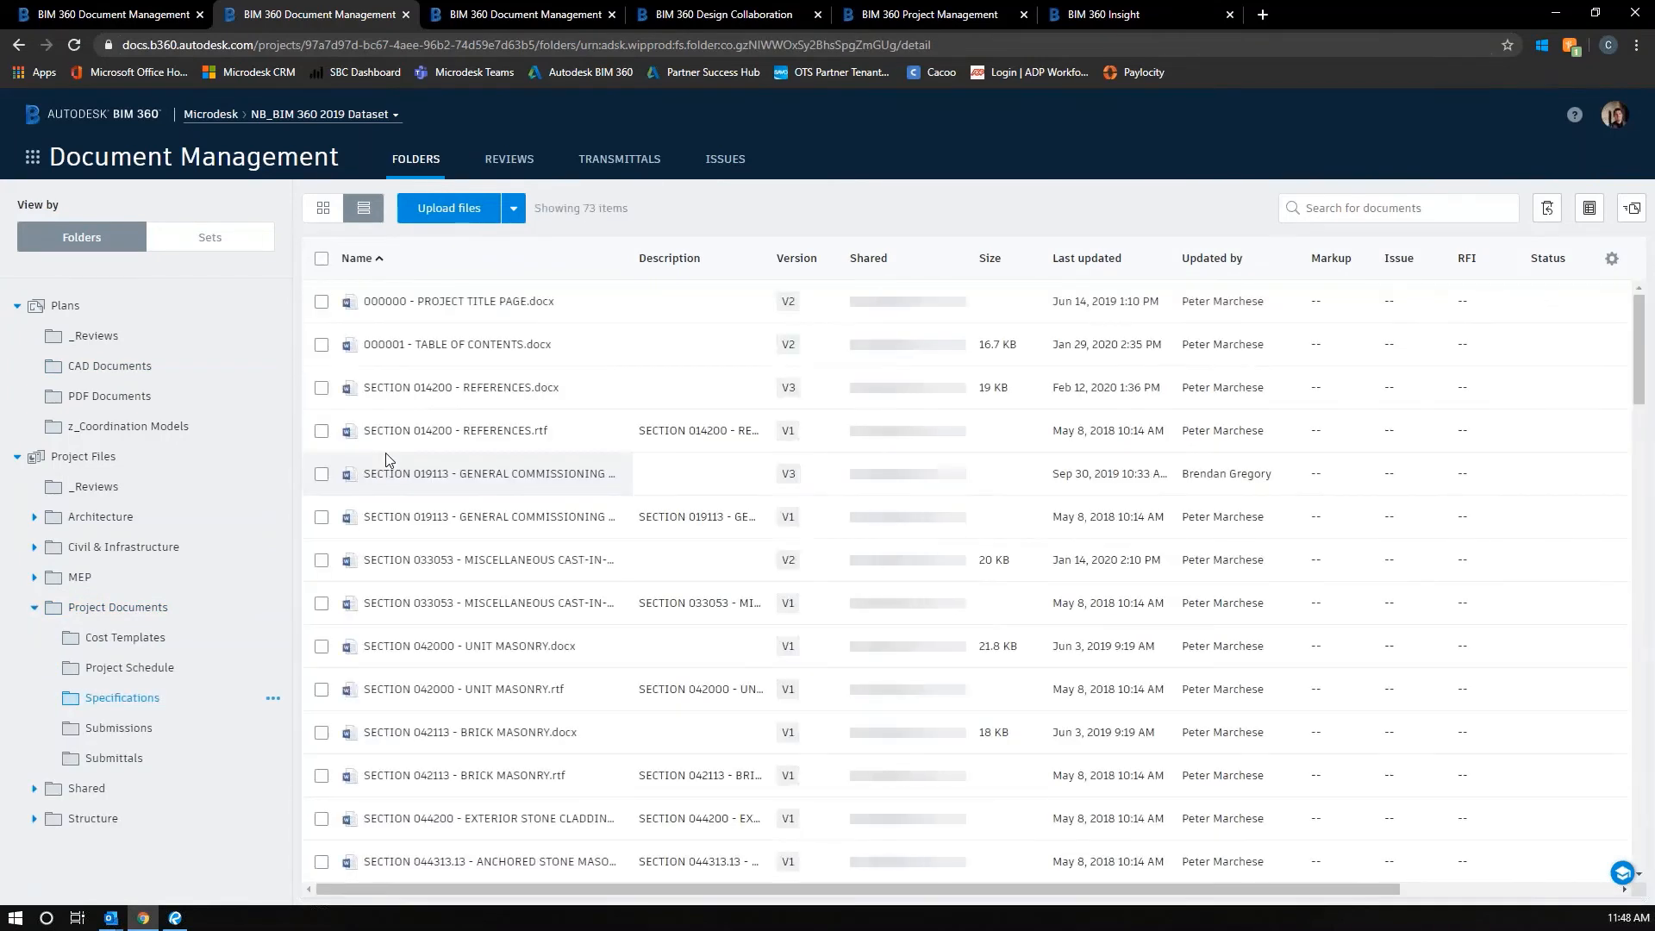
pyautogui.click(401, 561)
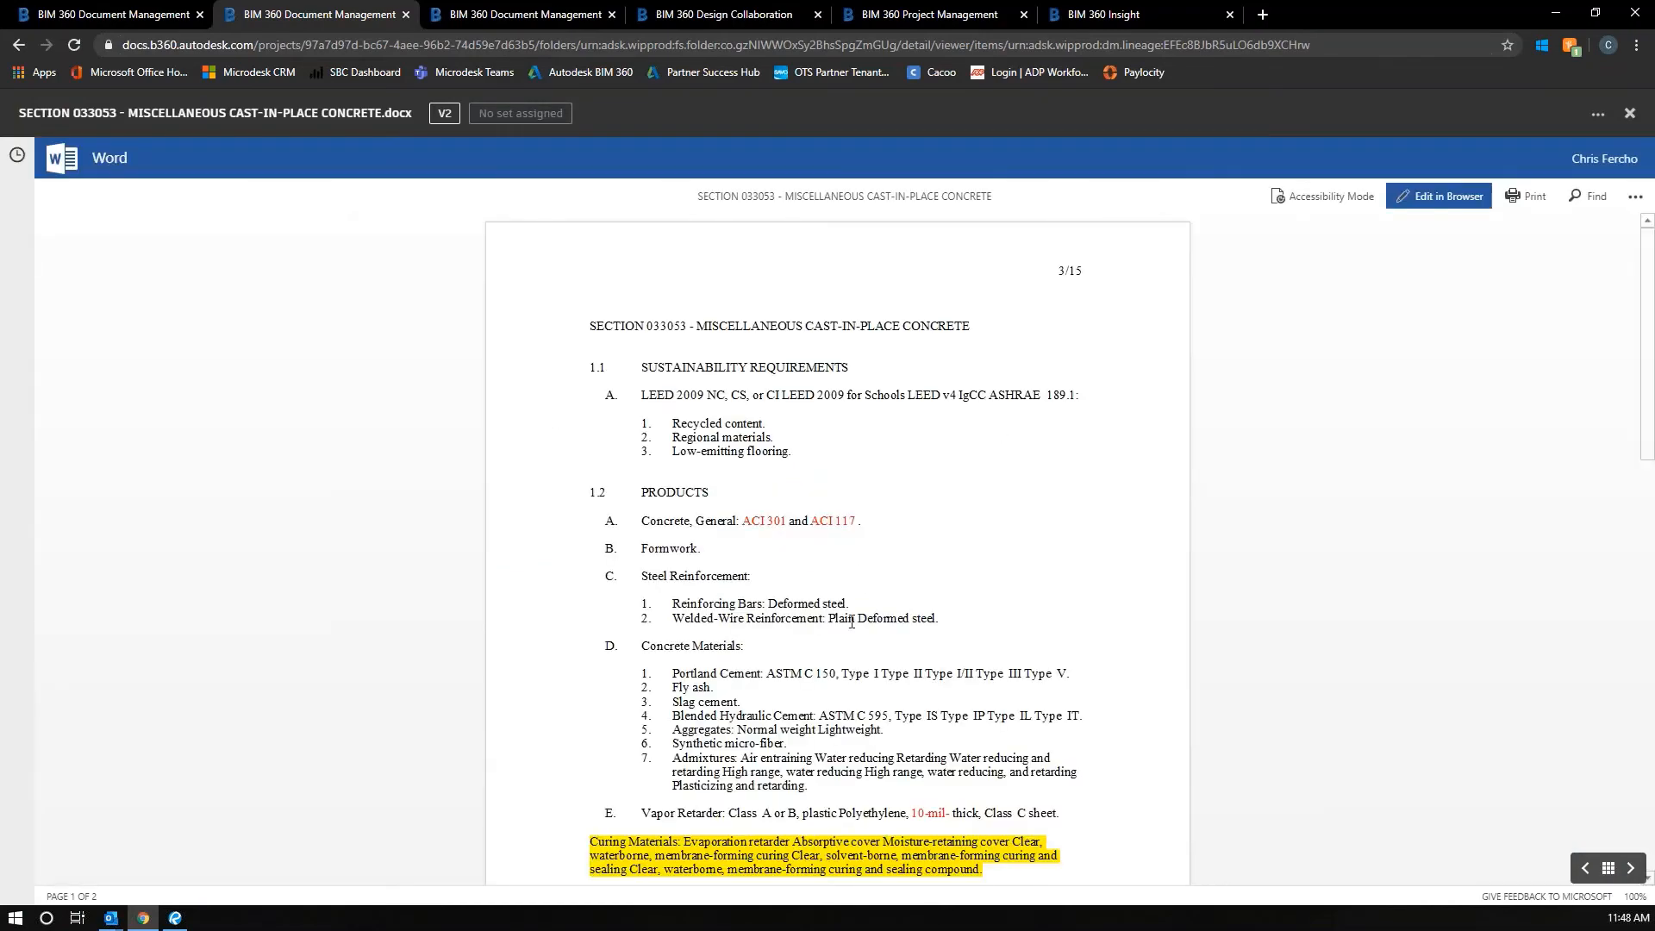
# - Read through the cast-in-place concrete specification and close the document
pyautogui.scroll(-14, 852, 621)
pyautogui.scroll(5, 852, 620)
pyautogui.scroll(5, 852, 620)
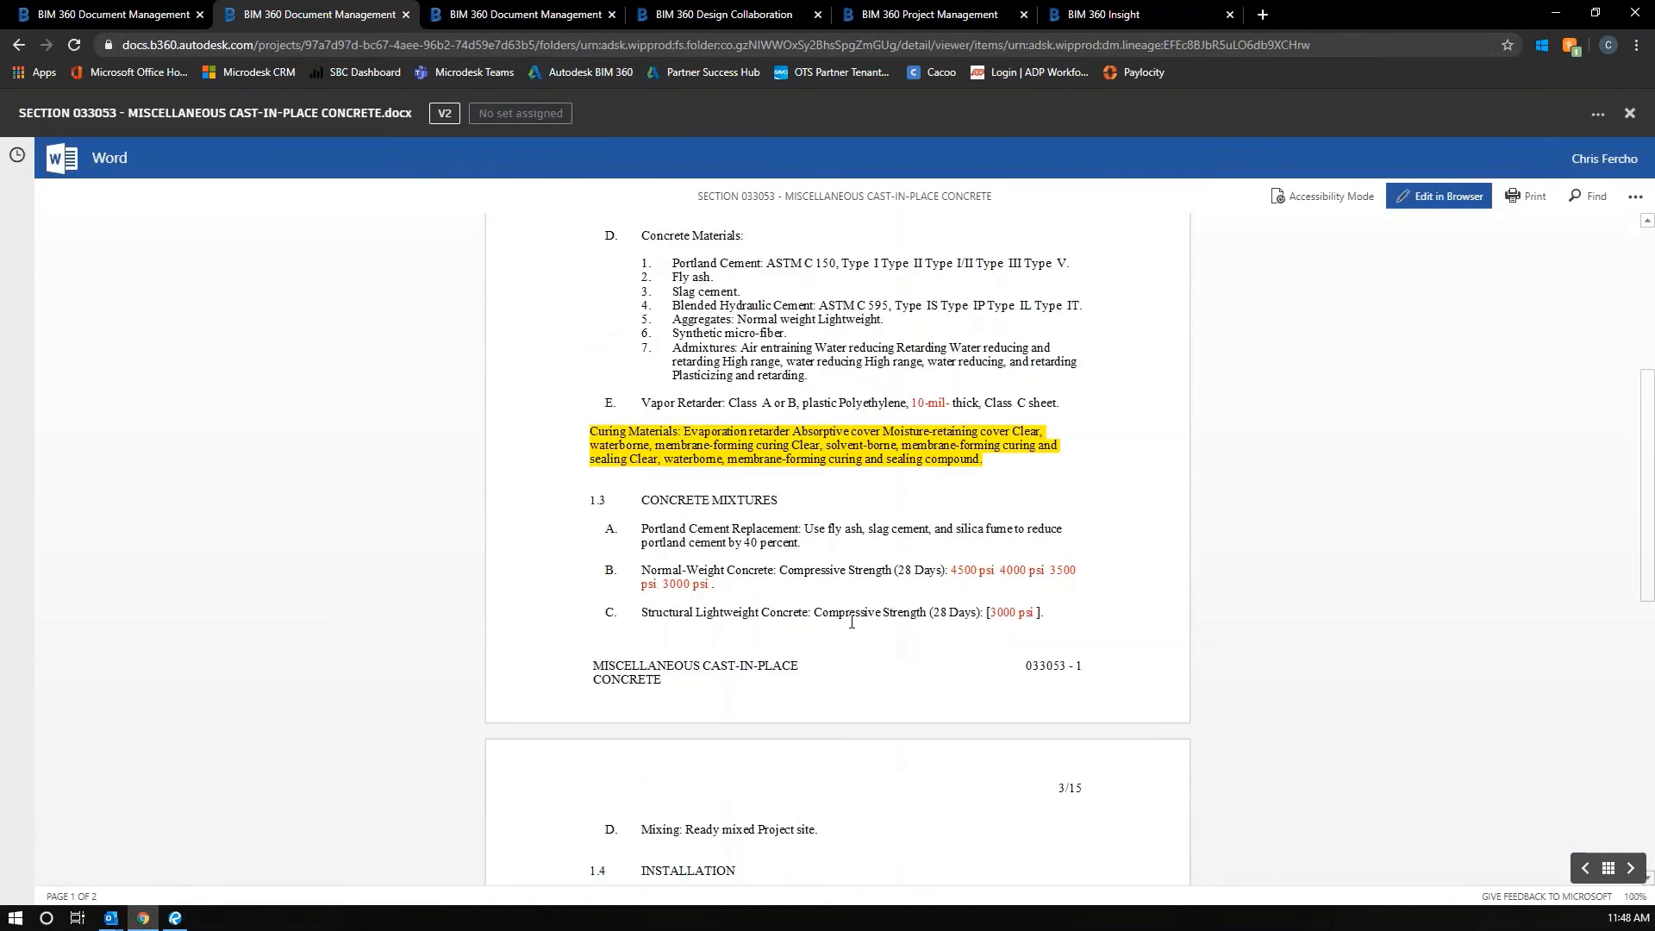
pyautogui.scroll(5, 852, 621)
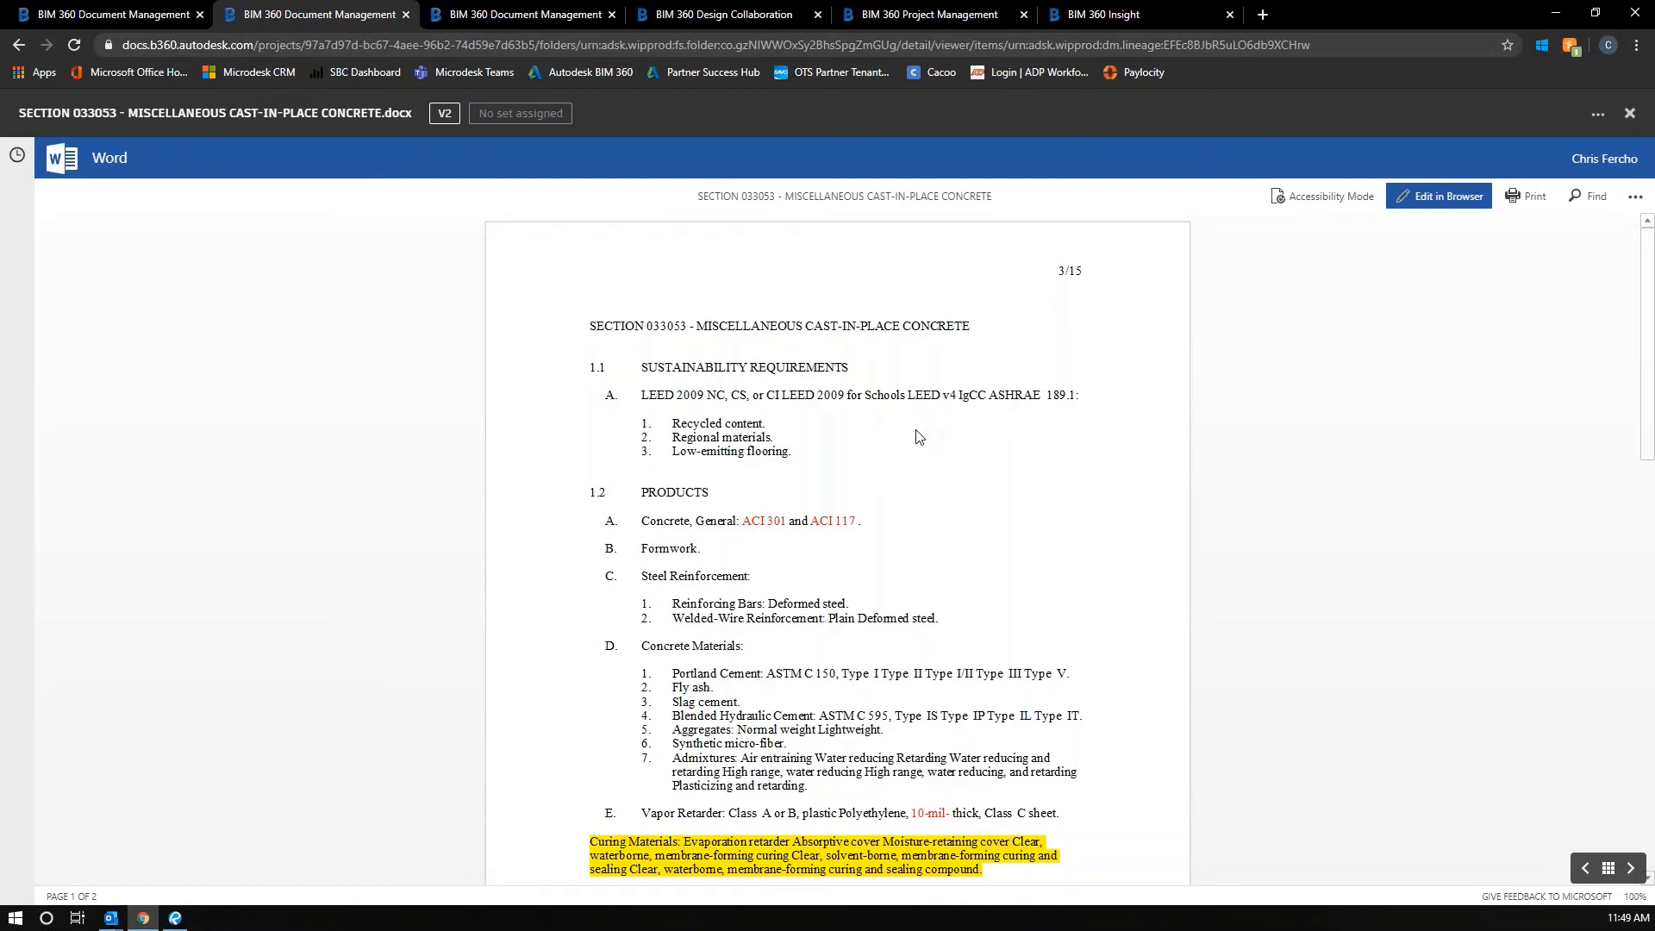
pyautogui.click(1630, 114)
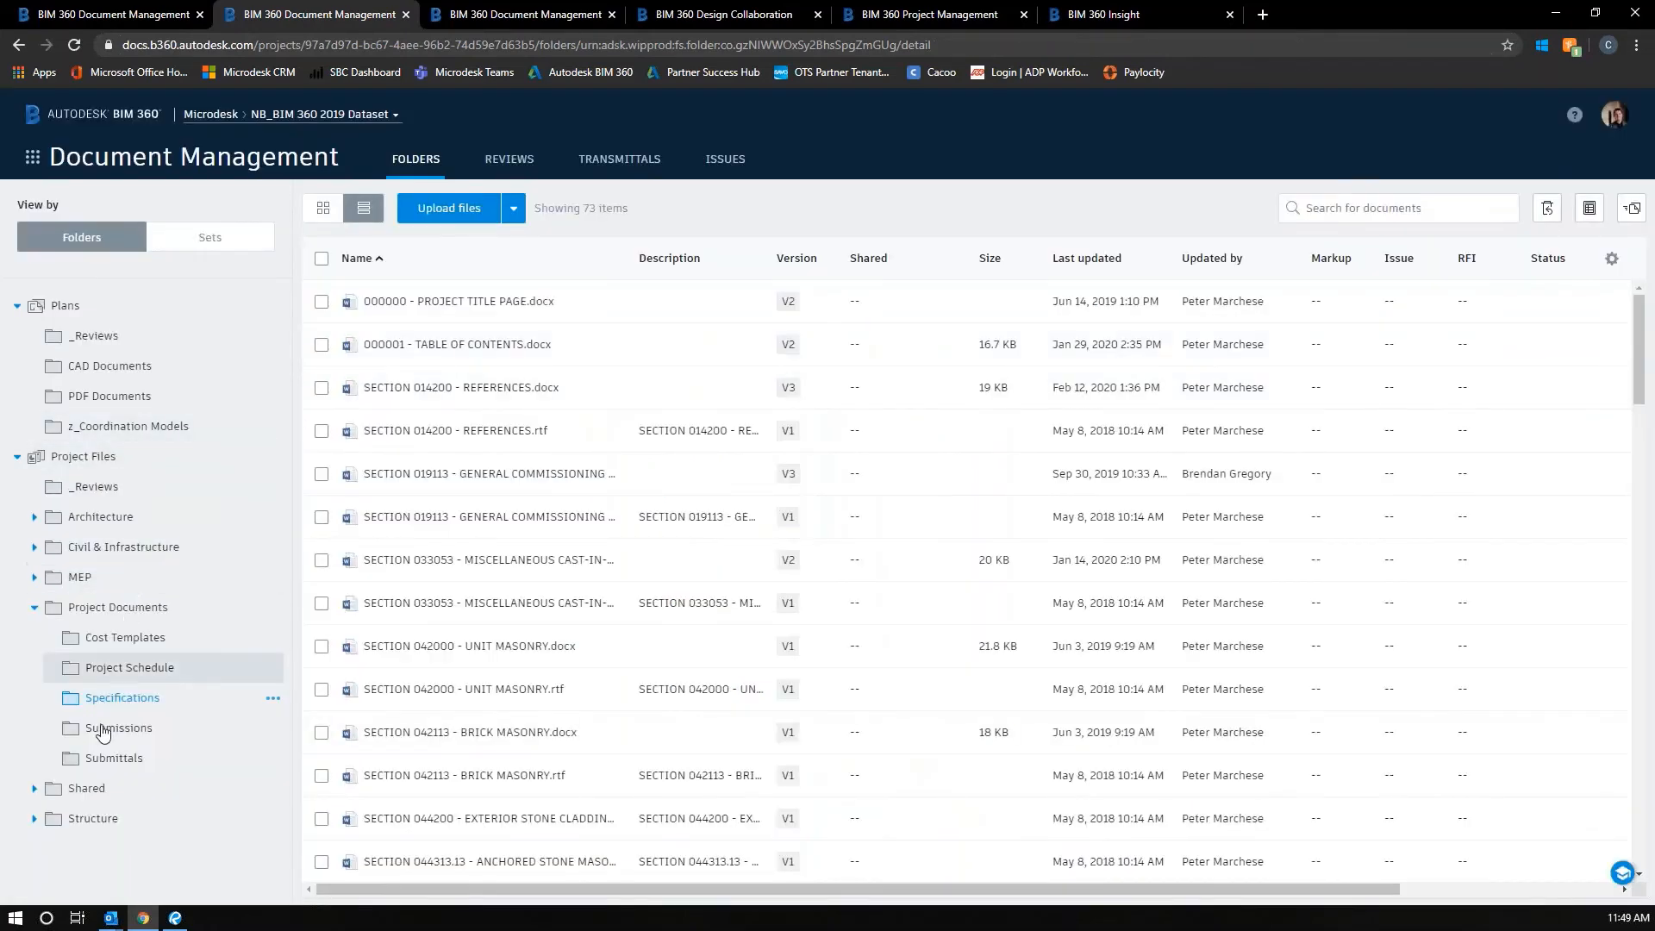
# - Browse the Submittals, Submissions and Specifications folders, then view Project Schedule.xlsx from the Project Schedule folder and close it
pyautogui.click(110, 760)
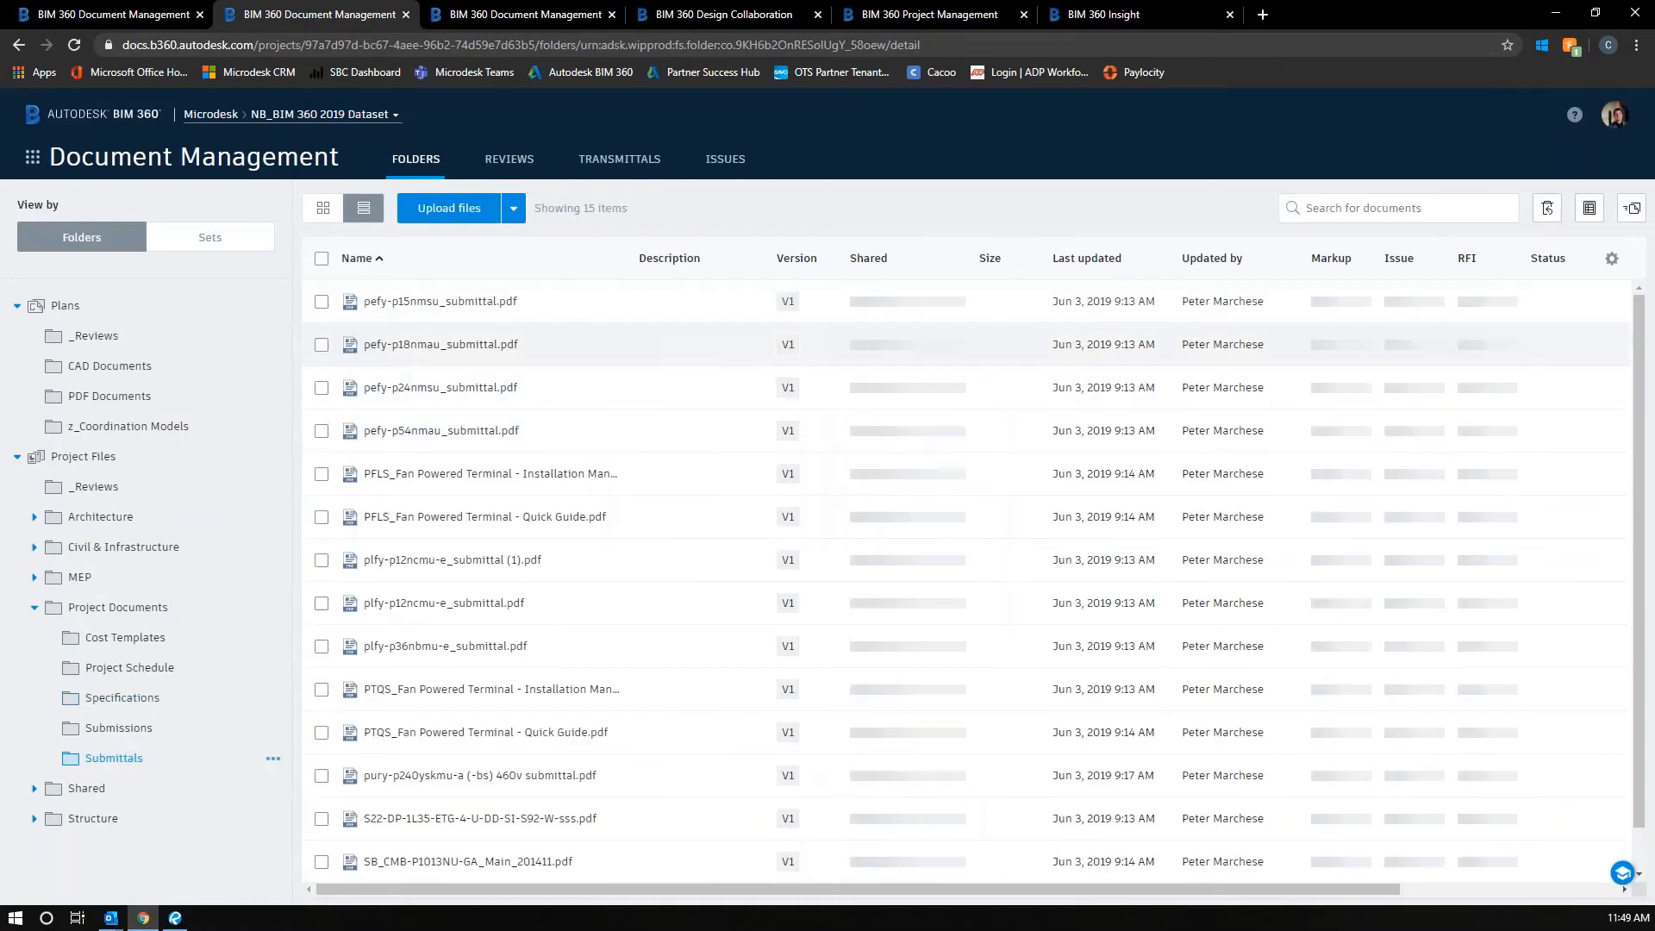
pyautogui.click(114, 729)
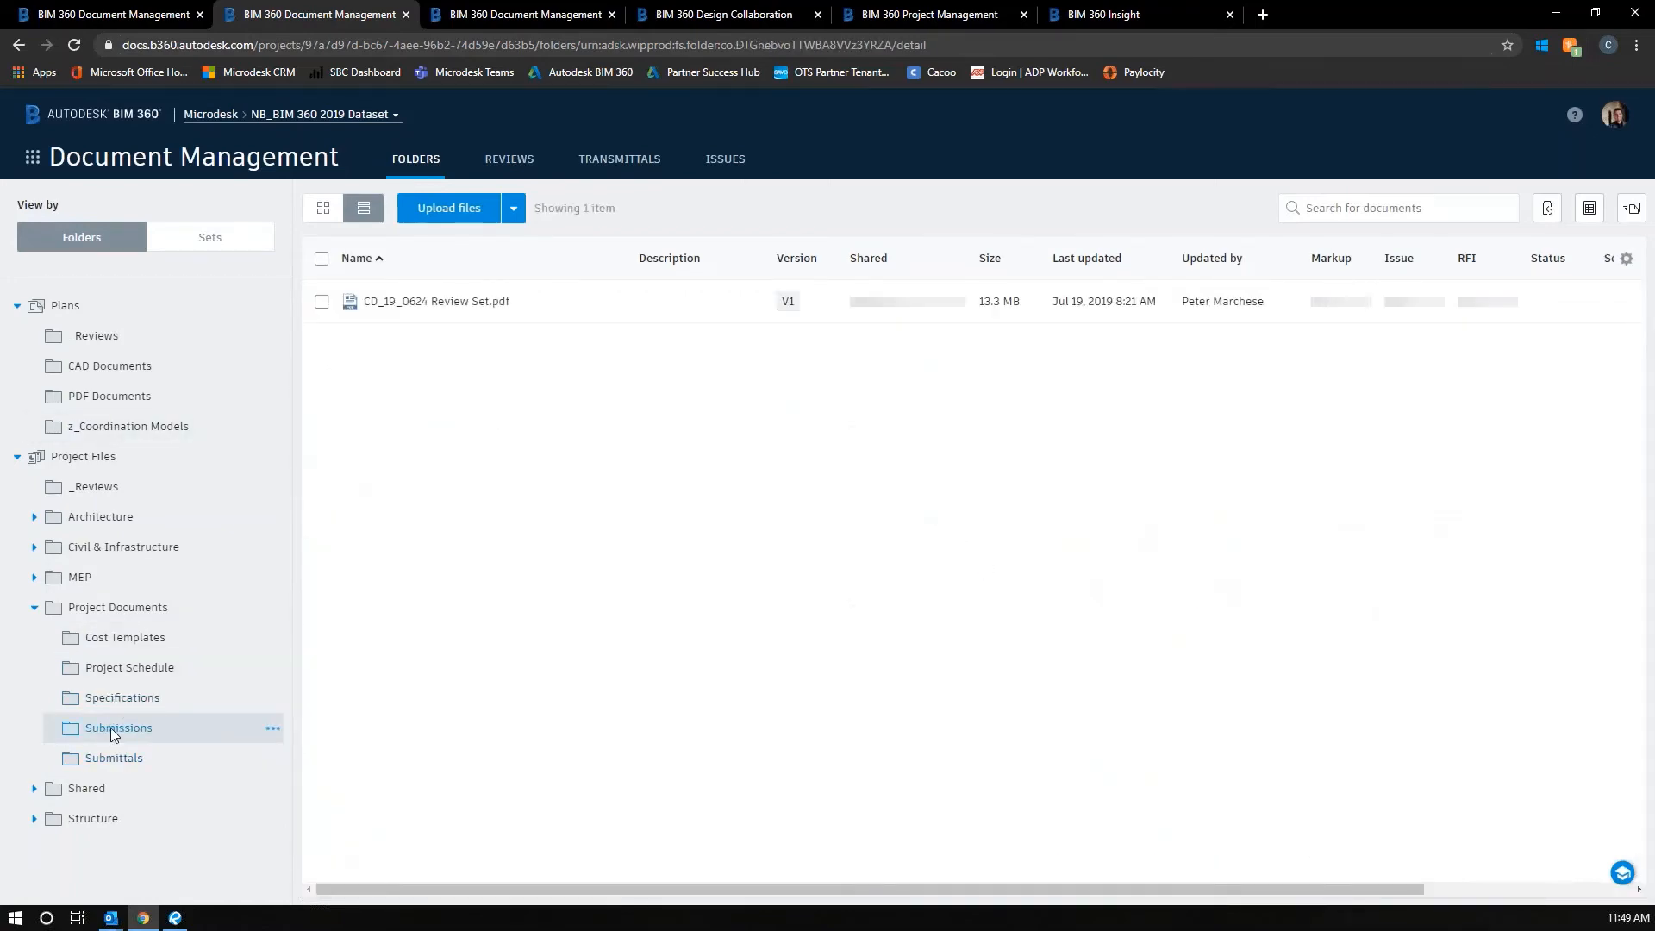
pyautogui.click(103, 696)
pyautogui.click(112, 668)
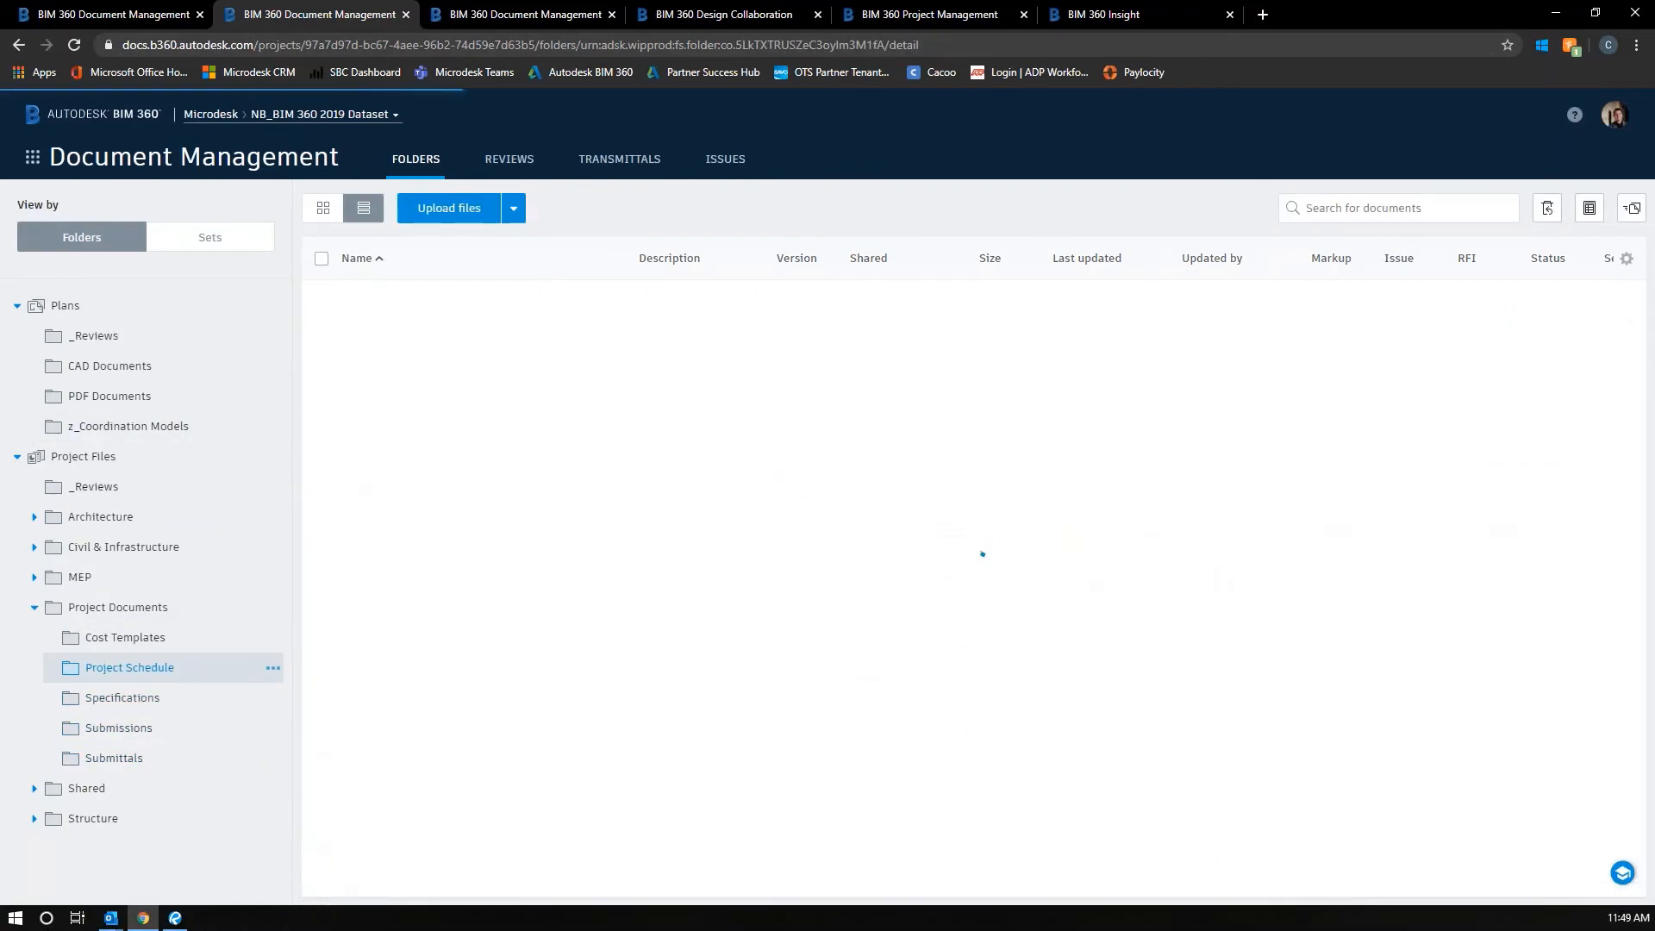
pyautogui.click(388, 305)
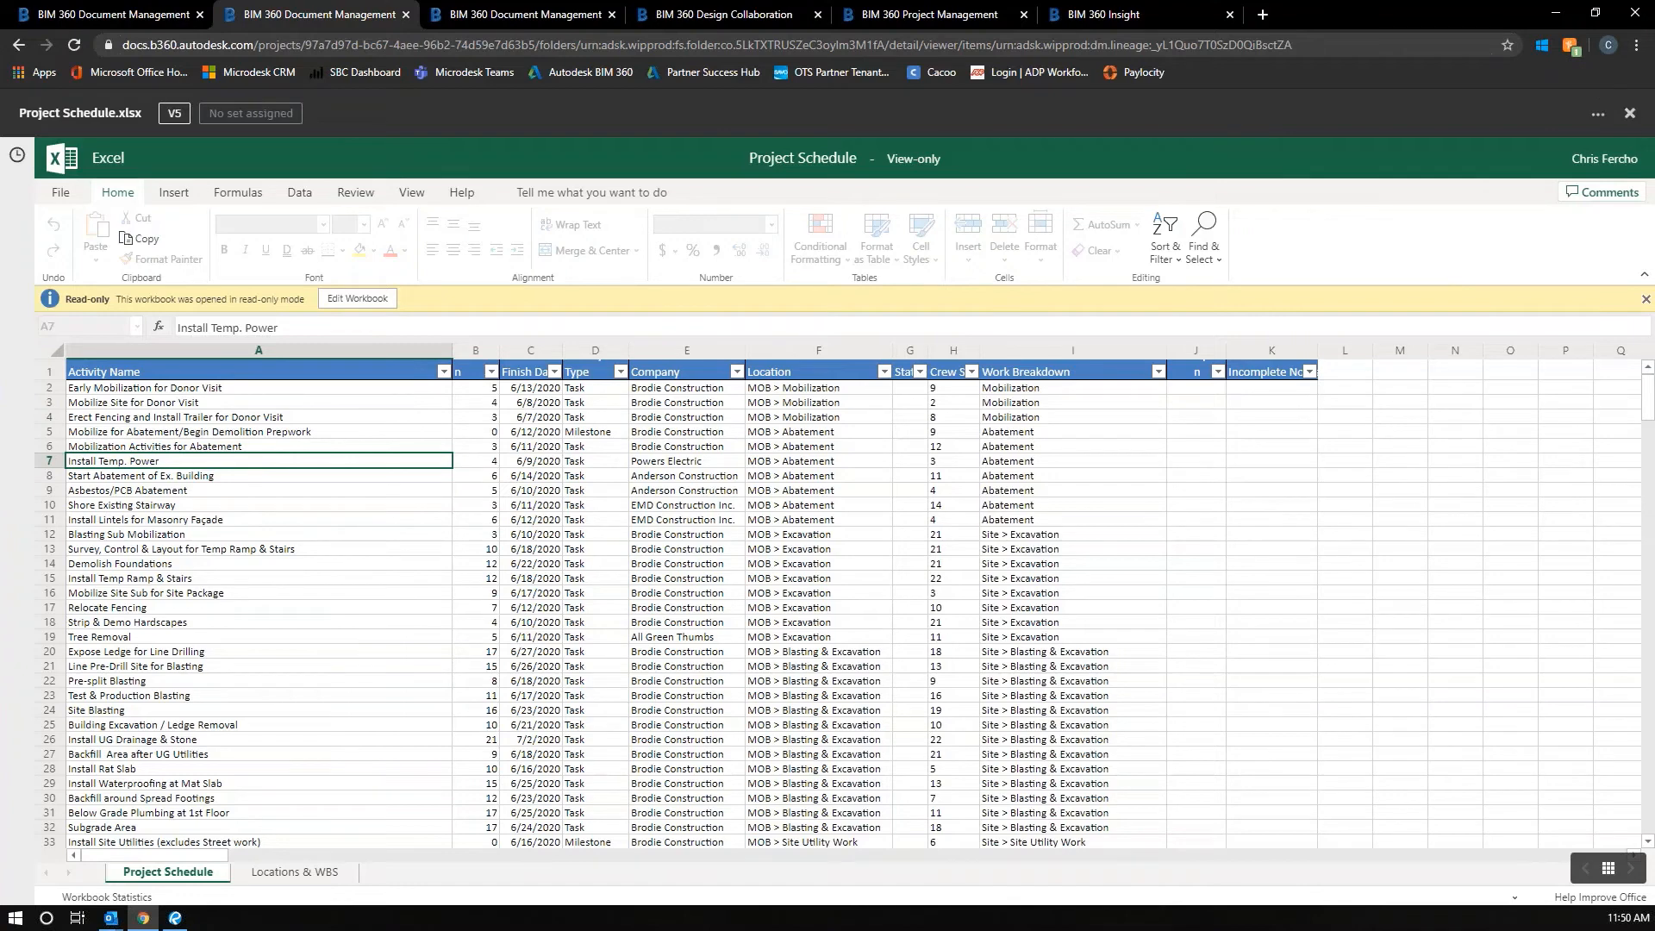
pyautogui.click(1632, 114)
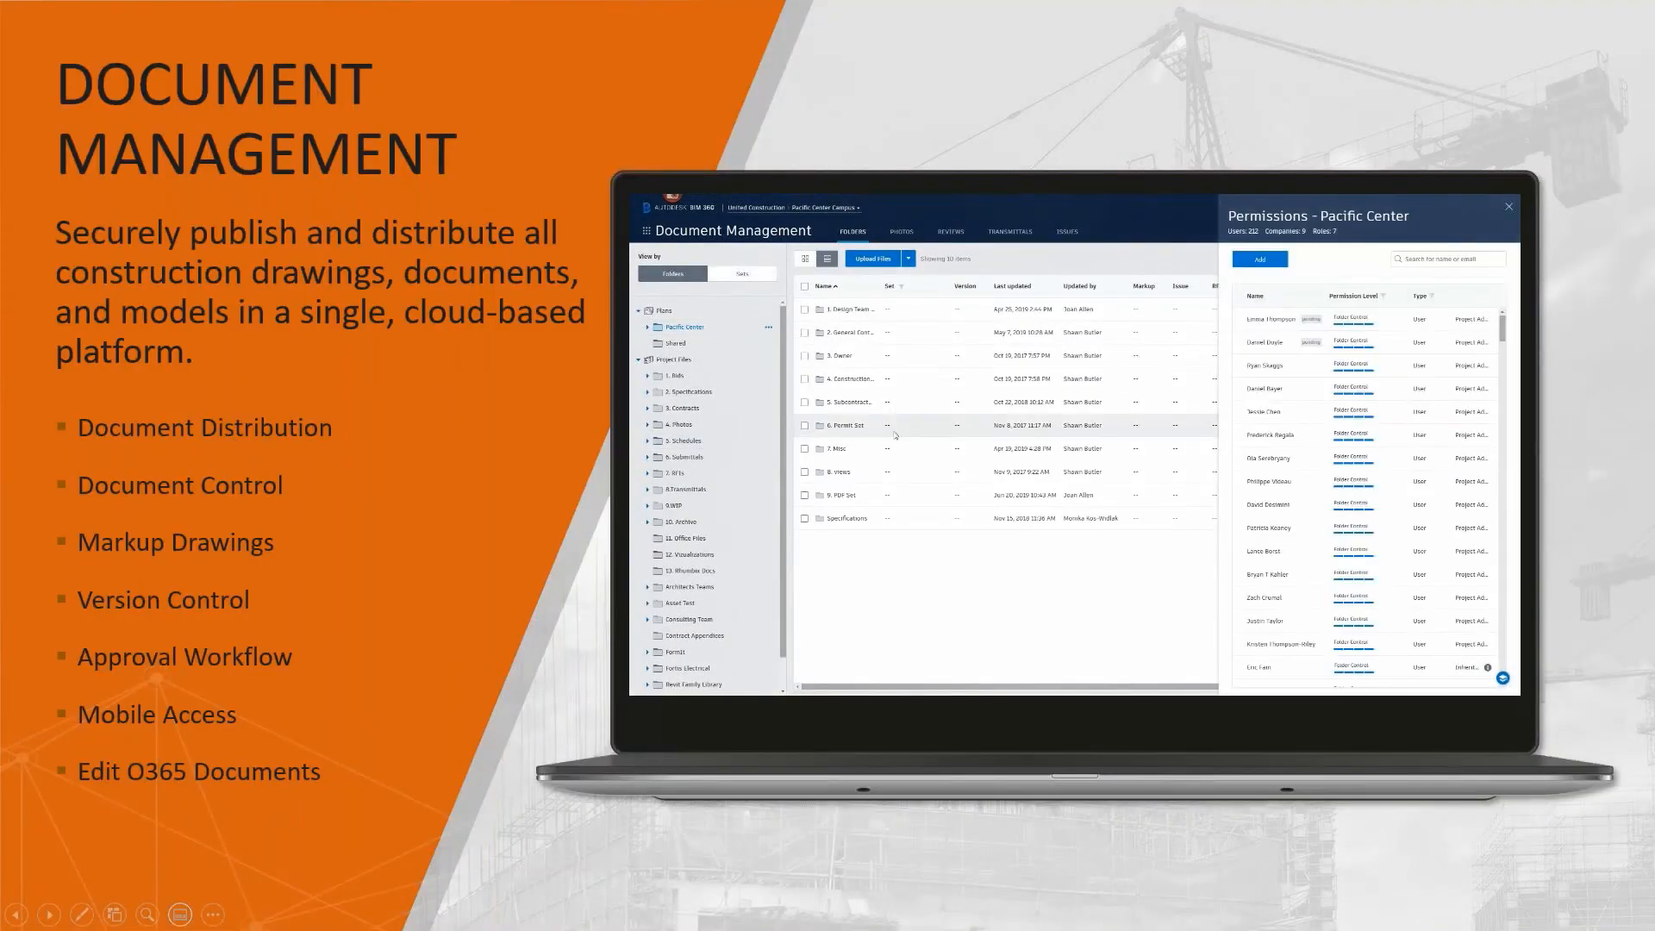
pyautogui.press('Right')
pyautogui.press('Right')
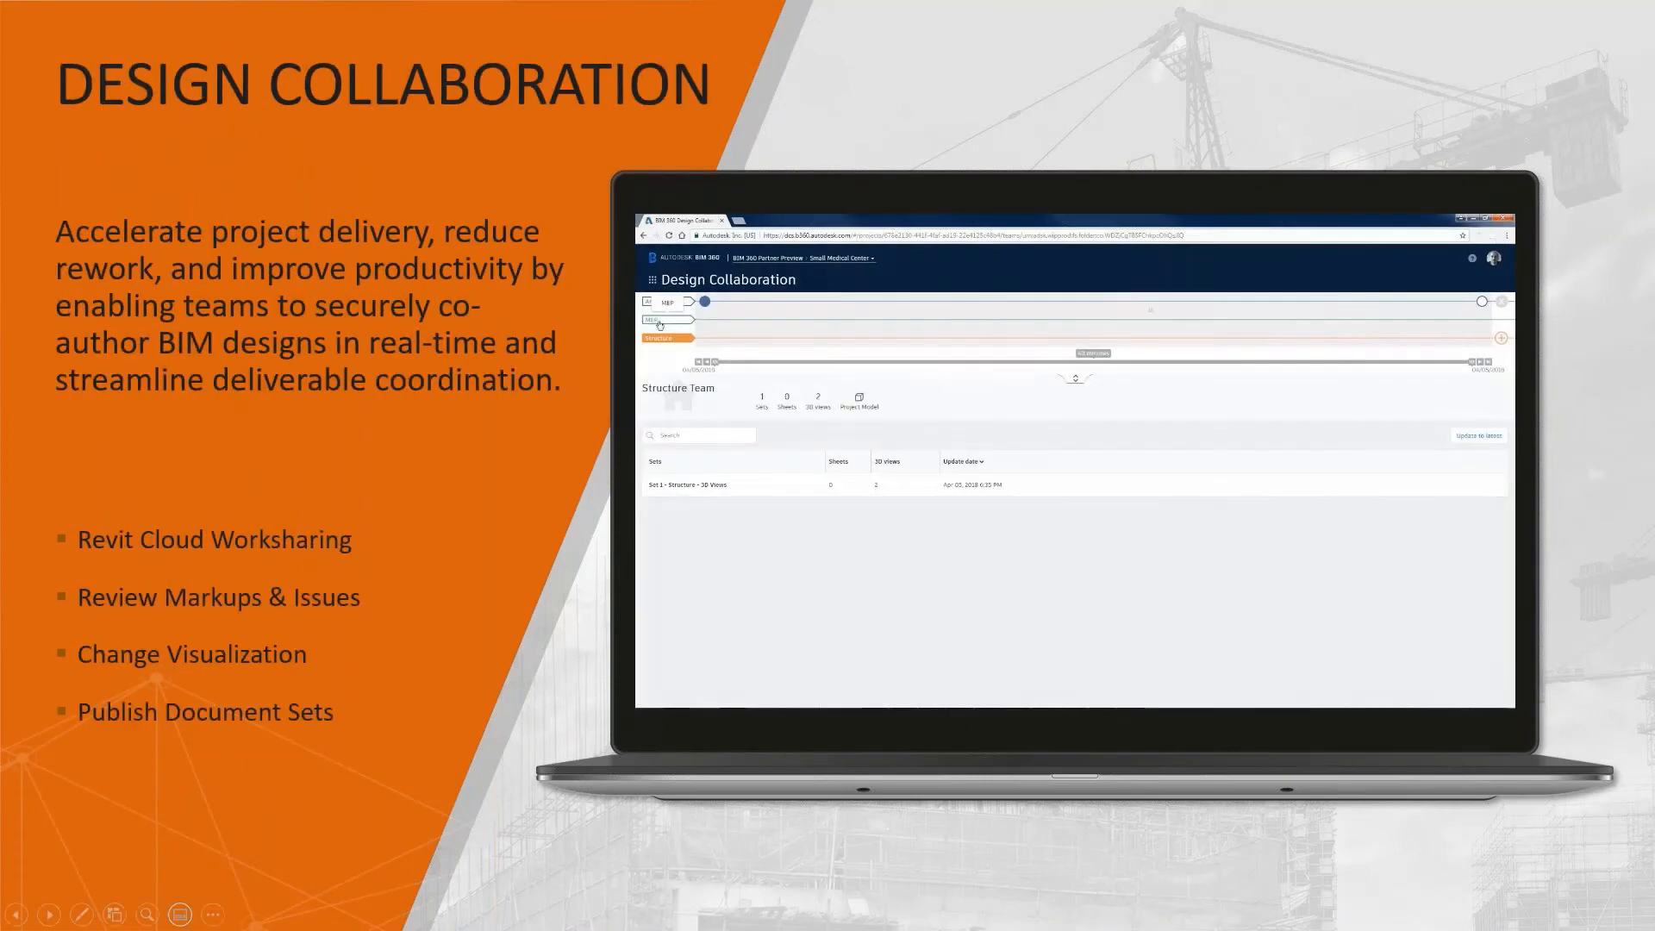
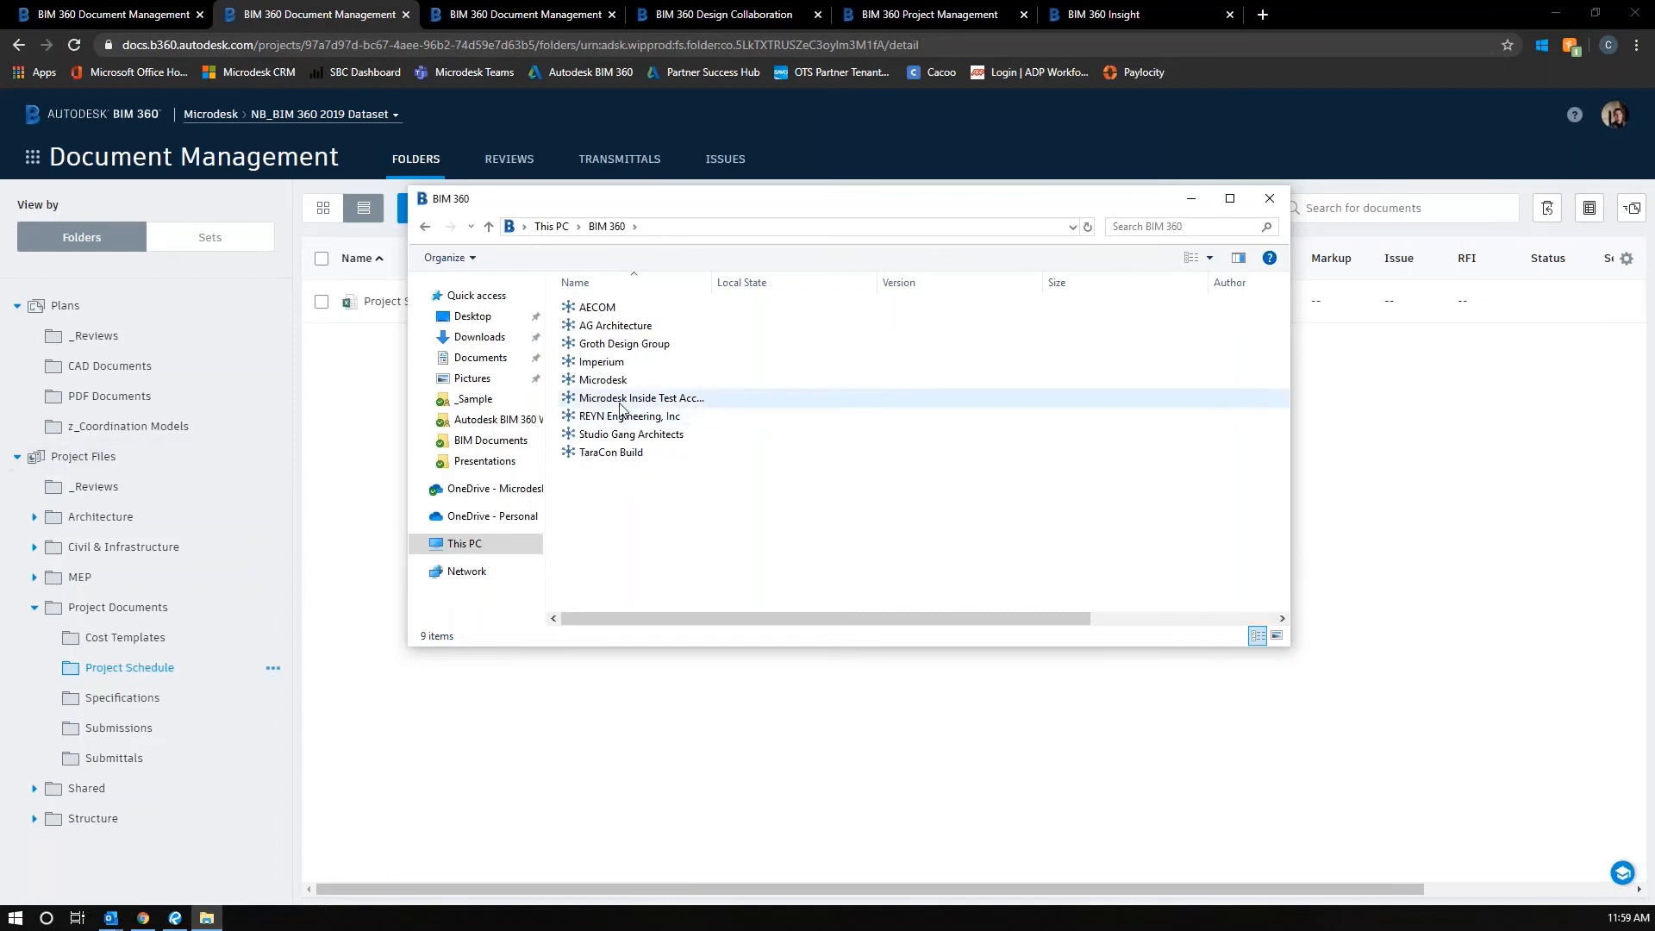
# - Return to Document Management, review the version history of 56750_A.rvt in the Architecture folder, and close it
pyautogui.click(521, 112)
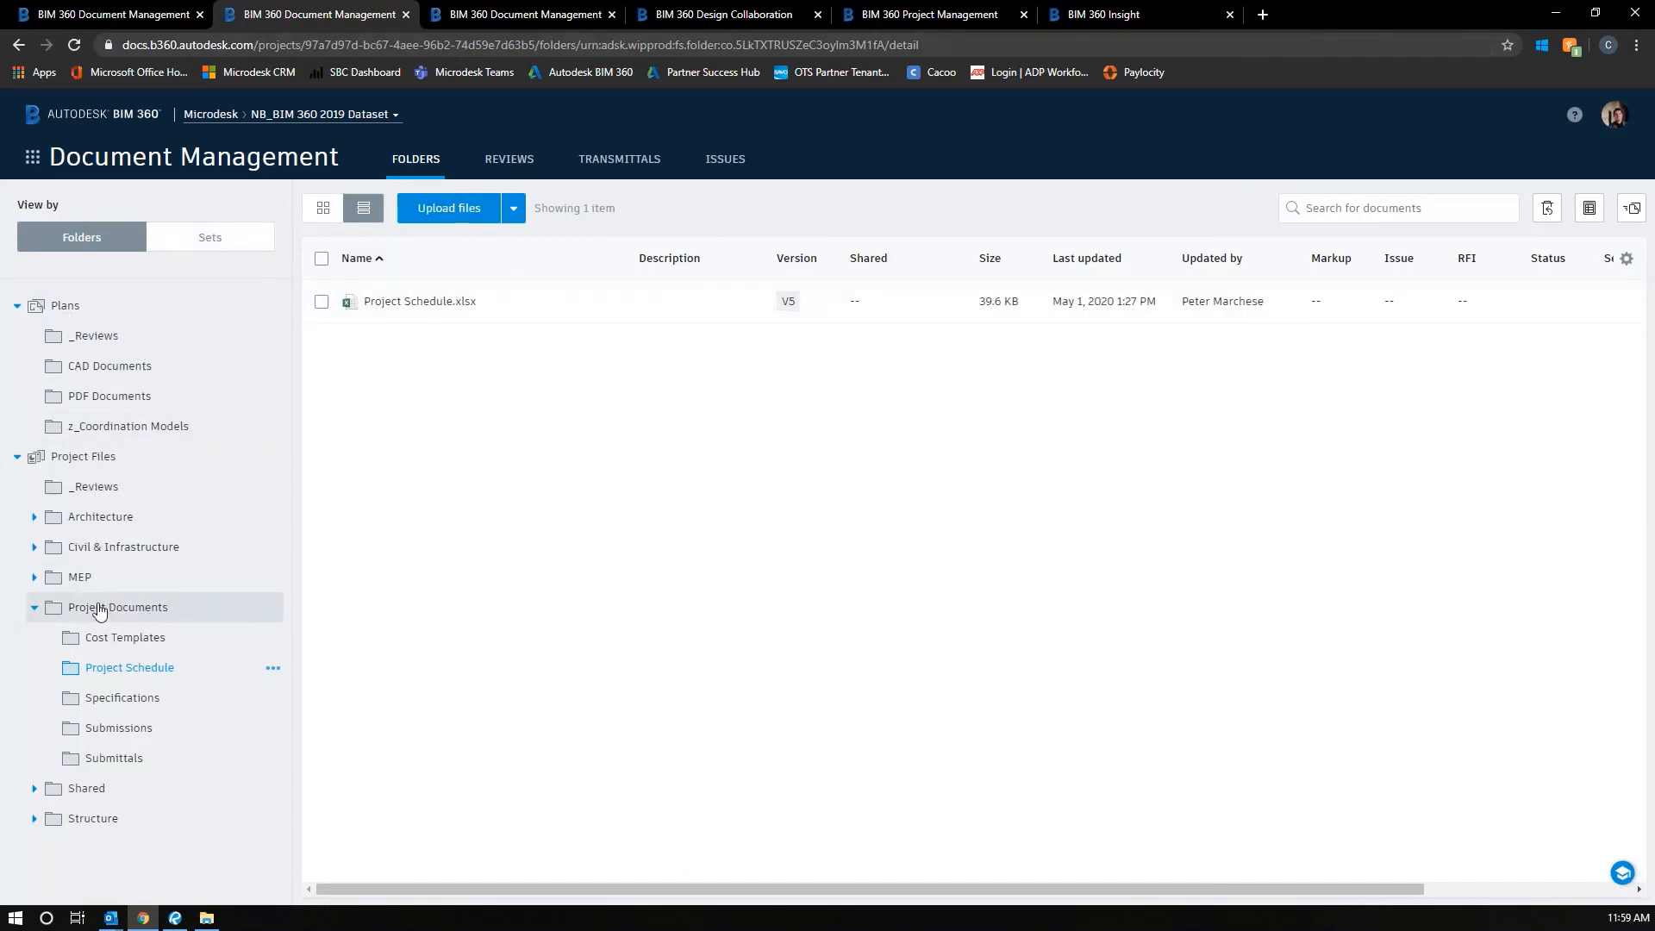
pyautogui.click(95, 517)
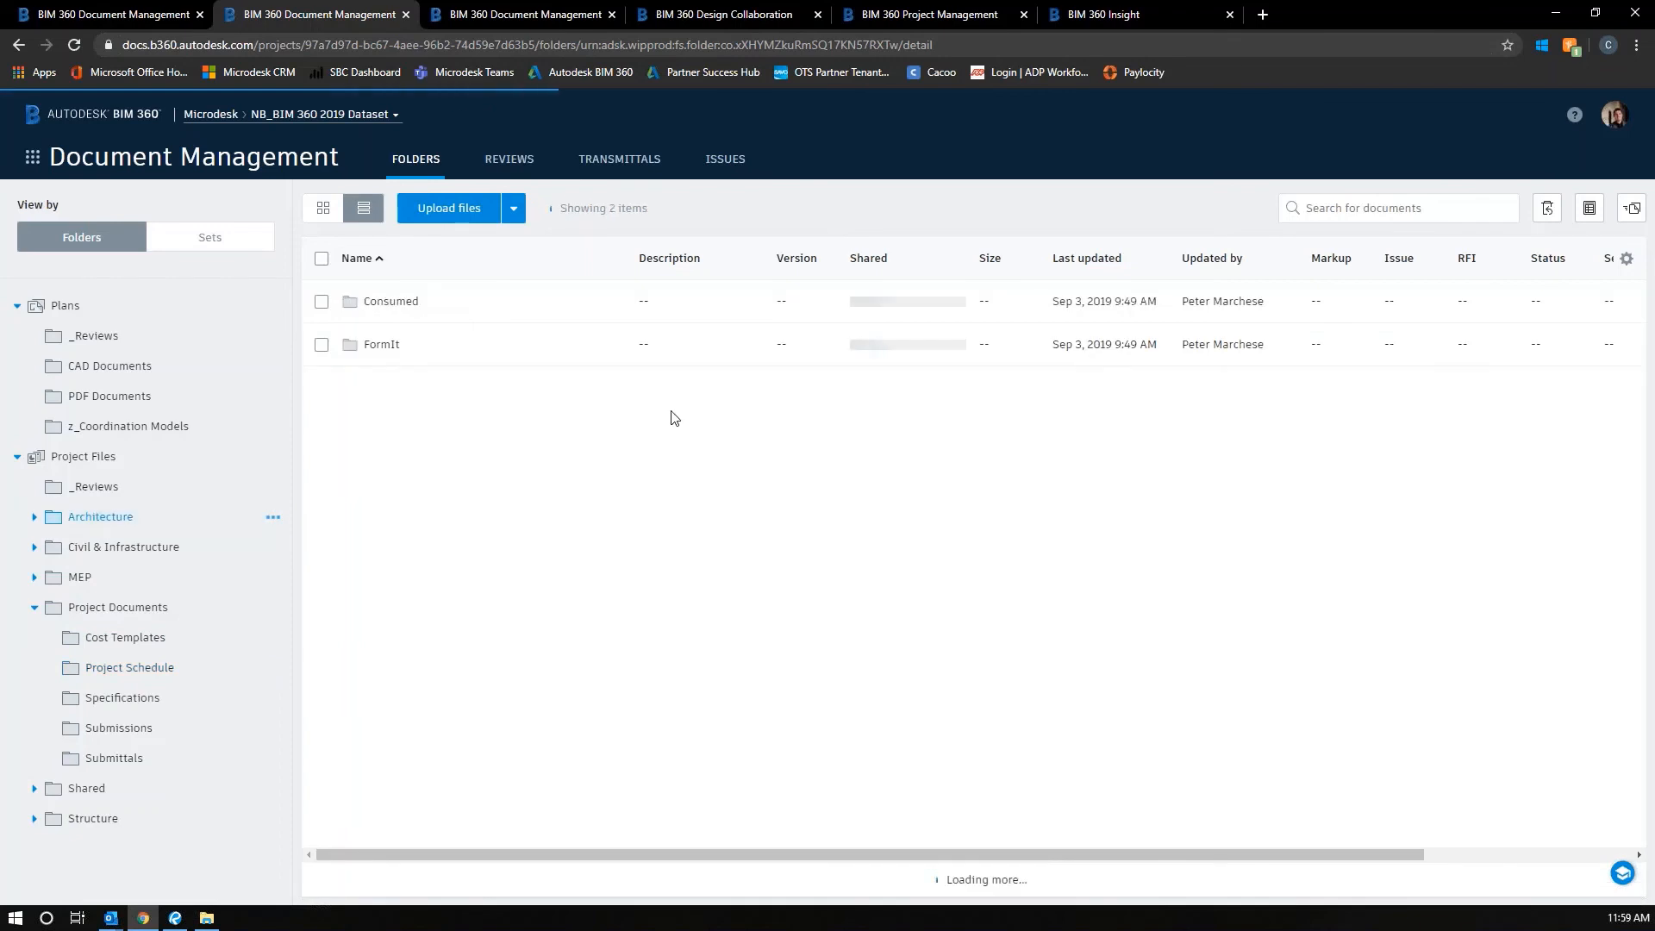
pyautogui.click(783, 387)
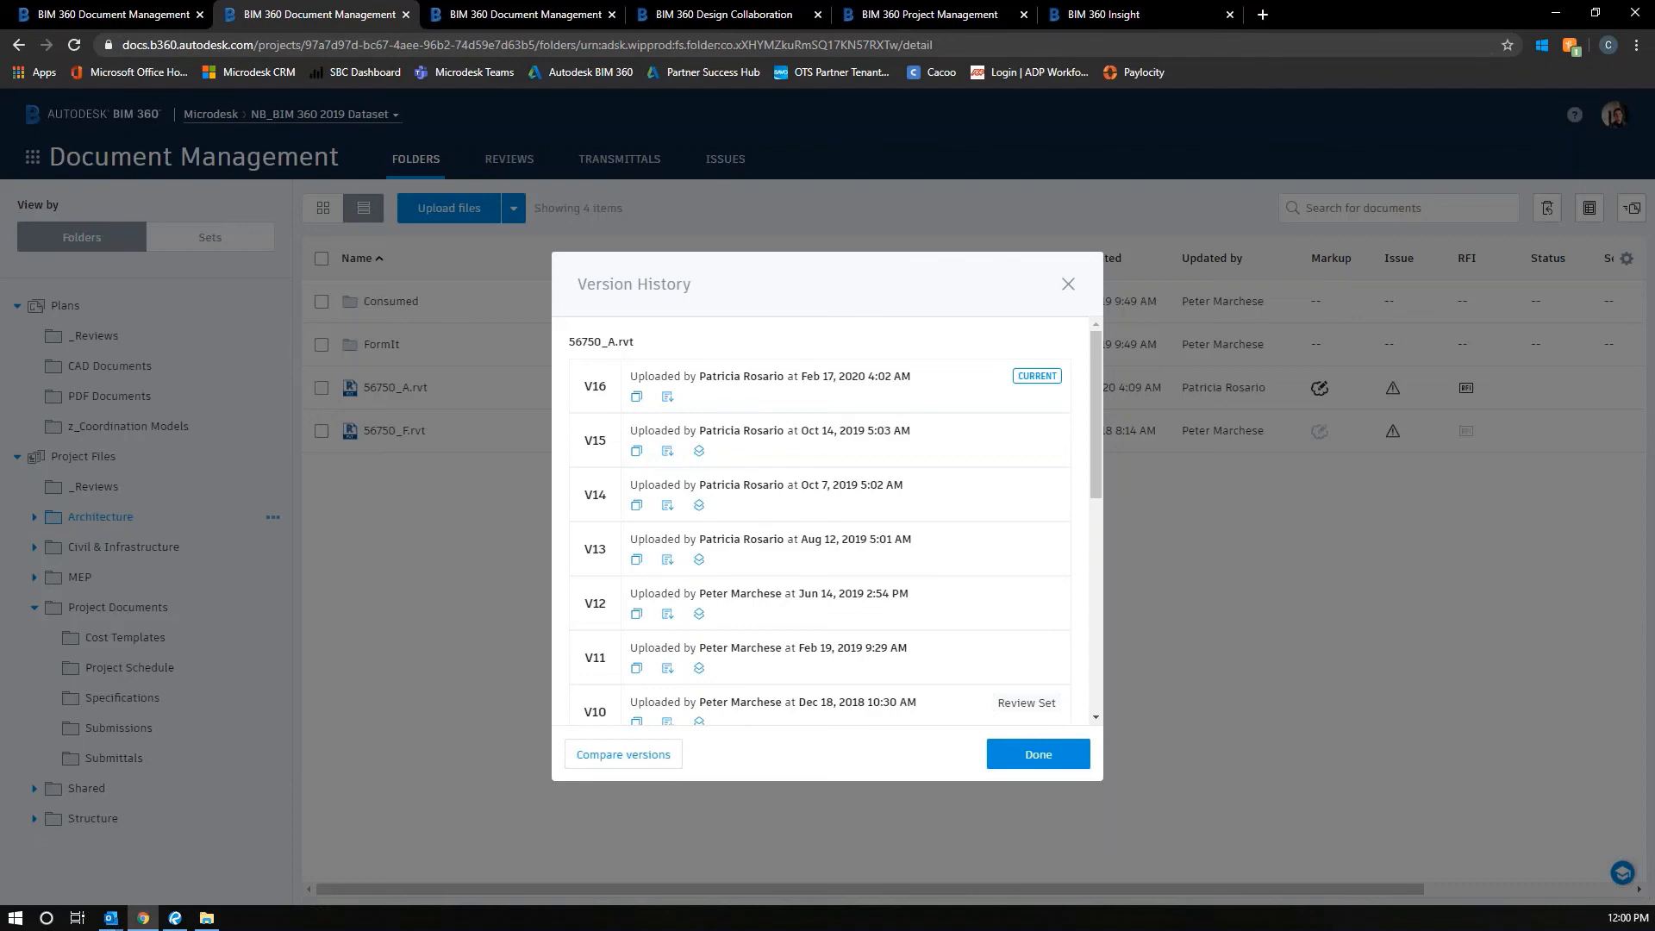
pyautogui.click(1068, 284)
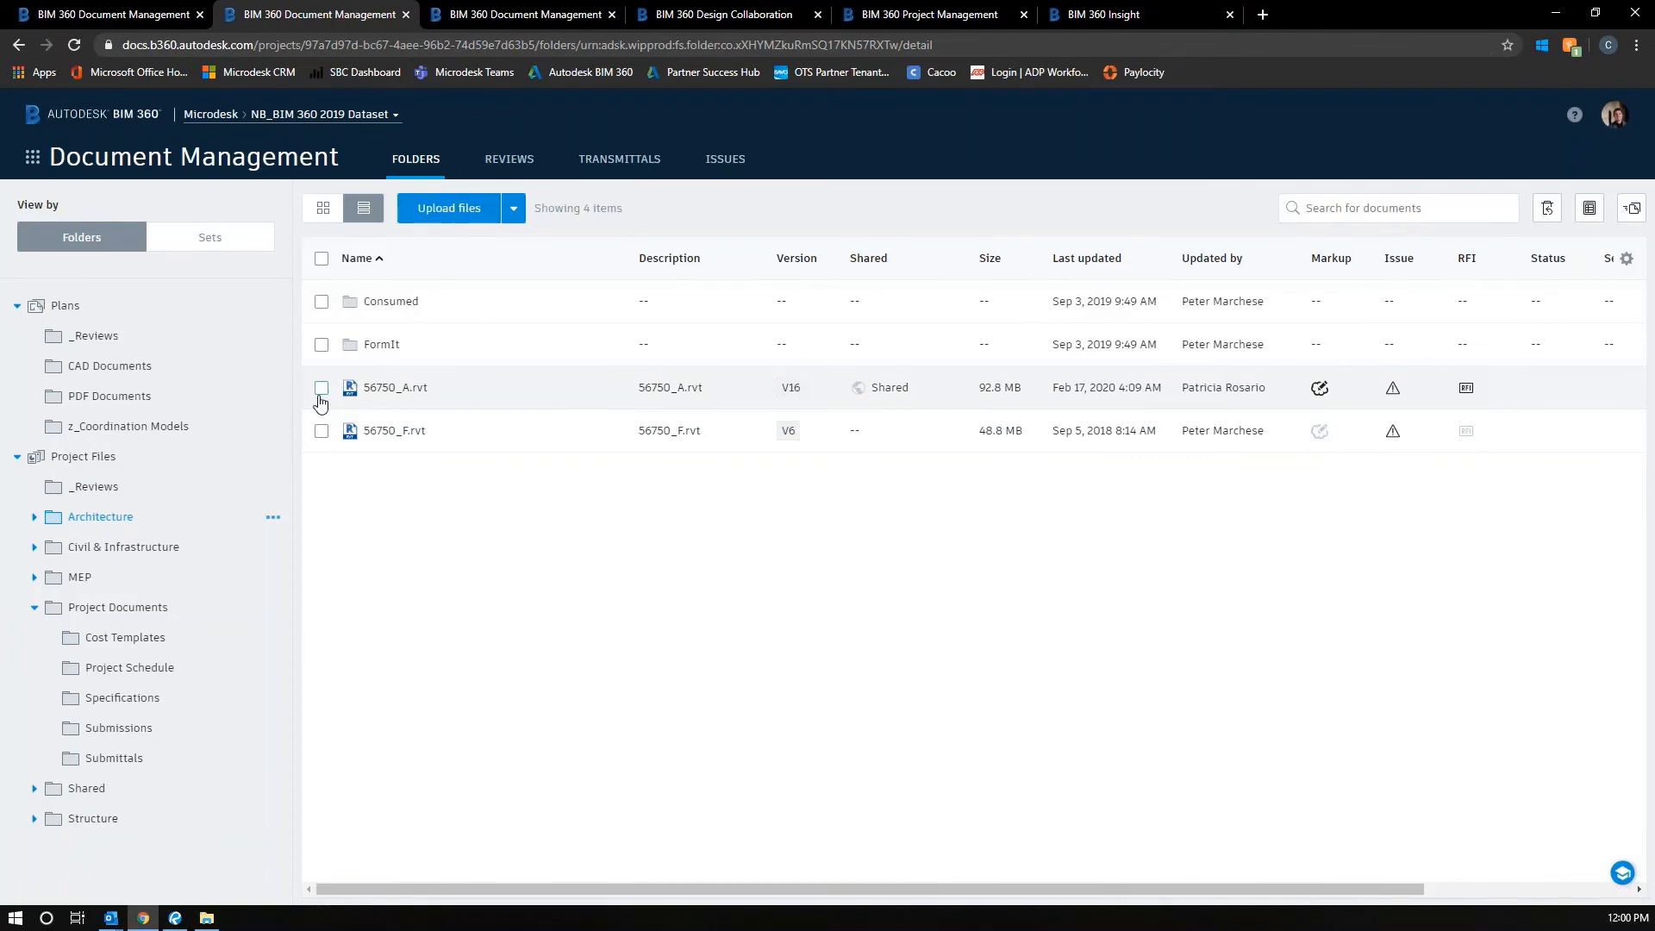
# - Examine the destination folders offered for copying 56750_A.rvt, and cancel the copy
pyautogui.click(321, 392)
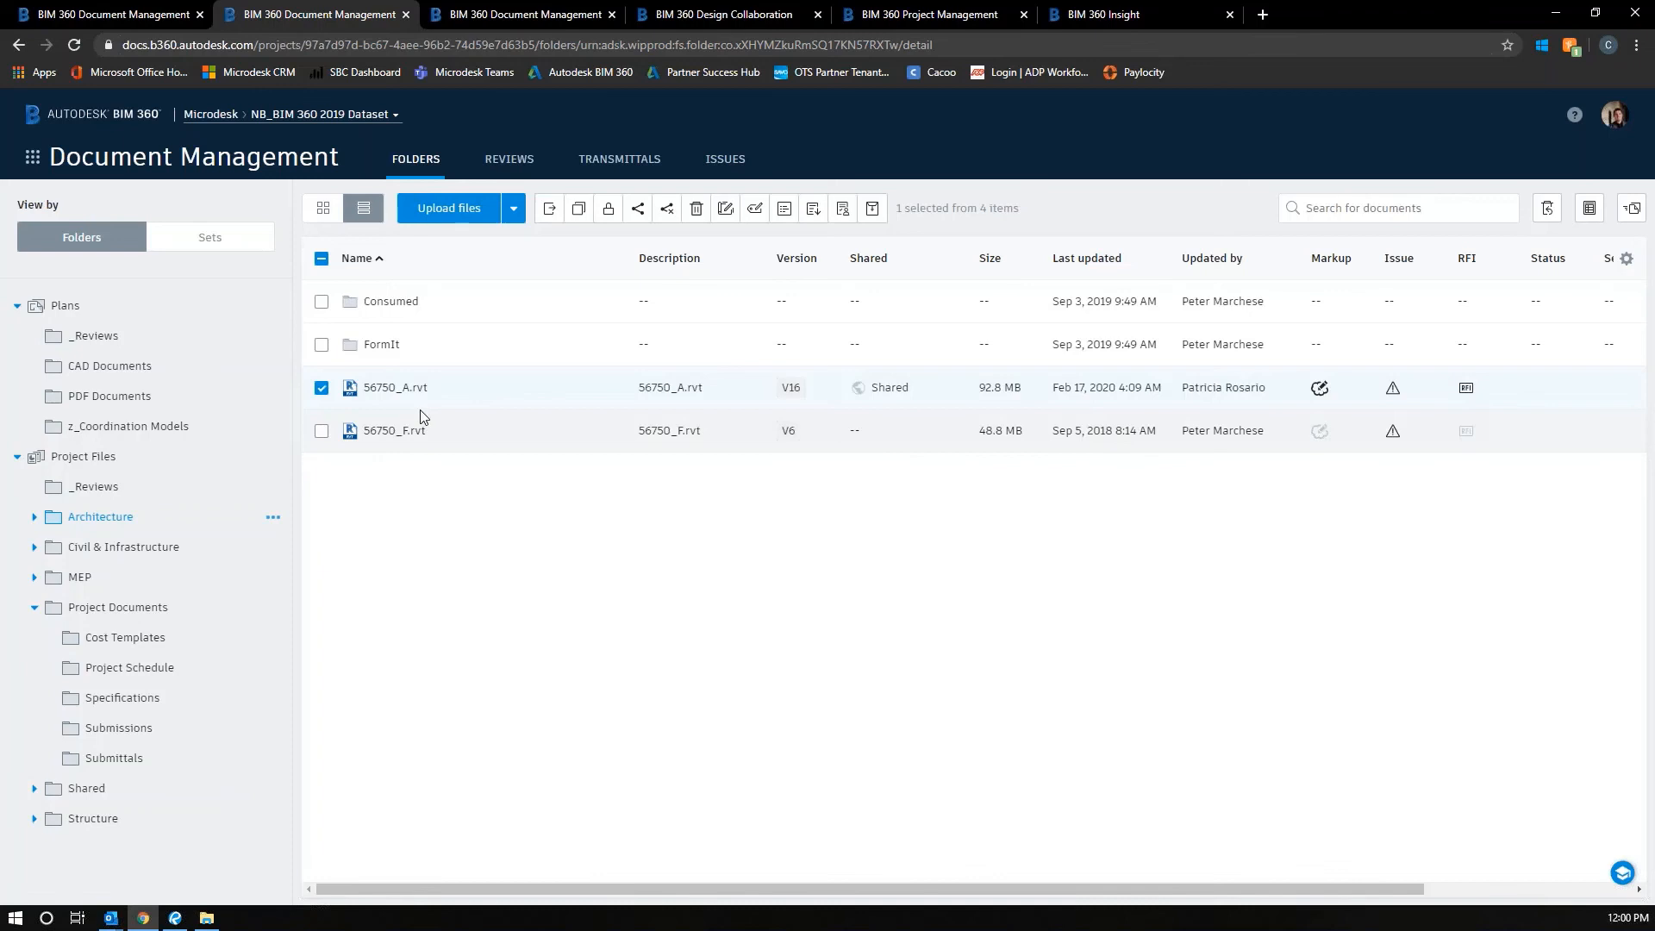
pyautogui.click(579, 210)
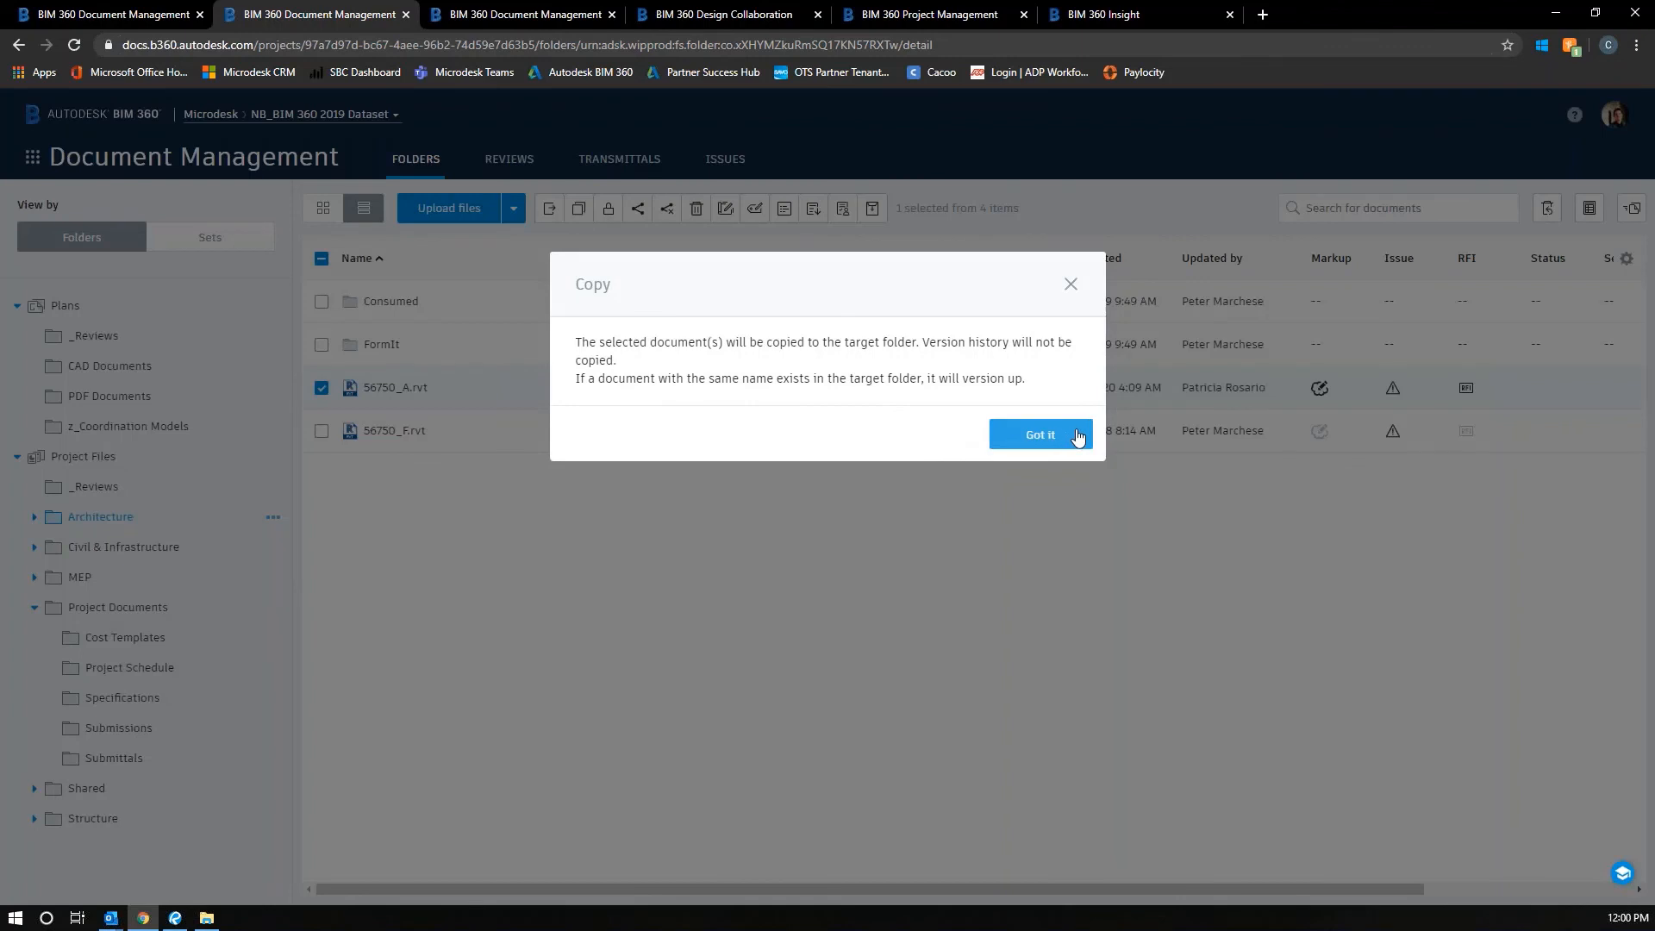
pyautogui.click(1077, 435)
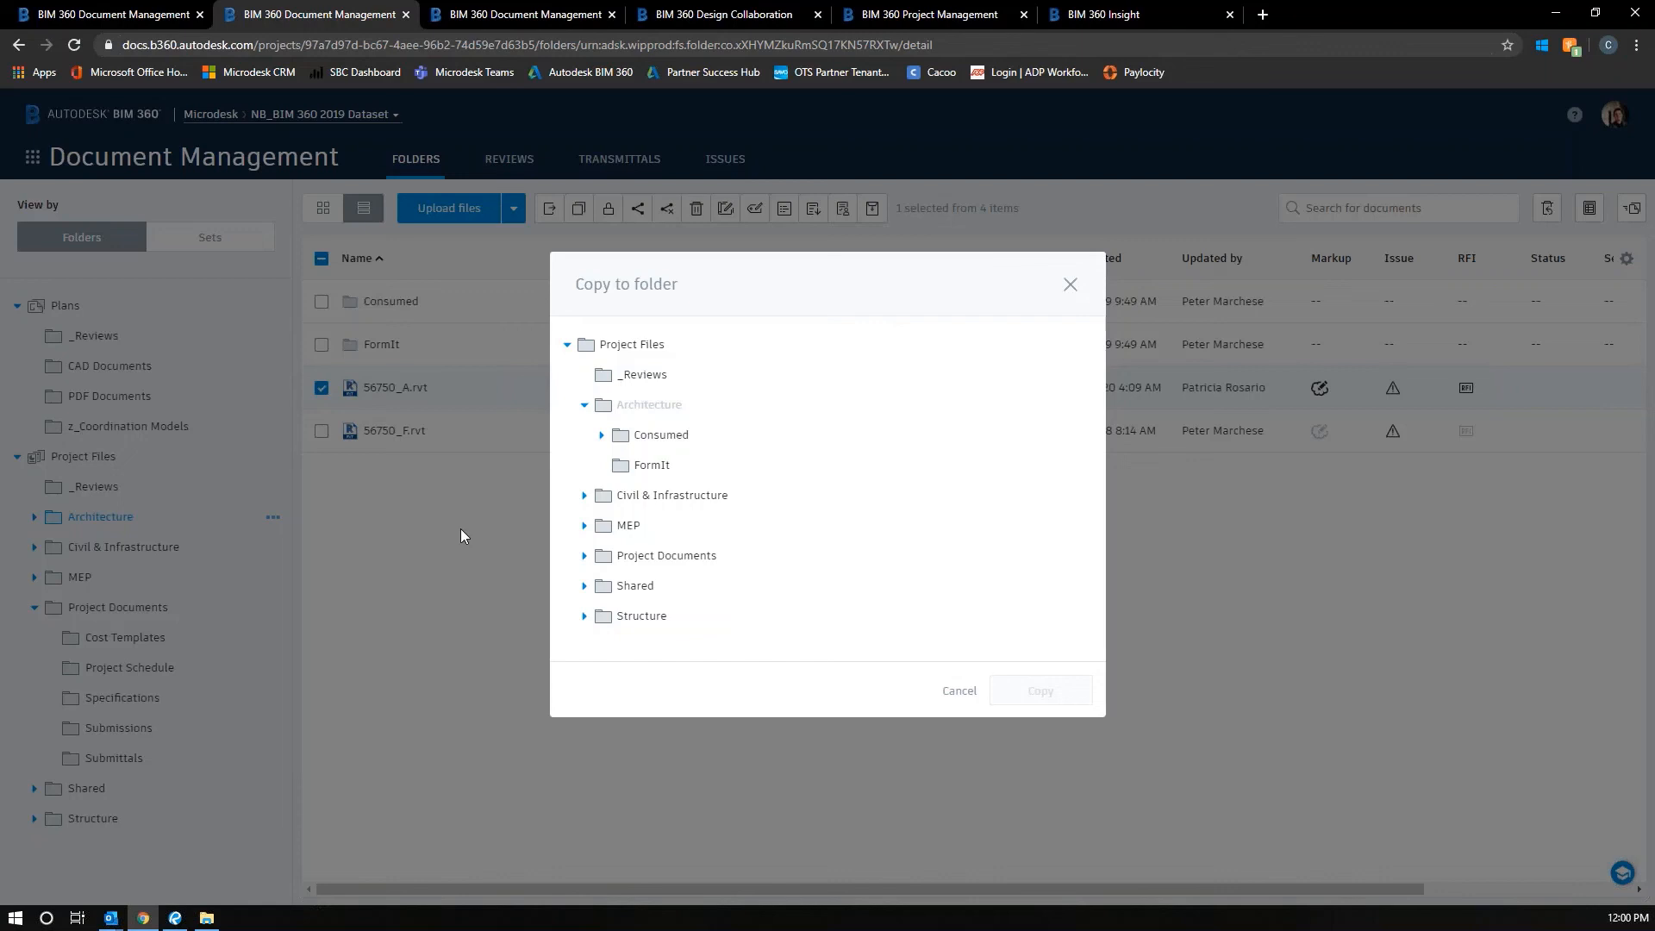
pyautogui.click(1070, 285)
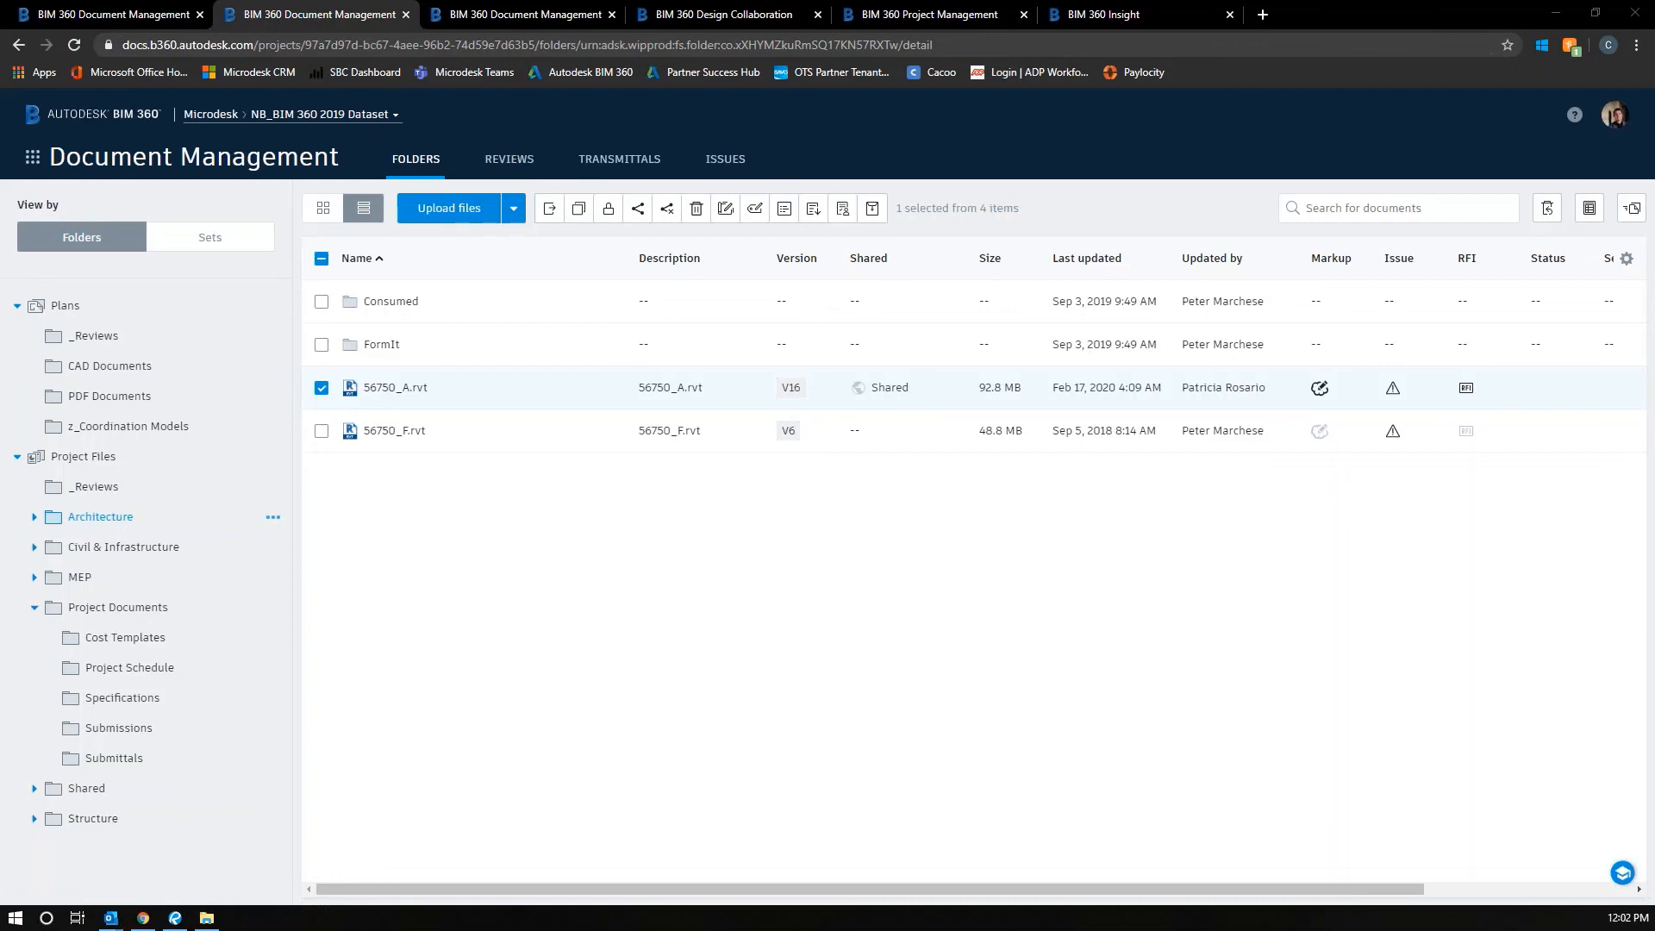
# - Switch to the BIM 360 File Explorer window and go to the %temp% folder
pyautogui.click(207, 918)
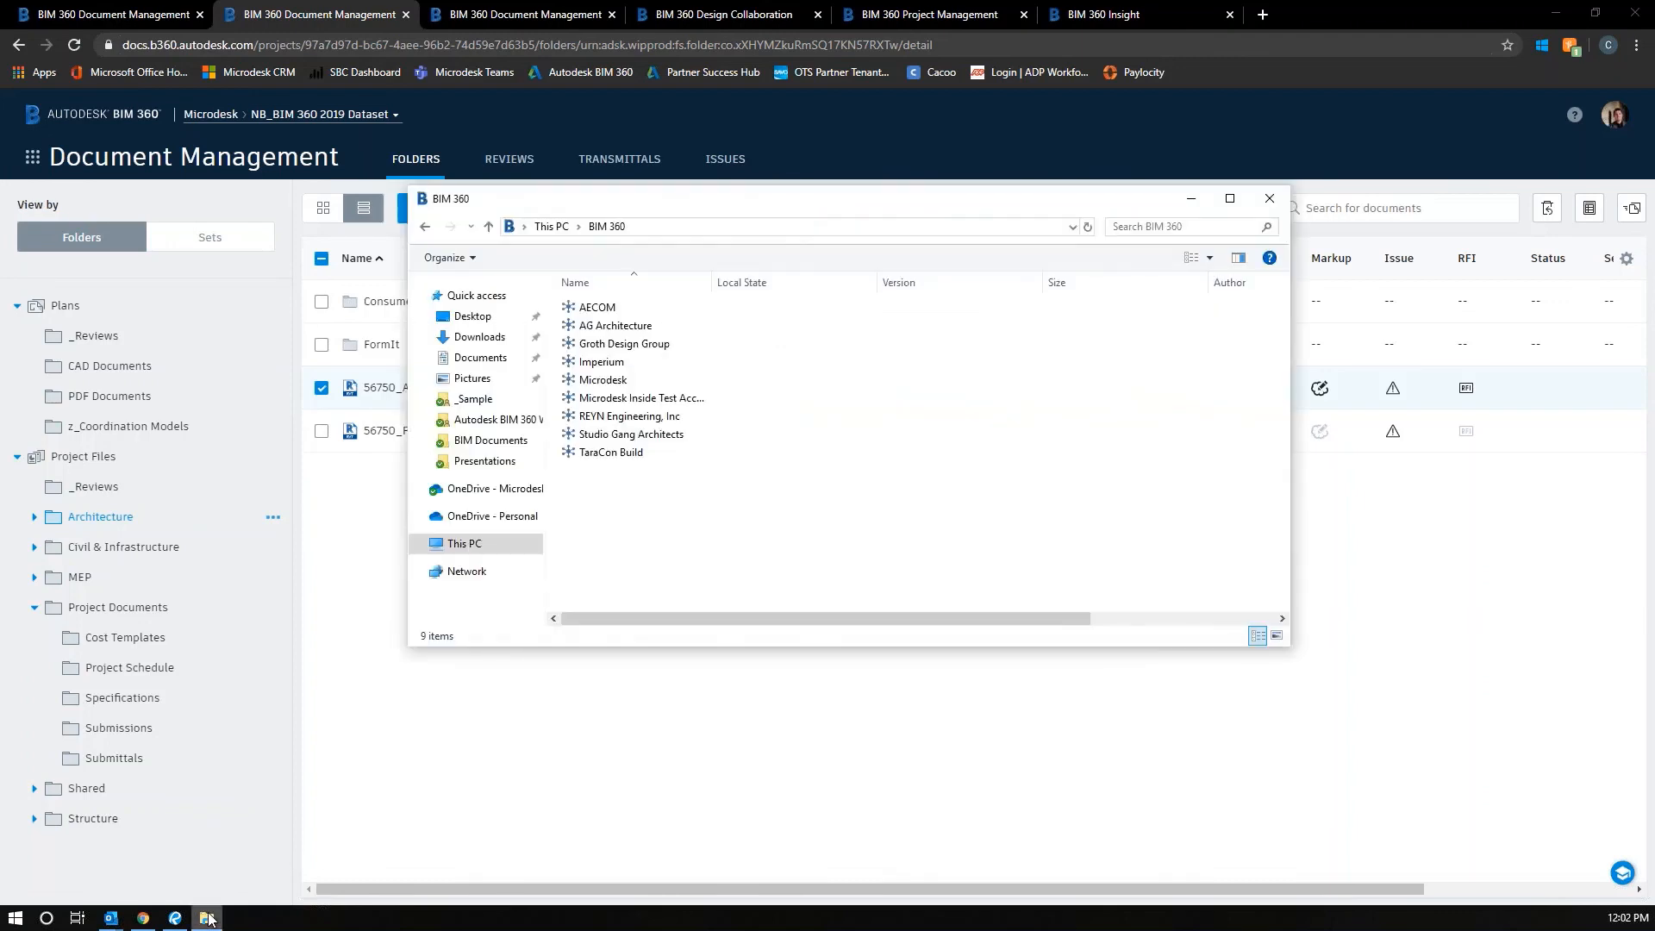
pyautogui.click(750, 231)
pyautogui.click(750, 231)
pyautogui.moveTo(597, 227); pyautogui.dragTo(506, 226)
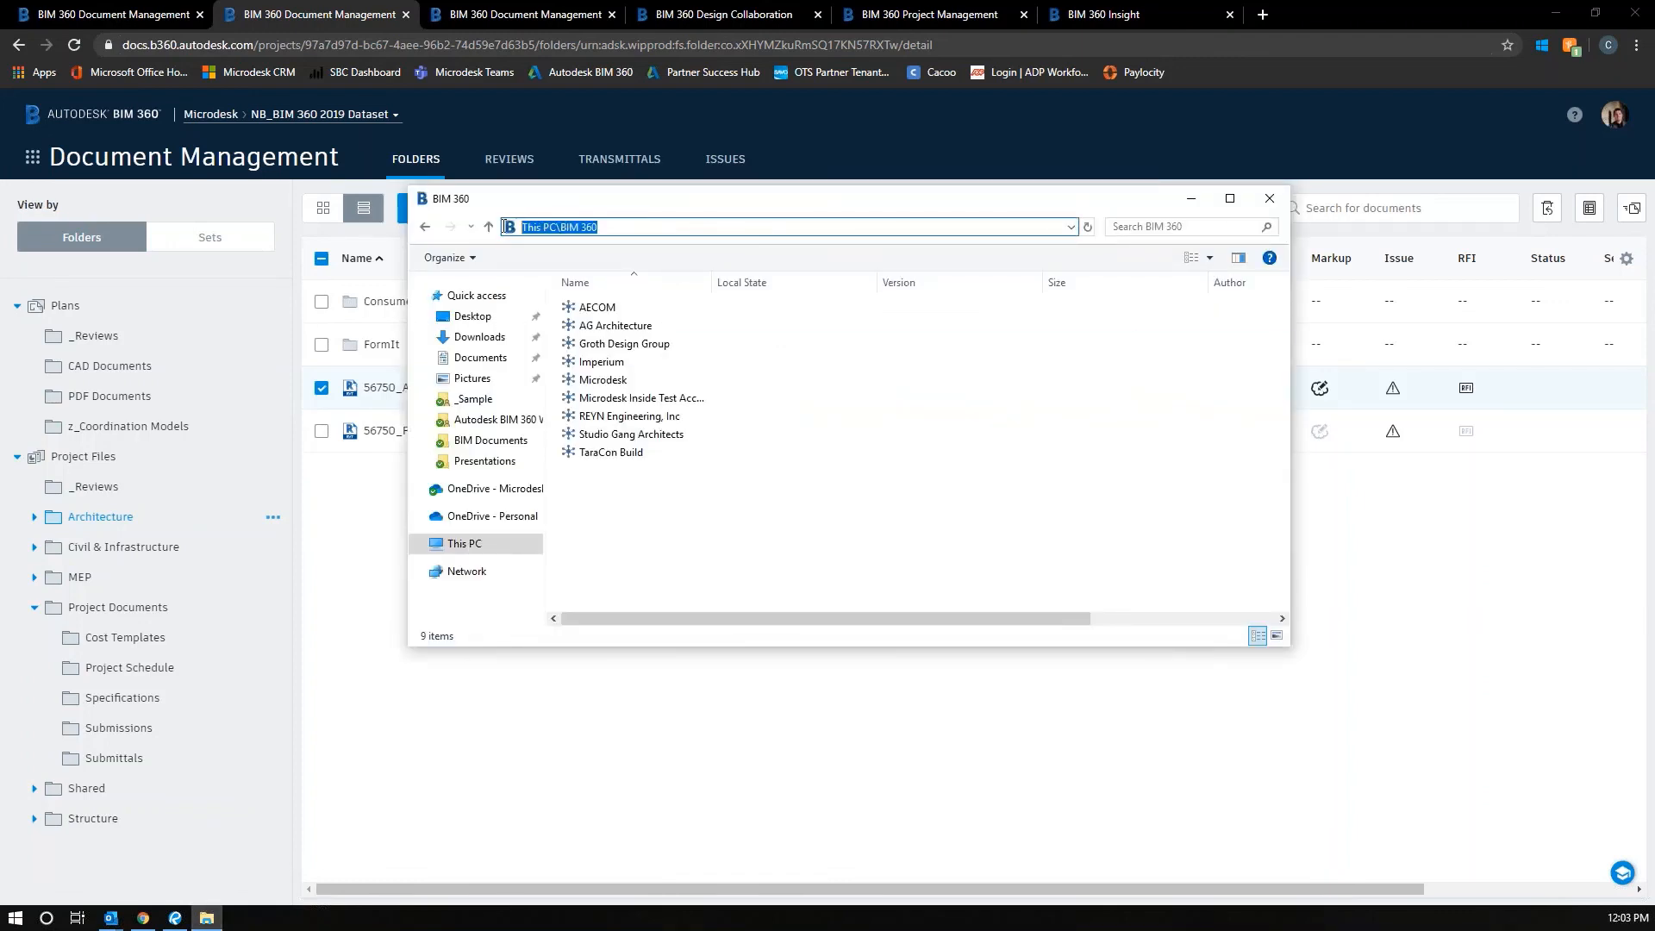
pyautogui.write('%temp%')
pyautogui.press('Return')
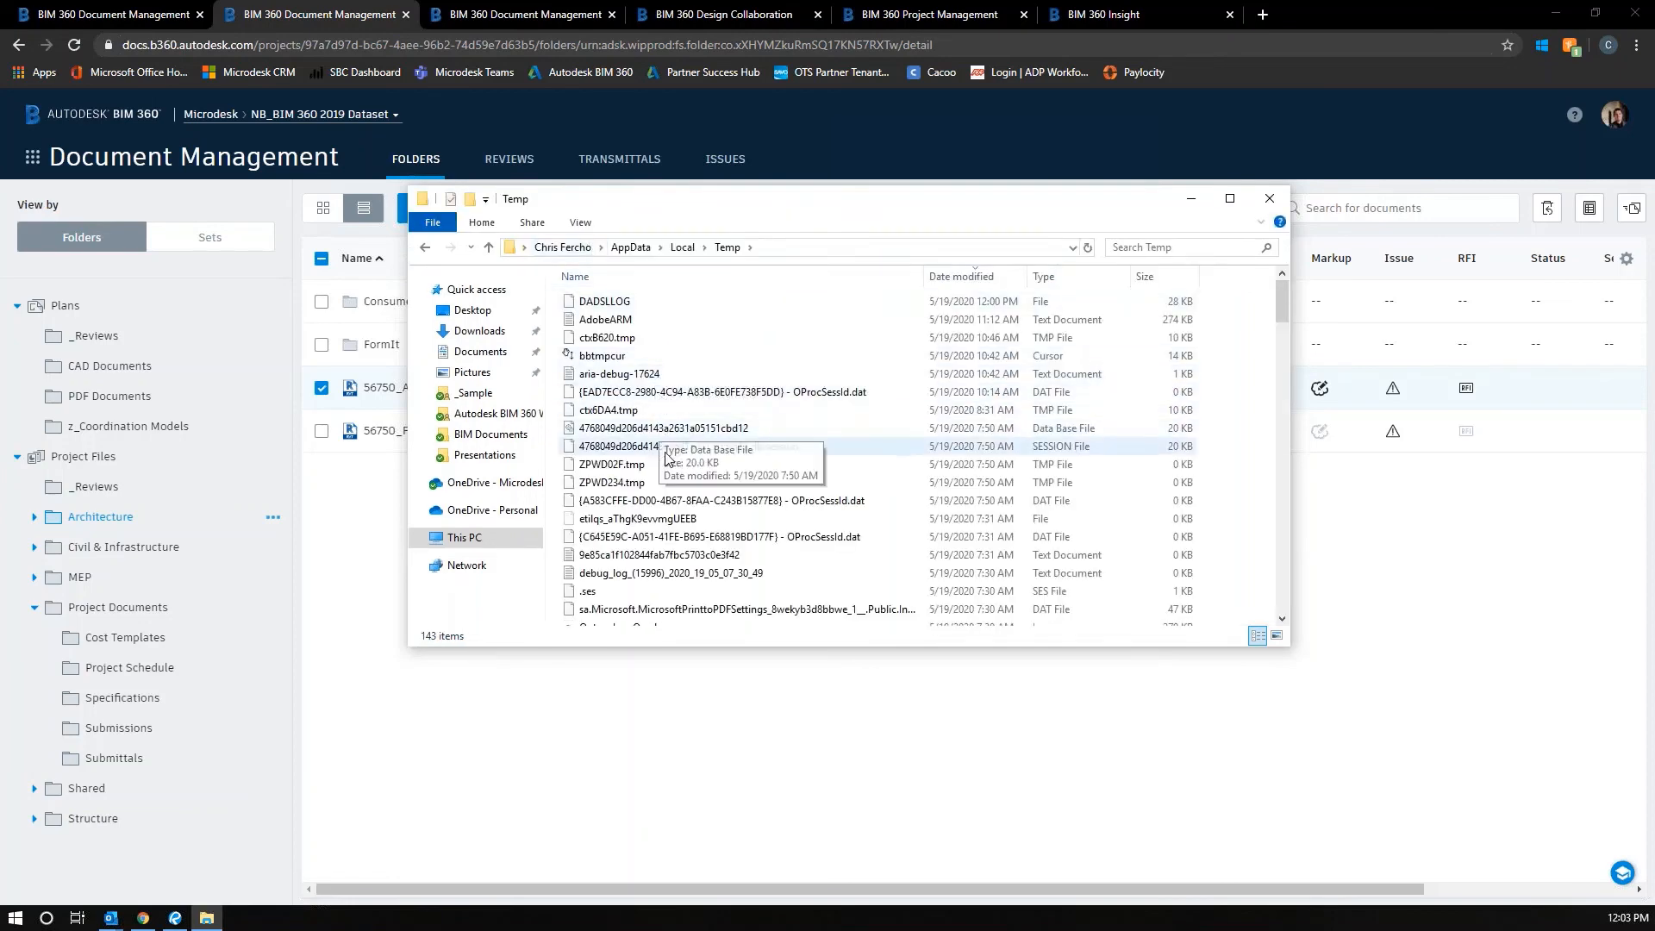
# - Look through the files and subfolders of the Temp folder, and close the File Explorer window
pyautogui.scroll(-4, 776, 517)
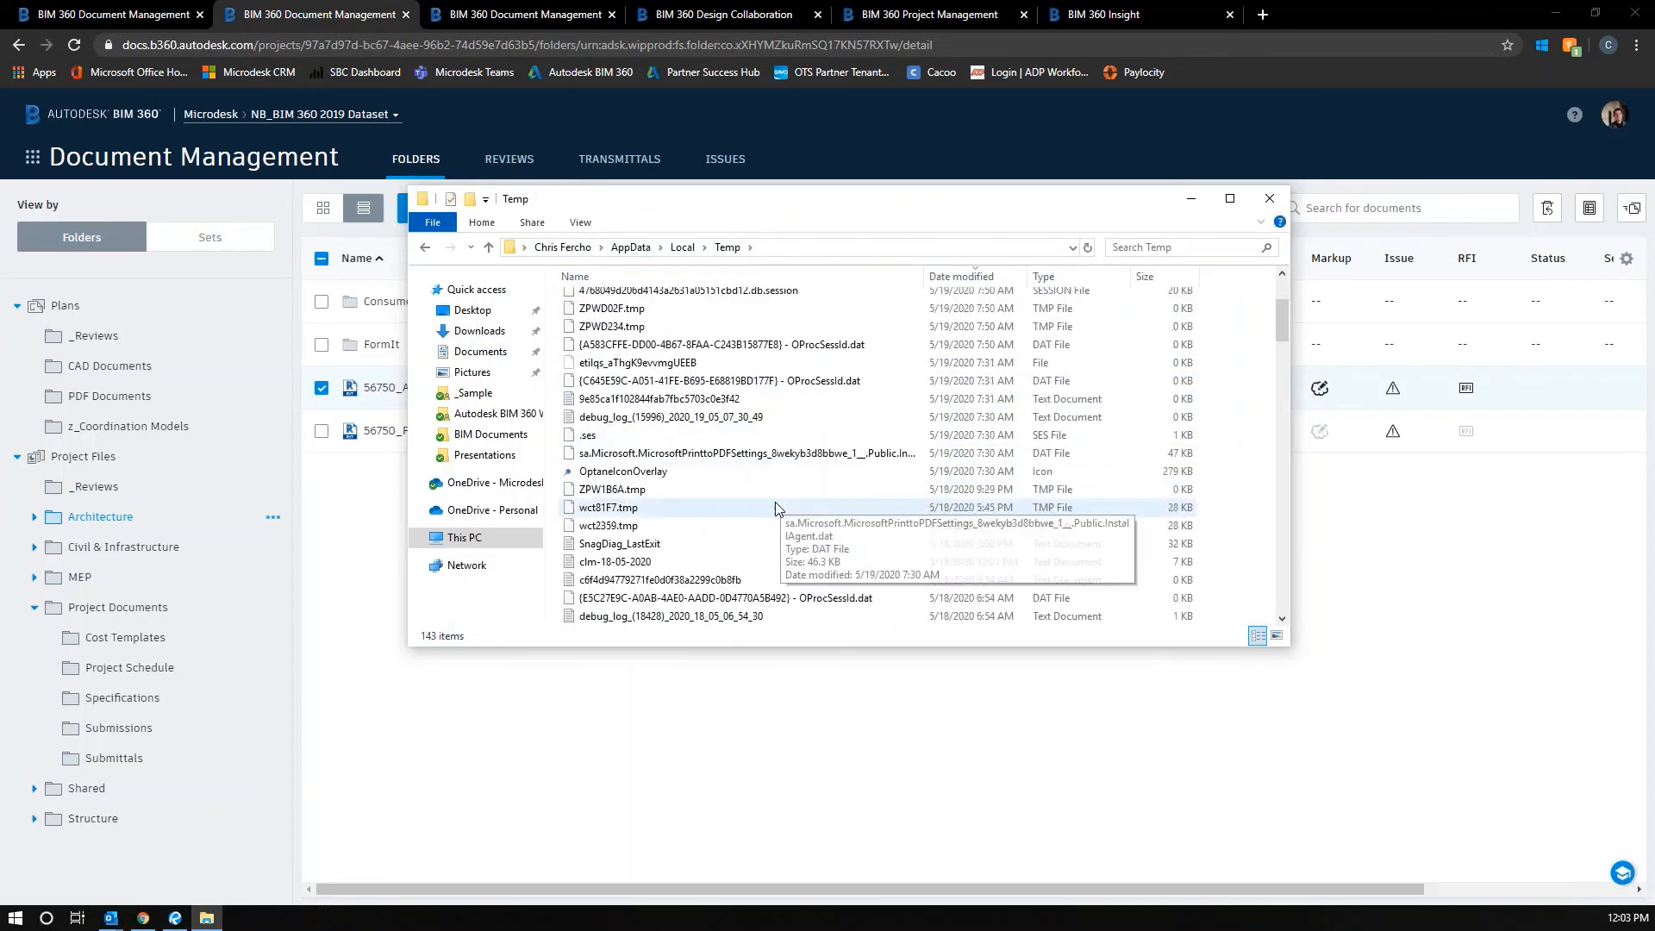
pyautogui.scroll(-2, 815, 538)
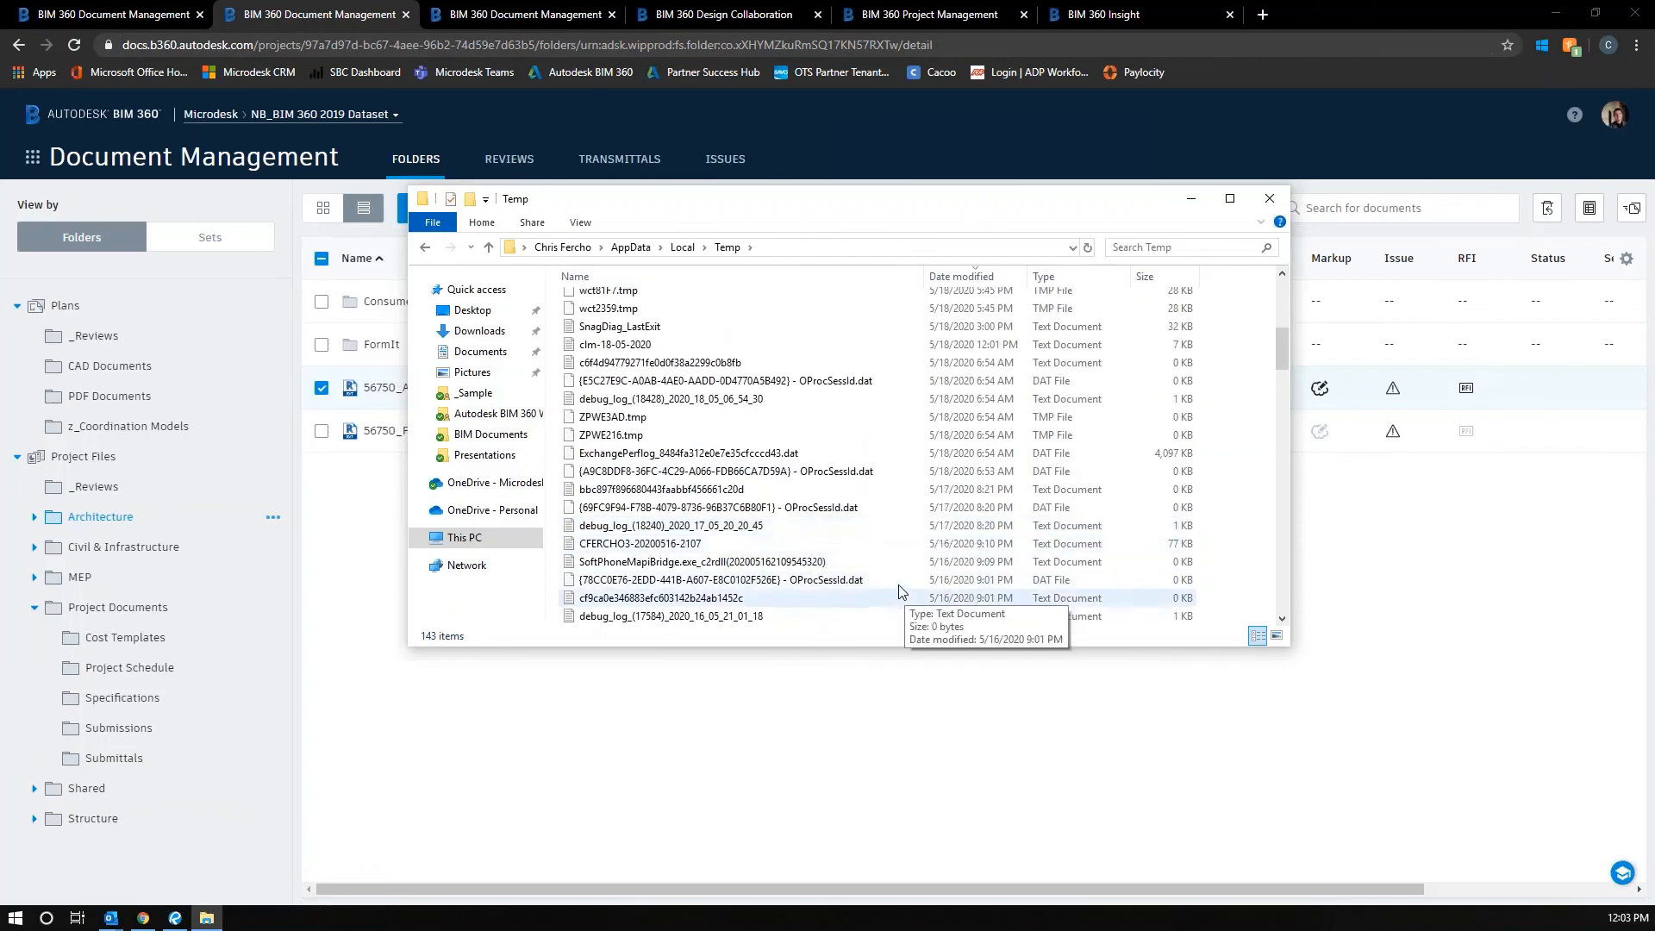
pyautogui.scroll(-5, 828, 569)
pyautogui.scroll(-10, 830, 574)
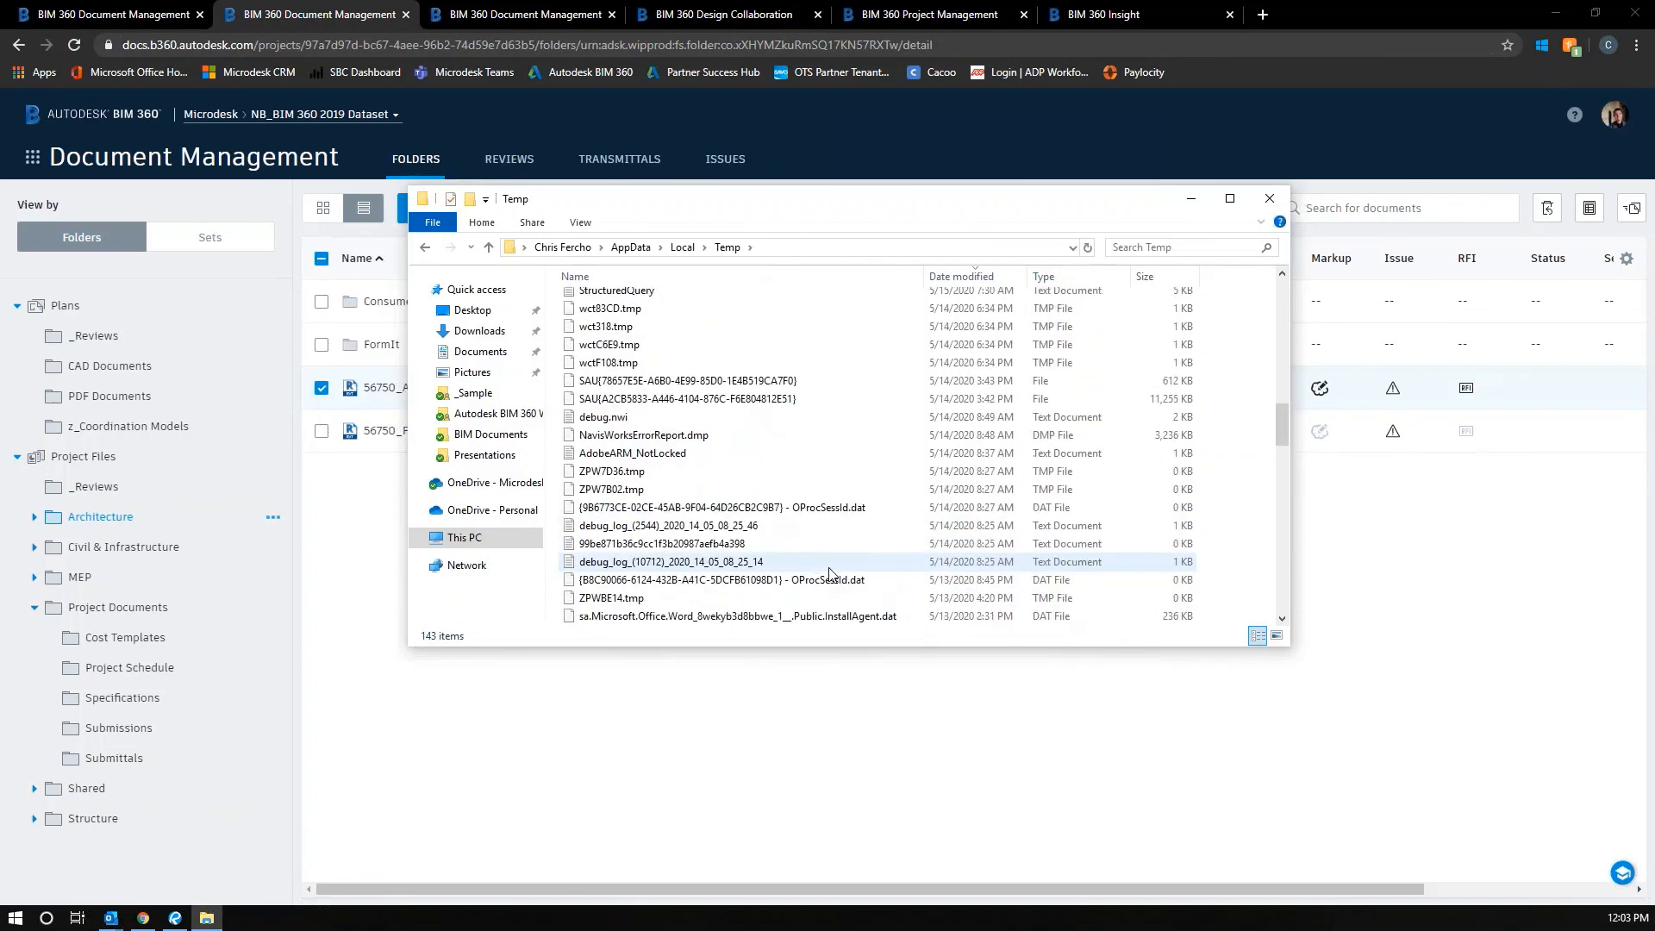
pyautogui.scroll(-5, 830, 575)
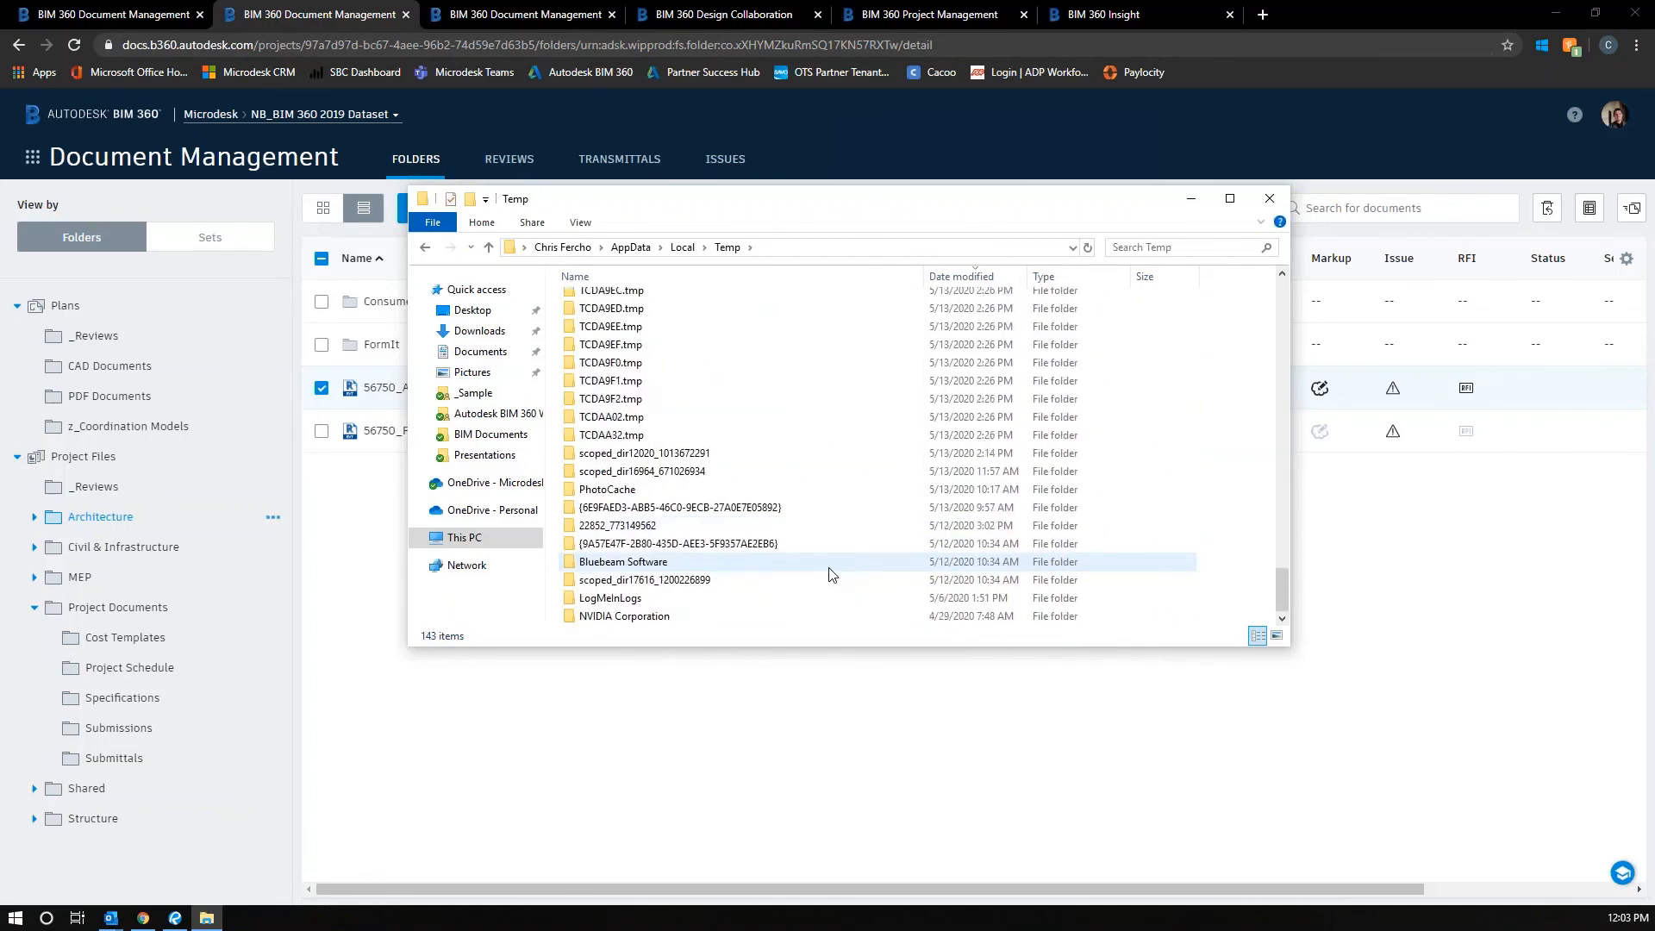
pyautogui.scroll(8, 830, 575)
pyautogui.scroll(15, 830, 575)
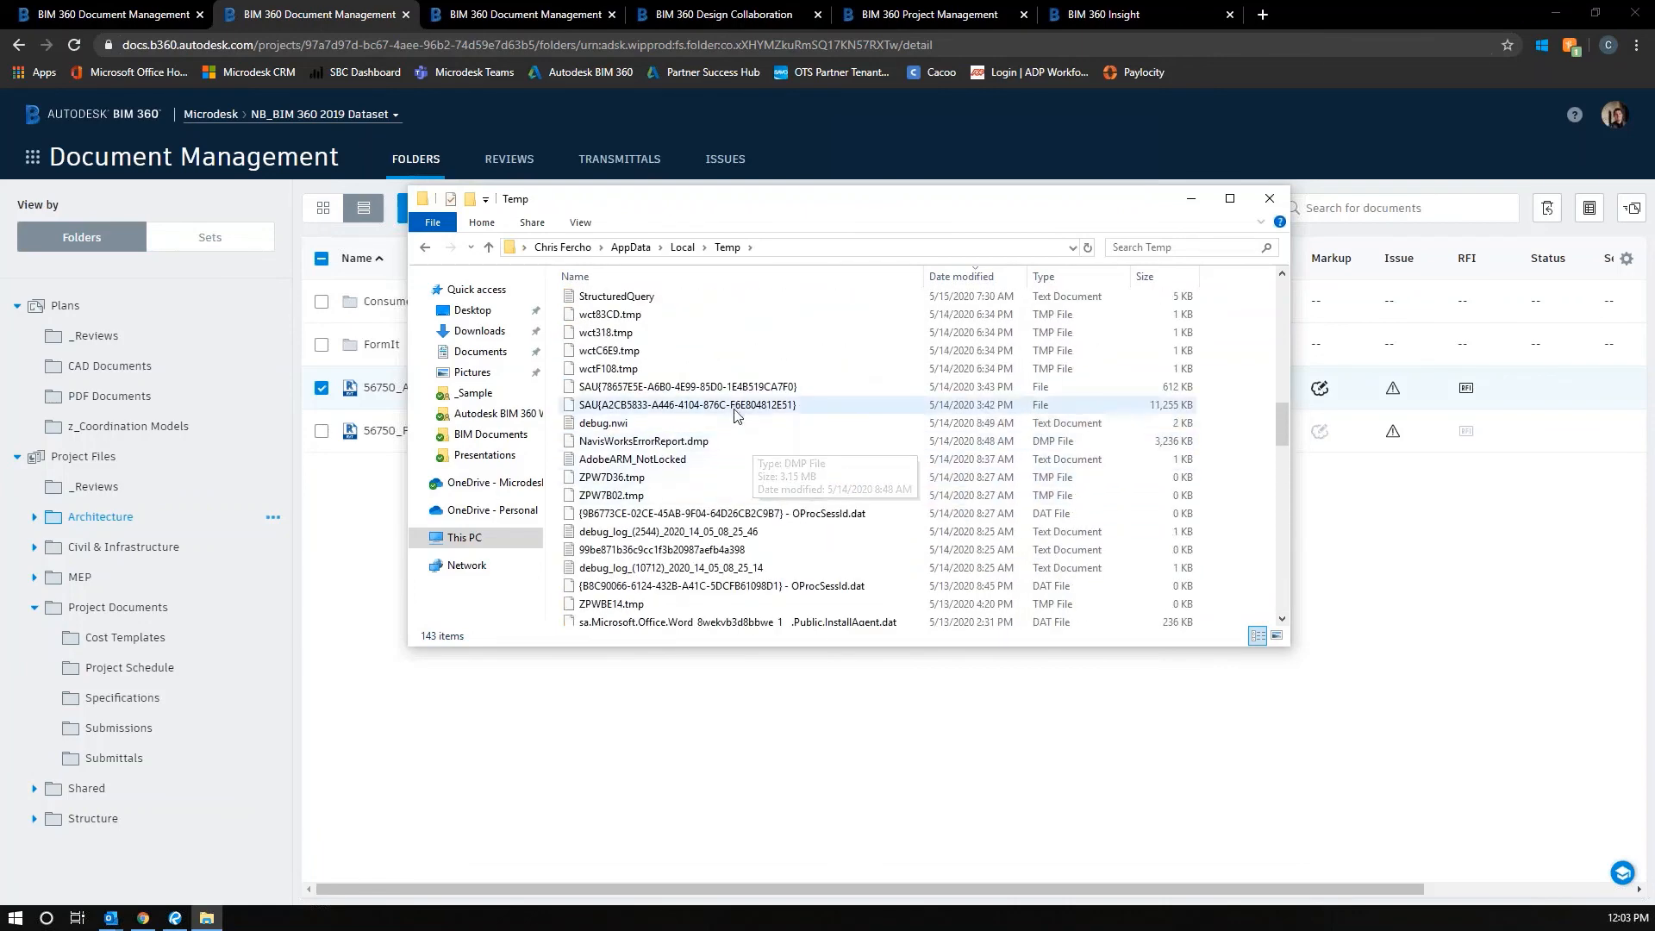
pyautogui.scroll(-4, 739, 439)
pyautogui.scroll(20, 735, 466)
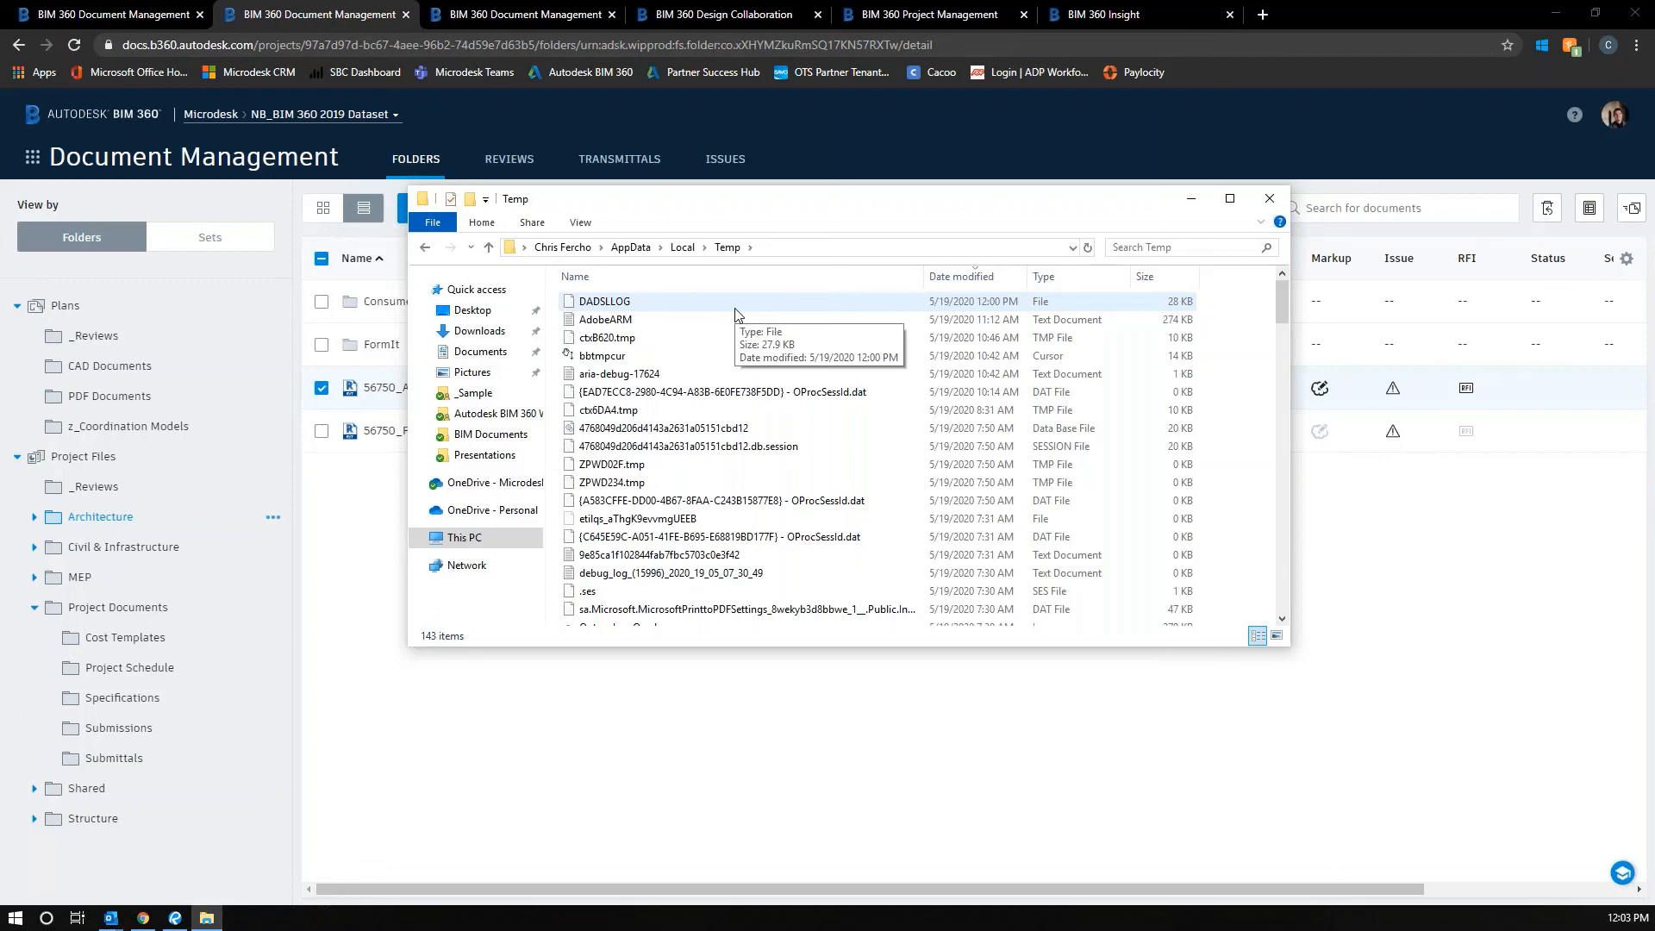
pyautogui.click(1268, 198)
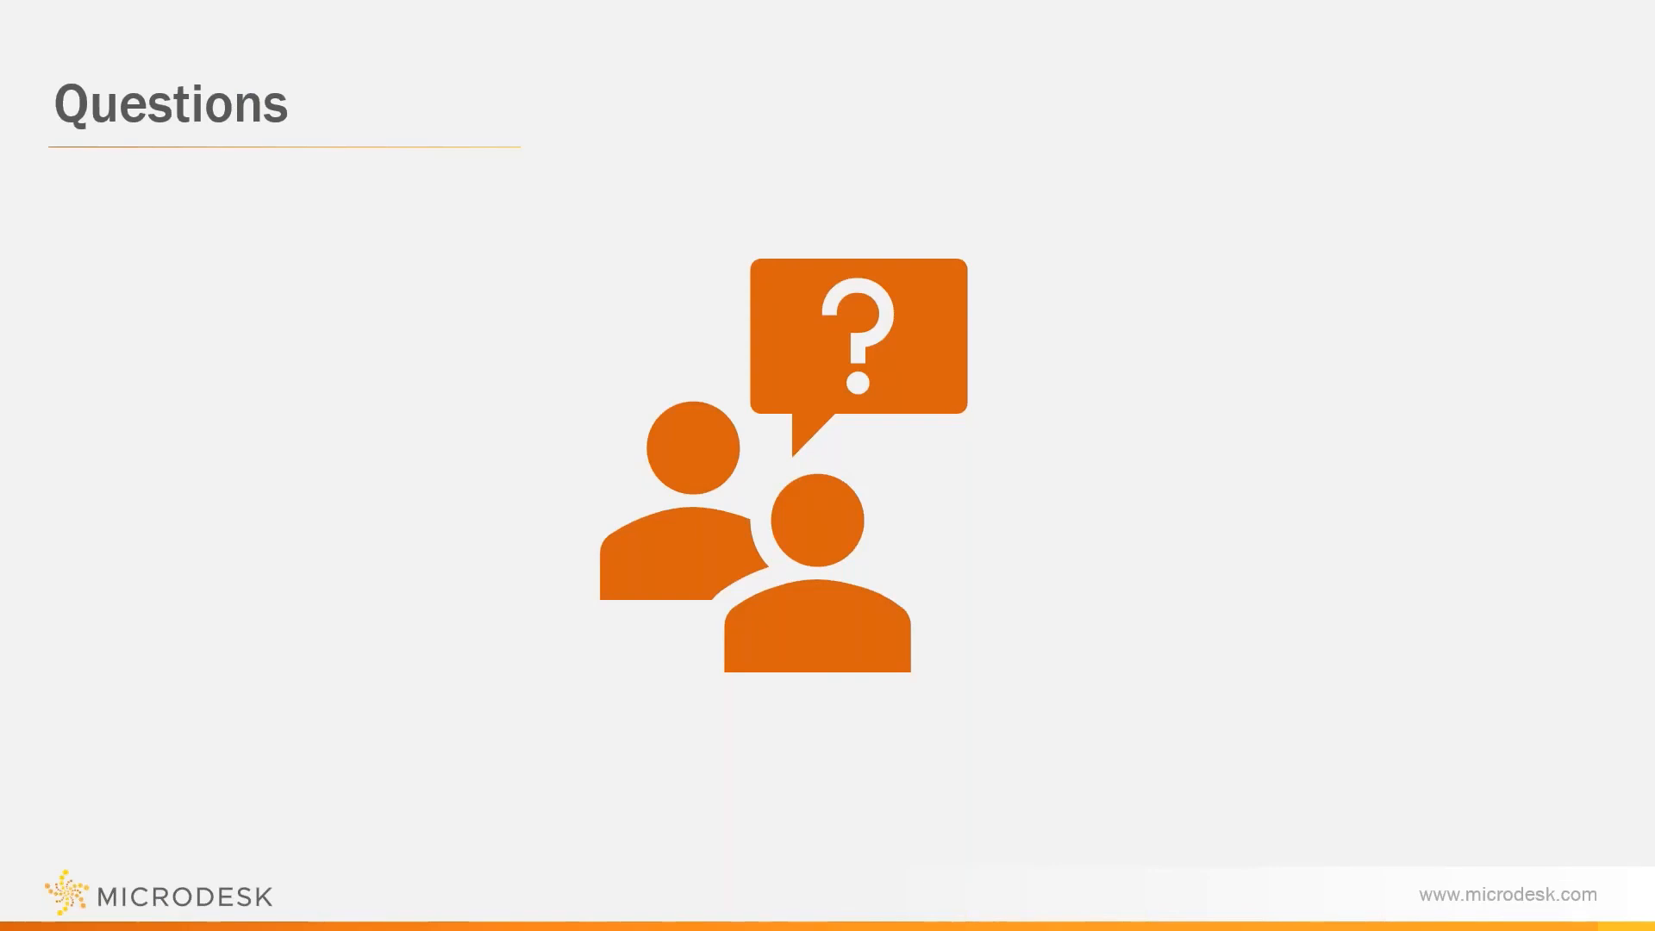
pyautogui.press('Right')
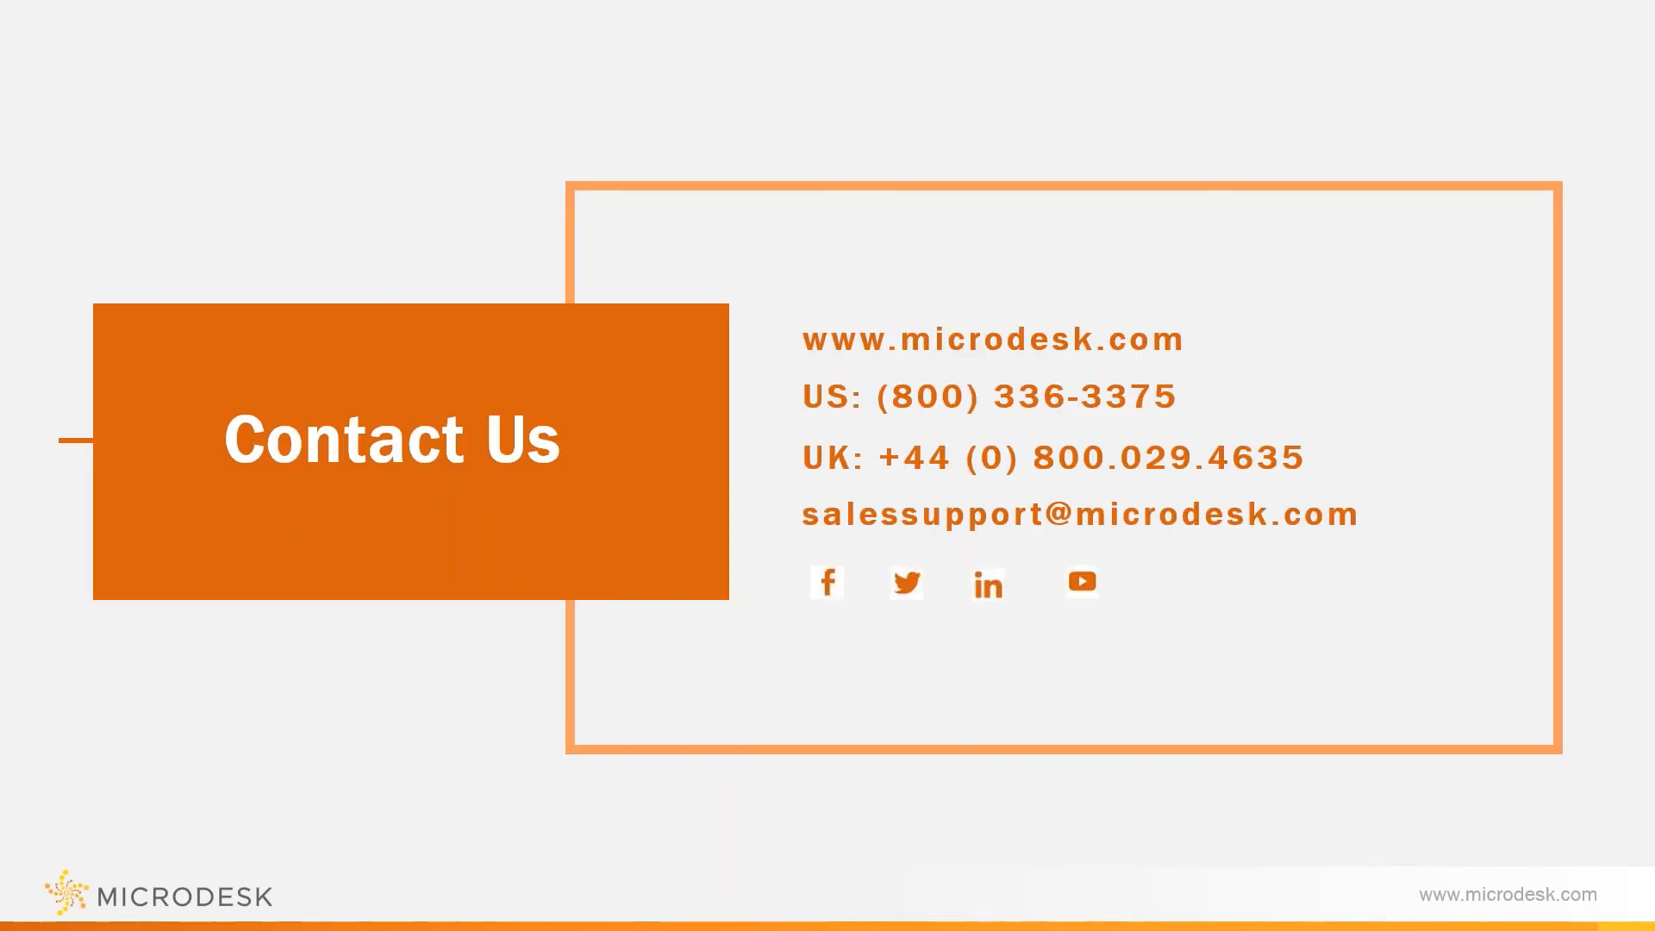